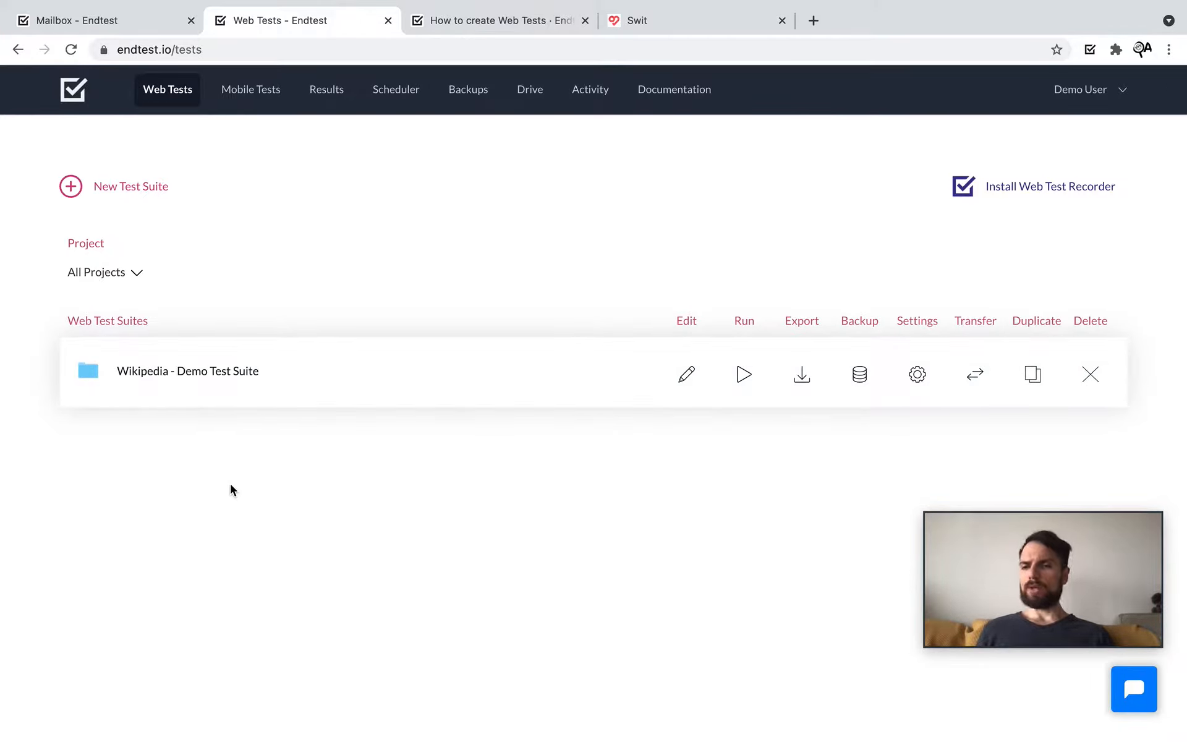
Step: Open the Wikipedia - Demo Test Suite and its 'Go to Wikipedia' test case
click(159, 371)
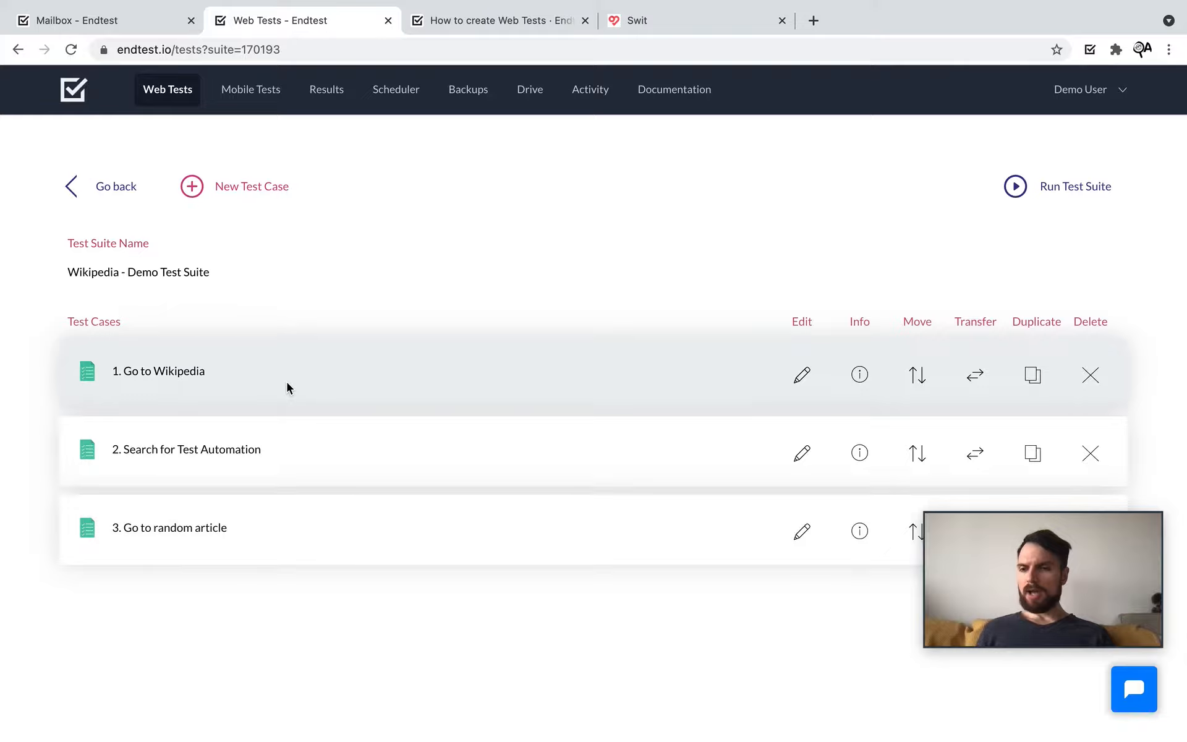
click(181, 372)
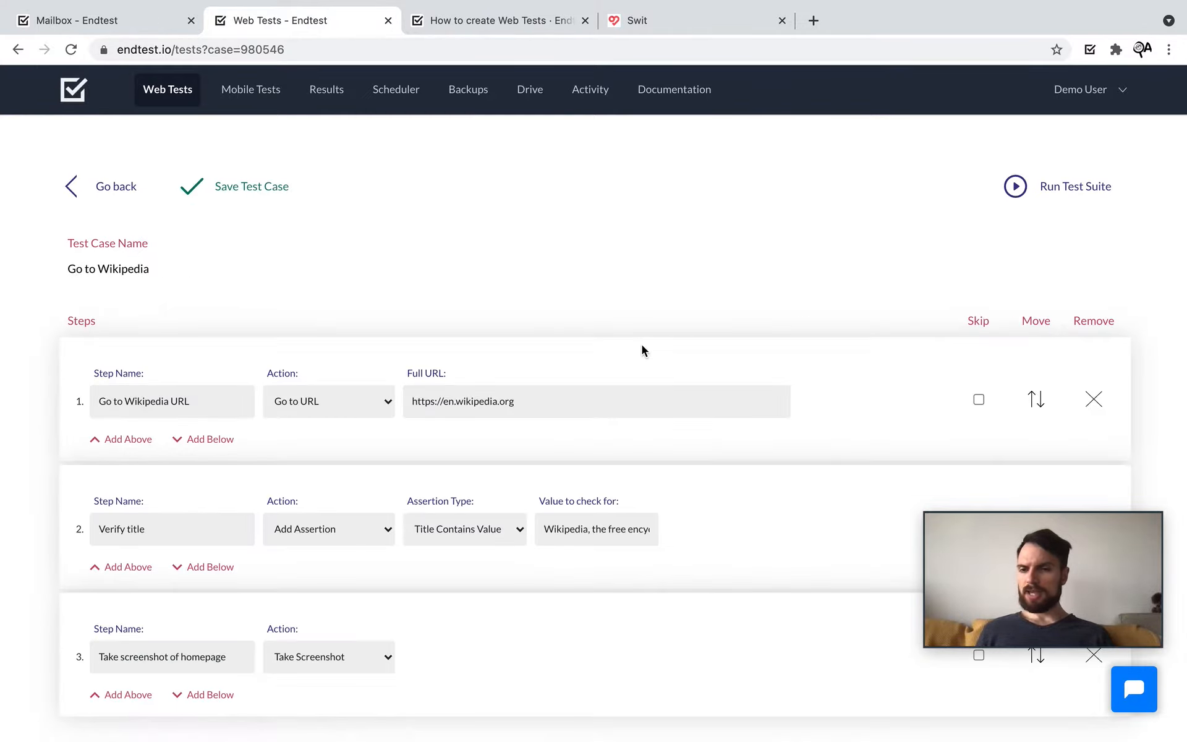
scroll(642, 345, down, 2)
scroll(641, 344, up, 2)
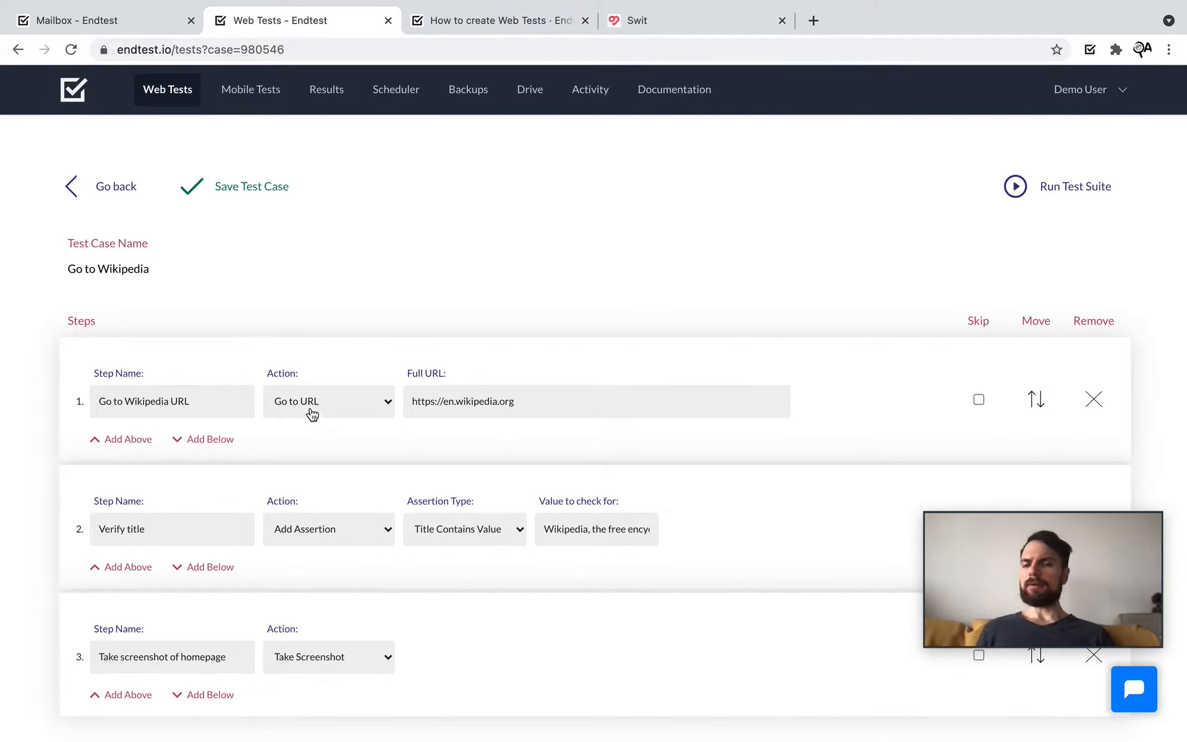
Step: Inspect the action lists of steps 1 and 2, leaving them unchanged
click(364, 409)
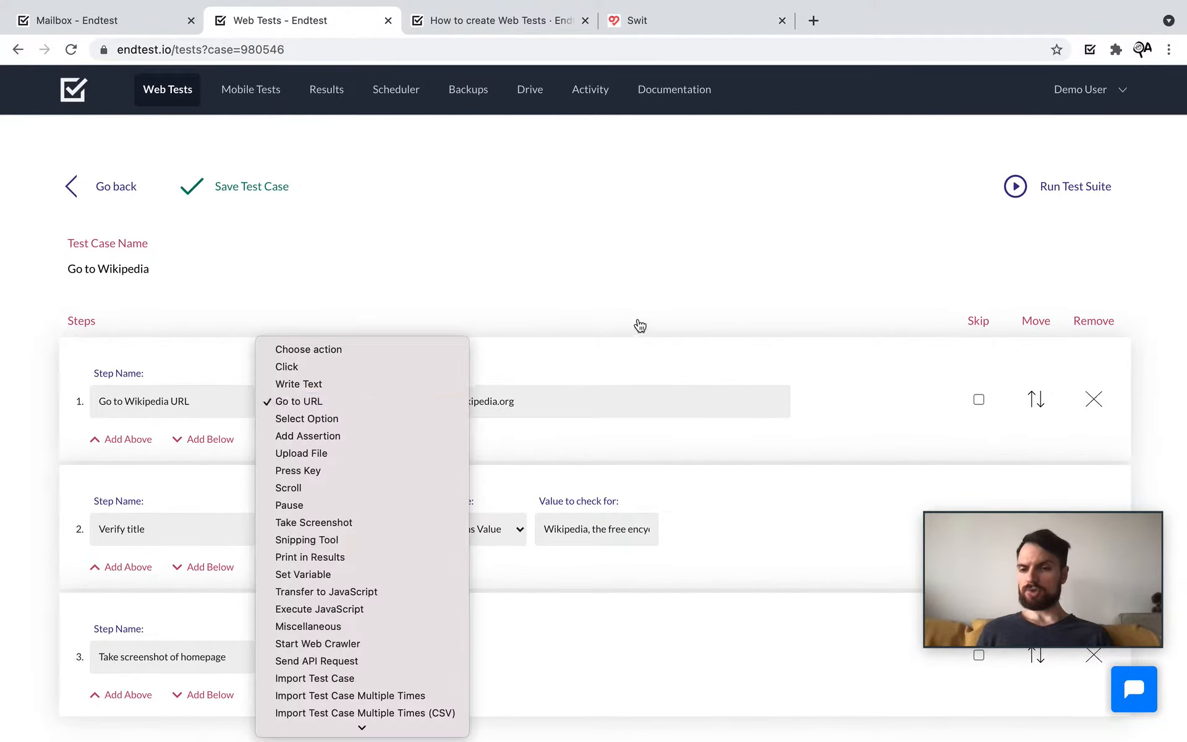
click(660, 318)
scroll(360, 551, down, 1)
scroll(310, 557, up, 1)
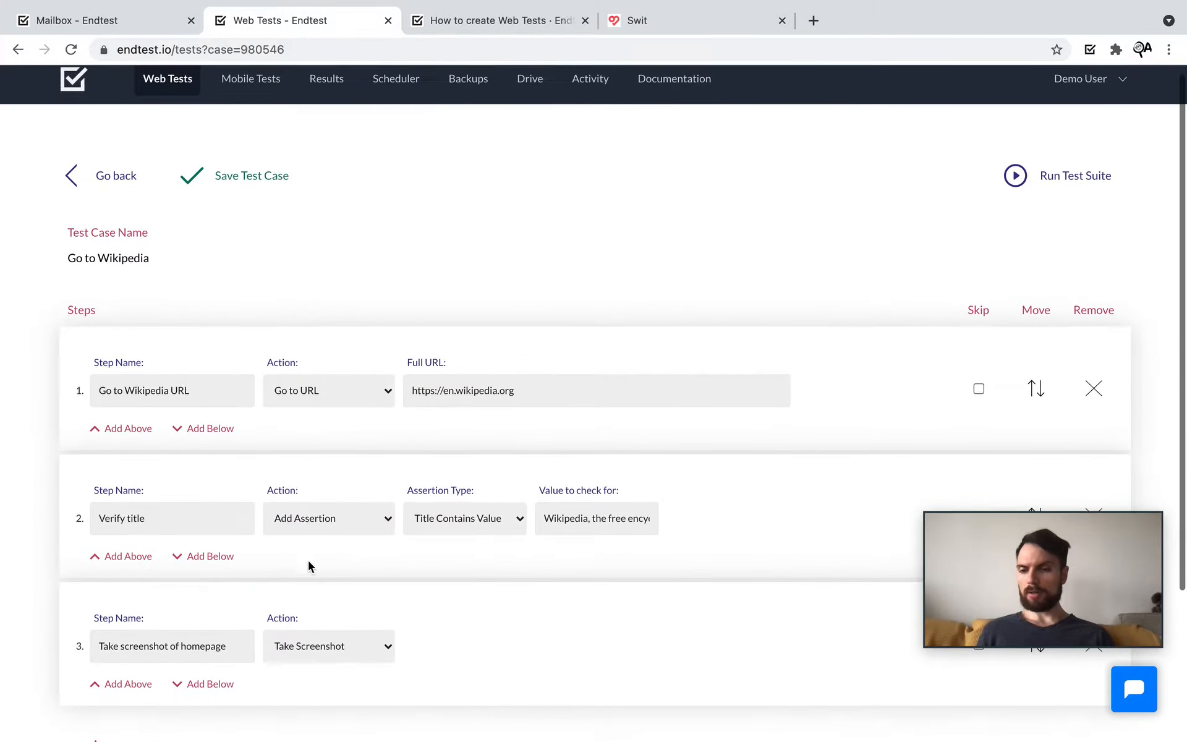
click(378, 524)
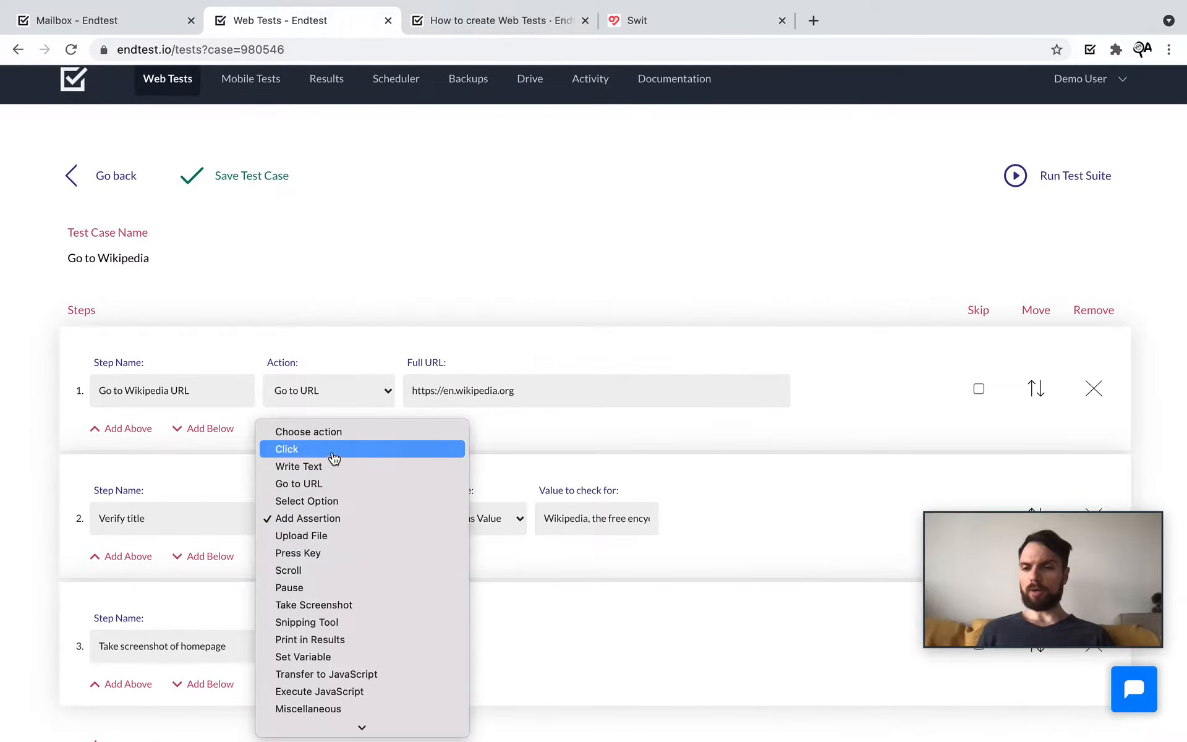
click(588, 460)
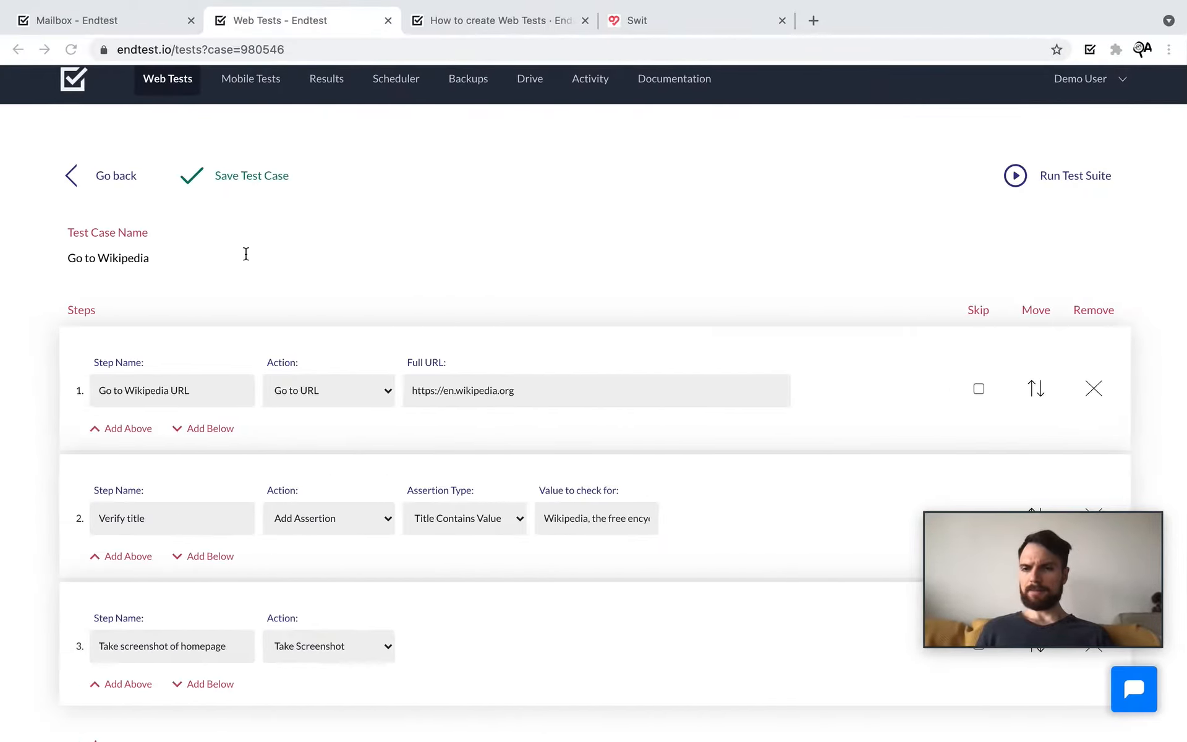
Step: Return to the test suites list and look over the Endtest recorder and its settings
click(103, 187)
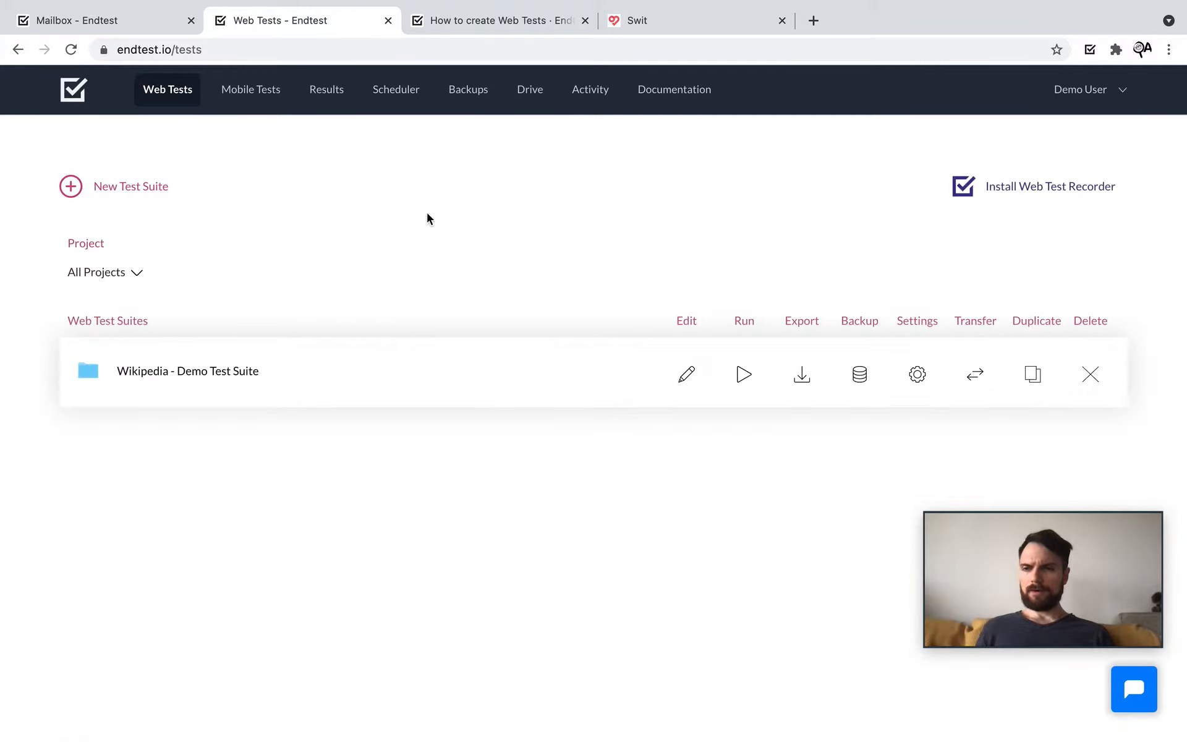
click(677, 25)
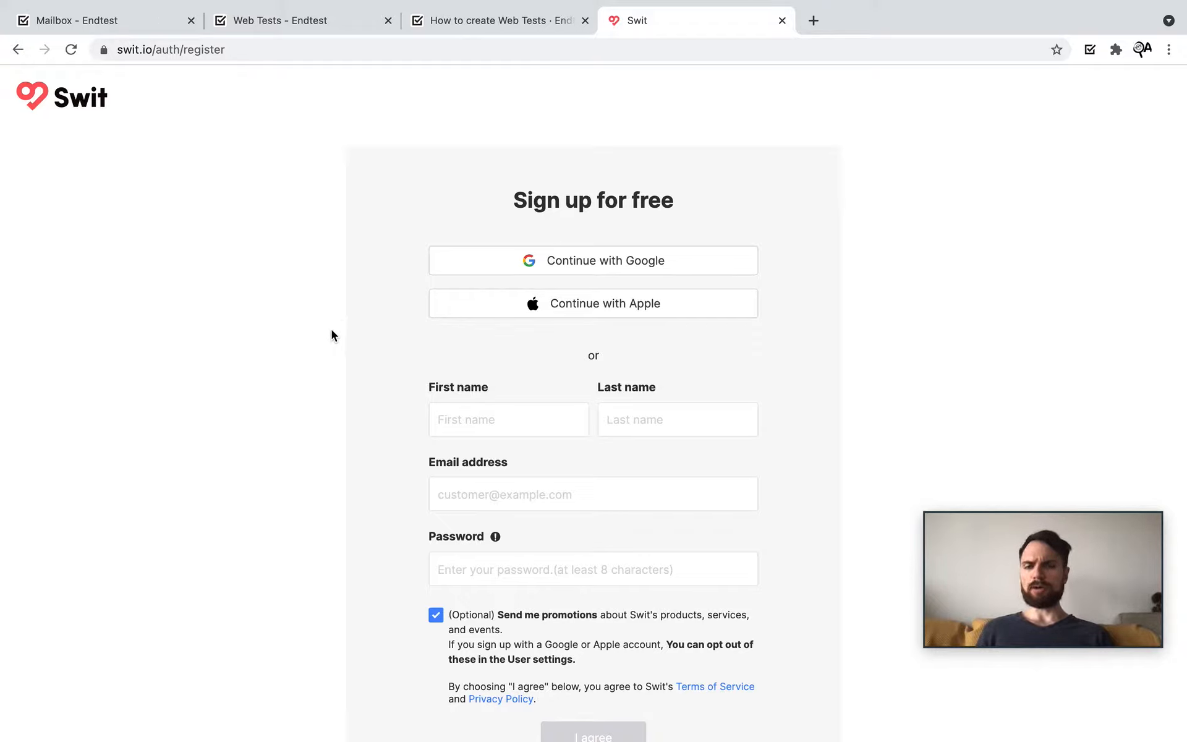
click(314, 23)
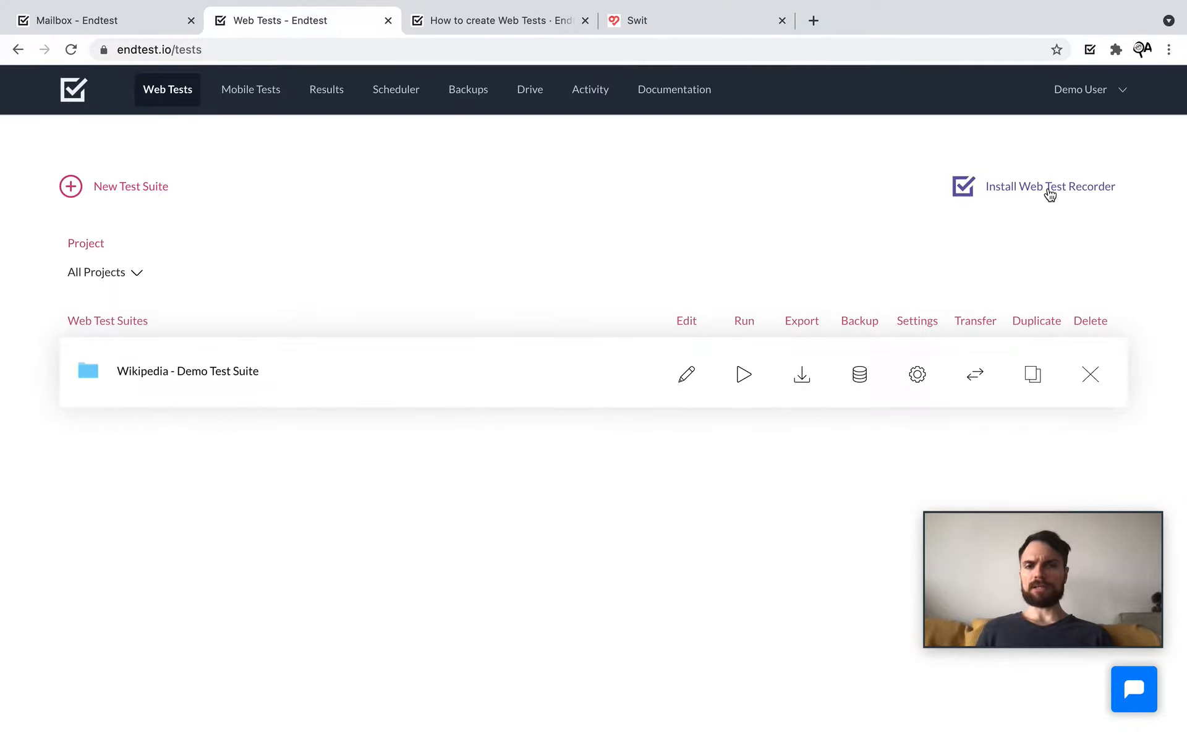
click(1089, 49)
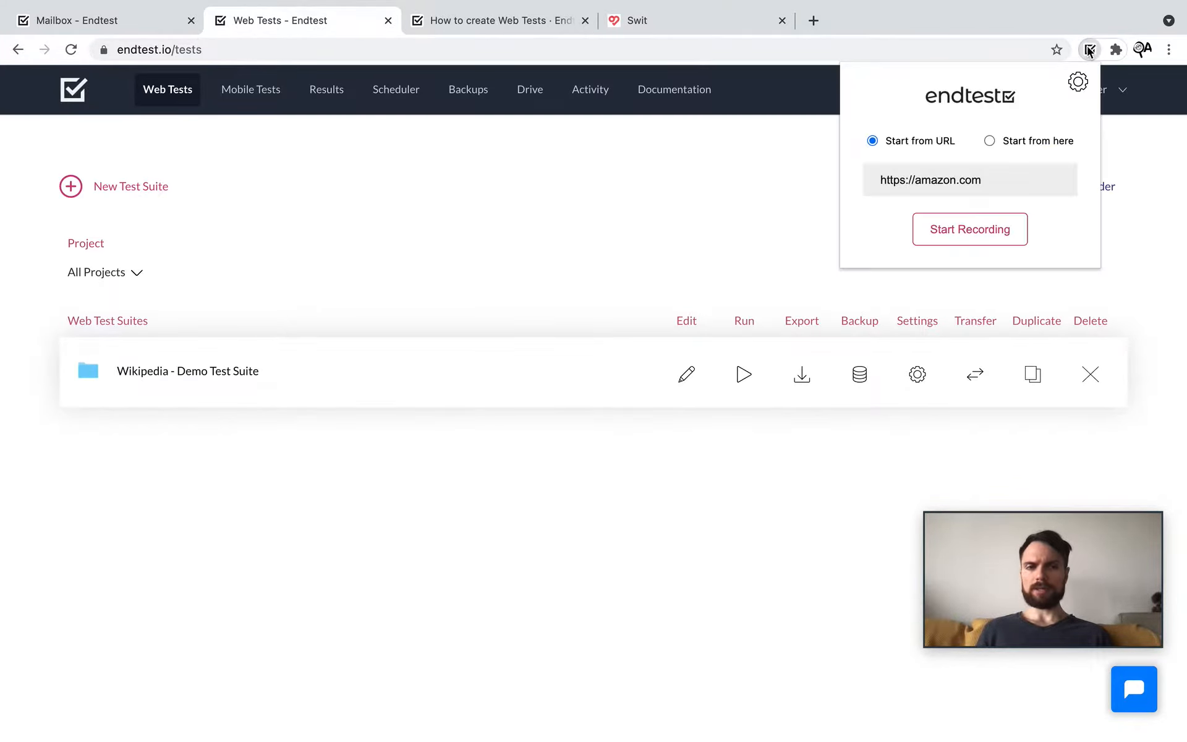
click(667, 202)
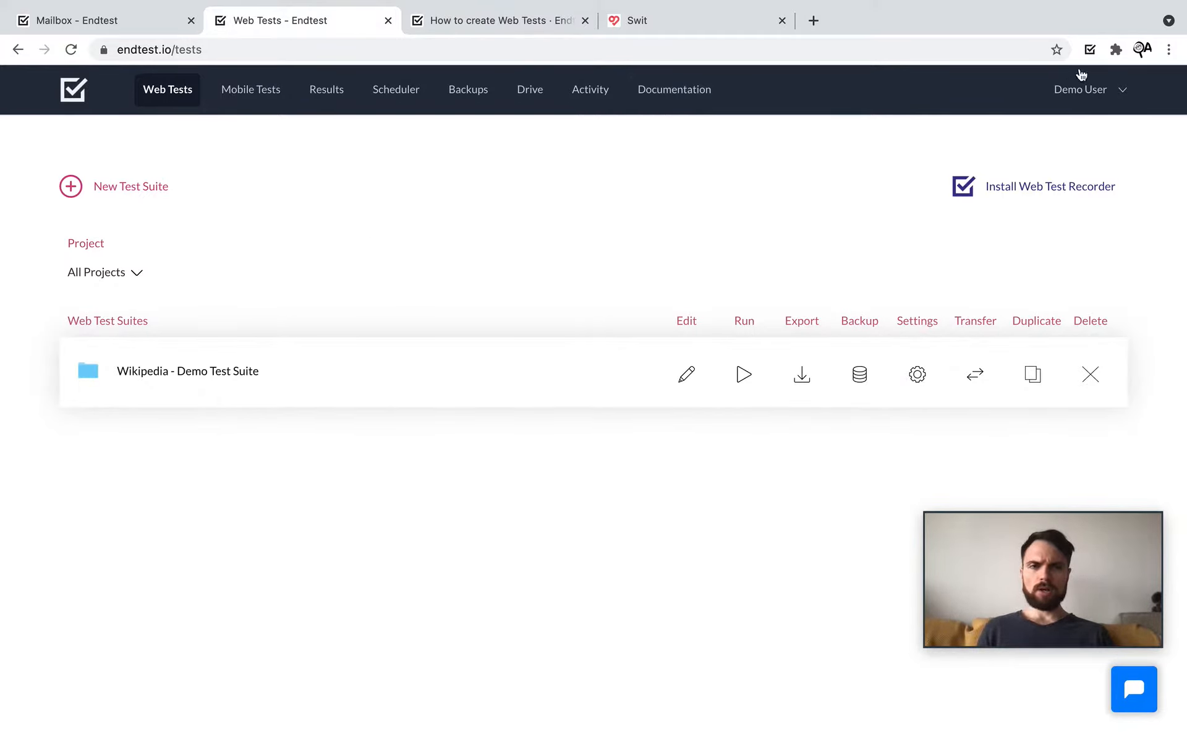
click(1090, 50)
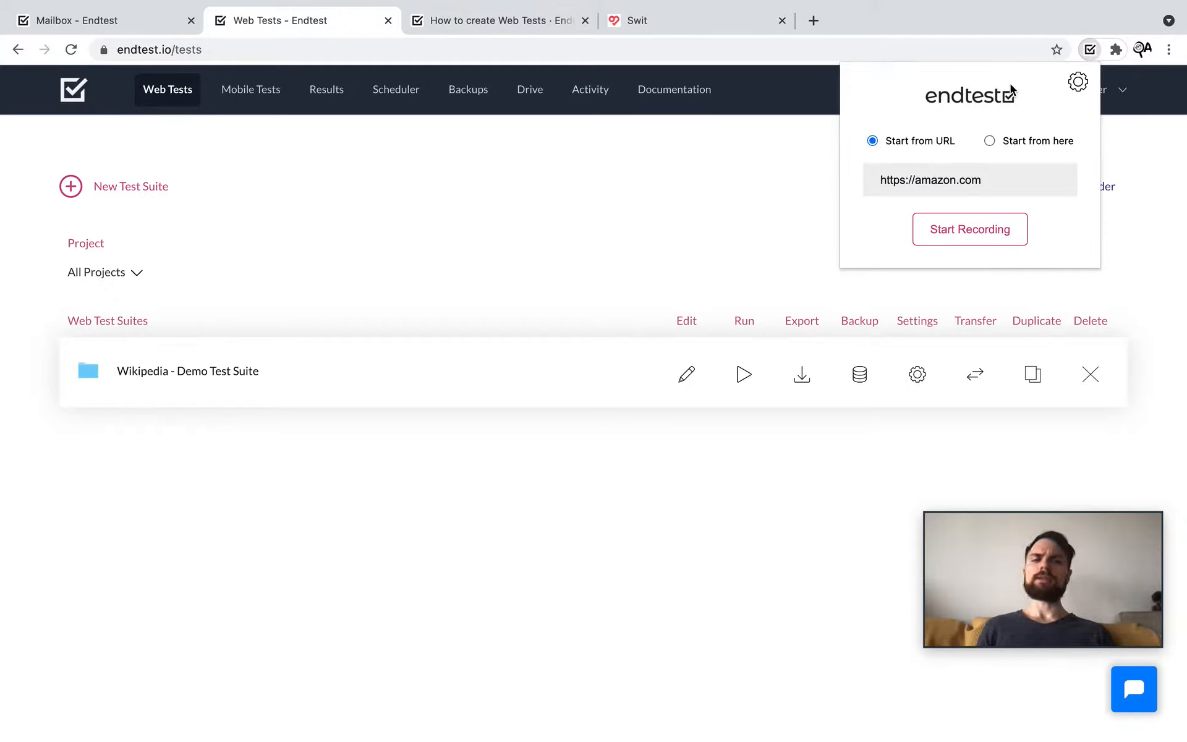
click(1078, 82)
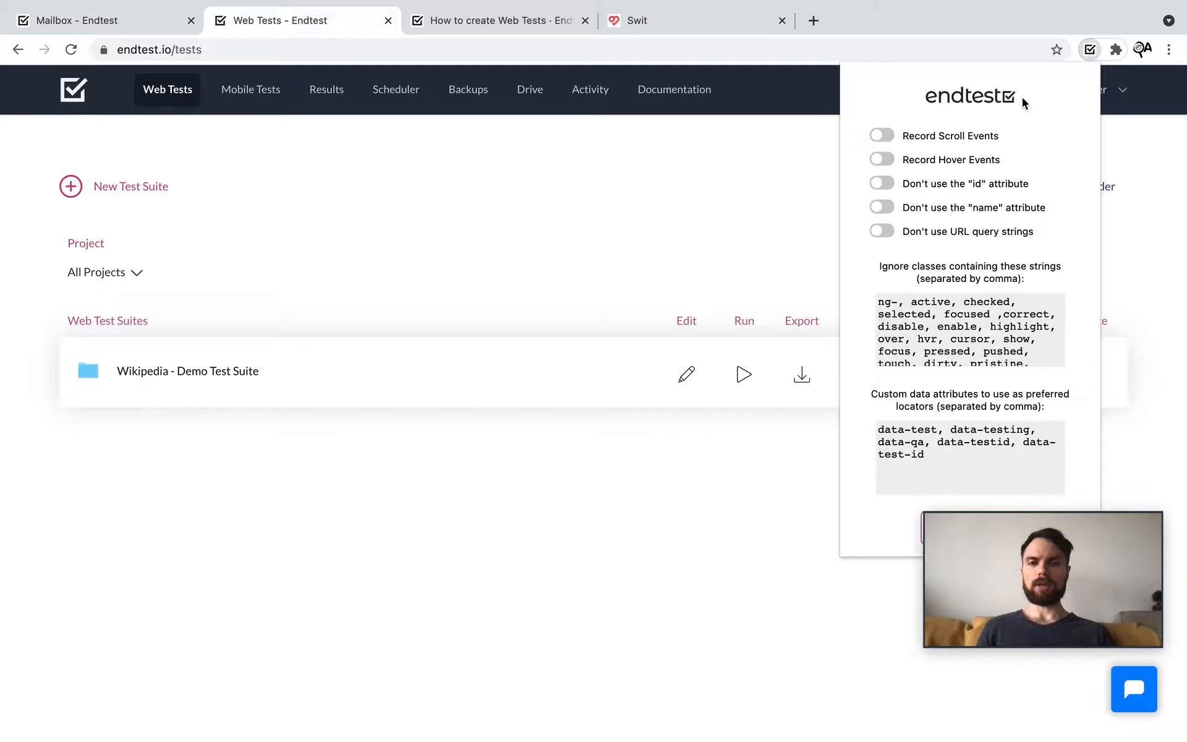
click(1087, 53)
click(1087, 52)
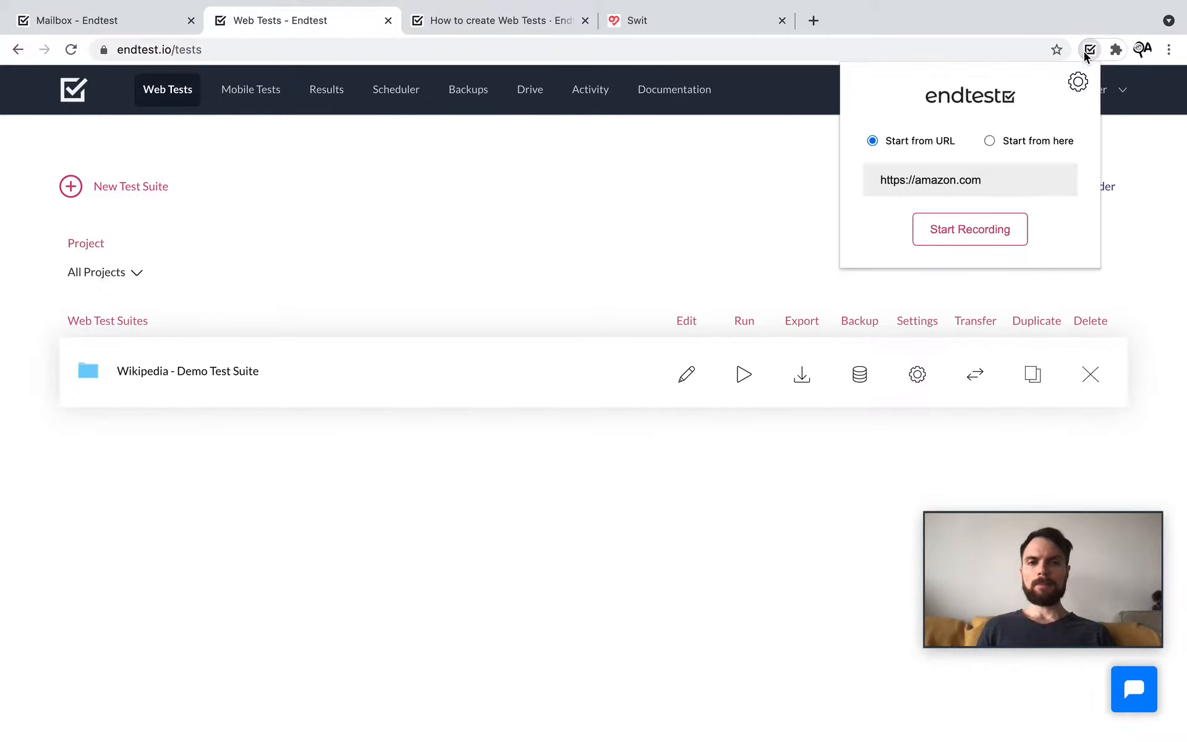
click(1087, 53)
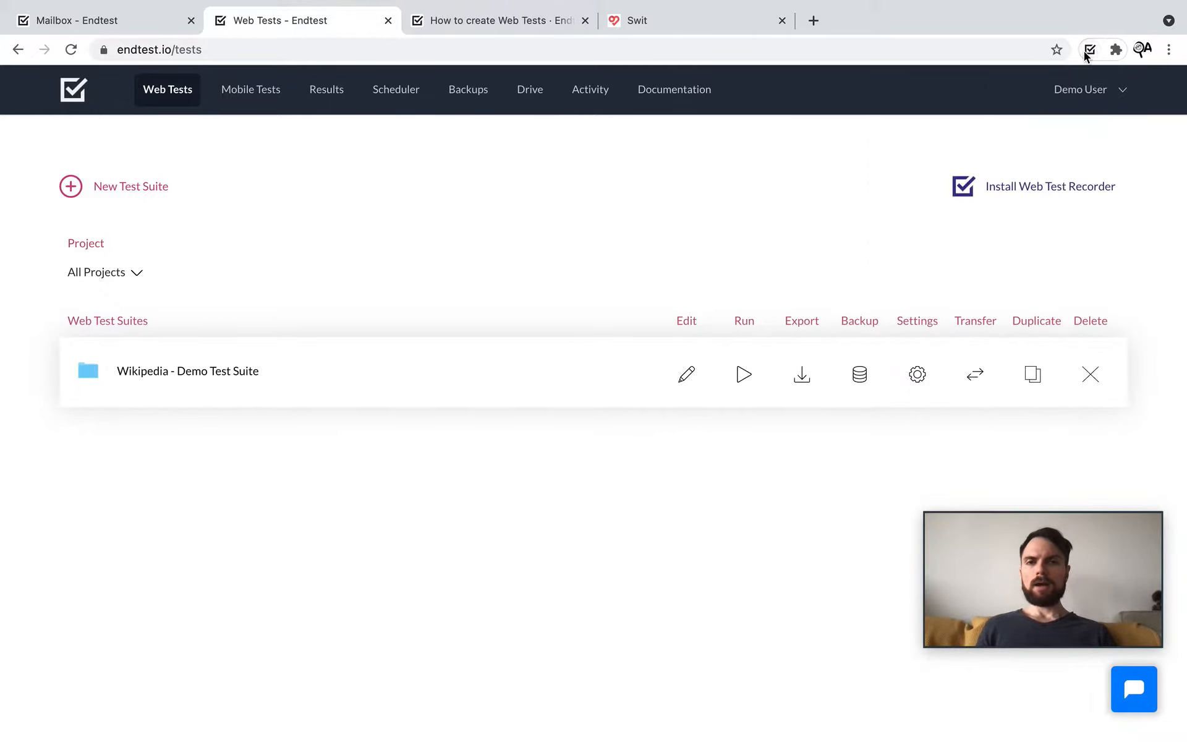
click(648, 29)
click(400, 54)
key(super+c)
right_click(202, 48)
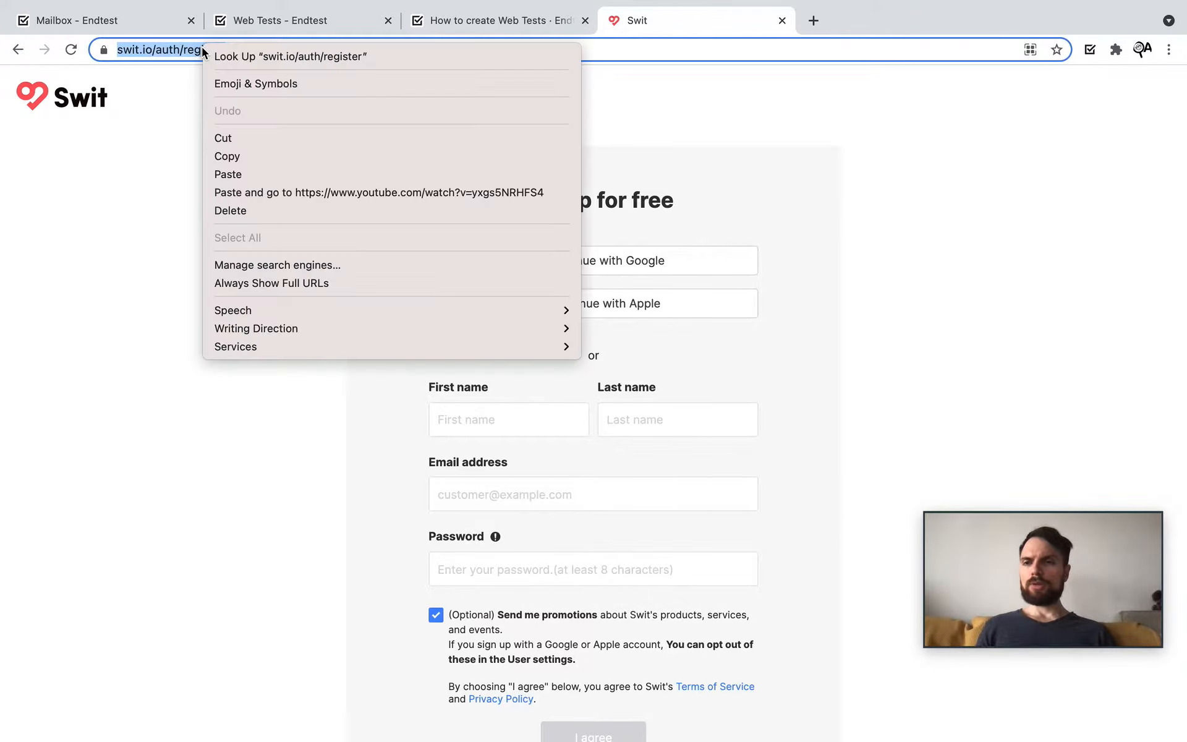
click(241, 156)
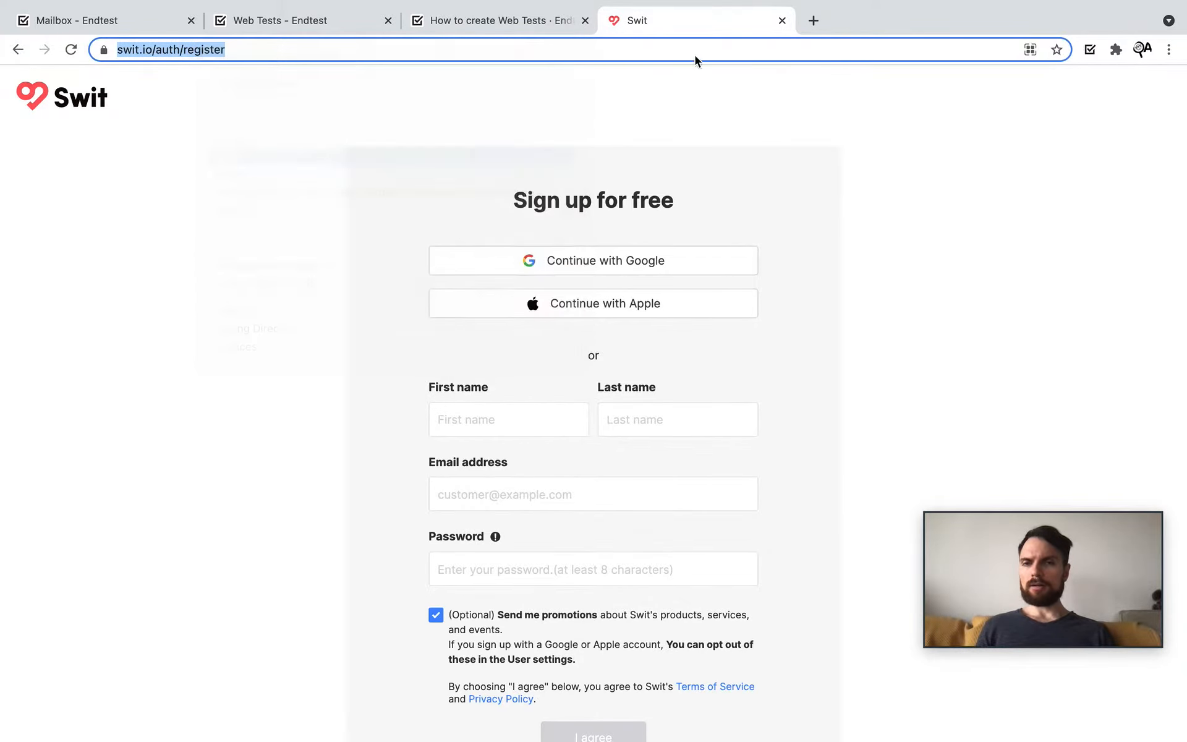
click(782, 21)
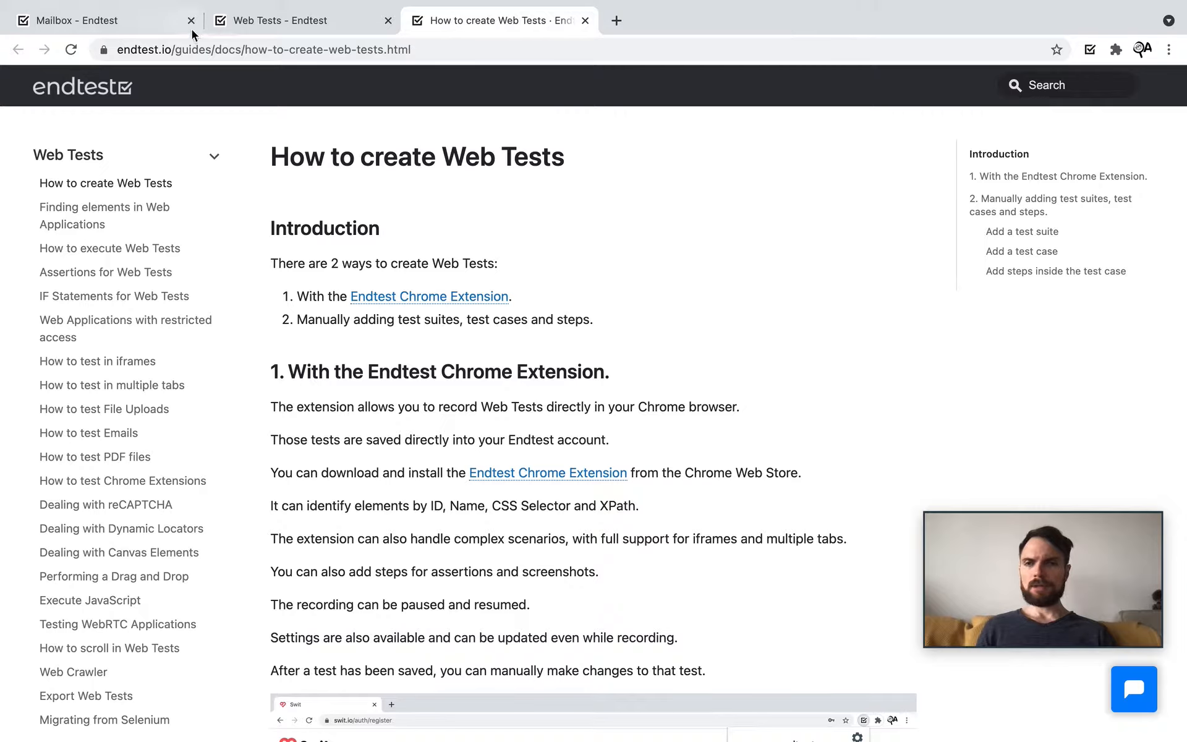
click(260, 28)
click(1089, 50)
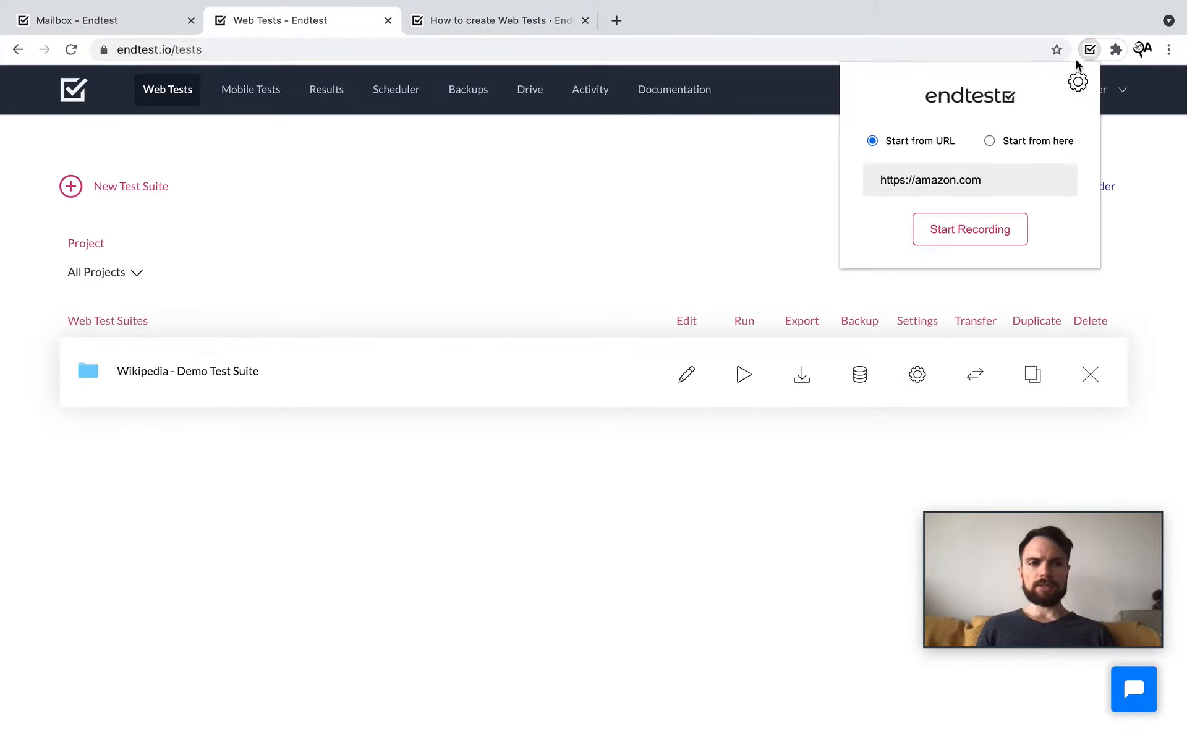
triple_click(1015, 183)
key(super+v)
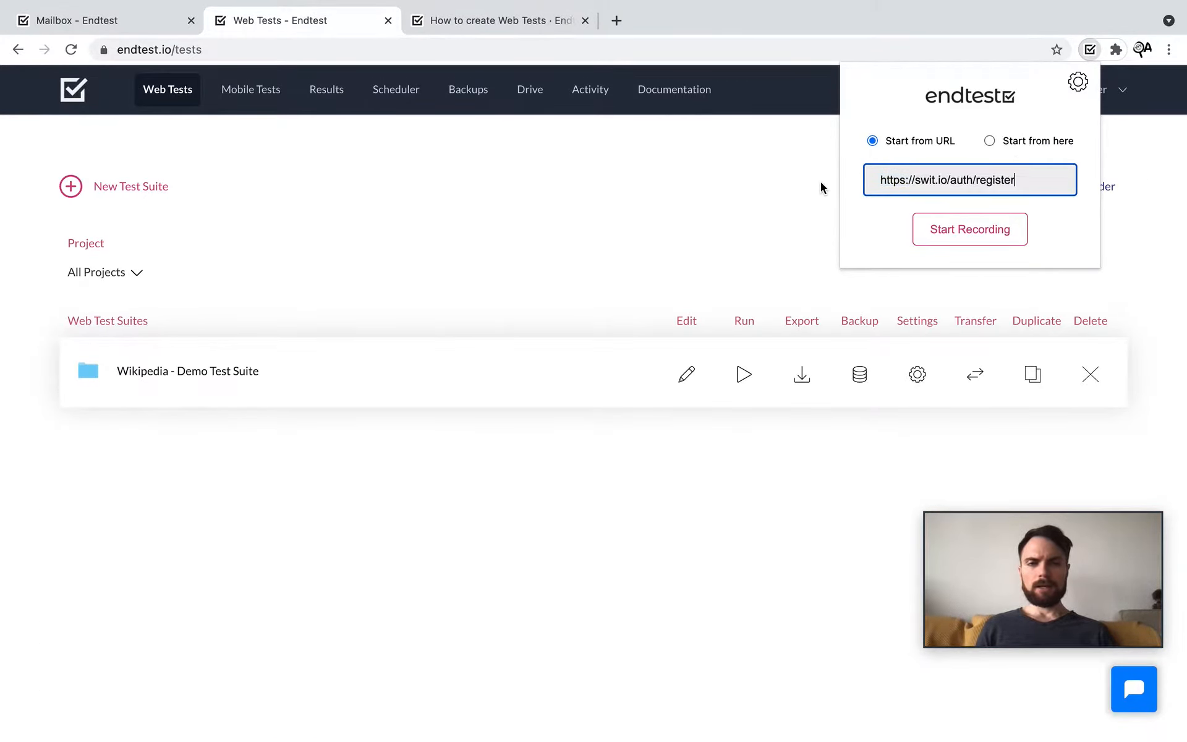
click(961, 232)
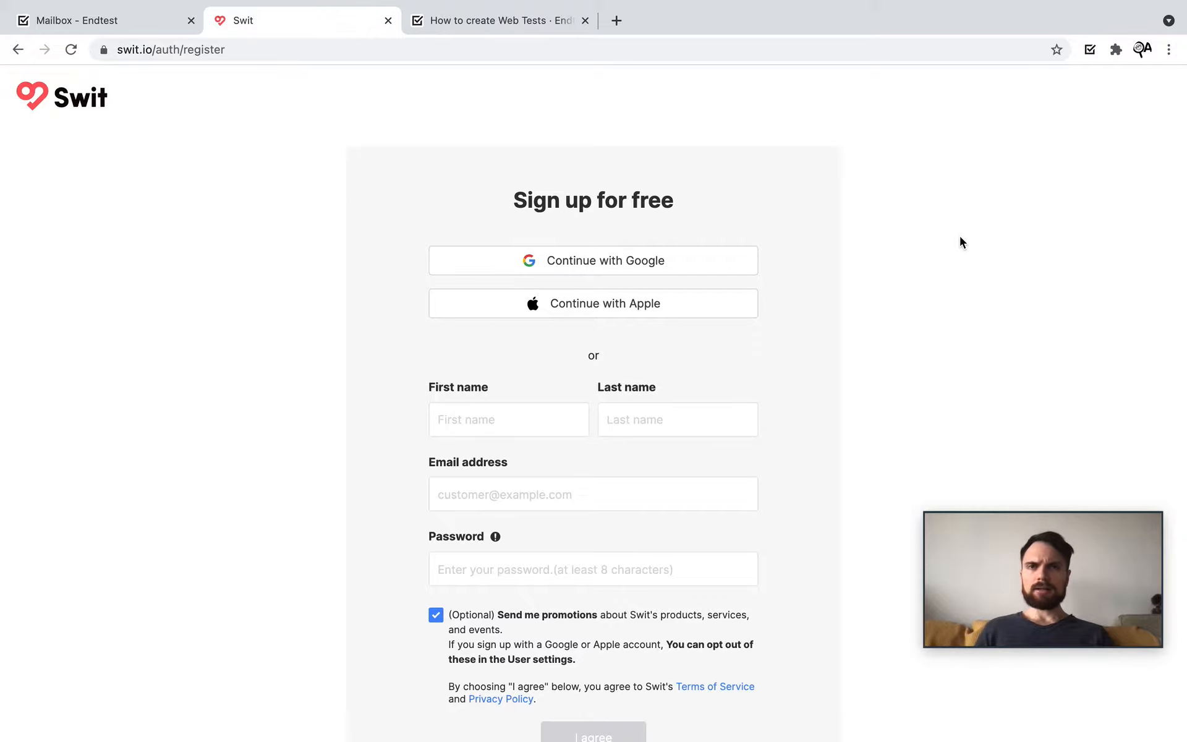
Step: Fill Swit's sign-up form with first name, last name, endtest-mail.io e-mail and password, then agree
scroll(959, 241, down, 2)
click(504, 377)
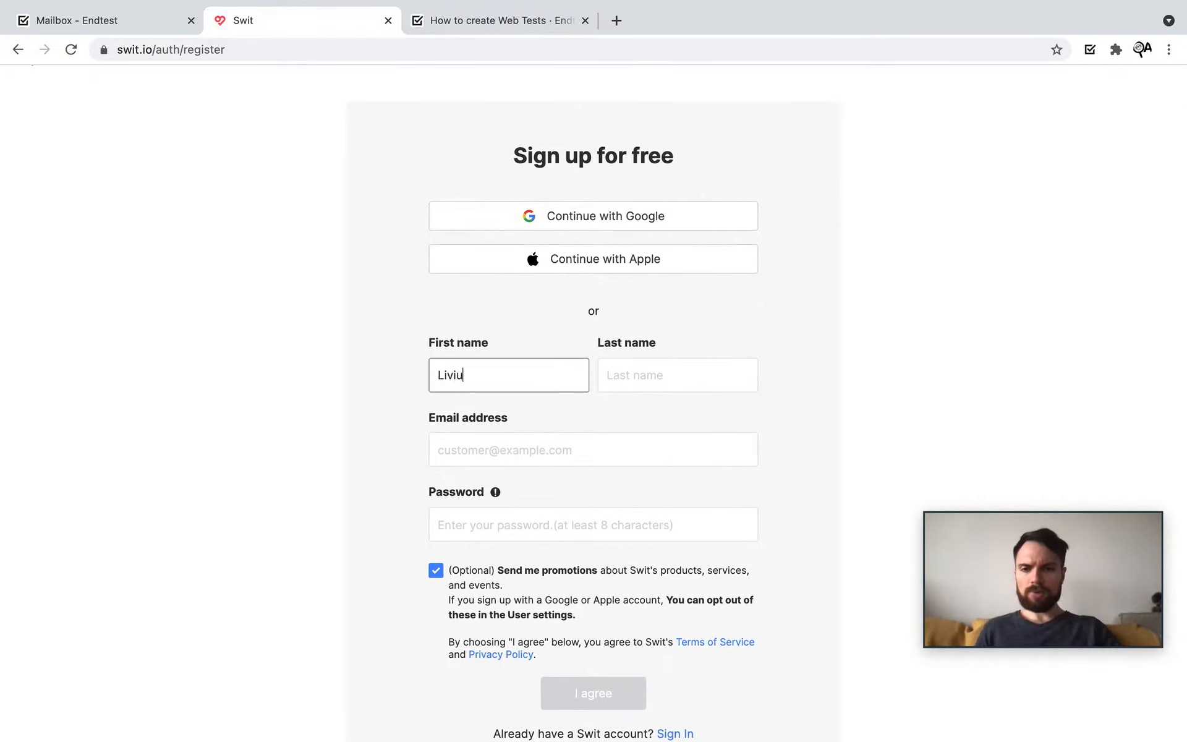
key(Tab)
key(Tab)
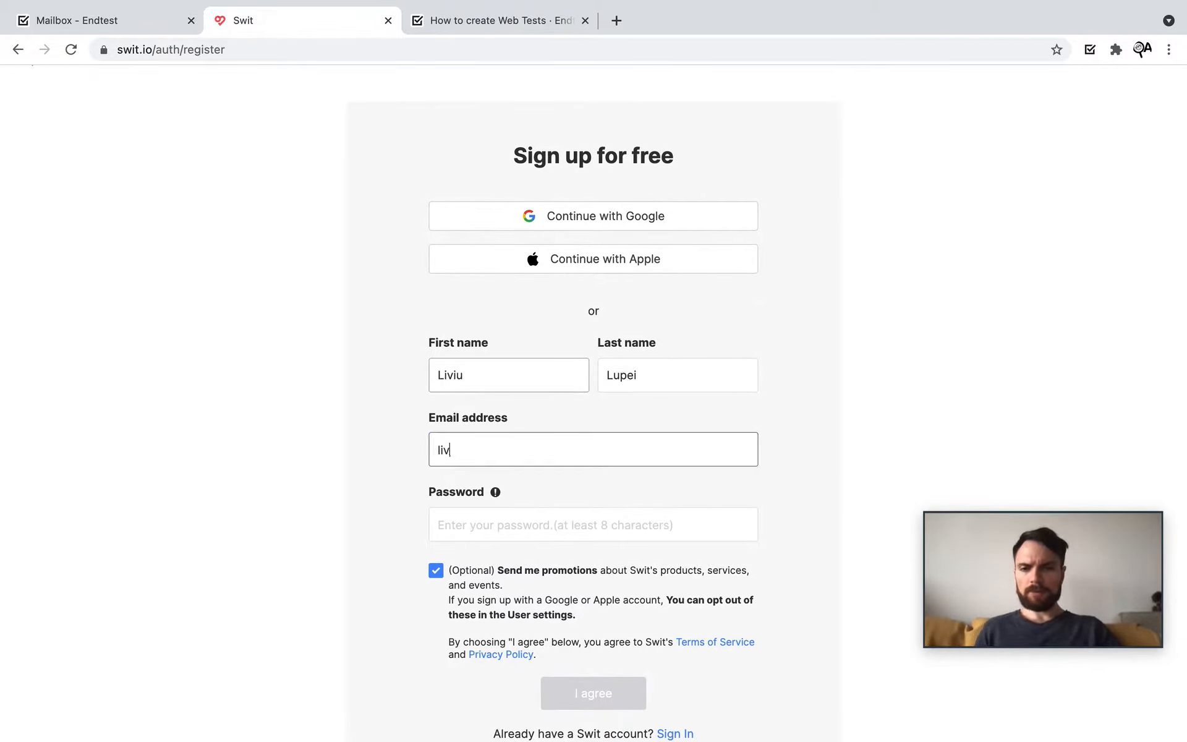
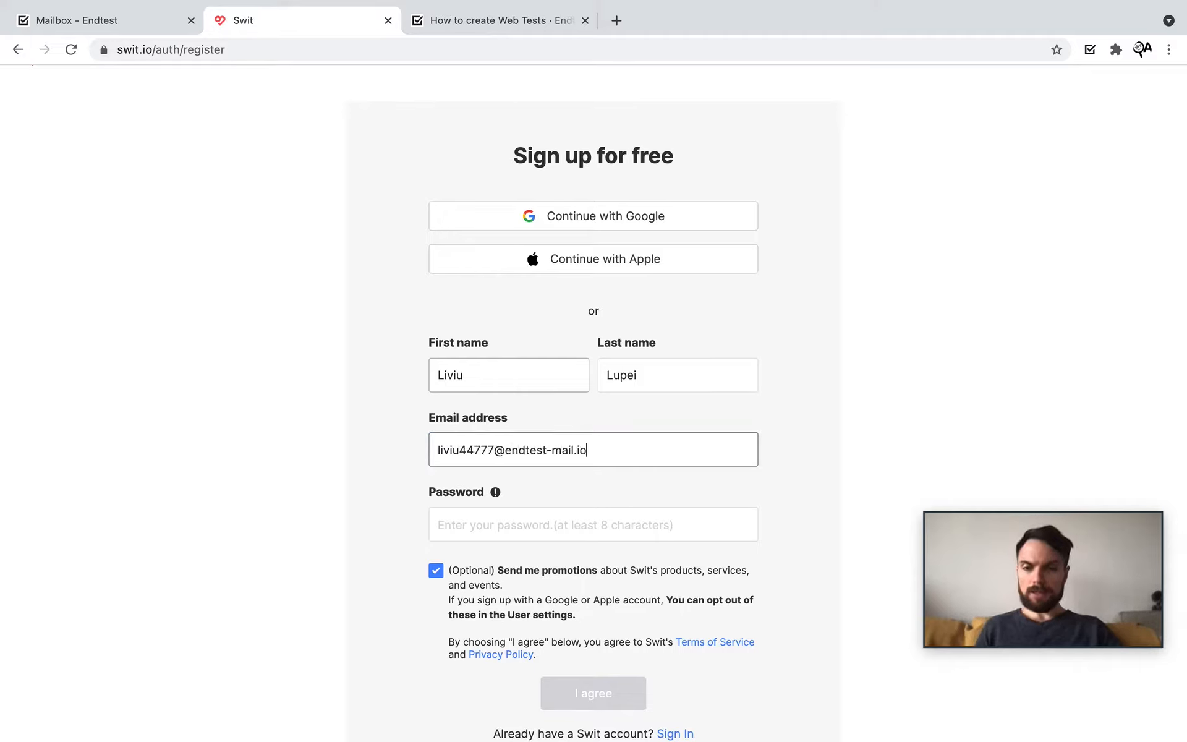
key(Tab)
text(aaaaaaaaaaaaaa)
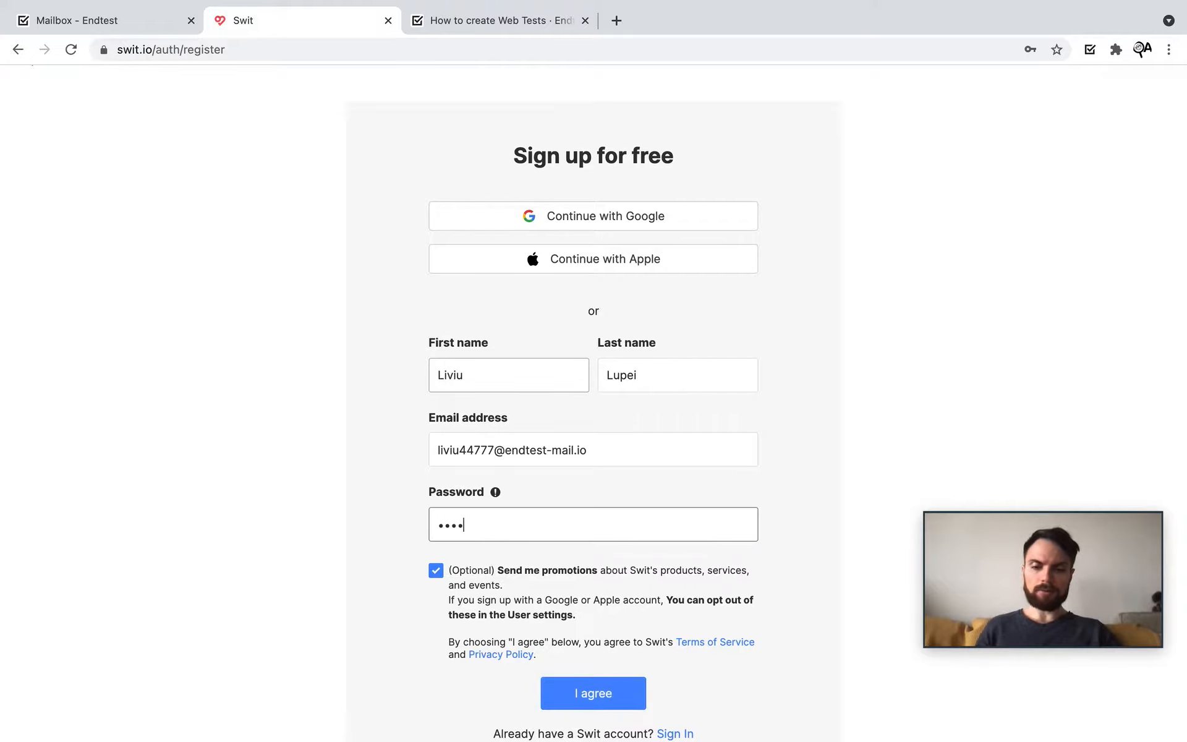
click(609, 694)
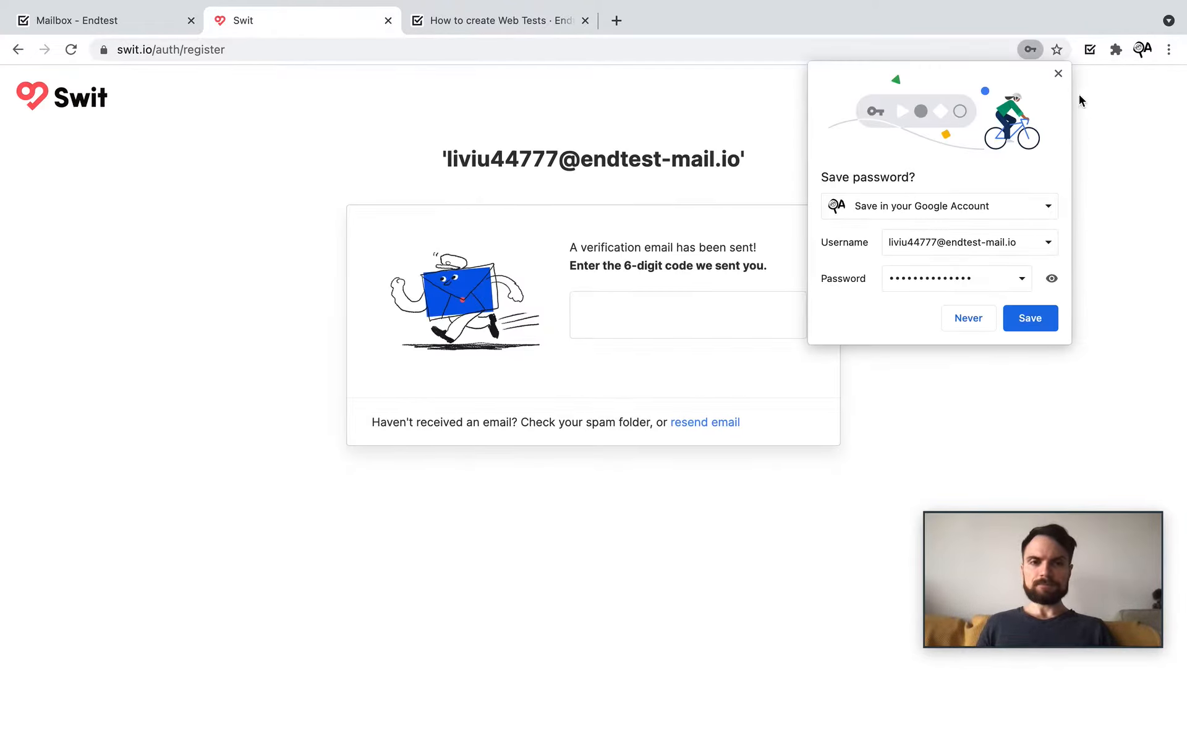
Step: Dismiss the save-password prompt and record step 8, an Element is present check on the envelope image
click(1057, 73)
click(1089, 49)
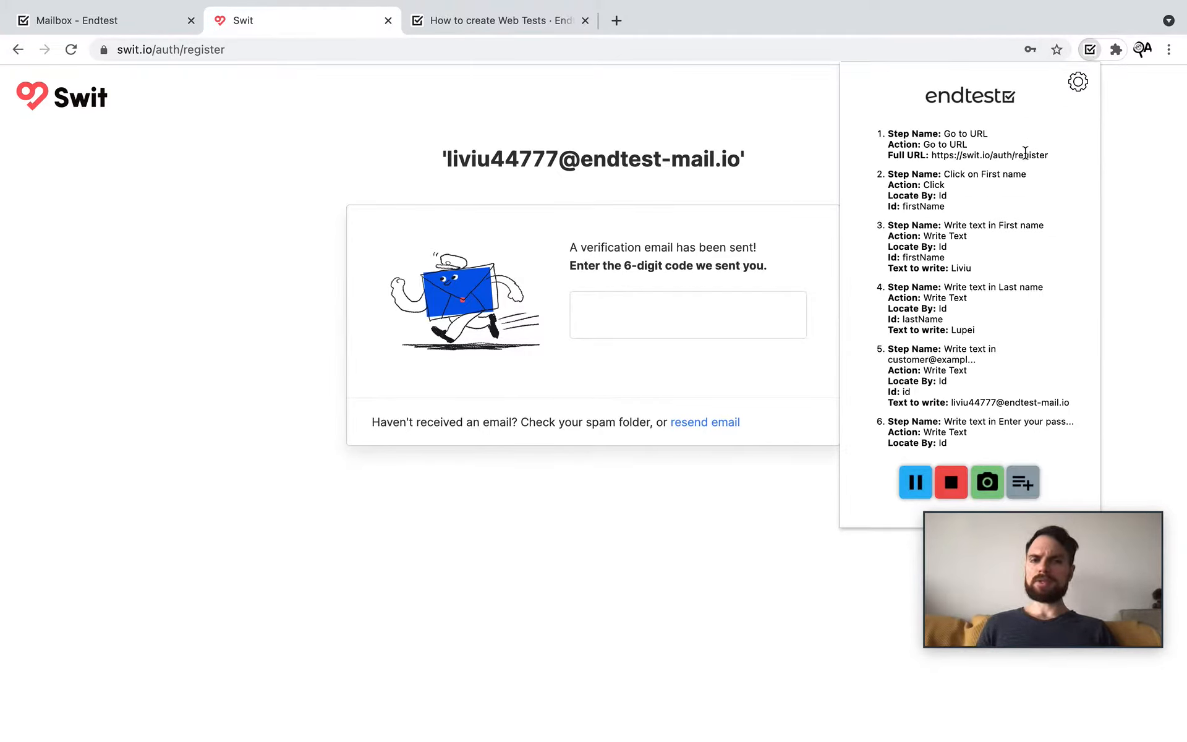
scroll(1024, 152, down, 3)
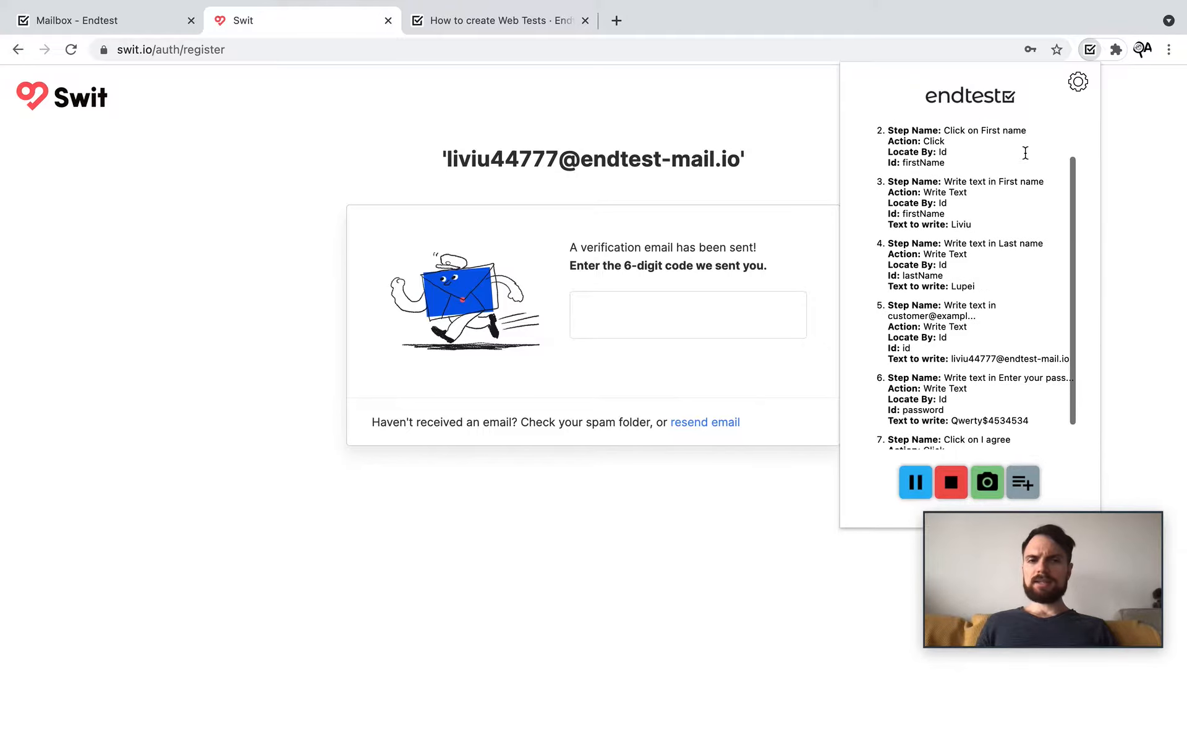
scroll(1024, 152, up, 3)
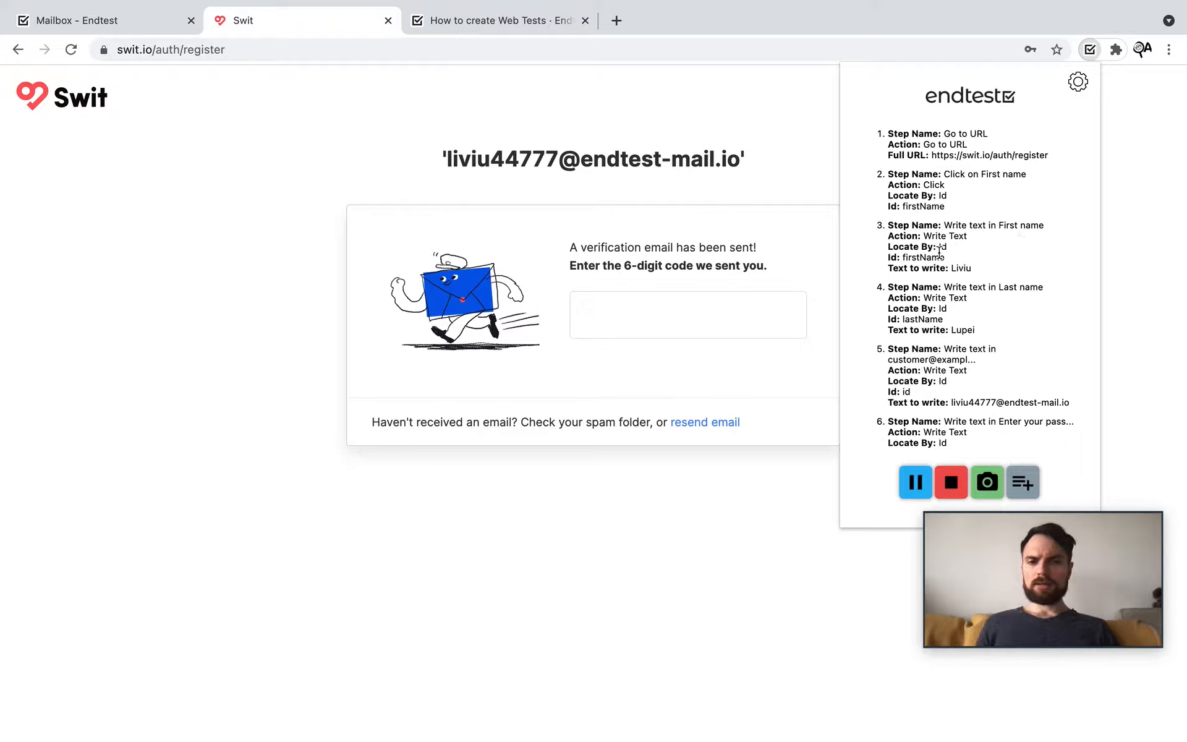
scroll(1021, 266, down, 3)
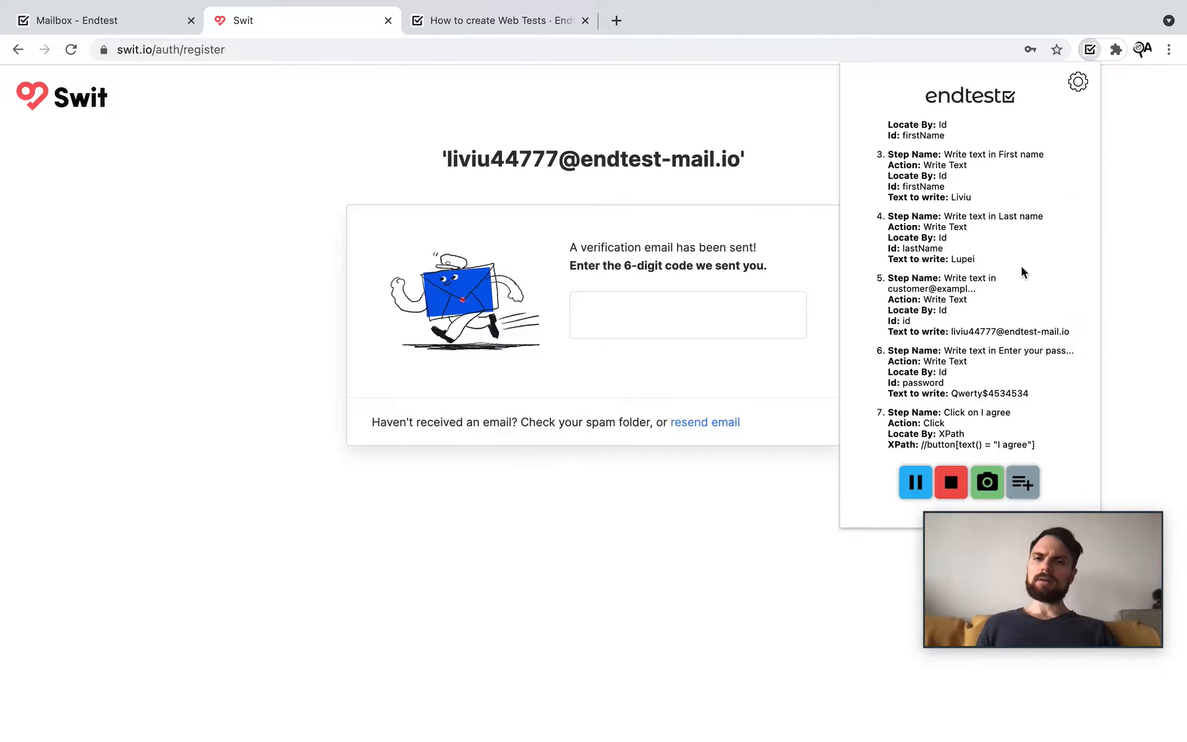
scroll(1021, 271, up, 3)
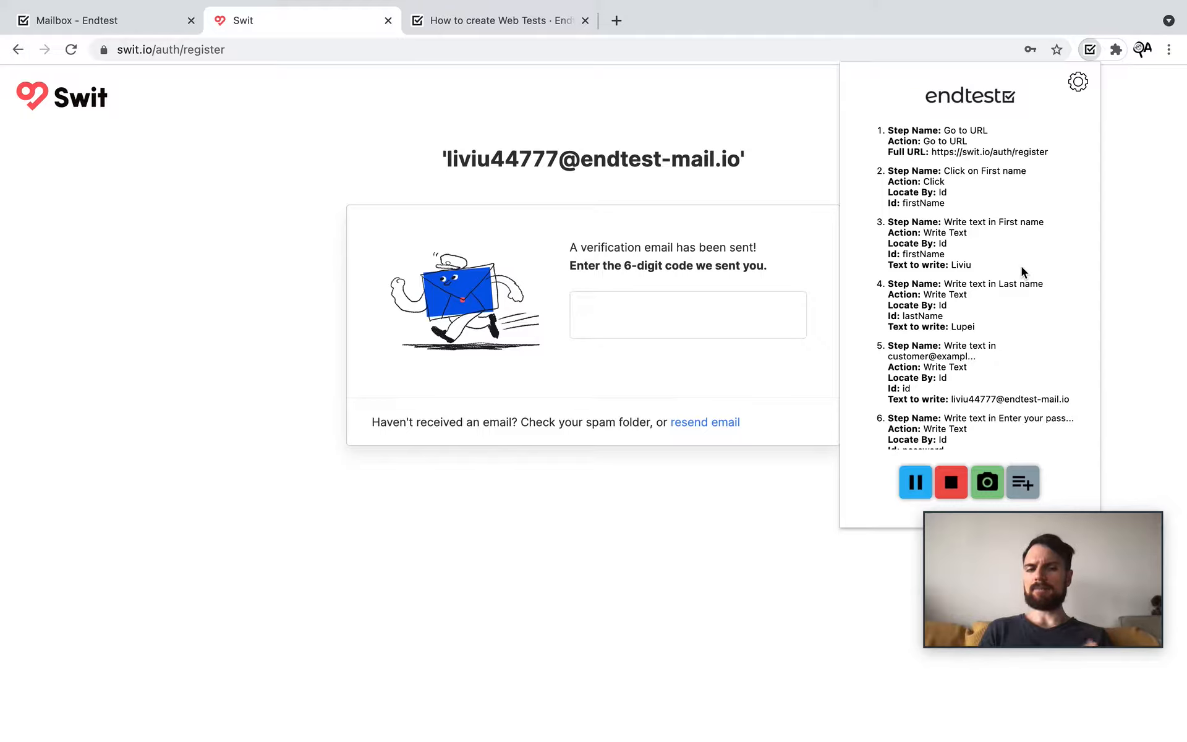
scroll(1021, 266, down, 2)
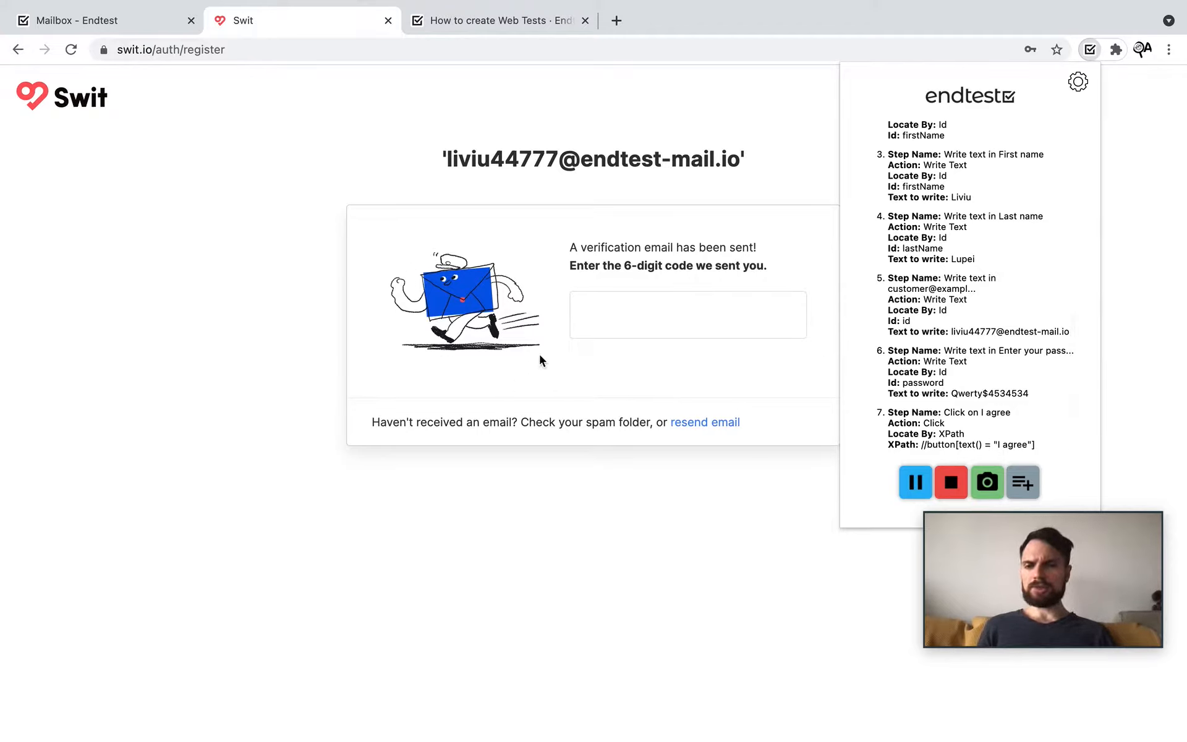
click(1024, 480)
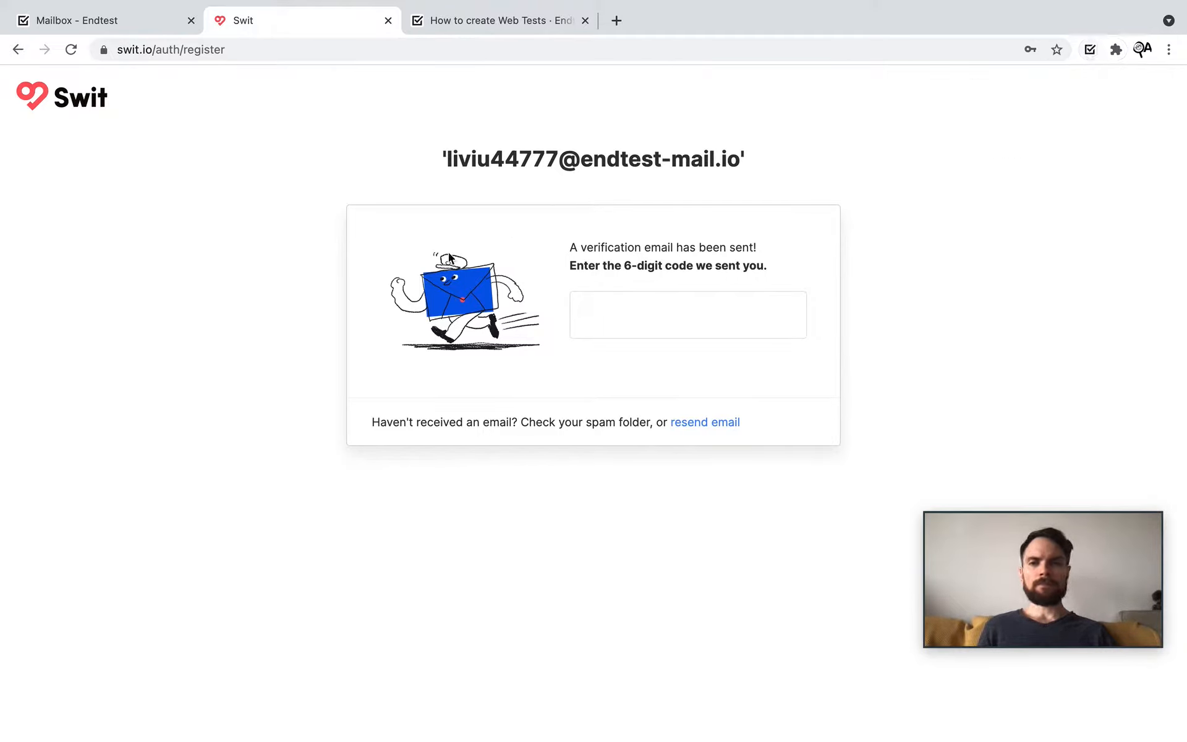
click(1089, 49)
scroll(961, 310, down, 5)
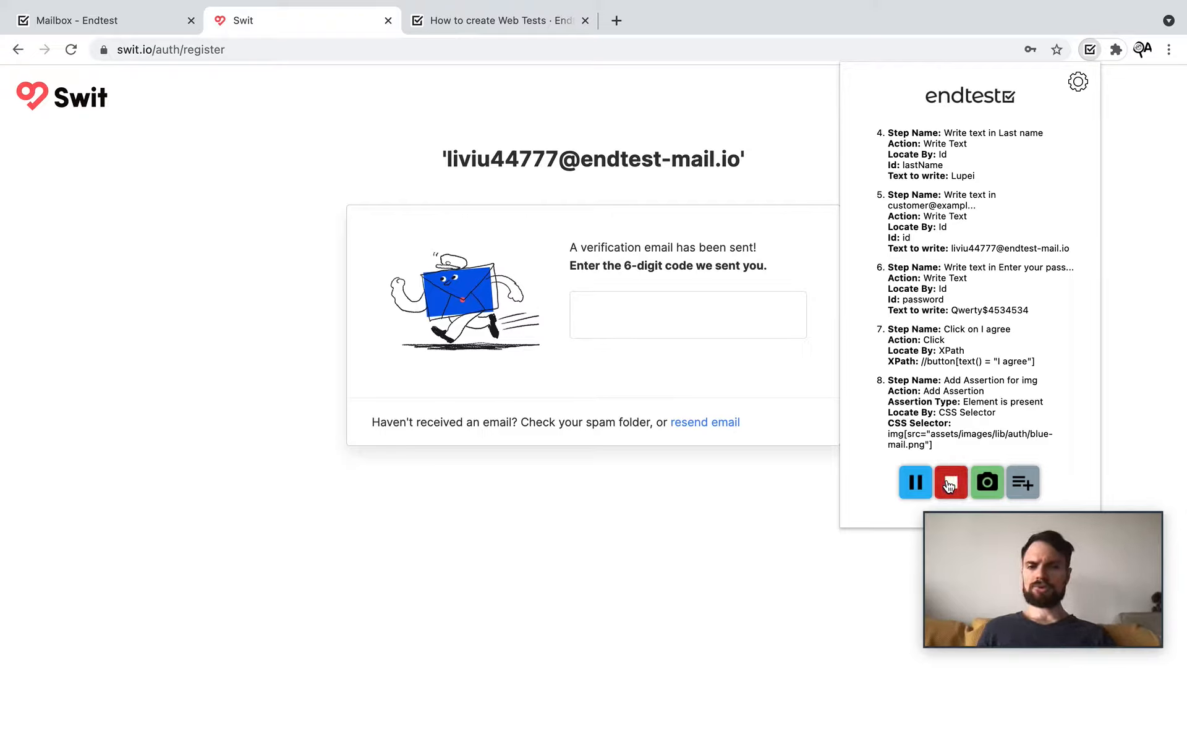
Step: Stop recording and choose to save it into a new test suite
click(950, 482)
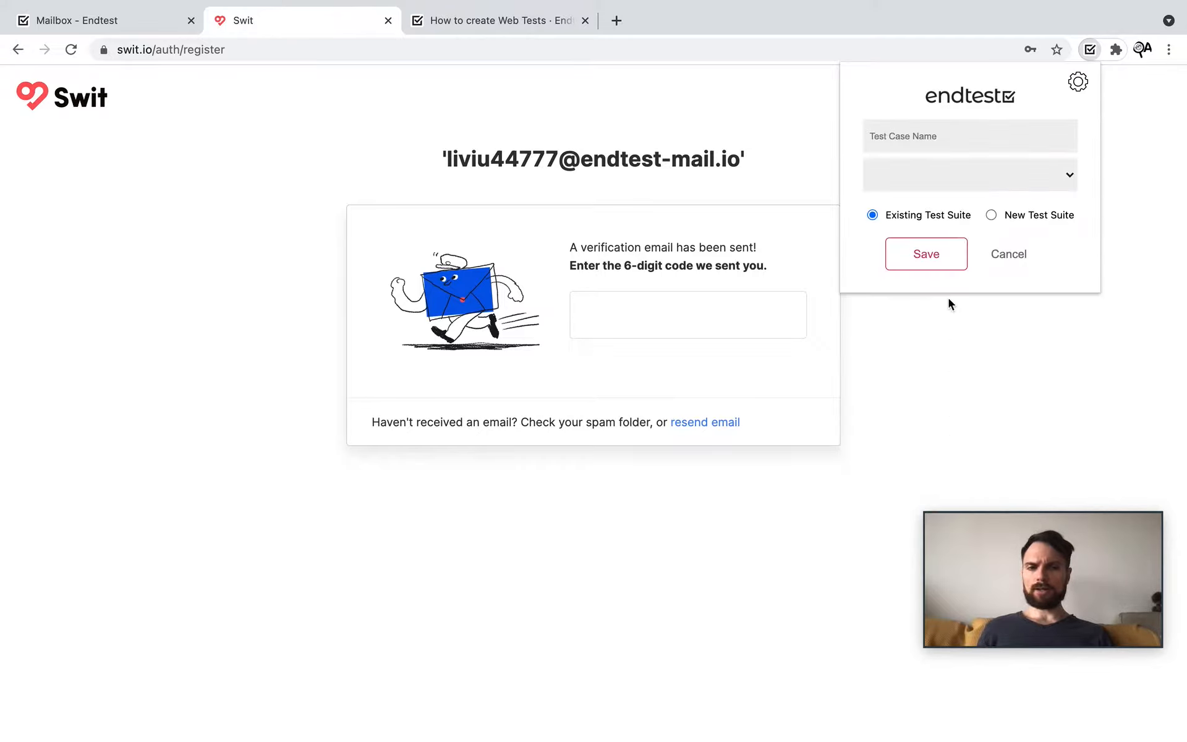
click(978, 180)
click(989, 173)
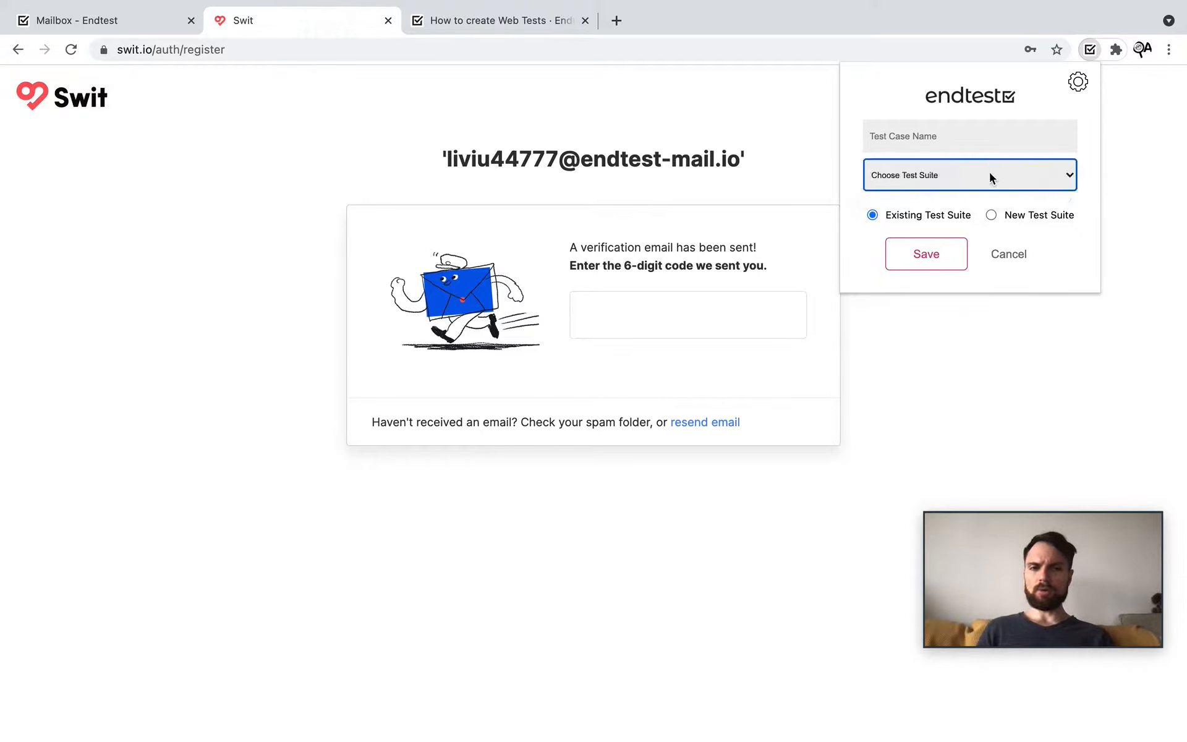
click(1026, 218)
Step: Save the test case as 'Sign Up' in a new suite named 'Swit', then open that suite
click(915, 135)
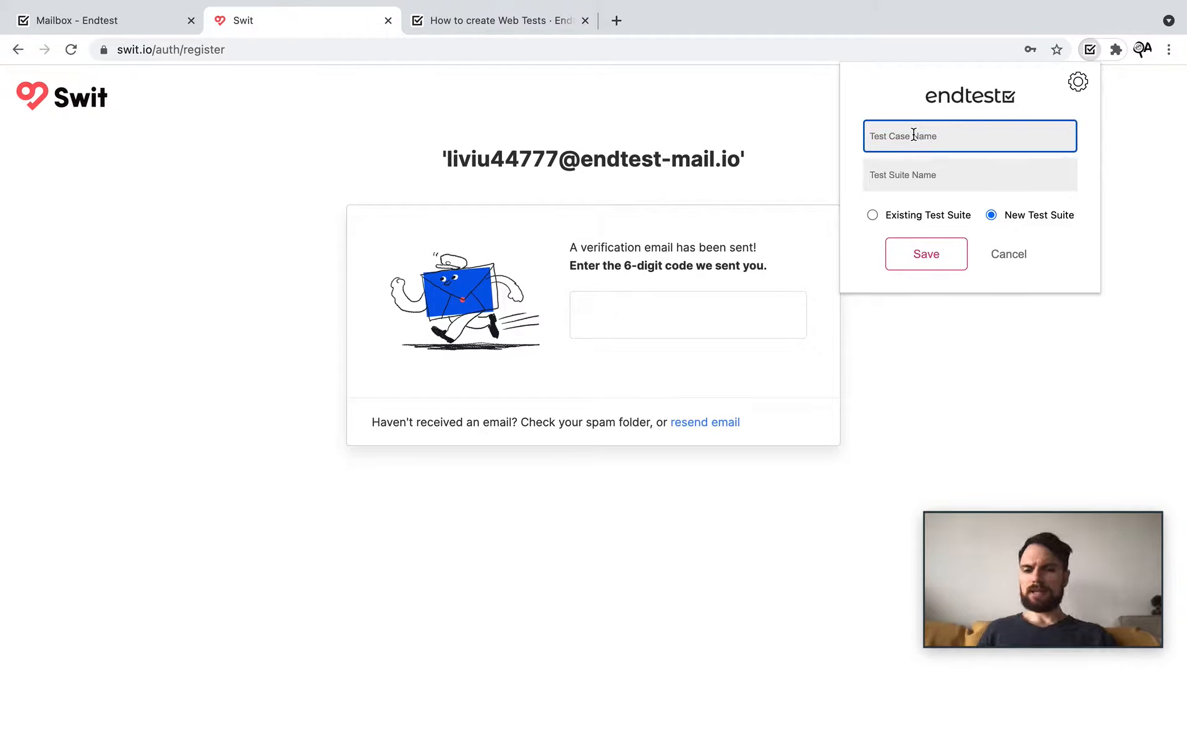
text(Sign)
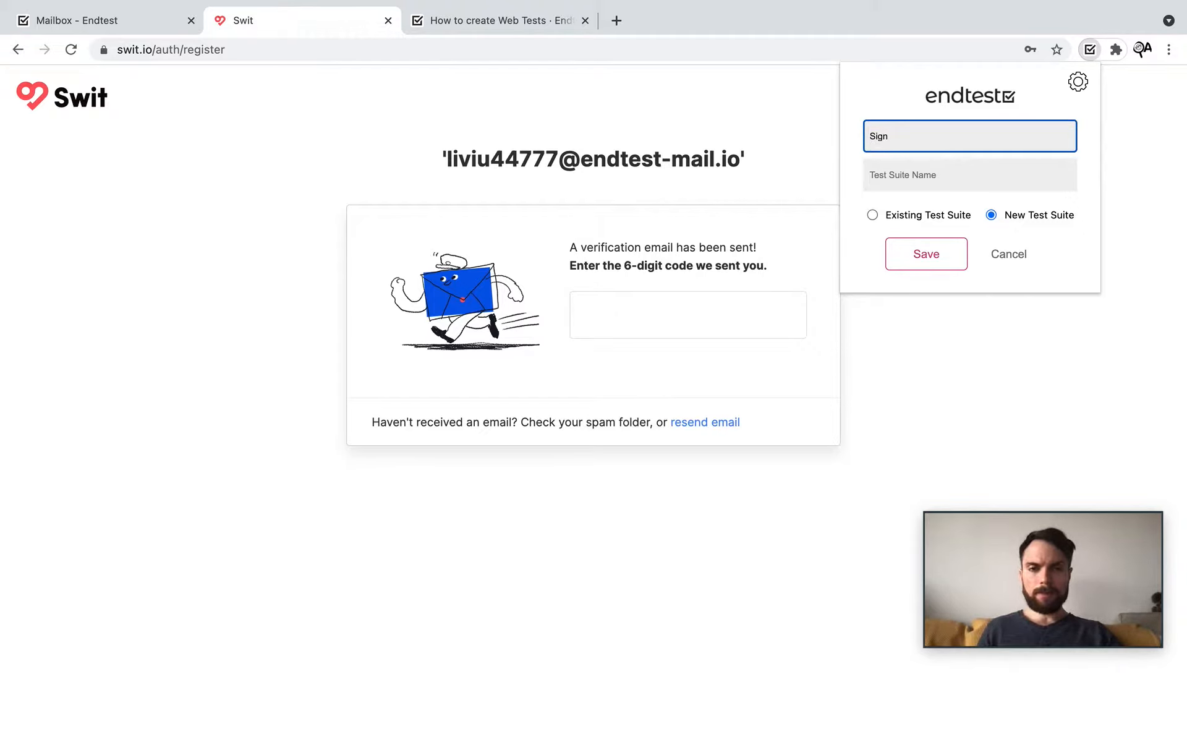
text( Up)
click(955, 170)
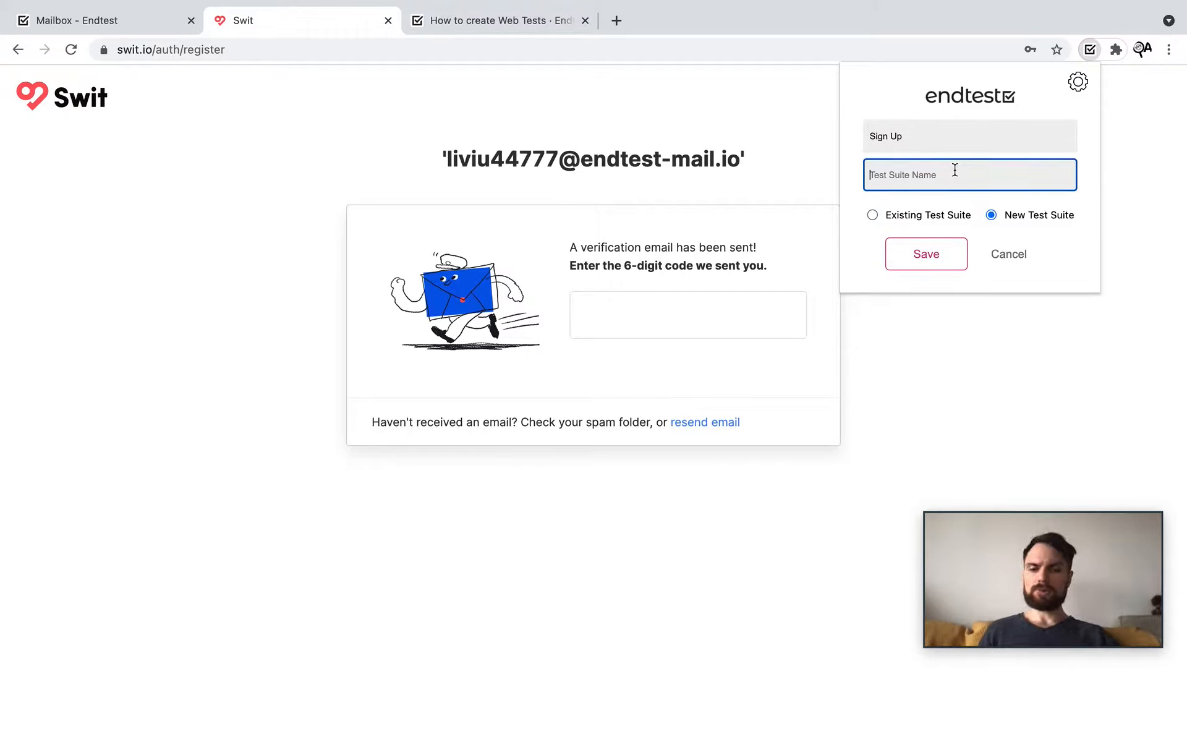
text(Swit)
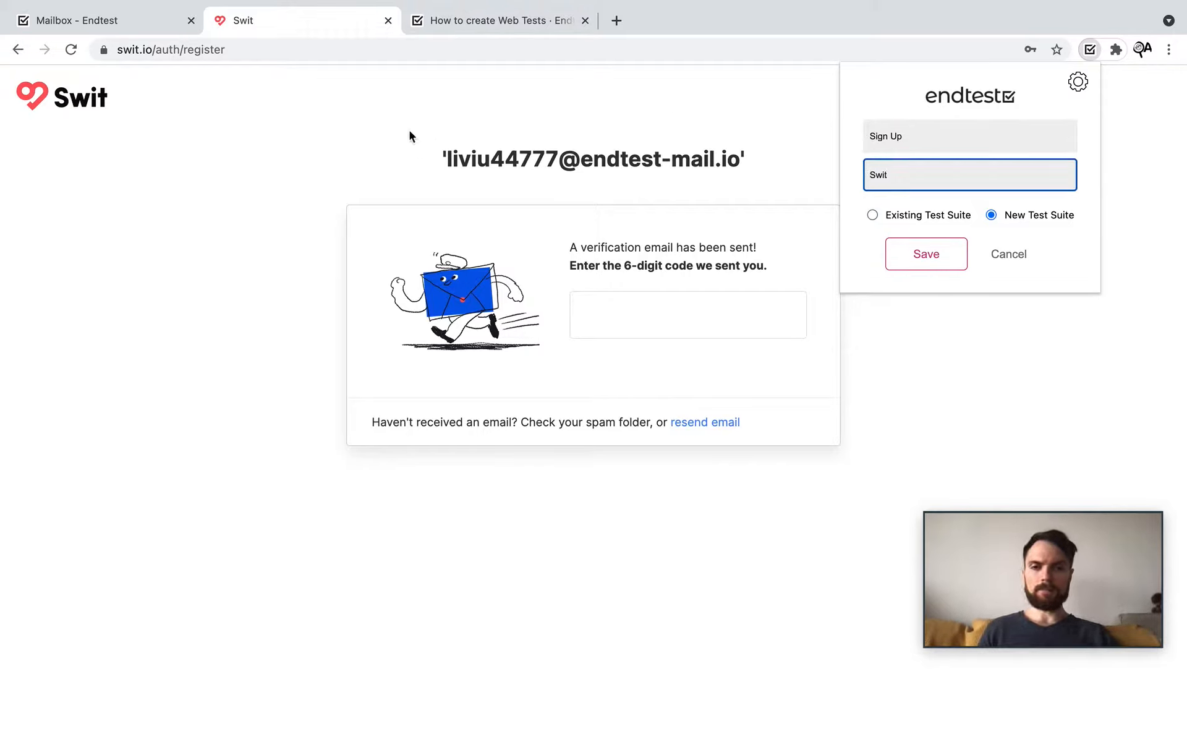
click(926, 260)
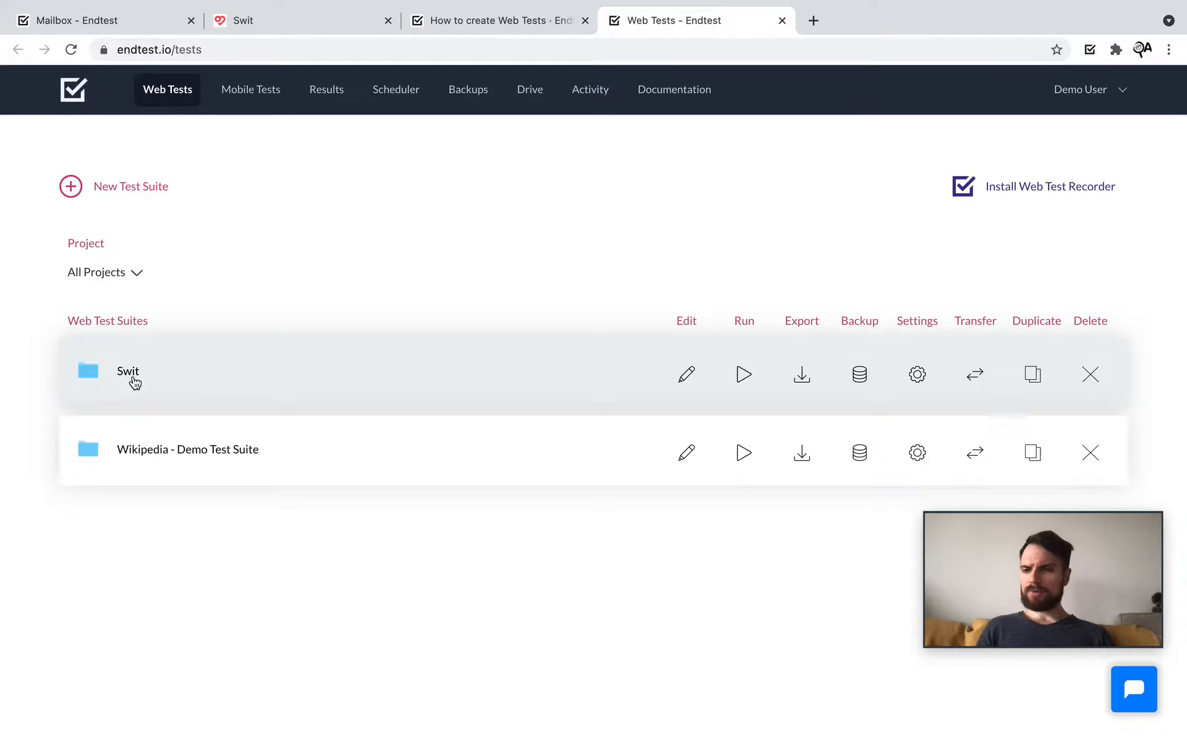
click(135, 383)
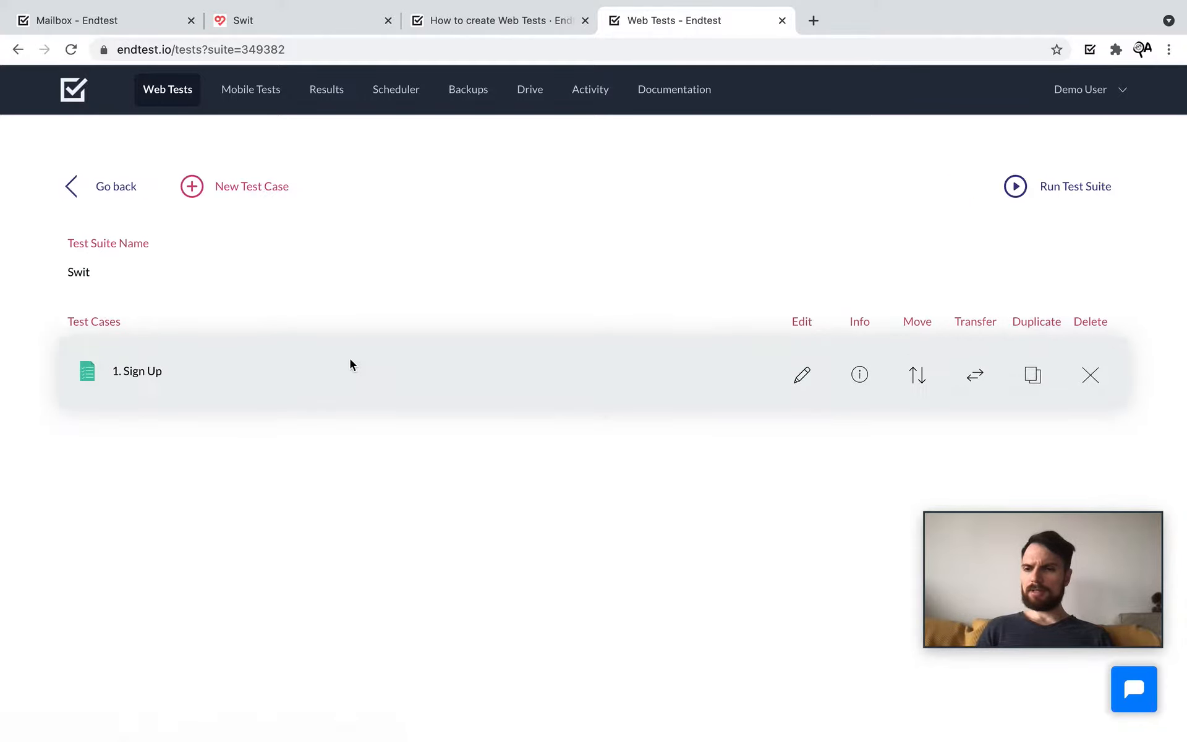
Step: Open the '1. Sign Up' test case and scroll through its recorded steps
click(150, 383)
scroll(512, 316, down, 3)
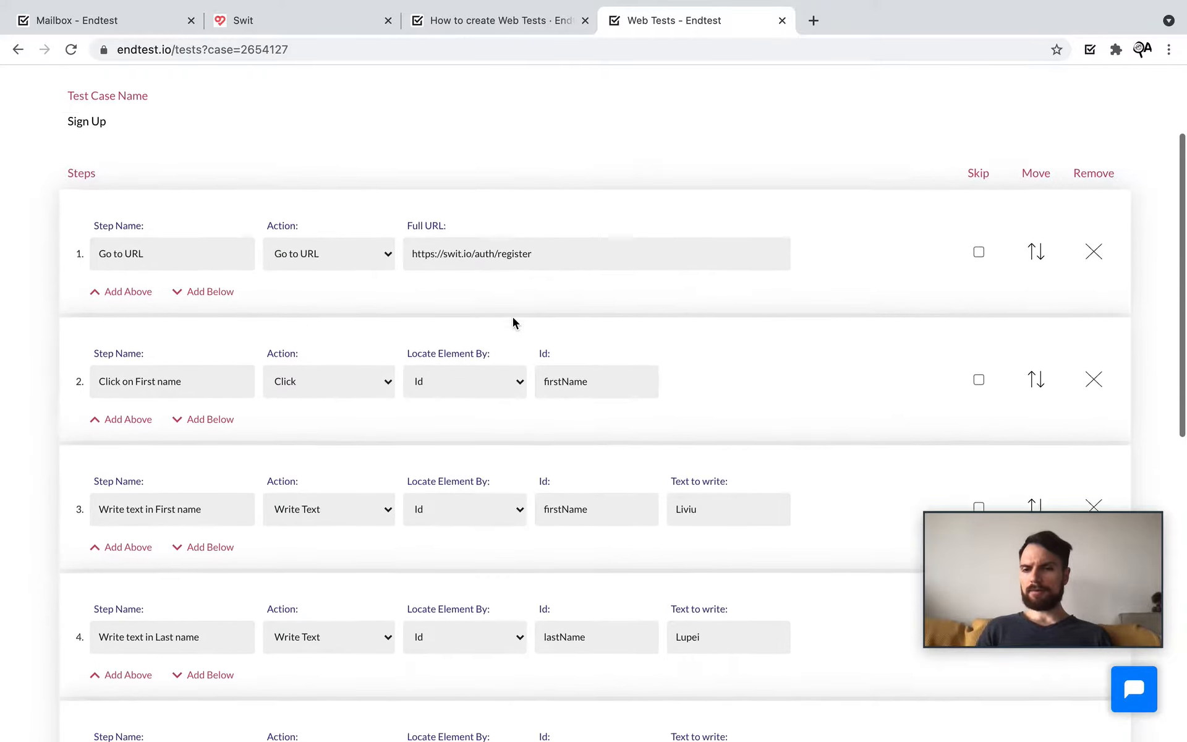
scroll(513, 317, down, 5)
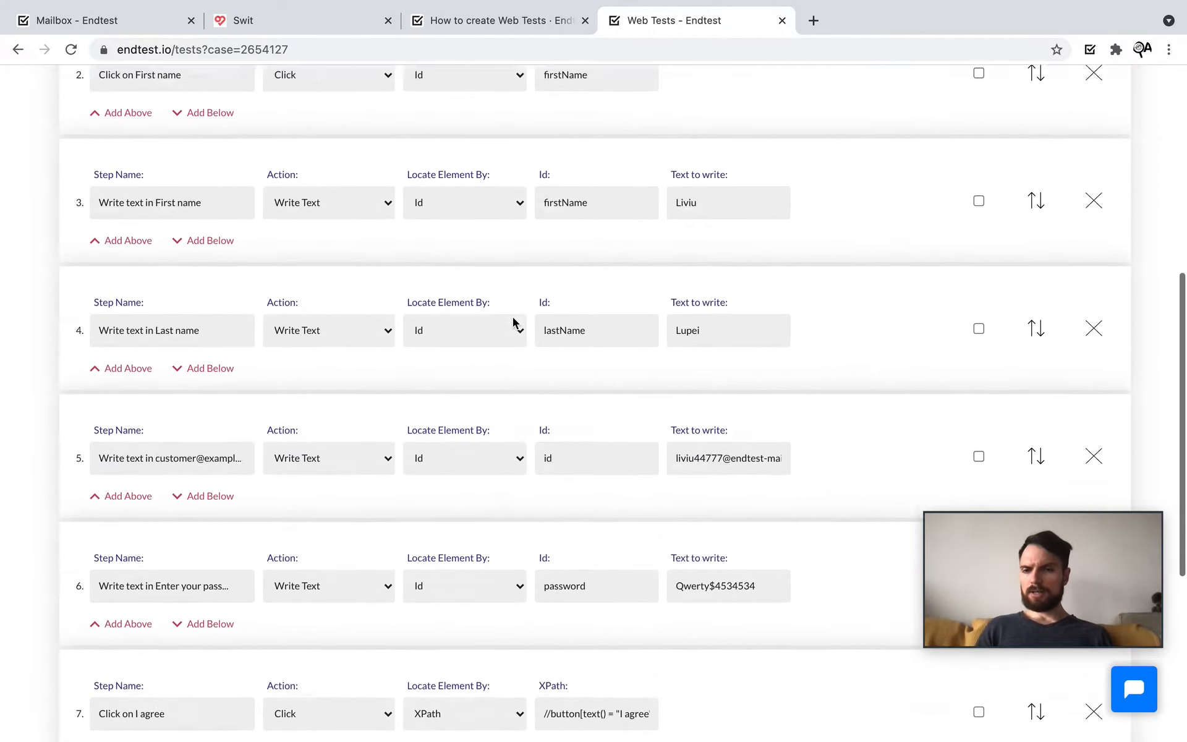
scroll(513, 316, up, 6)
scroll(511, 323, down, 1)
Step: Highlight the names of steps 2 and 3 and check step 2's action choices unchanged
drag(222, 426, 89, 433)
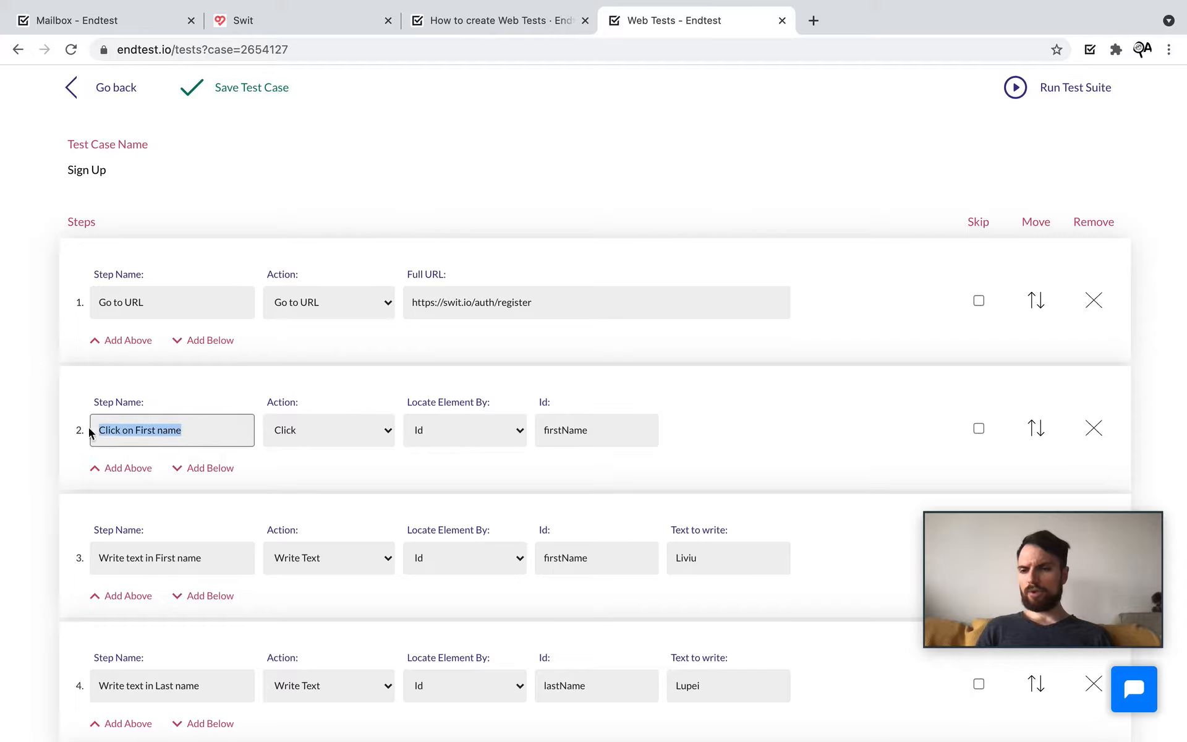
click(250, 432)
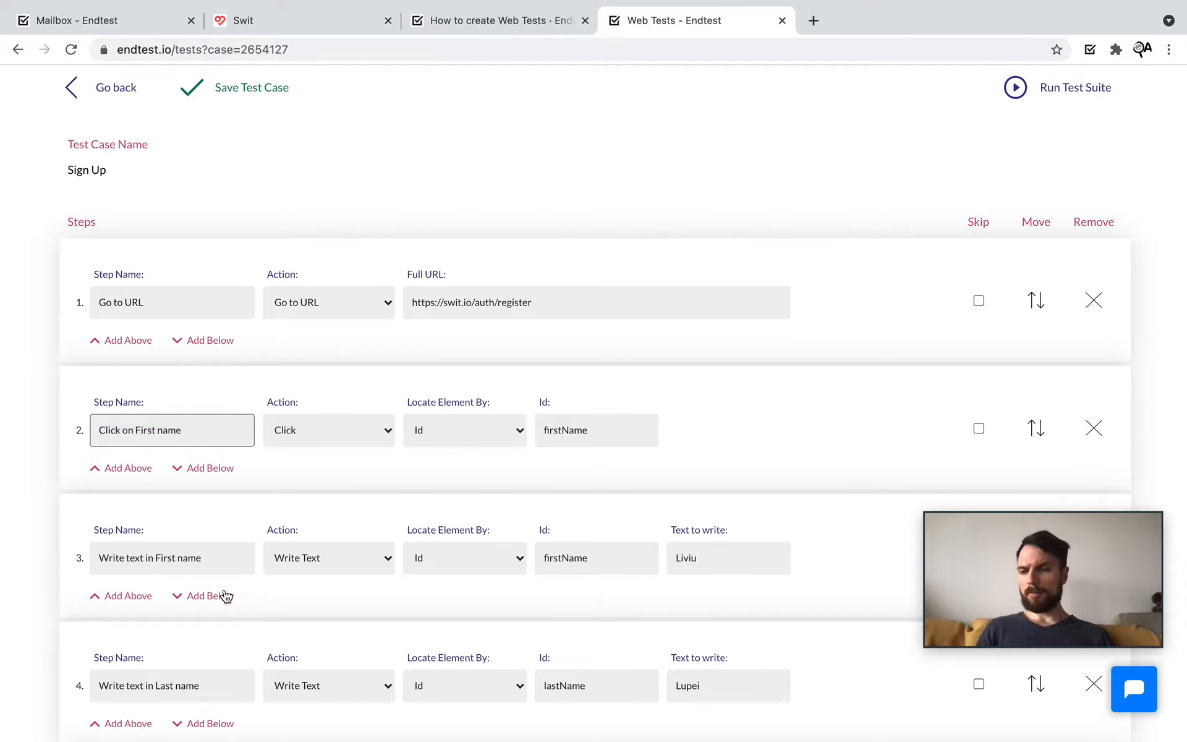
triple_click(170, 432)
click(216, 558)
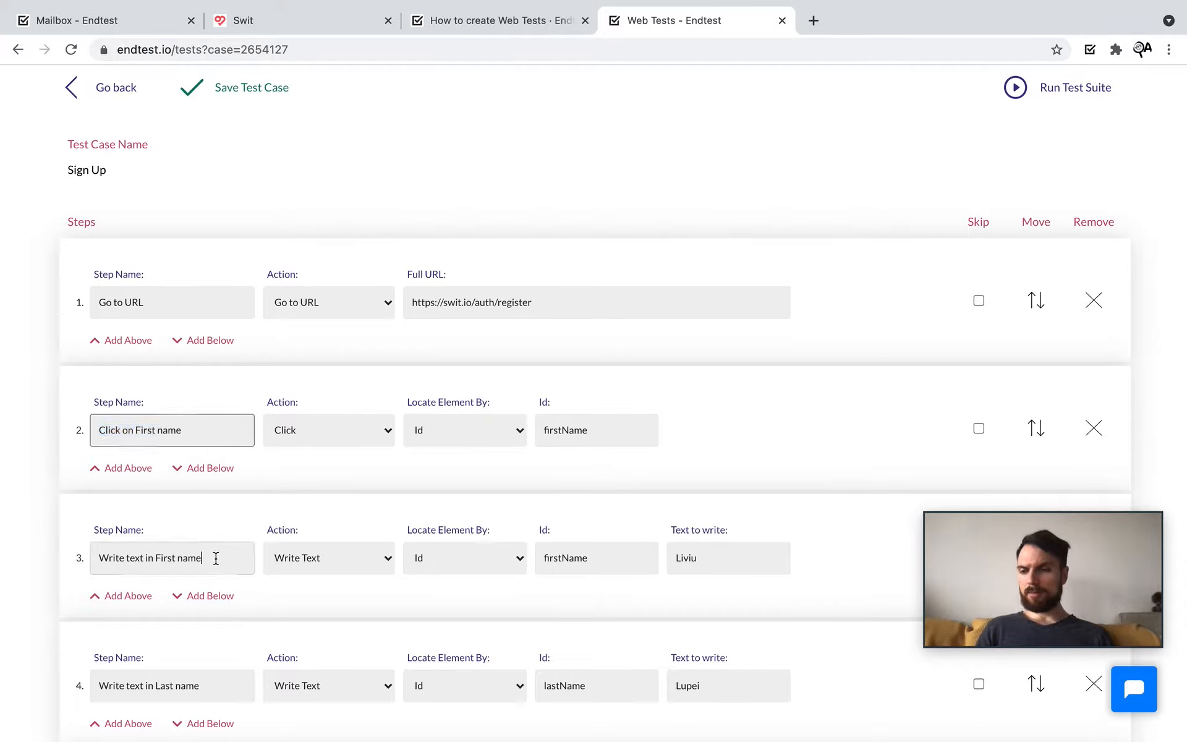
drag(216, 558, 45, 562)
drag(188, 428, 64, 429)
click(204, 430)
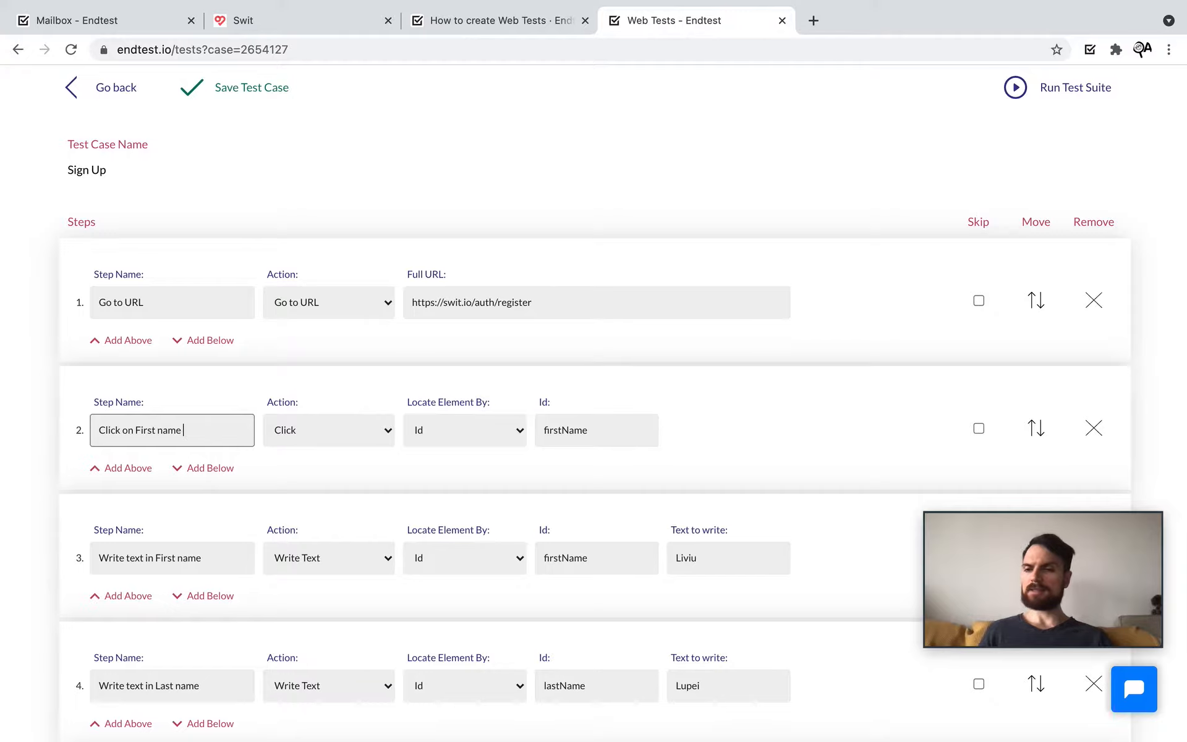
click(344, 437)
click(629, 346)
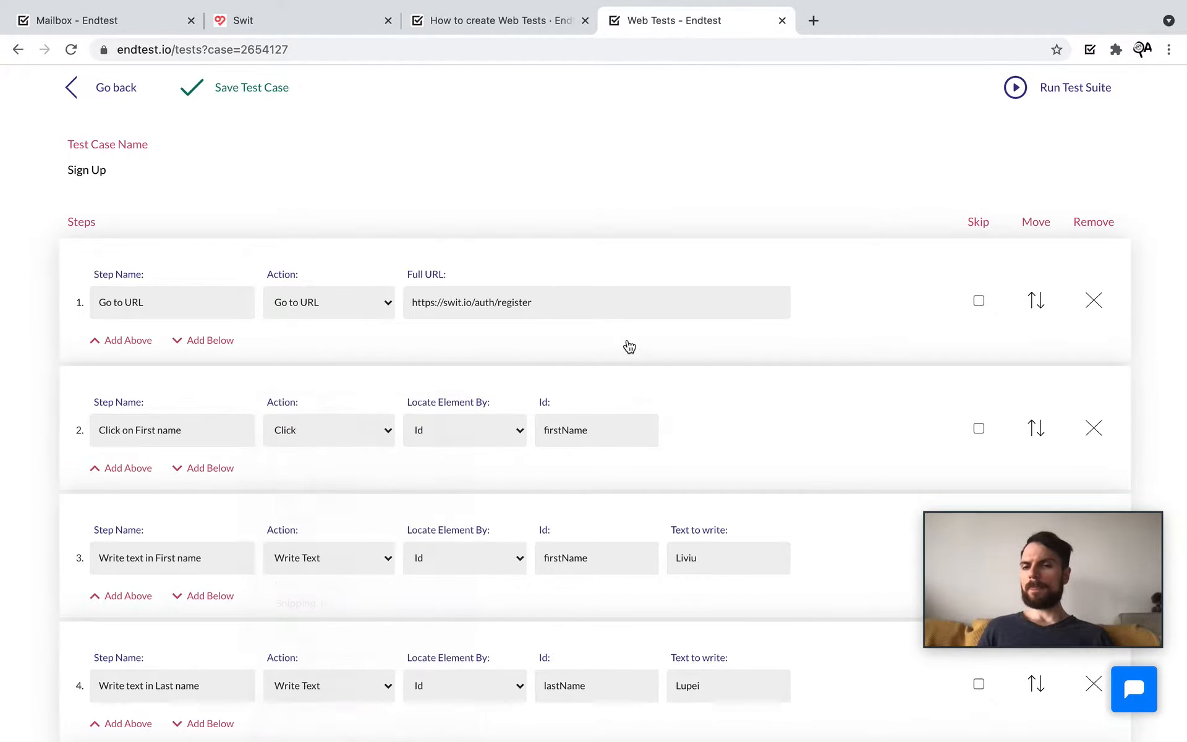
drag(193, 432, 65, 437)
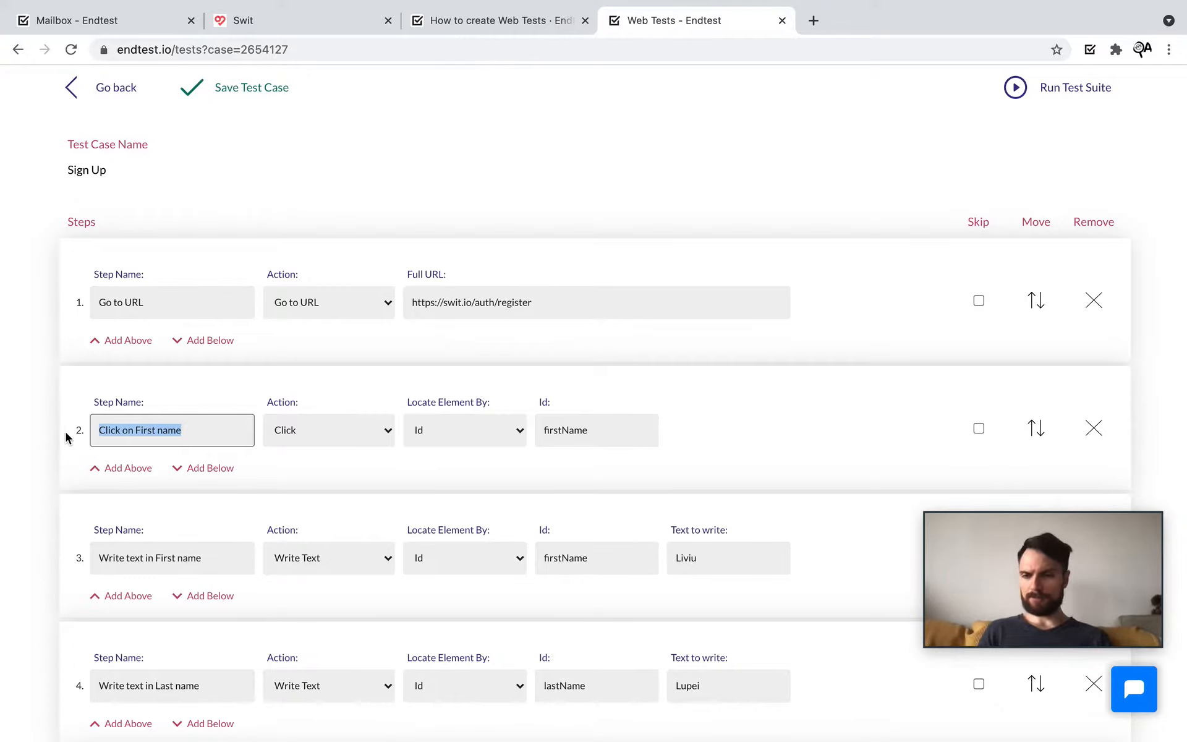
click(194, 368)
Step: Glance at the Topics for Web Tests slide, then check step 1's action choices unchanged
key(ctrl+Right)
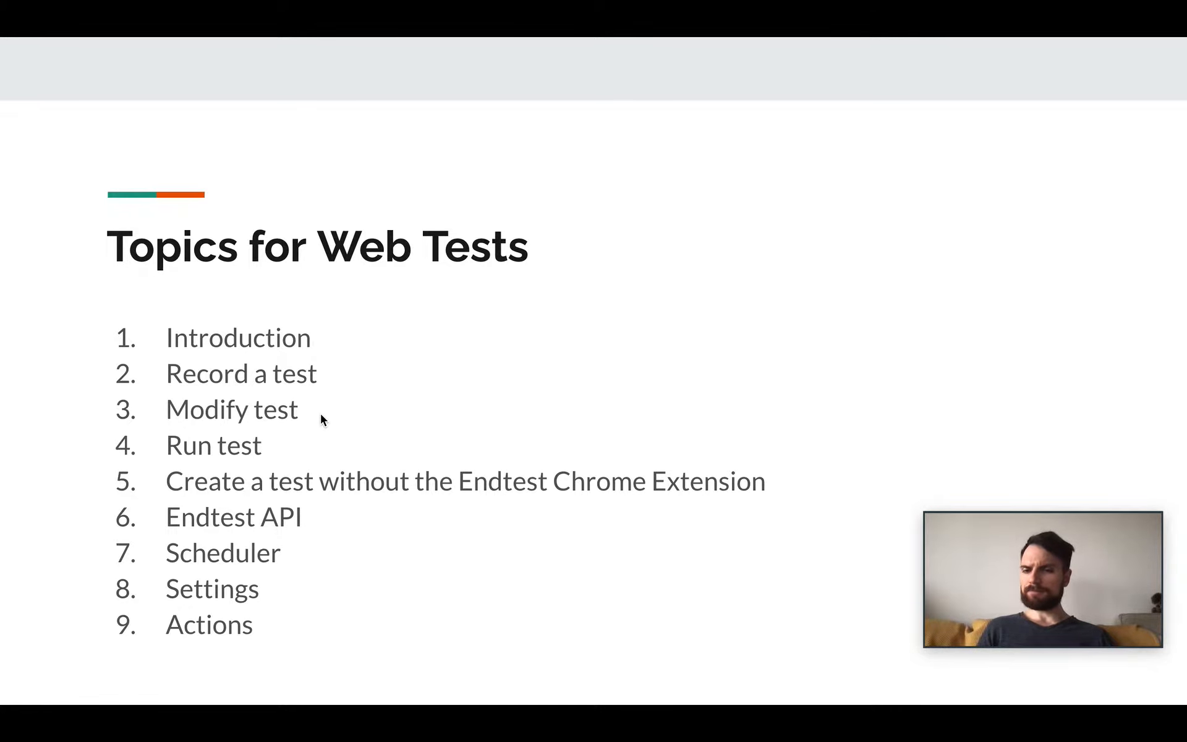
key(ctrl+Left)
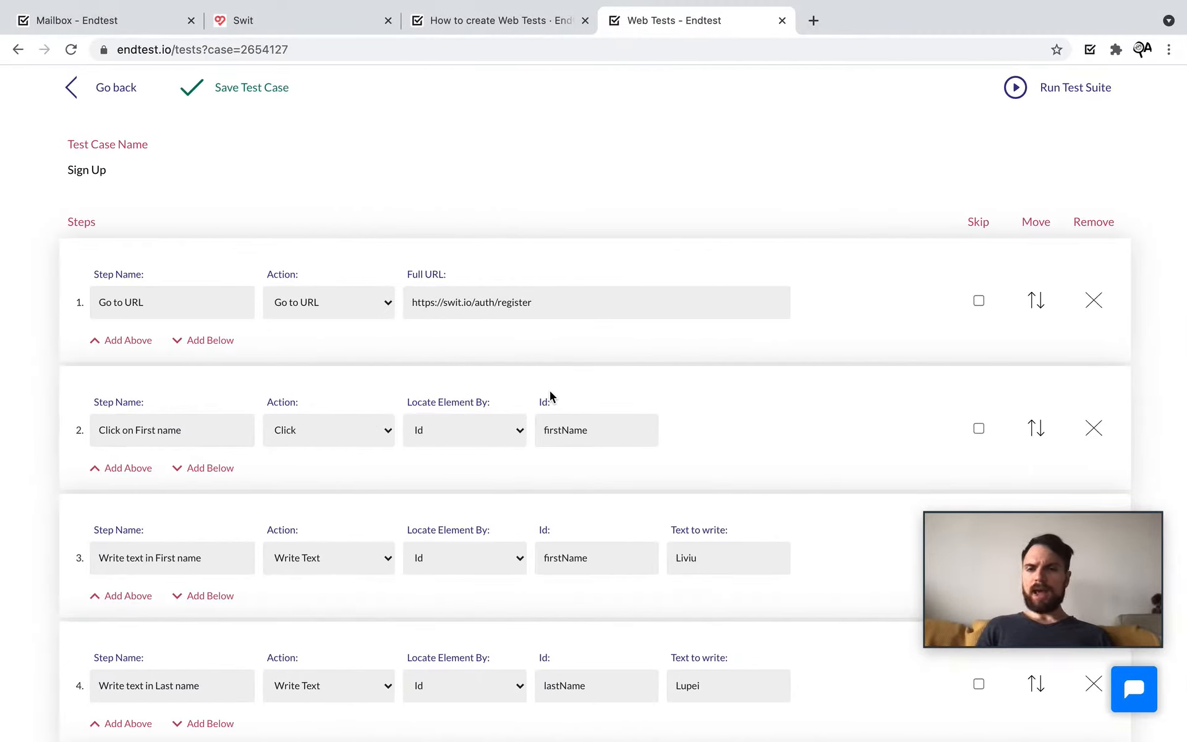
scroll(550, 393, down, 2)
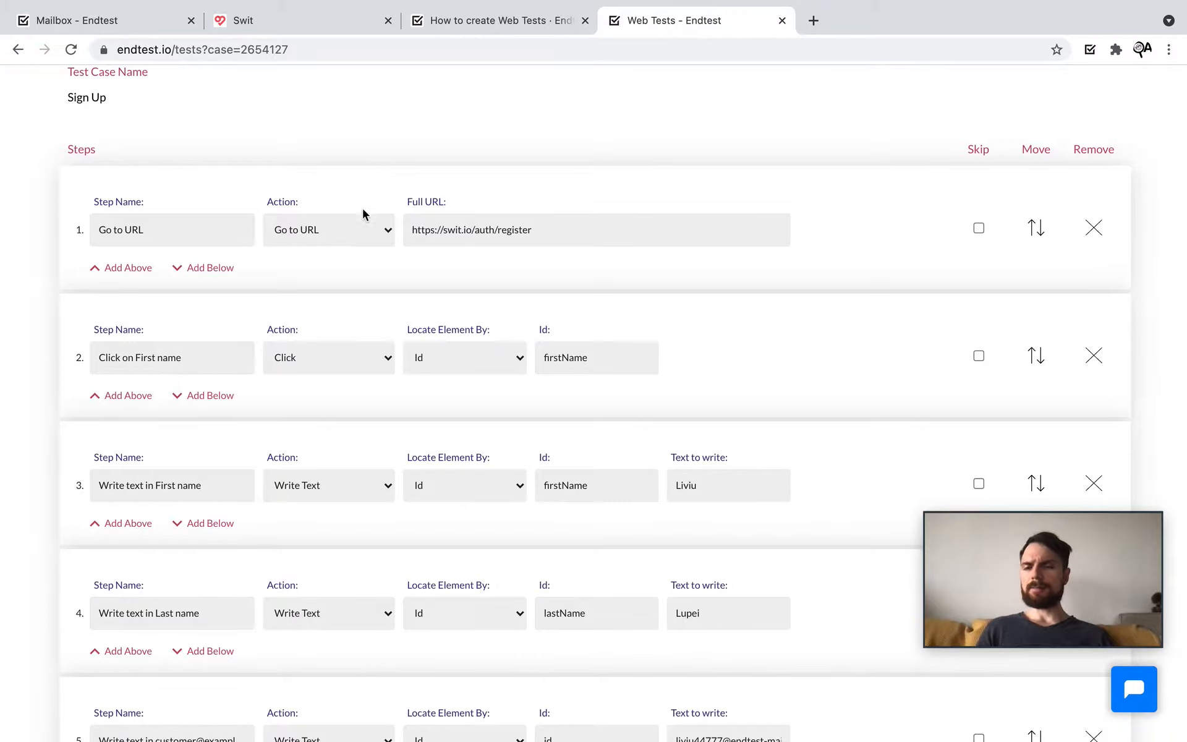
click(364, 229)
click(638, 168)
scroll(584, 257, down, 1)
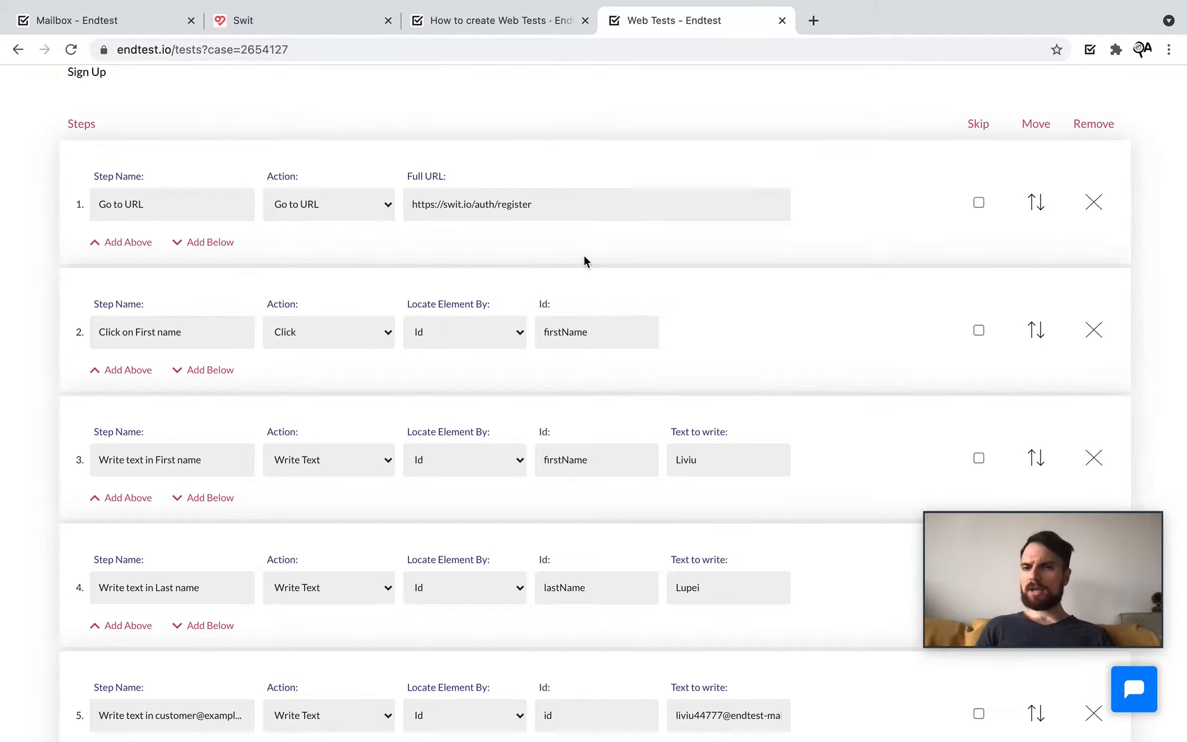
scroll(583, 255, up, 5)
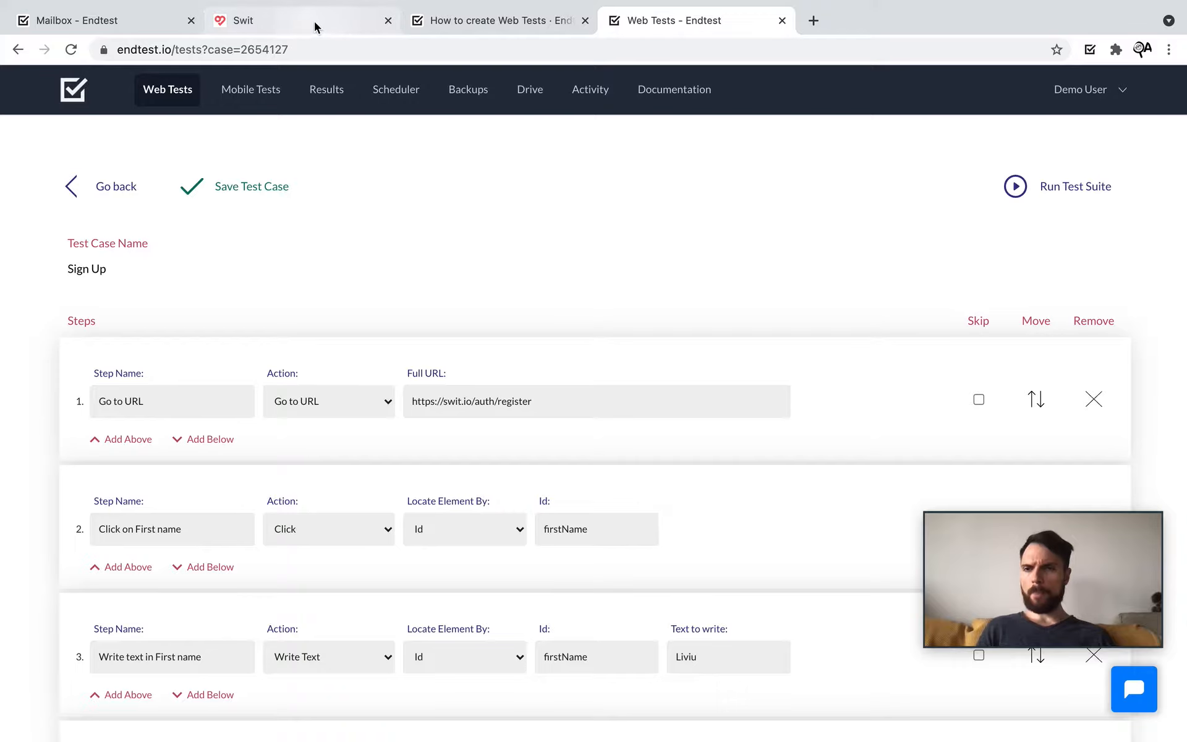
Step: Highlight the registered e-mail address in the Swit verification heading, then return to the Sign Up test
click(298, 24)
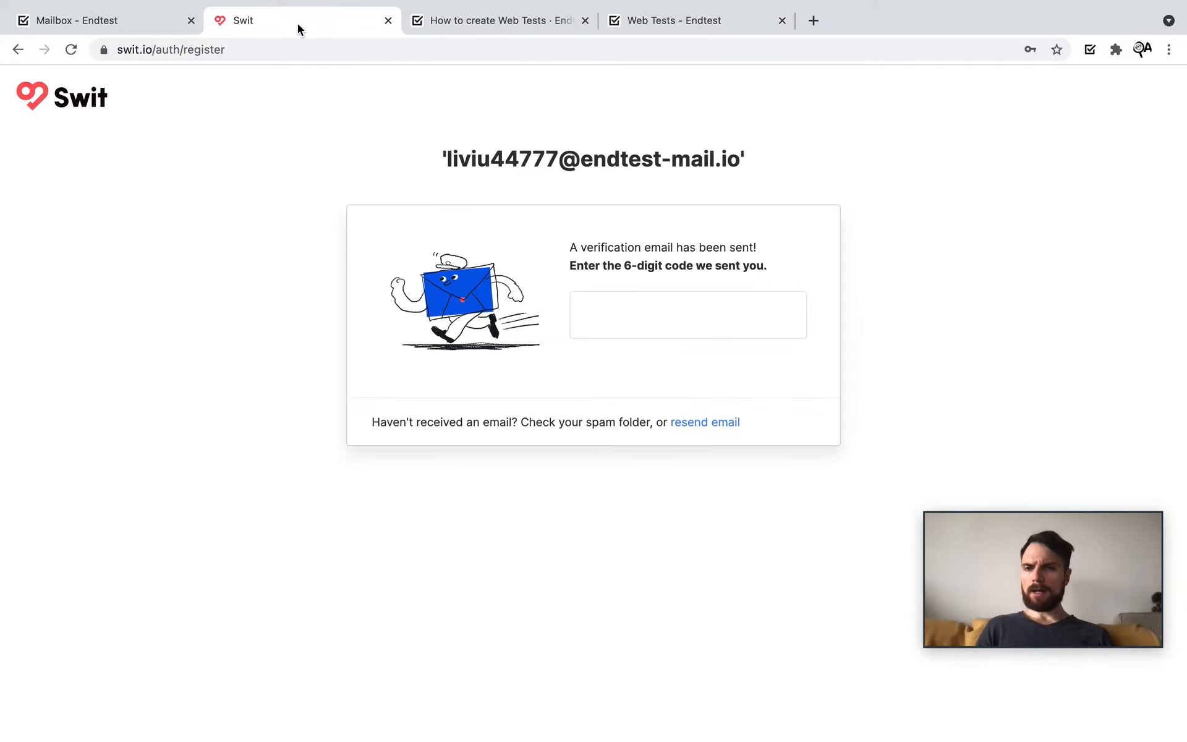
drag(447, 166, 736, 166)
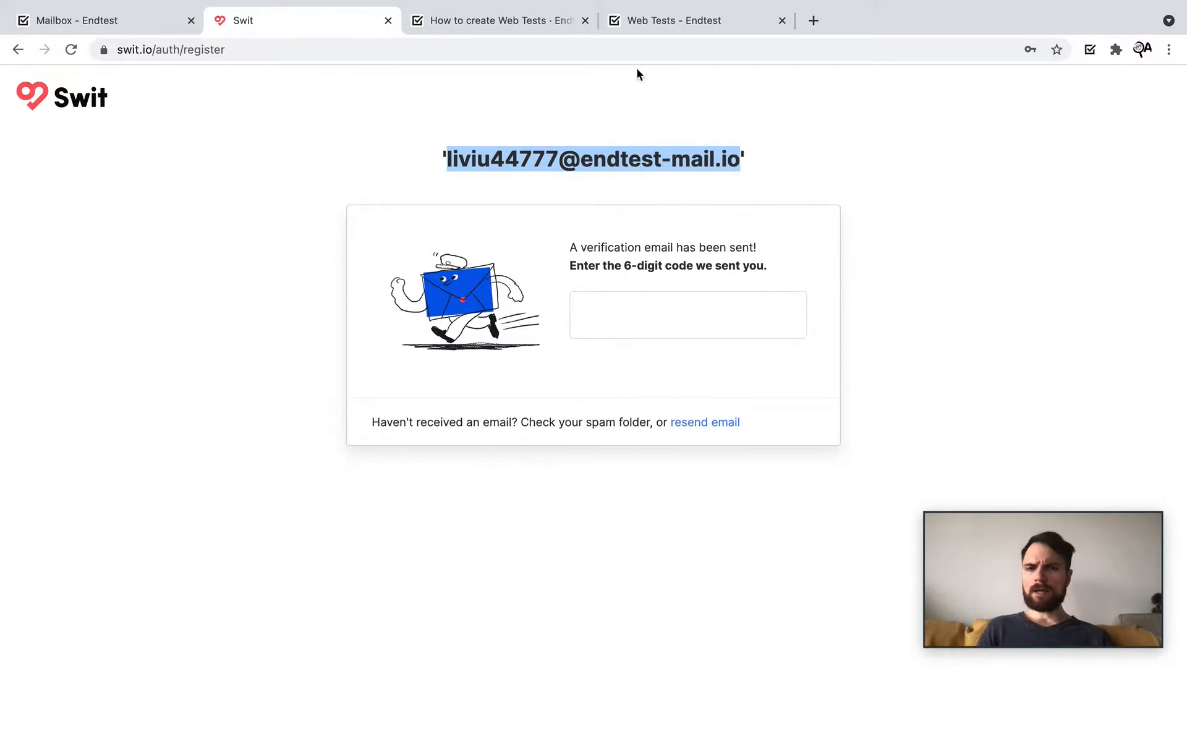
click(634, 33)
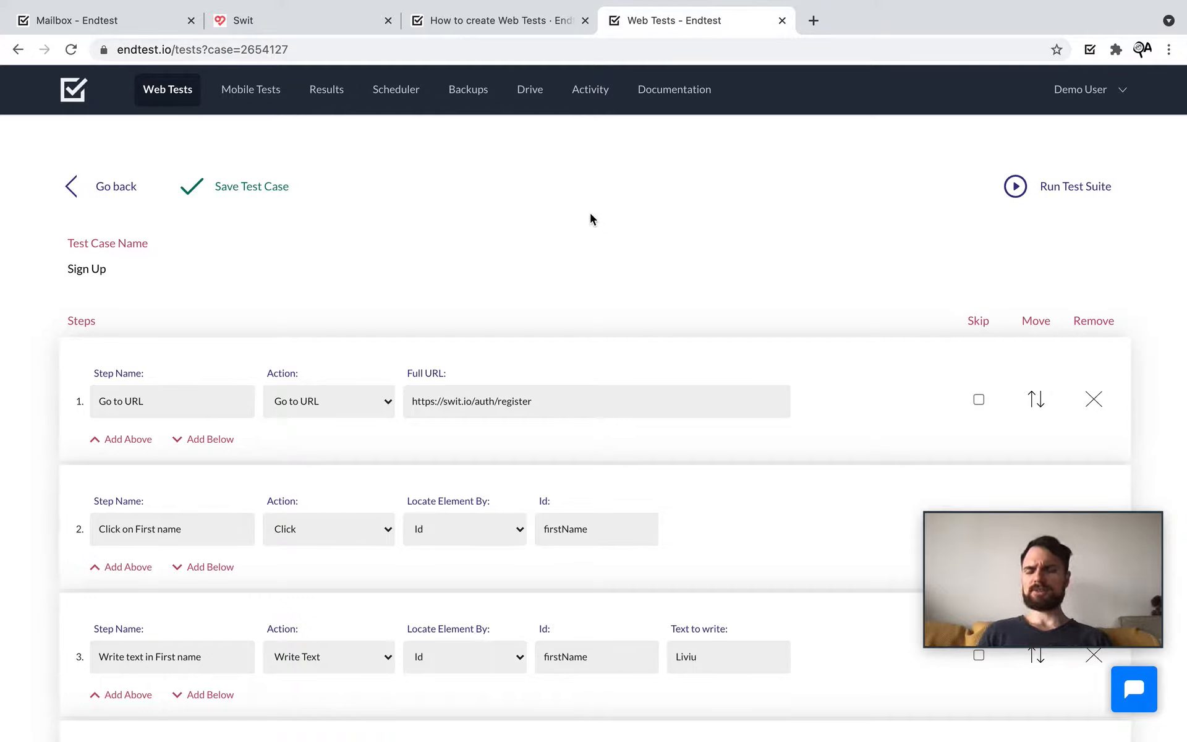
Step: Insert a new step 5 above the email step, named 'Generate random email'
scroll(591, 214, down, 5)
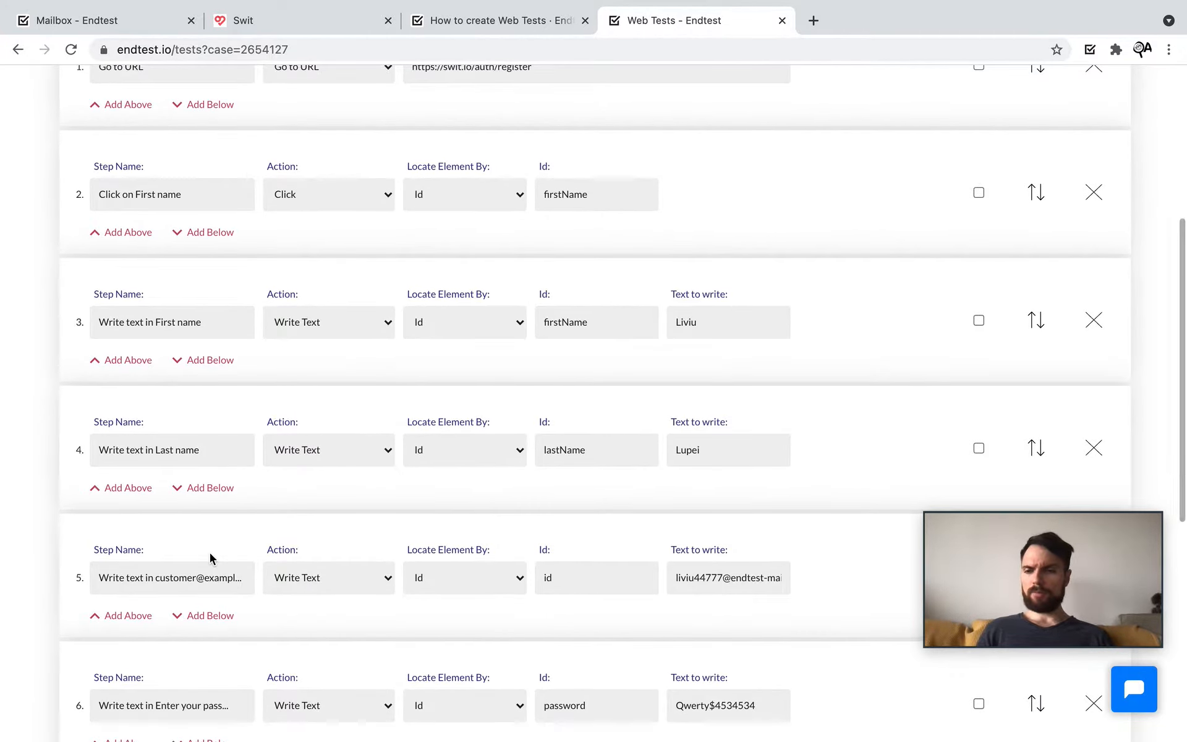
click(107, 618)
click(135, 584)
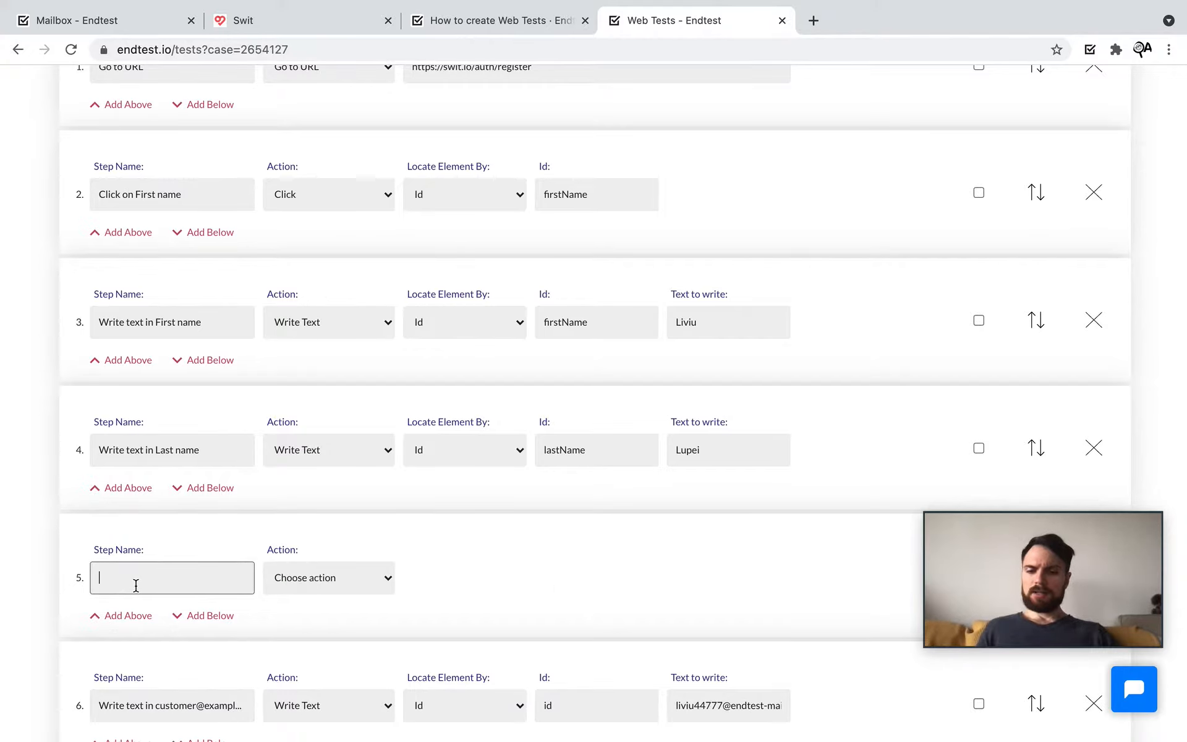
text(Gener)
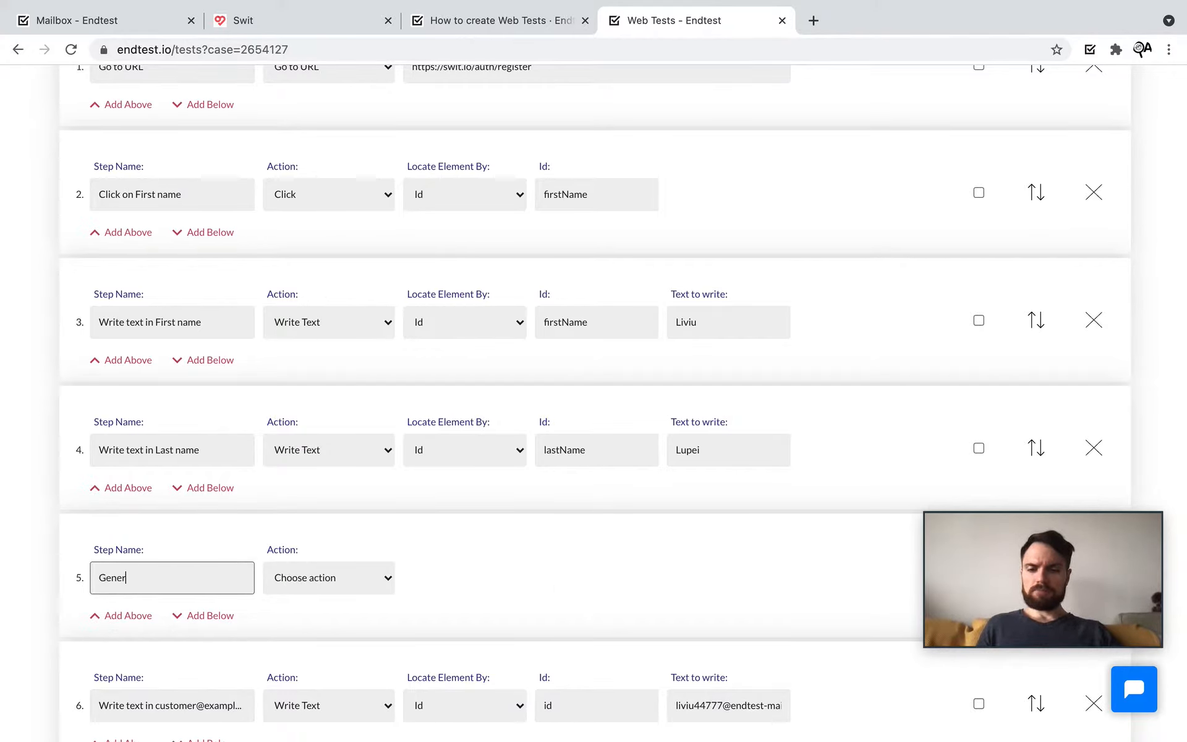
text(ate random email)
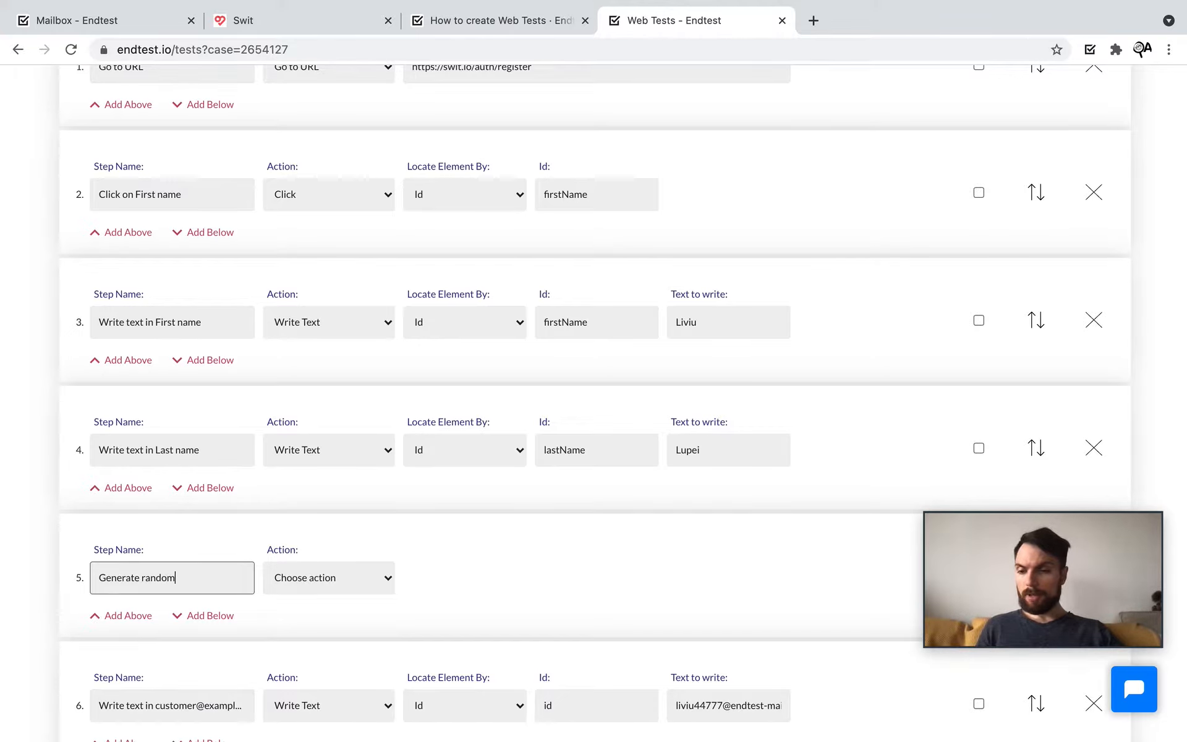
Step: Make step 5 a Set Variable action storing a Random Email in $email
click(387, 583)
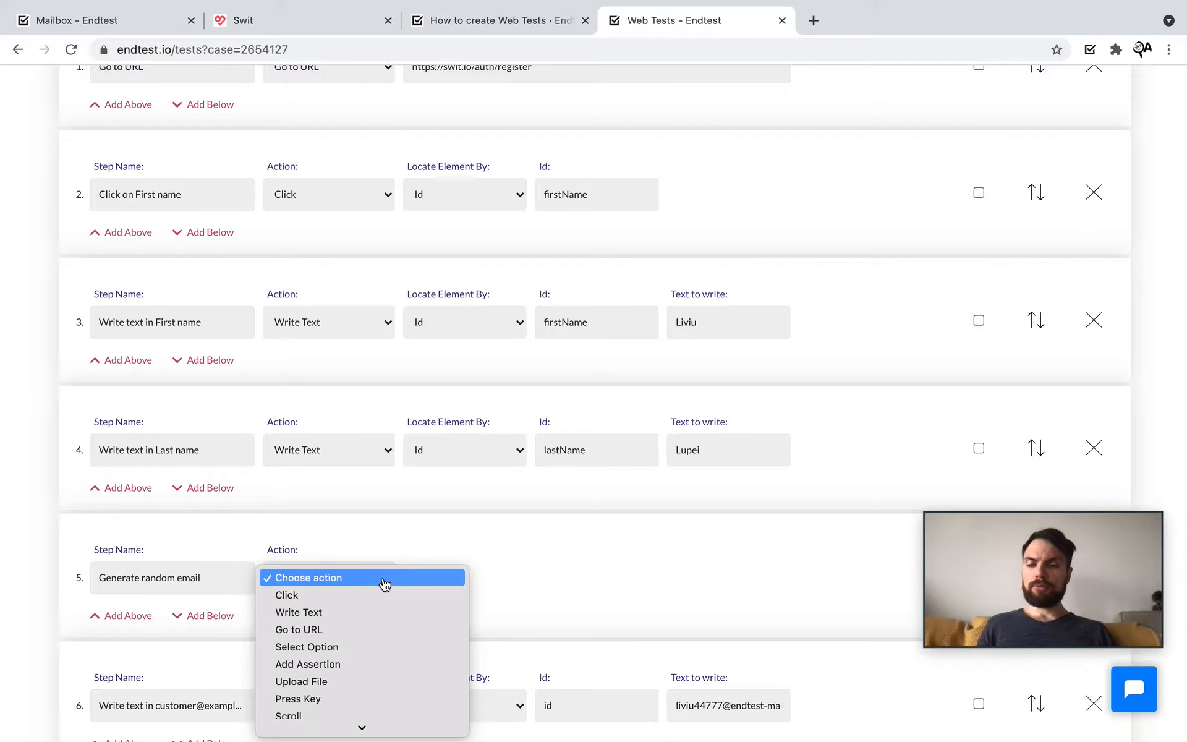
scroll(384, 569, down, 5)
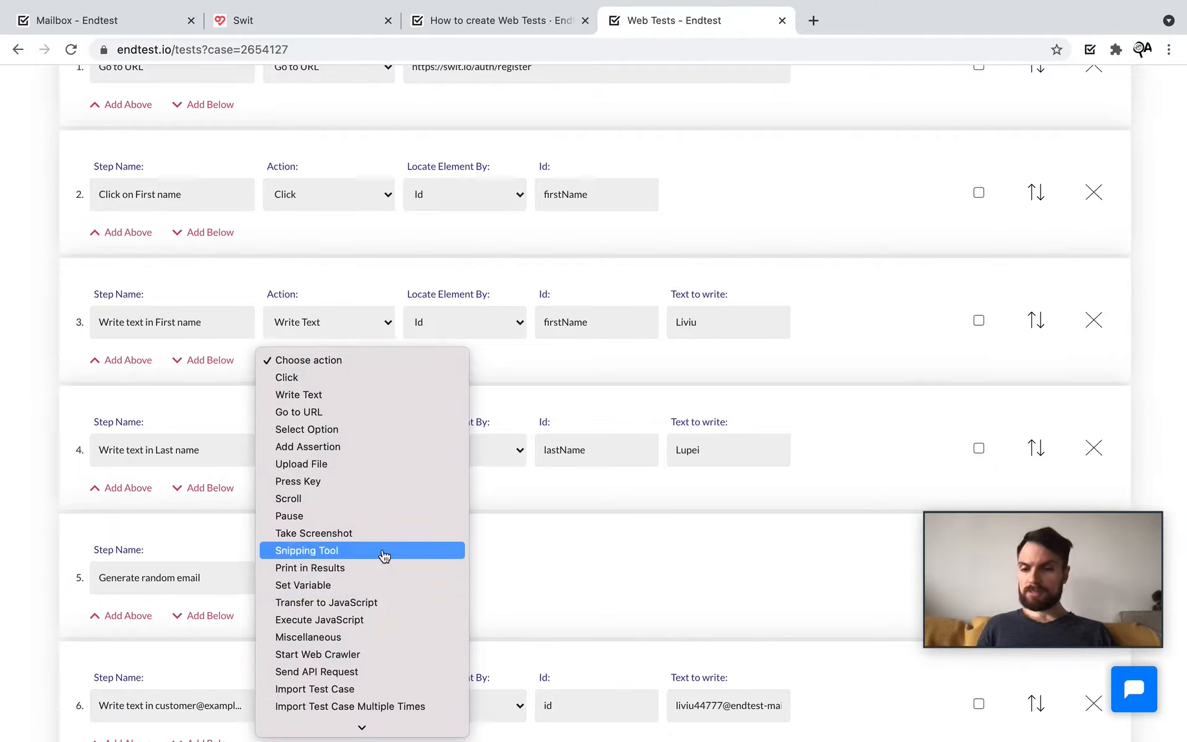
click(355, 586)
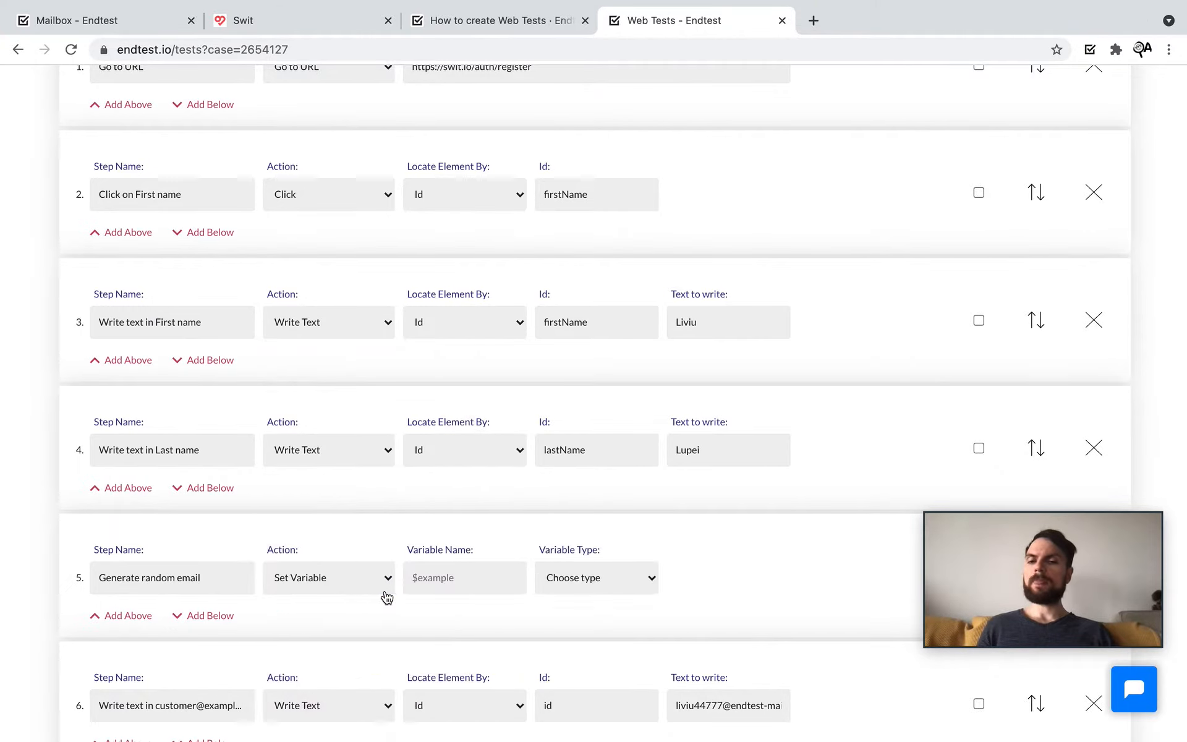
click(480, 581)
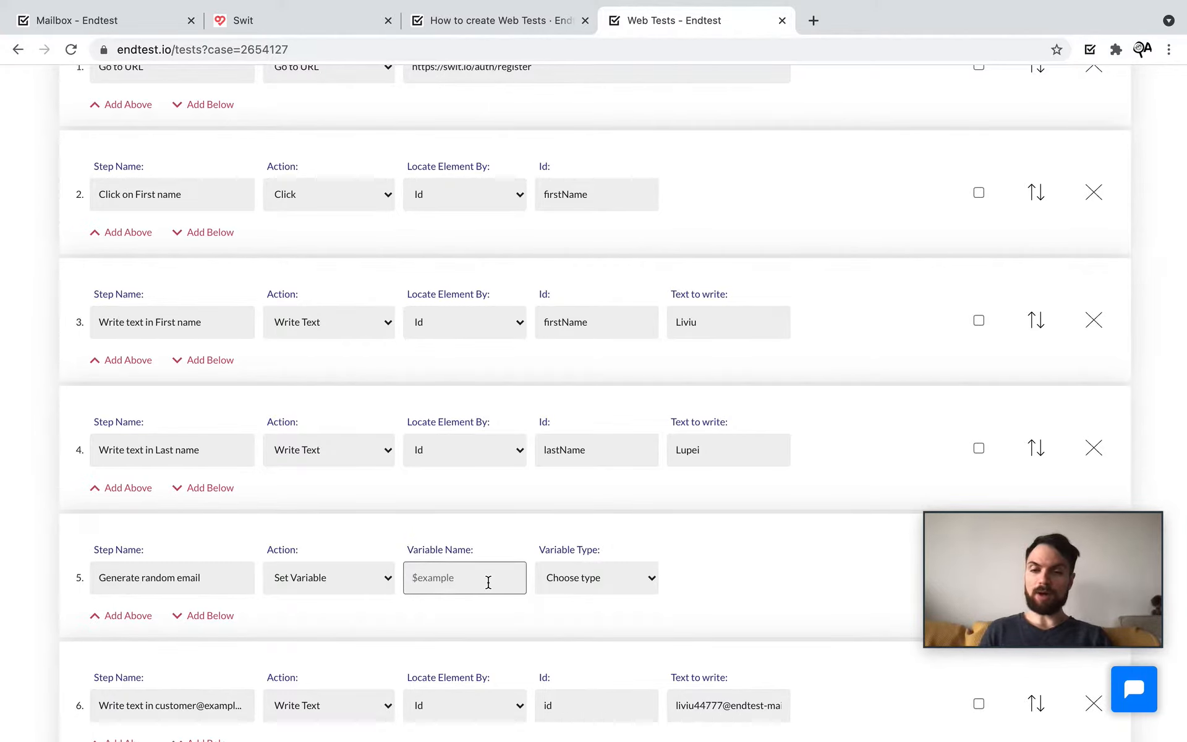
text($email)
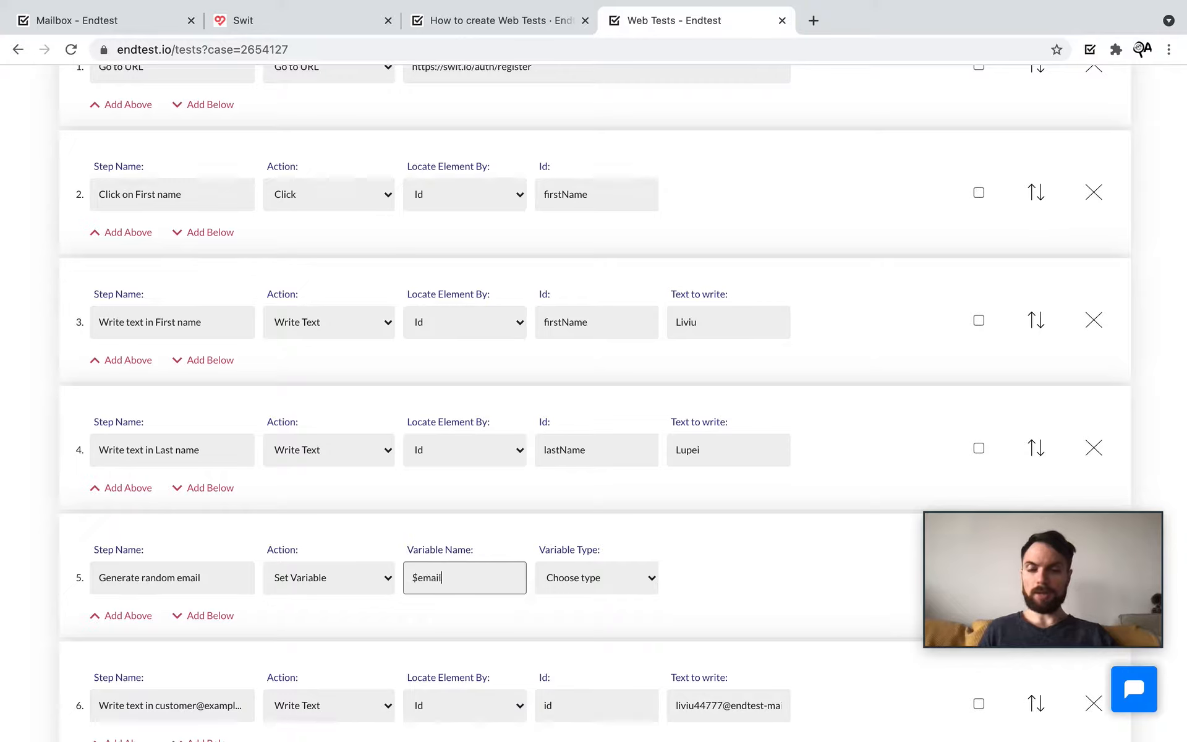
click(604, 589)
scroll(603, 592, down, 3)
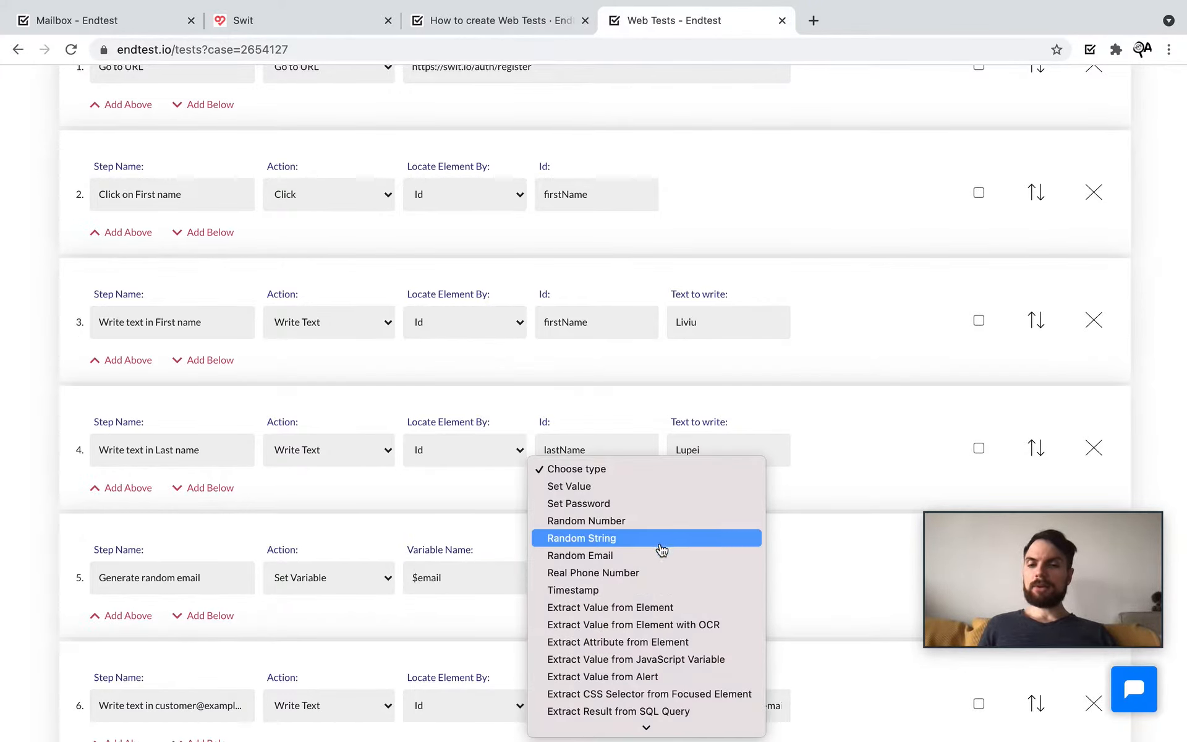
click(644, 558)
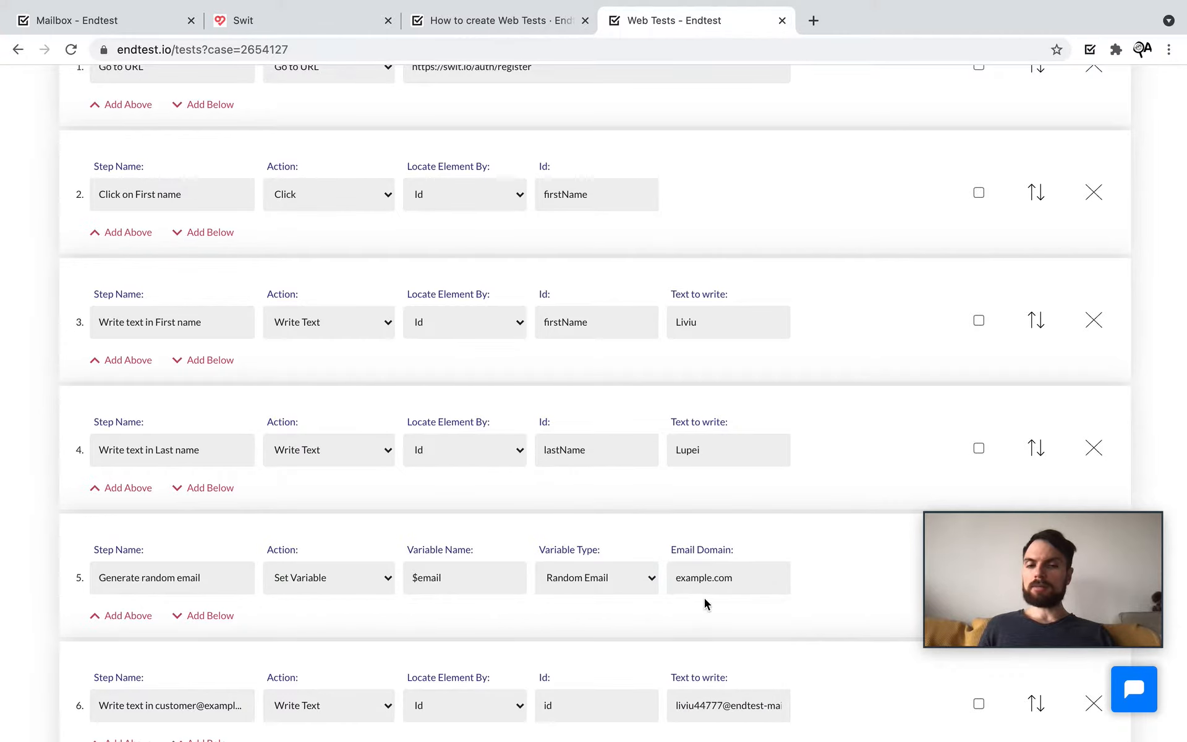
scroll(688, 602, down, 1)
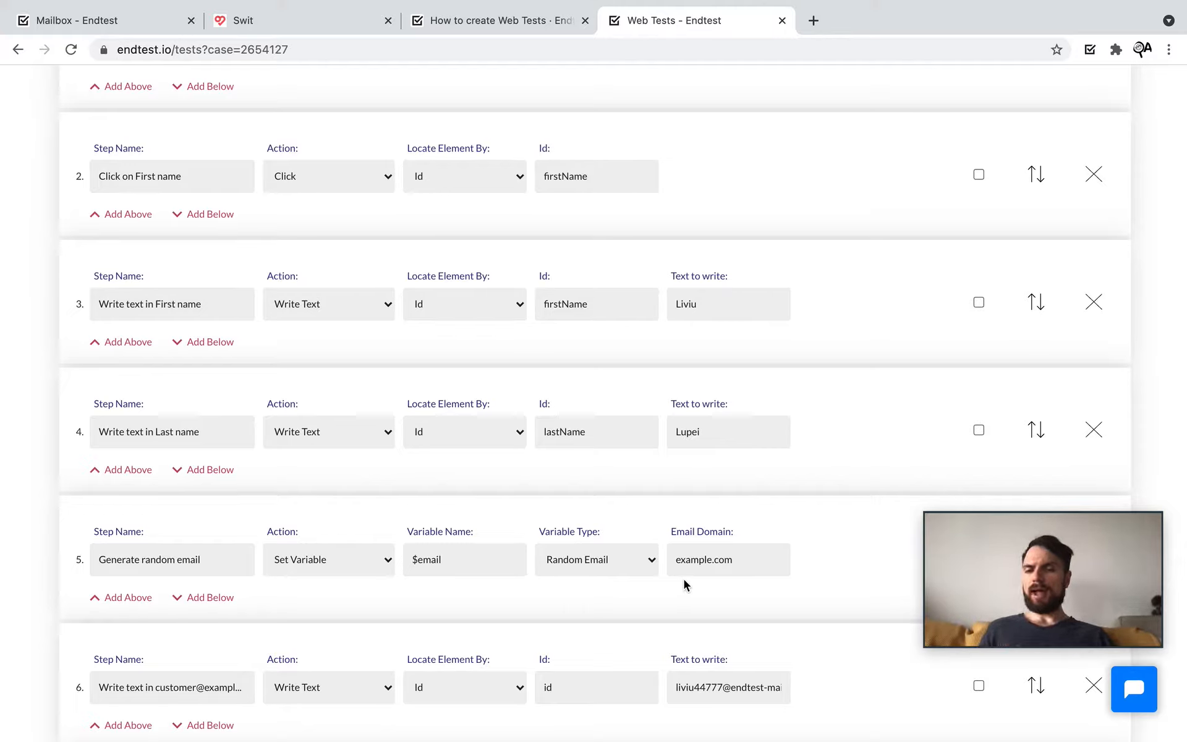
Step: Replace step 5's email domain example.com with endtest-mail.io, correcting a typo along the way
drag(454, 559, 388, 564)
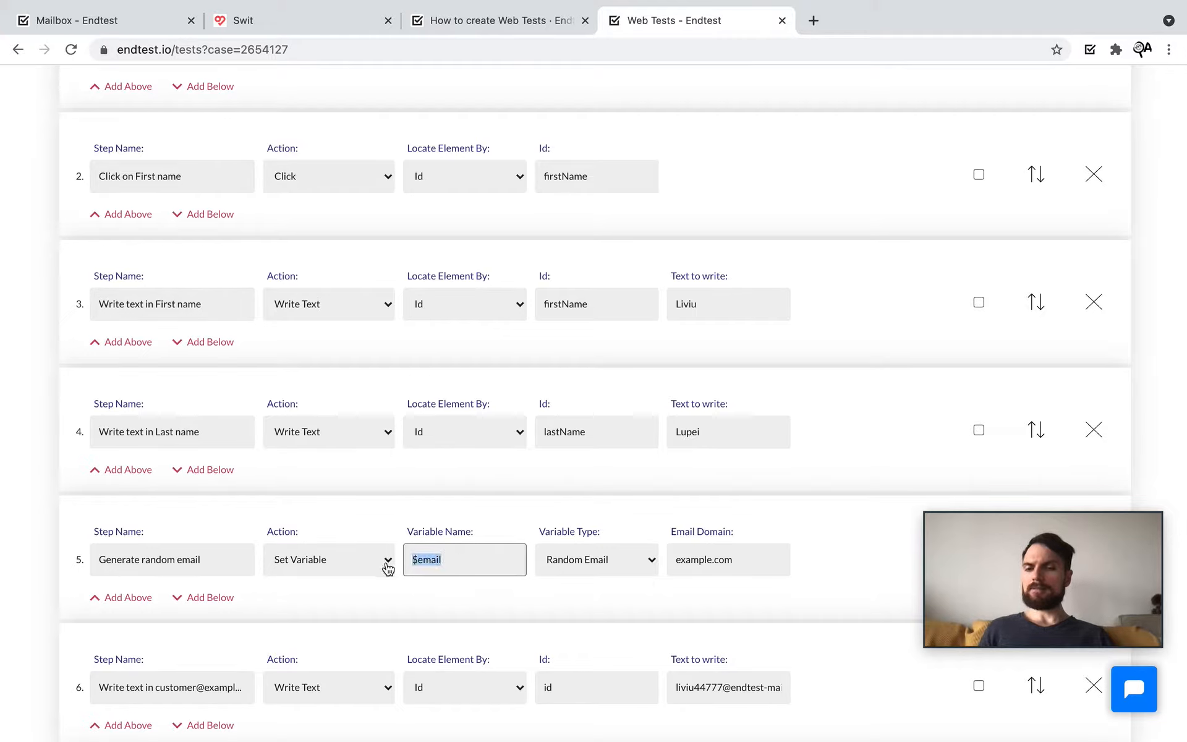
click(461, 587)
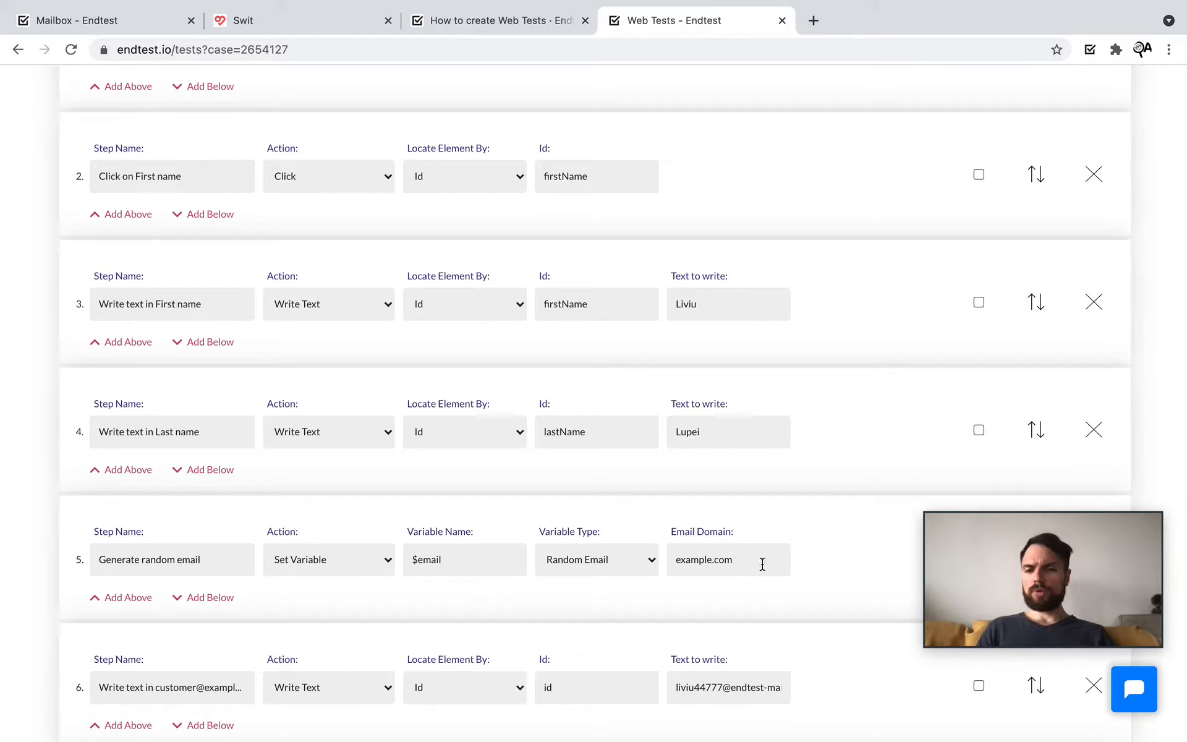
drag(769, 561, 649, 564)
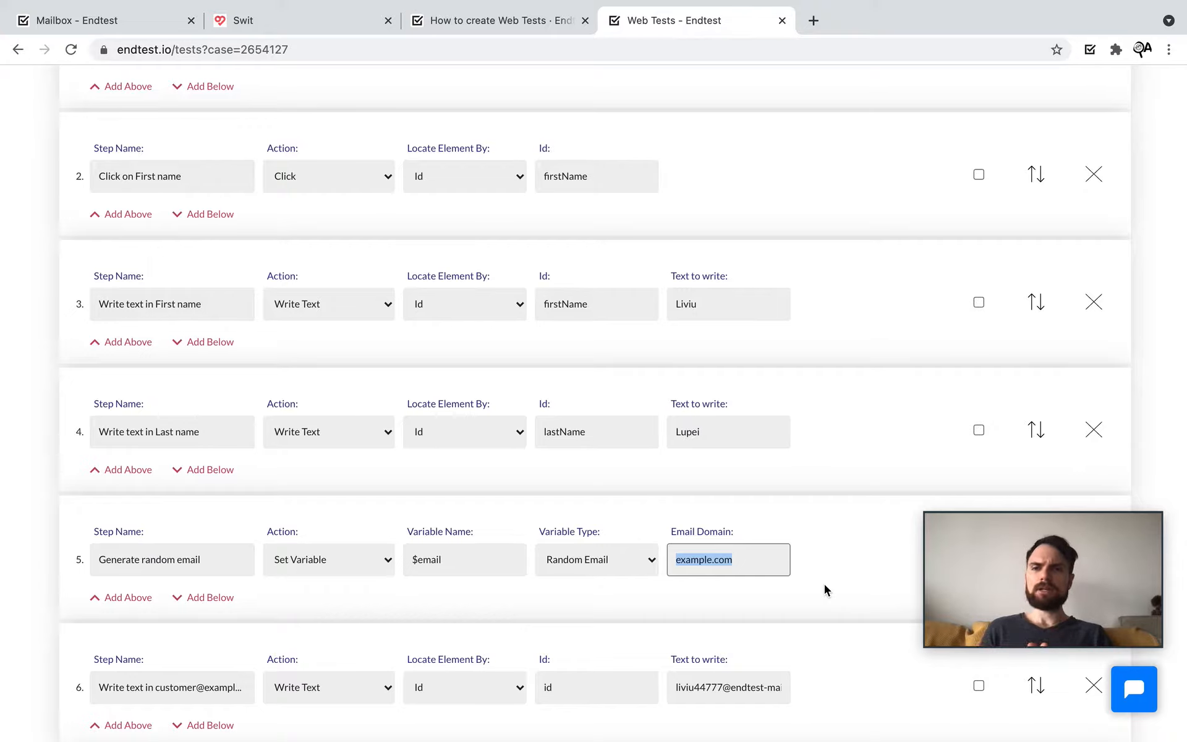
text(endtest-maoil)
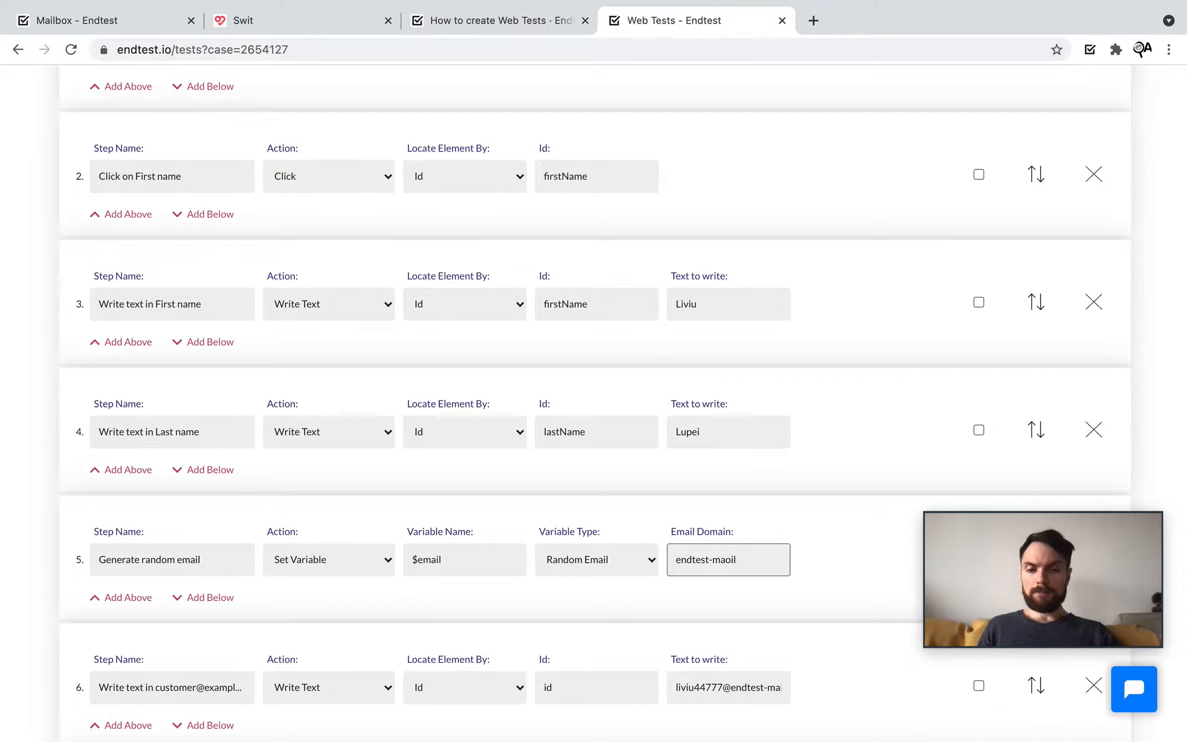
key(BackSpace)
key(BackSpace)
scroll(890, 601, up, 4)
scroll(639, 545, up, 4)
key(BackSpace)
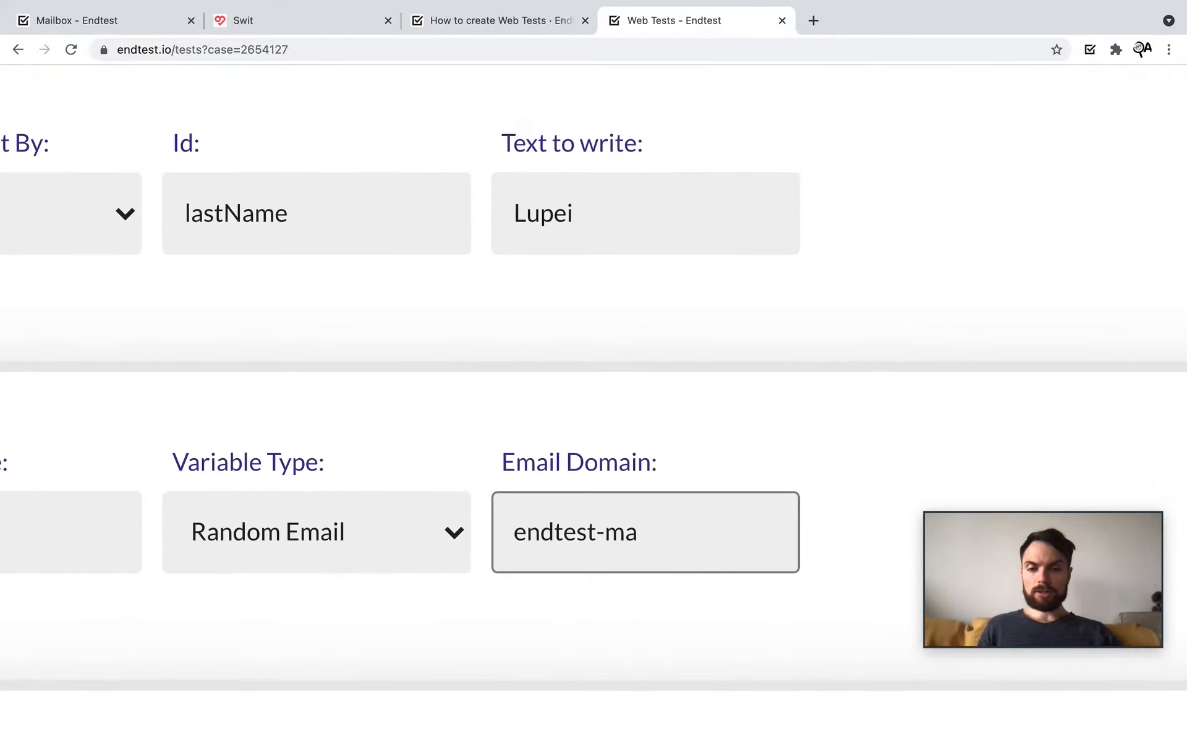
text(il.io)
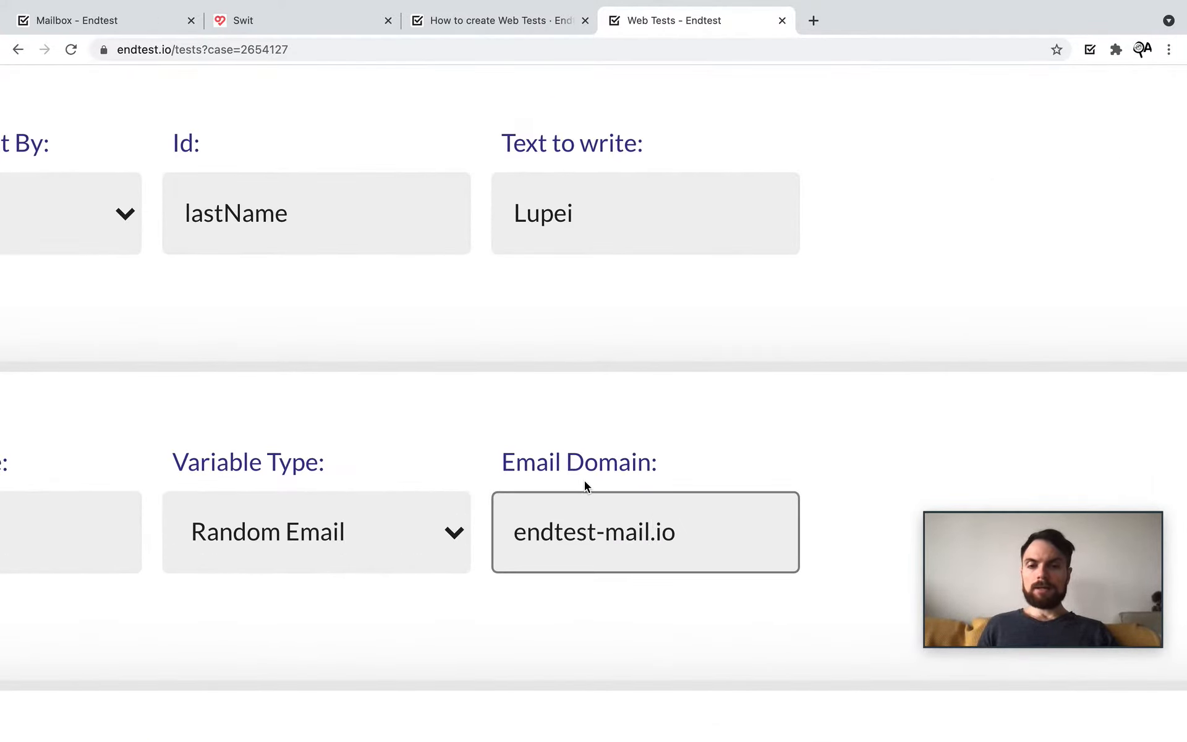
scroll(584, 482, down, 8)
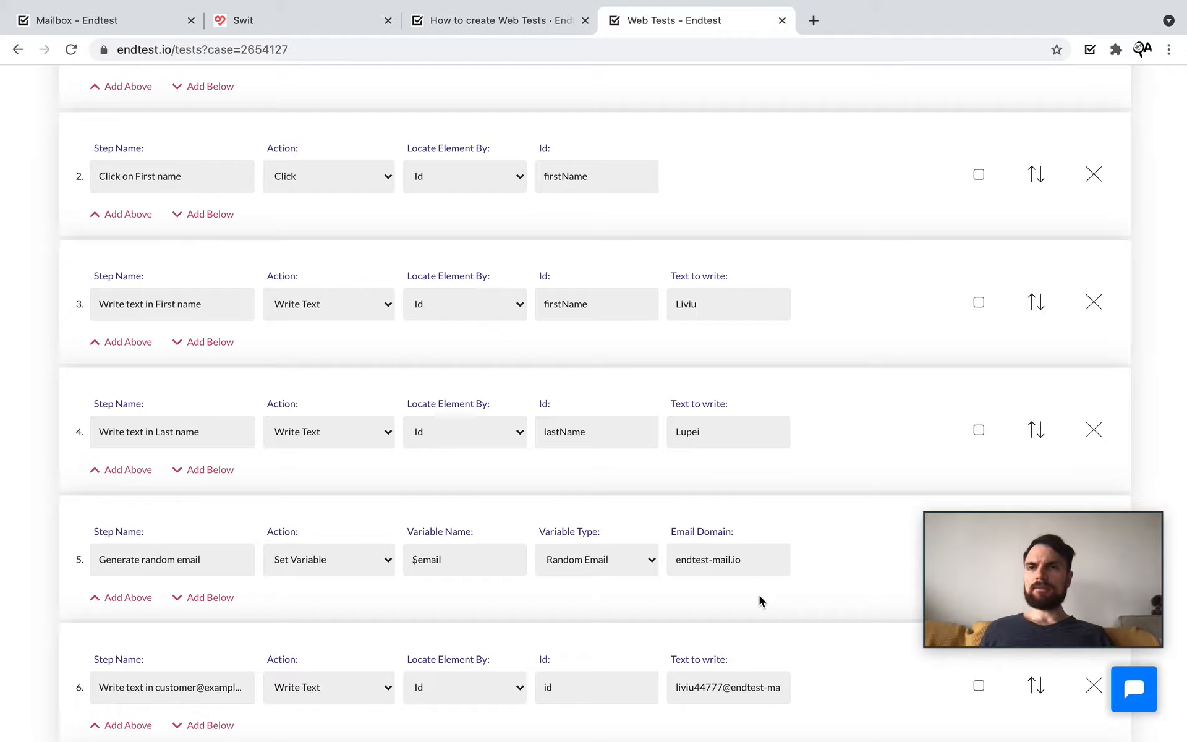
click(751, 565)
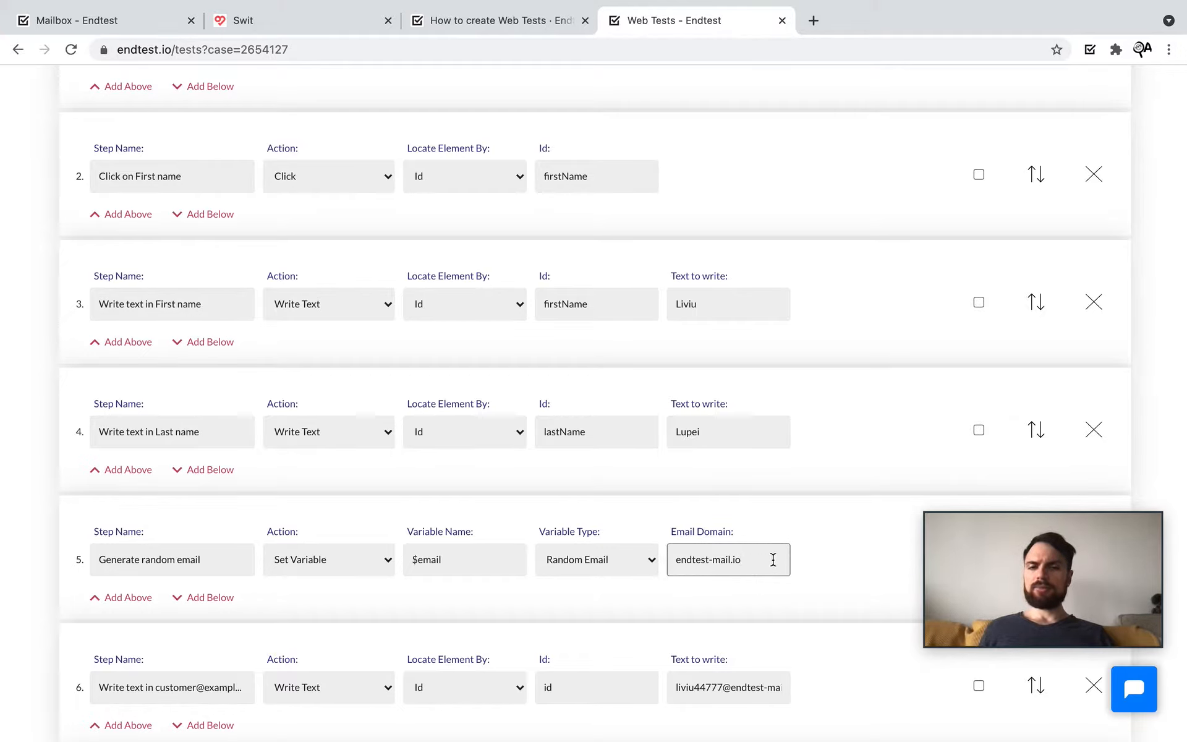
drag(772, 559, 670, 559)
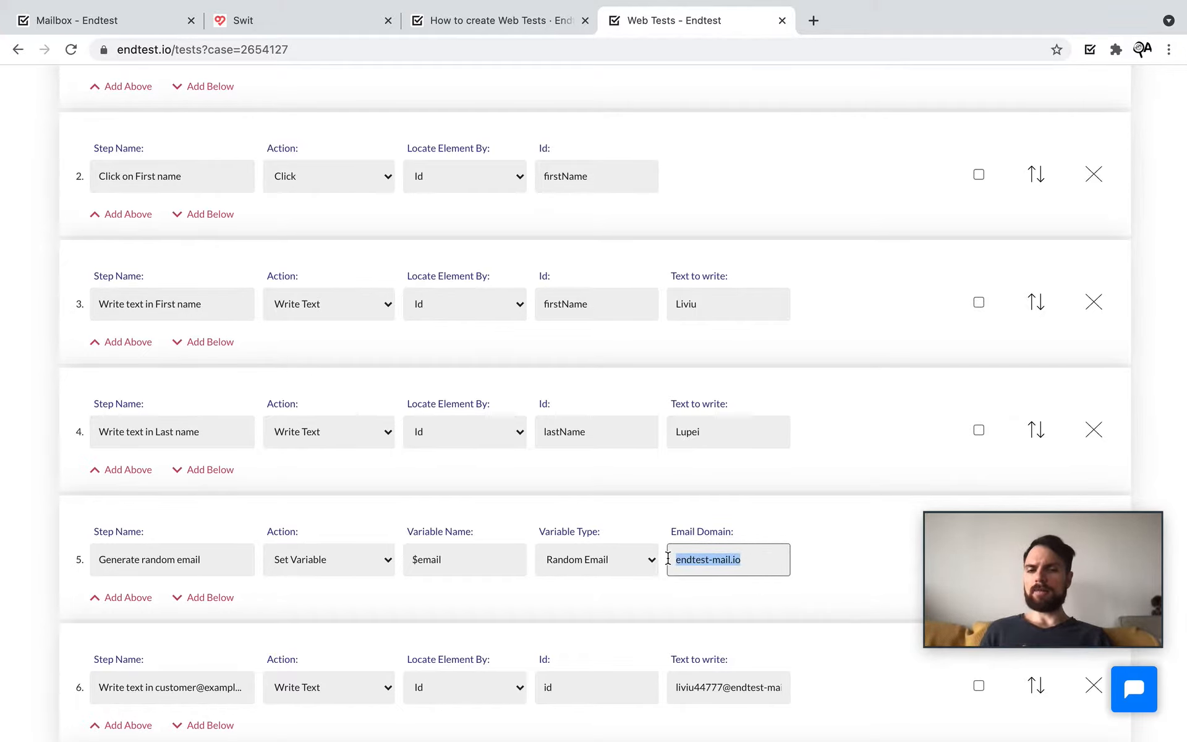
Step: Copy the registered e-mail address from the Swit verification page
click(86, 25)
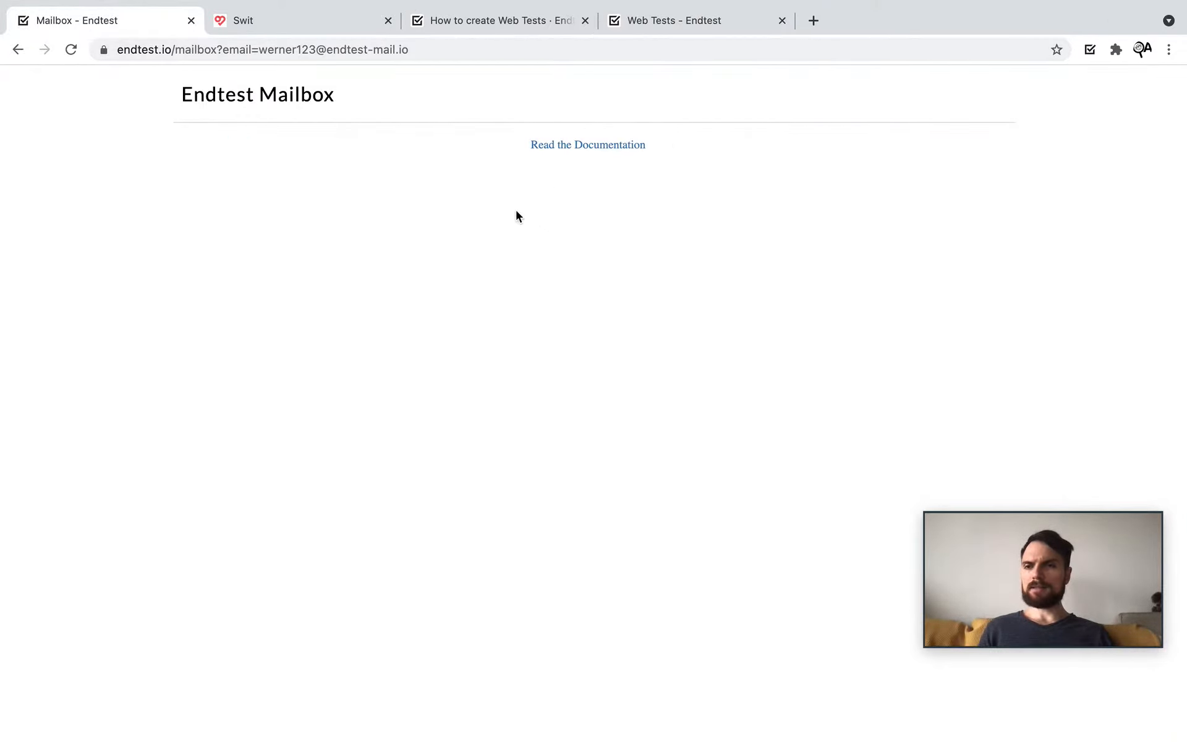
click(277, 13)
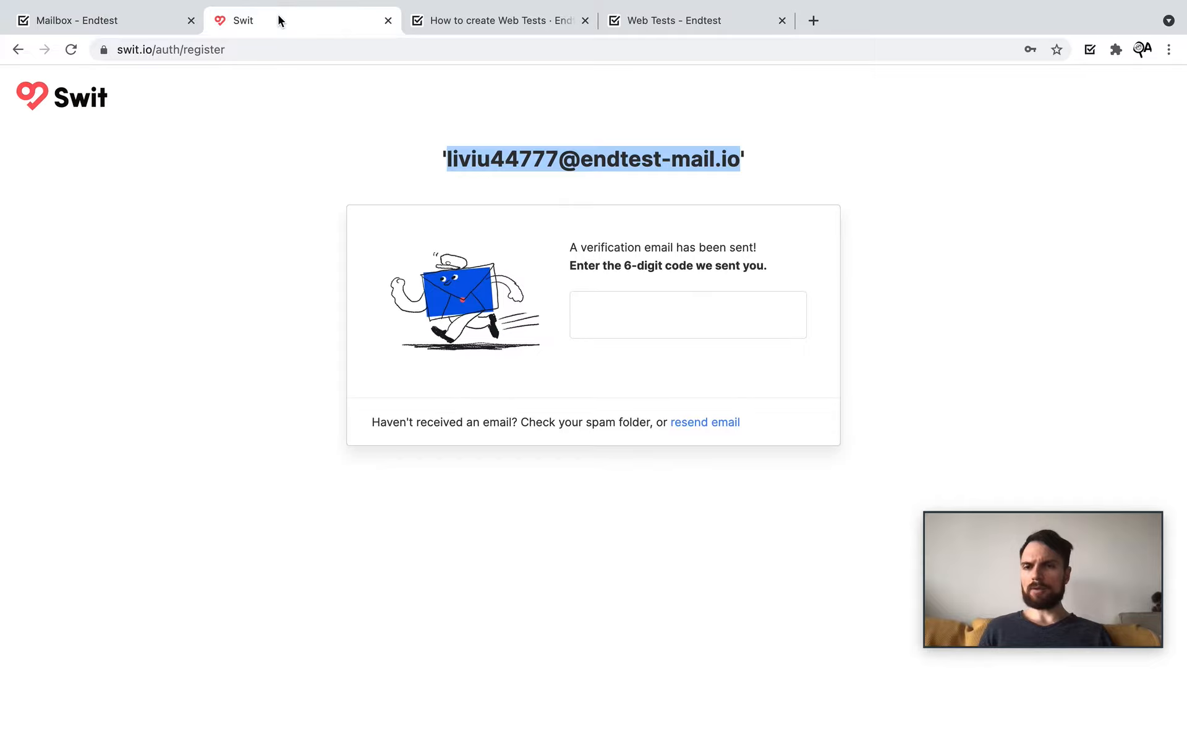
right_click(513, 165)
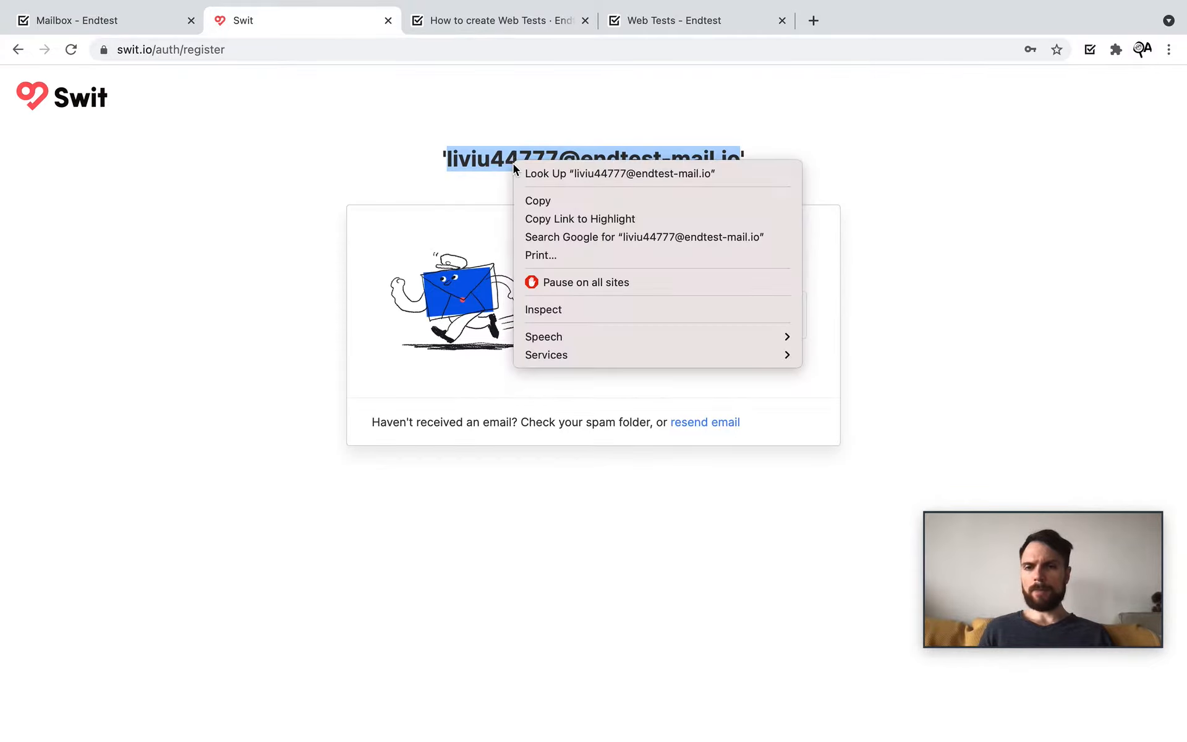
click(539, 201)
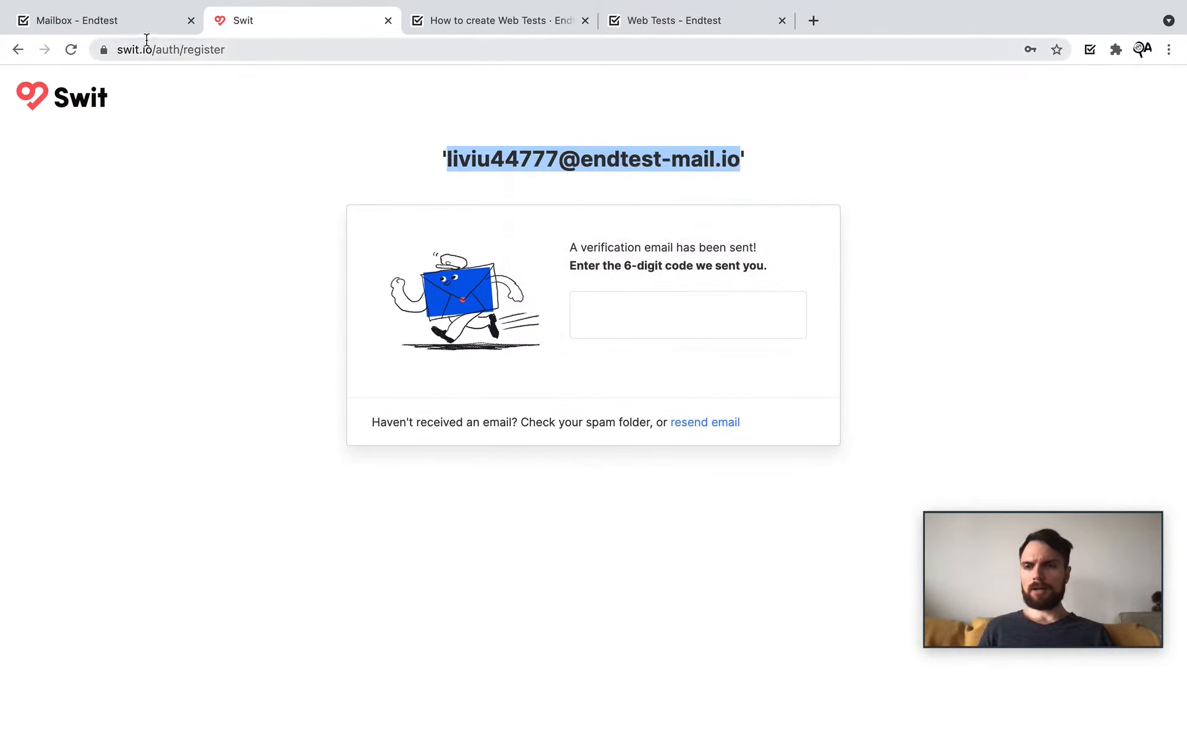
Step: Open the Endtest Mailbox for the copied registered address
click(133, 31)
drag(411, 50, 264, 48)
key(BackSpace)
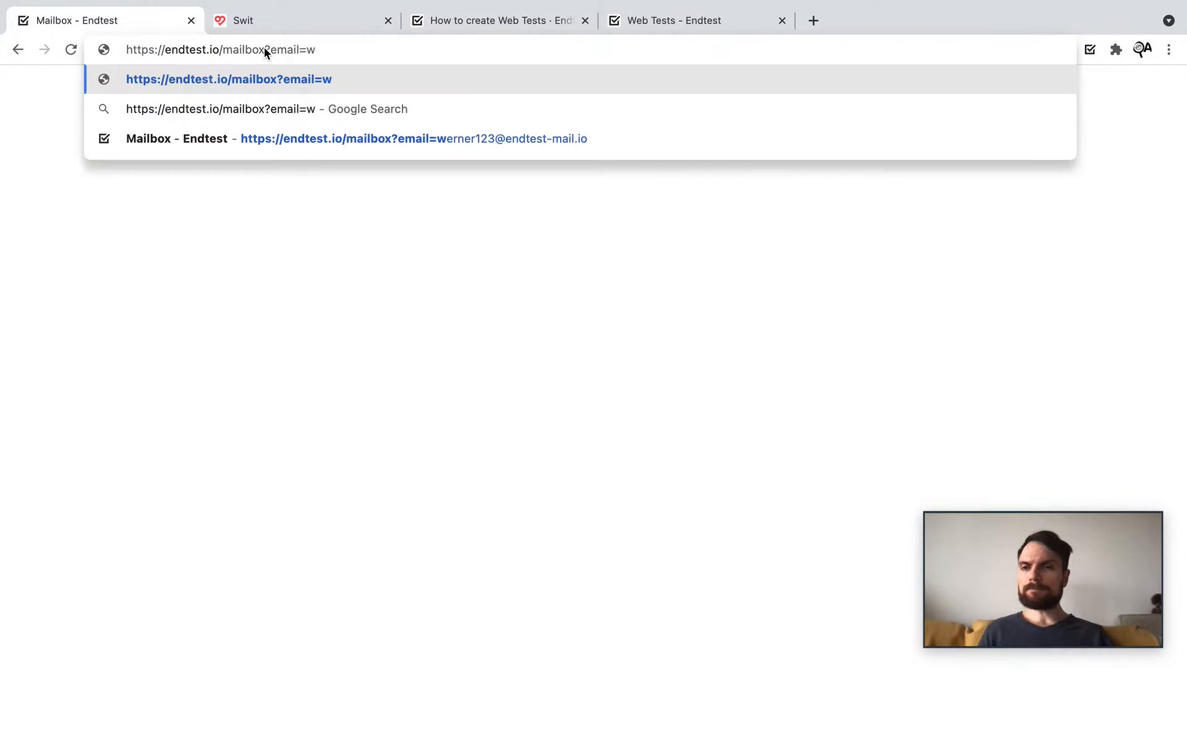
key(BackSpace)
key(ctrl+v)
key(Return)
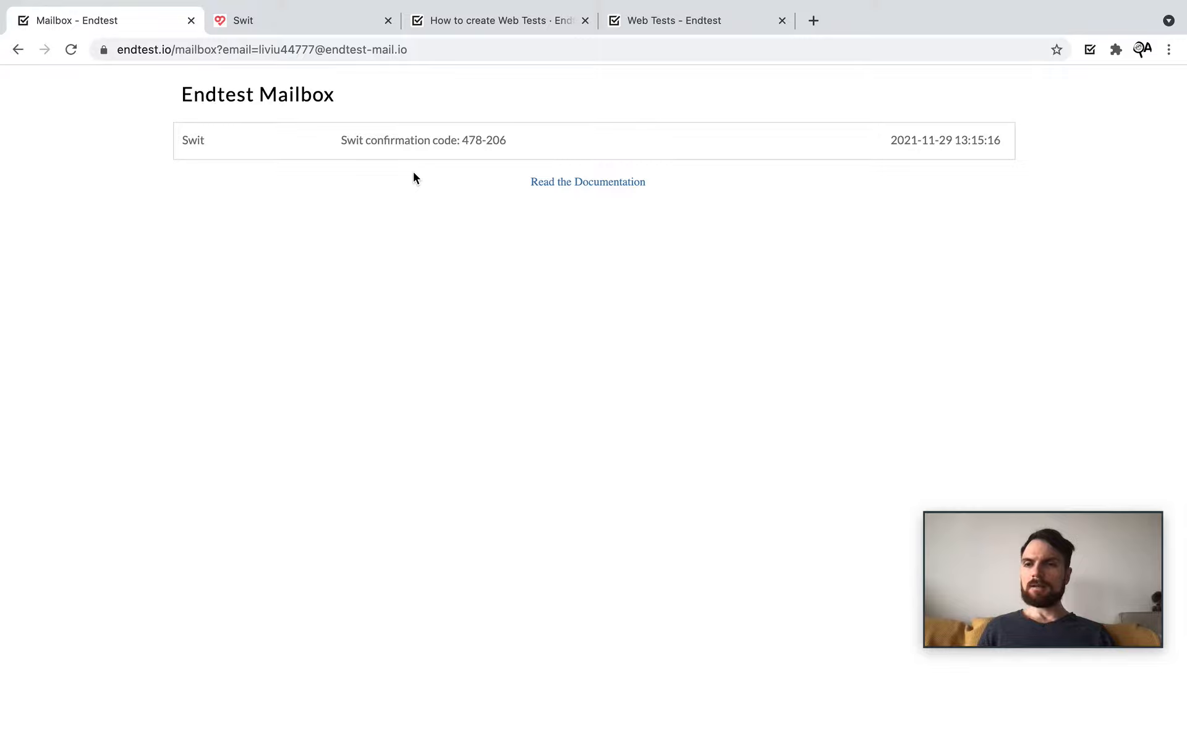
Step: Read Swit's confirmation-code email, collapse it, and return to the Sign Up test editor
click(425, 141)
drag(531, 493, 367, 372)
click(410, 317)
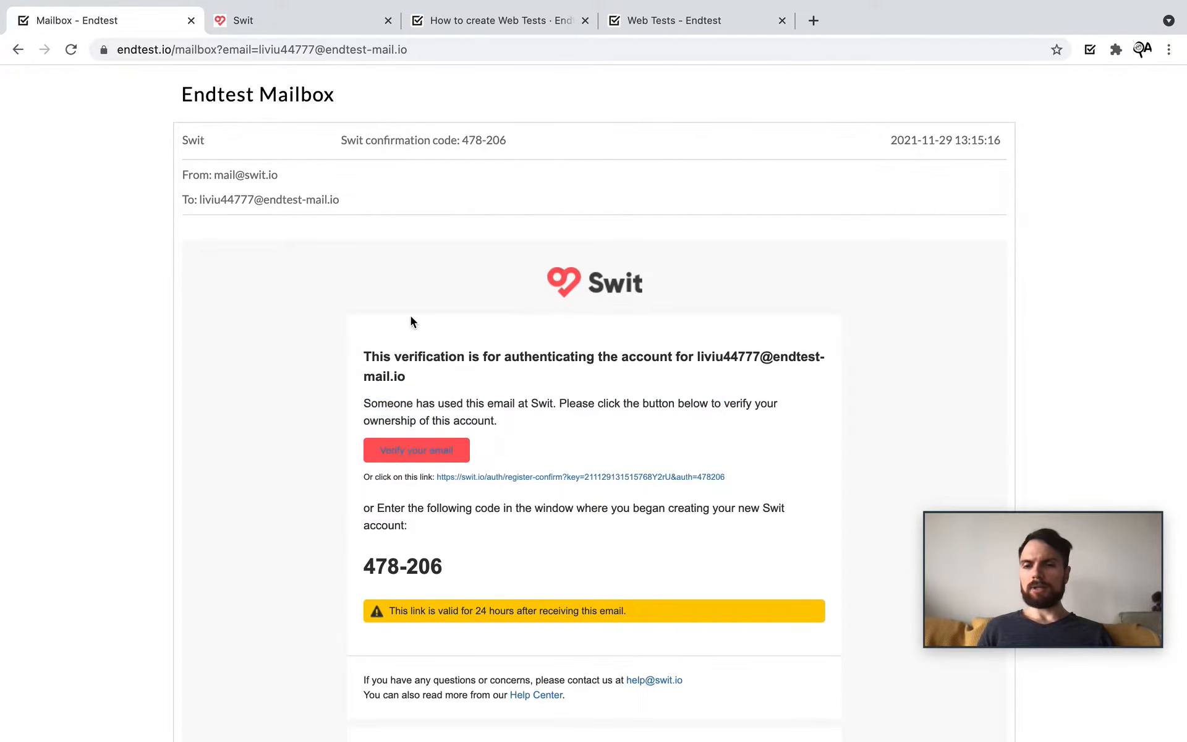
scroll(411, 317, down, 2)
scroll(410, 320, up, 2)
click(390, 139)
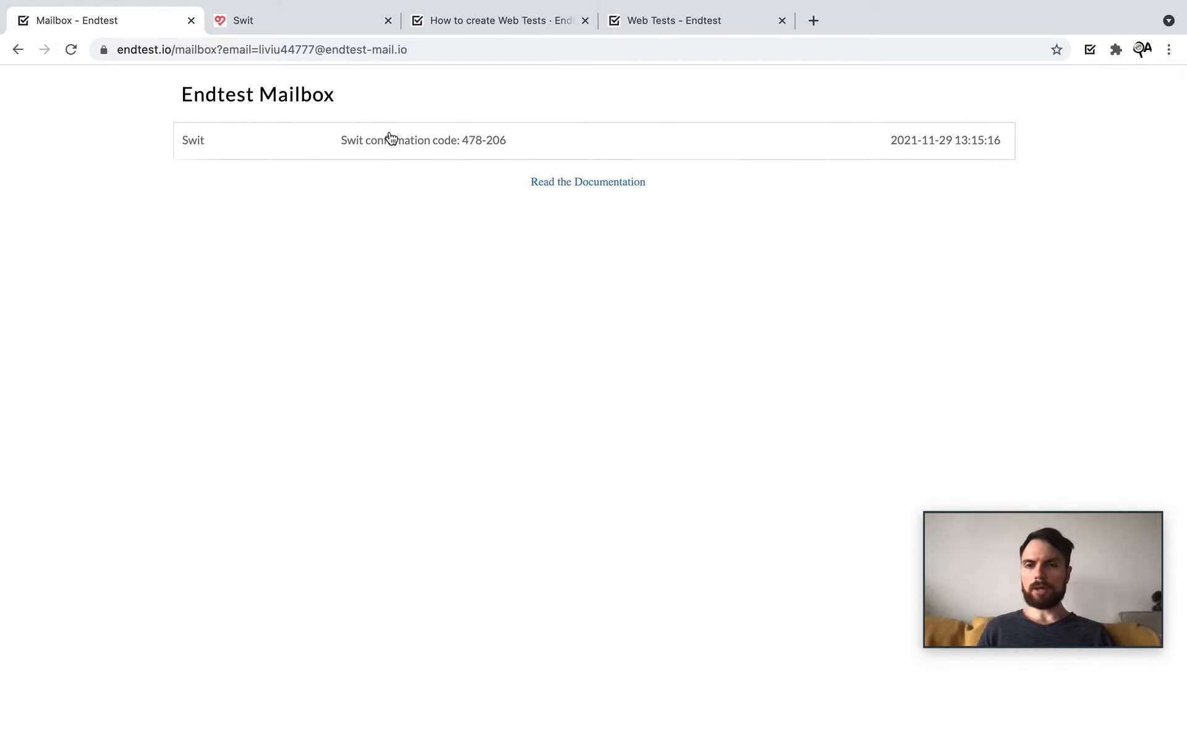
click(643, 23)
Step: Replace step 6's fixed email address with the $email variable from step 5
scroll(674, 531, down, 1)
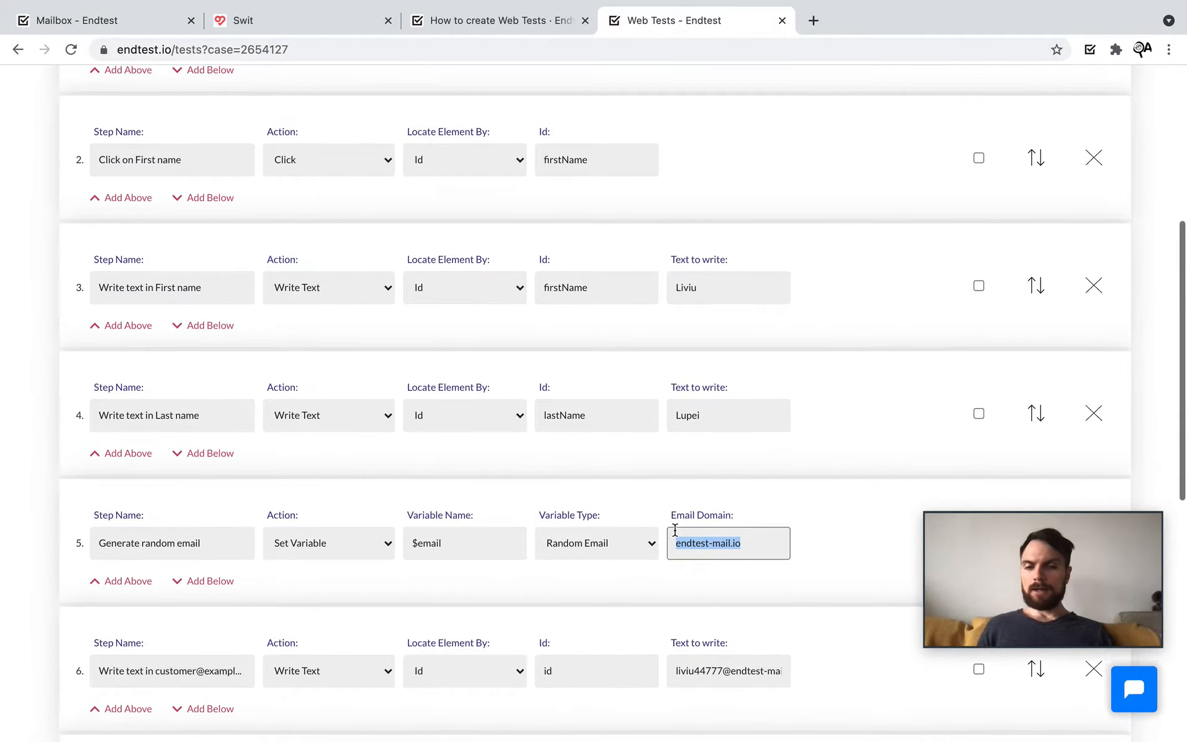
click(762, 549)
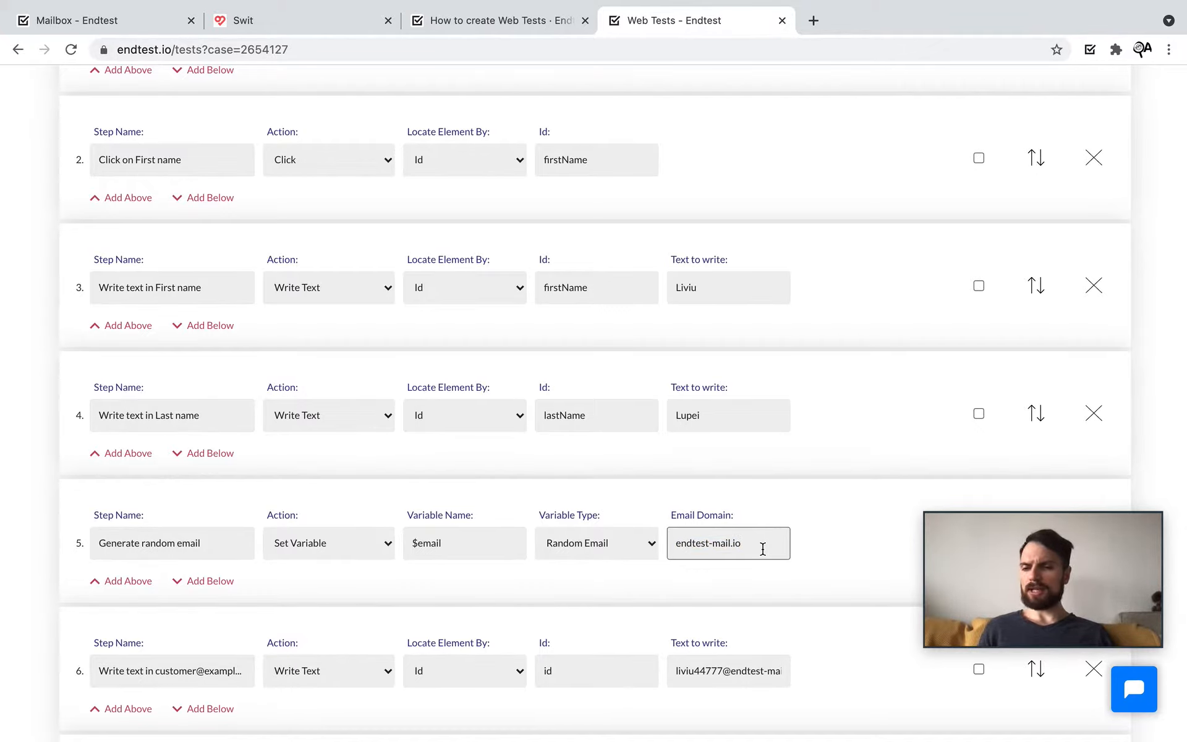
scroll(763, 549, down, 2)
click(722, 625)
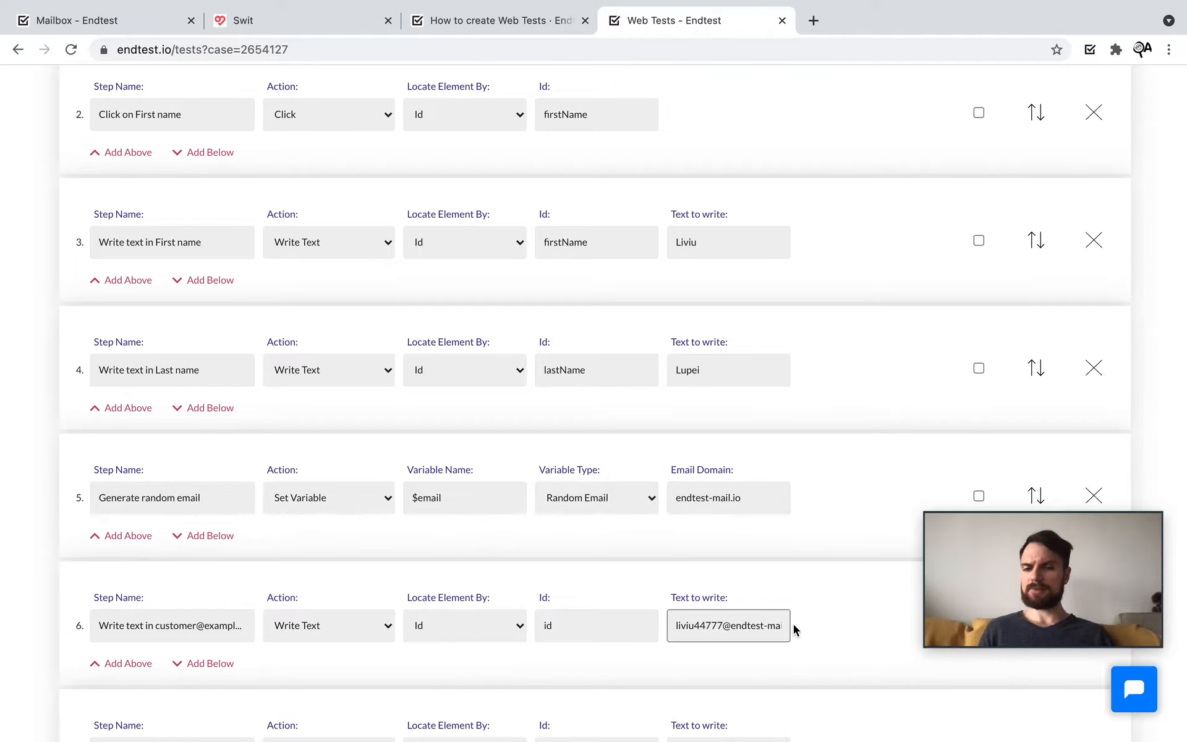
key(super+a)
key(BackSpace)
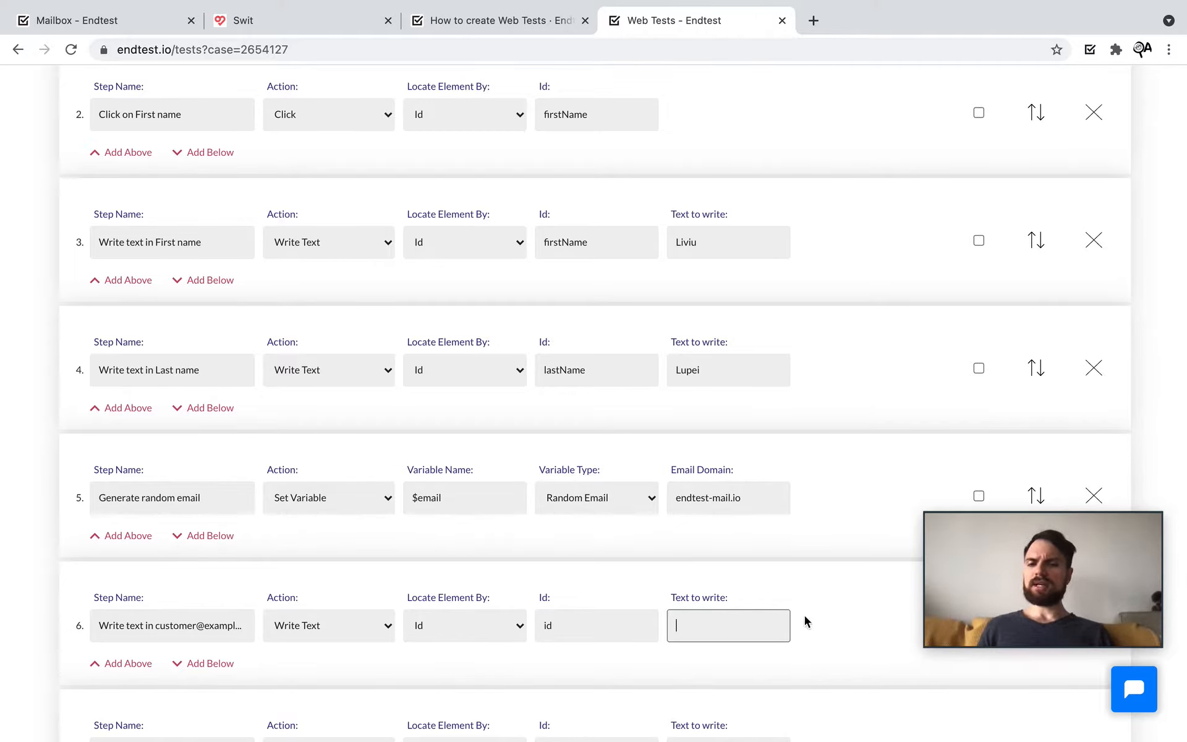
text($)
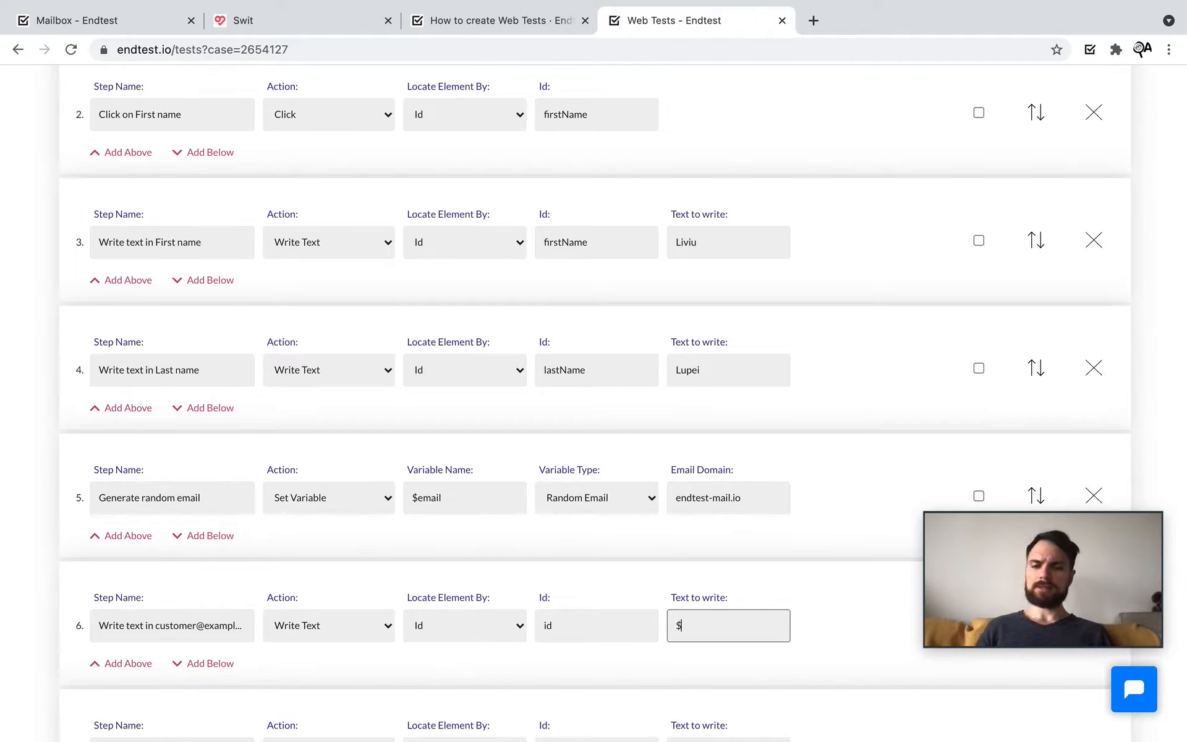
click(727, 657)
click(802, 637)
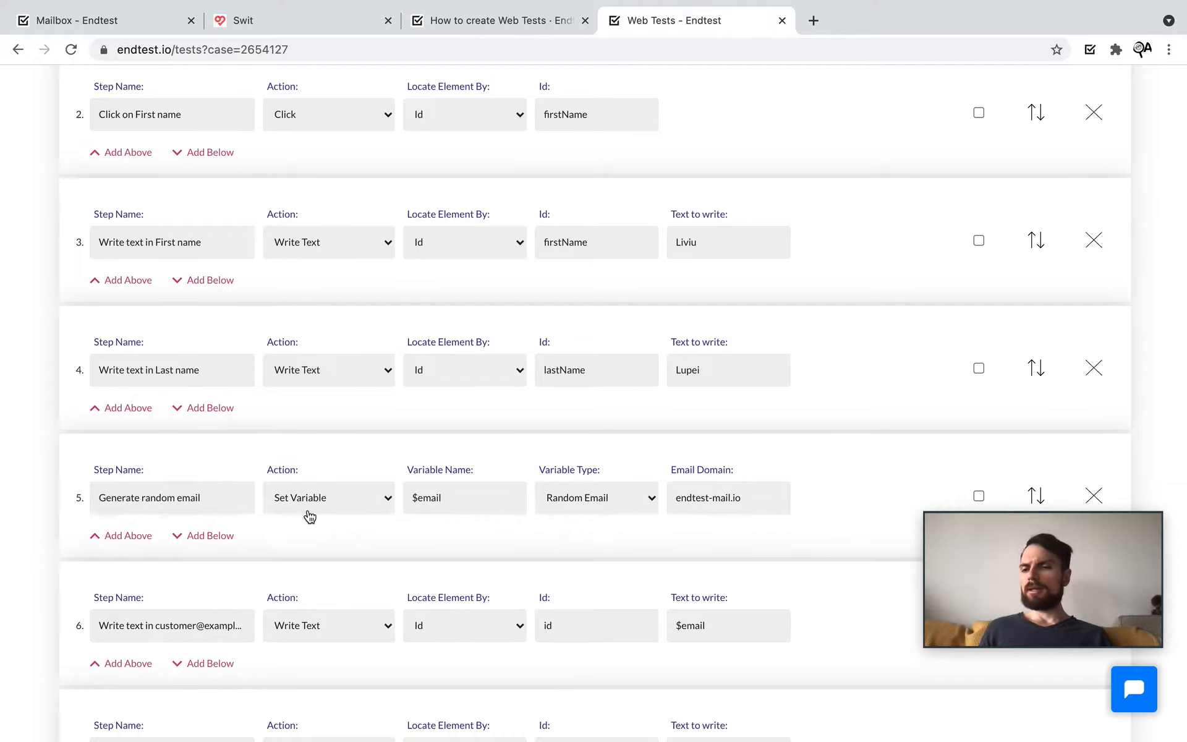
drag(468, 499, 396, 504)
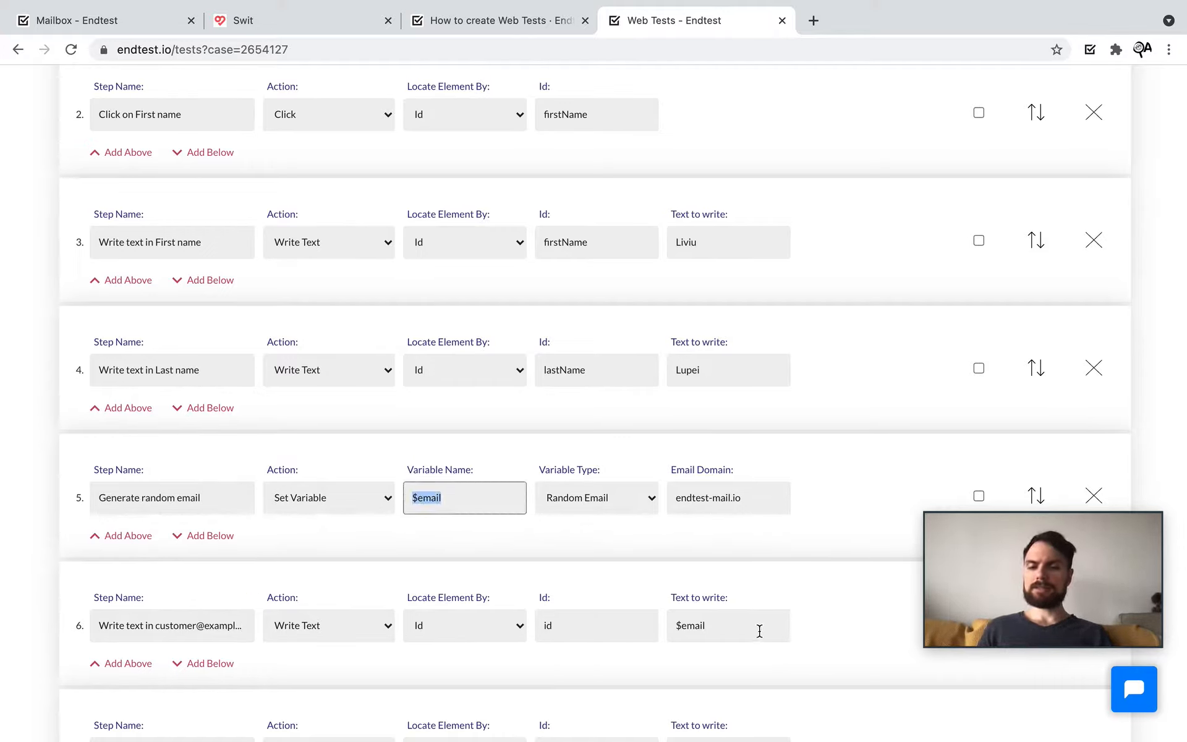
drag(760, 627, 646, 628)
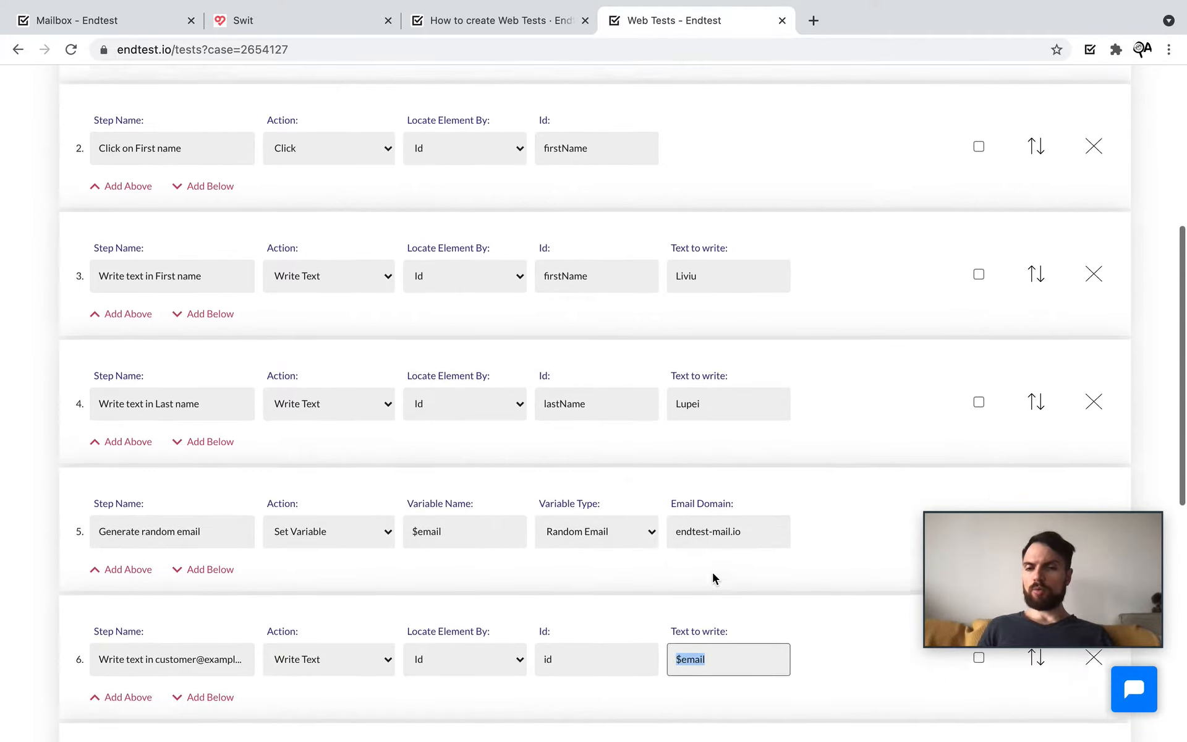
scroll(712, 577, up, 6)
Step: Save the Sign Up test case and go back to the list of test suites
click(223, 184)
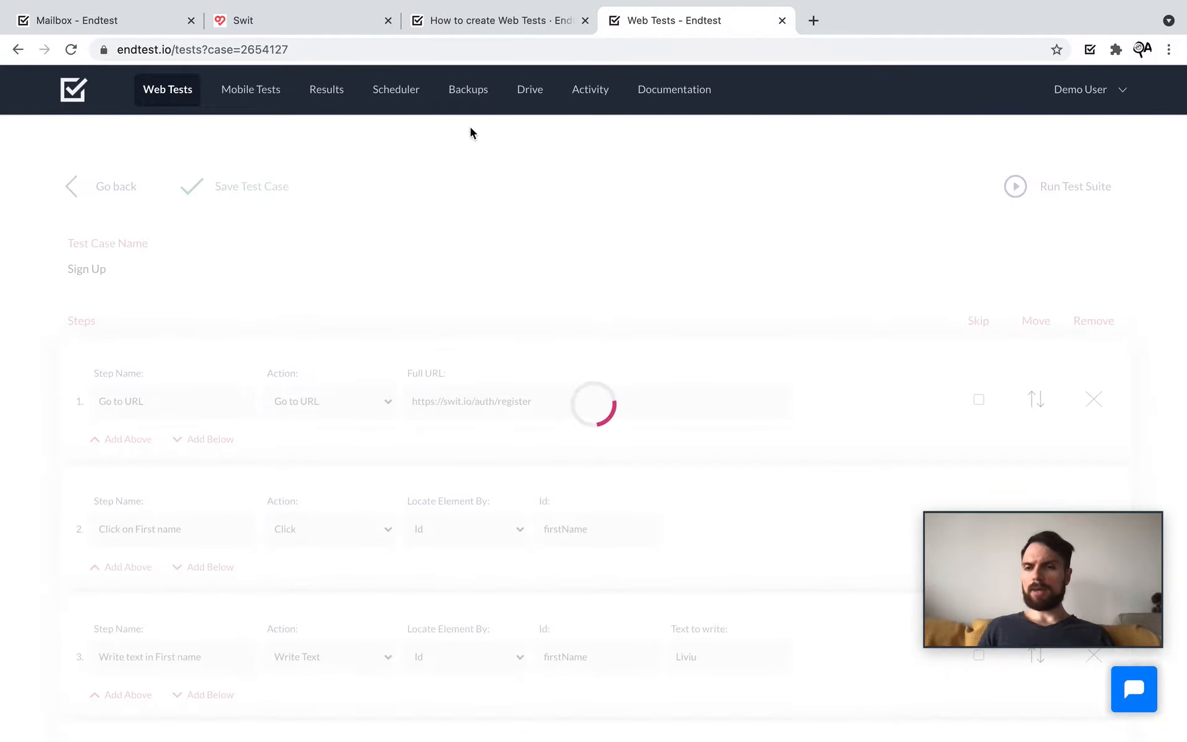
click(102, 192)
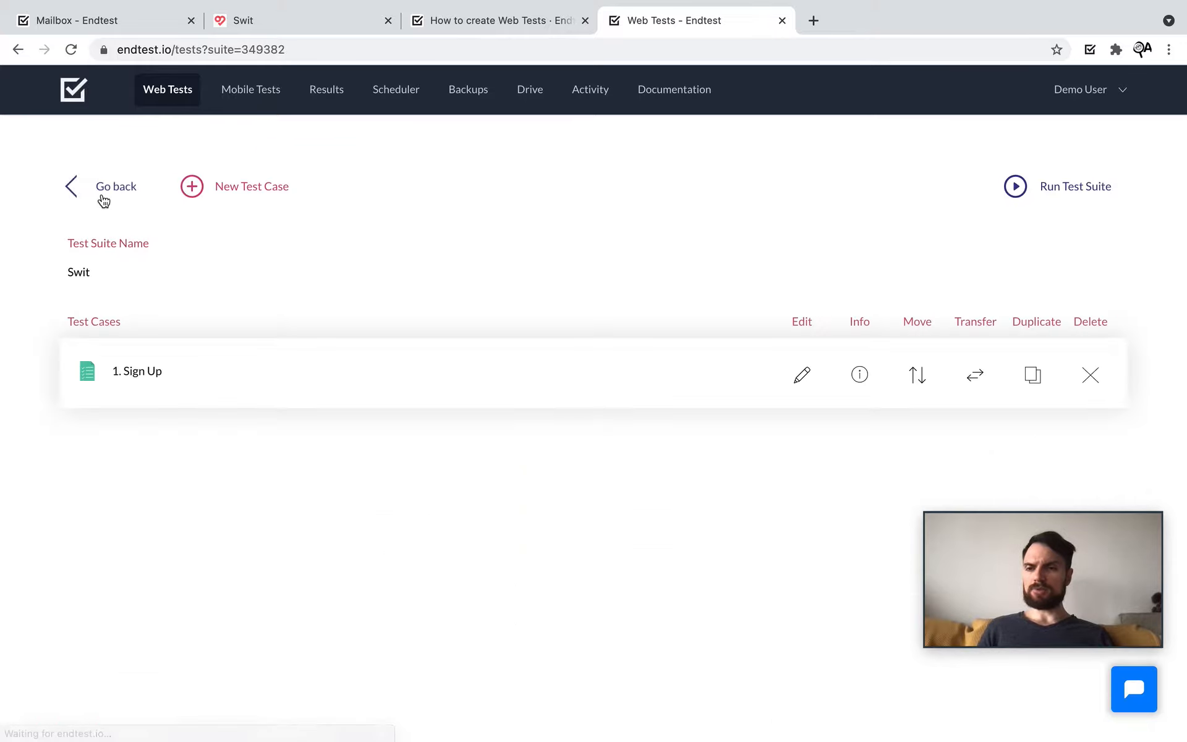
click(101, 192)
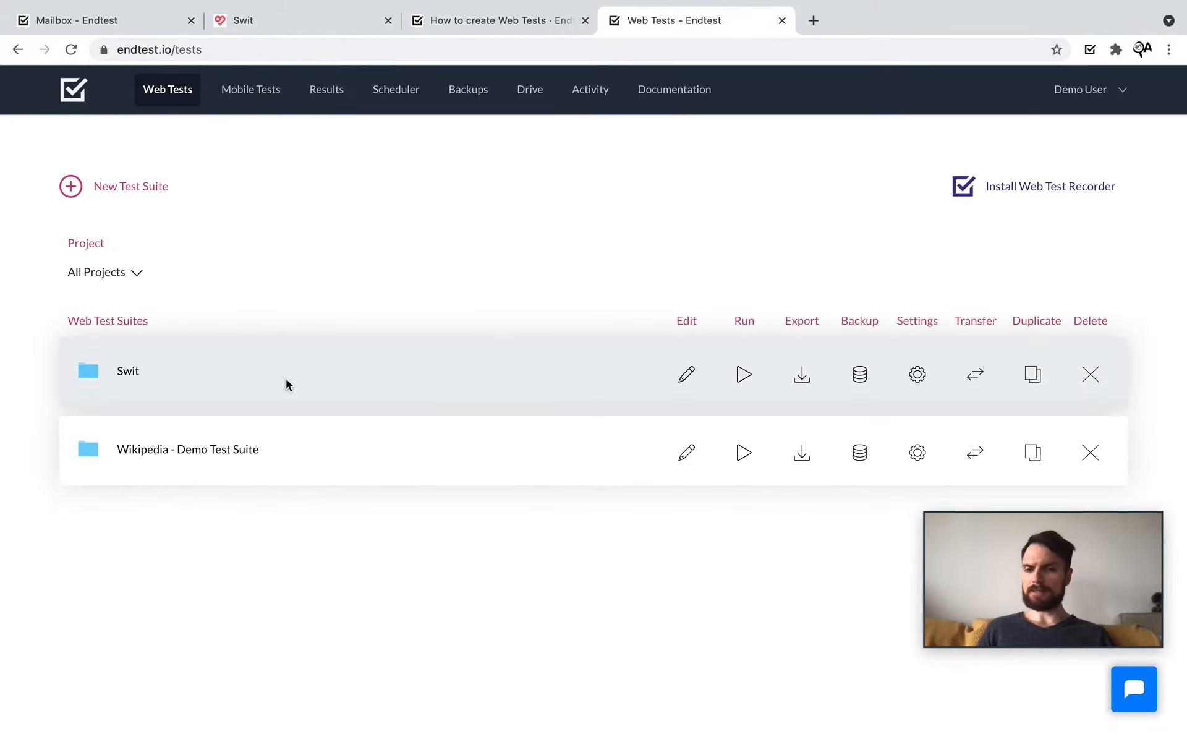
key(ctrl+Right)
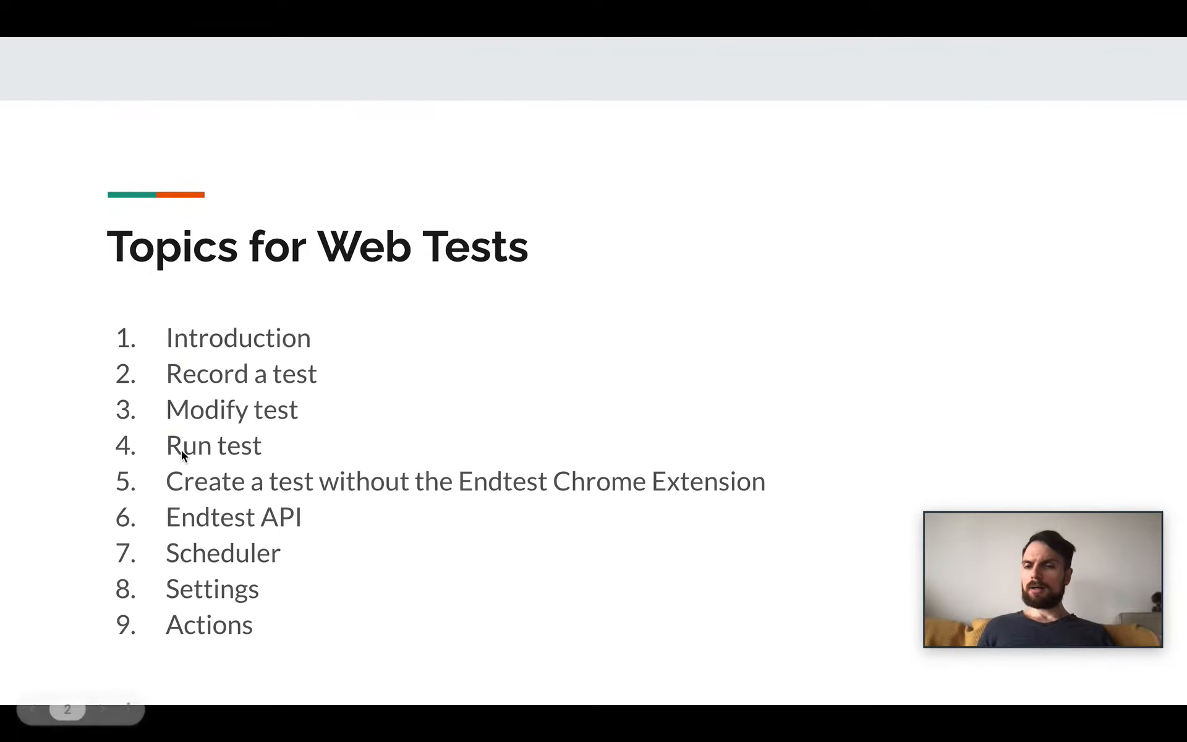
key(ctrl+Left)
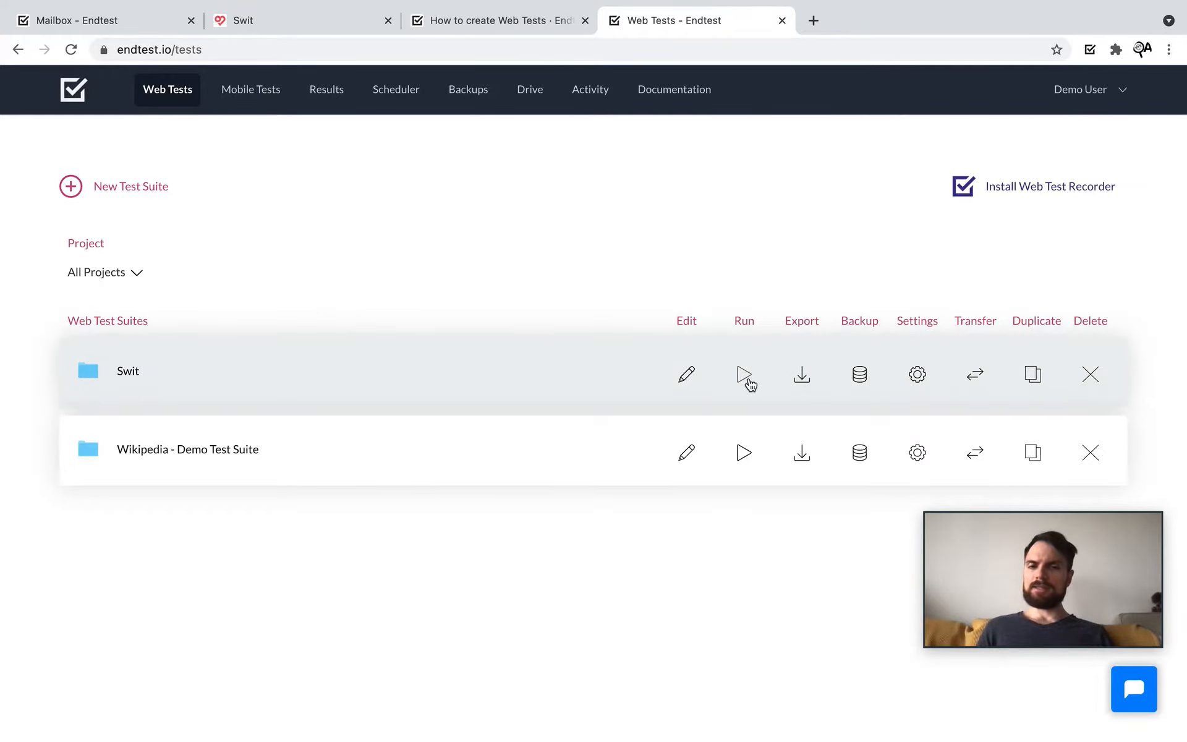
Step: Open the Swit suite's run options and review the Platform and Browser lists, keeping Google Chrome
click(747, 381)
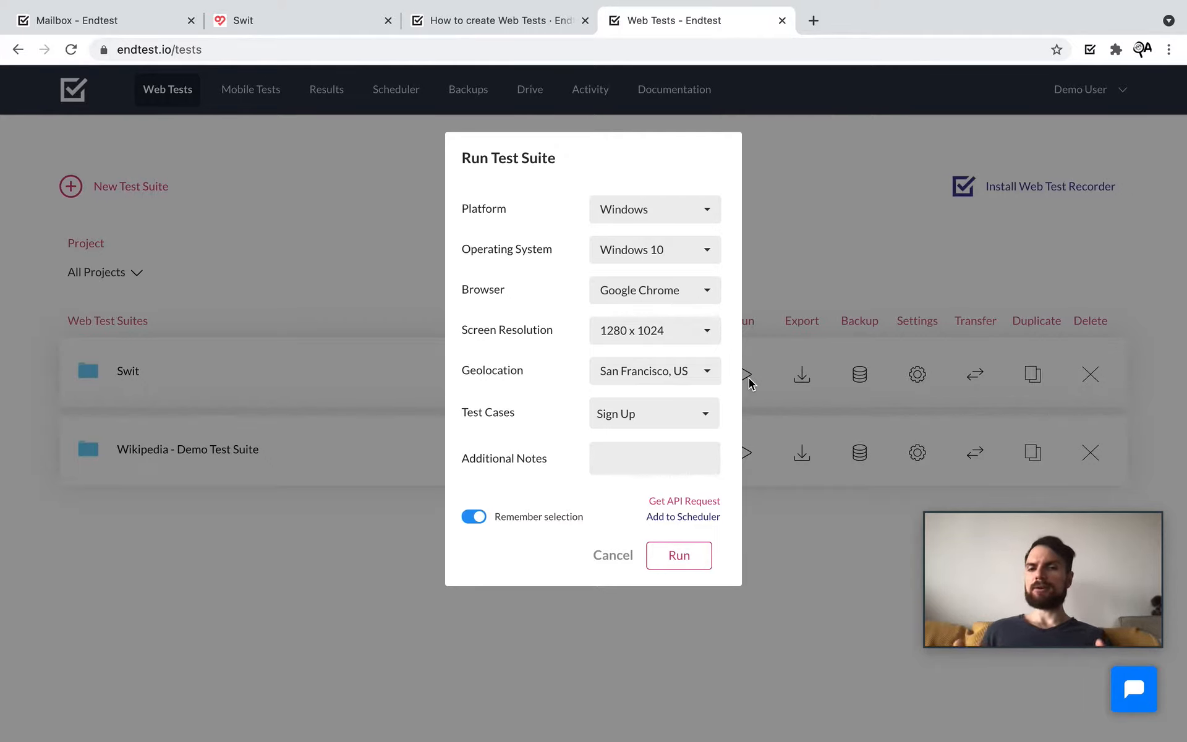
click(662, 218)
click(540, 222)
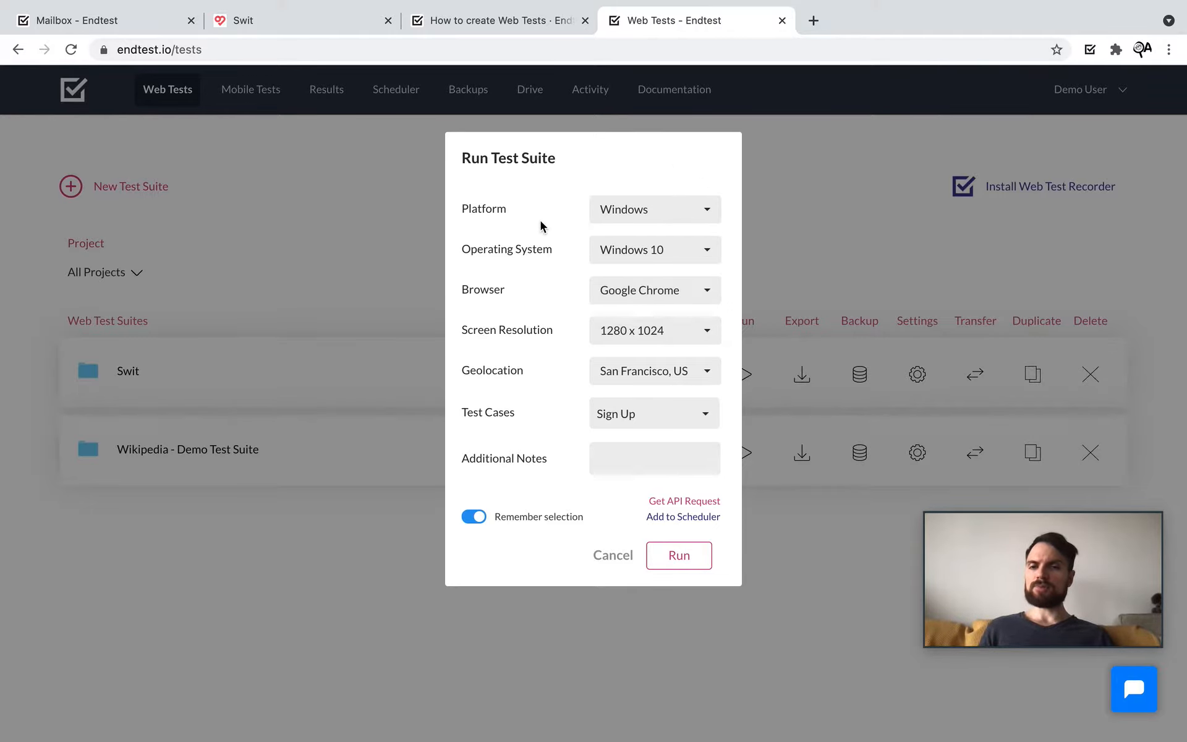
click(683, 293)
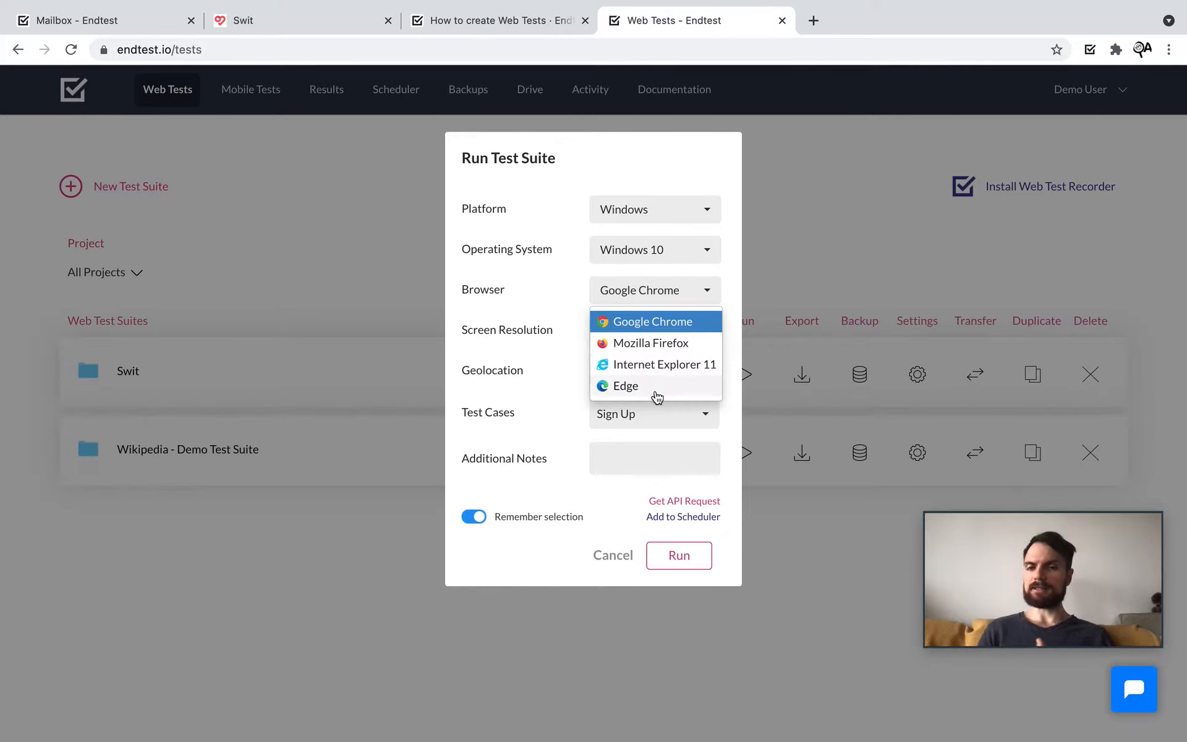
click(559, 294)
Step: Try the Mac, Android and iOS platforms, then set the run platform back to Windows
click(645, 210)
click(645, 260)
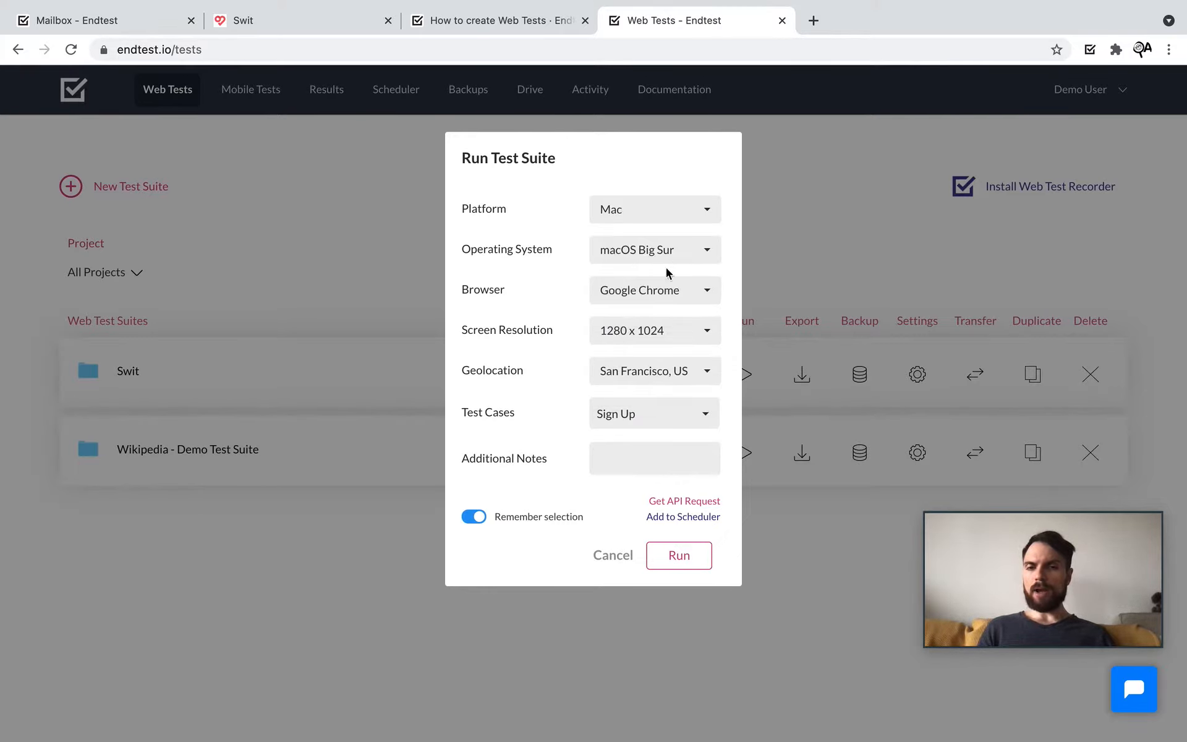
click(692, 292)
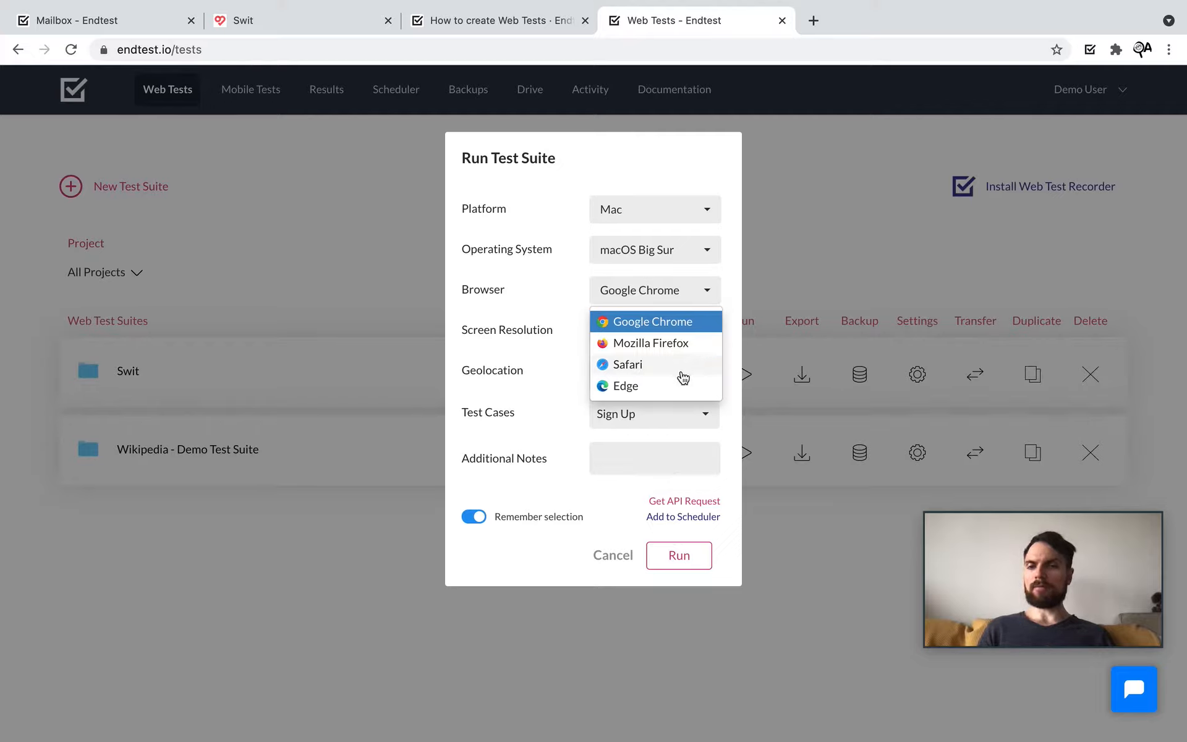
click(544, 324)
click(647, 219)
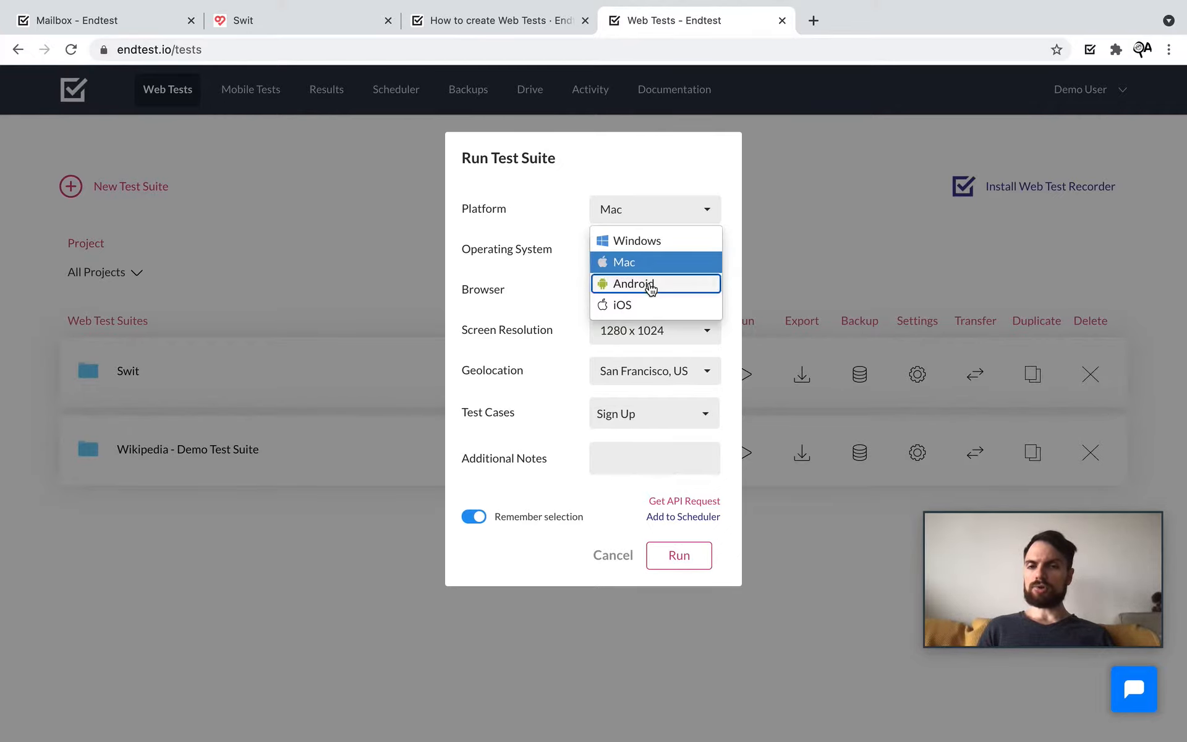
click(628, 285)
click(706, 210)
click(653, 304)
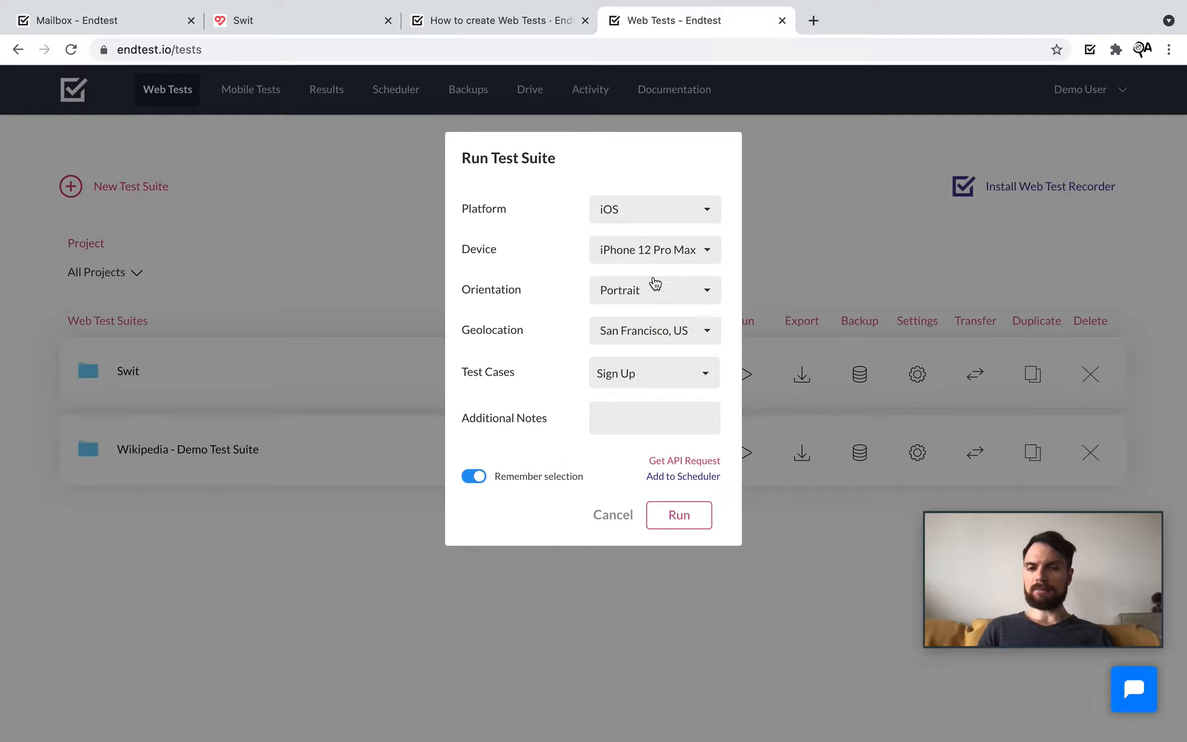
click(674, 217)
click(659, 240)
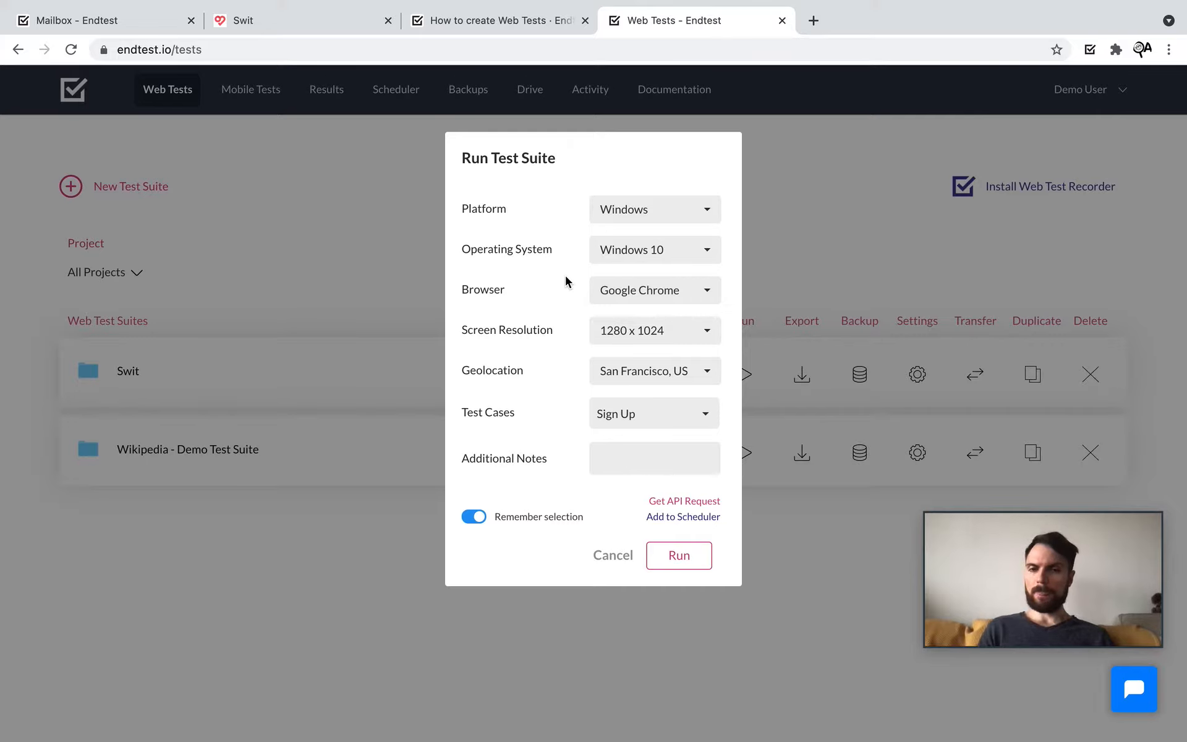
Step: Keep 1280 x 1024, set geolocation to San Francisco, US instead of Frankfurt, and start the run
click(649, 331)
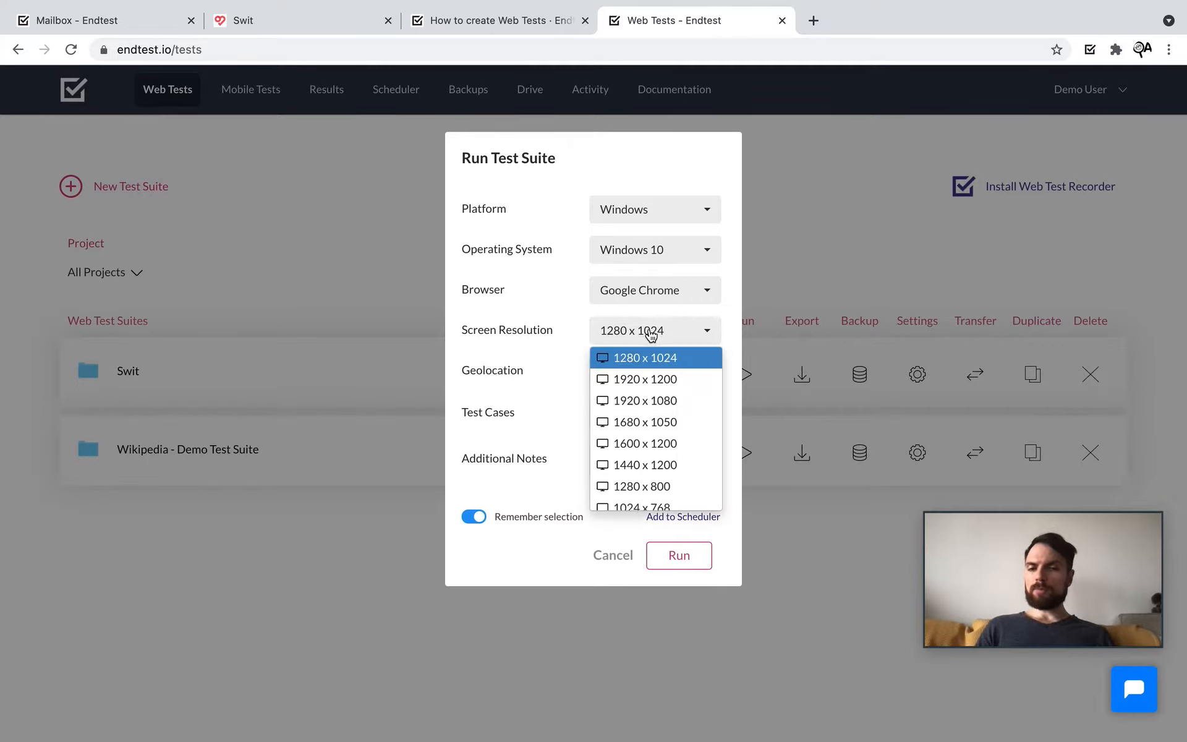
click(515, 360)
click(687, 365)
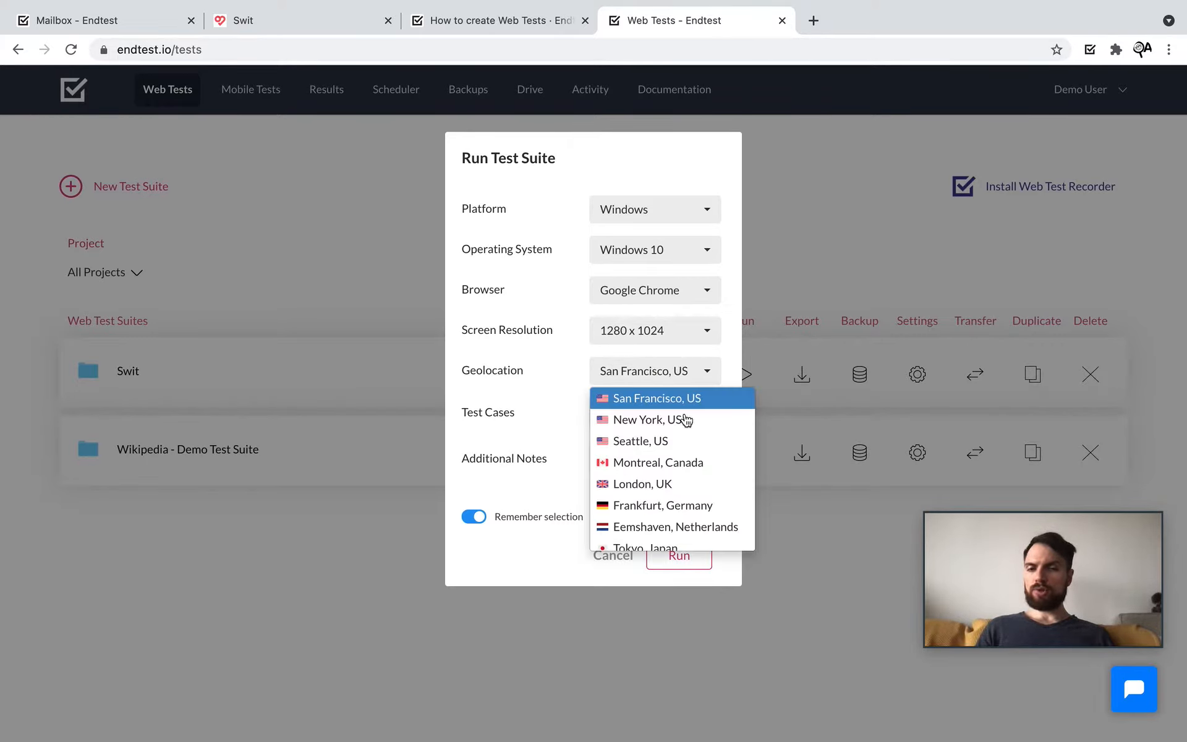
scroll(693, 495, down, 1)
scroll(693, 494, up, 1)
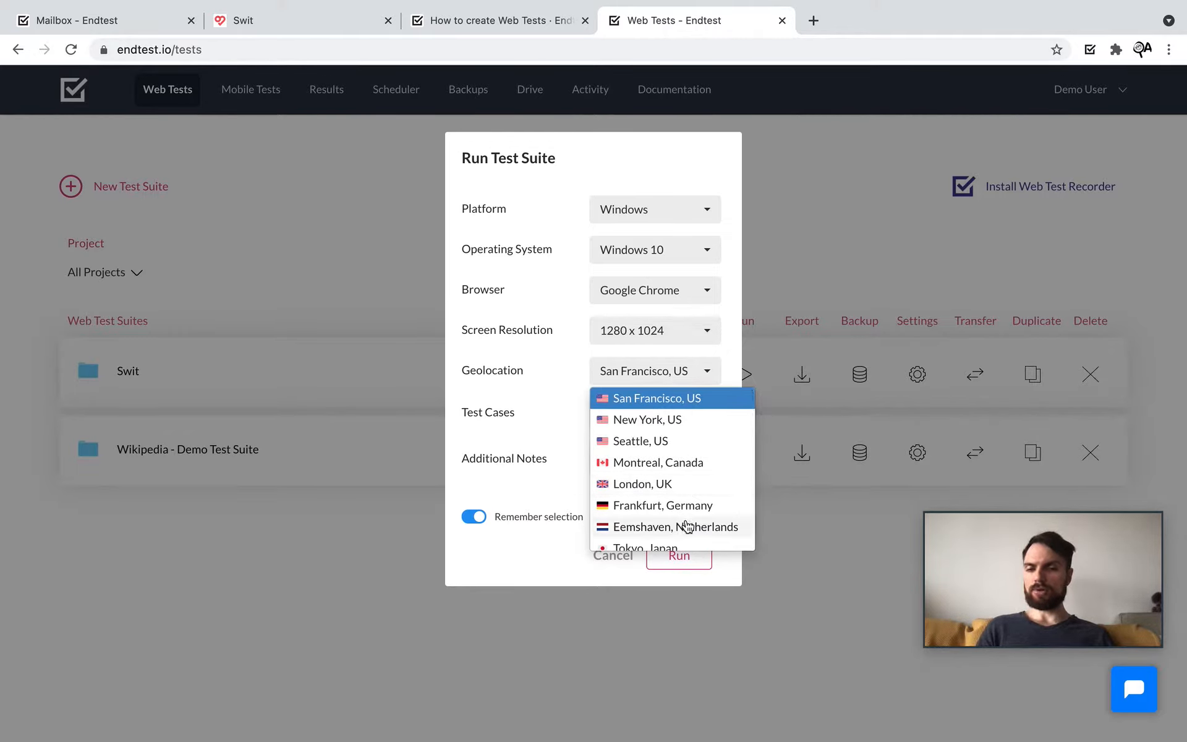
click(670, 506)
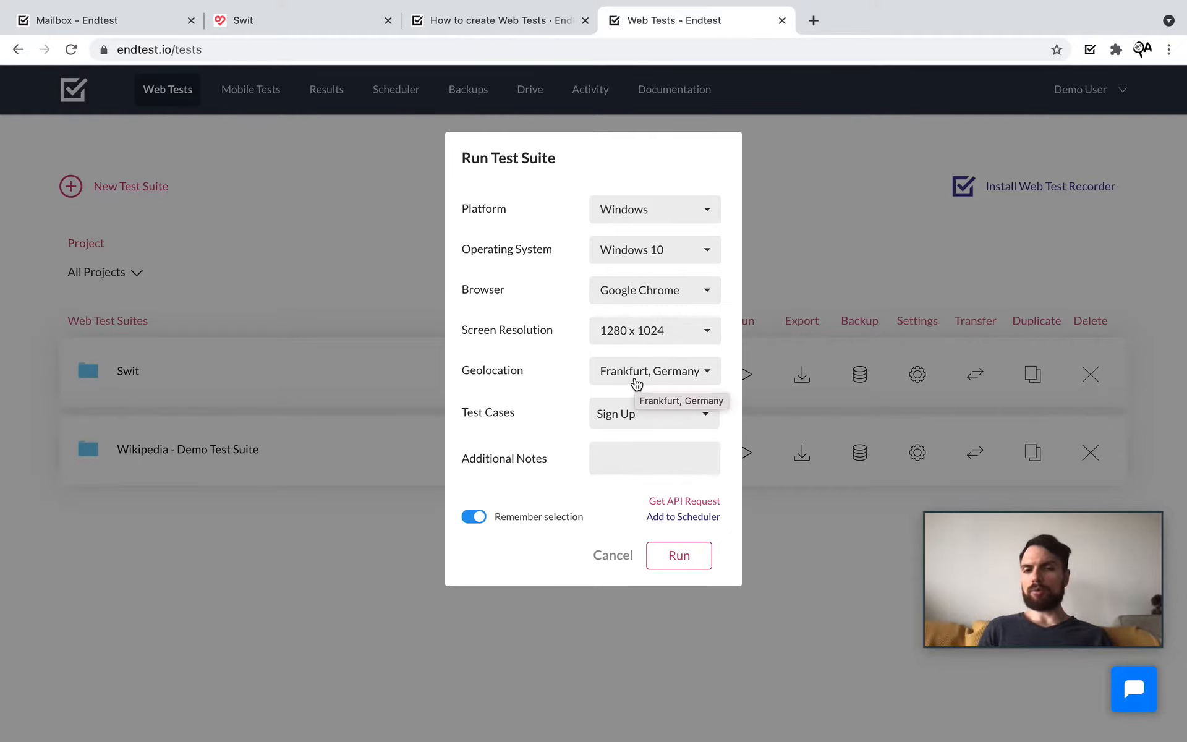
click(702, 377)
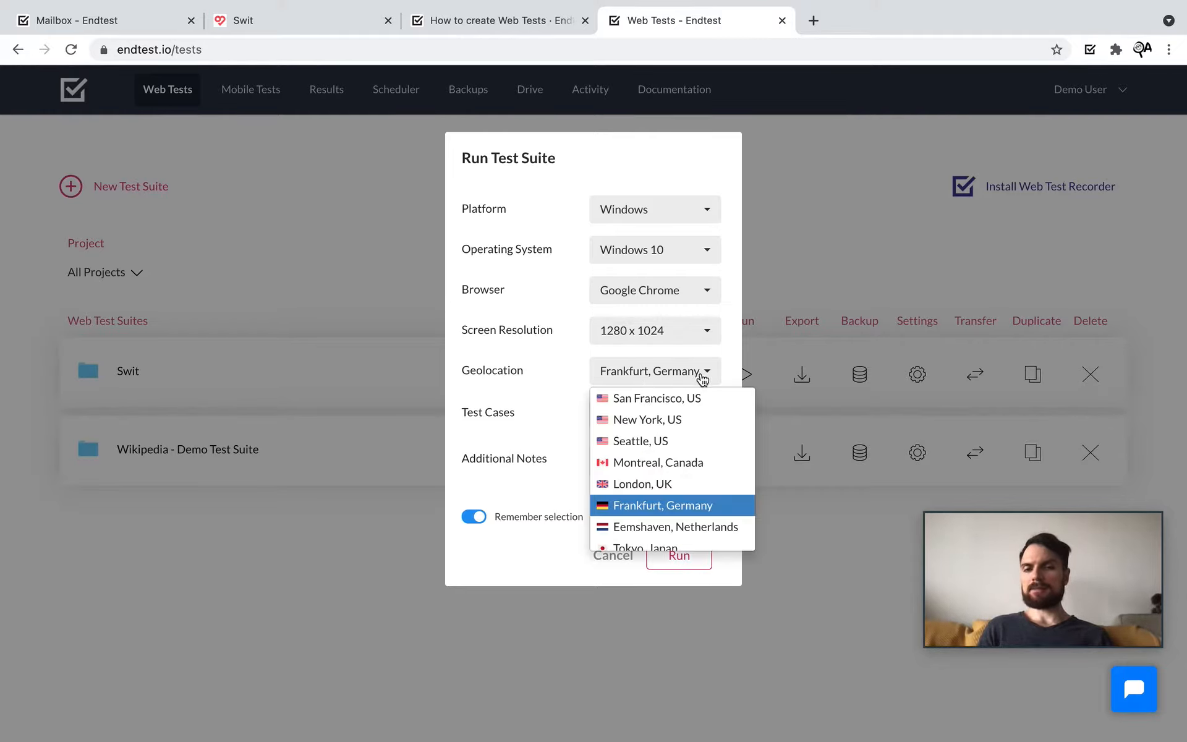
scroll(692, 477, up, 1)
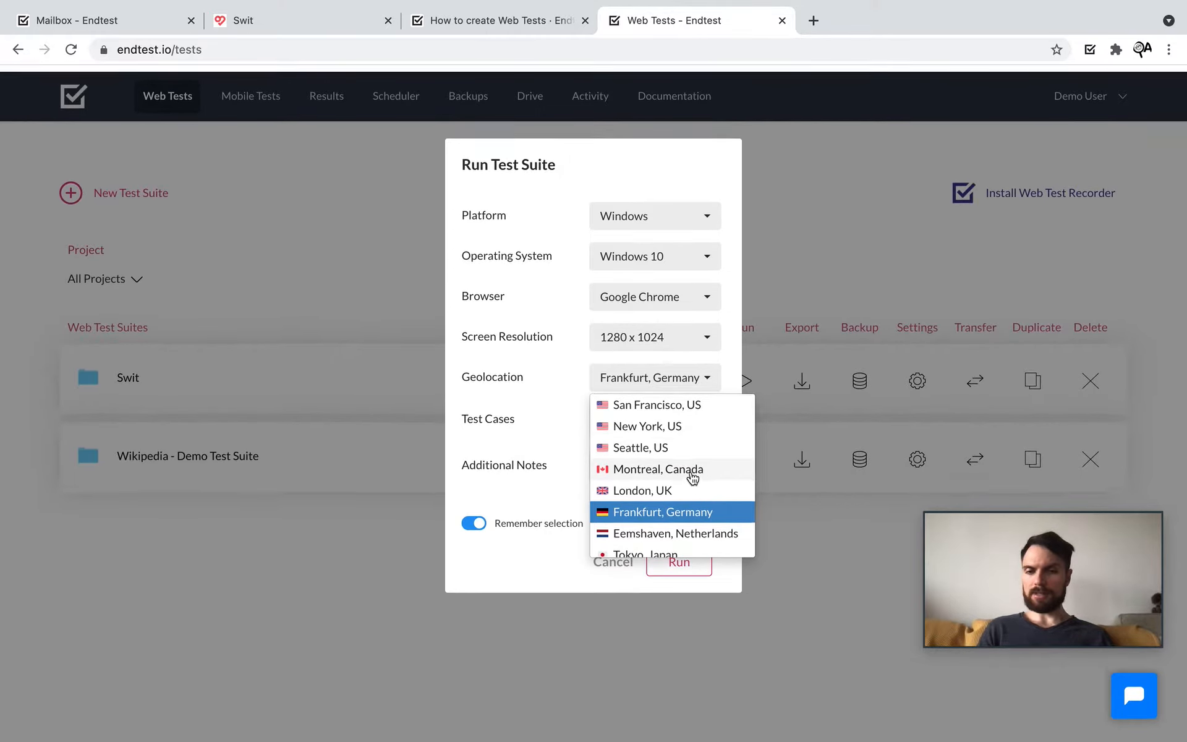
scroll(693, 477, down, 1)
click(655, 401)
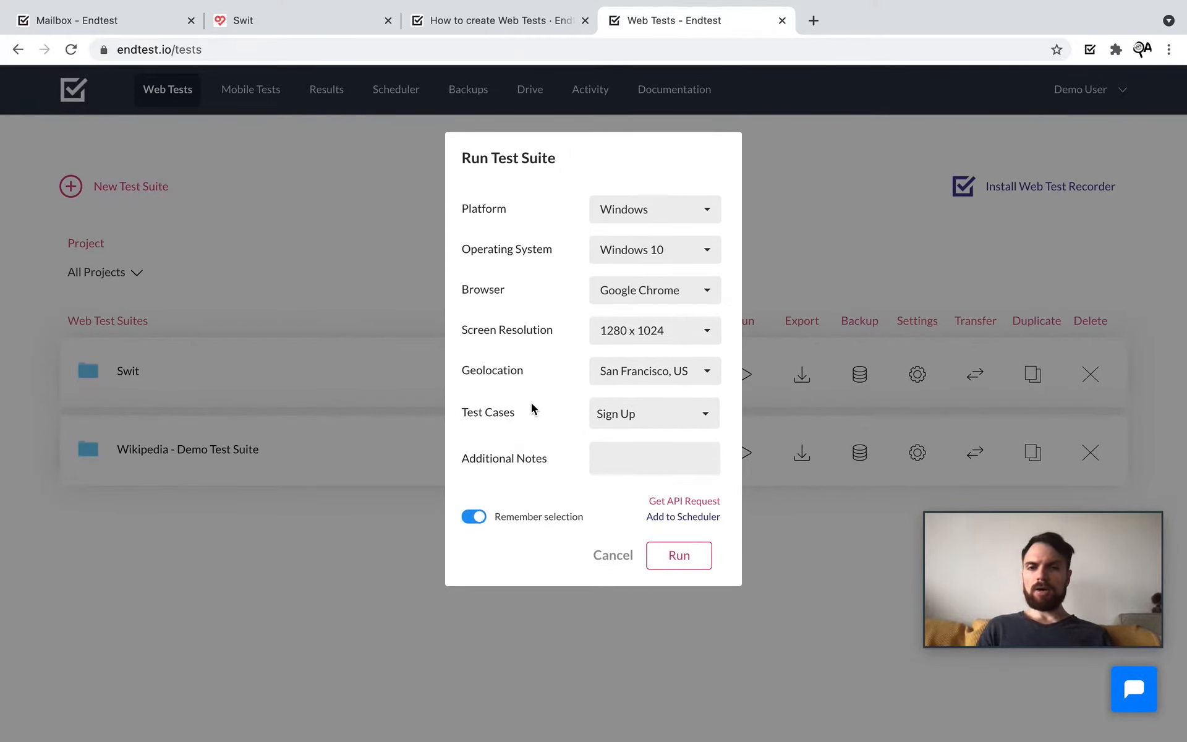
click(679, 555)
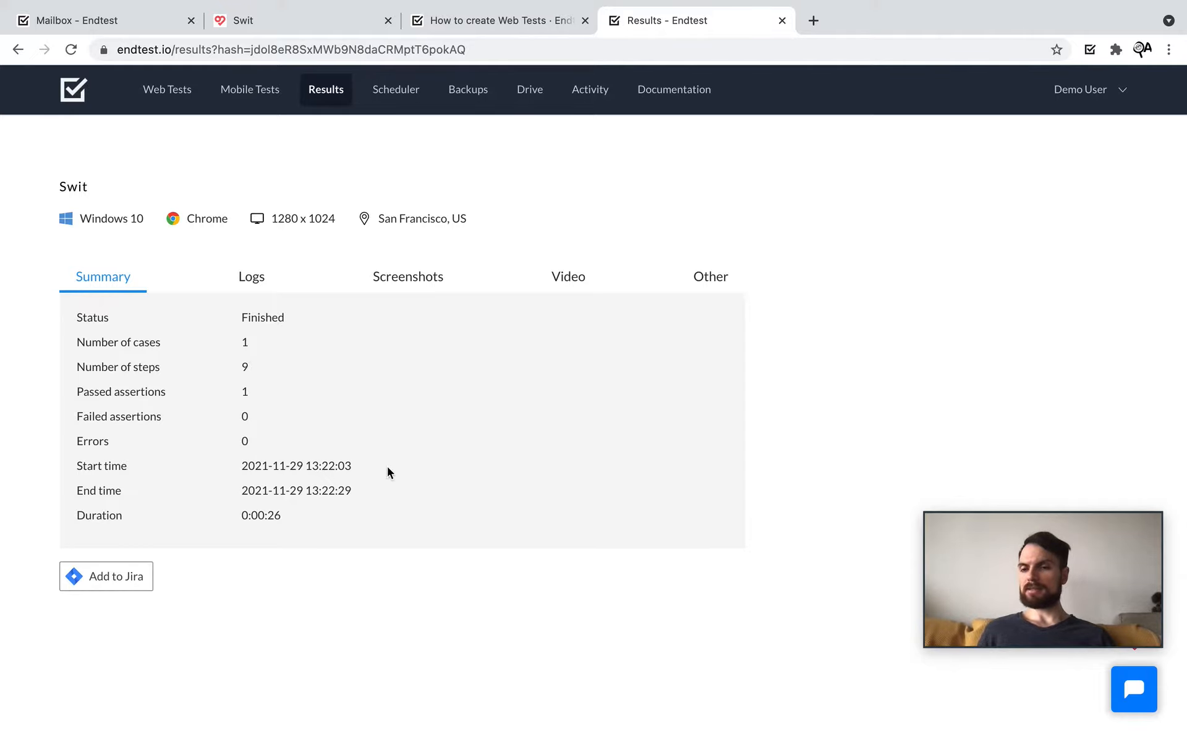
Step: Show the finished Swit run's step-by-step logs with screenshots
click(254, 285)
Step: Find the lastName step in the run logs and open it in the Sign Up test editor
scroll(582, 530, down, 4)
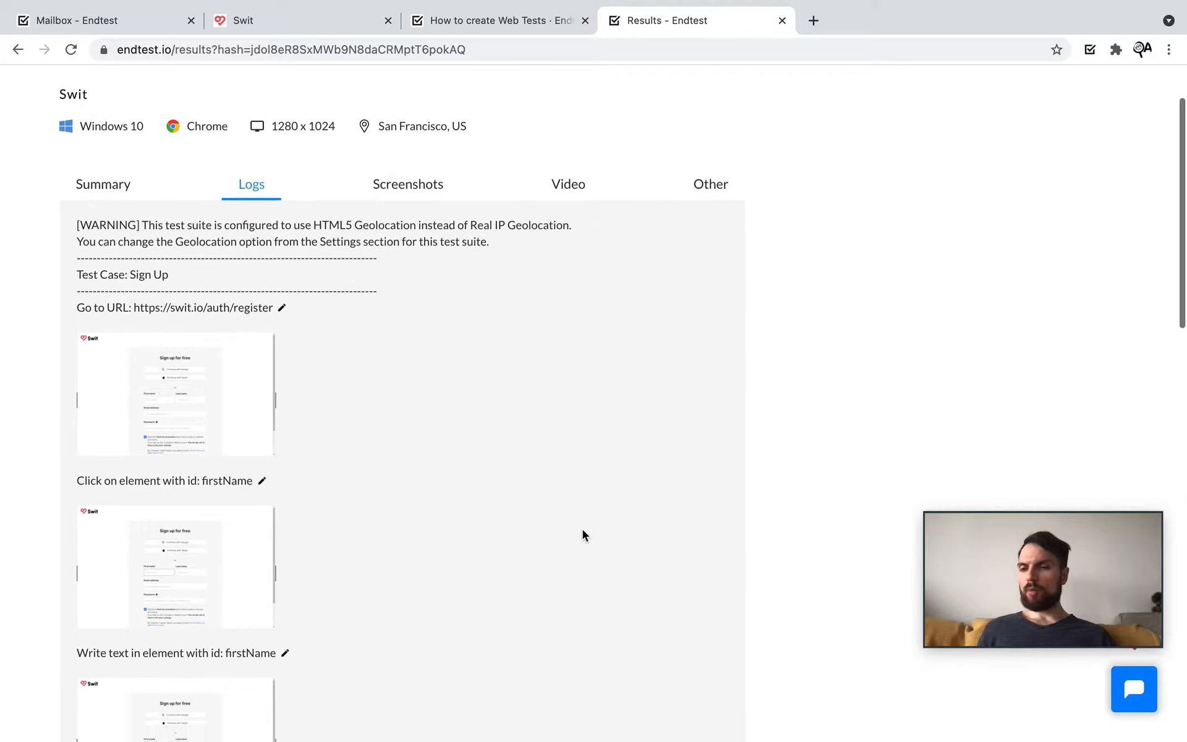
scroll(582, 529, down, 3)
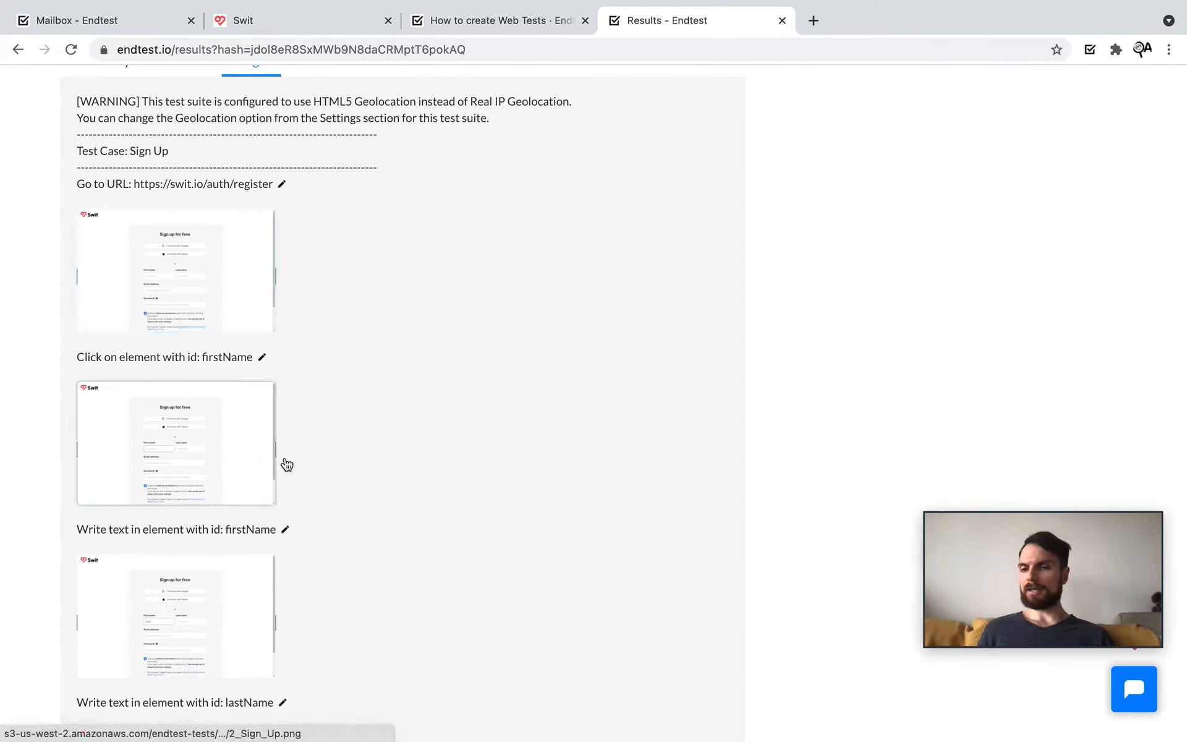
scroll(389, 488, down, 3)
drag(74, 423, 283, 427)
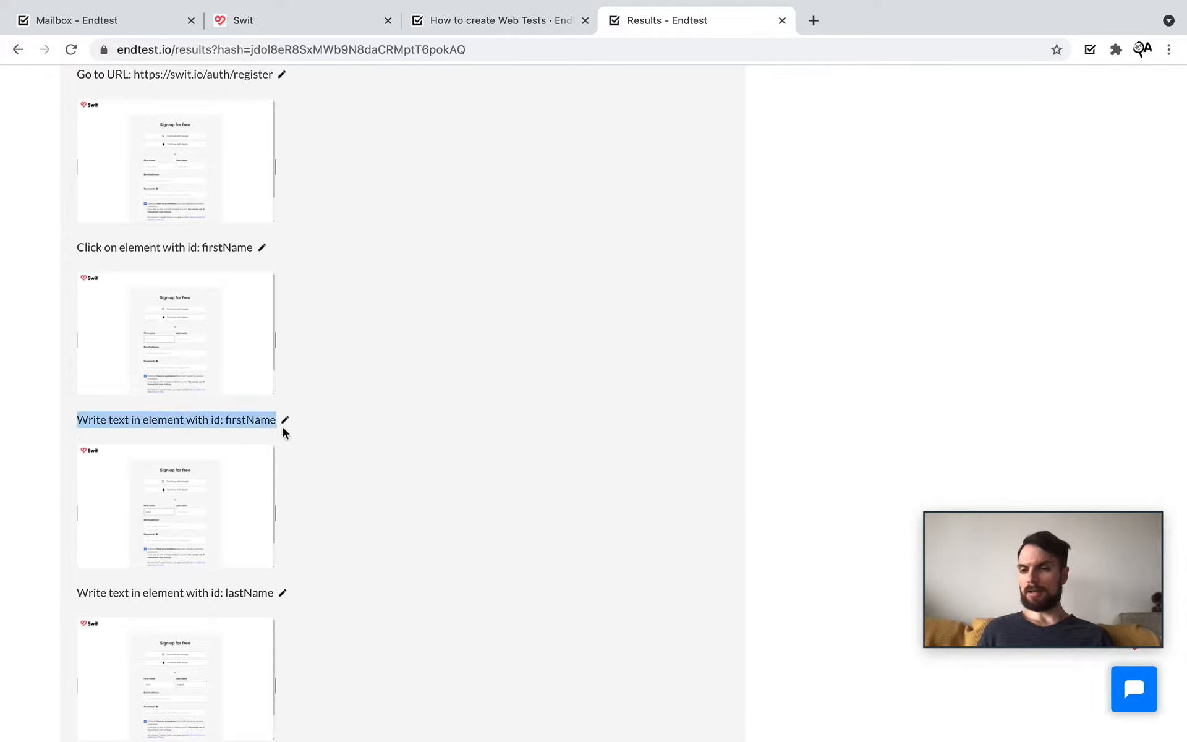
click(461, 517)
scroll(464, 517, down, 3)
scroll(464, 518, down, 2)
scroll(465, 518, up, 4)
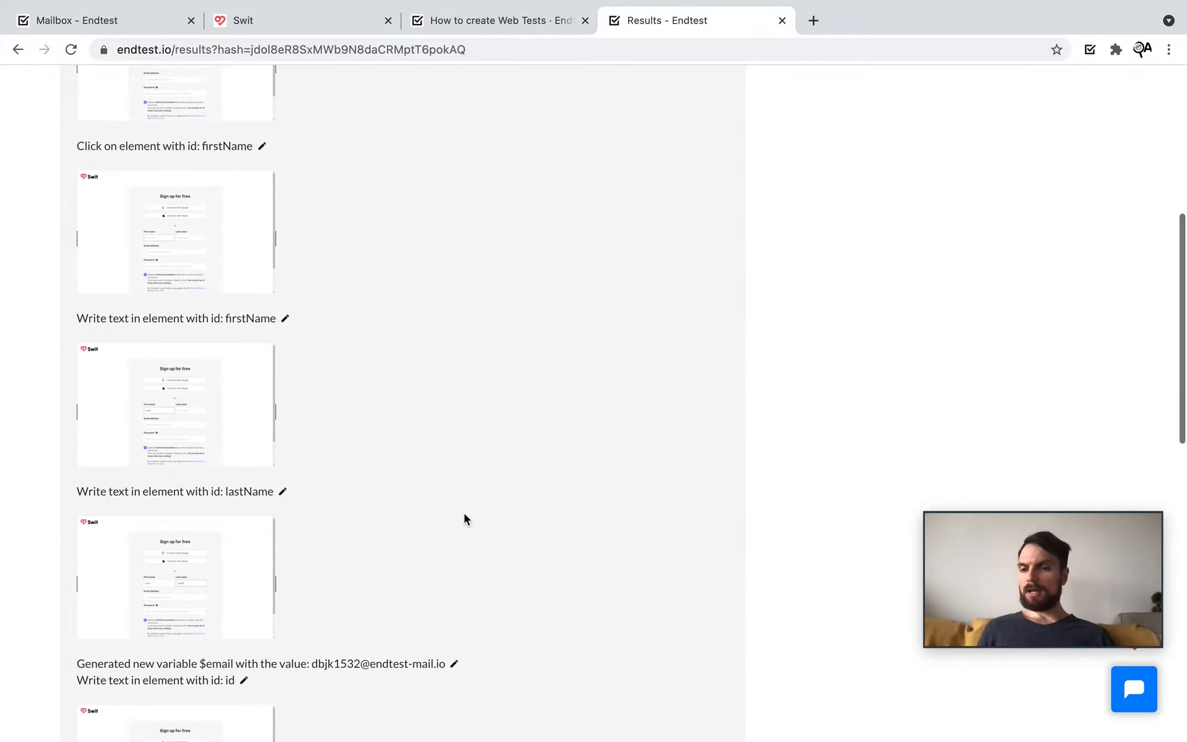
scroll(465, 514, up, 1)
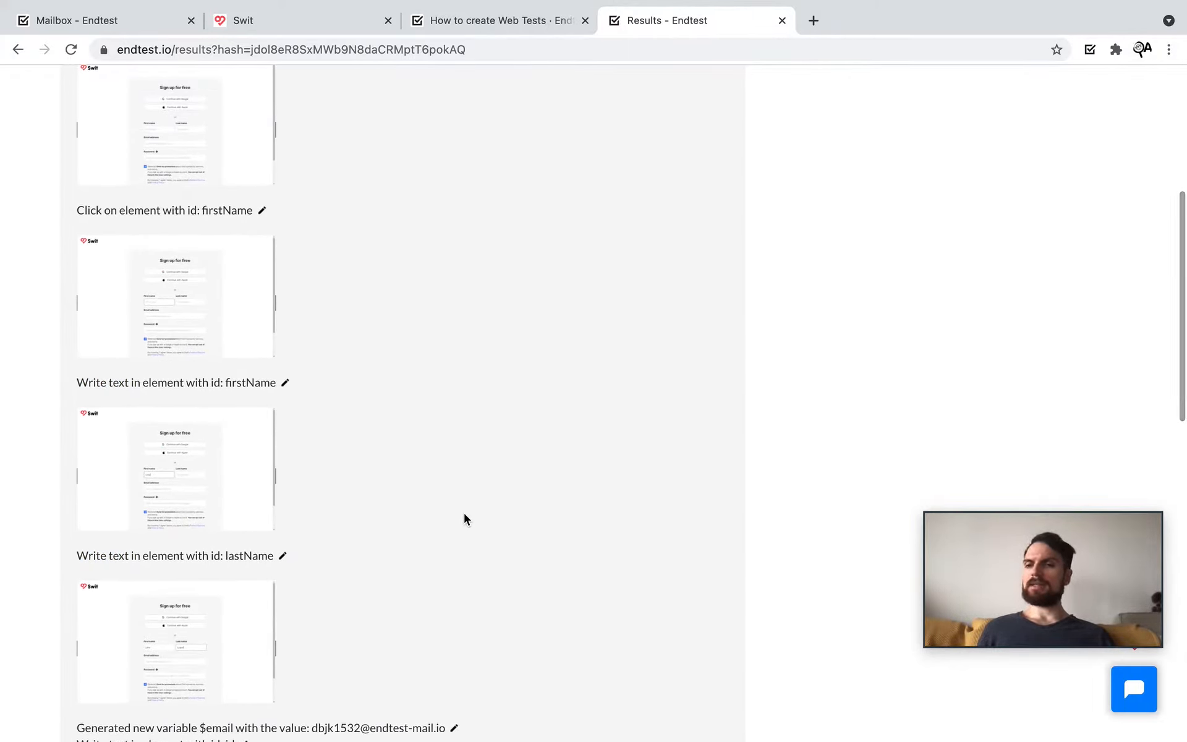
drag(76, 555, 257, 556)
click(393, 555)
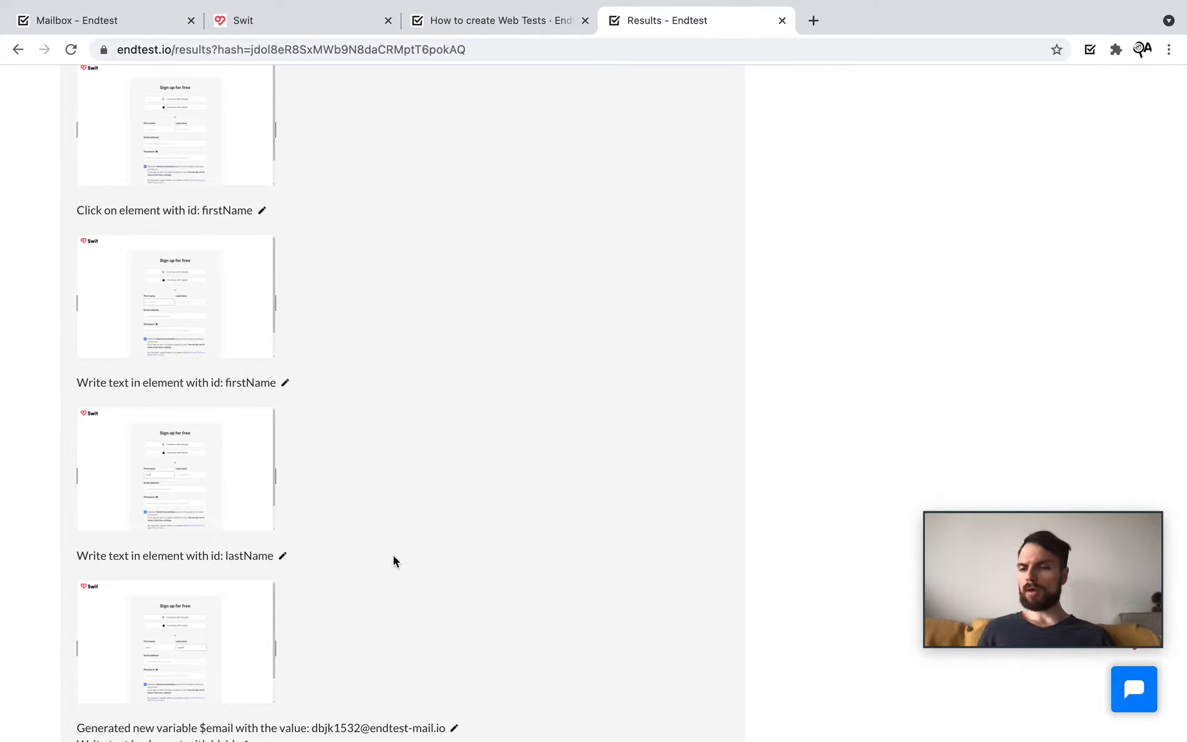
click(283, 557)
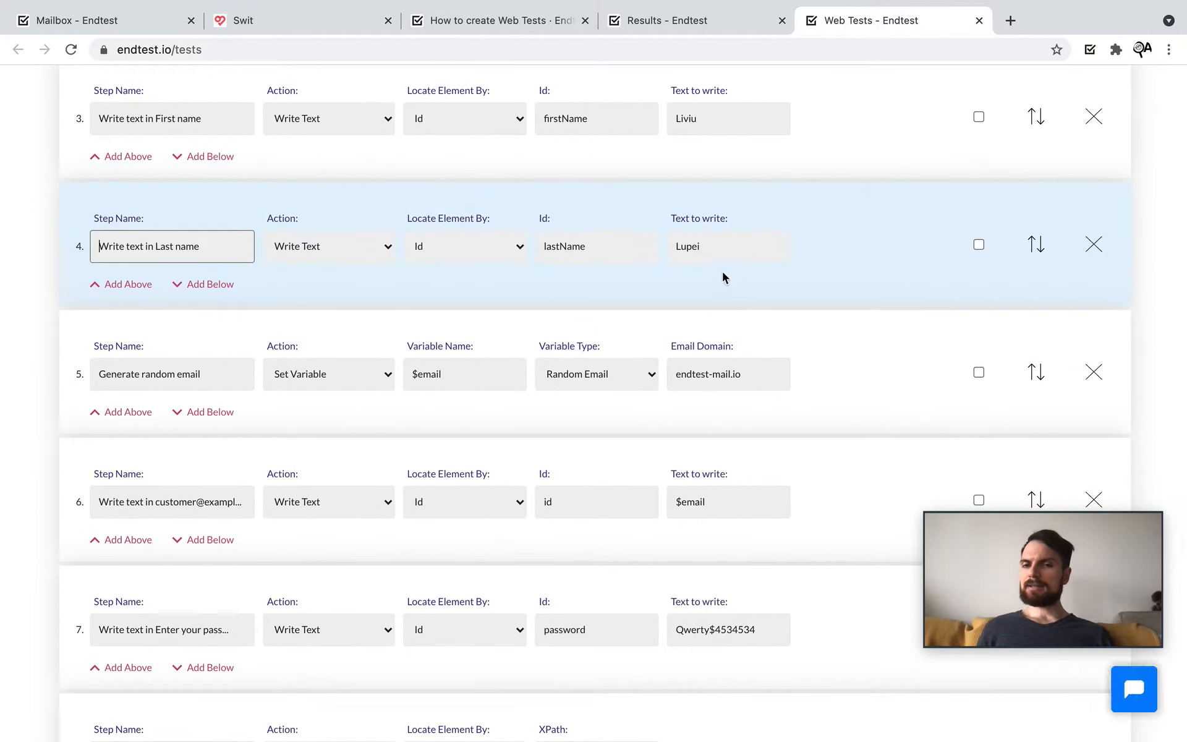
Step: Focus step 4's Text to write value, then close the editor tab to get back to the run logs
click(699, 246)
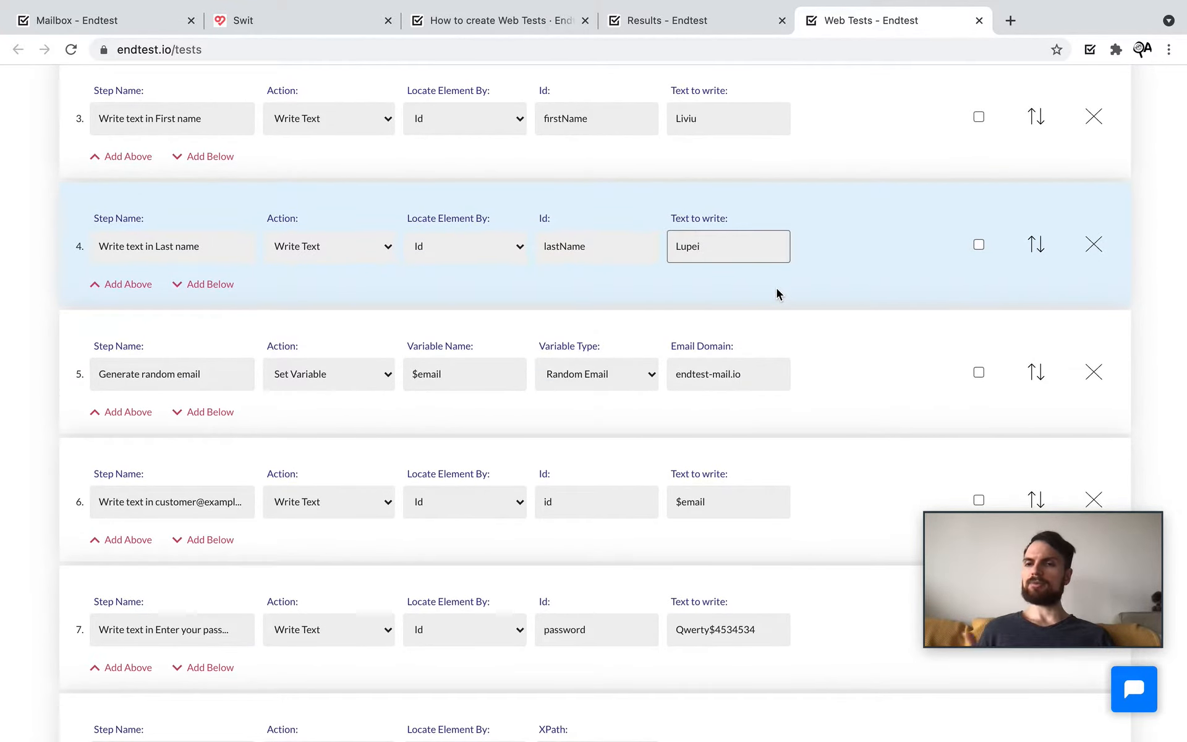
click(978, 23)
Step: View the final step's screenshot at full size, then close it
scroll(394, 391, down, 6)
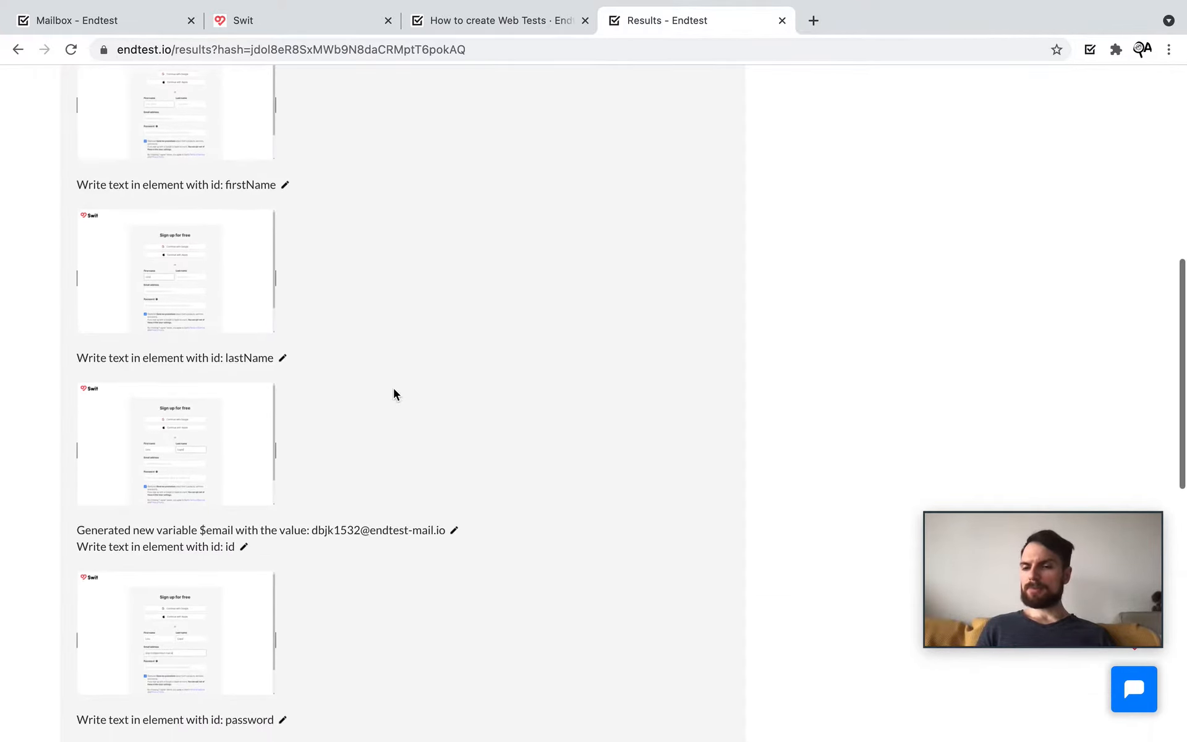
scroll(393, 390, down, 3)
scroll(394, 389, up, 1)
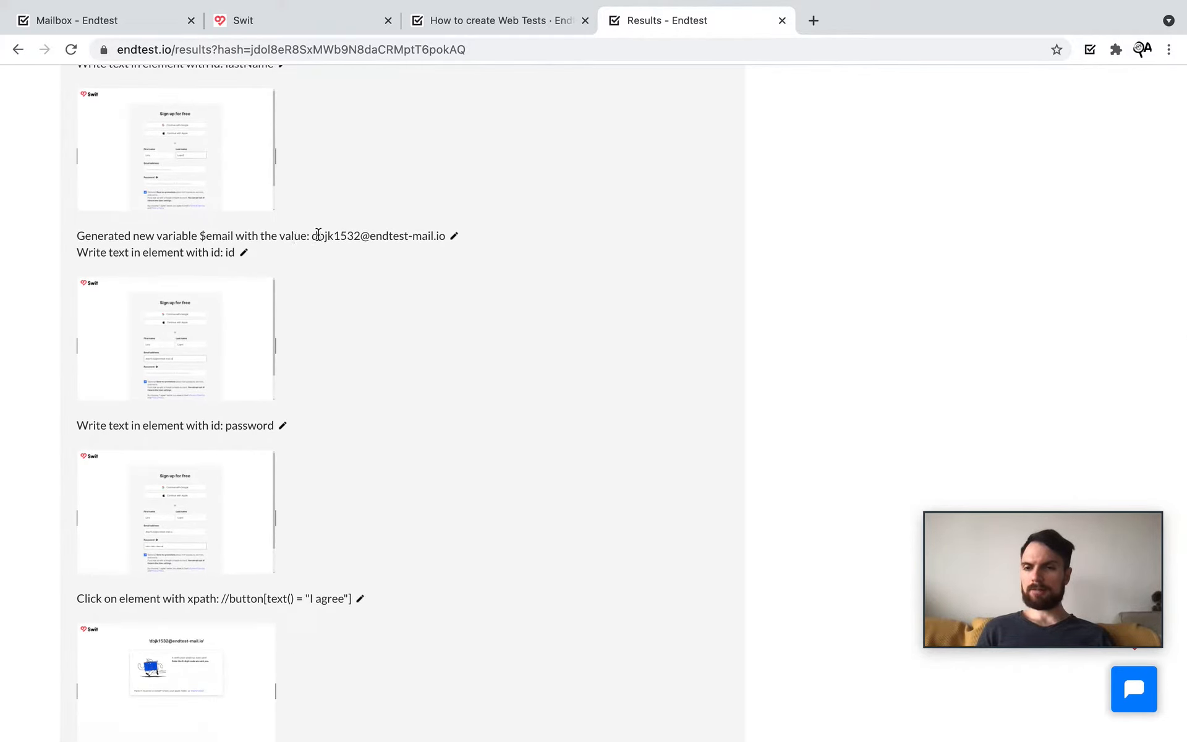
drag(313, 235, 446, 236)
scroll(353, 404, down, 7)
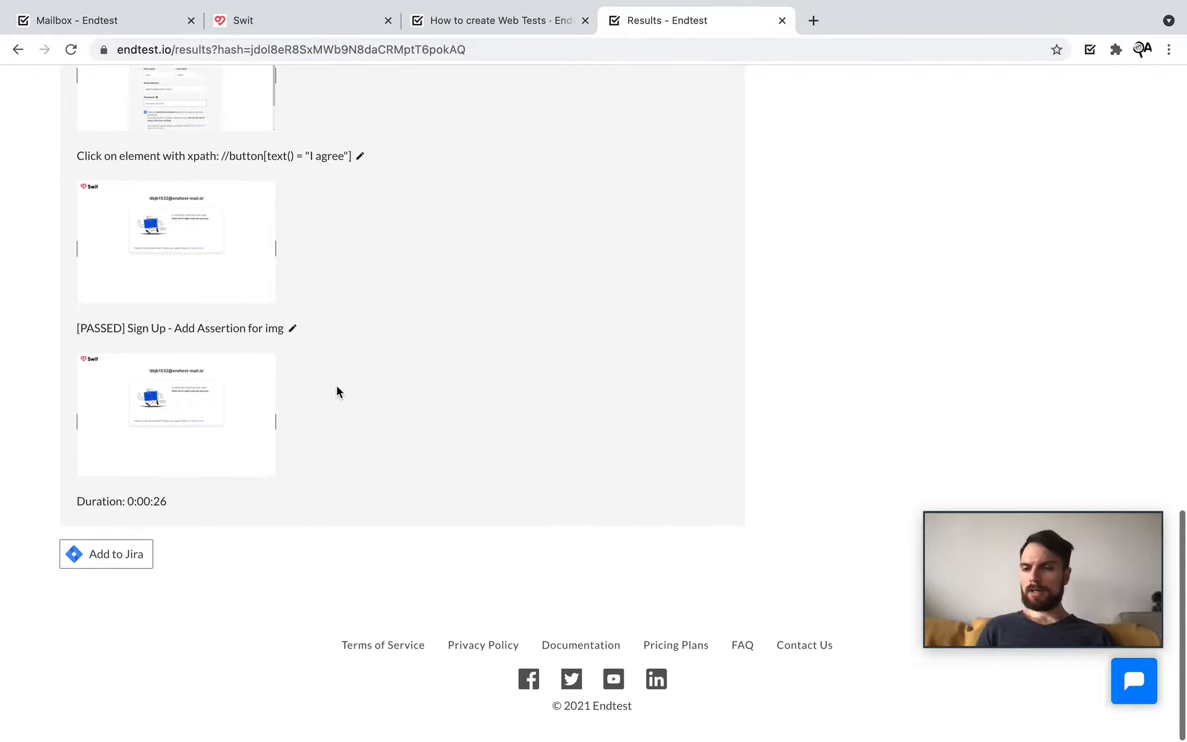
click(198, 421)
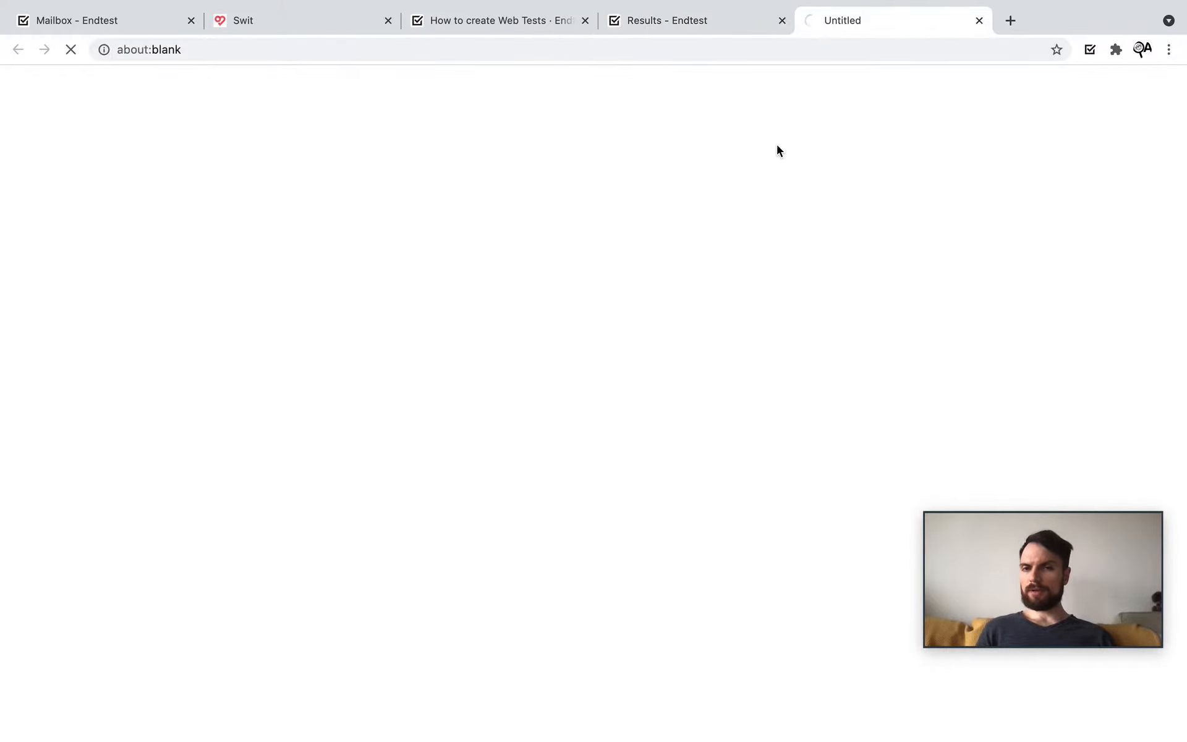
click(979, 21)
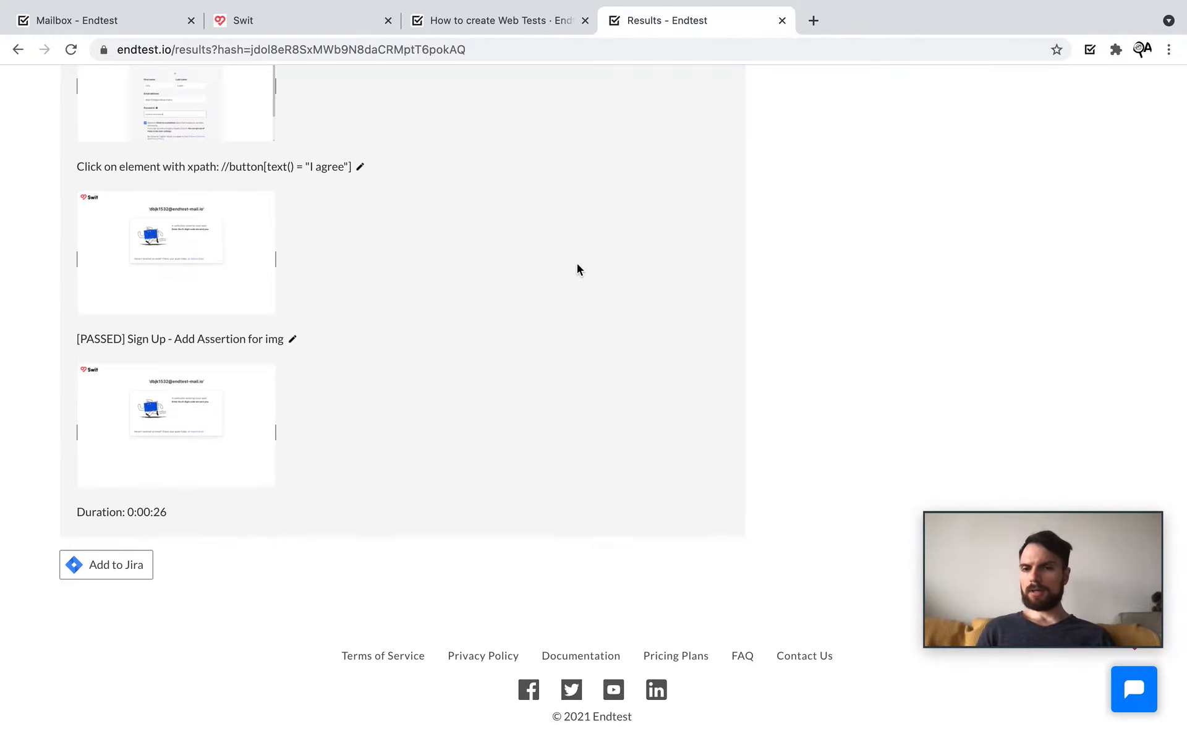
Step: Browse all of the run's screenshots and play its recorded video
scroll(577, 263, up, 15)
click(409, 276)
scroll(460, 538, down, 3)
scroll(460, 537, up, 5)
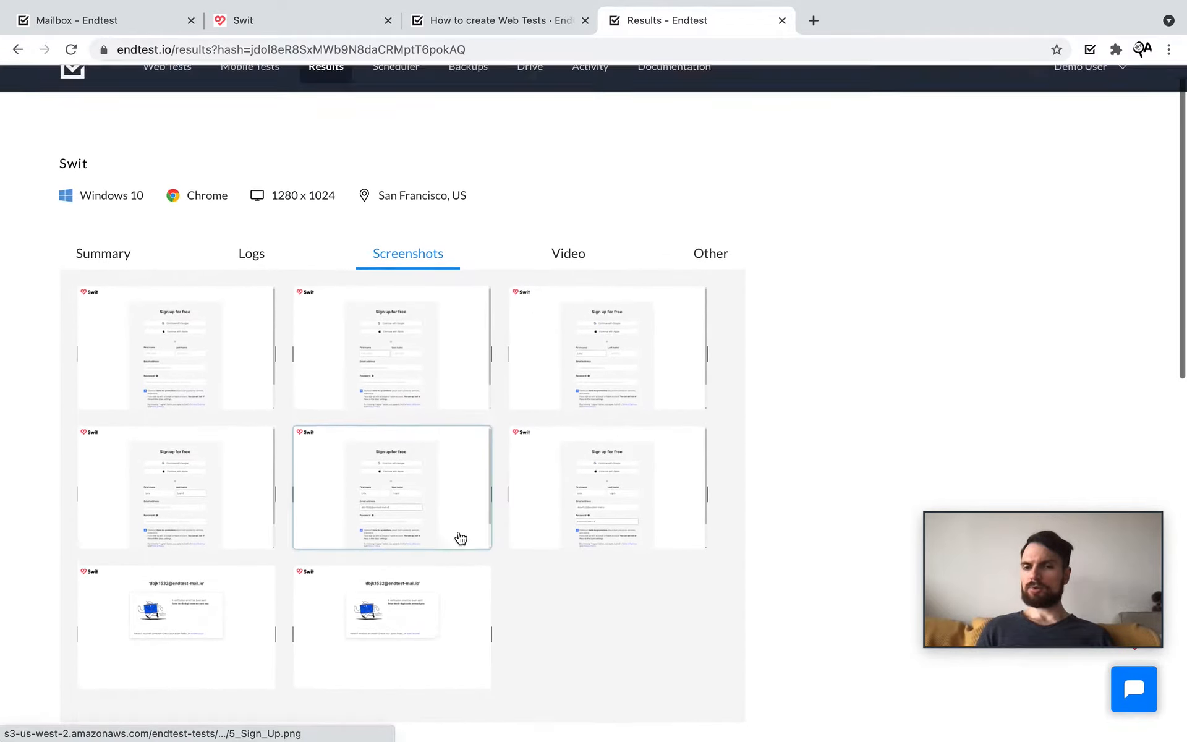
click(572, 296)
scroll(247, 488, down, 2)
click(96, 618)
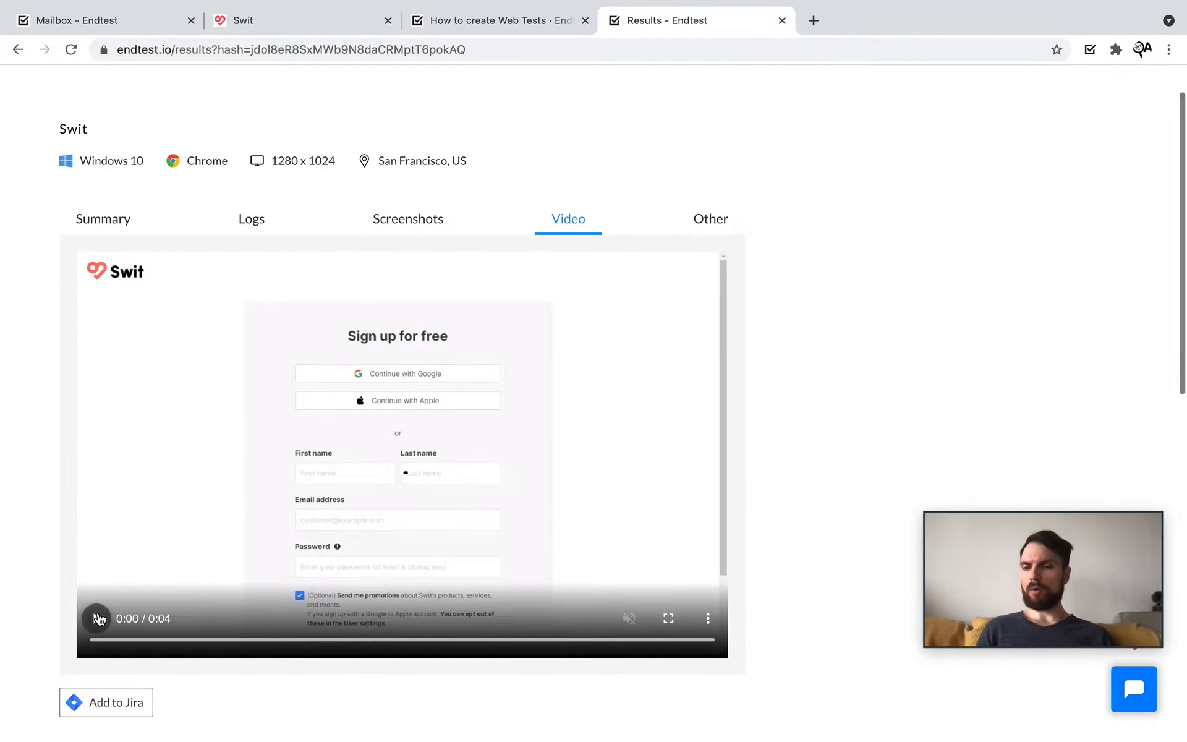
scroll(361, 443, up, 2)
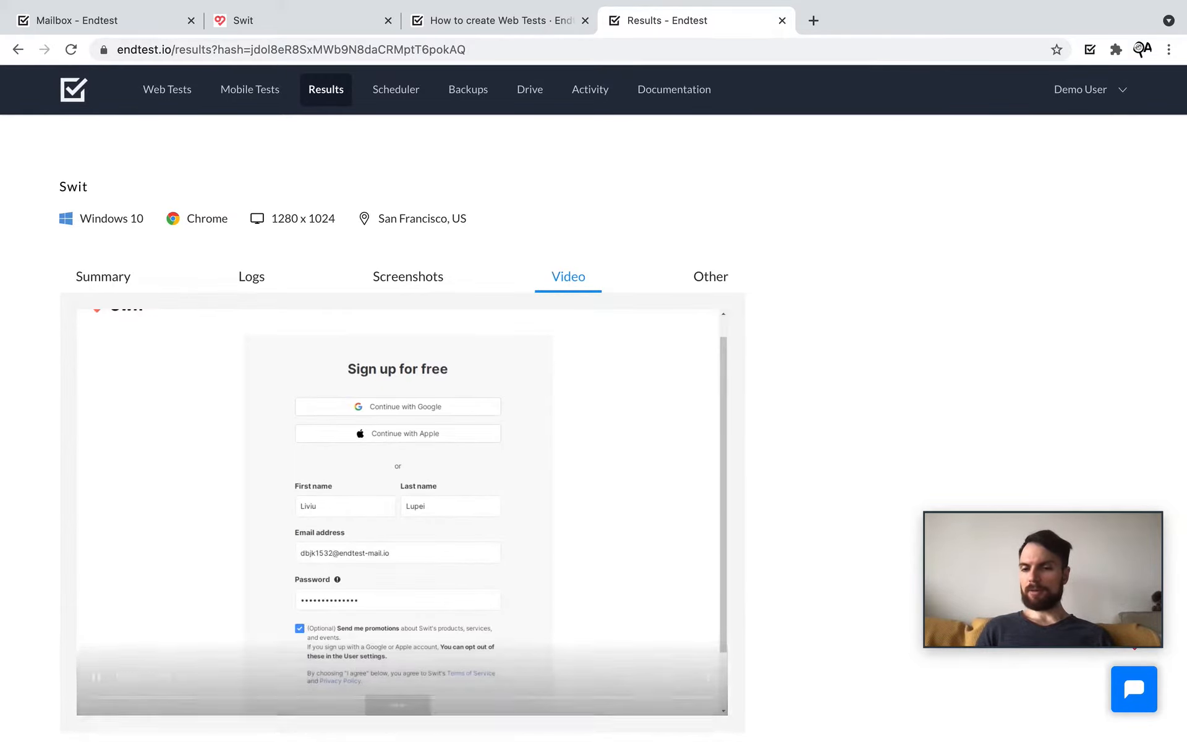
Step: Open Browser_Logs.txt from the Other files, close it, and go back to the Summary
click(710, 279)
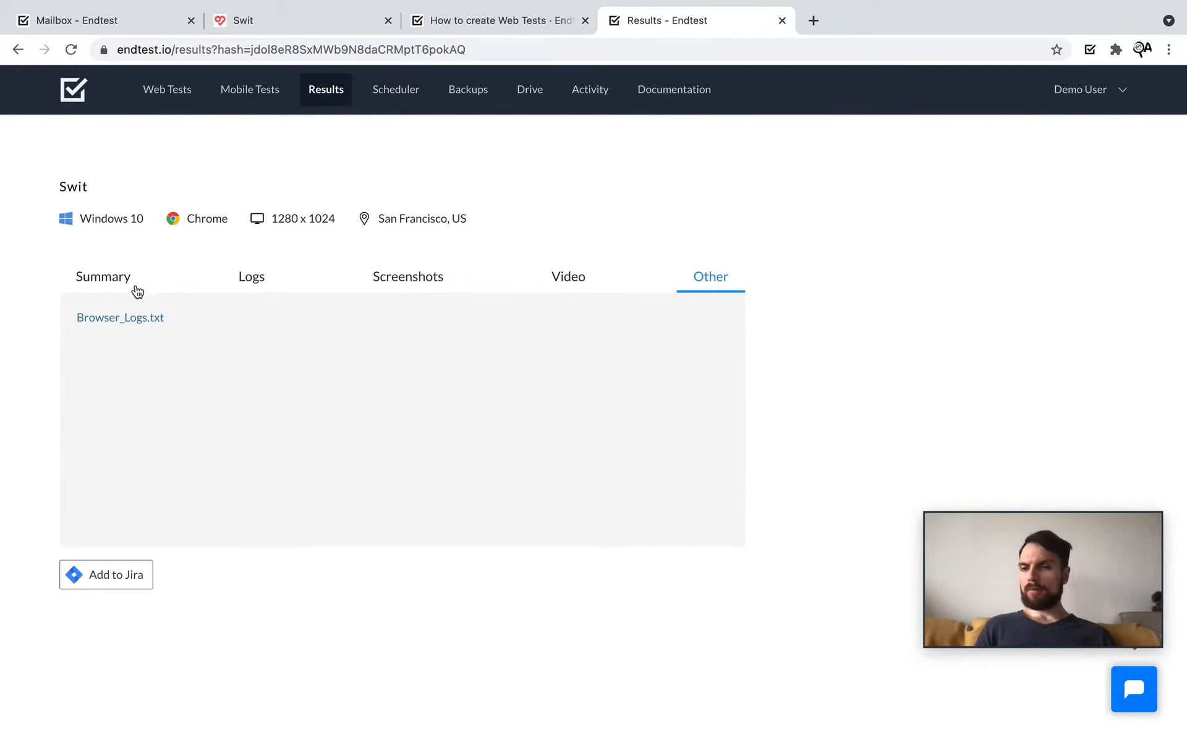
click(124, 317)
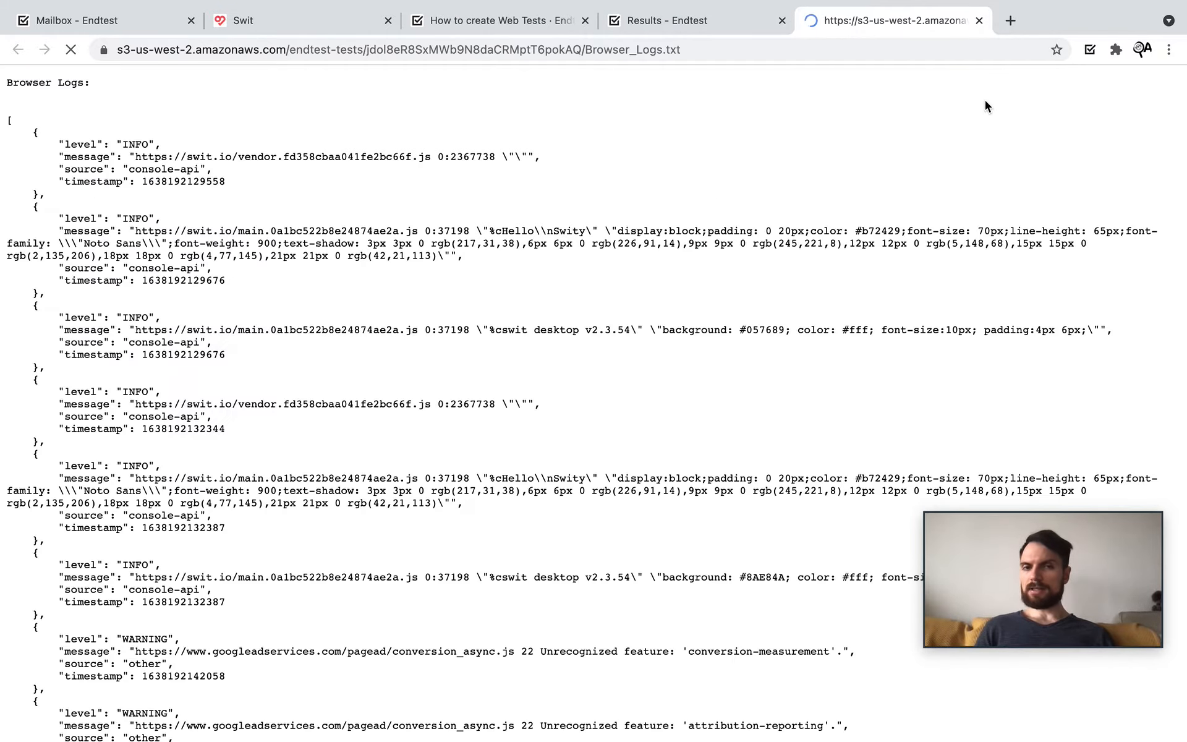
click(979, 21)
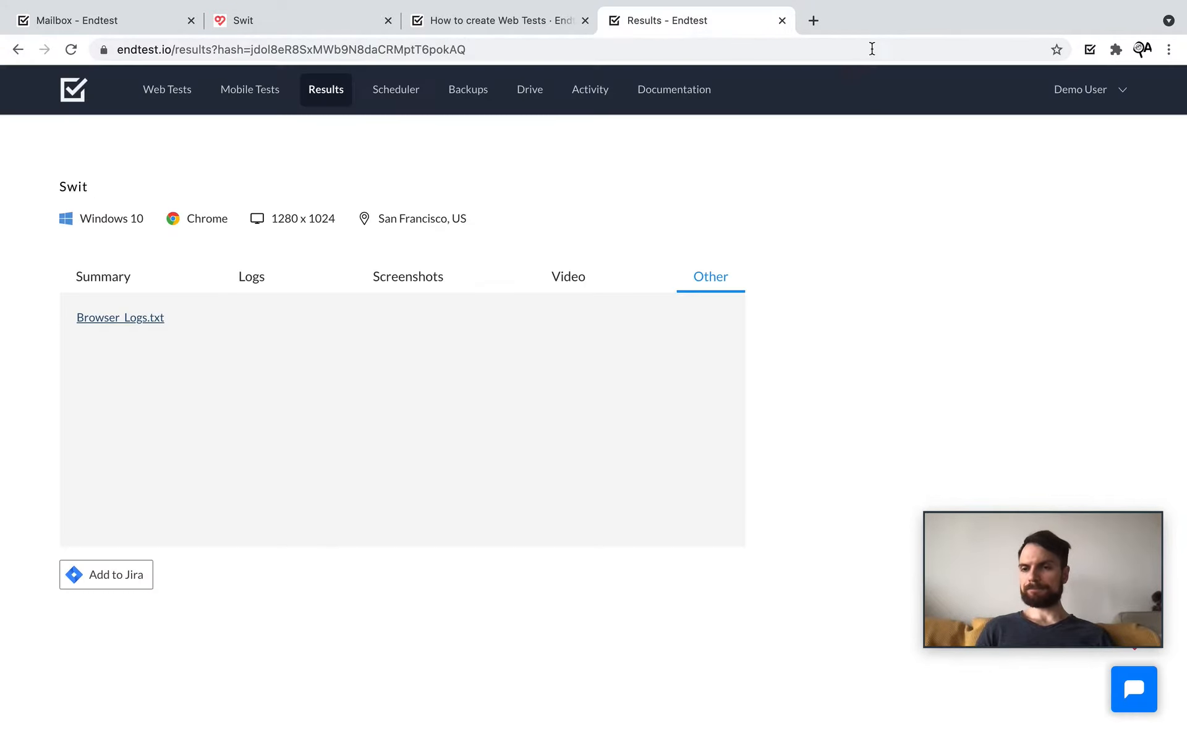
click(99, 295)
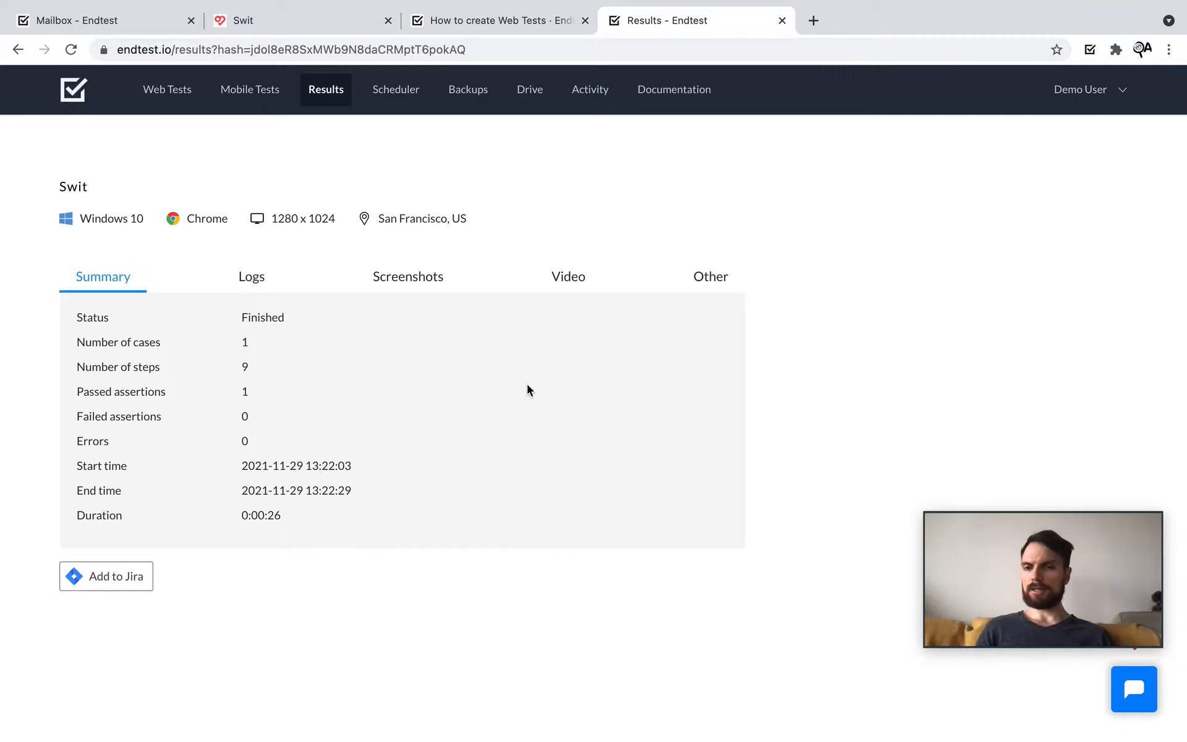
key(ctrl+Right)
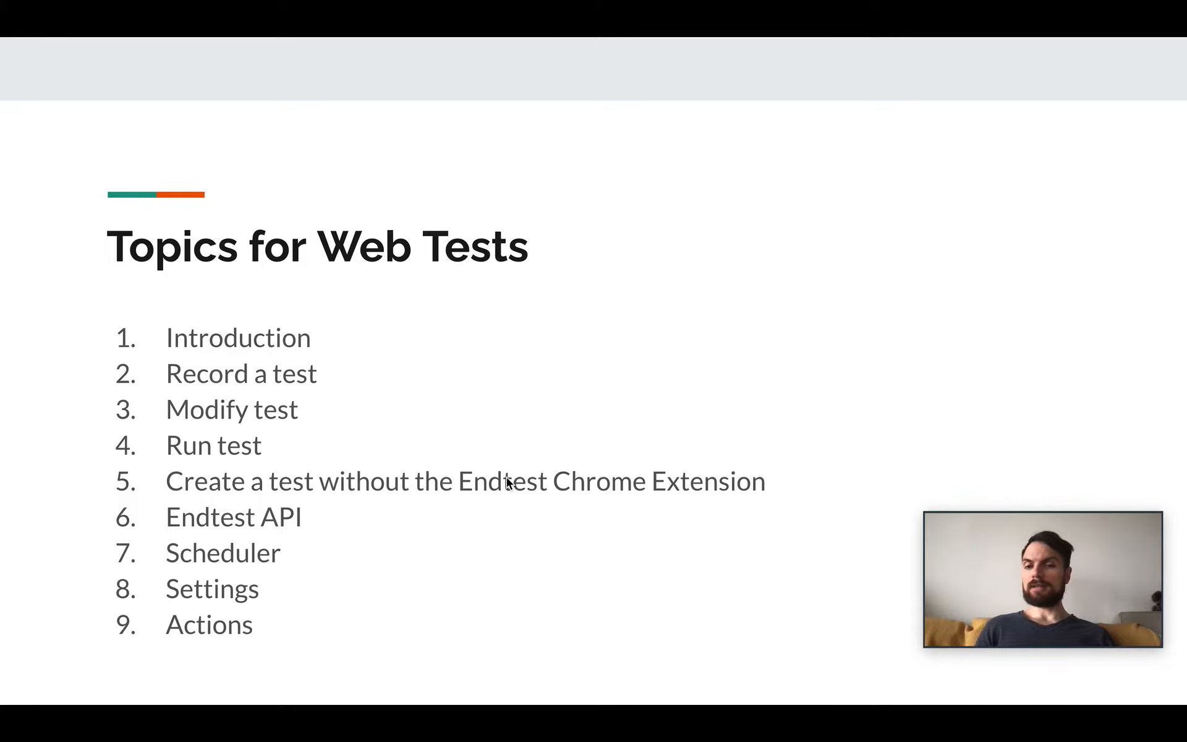
Step: Come back from the slides to the results and go to the Web Tests suites list
key(ctrl+Left)
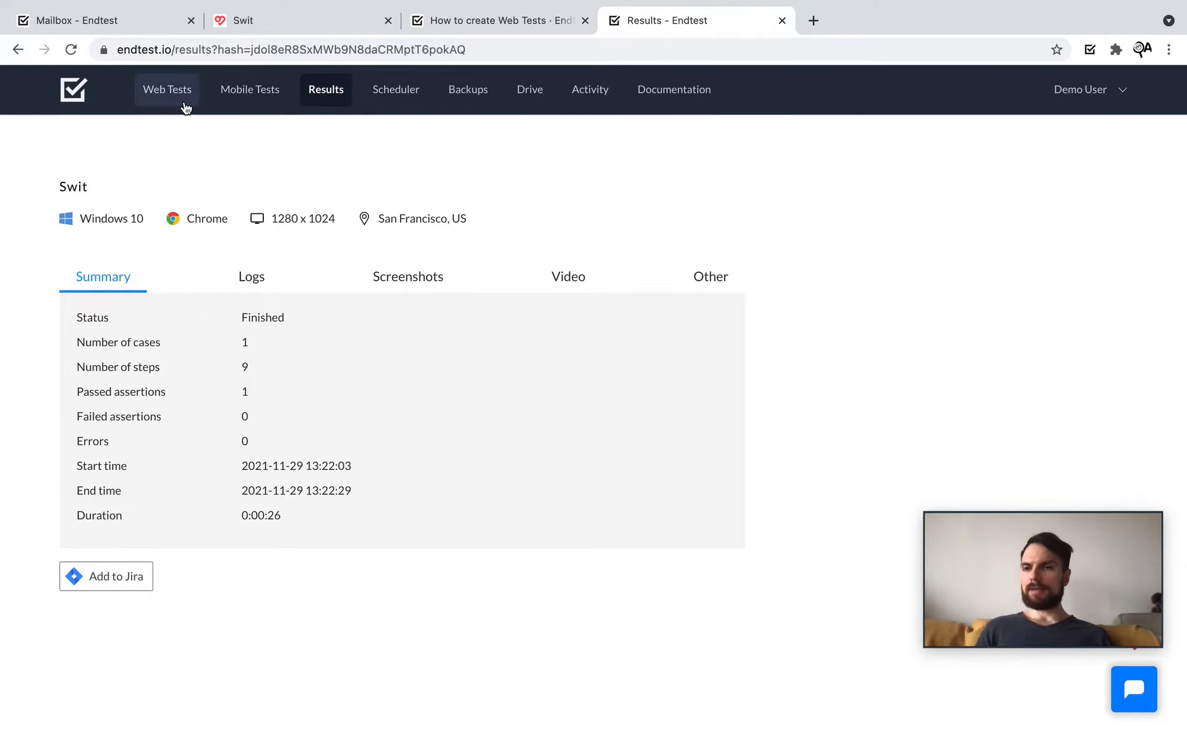
click(167, 89)
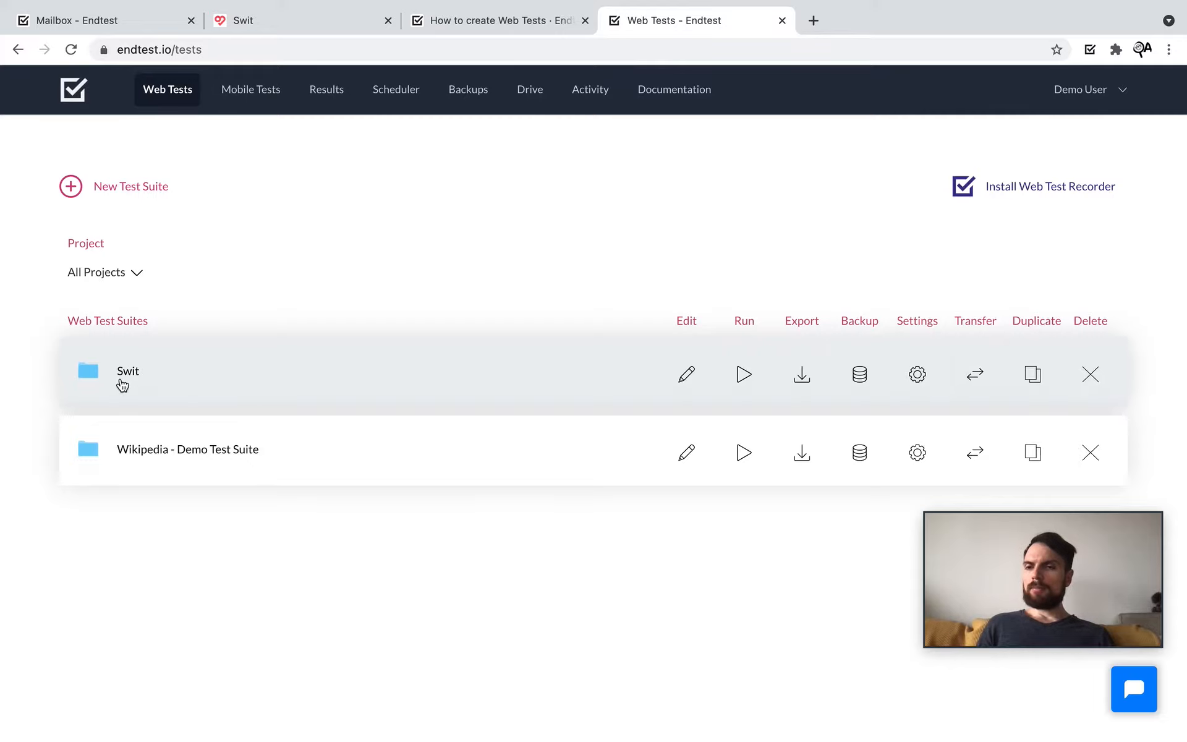
Step: Open the Swit suite and check the Swit confirmation email's verification code in the test mailbox
click(121, 383)
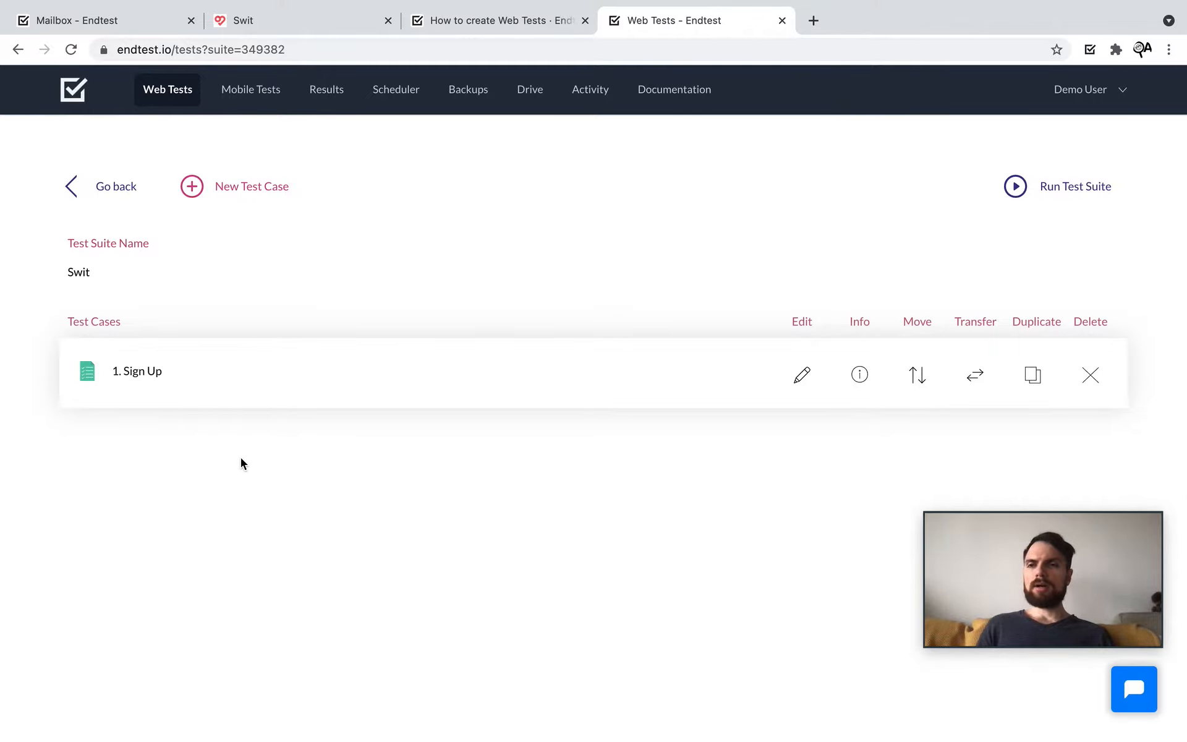
click(123, 21)
click(389, 139)
scroll(398, 486, down, 3)
drag(455, 429, 354, 427)
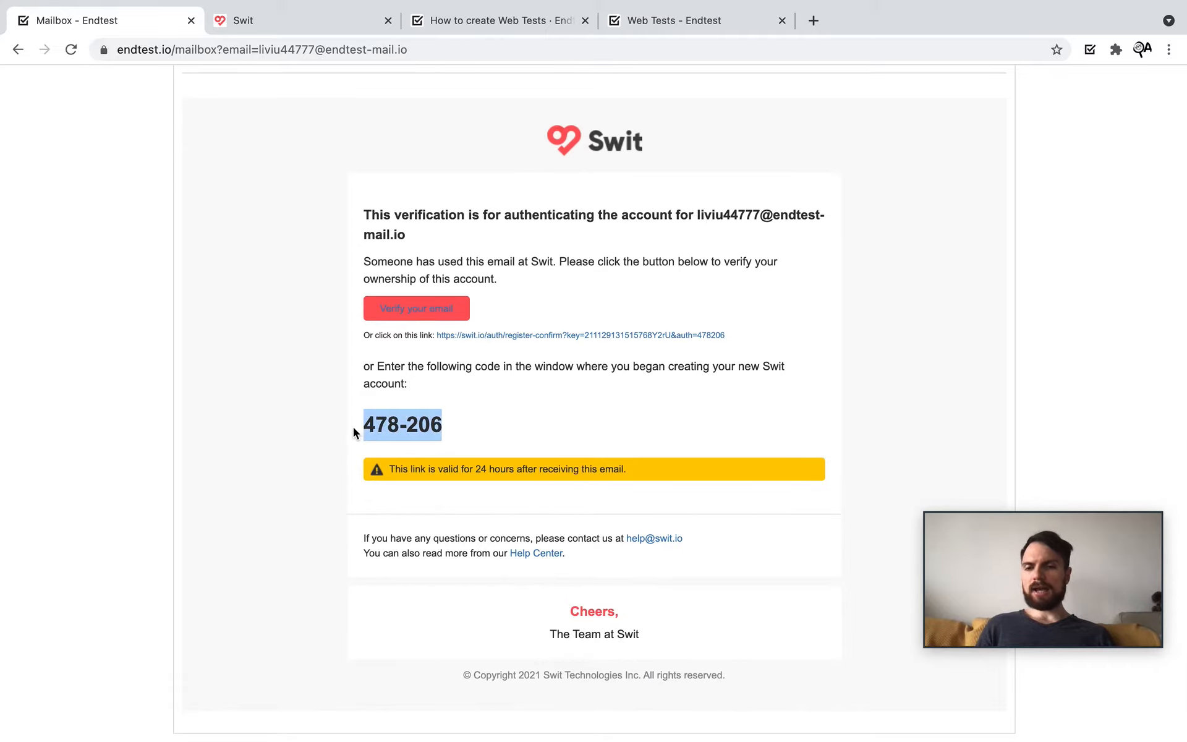
click(494, 422)
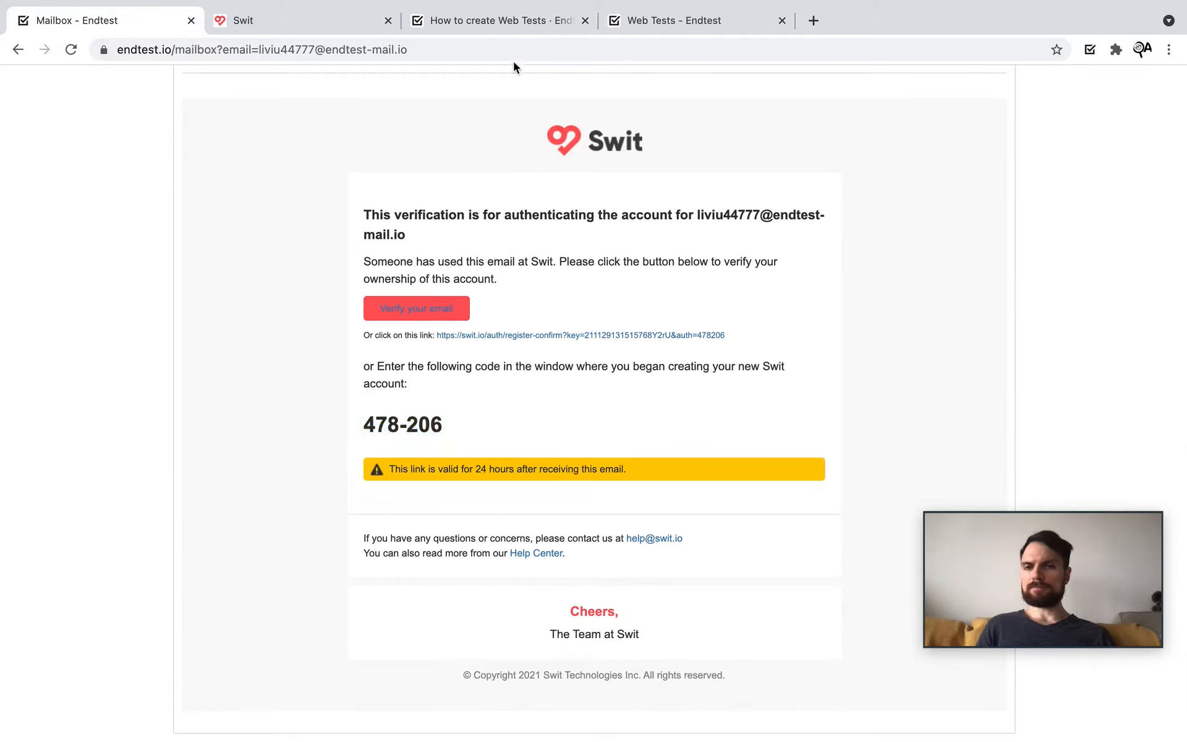
click(640, 28)
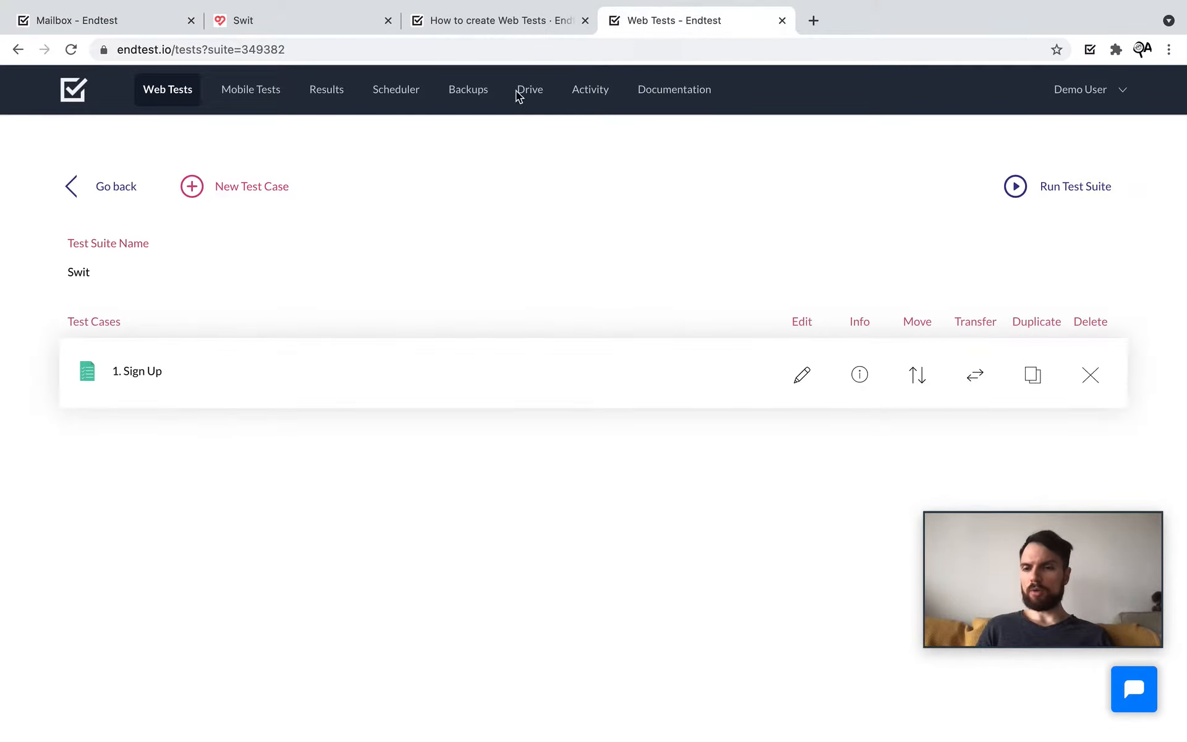
Step: Create a new test case named 'Check Email' in the Swit suite
click(252, 202)
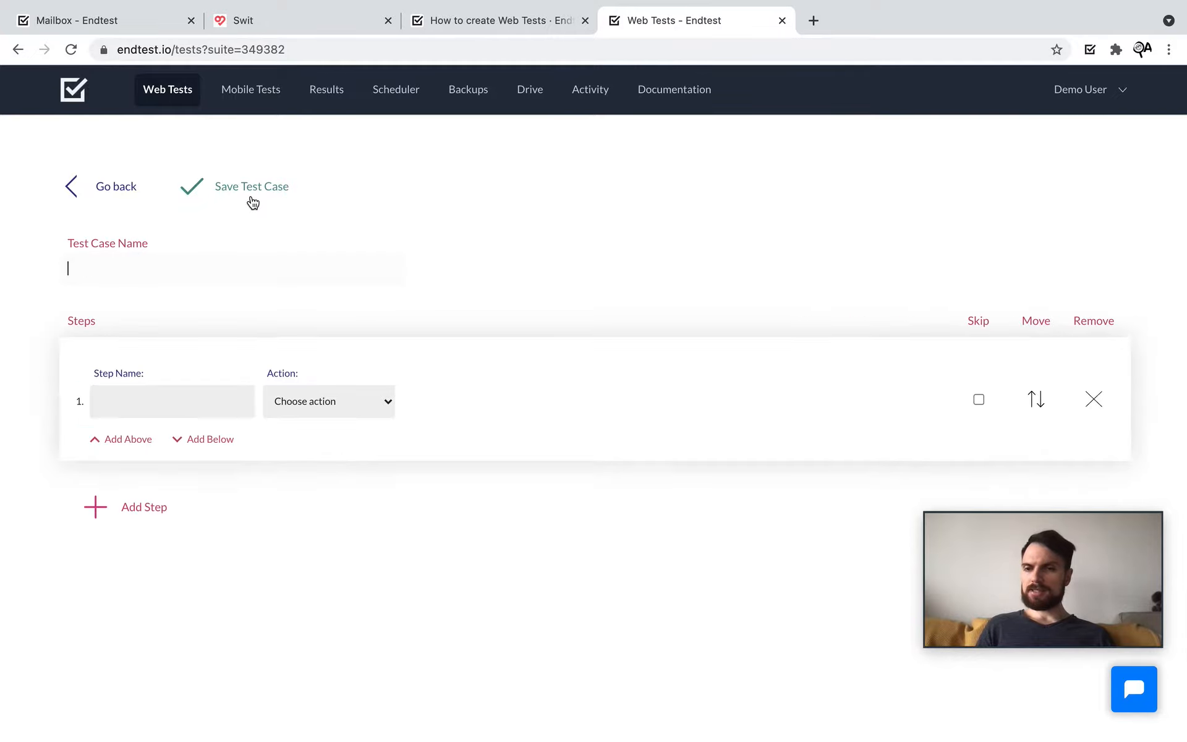
click(224, 263)
text(Check )
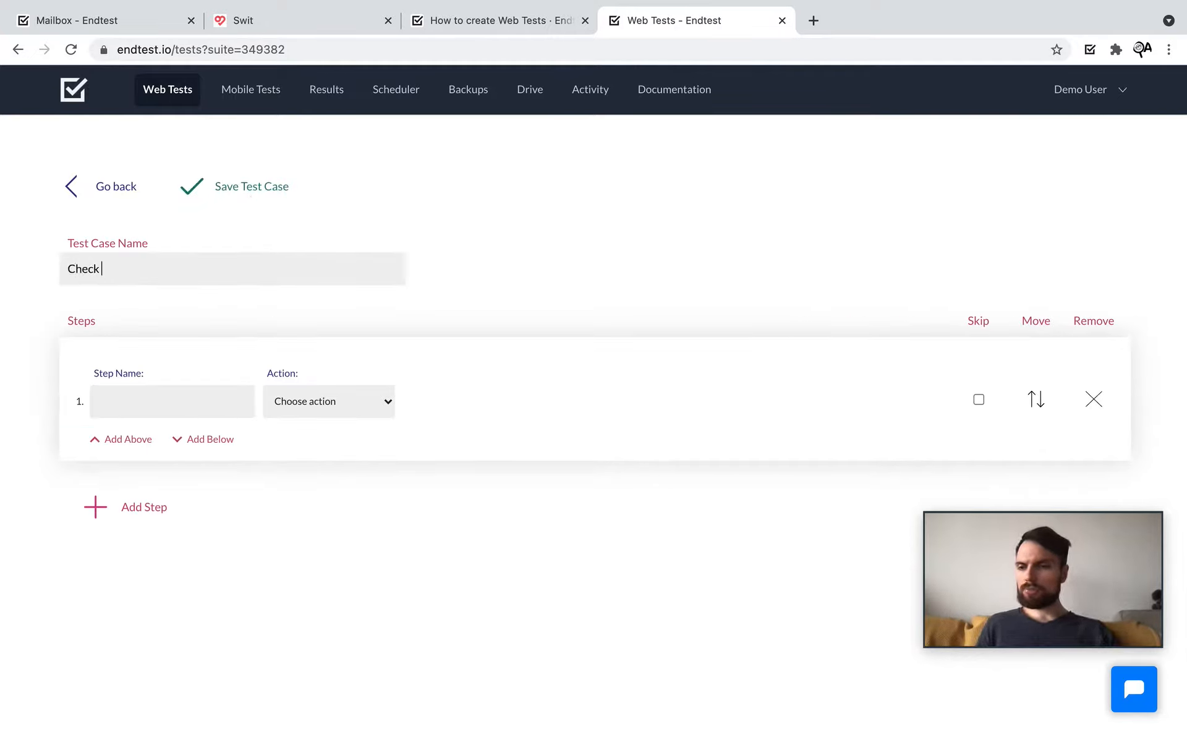
text(Email)
click(178, 393)
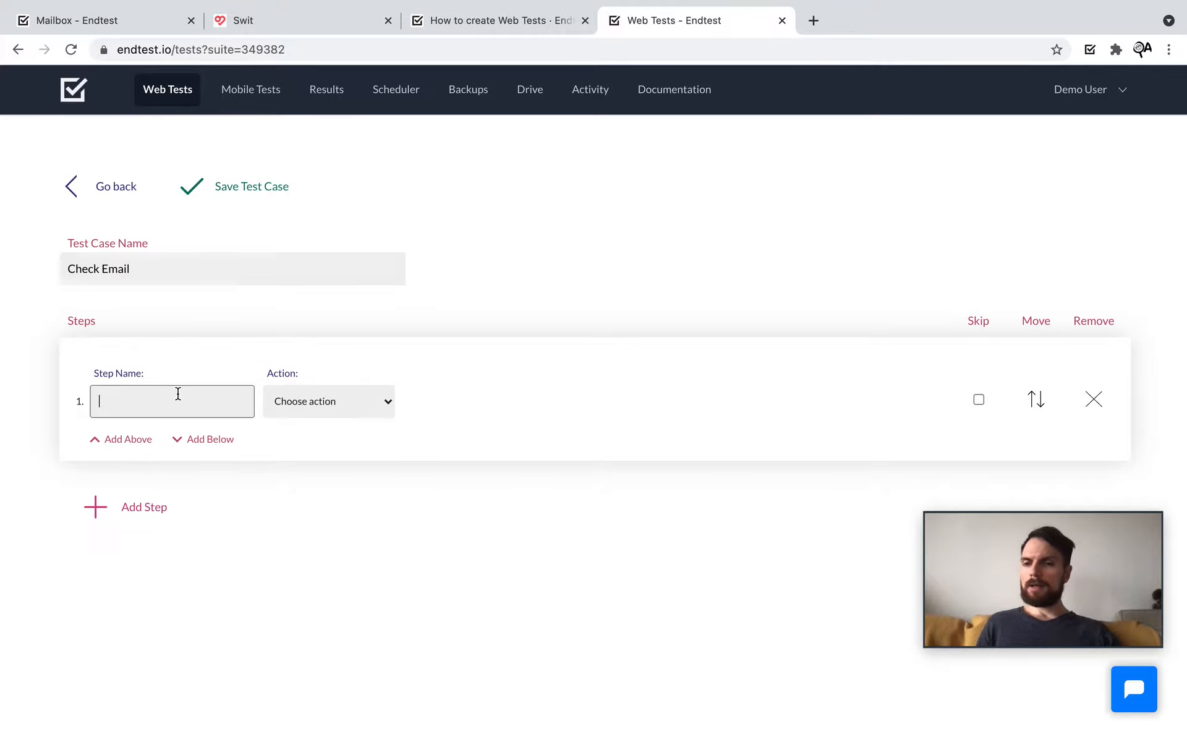
click(300, 529)
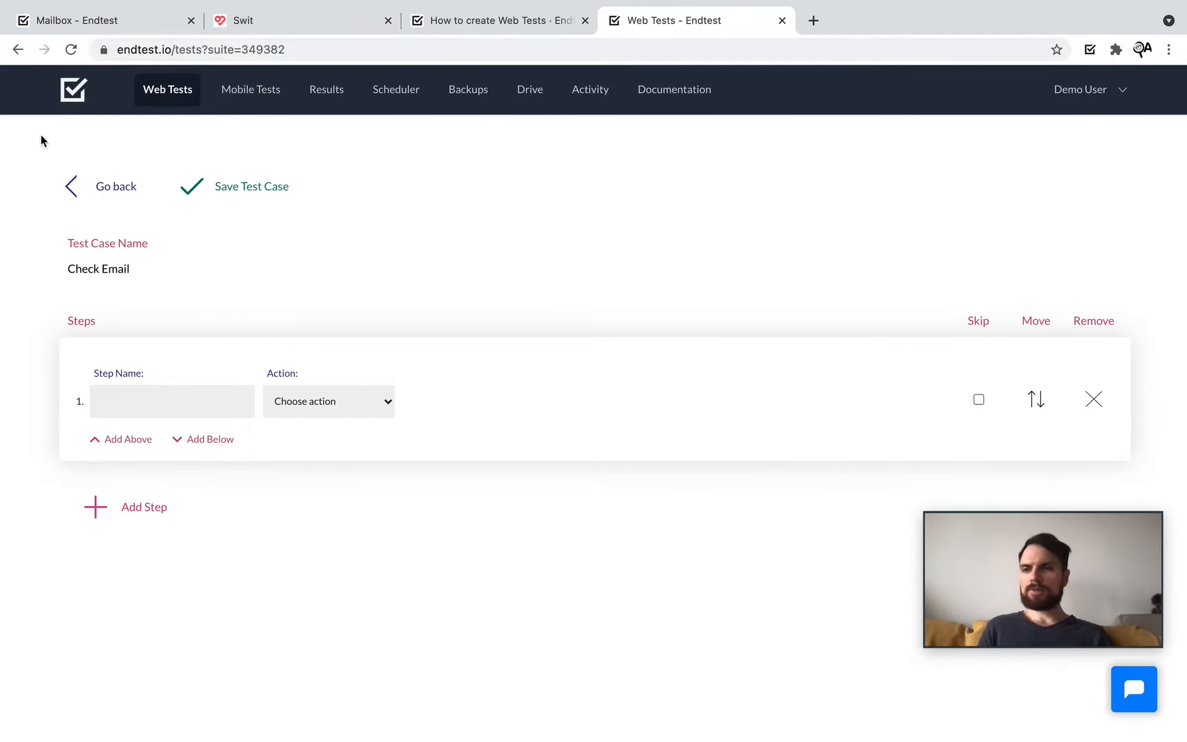
Step: Copy the Endtest Mailbox page address from the mailbox tab
click(68, 28)
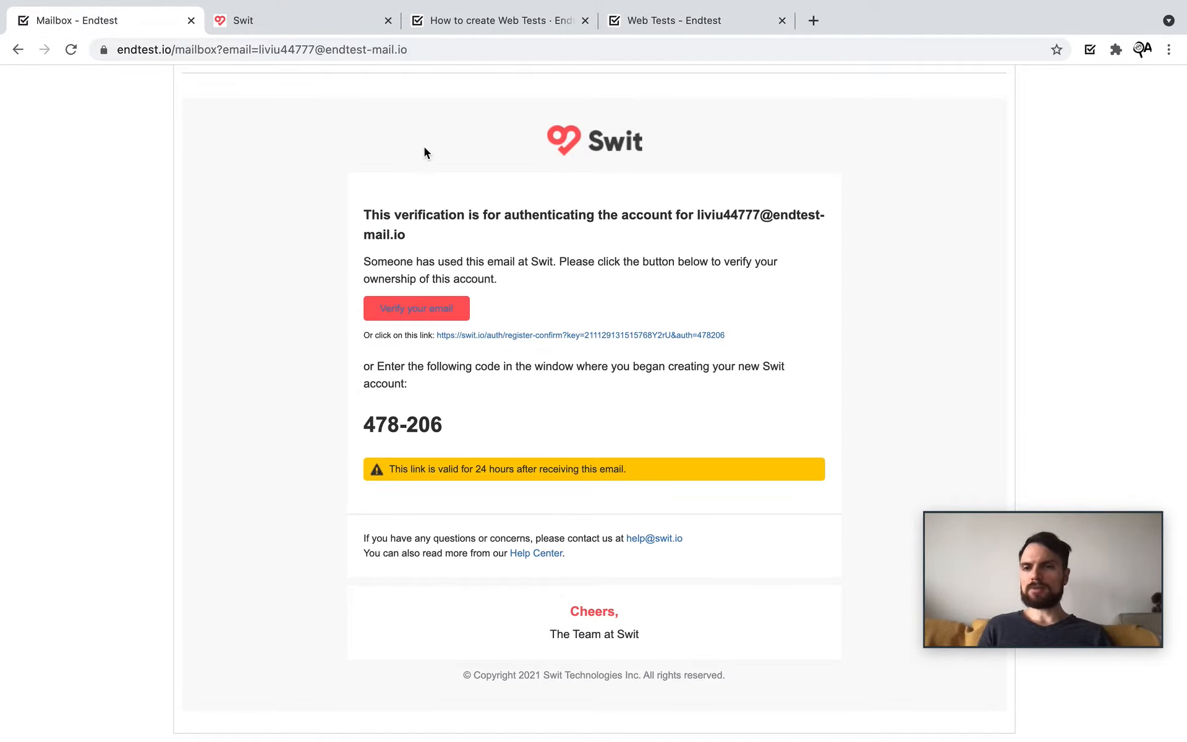
scroll(424, 147, up, 3)
click(394, 147)
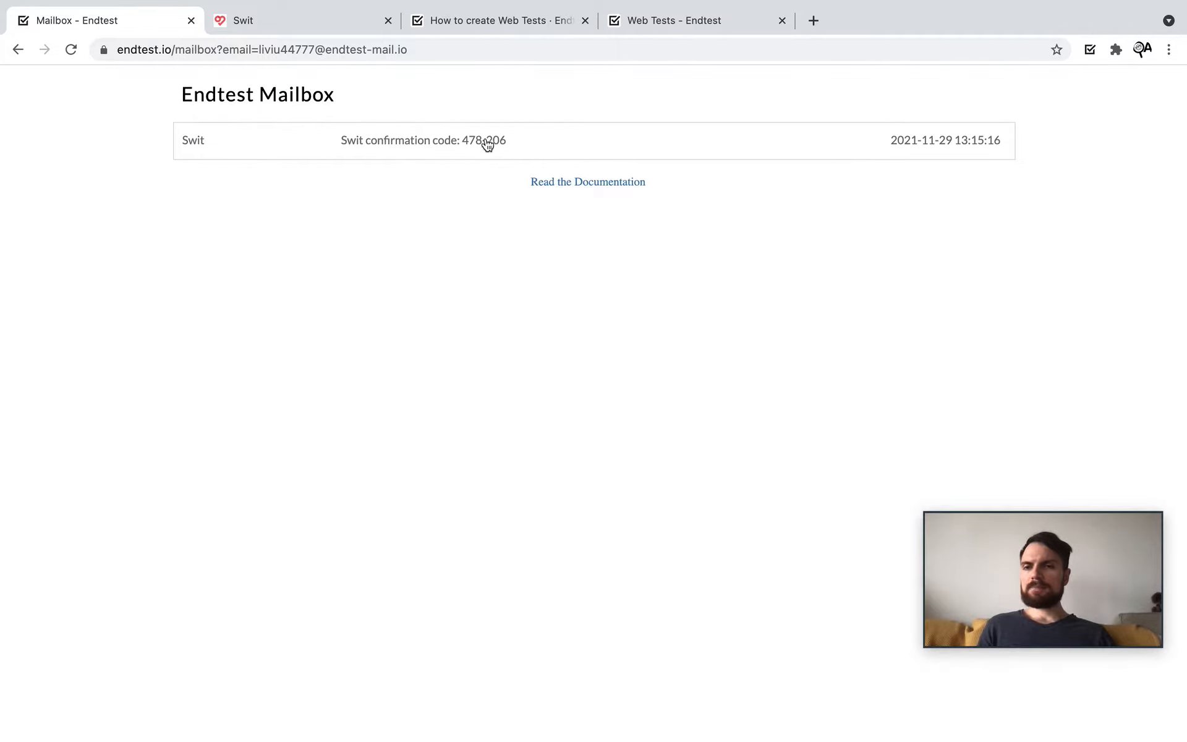
click(374, 52)
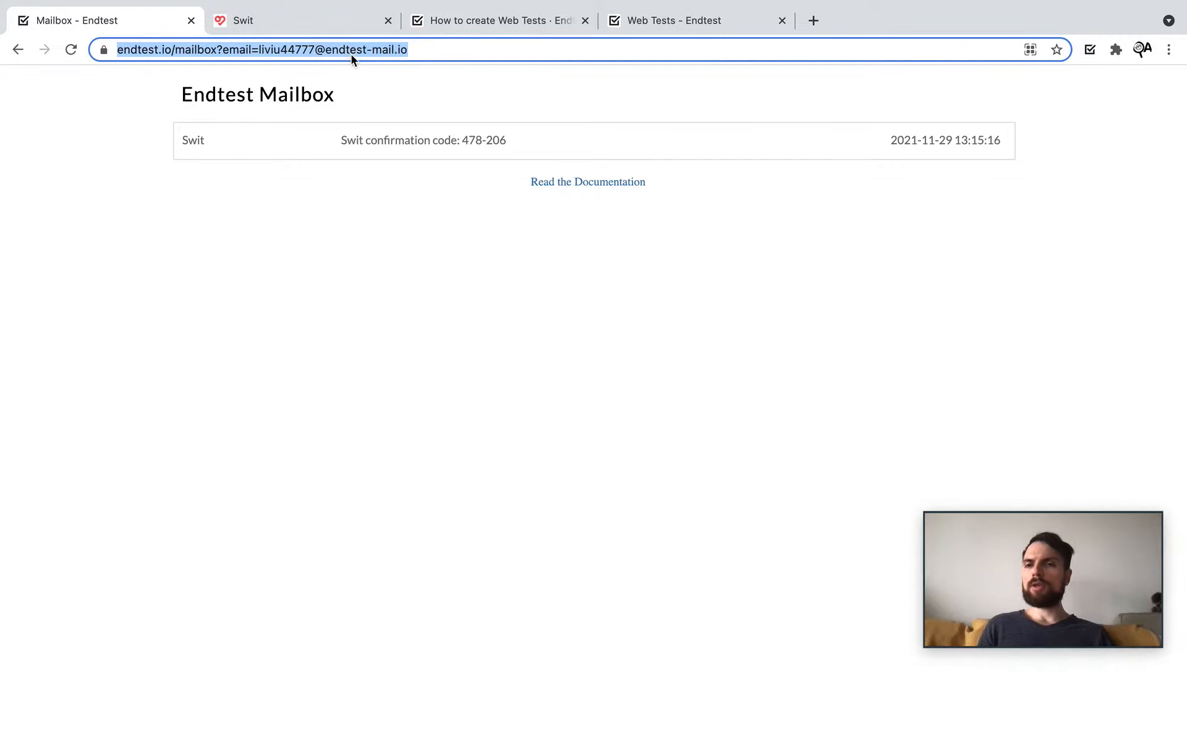
right_click(351, 55)
click(392, 162)
Step: Name step 1 'Go to Endtest Mailbox', set it to Go to URL, and paste the mailbox address
click(629, 20)
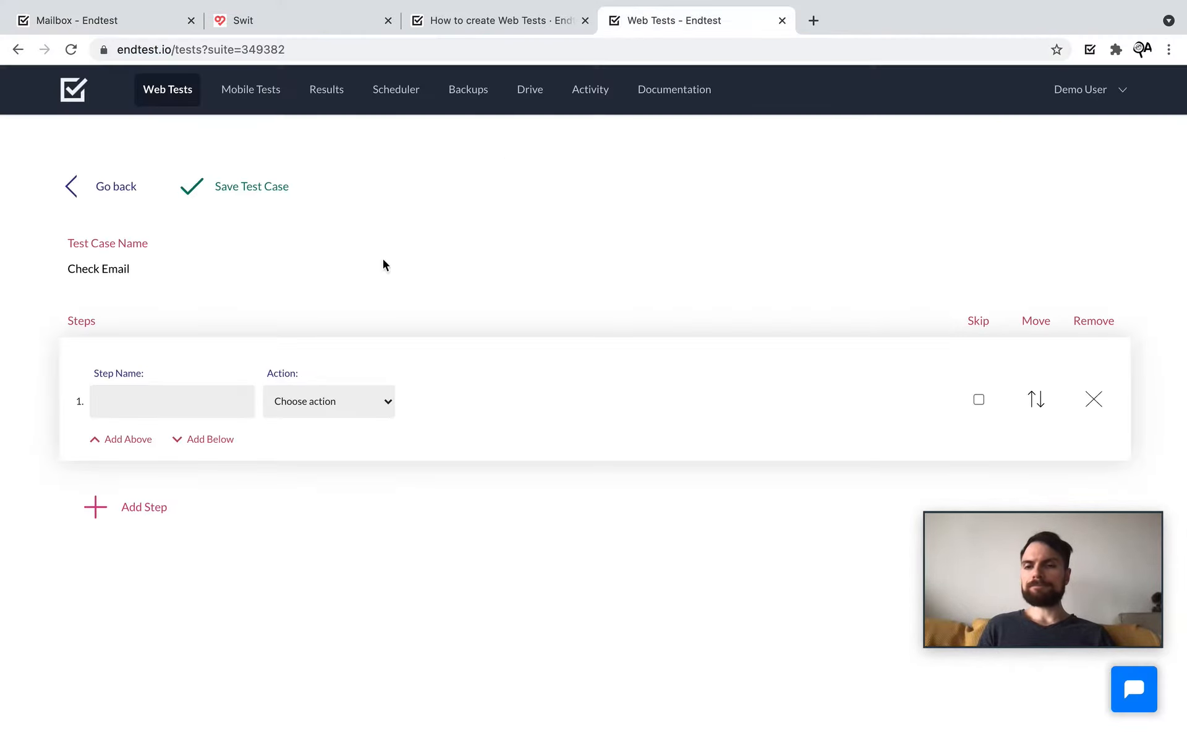
click(199, 400)
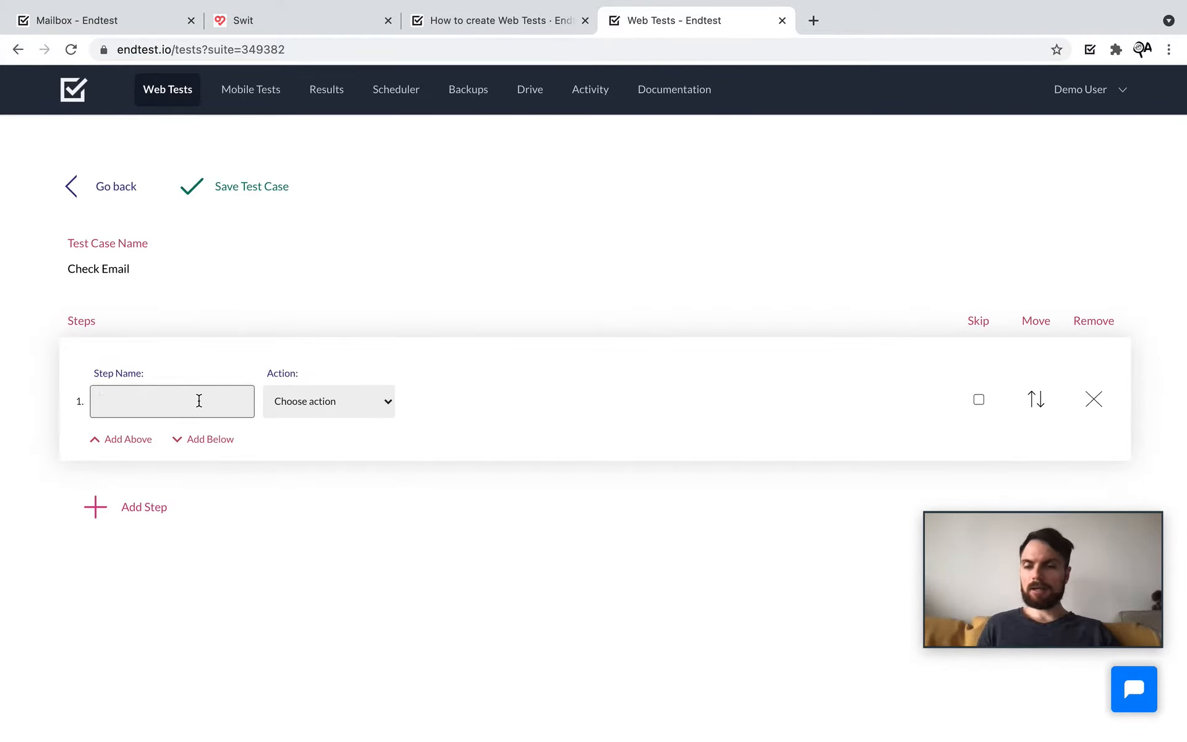
text(Go to Endte)
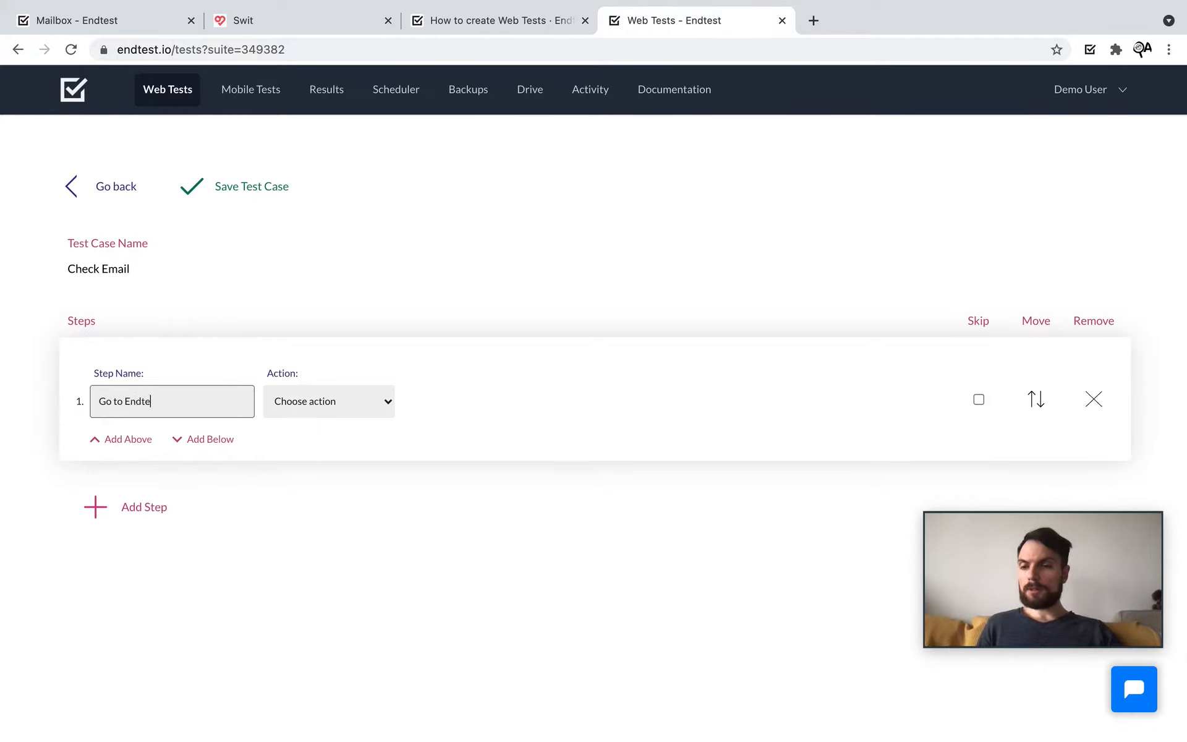
text(st Mailbox)
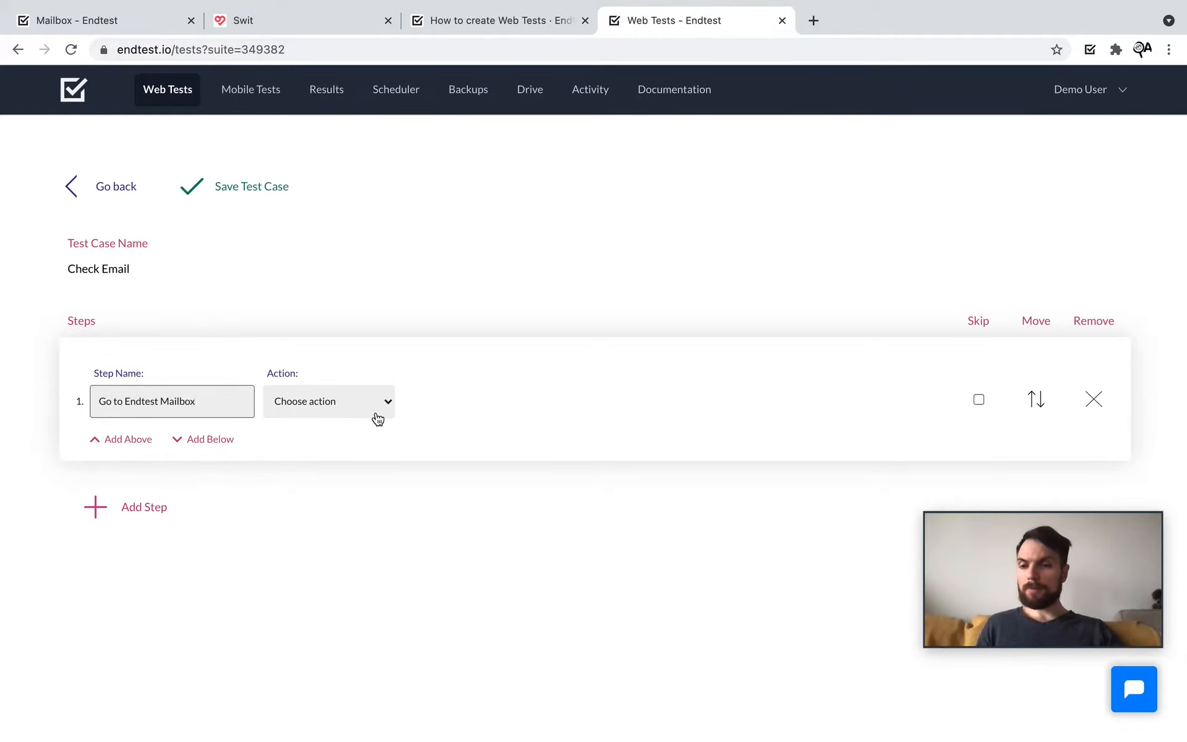
click(365, 415)
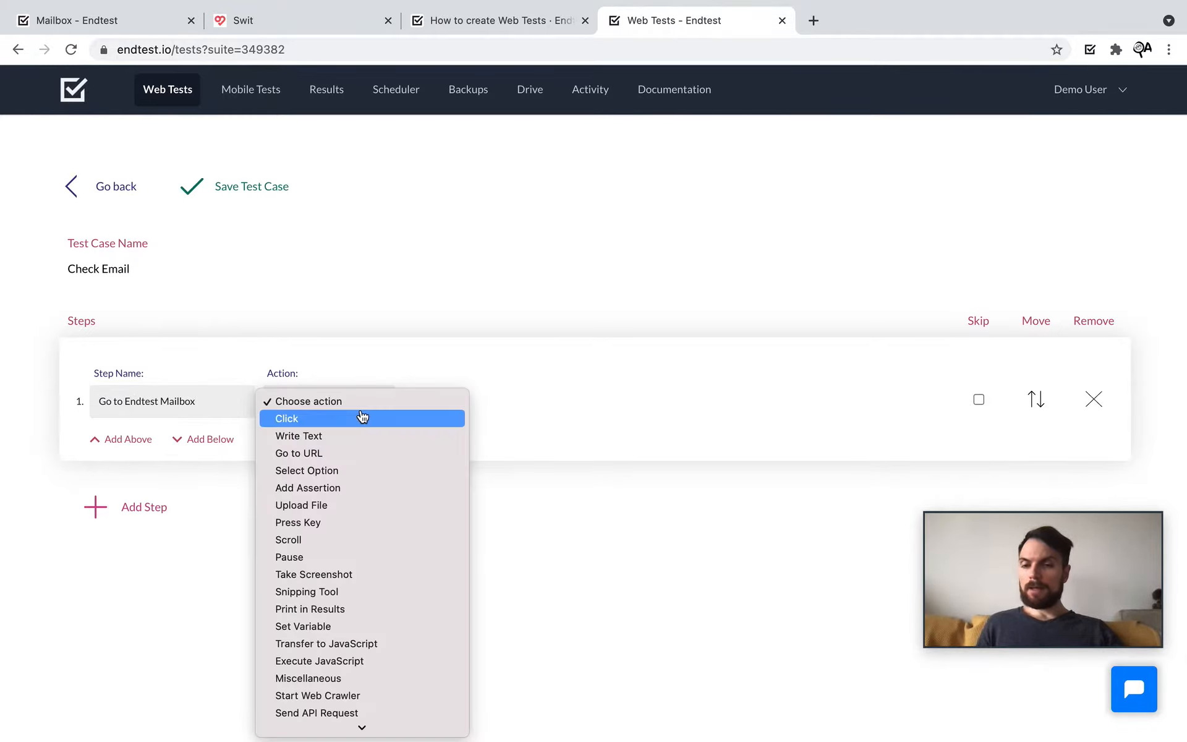
click(351, 459)
click(453, 399)
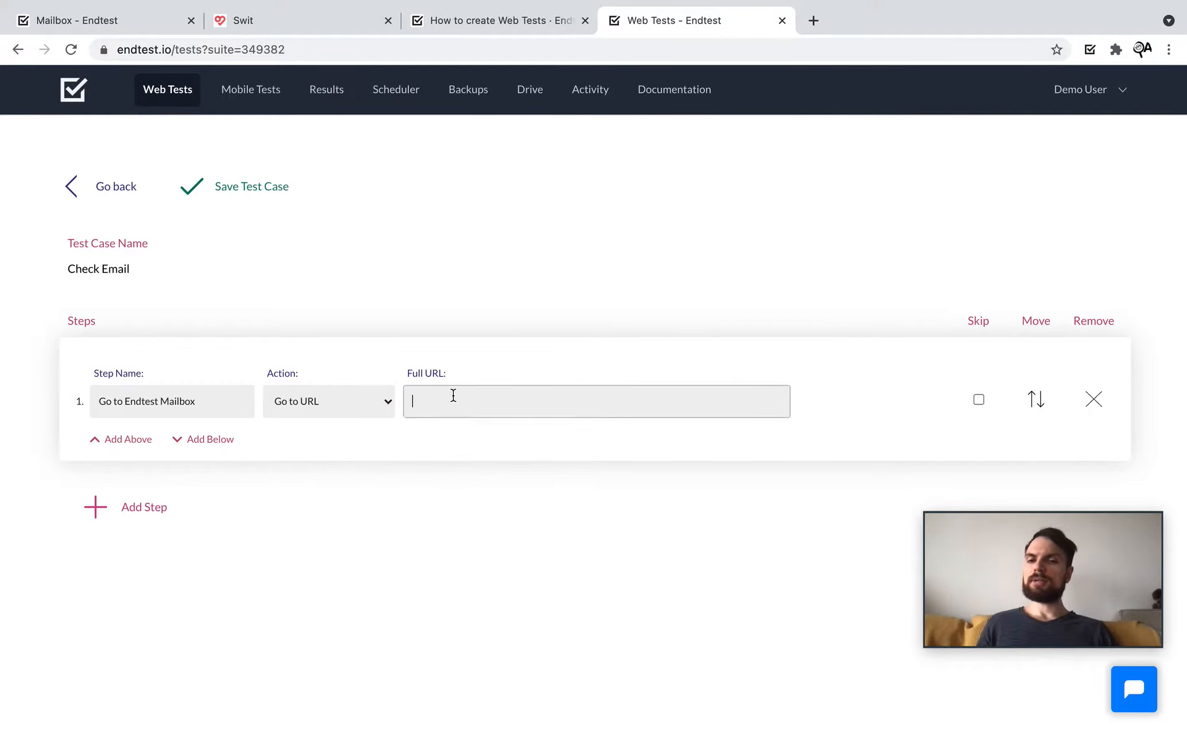
key(super+v)
click(514, 532)
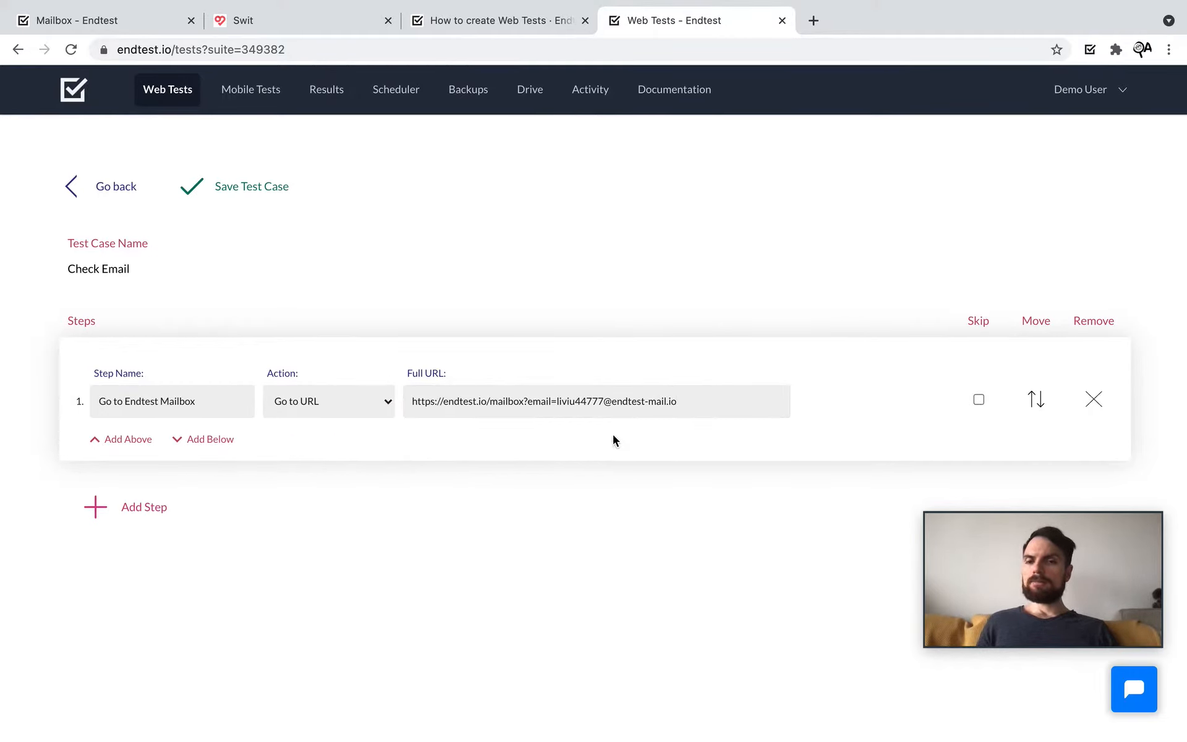
Step: Replace the fixed email address in the URL with $email
scroll(606, 429, up, 5)
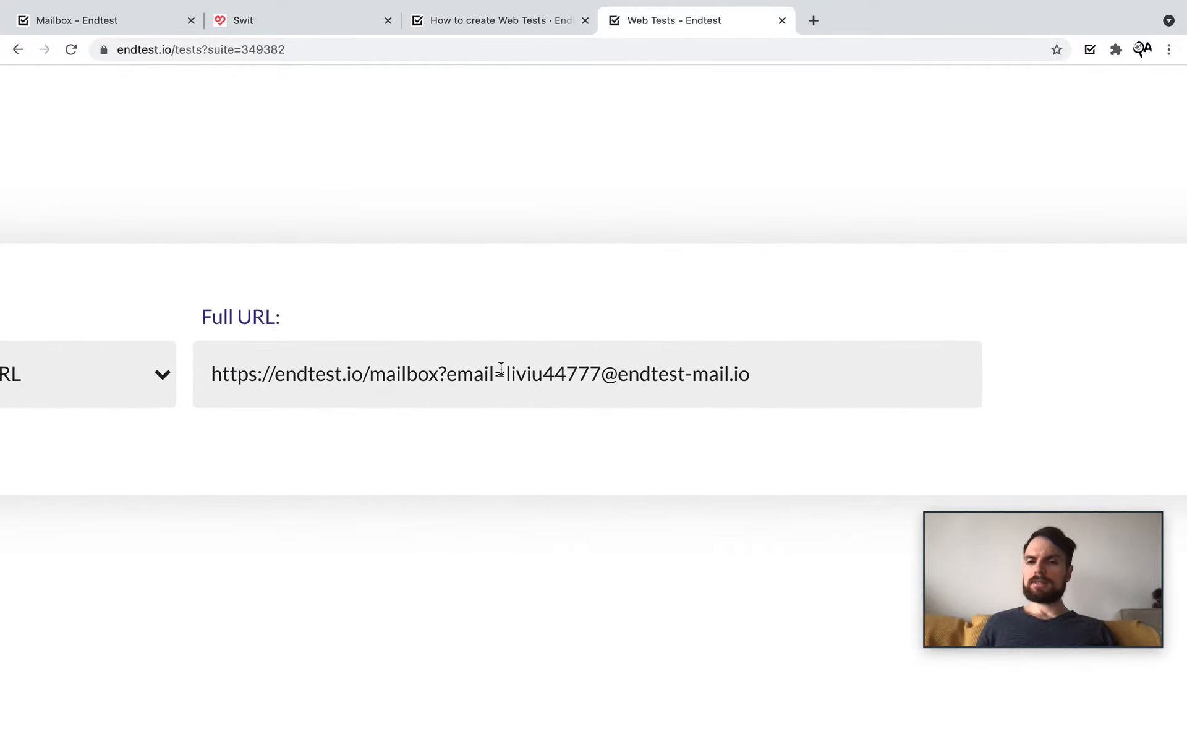
drag(500, 369, 761, 363)
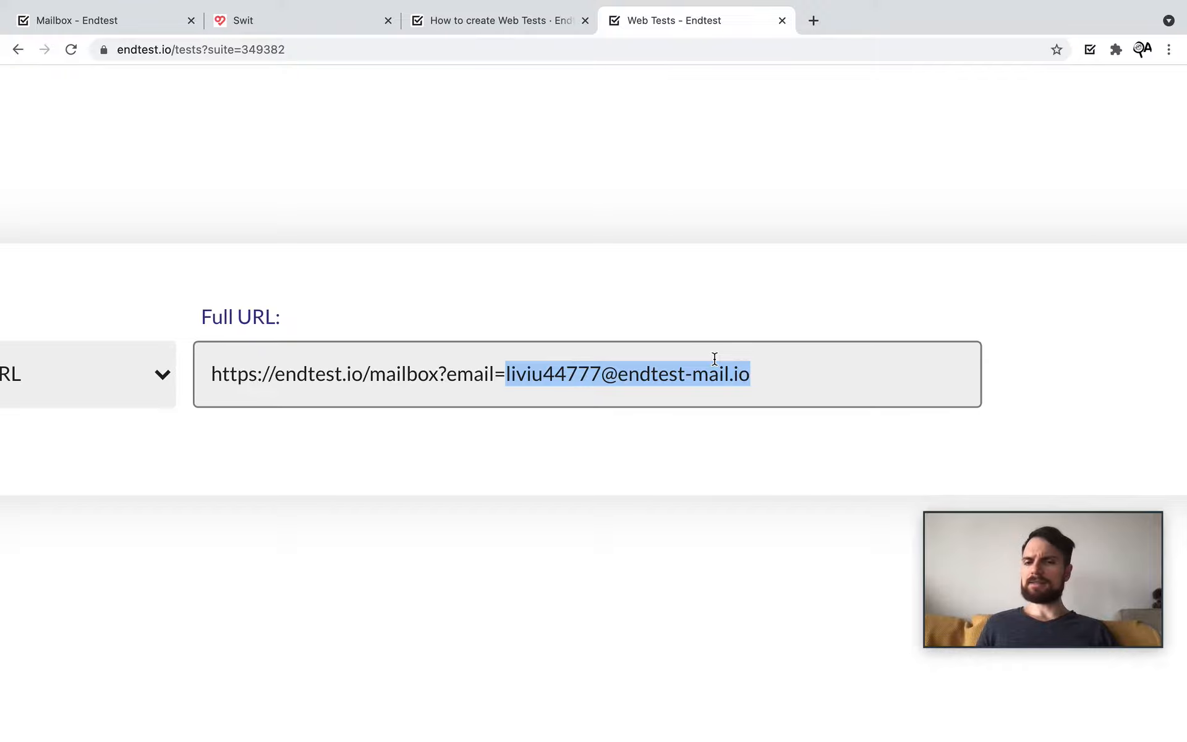
scroll(572, 361, down, 5)
scroll(617, 428, up, 5)
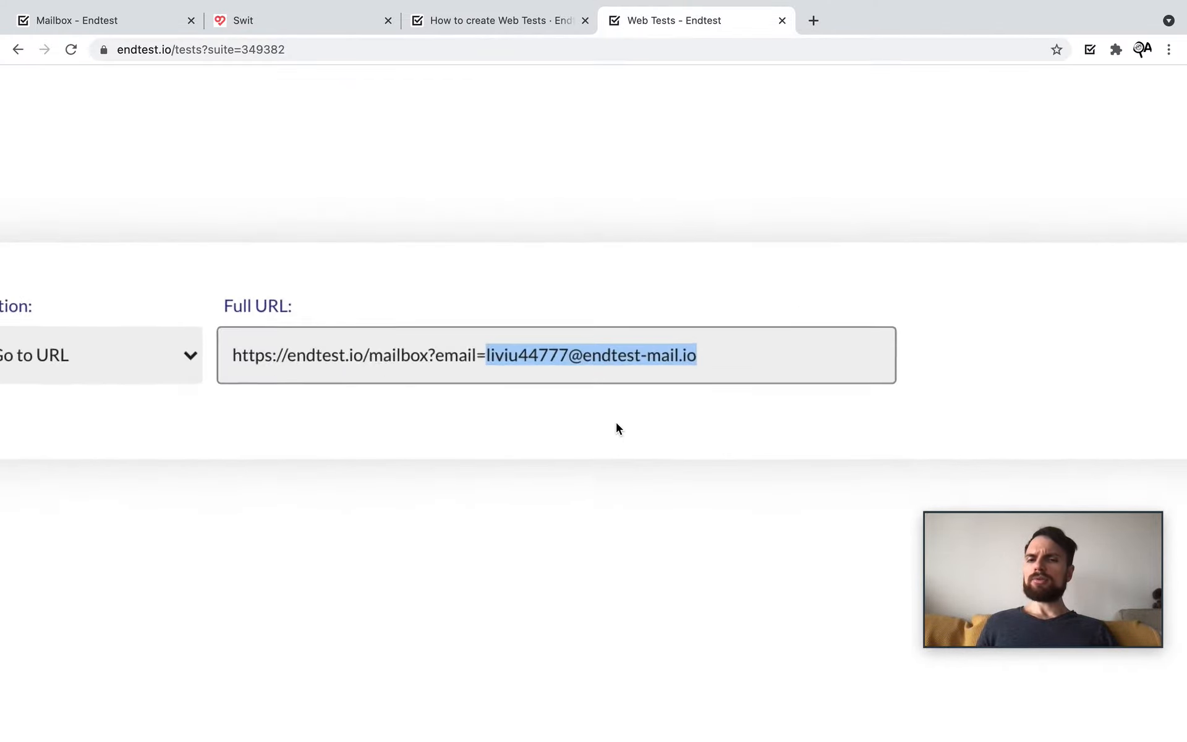
scroll(617, 428, up, 3)
key(BackSpace)
text($)
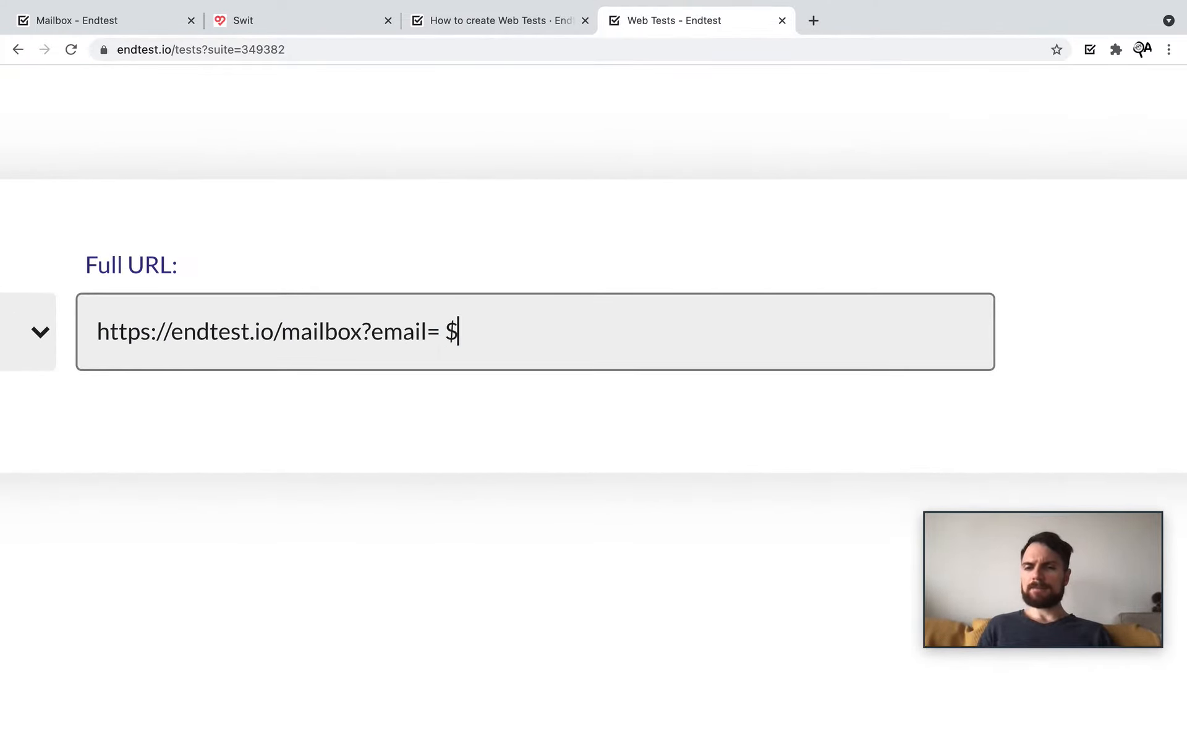
text(email)
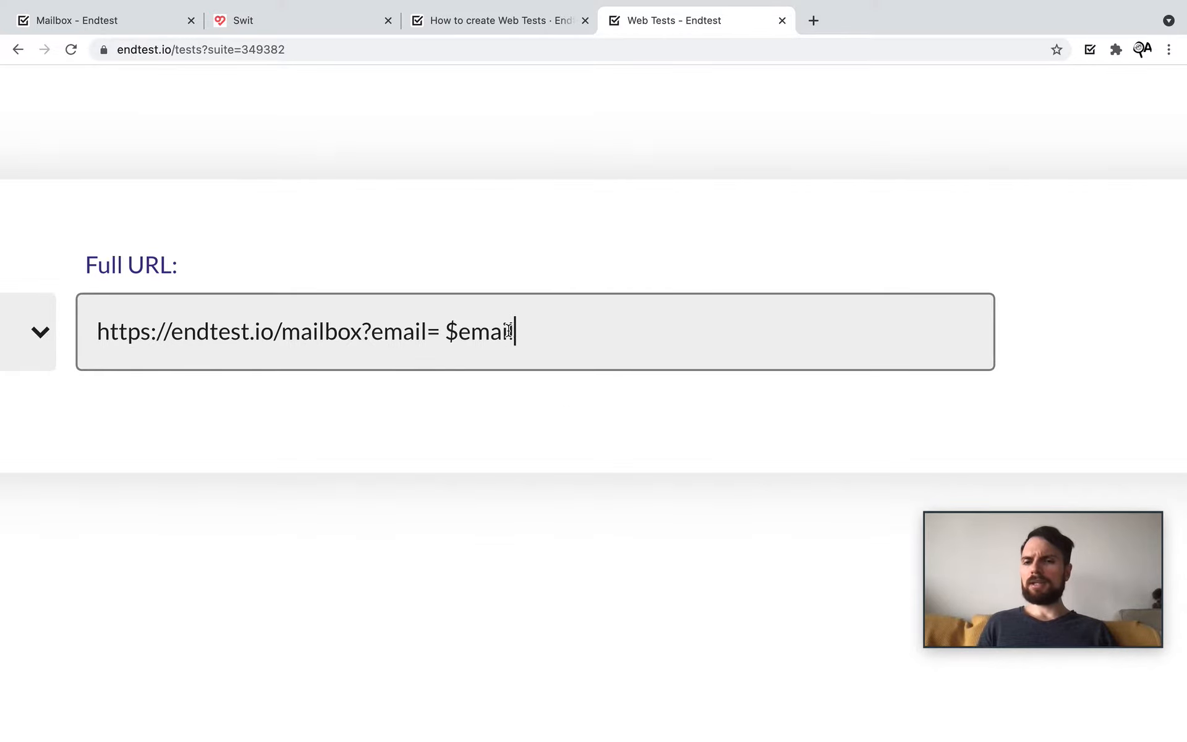
drag(513, 331, 448, 329)
scroll(447, 328, down, 3)
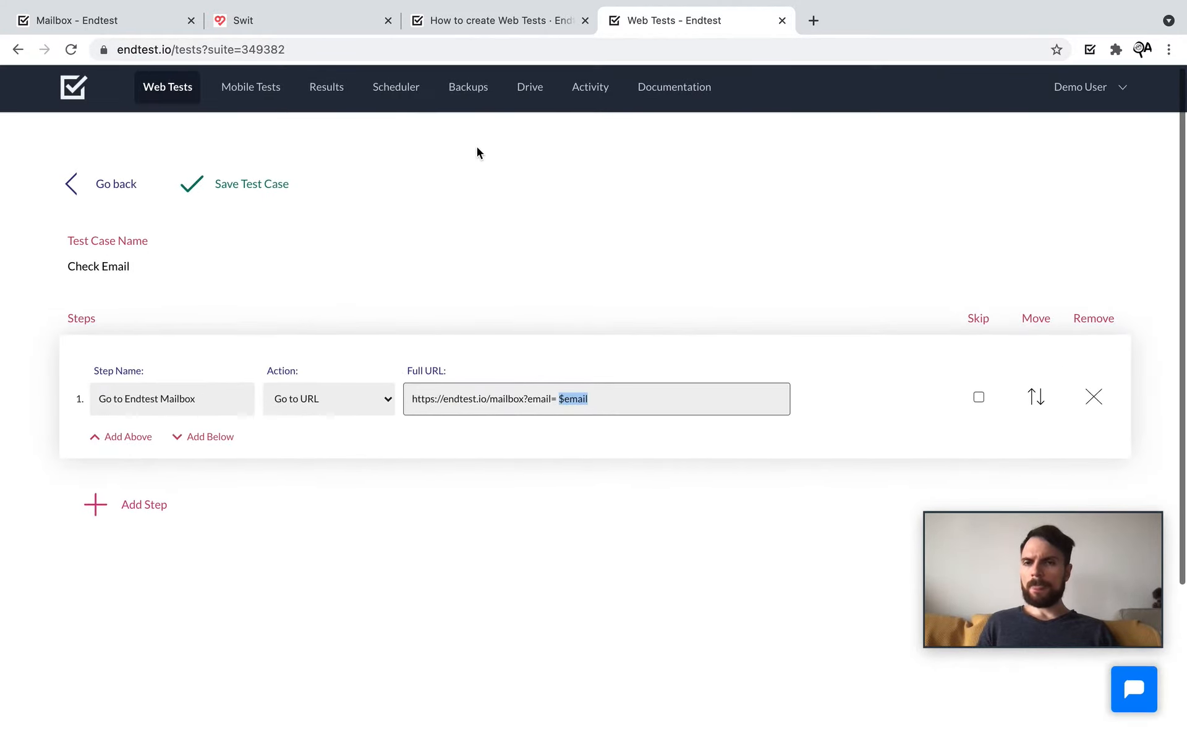
Step: Search the docs for 'variable' and review the {{$username}} and {{$email}} examples in Using variables
click(477, 25)
click(1078, 87)
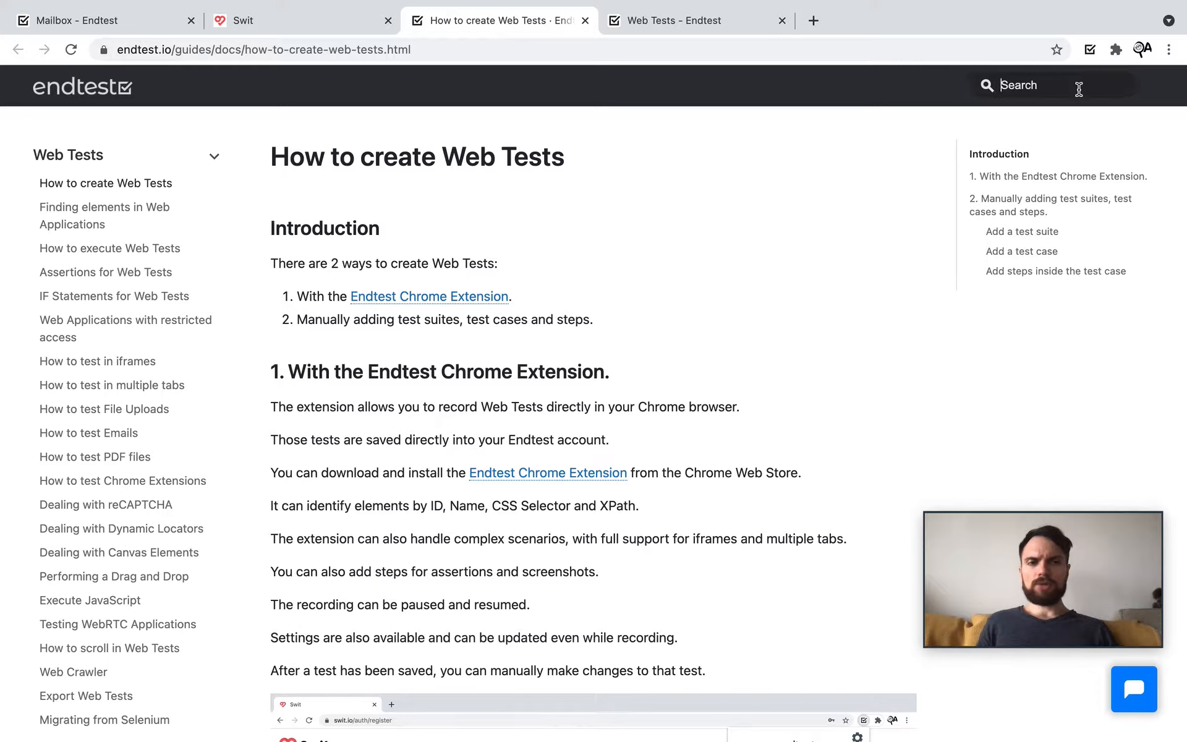
text(variable)
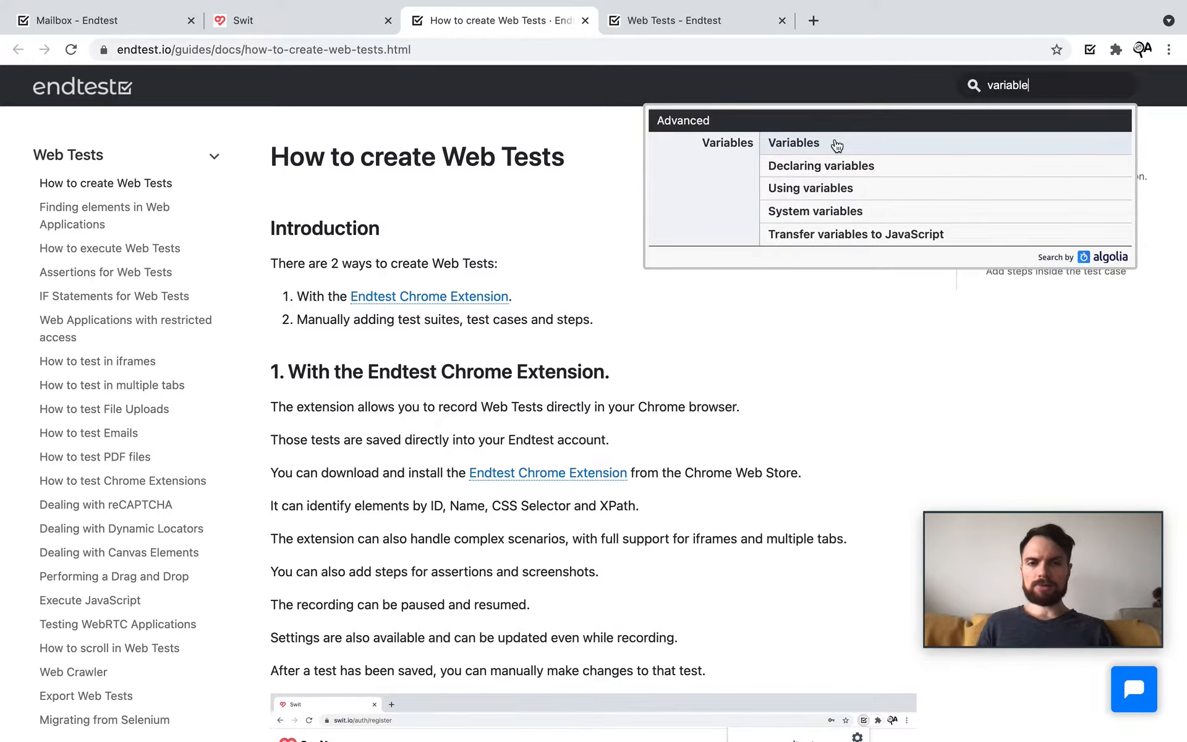
click(810, 196)
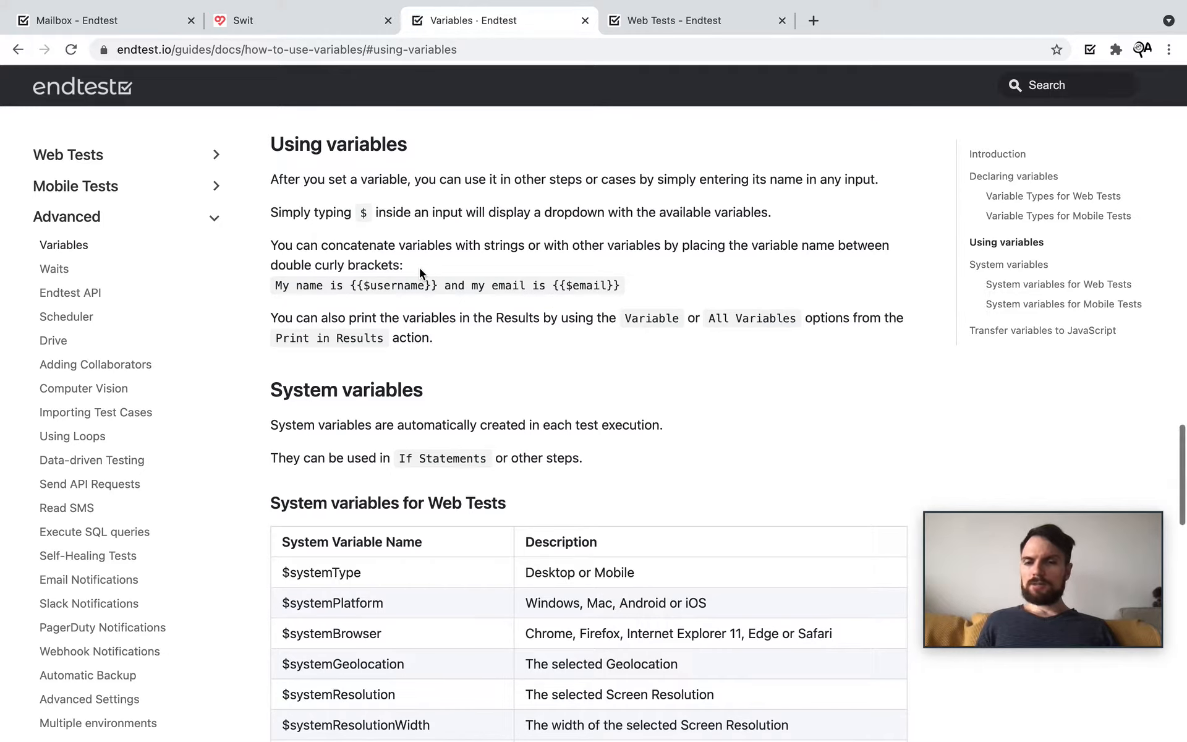
drag(272, 287, 639, 278)
click(425, 317)
scroll(328, 277, up, 5)
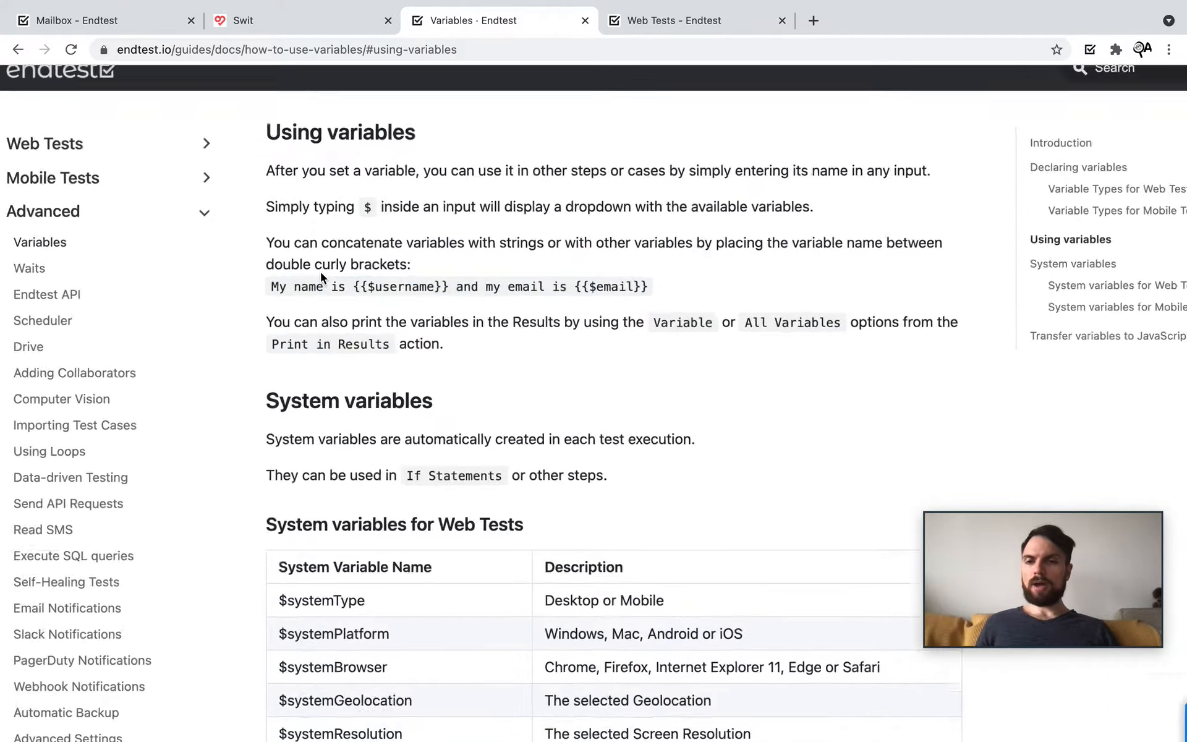
drag(381, 289, 560, 288)
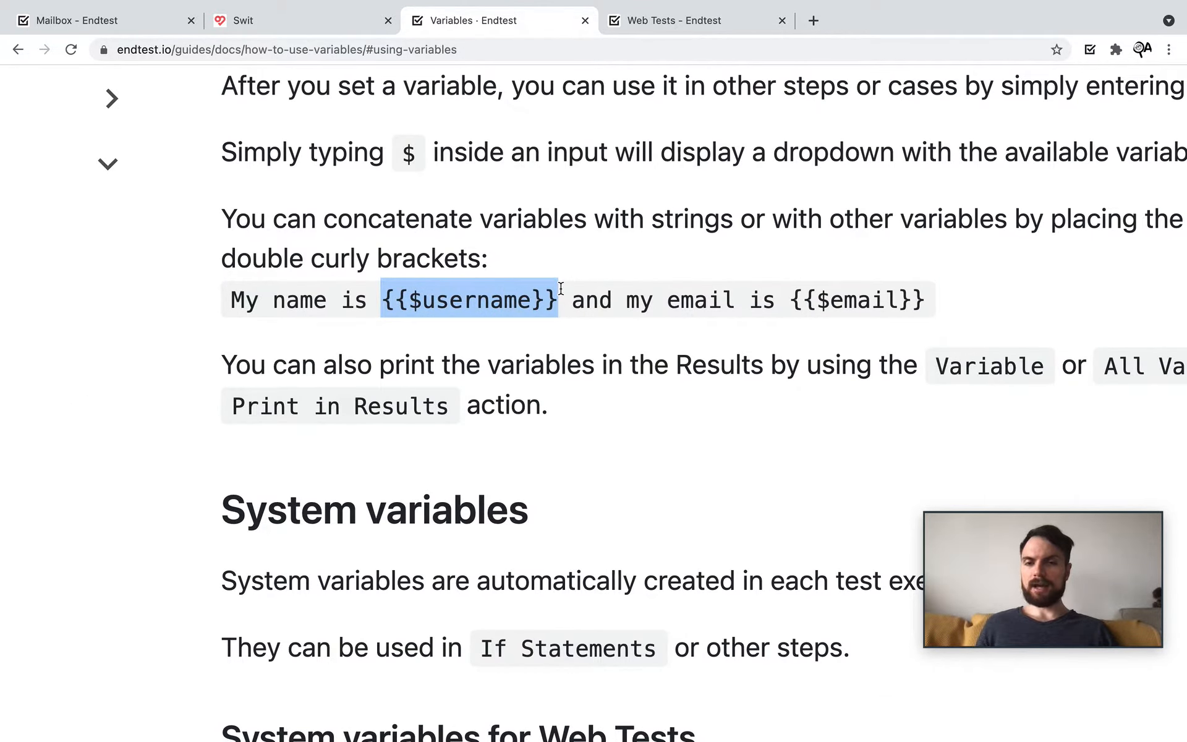
drag(792, 303, 919, 305)
scroll(728, 343, down, 5)
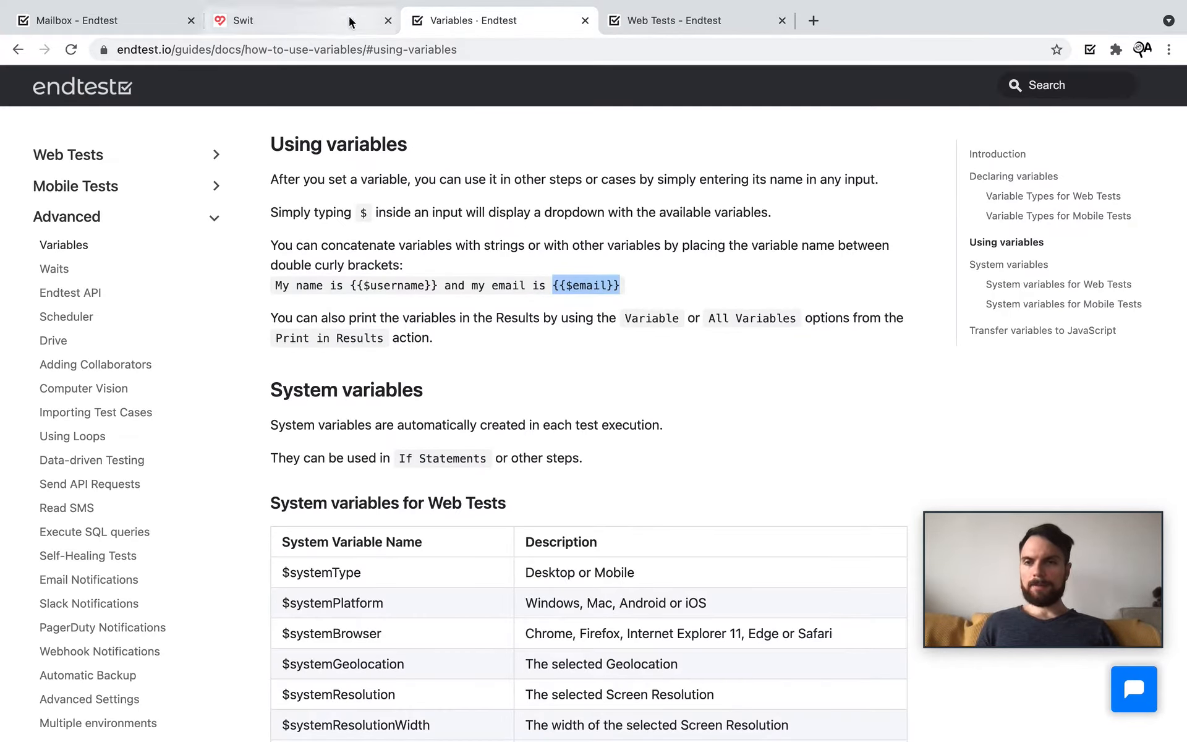
Step: Change step 1's mailbox URL to use {{$email}}, then view the Endtest Mailbox page
click(655, 20)
scroll(600, 434, up, 5)
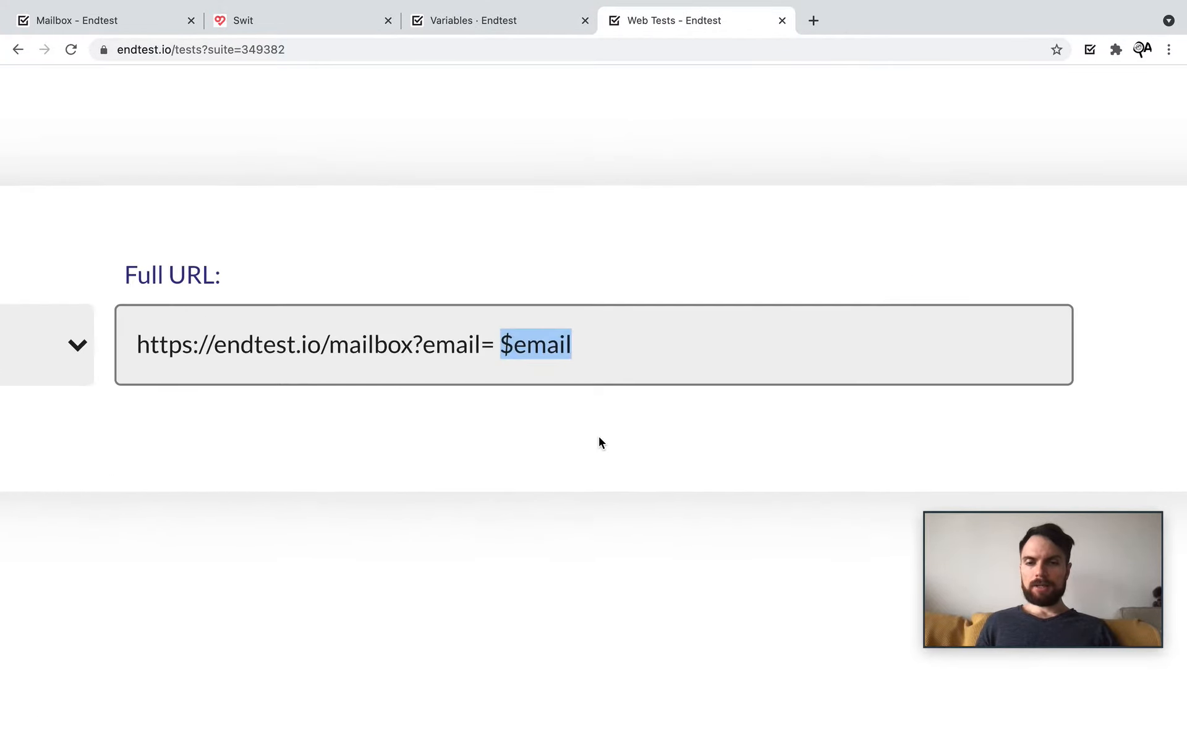
double_click(534, 344)
key(BackSpace)
key(BackSpace)
key(BackSpace)
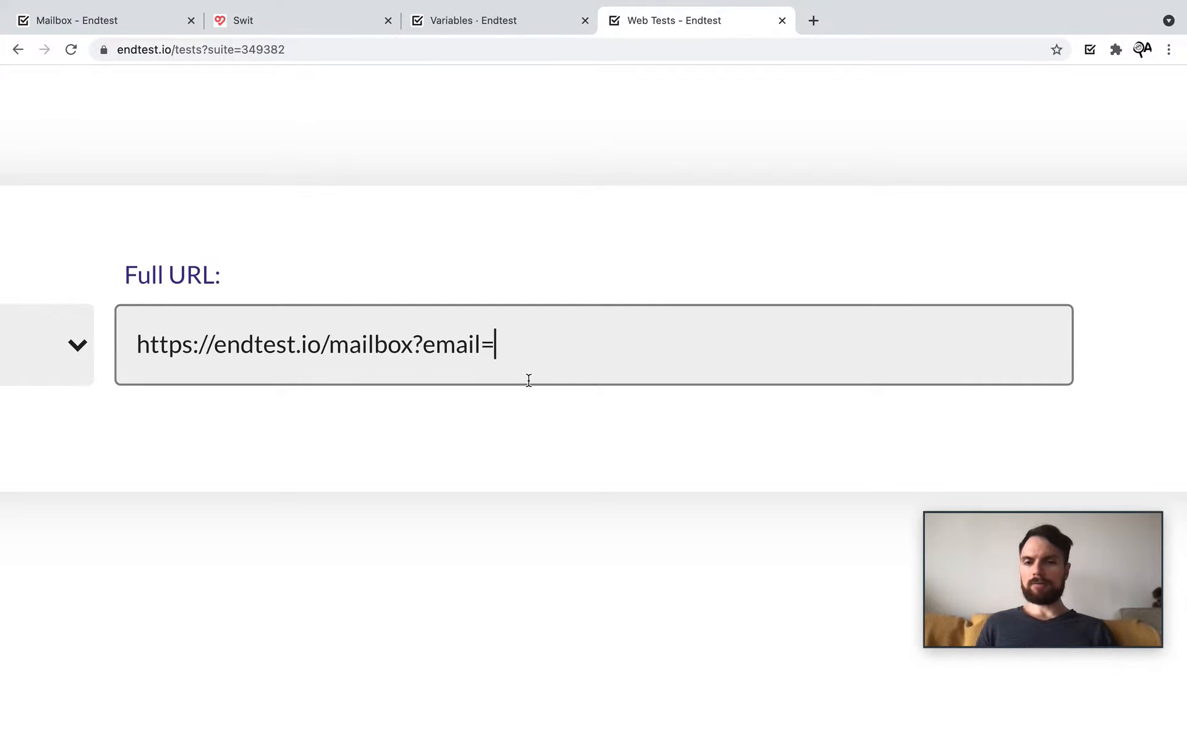
text({{$email}})
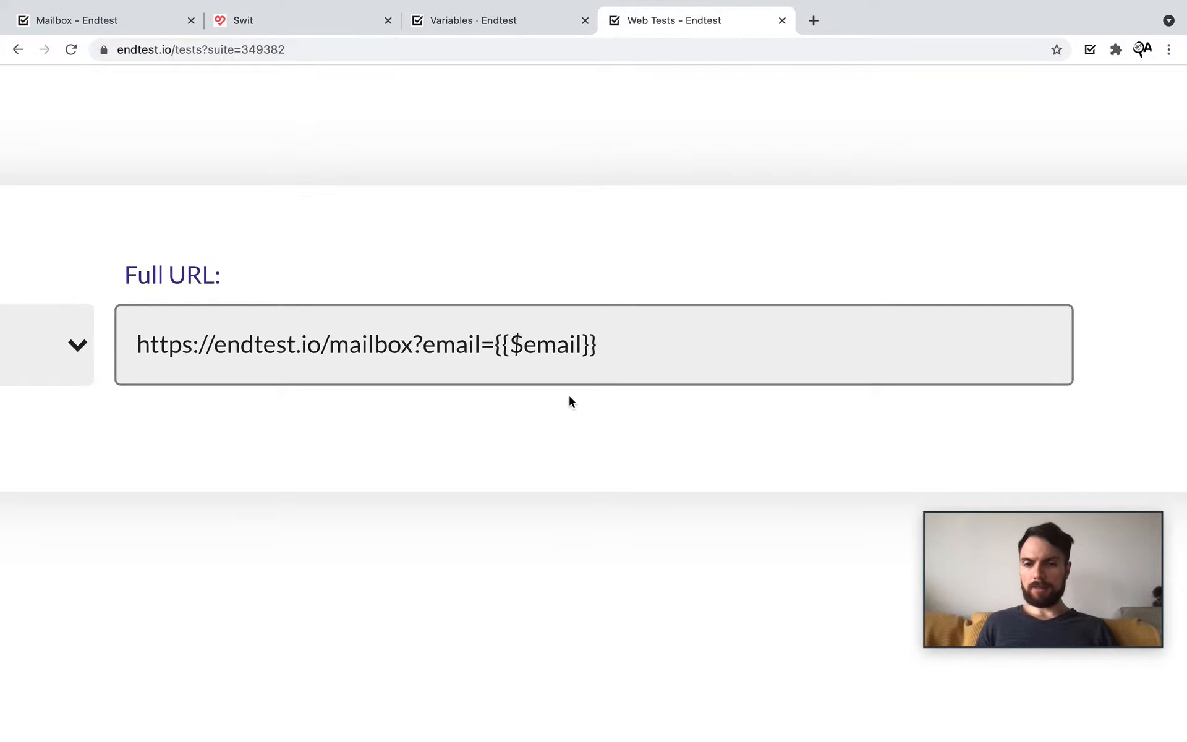
scroll(569, 396, down, 5)
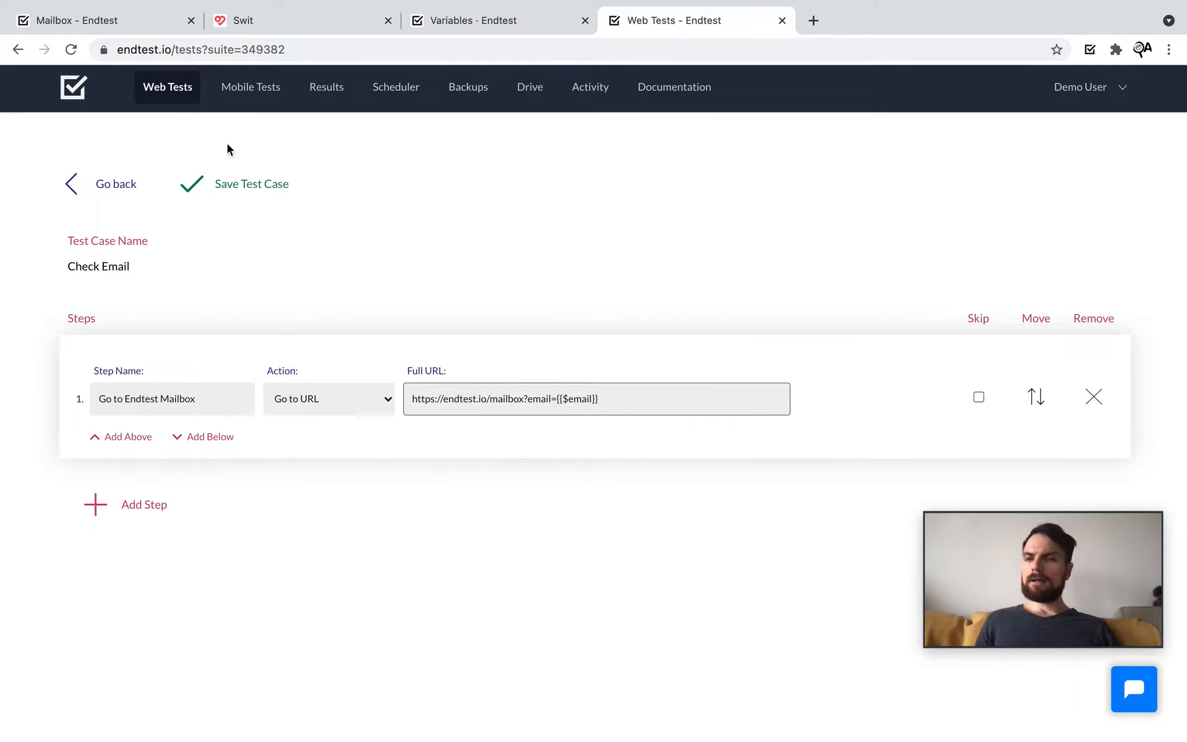
click(93, 21)
click(346, 249)
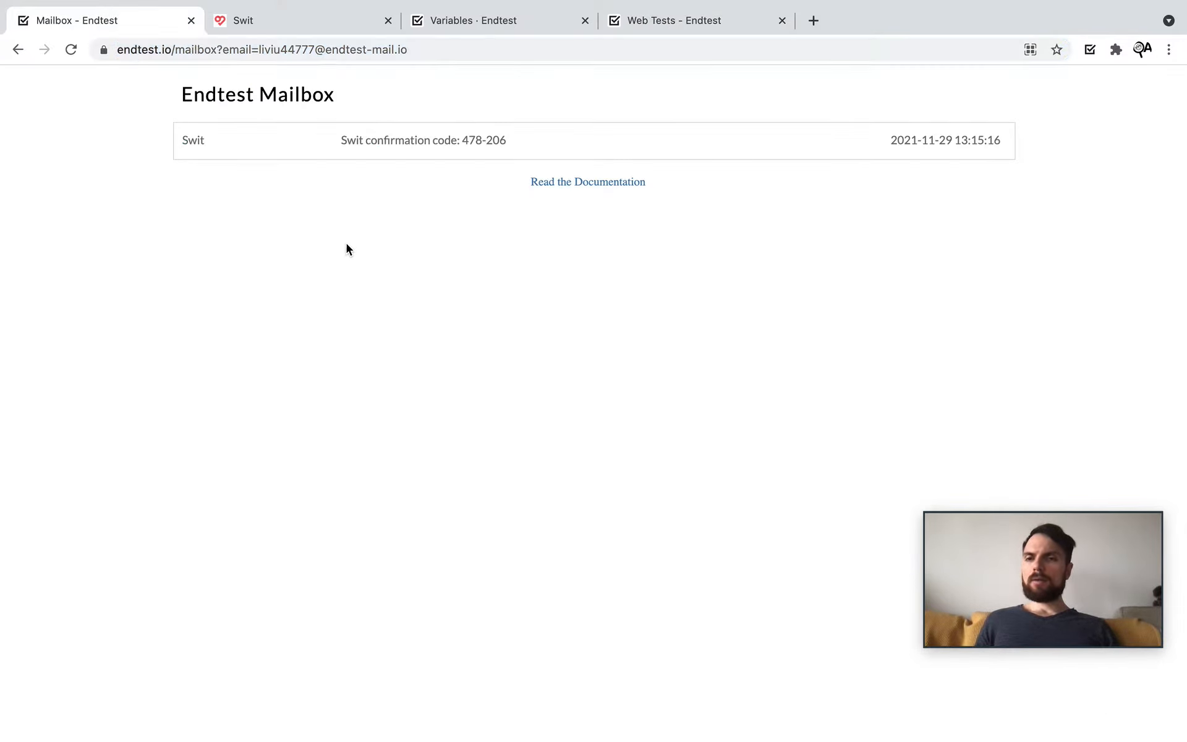
Step: Expand and collapse the Swit confirmation email in the mailbox to read it
click(402, 154)
click(403, 153)
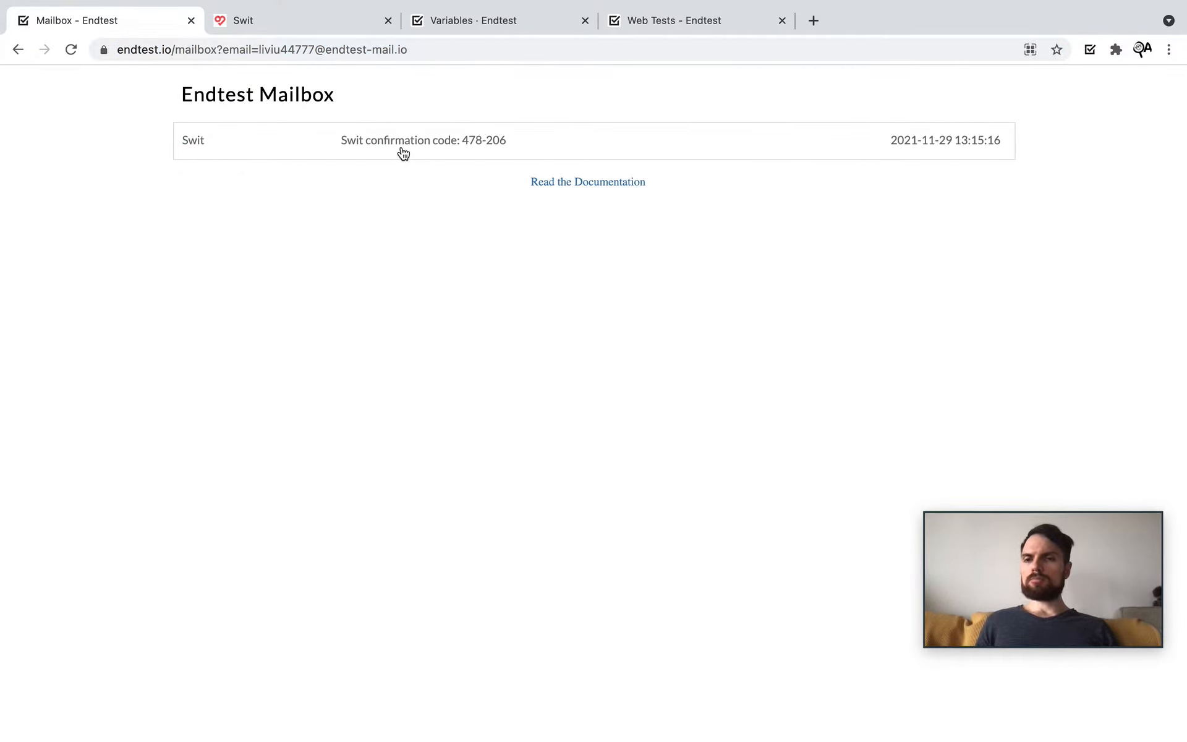
click(403, 154)
click(403, 152)
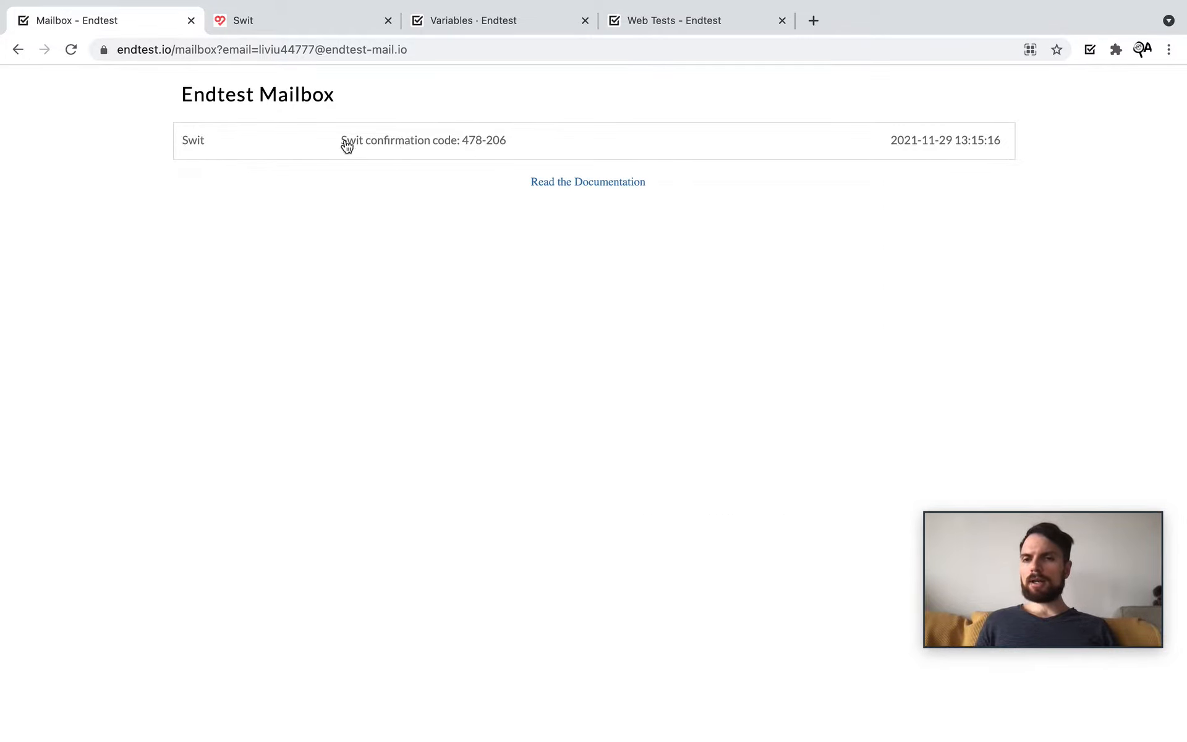
click(428, 136)
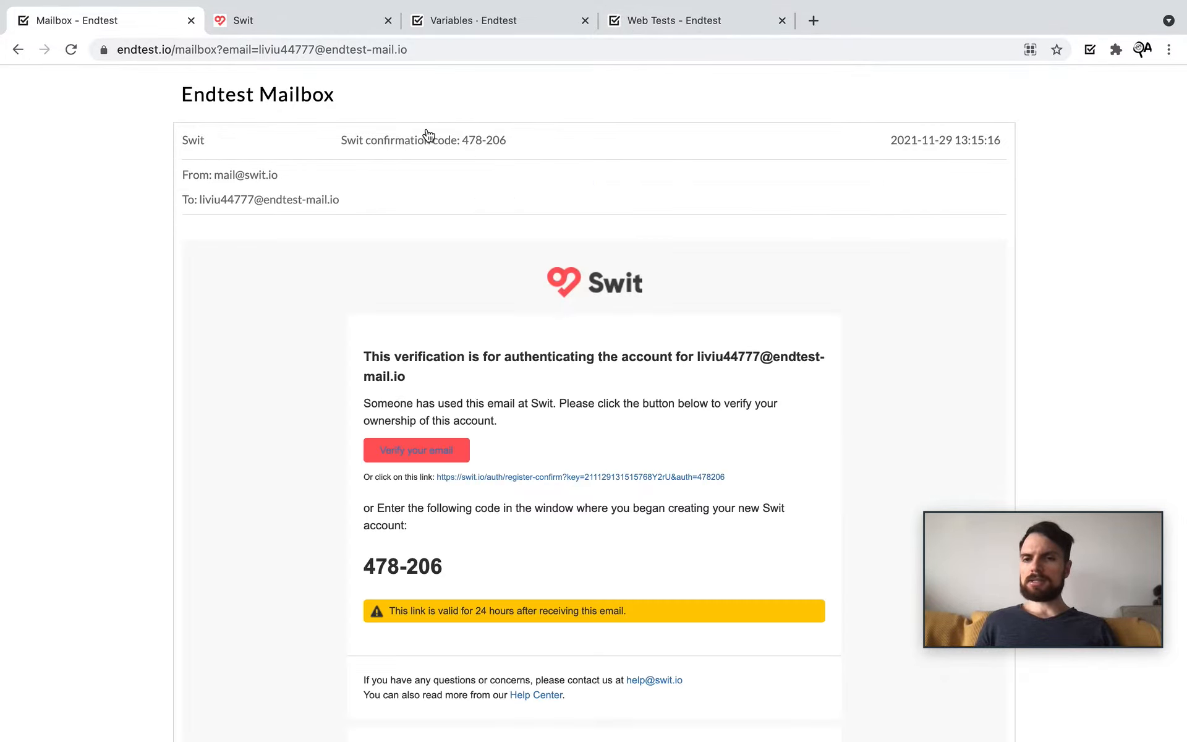
click(428, 136)
Step: Add step 2 named 'Click on Email Subject' with a Click action
click(658, 23)
click(210, 440)
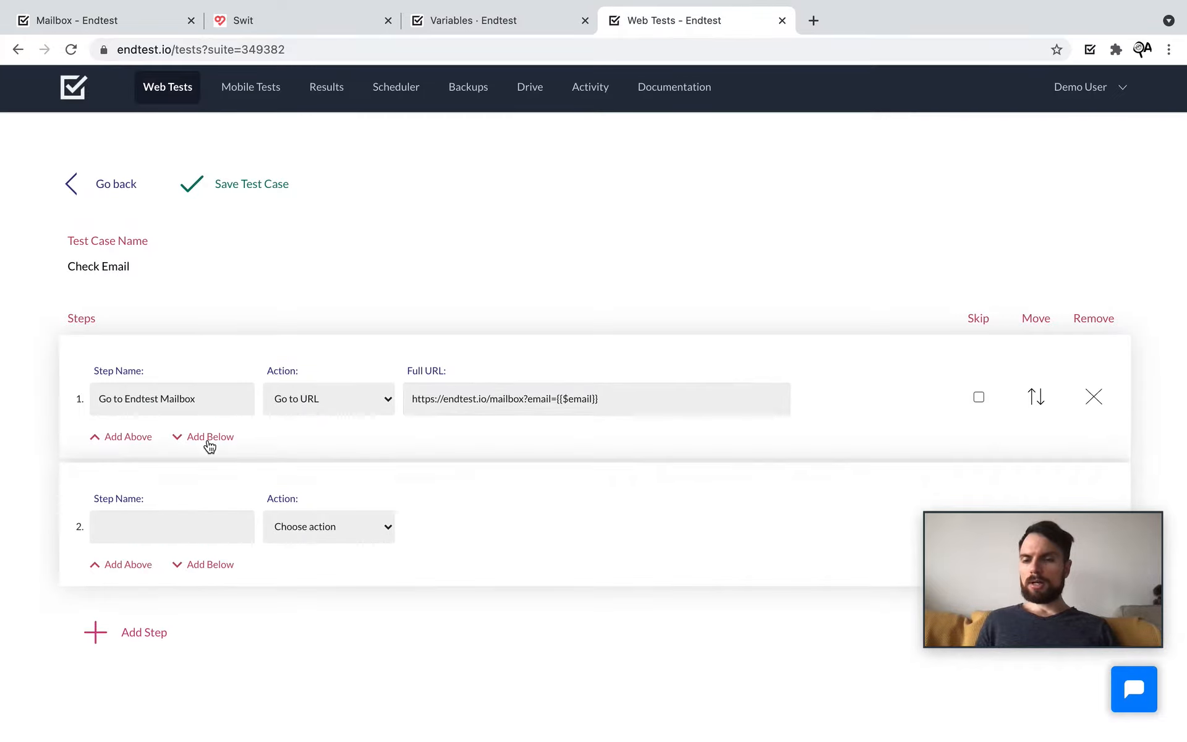
scroll(210, 446, down, 1)
click(151, 490)
text(Click)
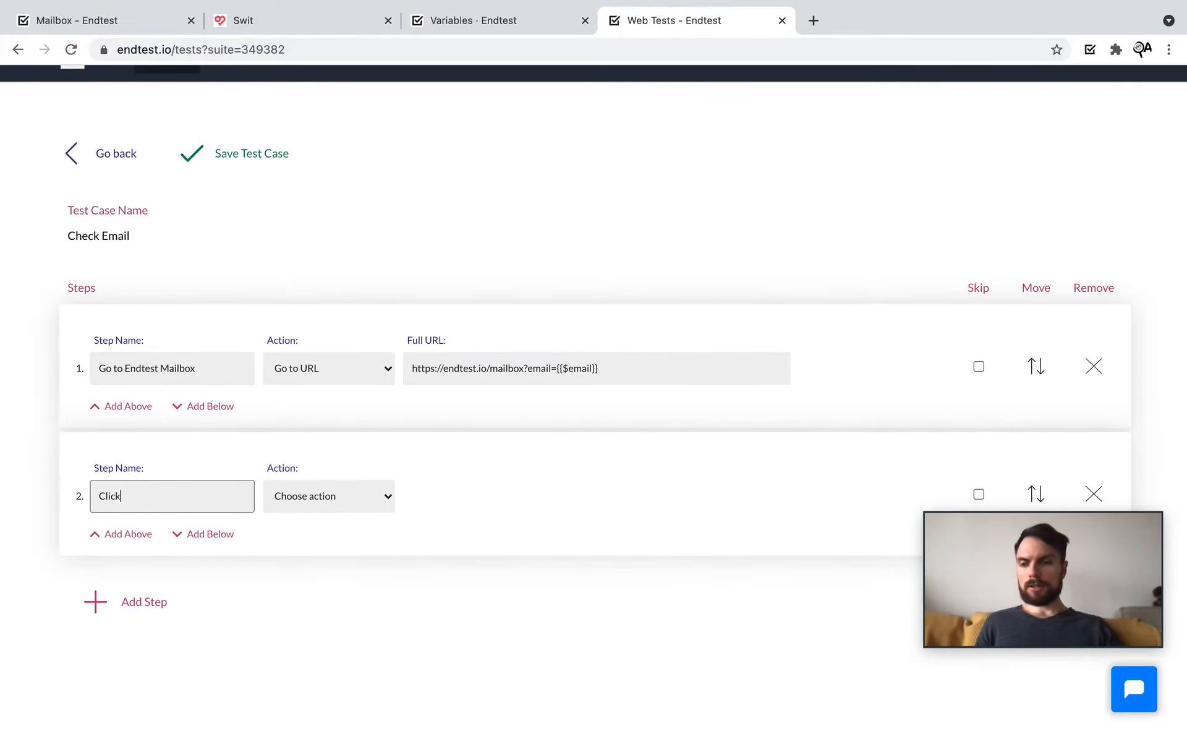
text( on Email Subject)
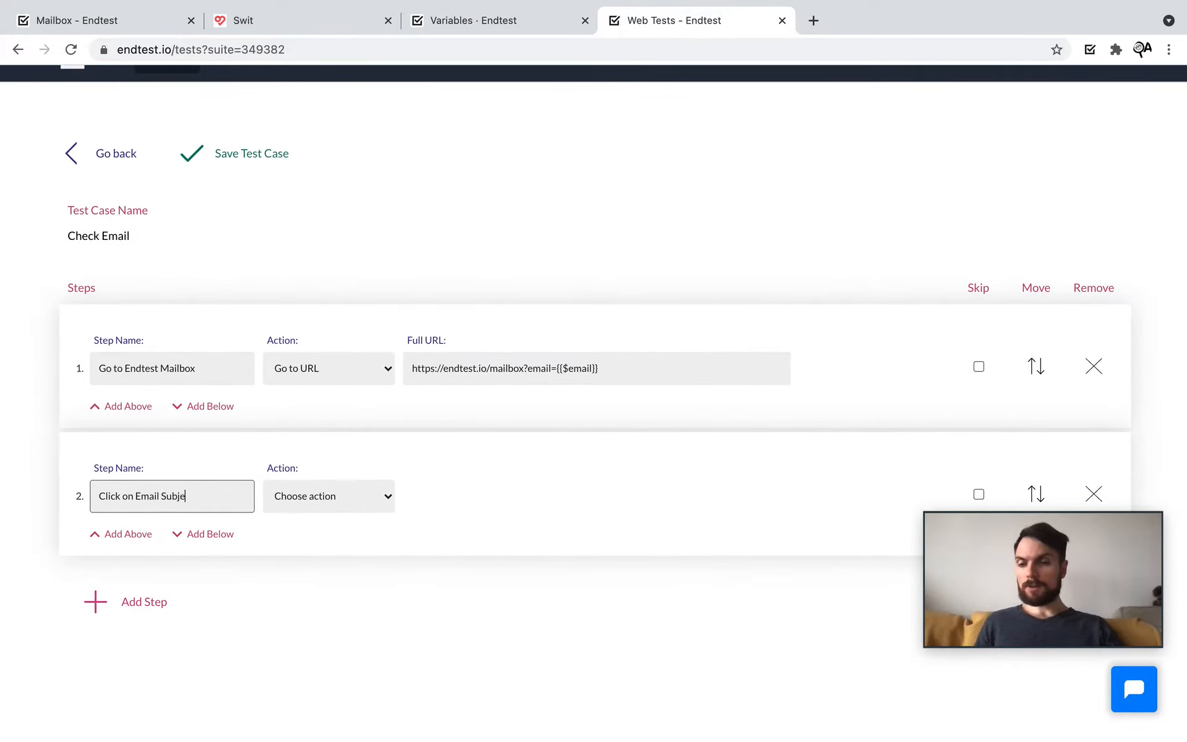
click(337, 504)
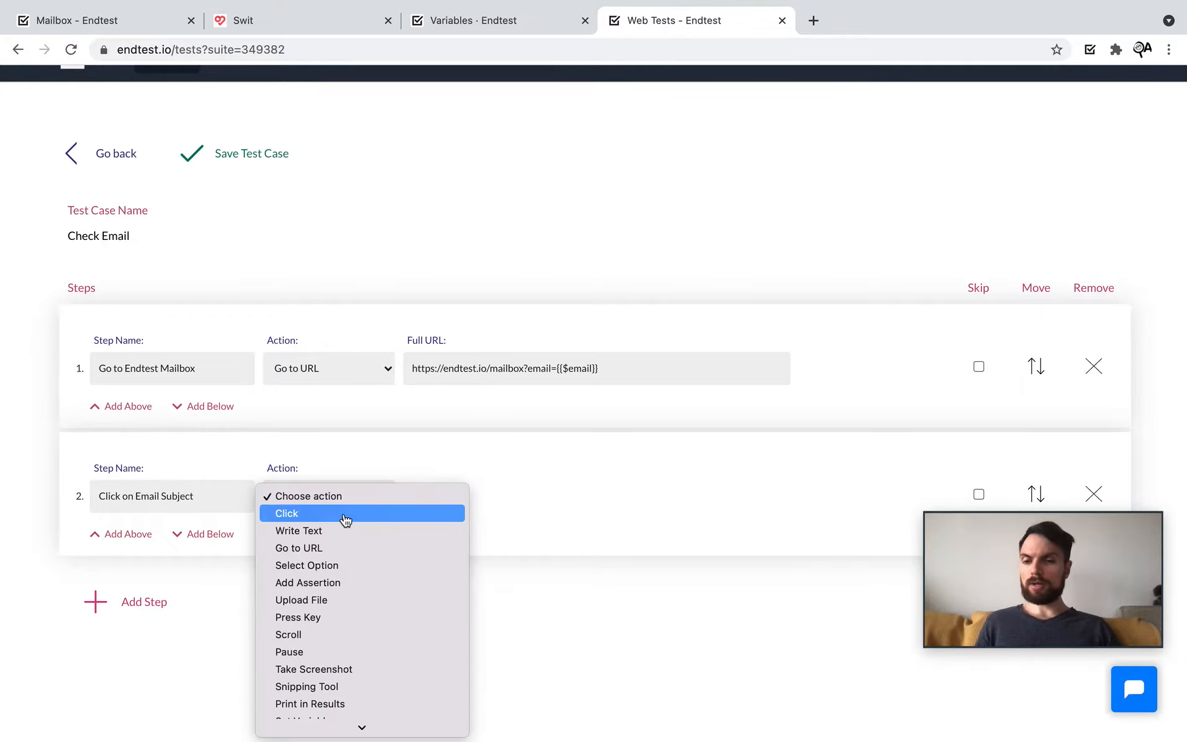
click(345, 519)
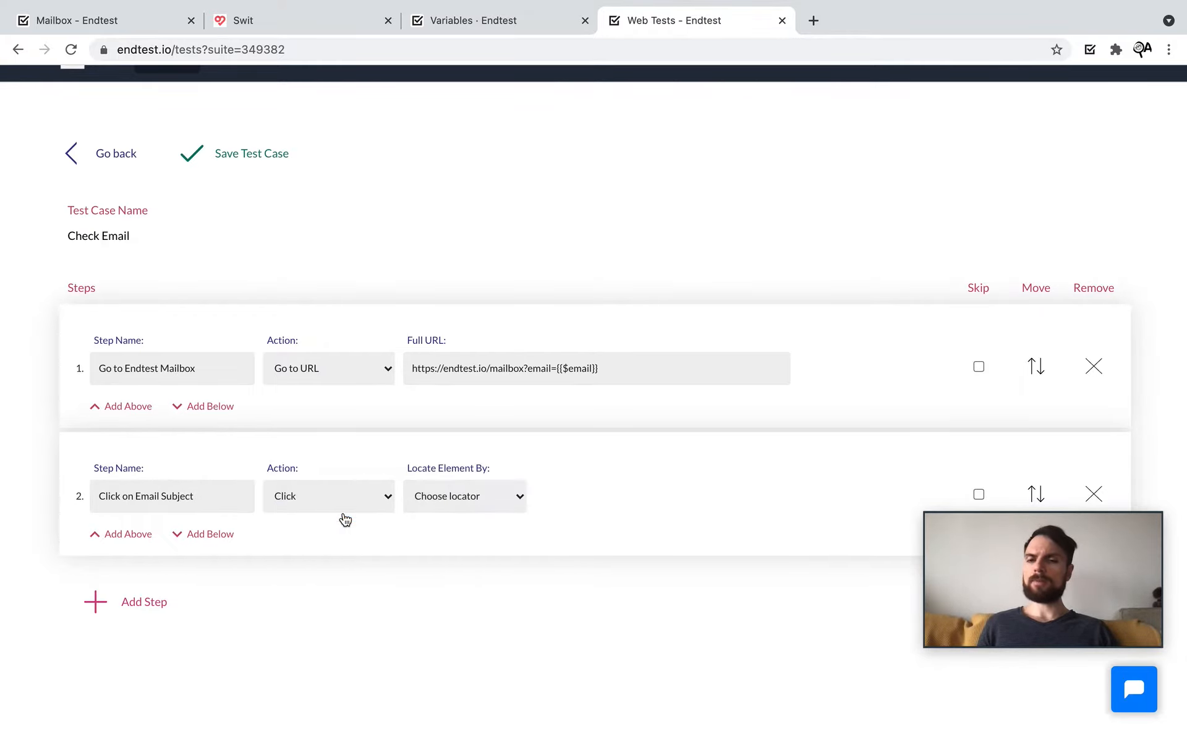
click(461, 498)
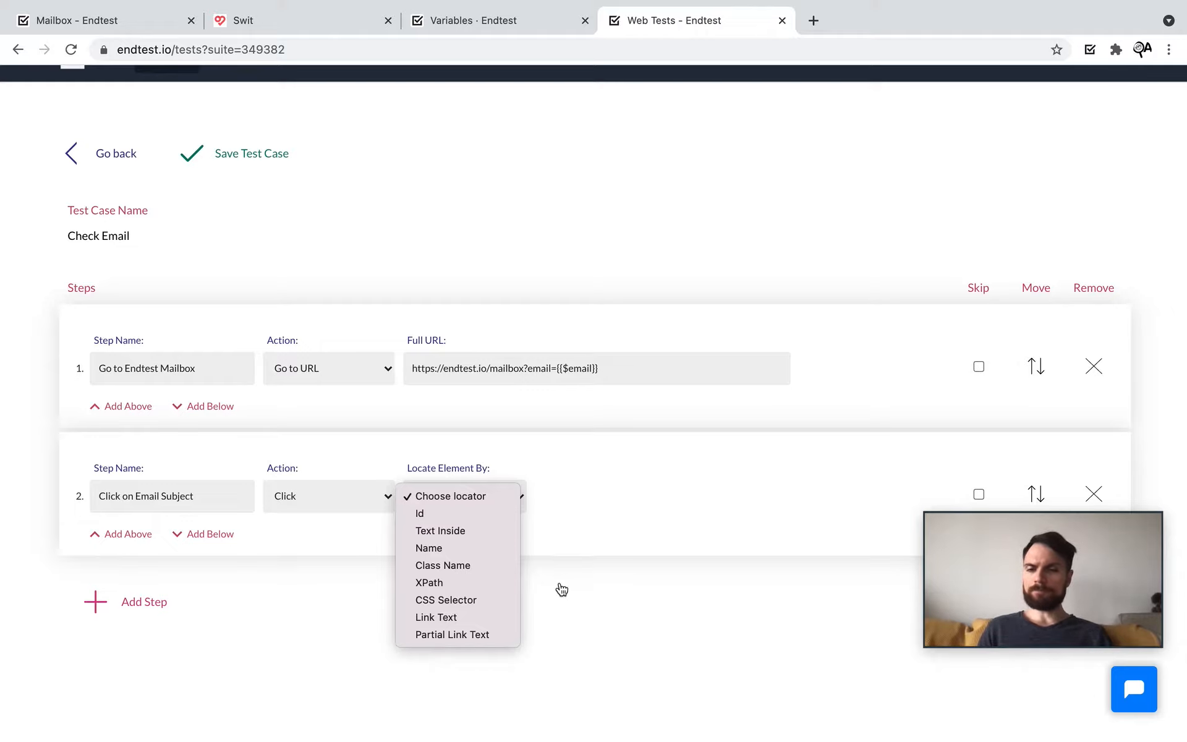
click(585, 652)
Step: Inspect the mailbox email subject in DevTools and copy its class name email_subject
click(246, 23)
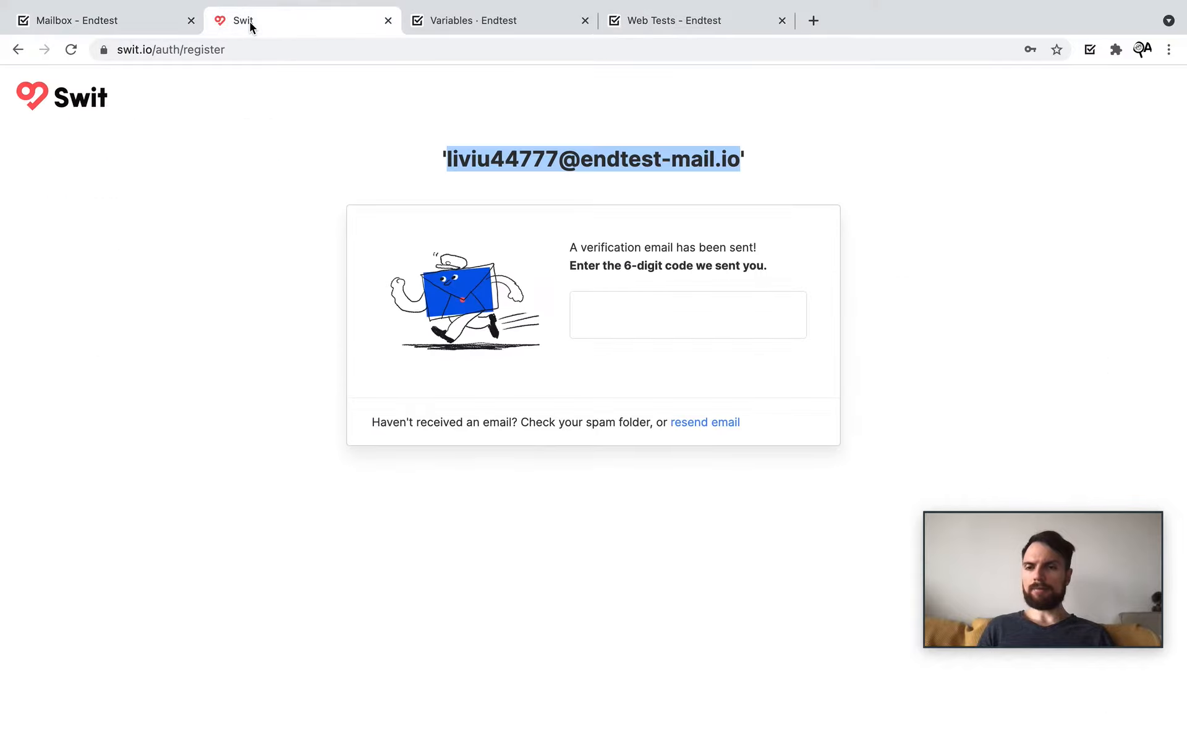
click(91, 22)
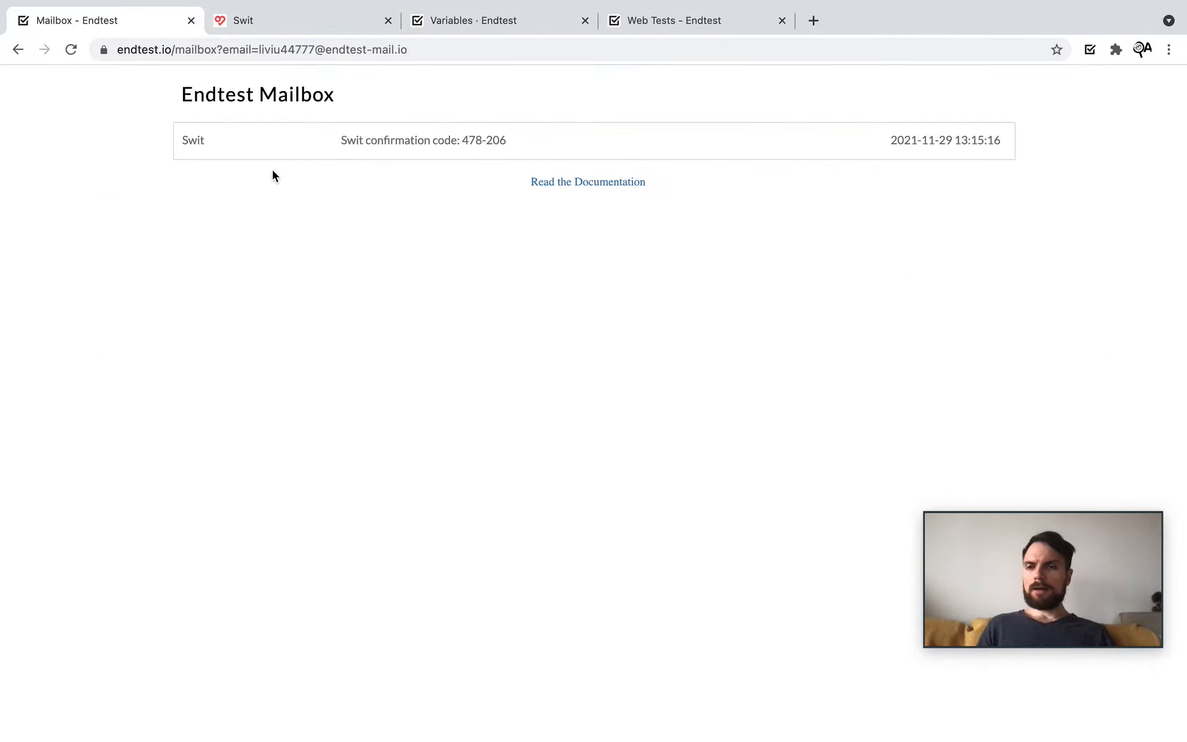
right_click(393, 143)
click(429, 402)
drag(726, 577, 728, 418)
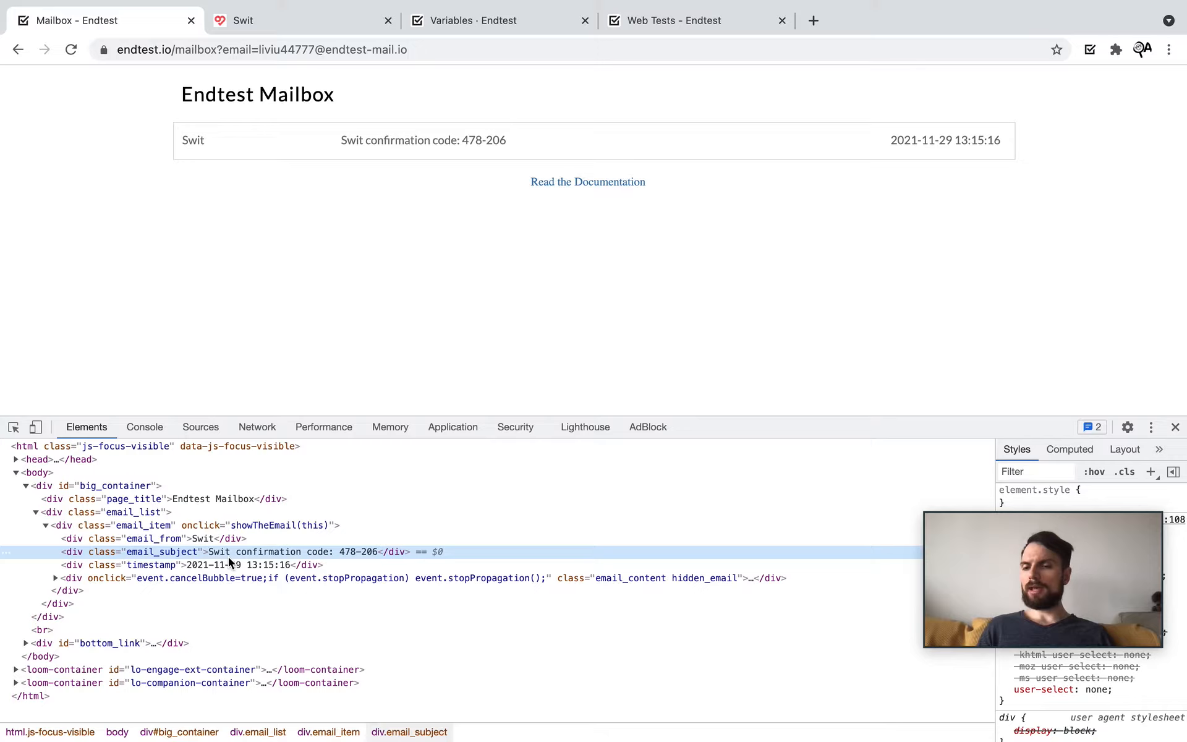
click(142, 561)
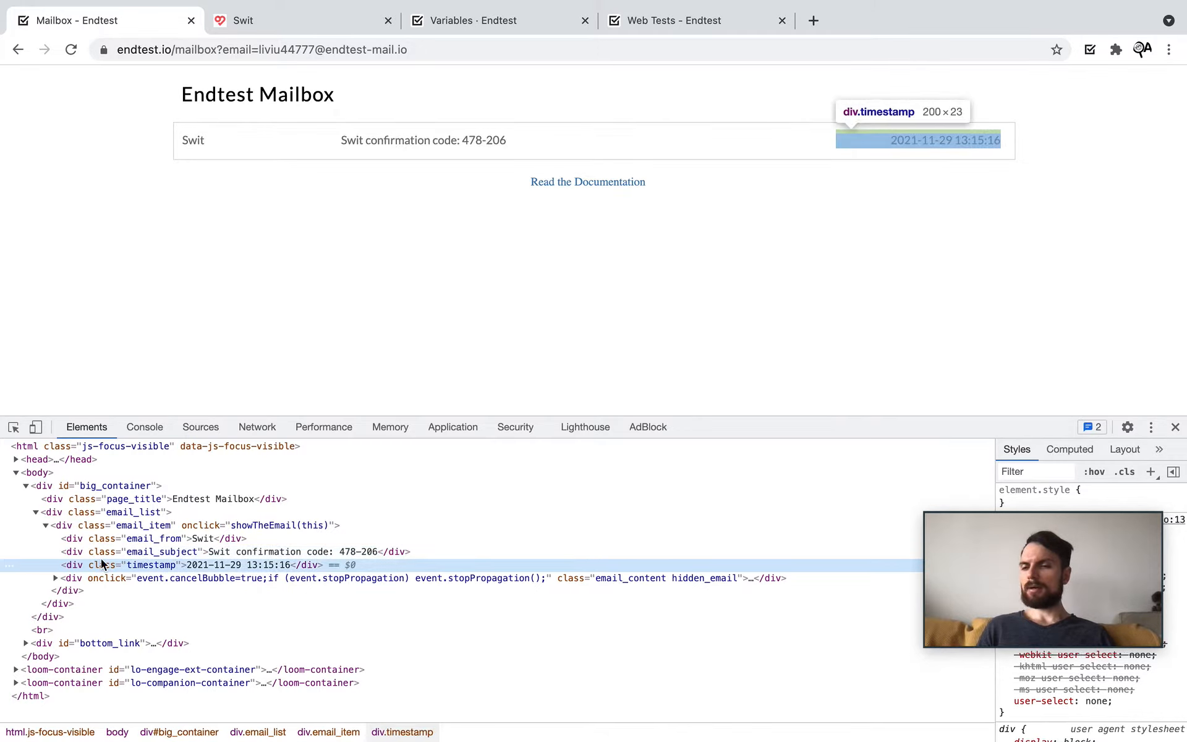
click(151, 550)
double_click(174, 556)
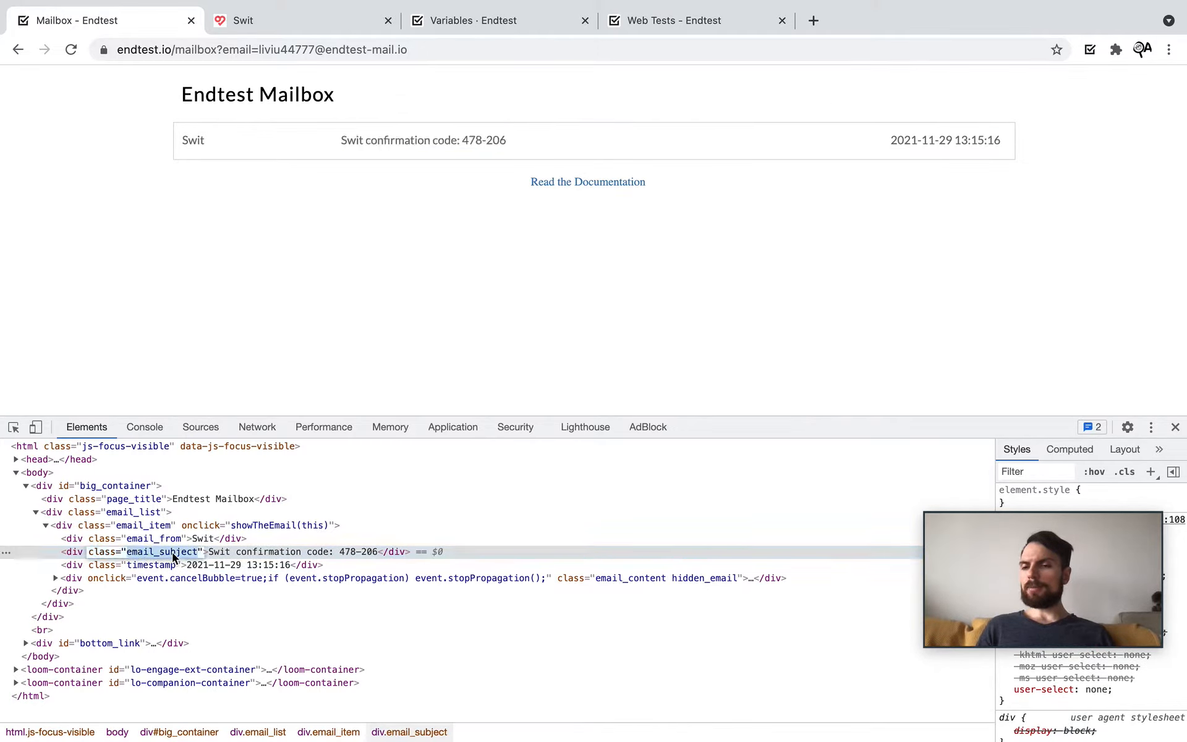
right_click(173, 556)
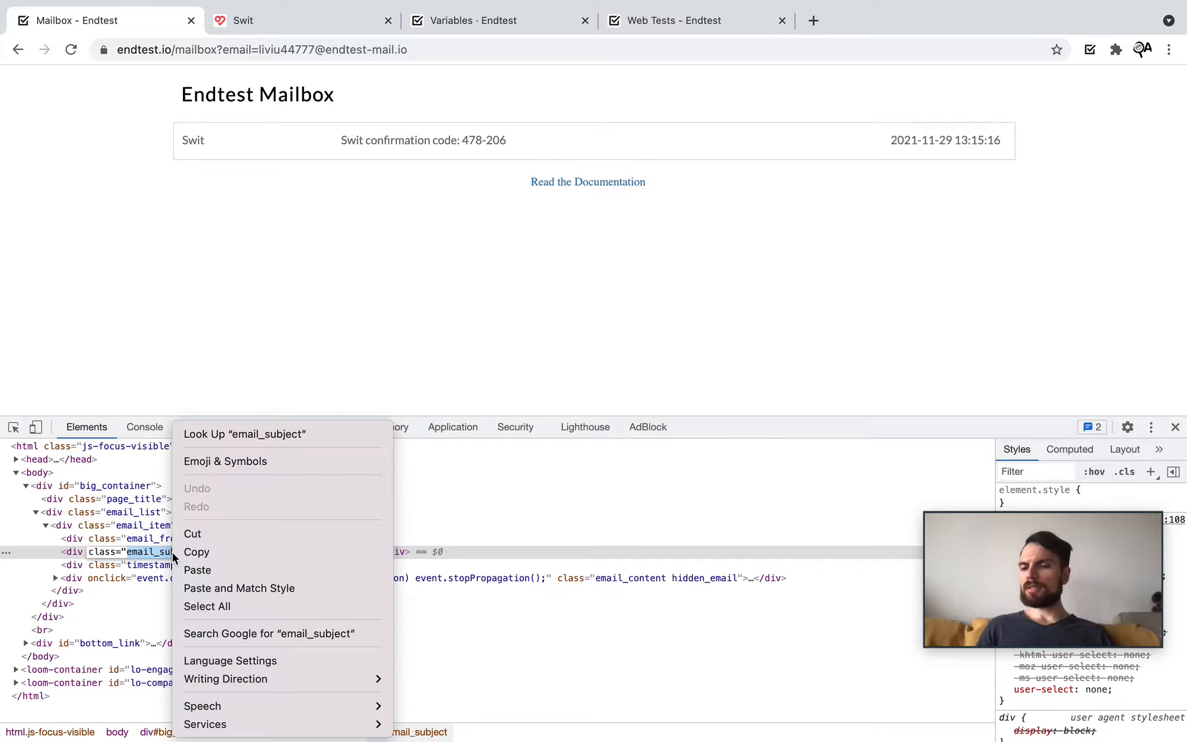
click(214, 551)
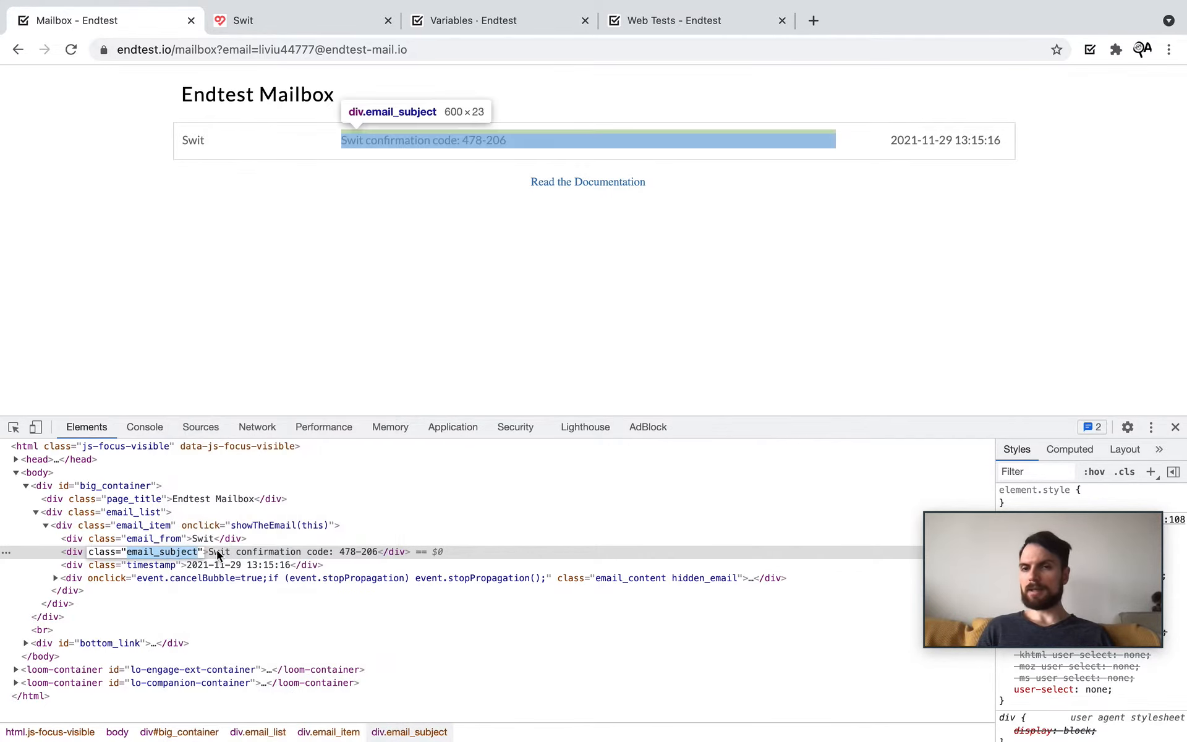
Step: Make step 2 locate its element by Class Name email_subject
click(645, 28)
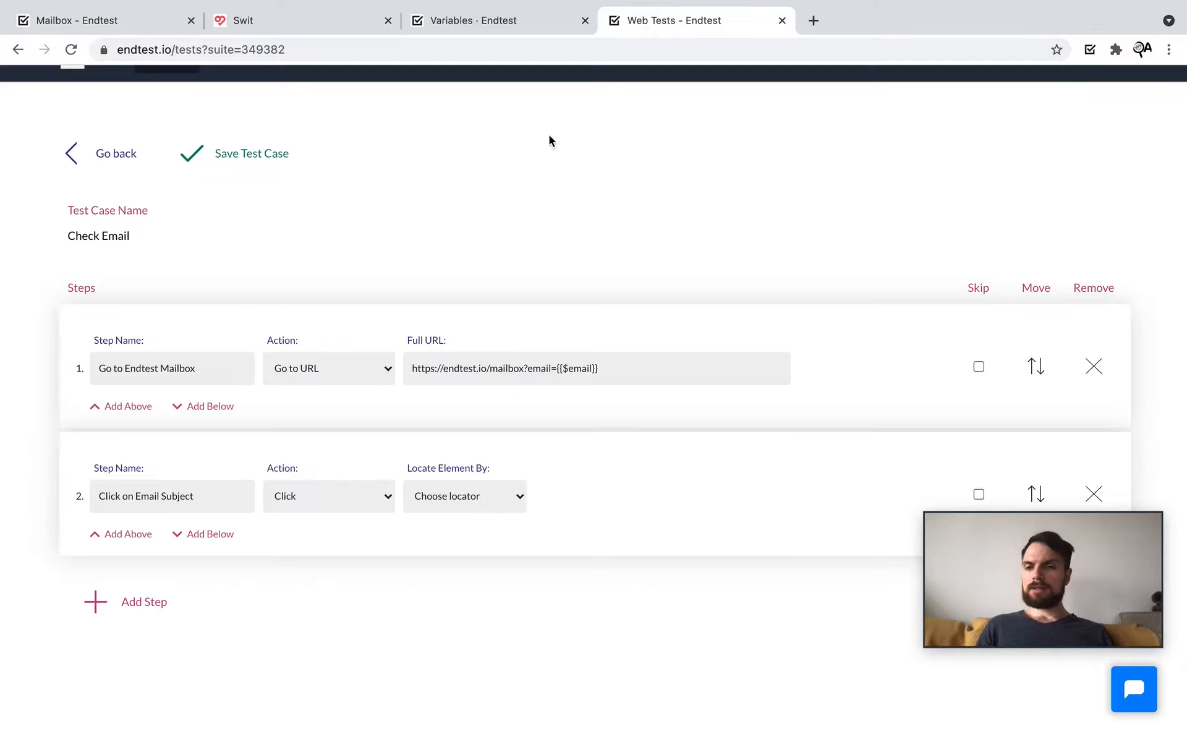
click(481, 475)
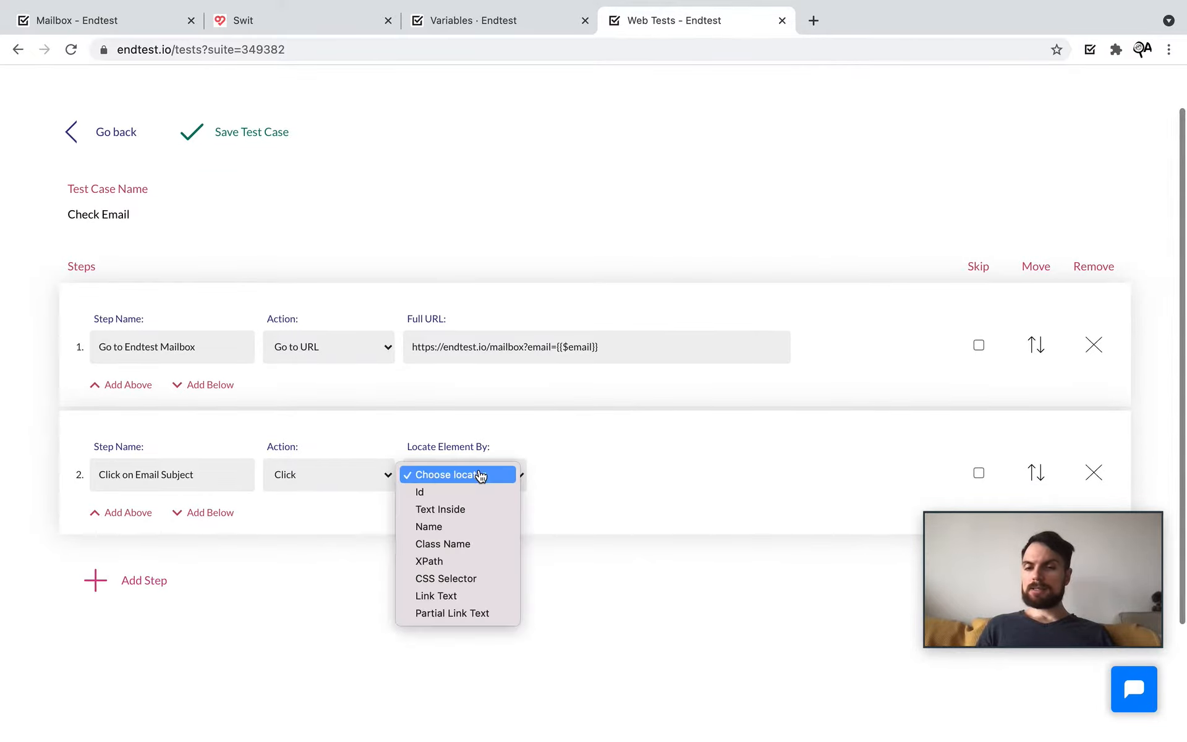
click(479, 544)
click(569, 486)
key(super+v)
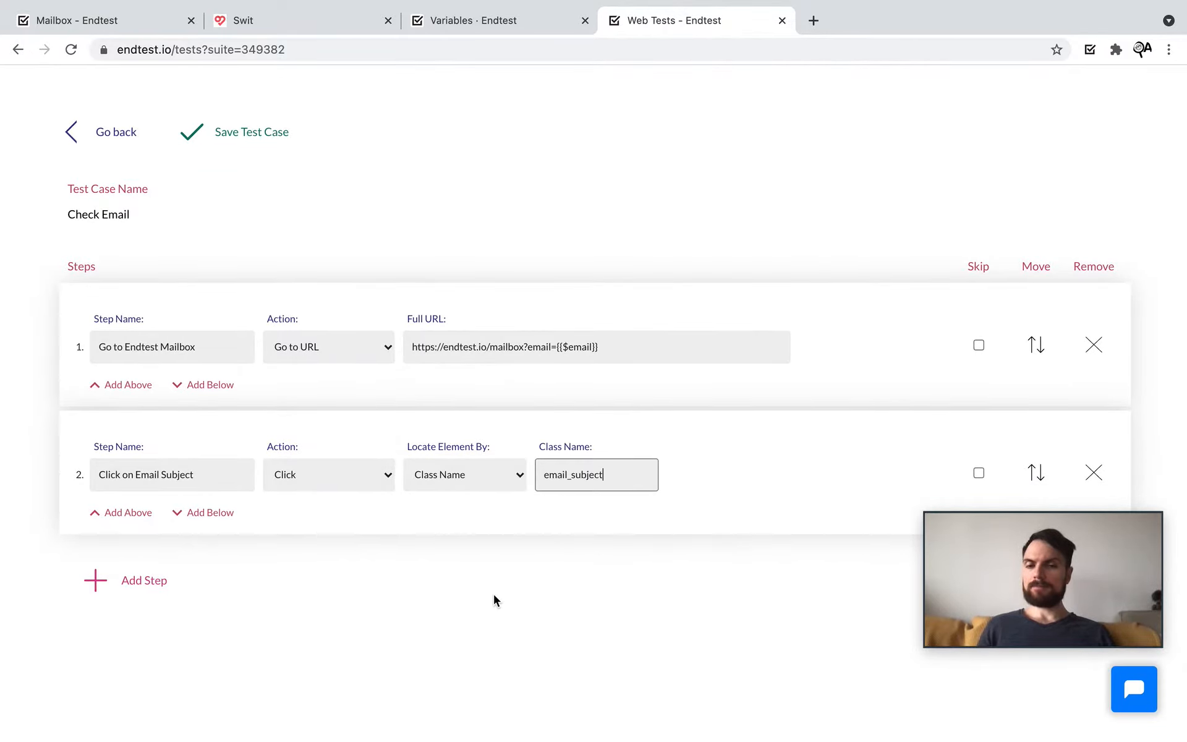
click(493, 595)
Step: Add an empty step 3 and check the Swit email's code in the mailbox
click(210, 513)
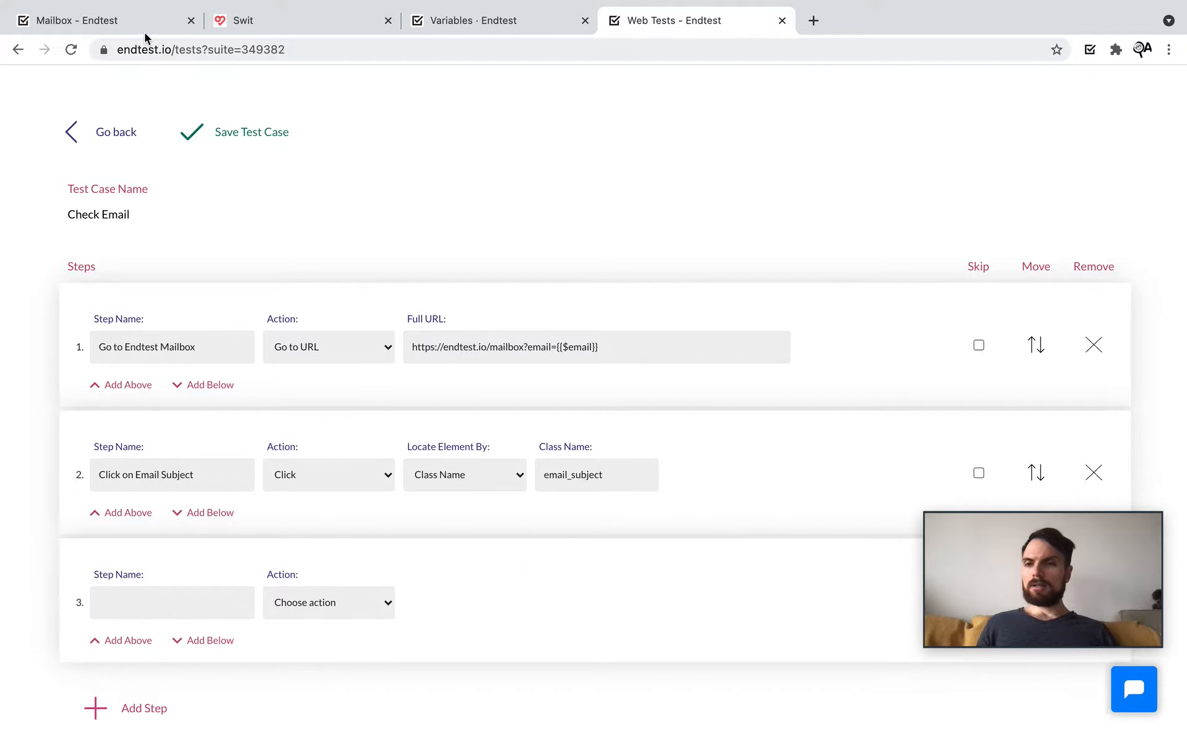
click(125, 26)
click(371, 143)
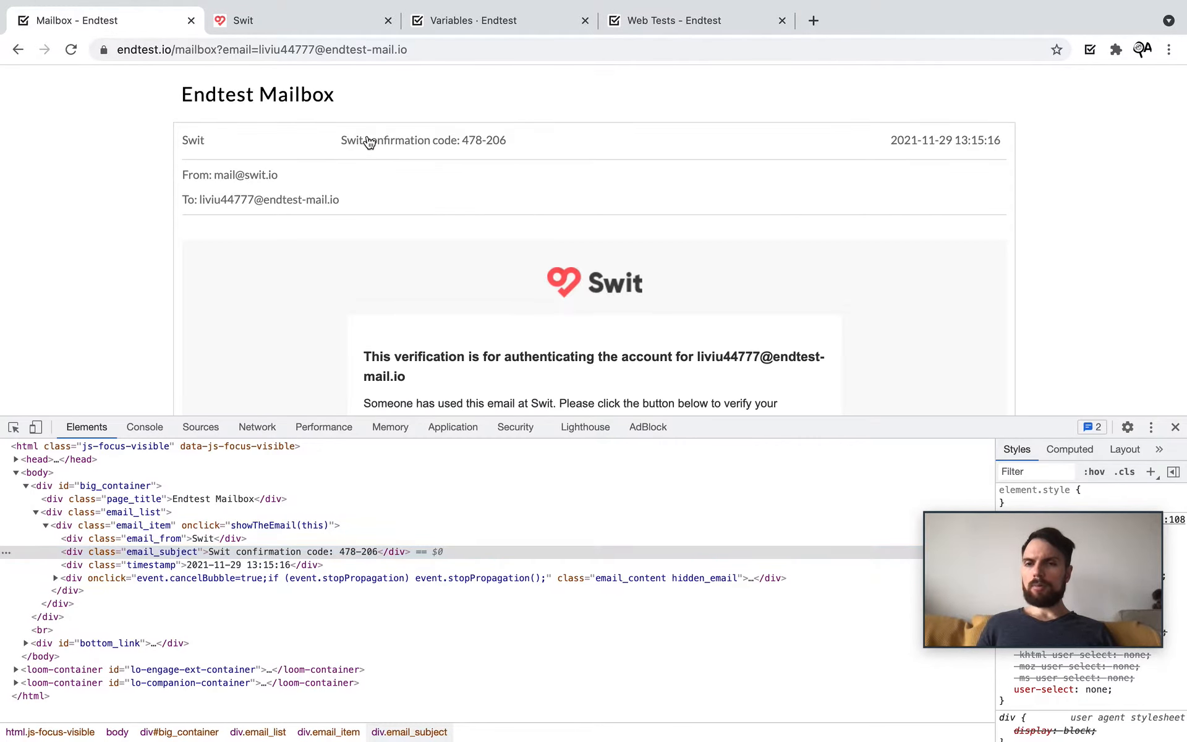
scroll(423, 327, down, 6)
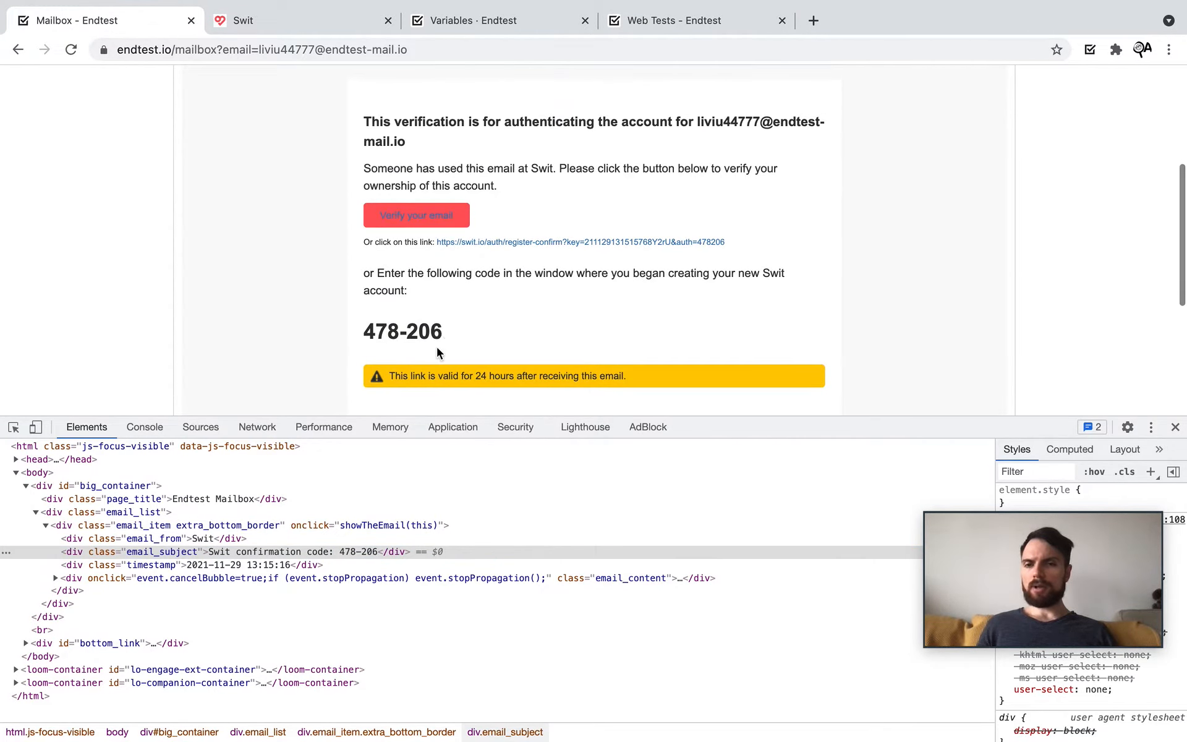
click(669, 27)
scroll(335, 446, down, 2)
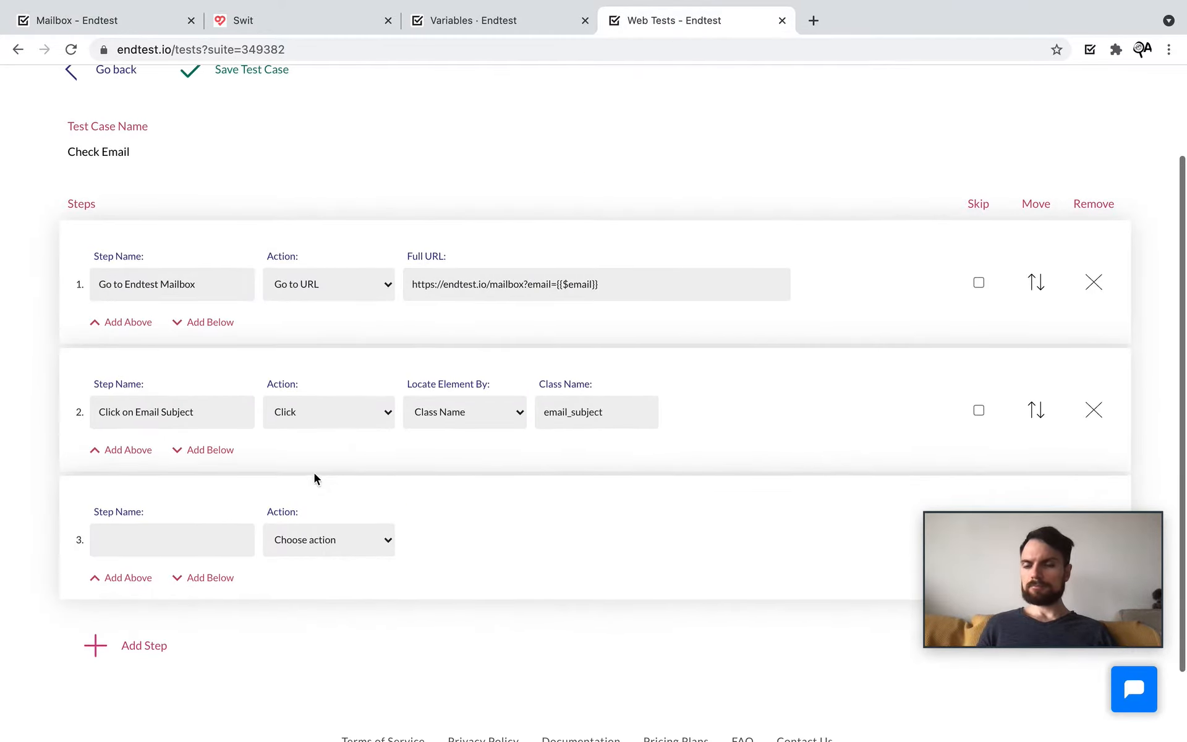
Step: Name step 3 'Extract Code' and make it a Set Variable action
click(154, 542)
text(Extract Code)
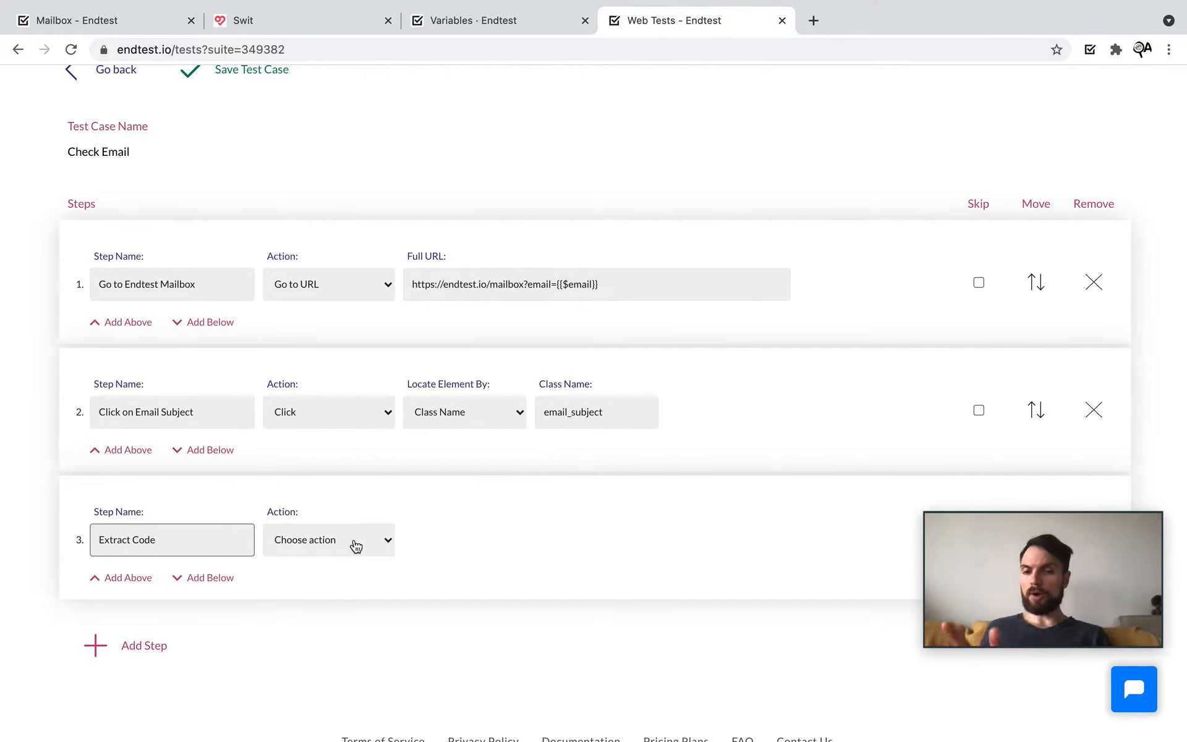
click(354, 539)
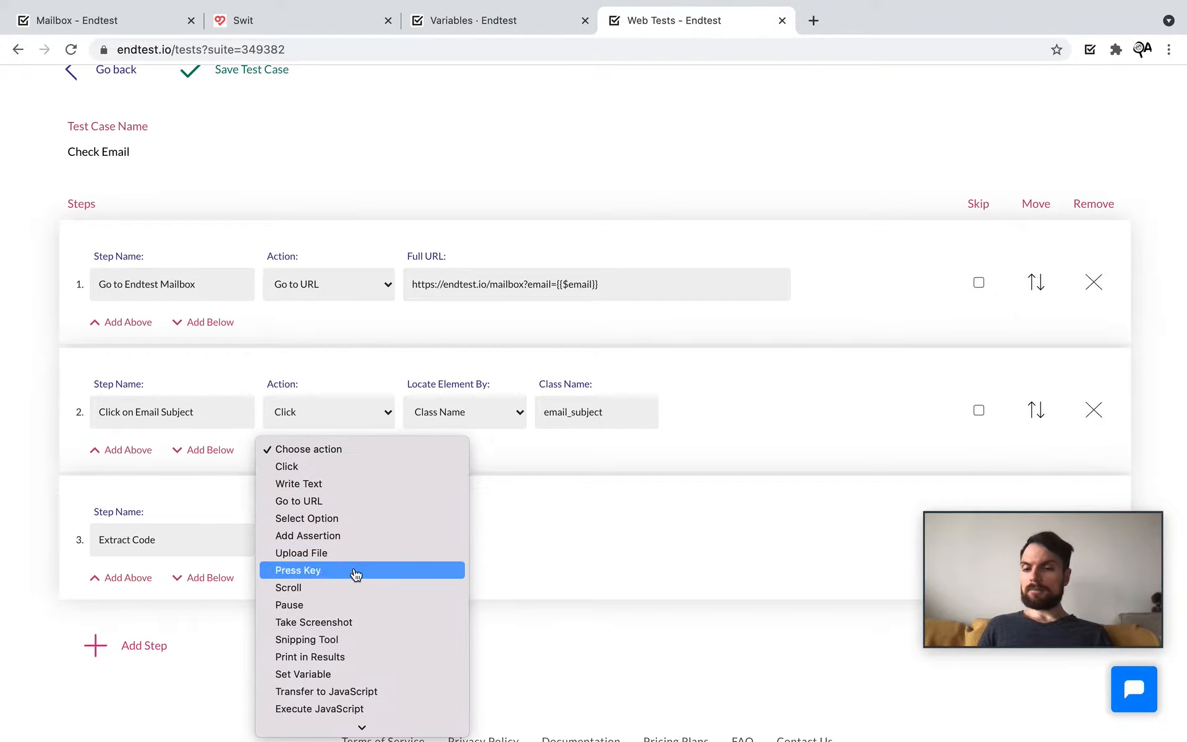
click(344, 679)
Step: Set variable $code to take its value via Extract Value from Element
click(446, 543)
text($code)
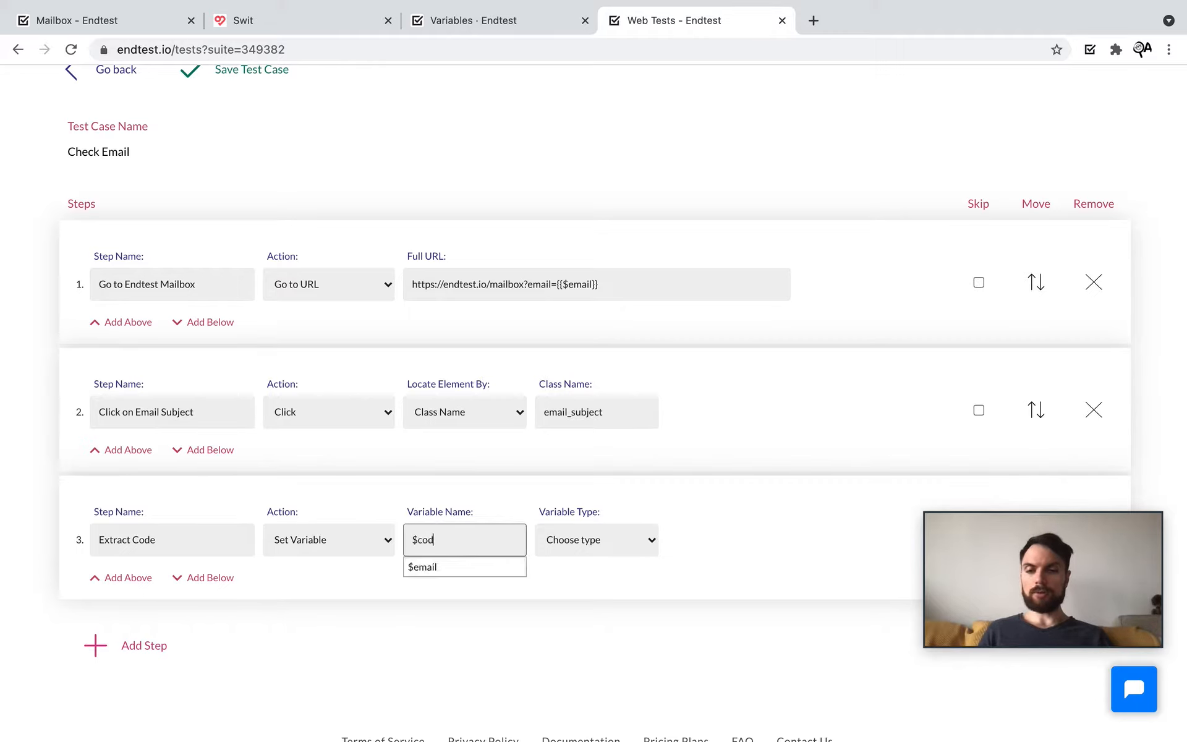
click(624, 541)
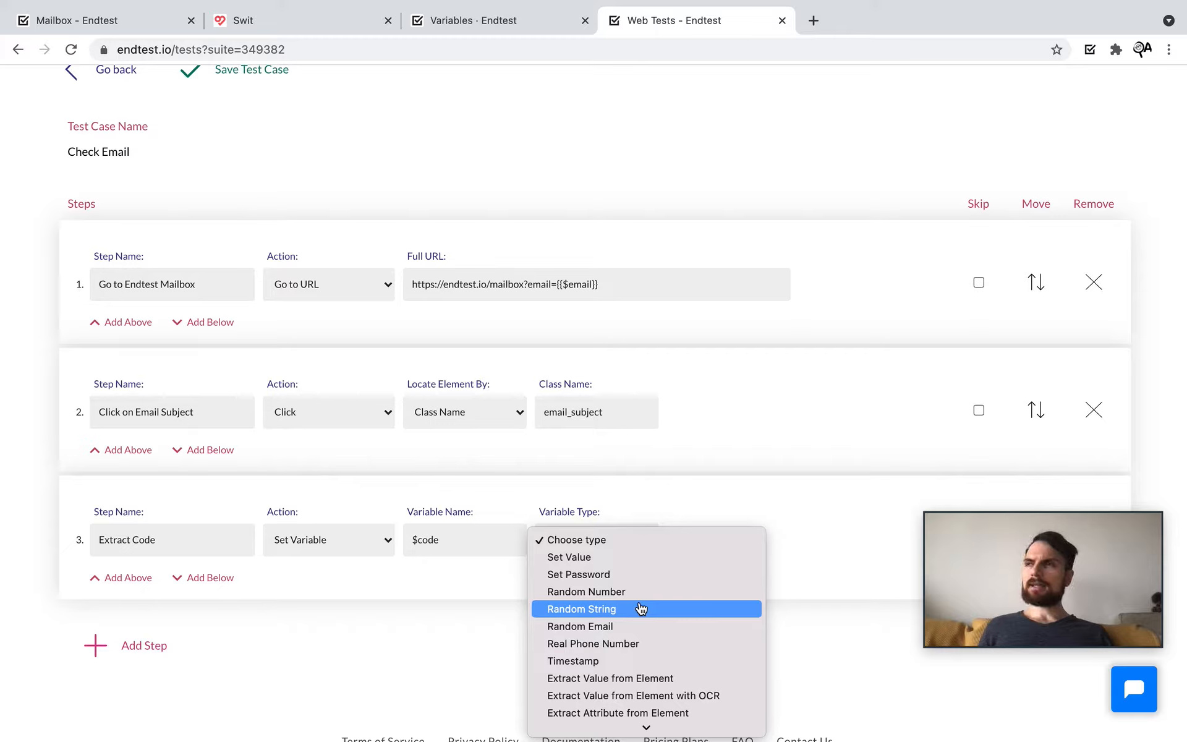
scroll(641, 608, down, 2)
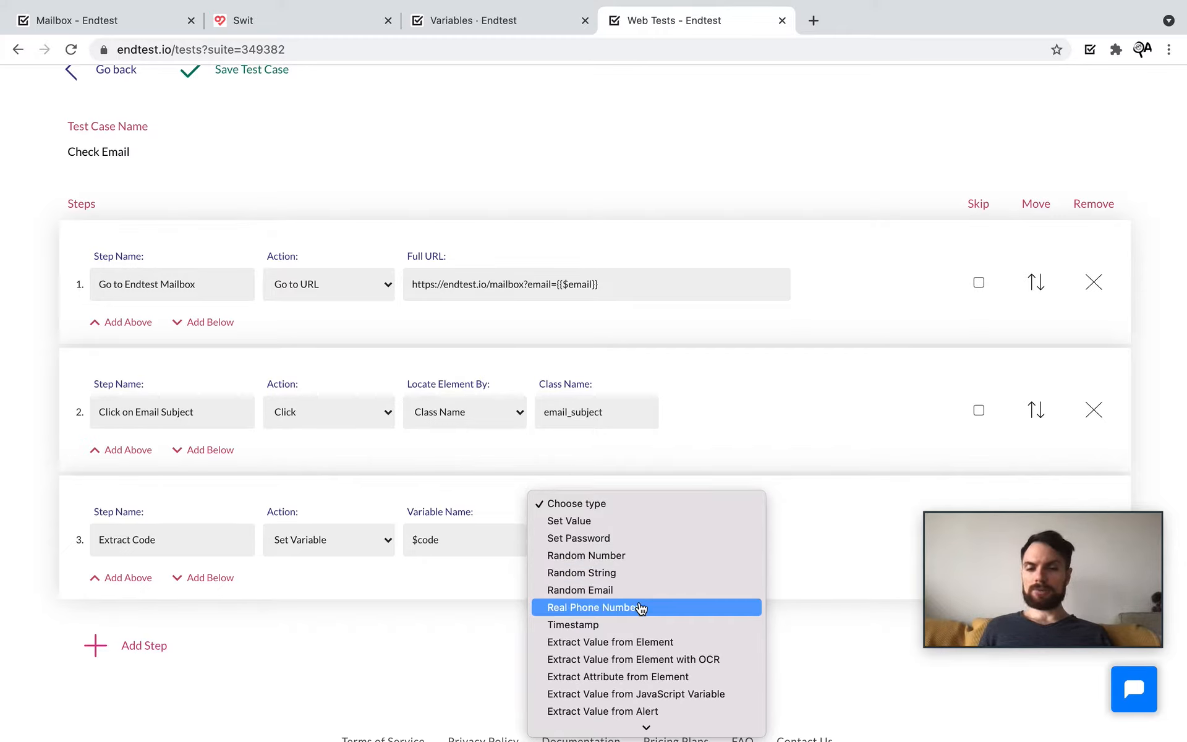
click(697, 643)
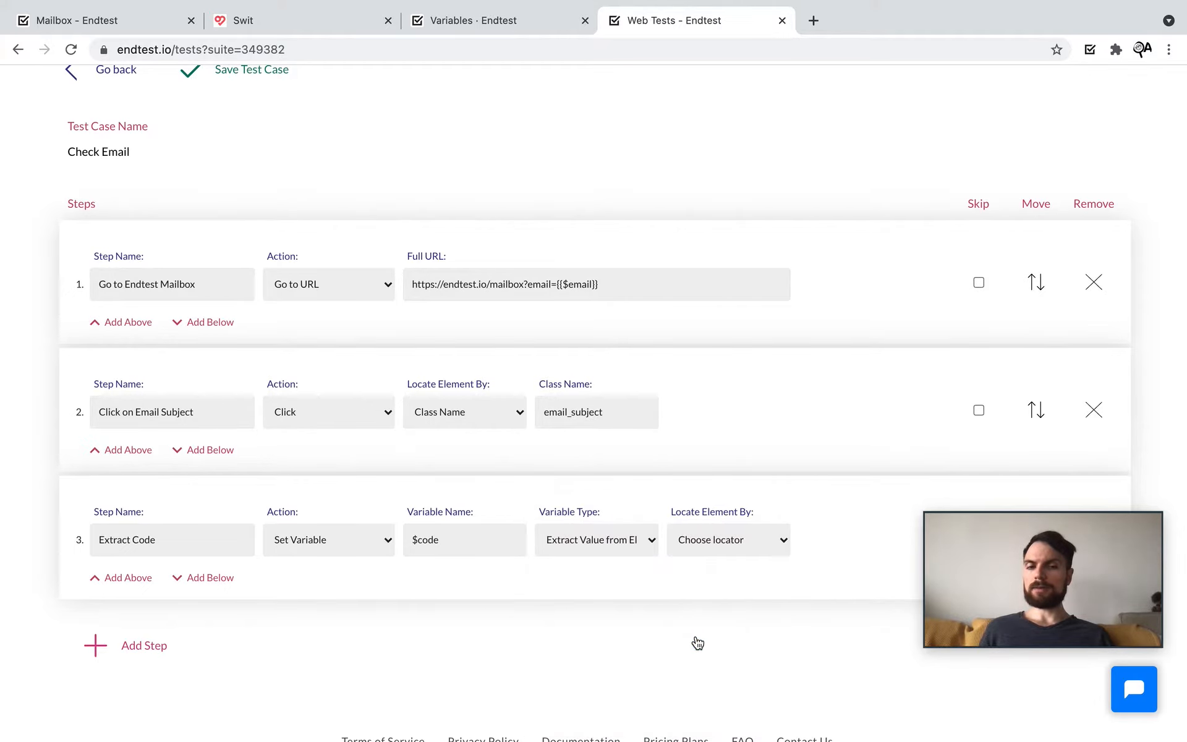
scroll(695, 637, down, 2)
scroll(695, 635, down, 1)
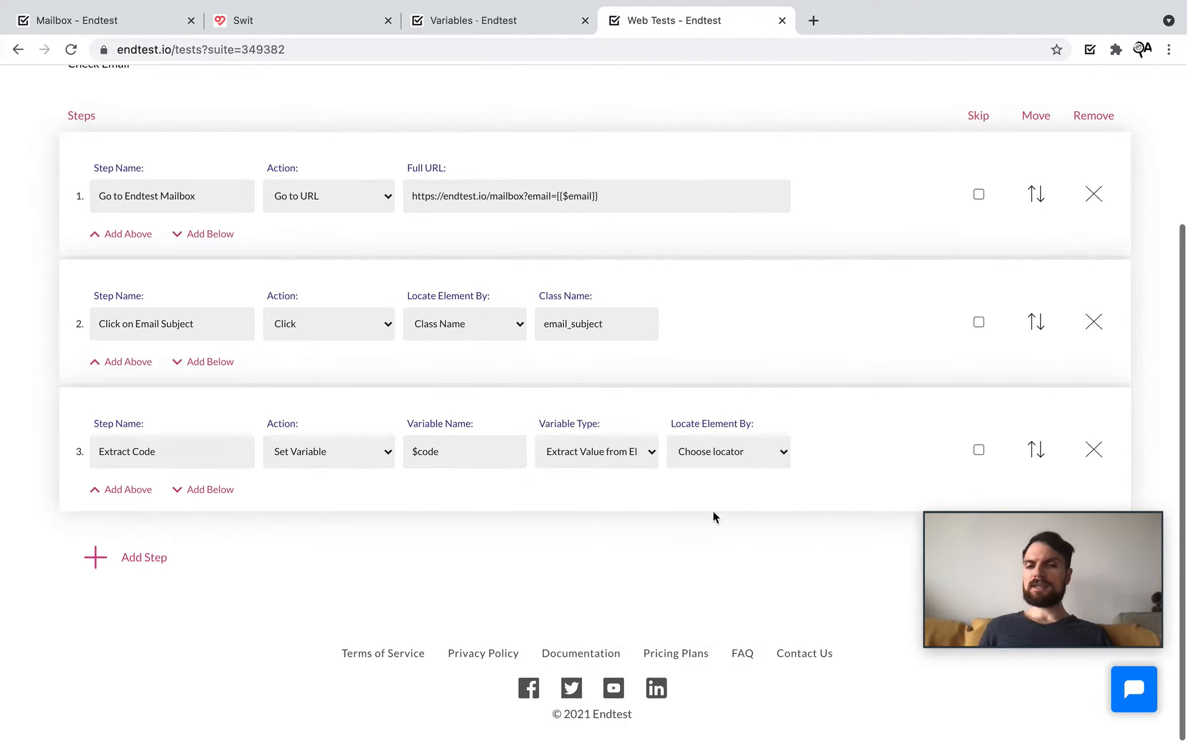
Step: Inspect the 478-206 code element in the mailbox and copy its XPath
click(732, 457)
click(544, 550)
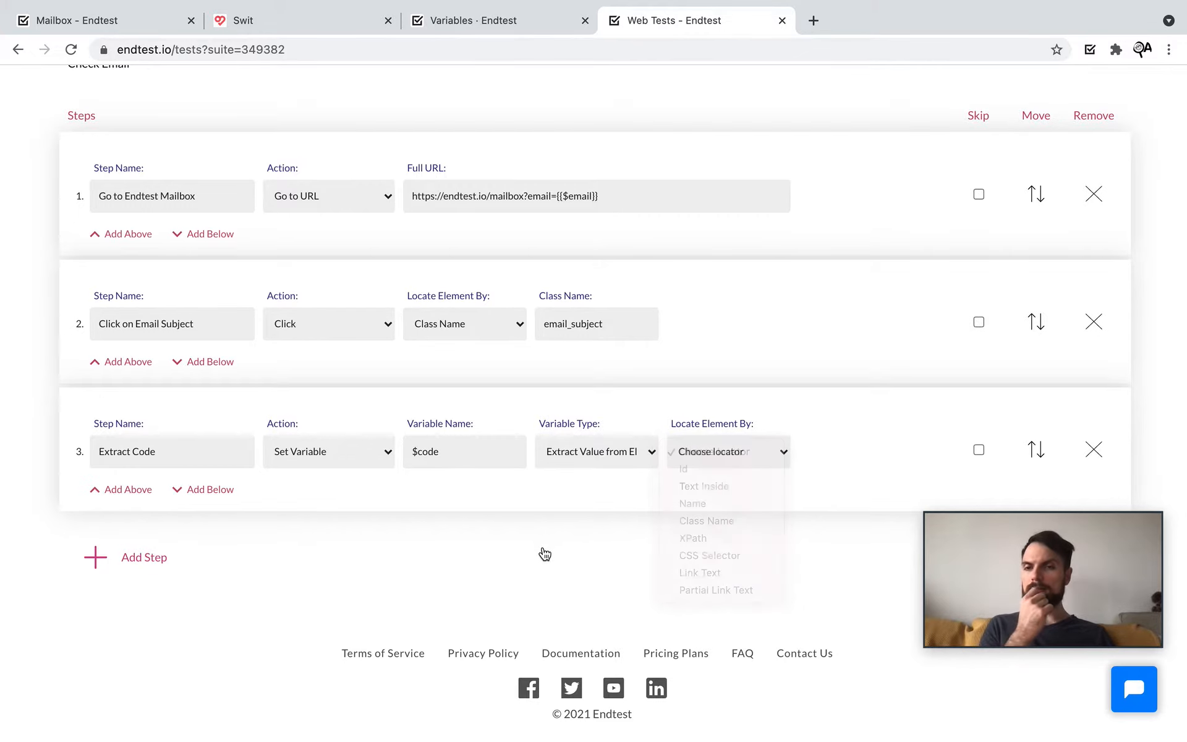
click(112, 31)
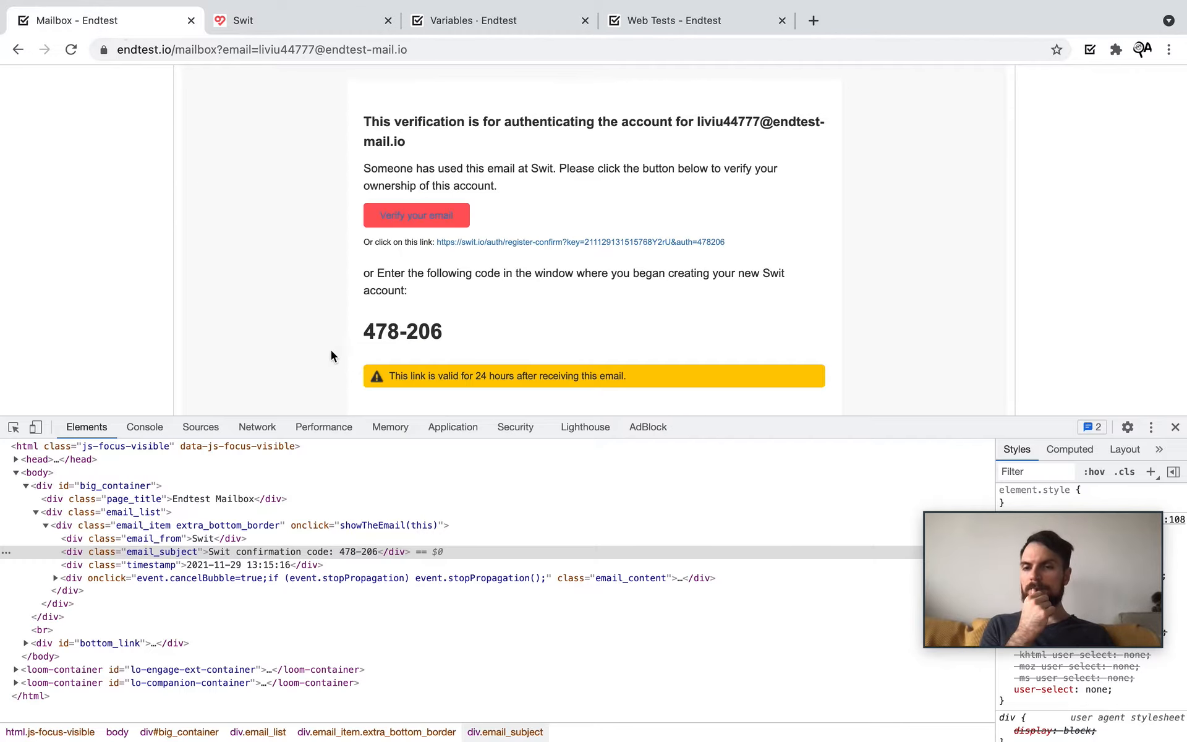
click(17, 430)
click(393, 327)
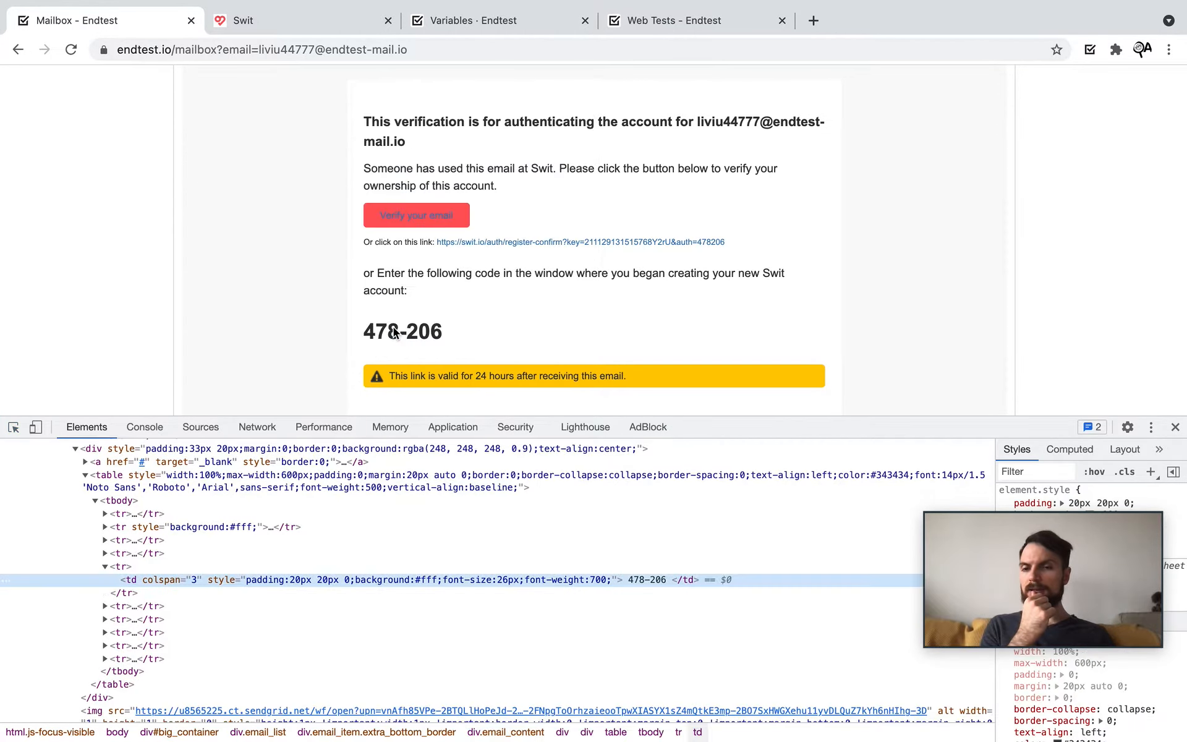
right_click(206, 581)
mouse_move(280, 461)
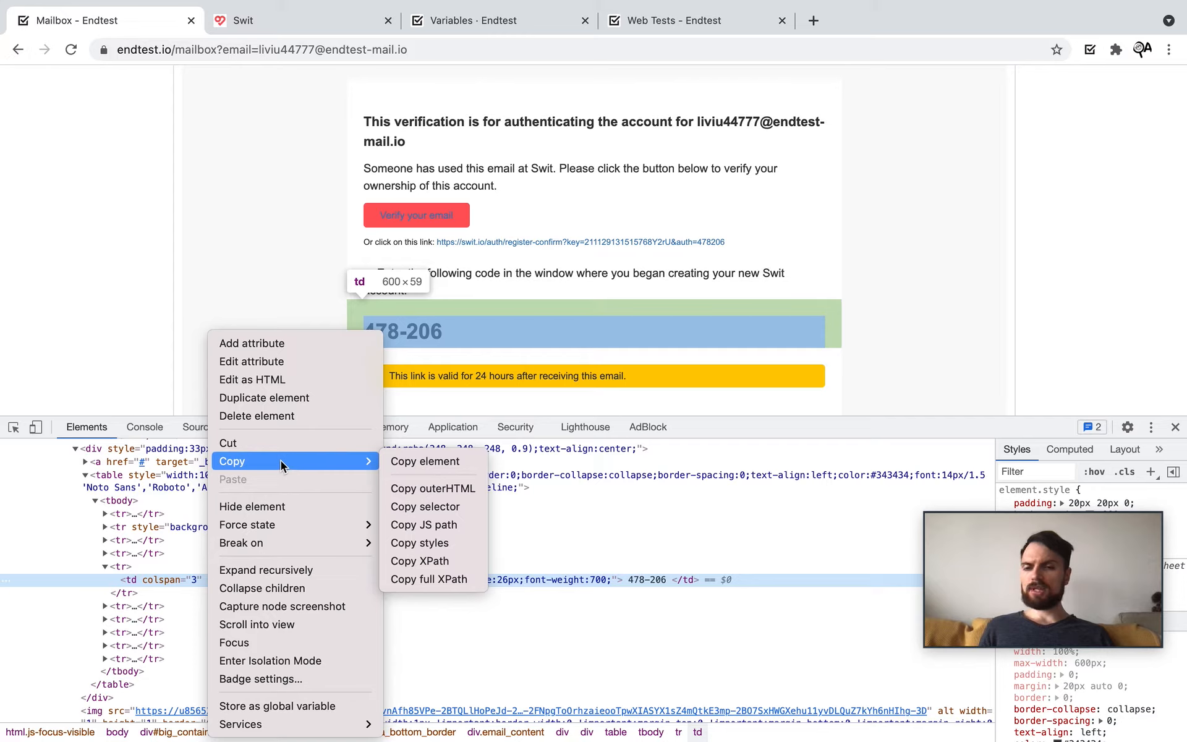
click(464, 561)
click(630, 24)
click(729, 453)
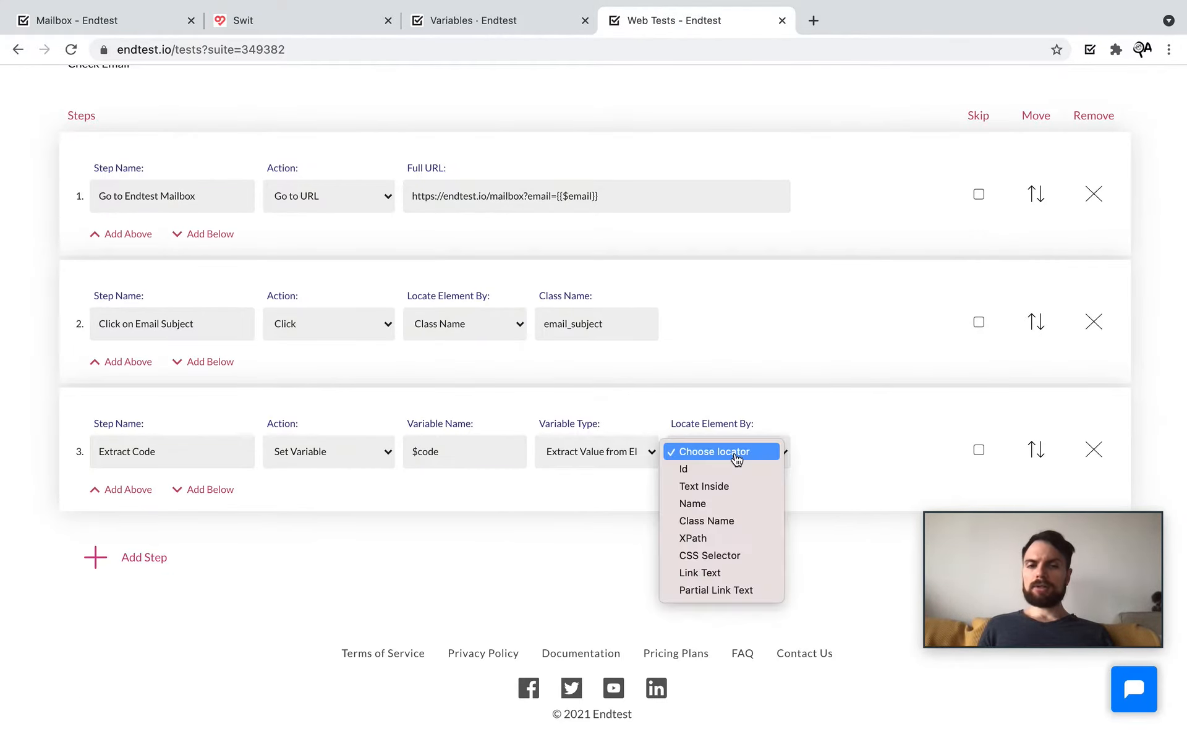
click(723, 538)
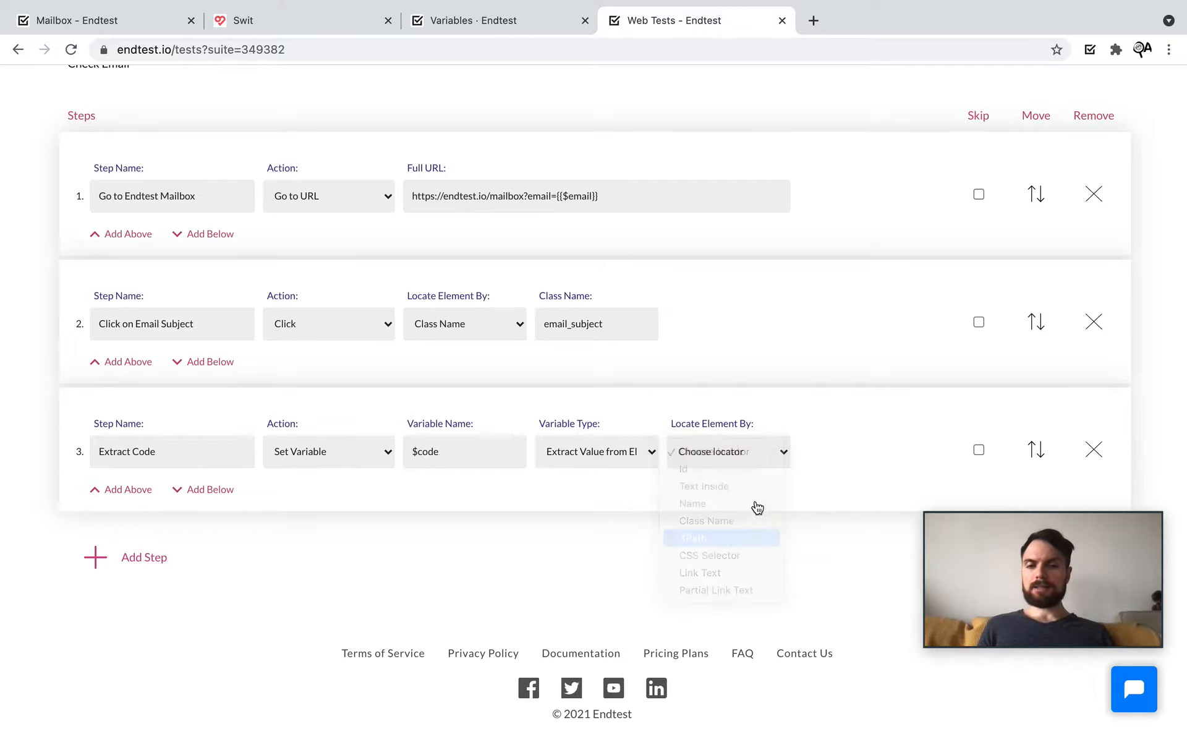
click(824, 448)
key(ctrl+v)
click(726, 543)
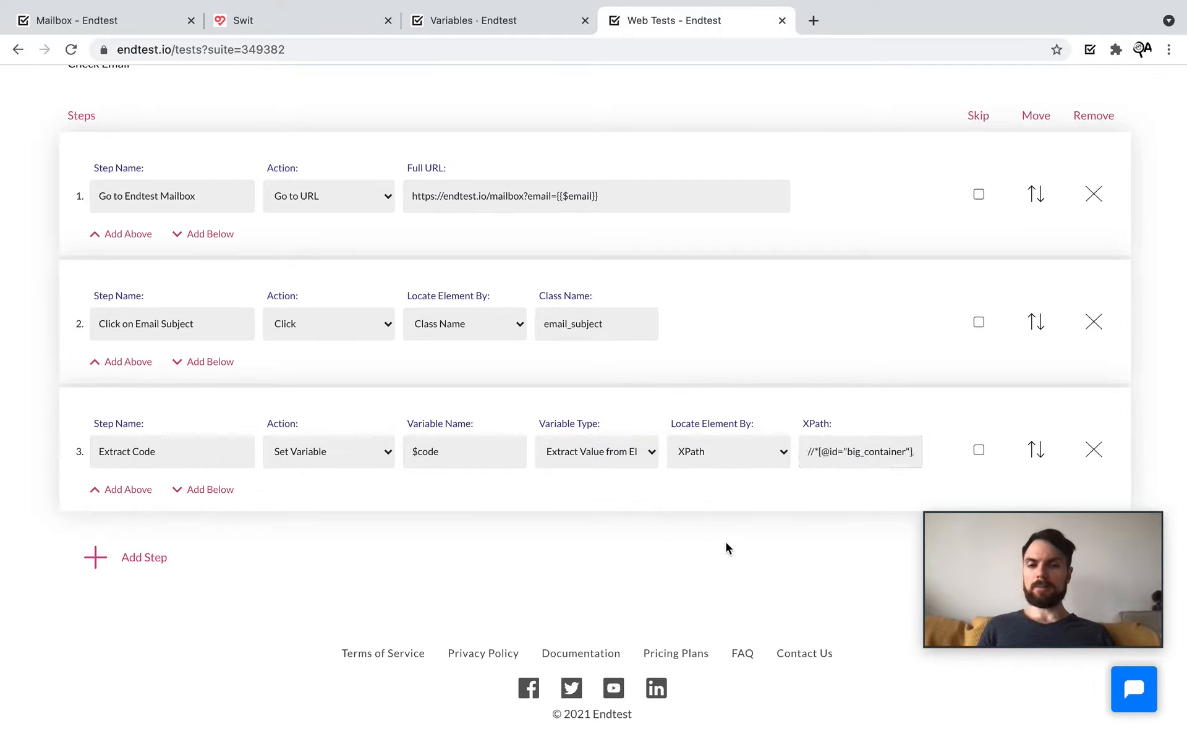
click(460, 24)
click(62, 159)
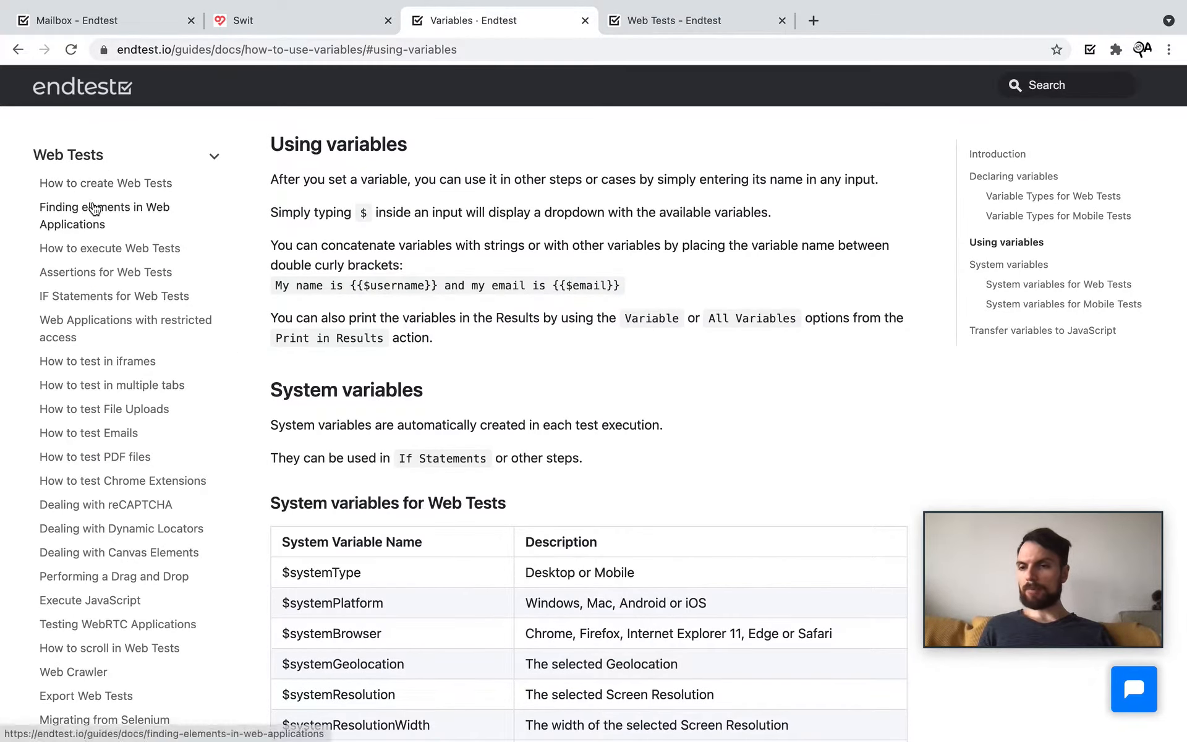
Step: Read the custom XPath section of Finding elements in Web Applications, then return to Check Email
click(94, 209)
scroll(586, 454, down, 20)
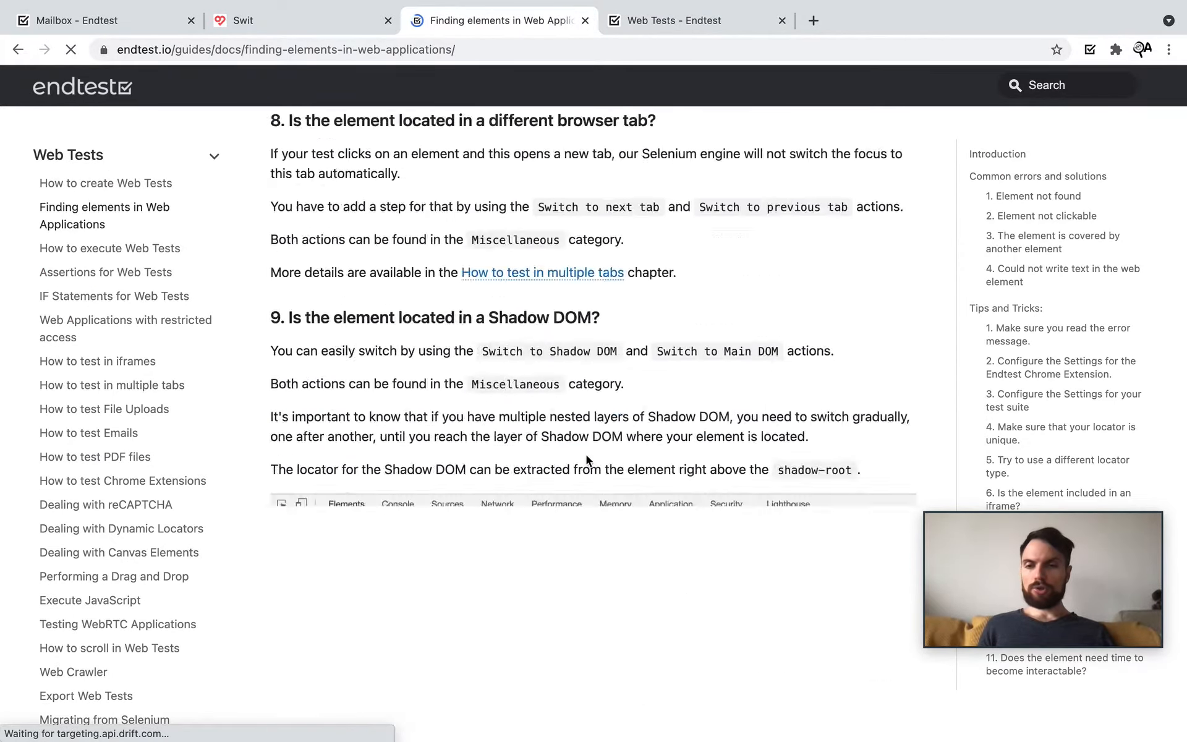
scroll(586, 454, up, 15)
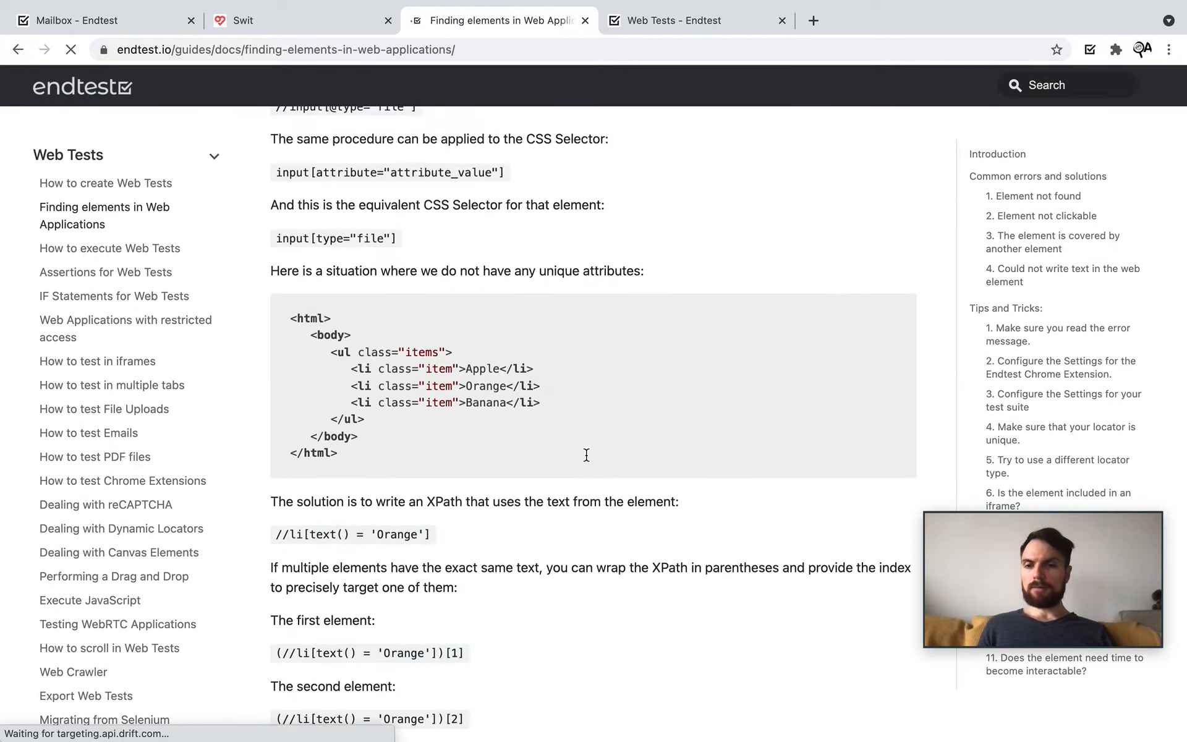
scroll(586, 454, up, 3)
drag(592, 420, 253, 424)
scroll(513, 510, down, 2)
scroll(512, 511, down, 7)
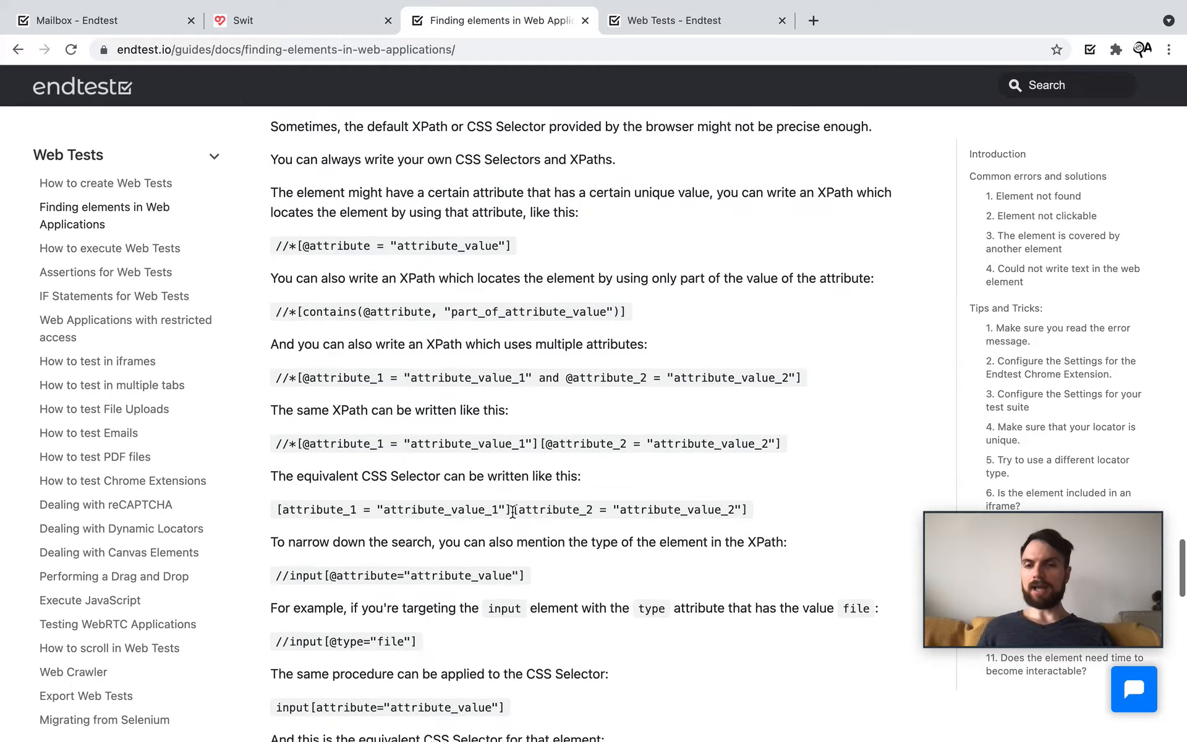
scroll(512, 510, up, 8)
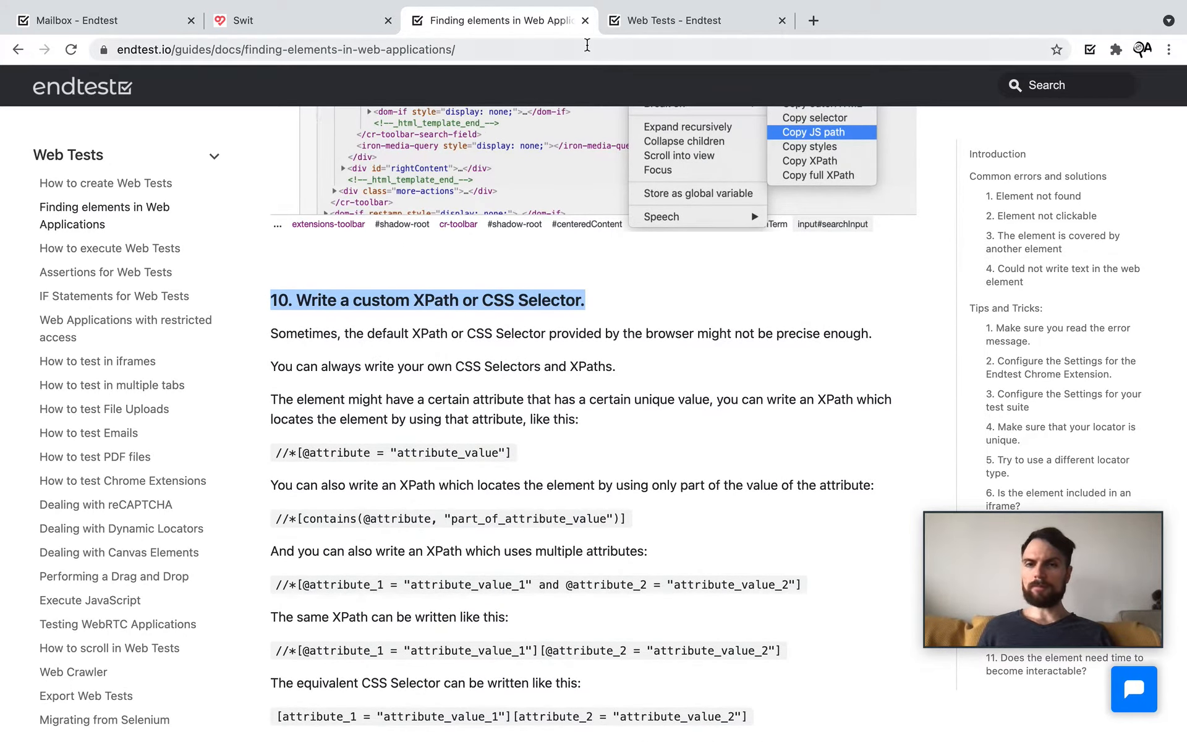
click(644, 30)
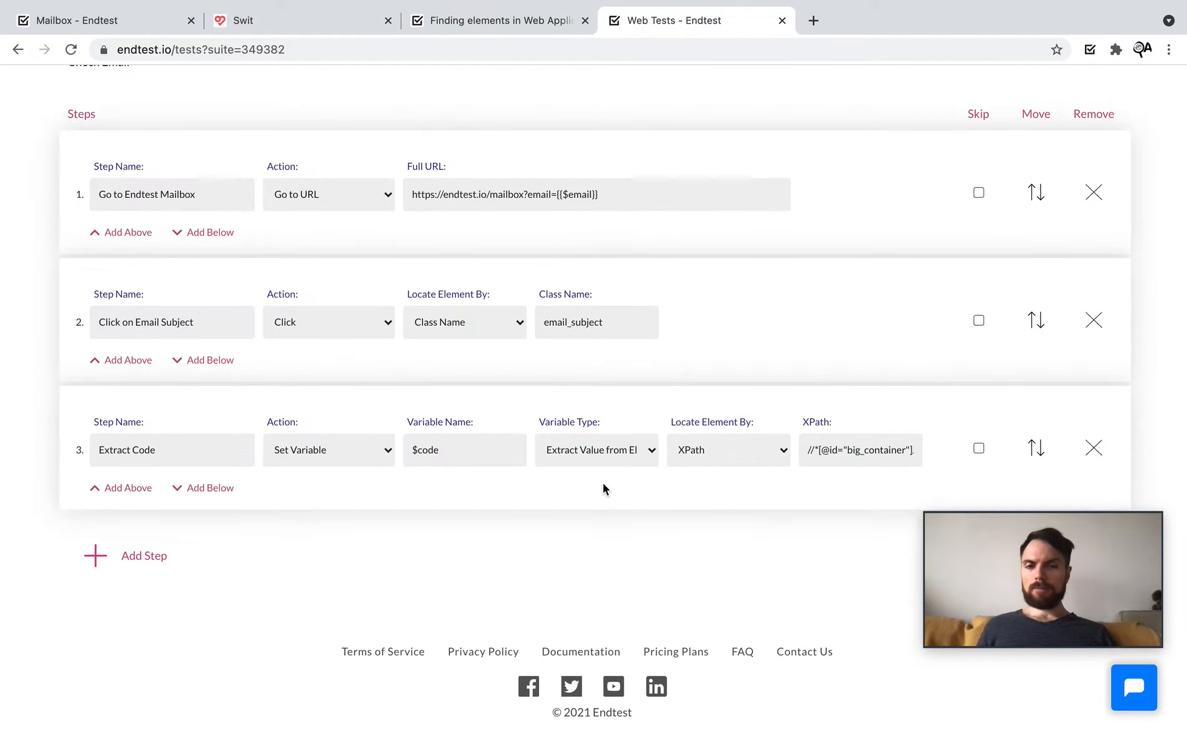
scroll(428, 498, up, 2)
scroll(427, 498, up, 2)
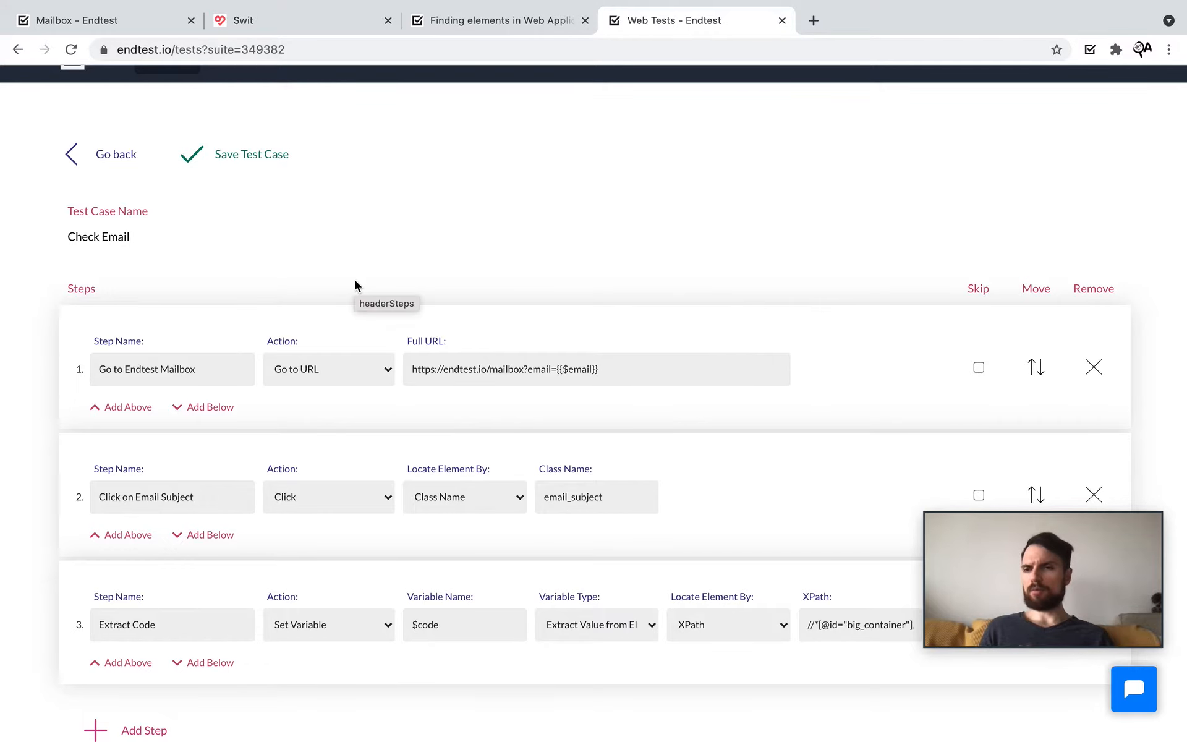
click(112, 21)
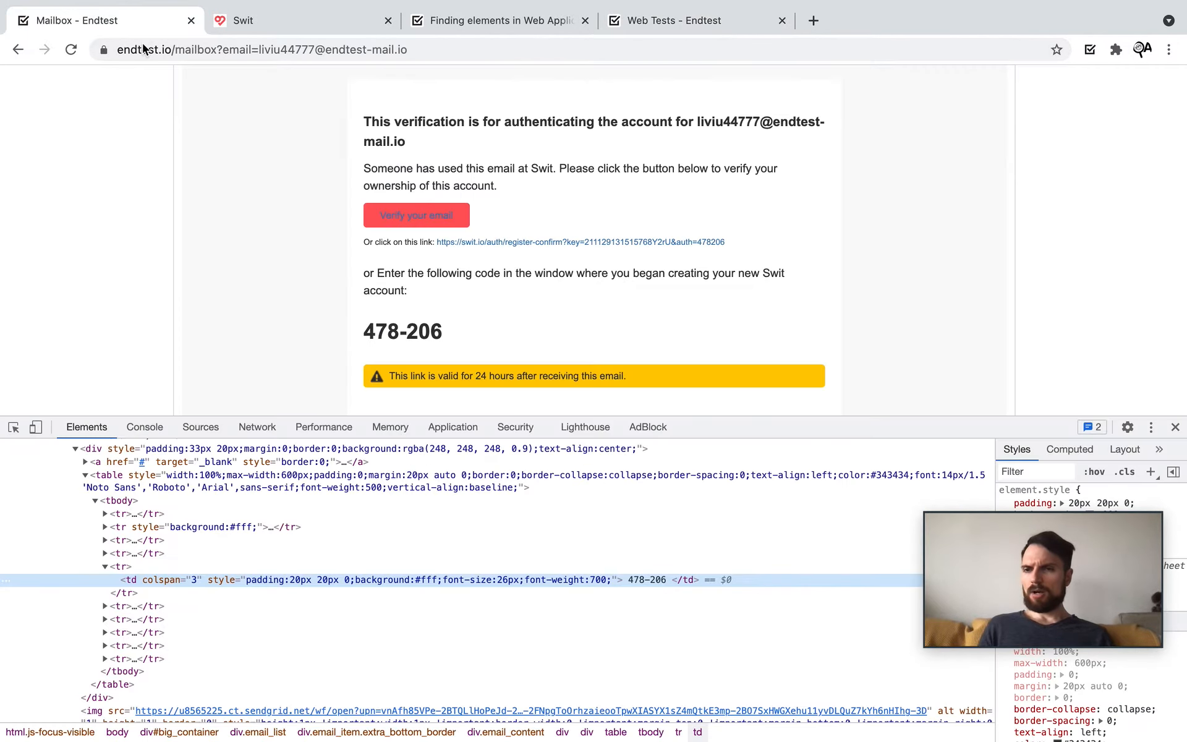
scroll(402, 164, up, 4)
click(401, 163)
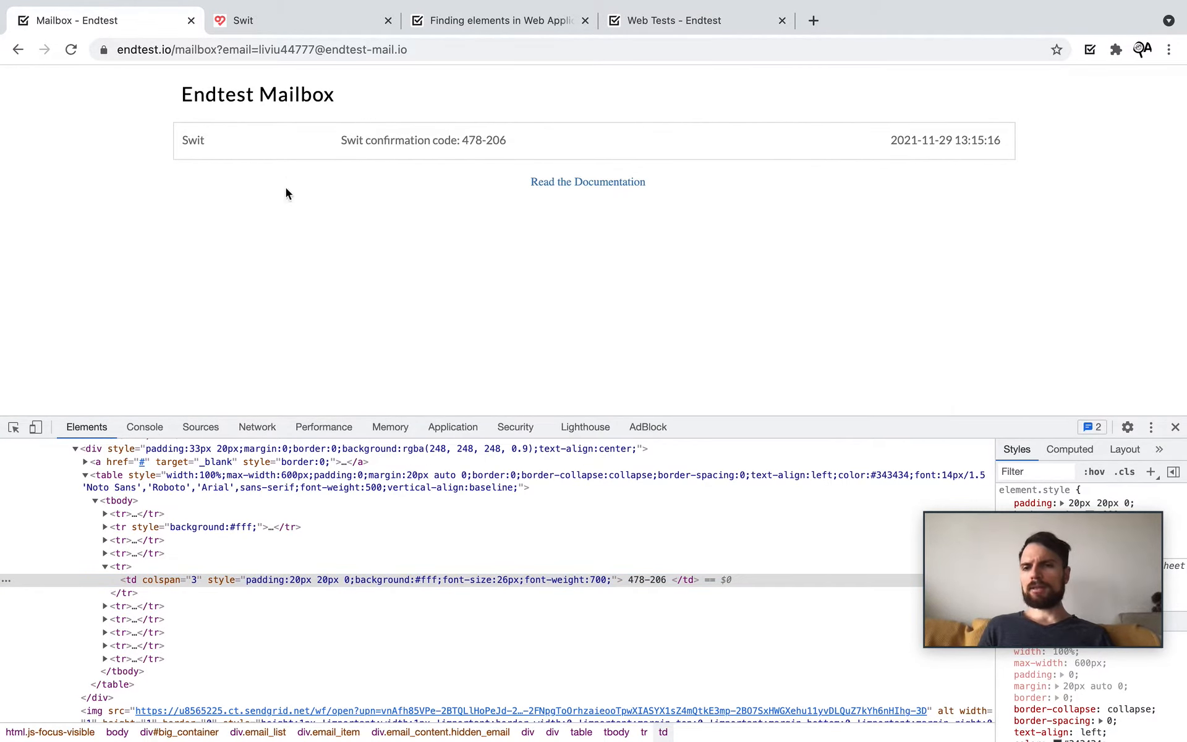
click(356, 148)
click(354, 148)
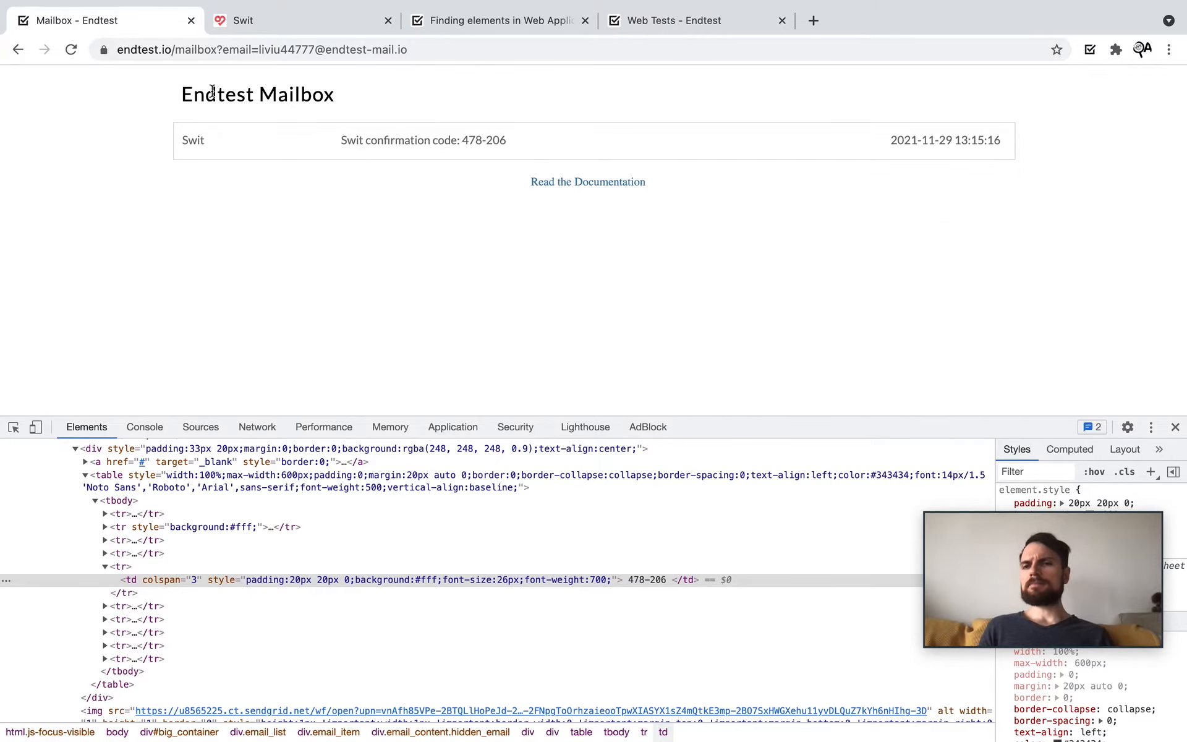
click(434, 146)
click(434, 146)
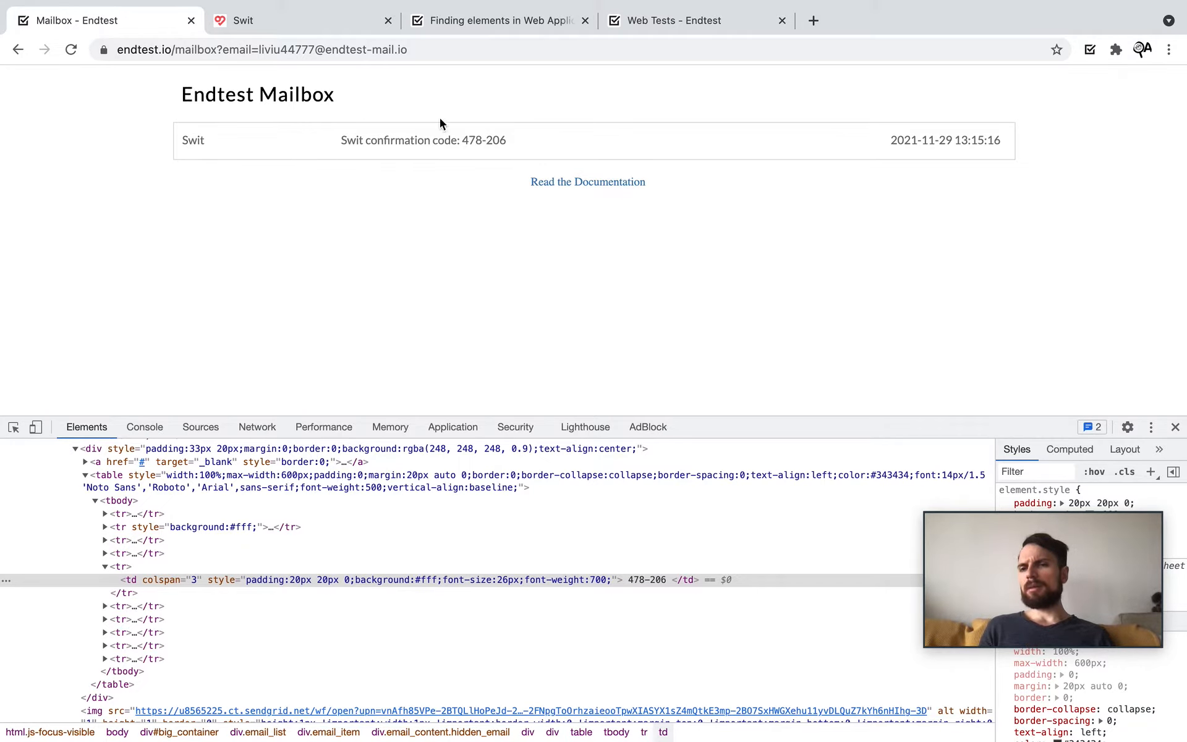
click(631, 28)
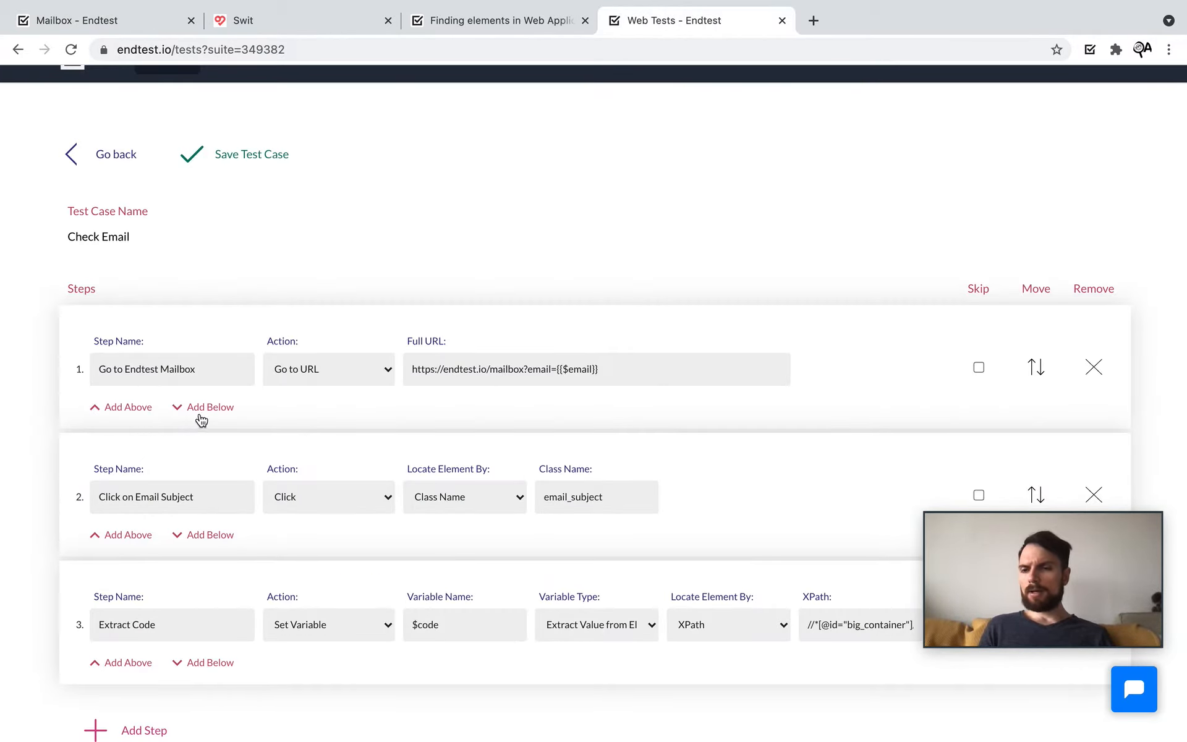
Step: Insert step 2 'Wait for email' as a Miscellaneous Wait Until step
click(207, 409)
click(138, 492)
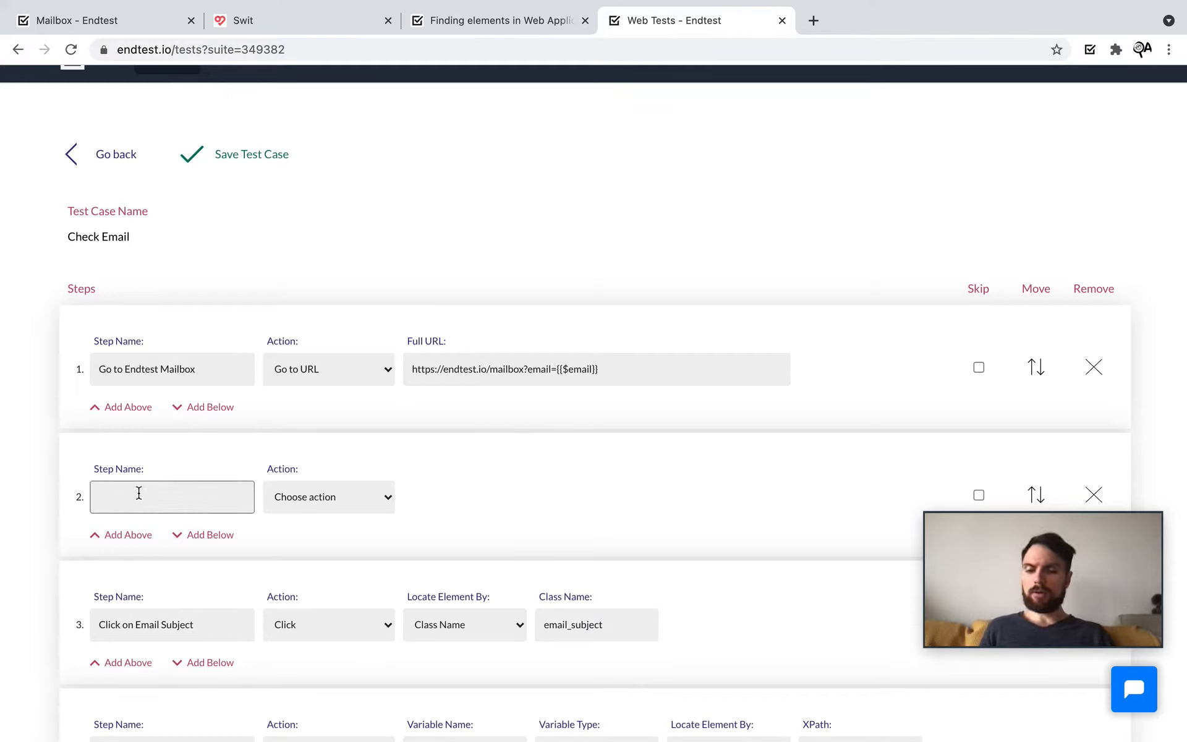
text(Wait for email)
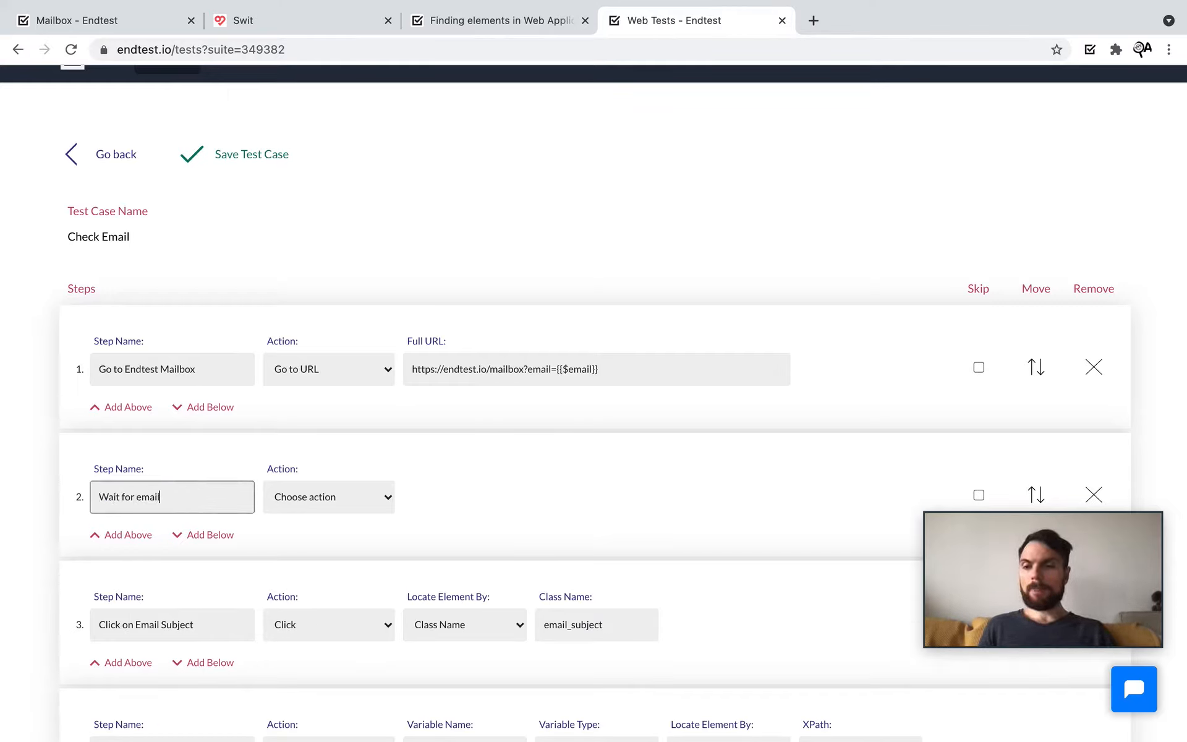
click(328, 497)
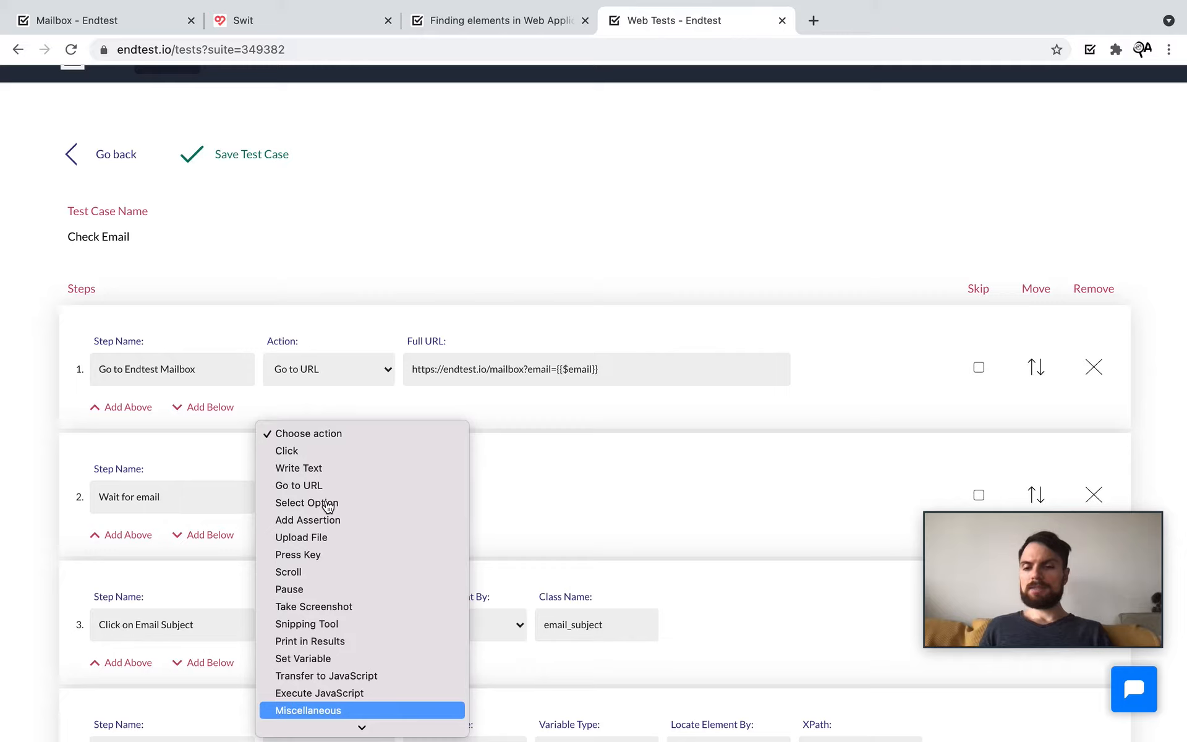
key(Return)
click(475, 497)
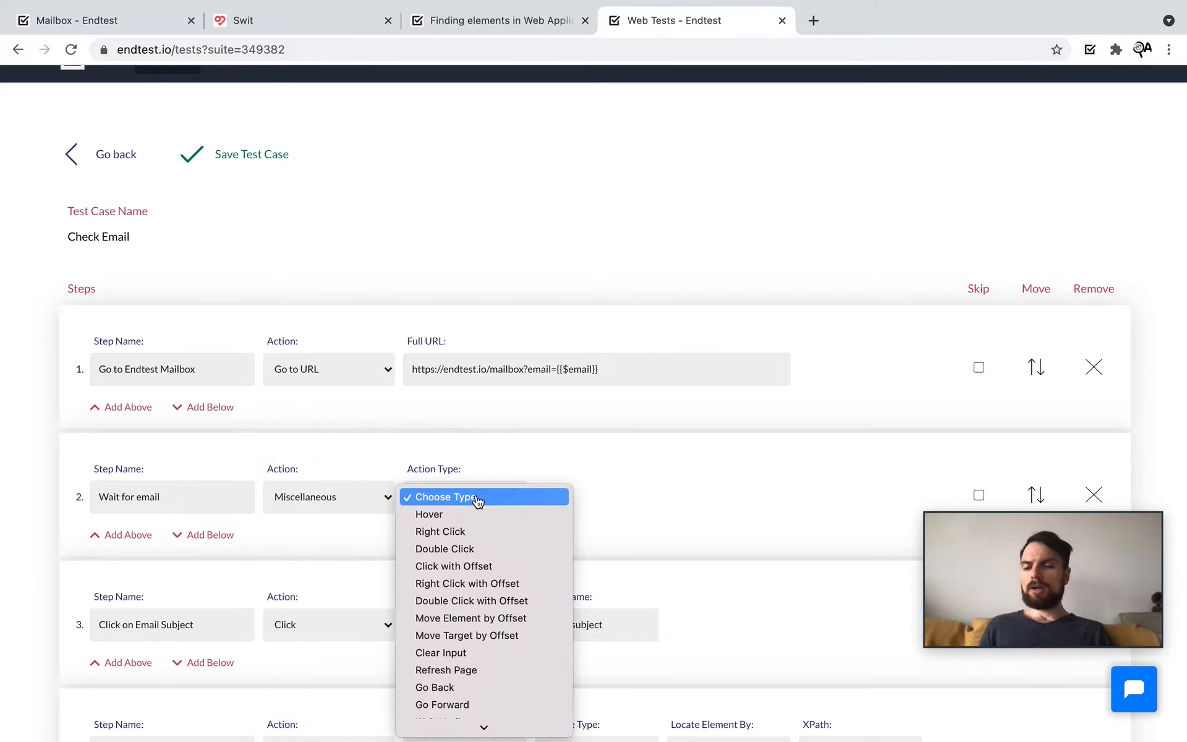
key(w)
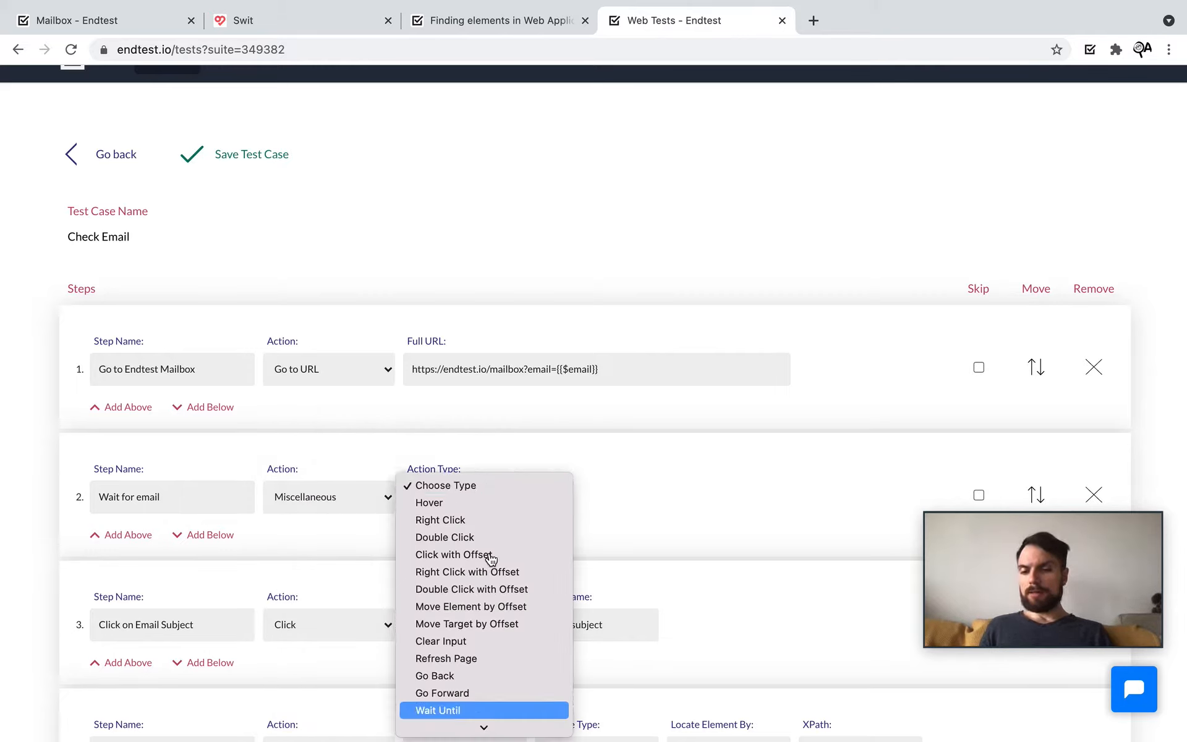
key(Return)
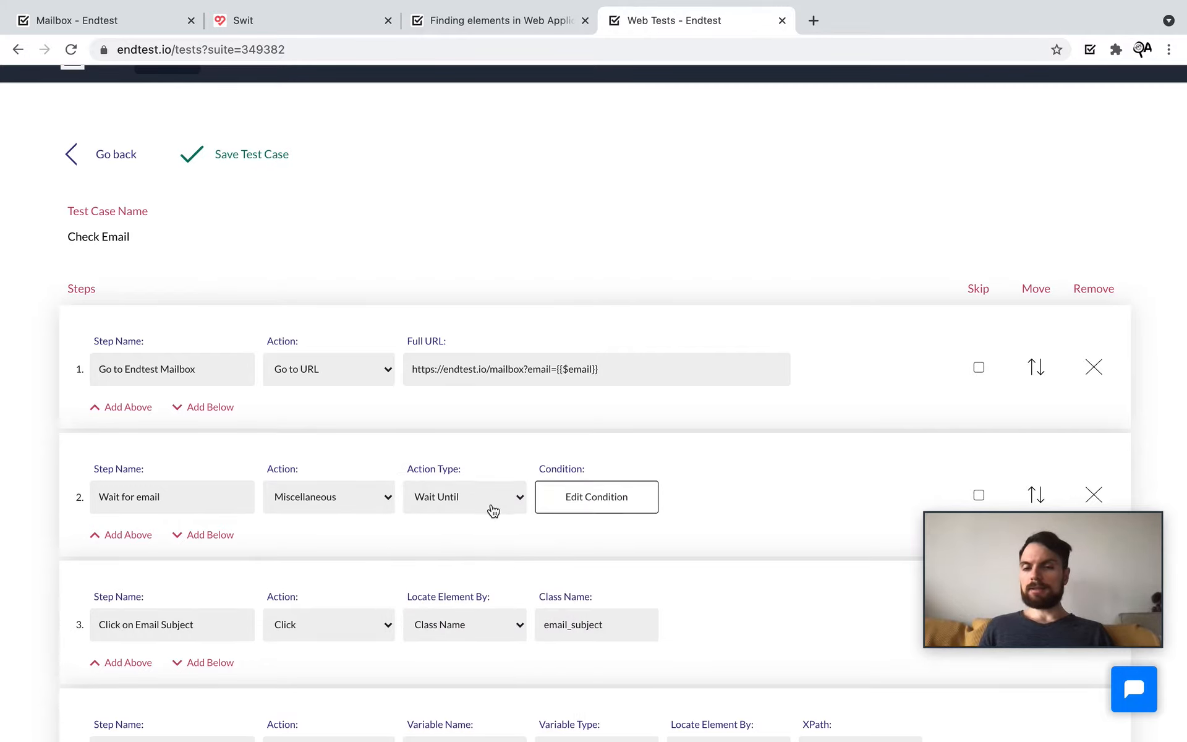
Step: Set the wait condition type to Element Is Present
click(589, 506)
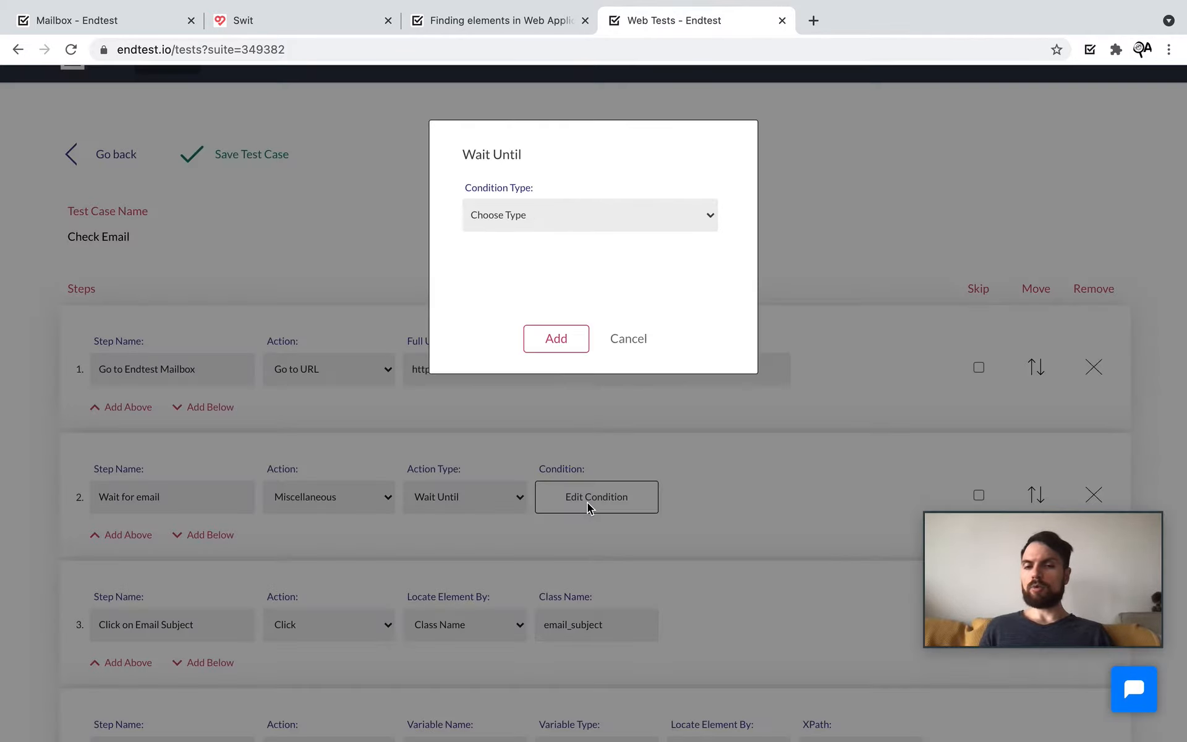
click(569, 216)
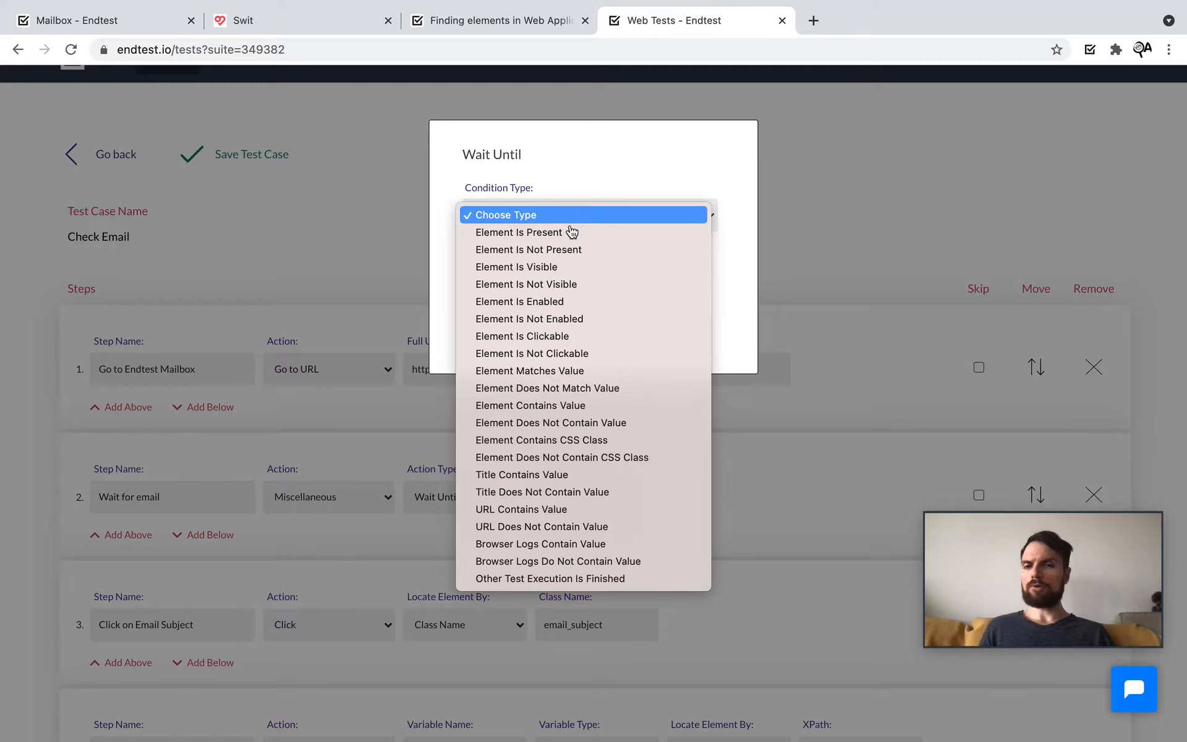
click(570, 233)
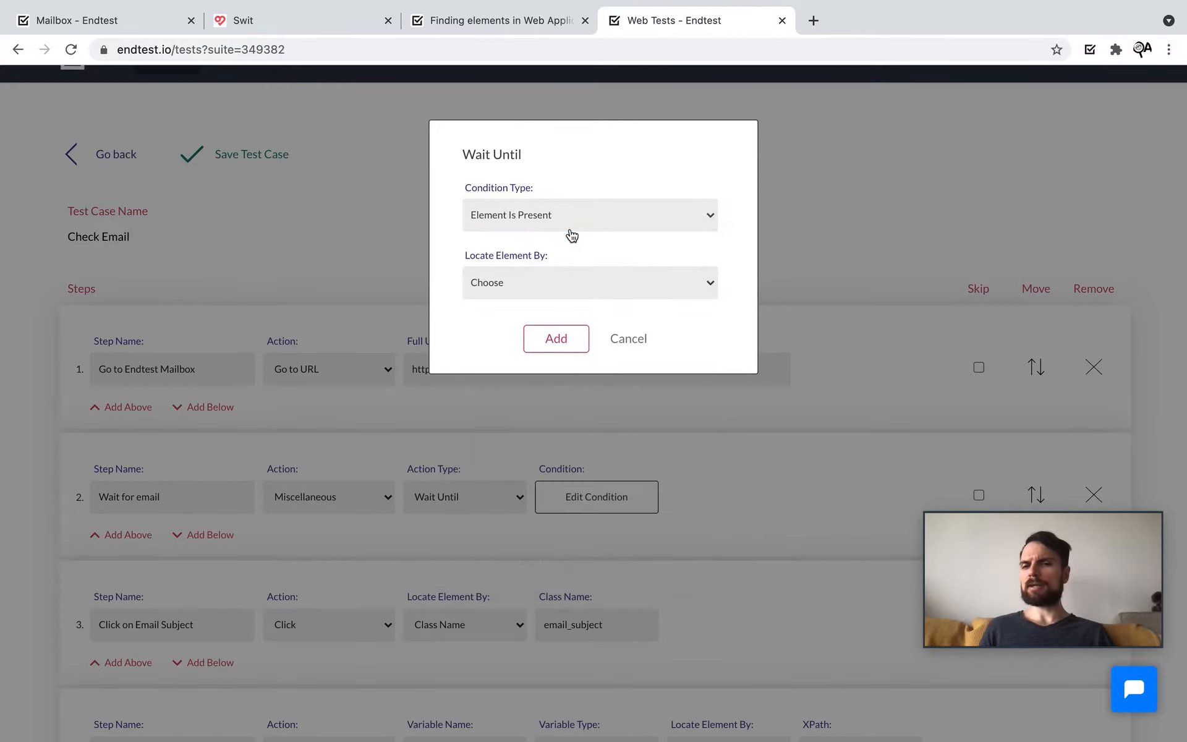
click(554, 283)
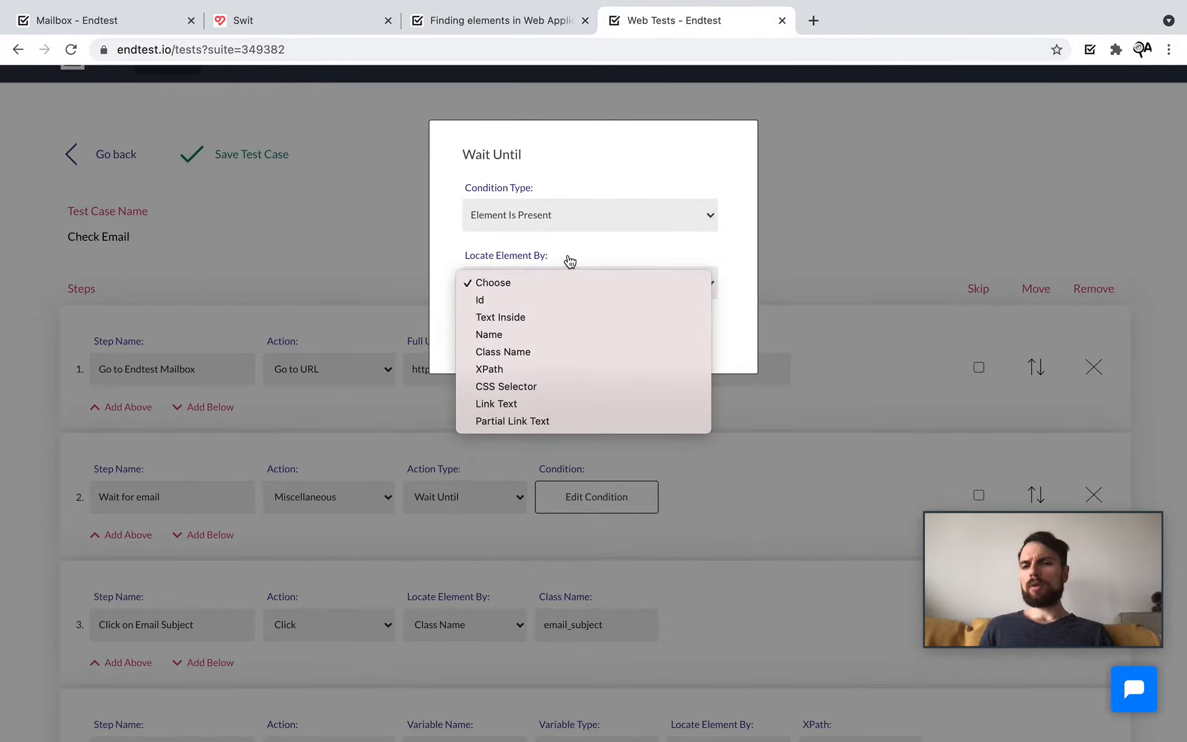
click(569, 260)
Step: Copy the email subject's class name email_subject from the mailbox in DevTools
click(83, 65)
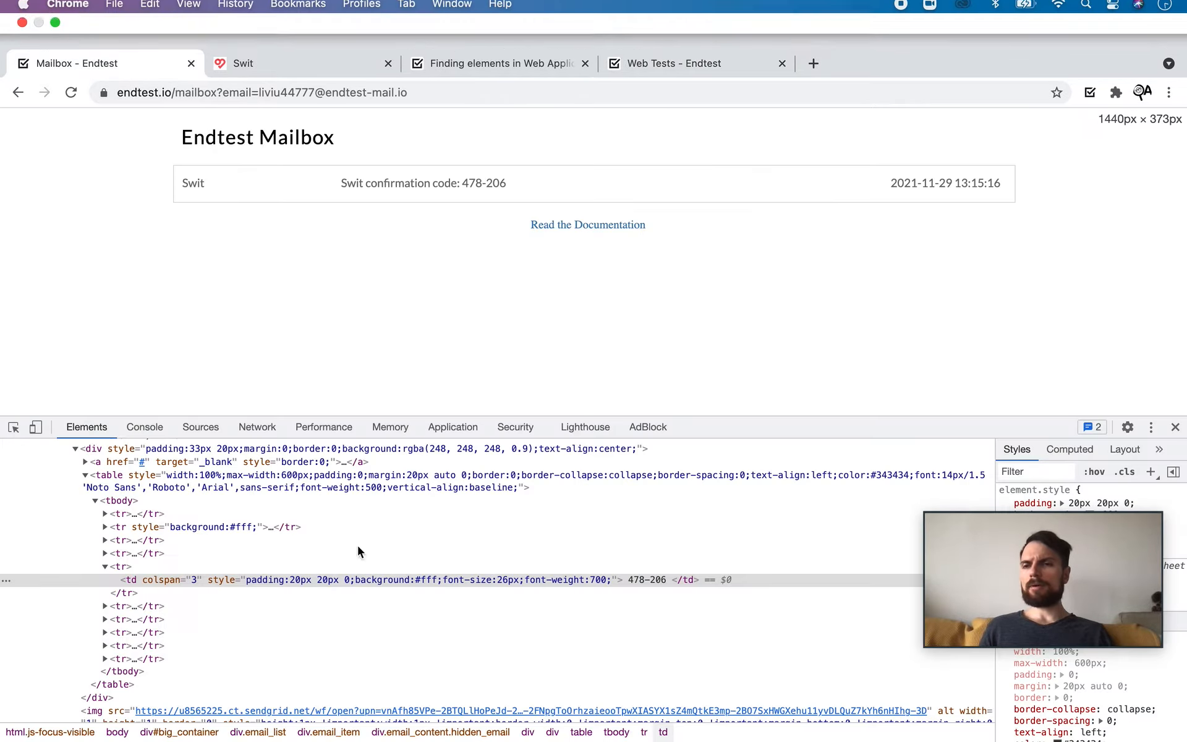
click(13, 434)
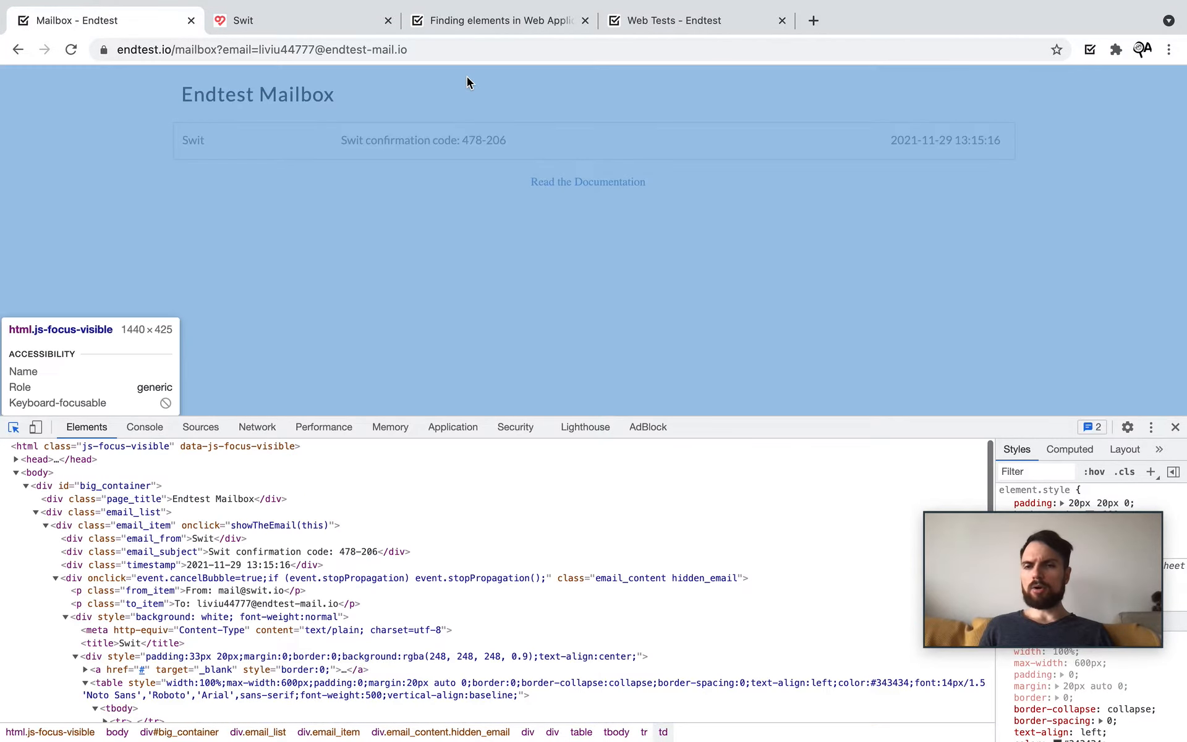
click(417, 142)
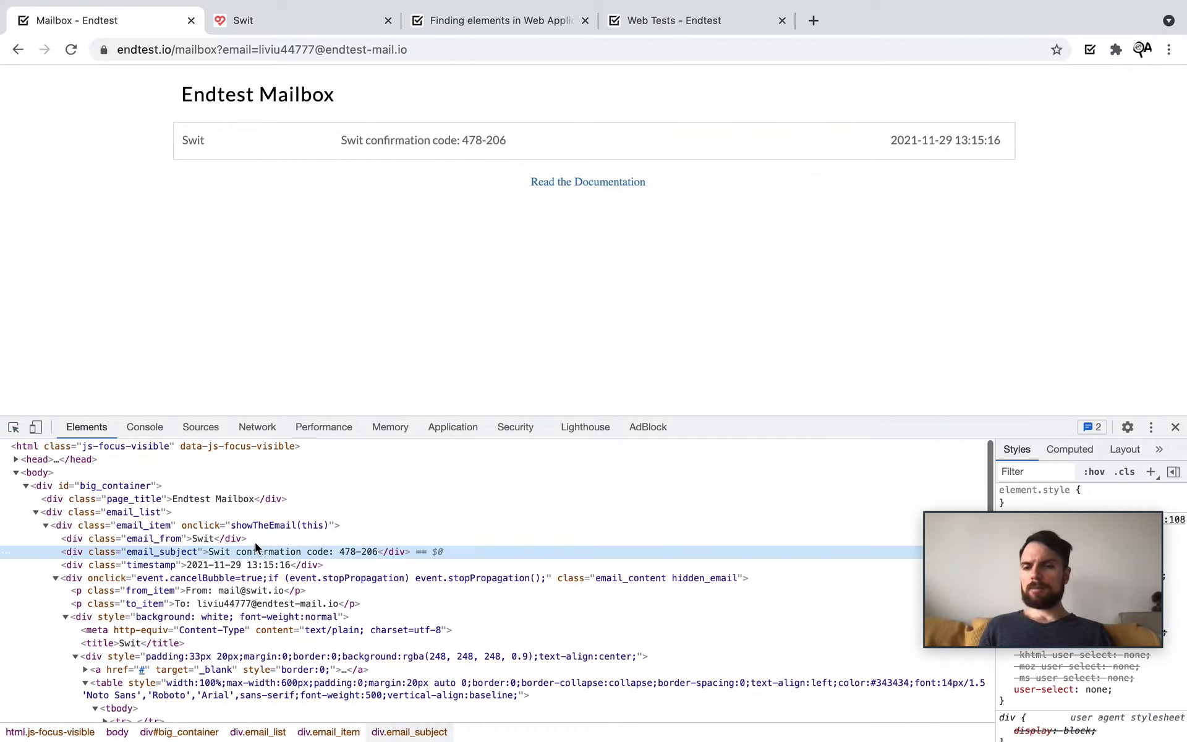
double_click(153, 553)
right_click(153, 554)
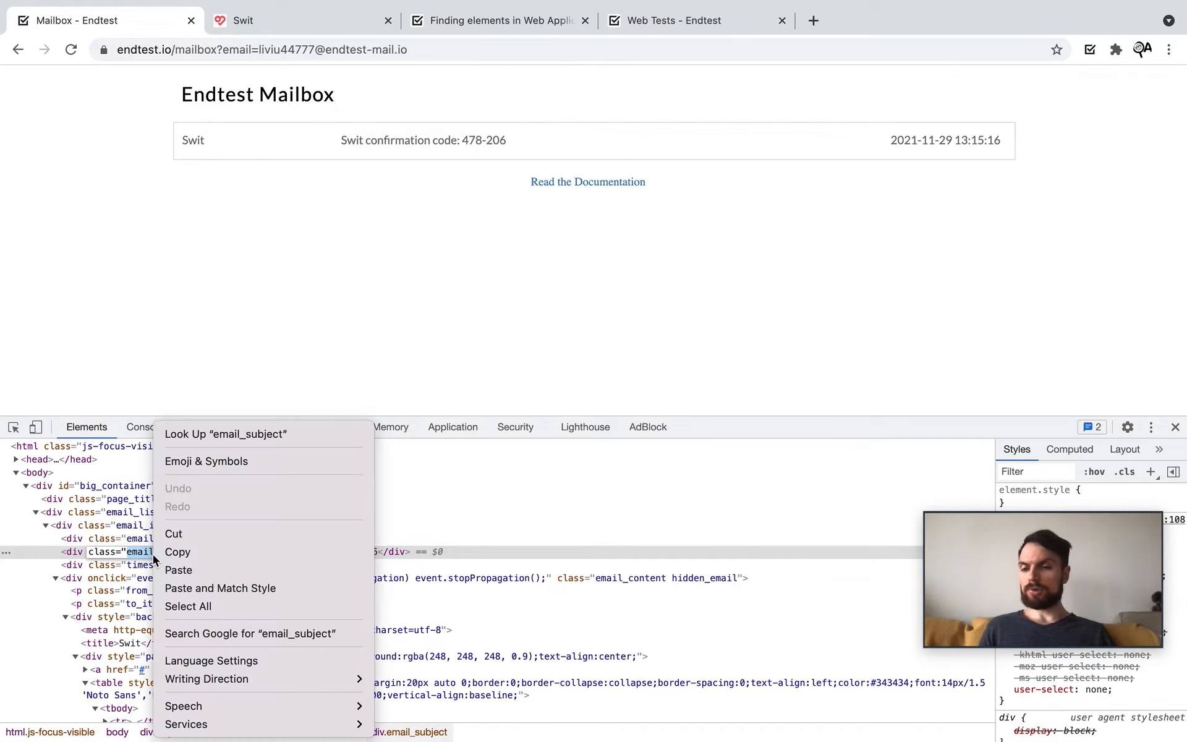
click(174, 556)
Step: Locate by Class Name email_subject, wait 50 seconds, refreshing every 10 seconds
click(635, 26)
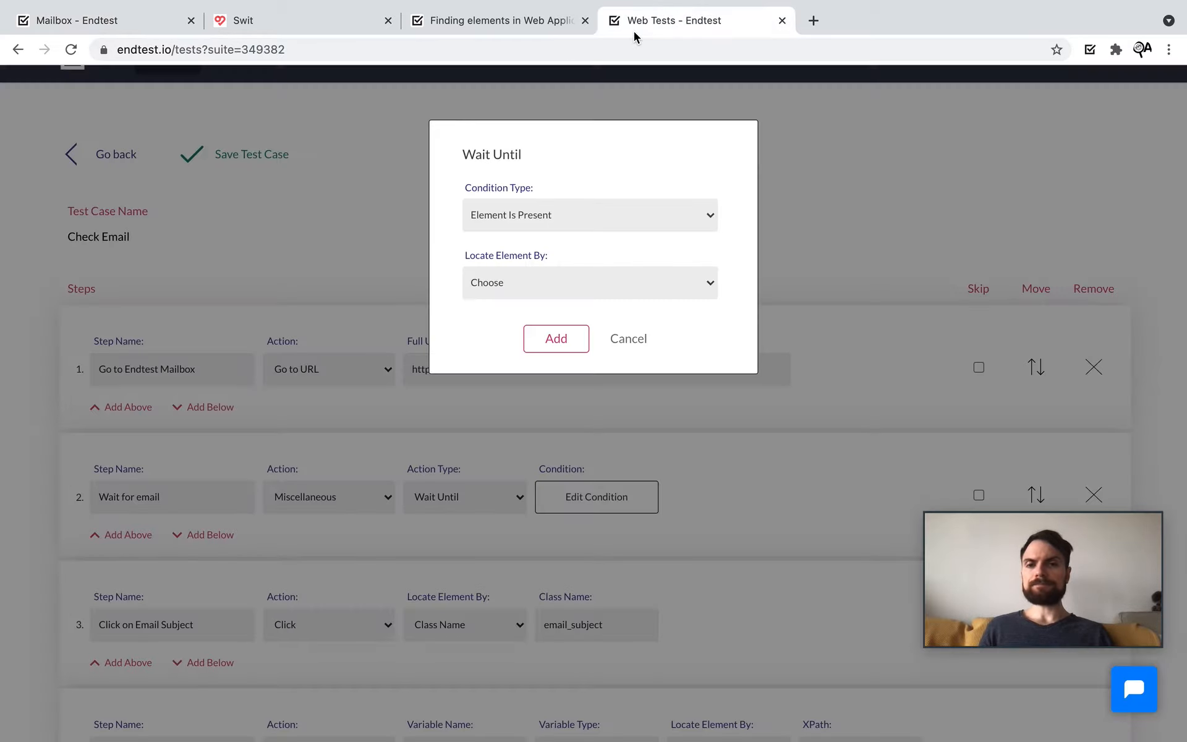
click(608, 282)
click(567, 352)
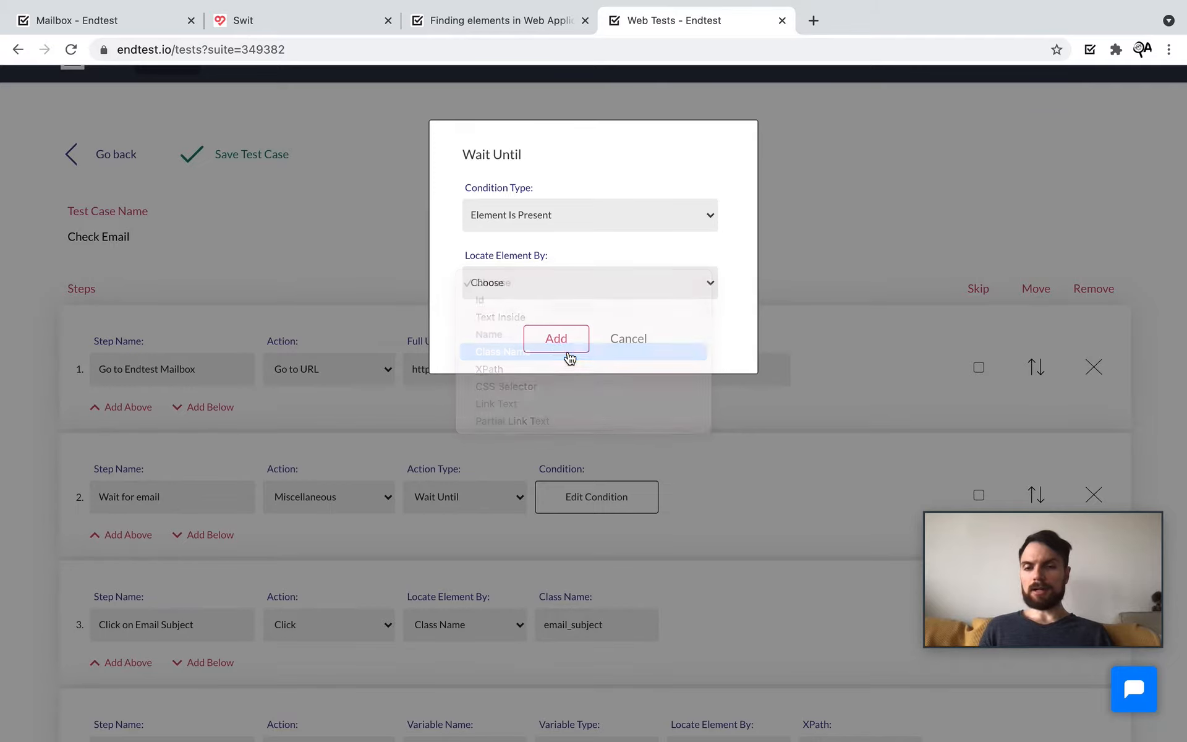
click(525, 351)
key(ctrl+v)
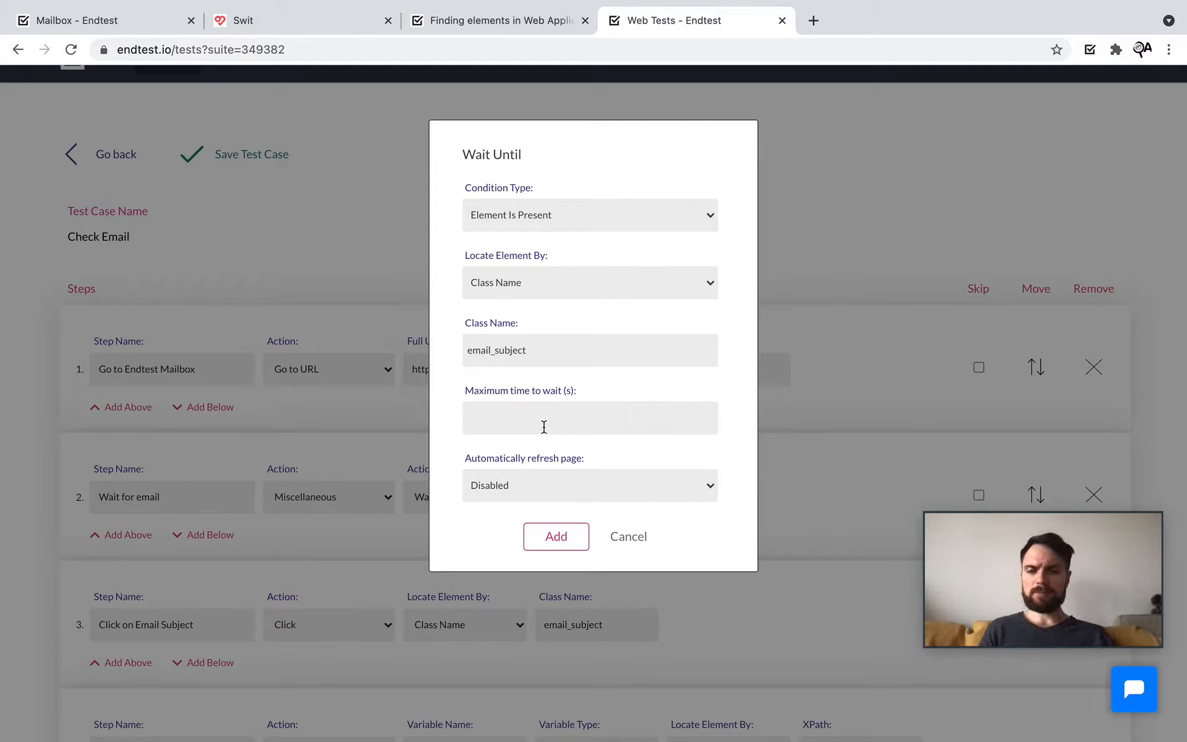
text(50)
click(583, 482)
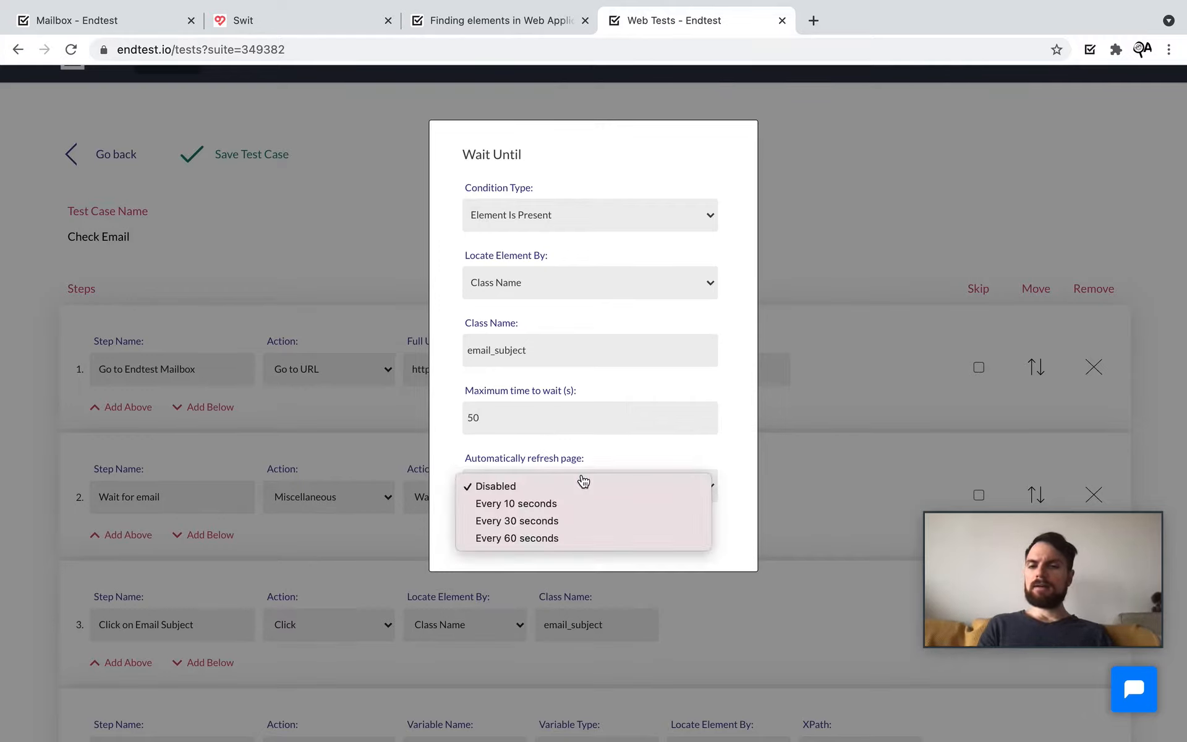
click(565, 502)
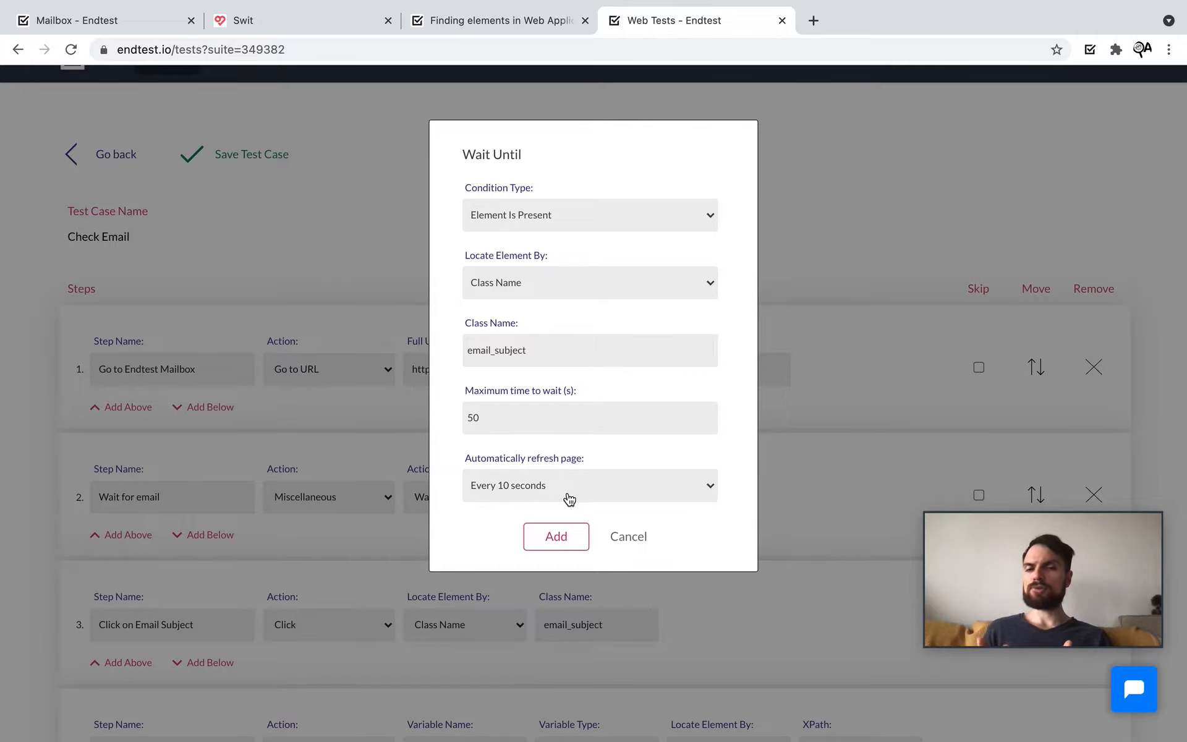
Step: Add the wait condition, save Check Email, and go back to the Web Test Suites list
click(560, 527)
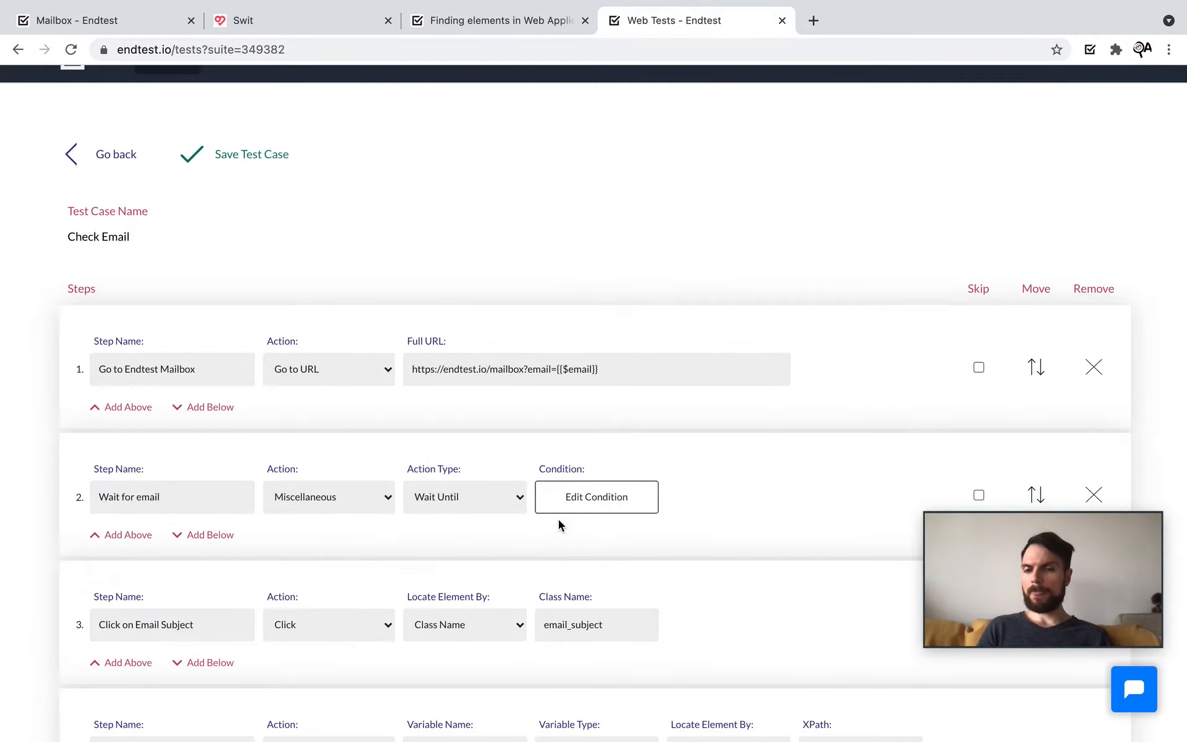
scroll(556, 522, down, 3)
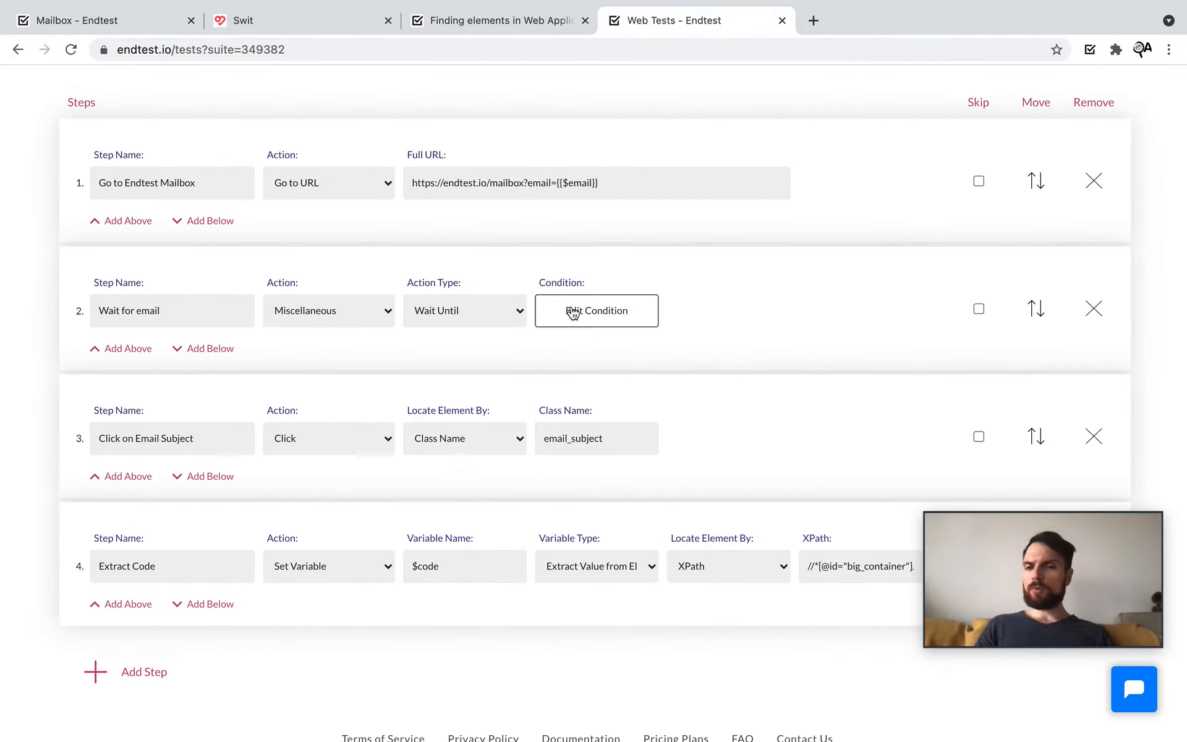
scroll(415, 261, up, 1)
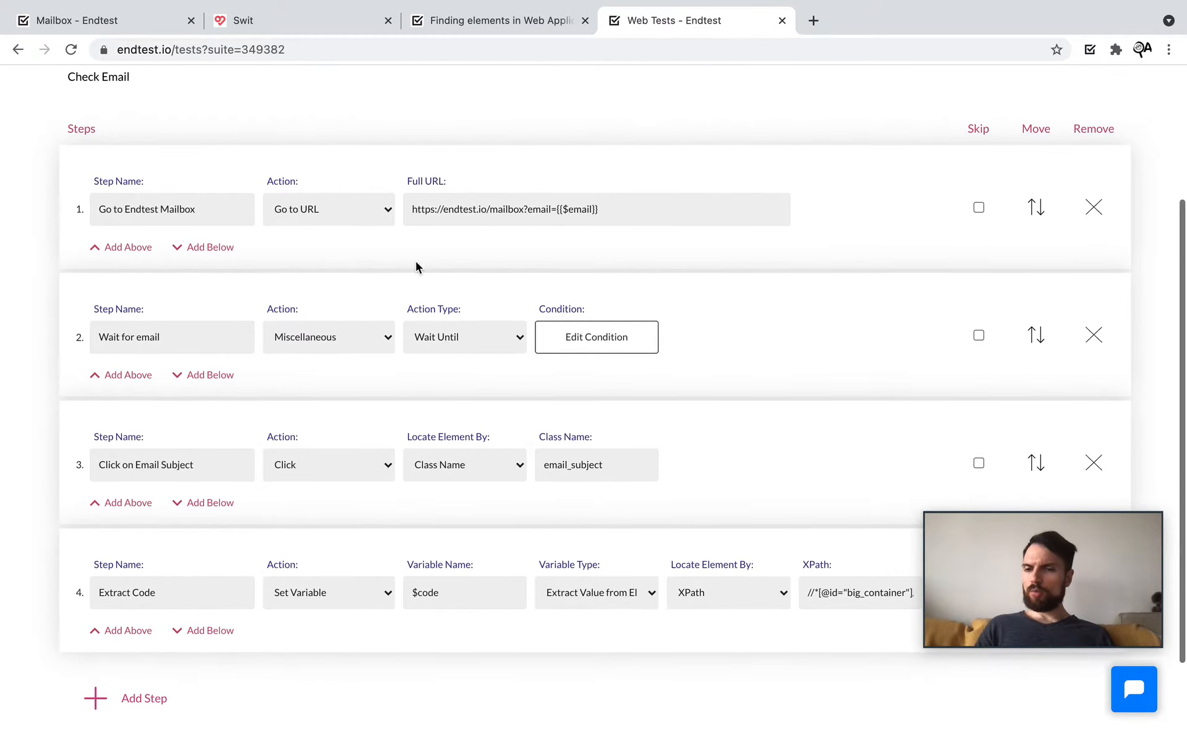
scroll(425, 435, up, 1)
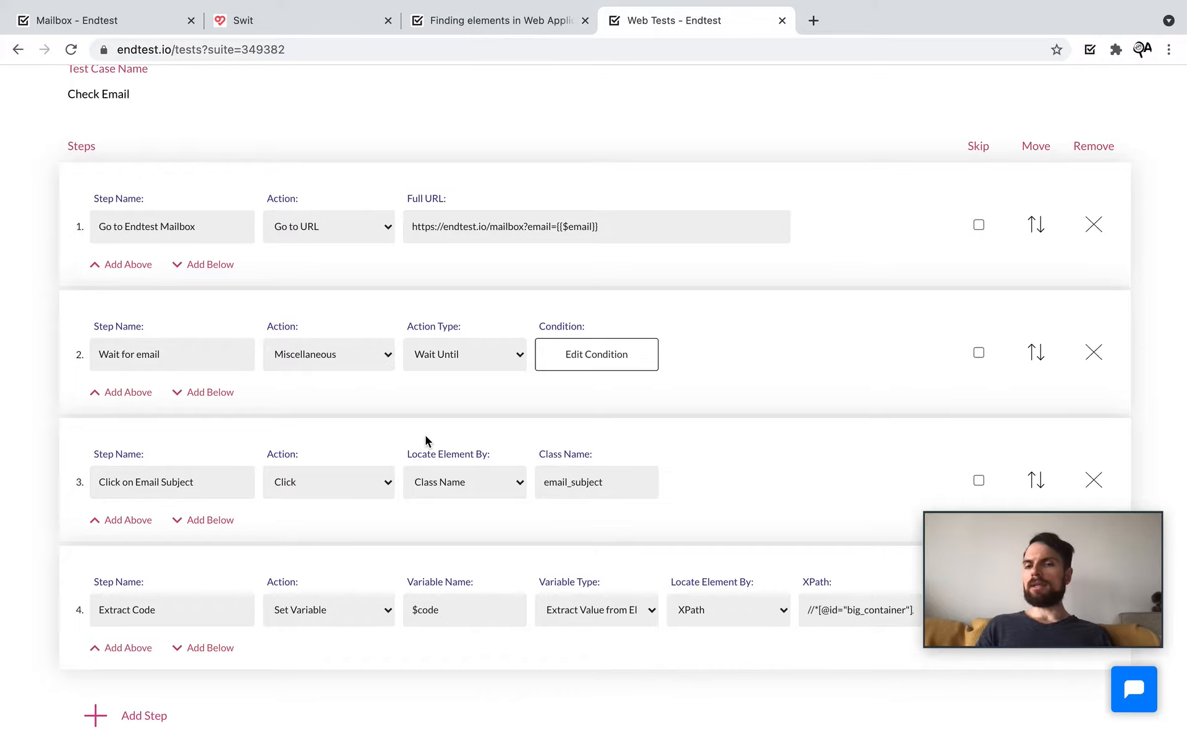
scroll(425, 435, up, 5)
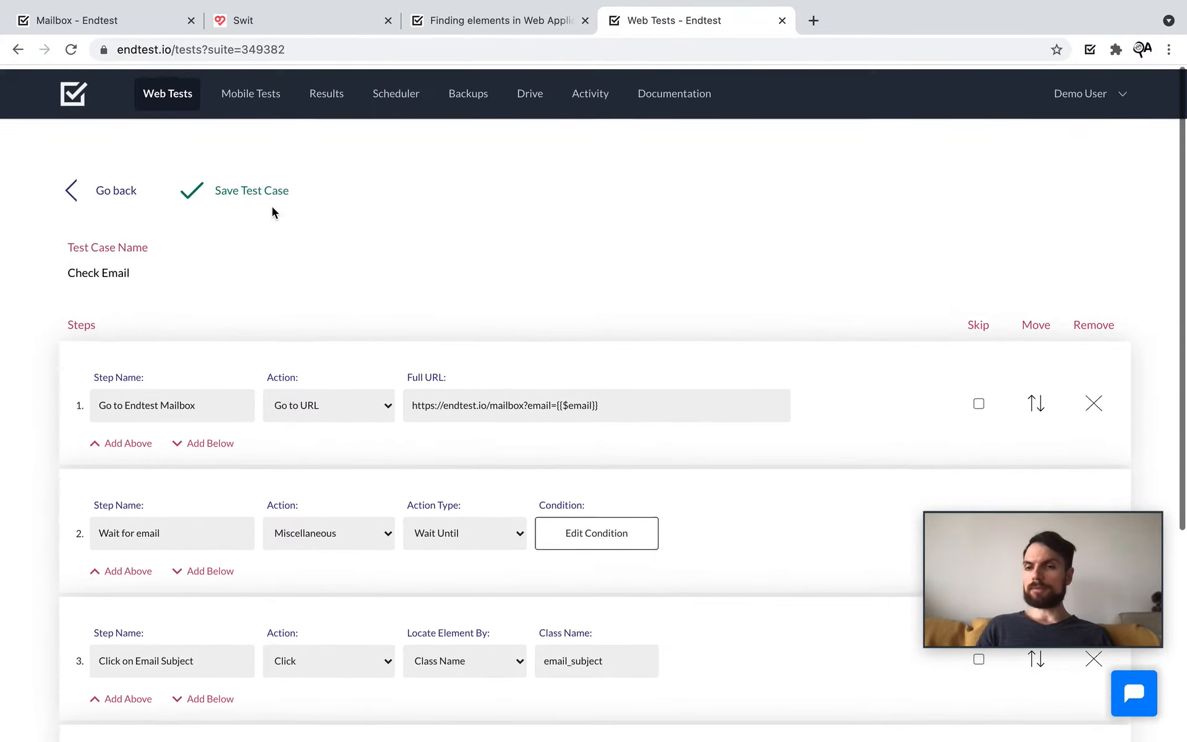
click(233, 196)
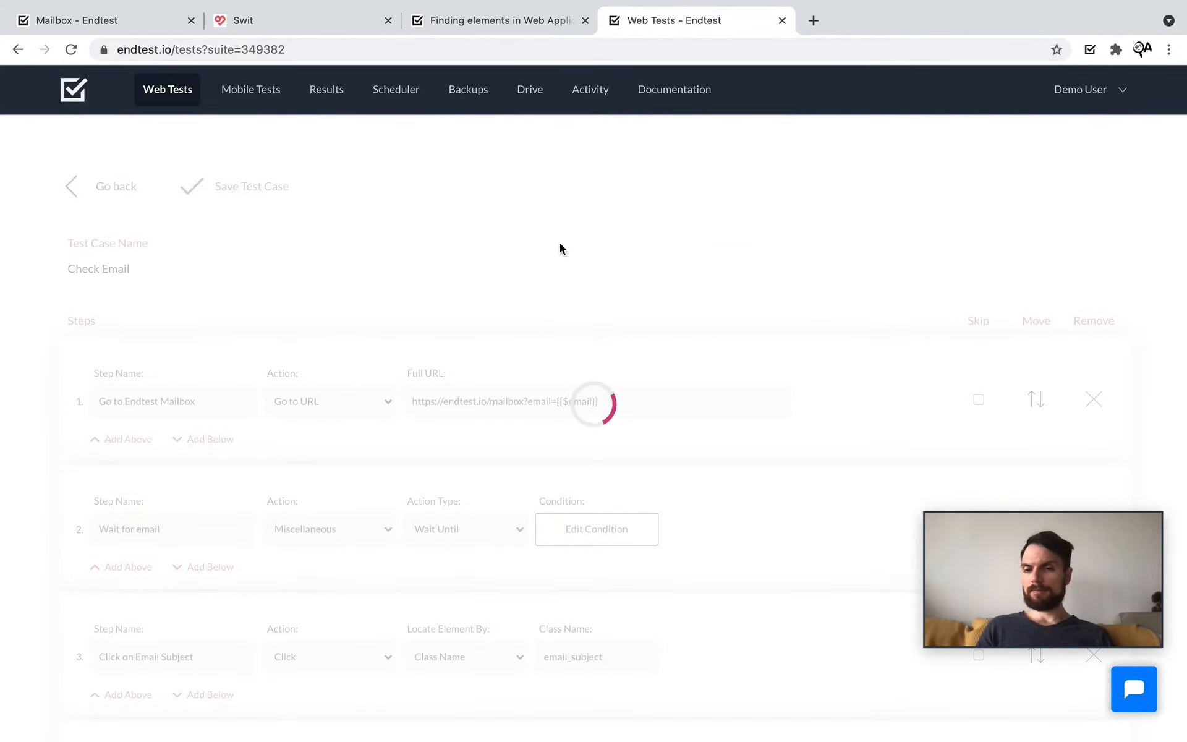
click(102, 188)
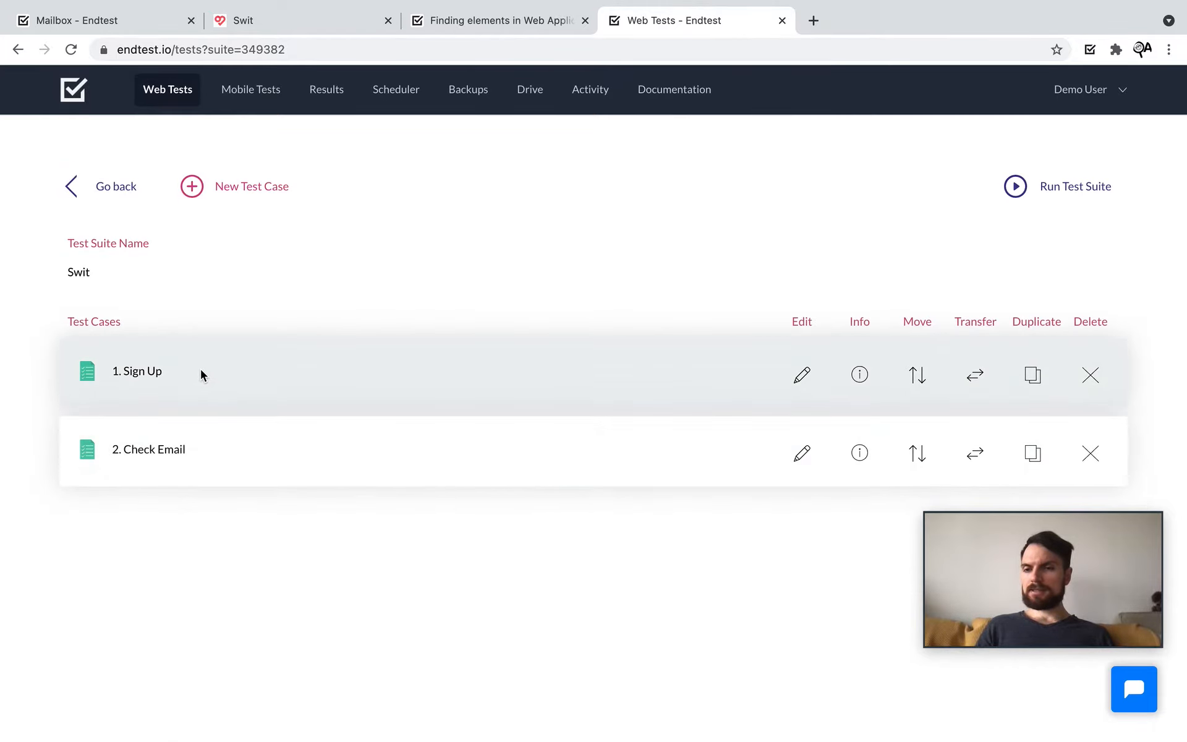
click(102, 185)
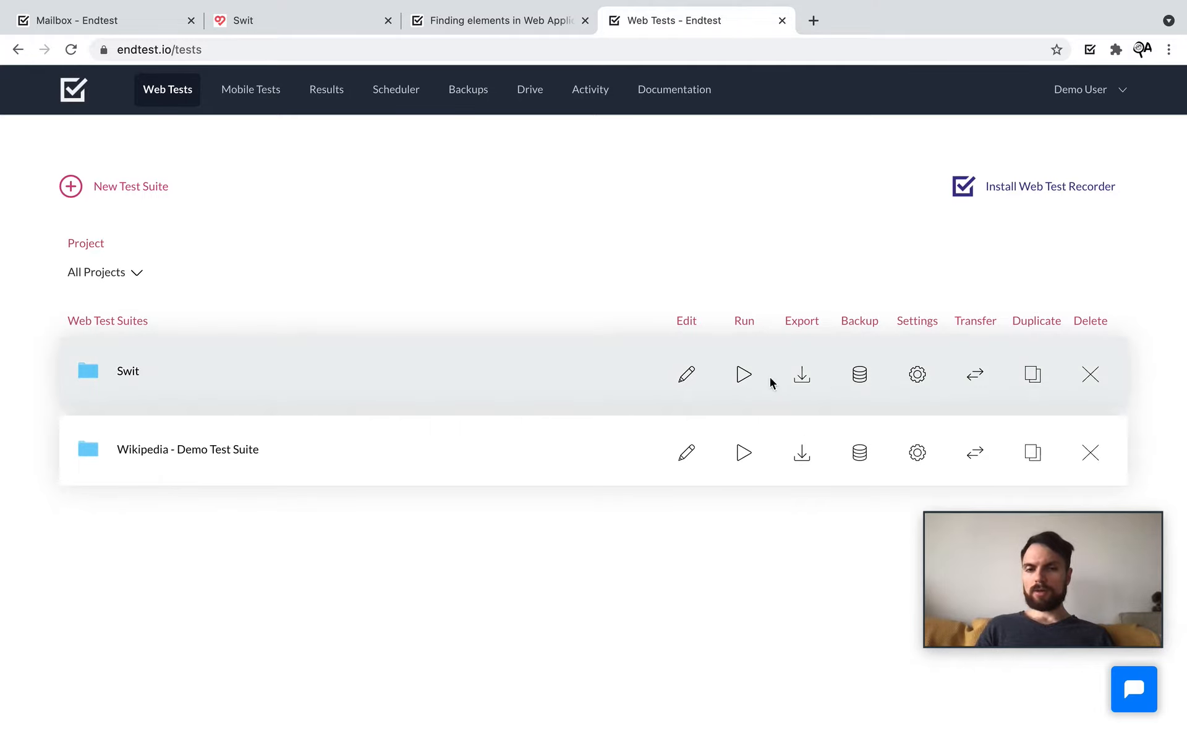
Step: Run the Swit suite with Check Email included alongside Sign Up
click(743, 374)
click(674, 414)
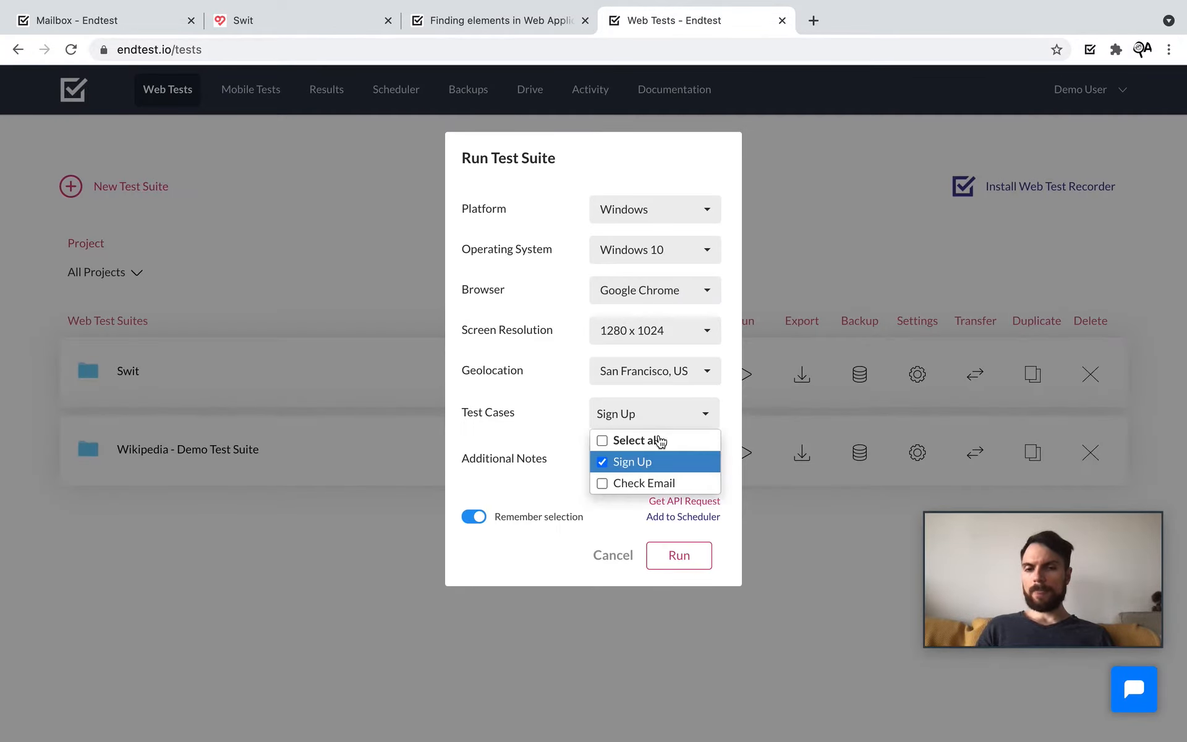
click(643, 483)
click(538, 461)
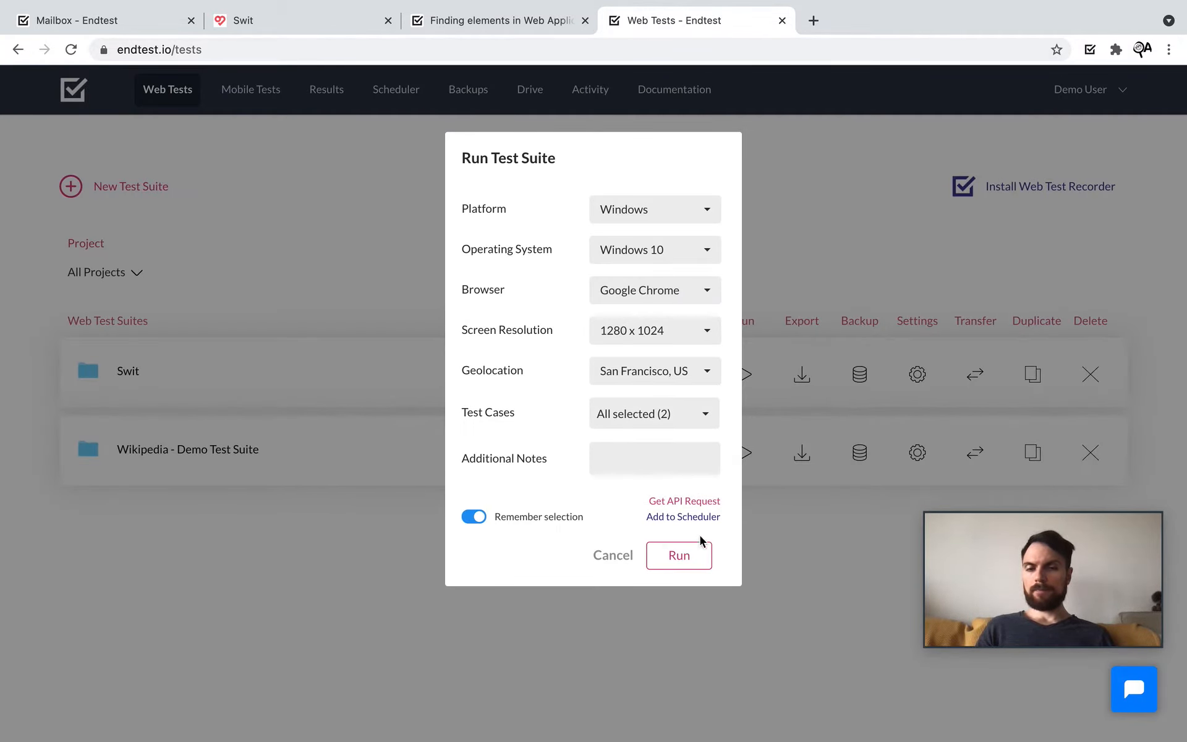
click(695, 560)
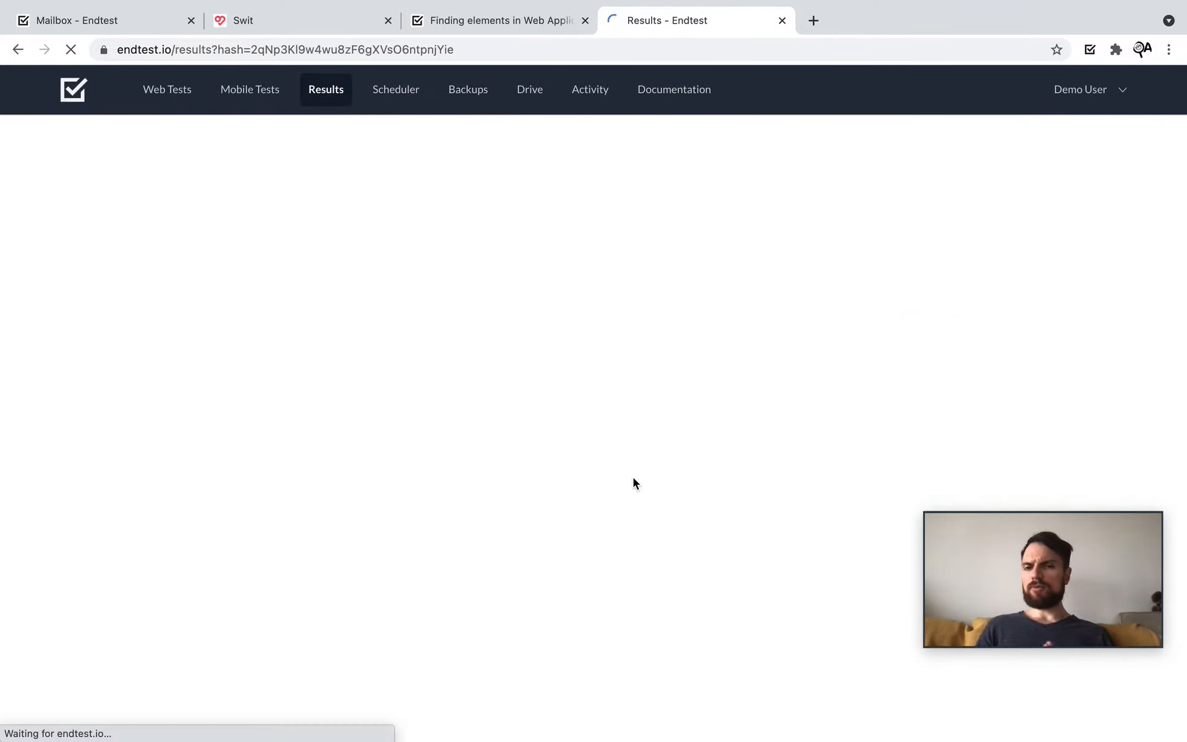
key(ctrl+Right)
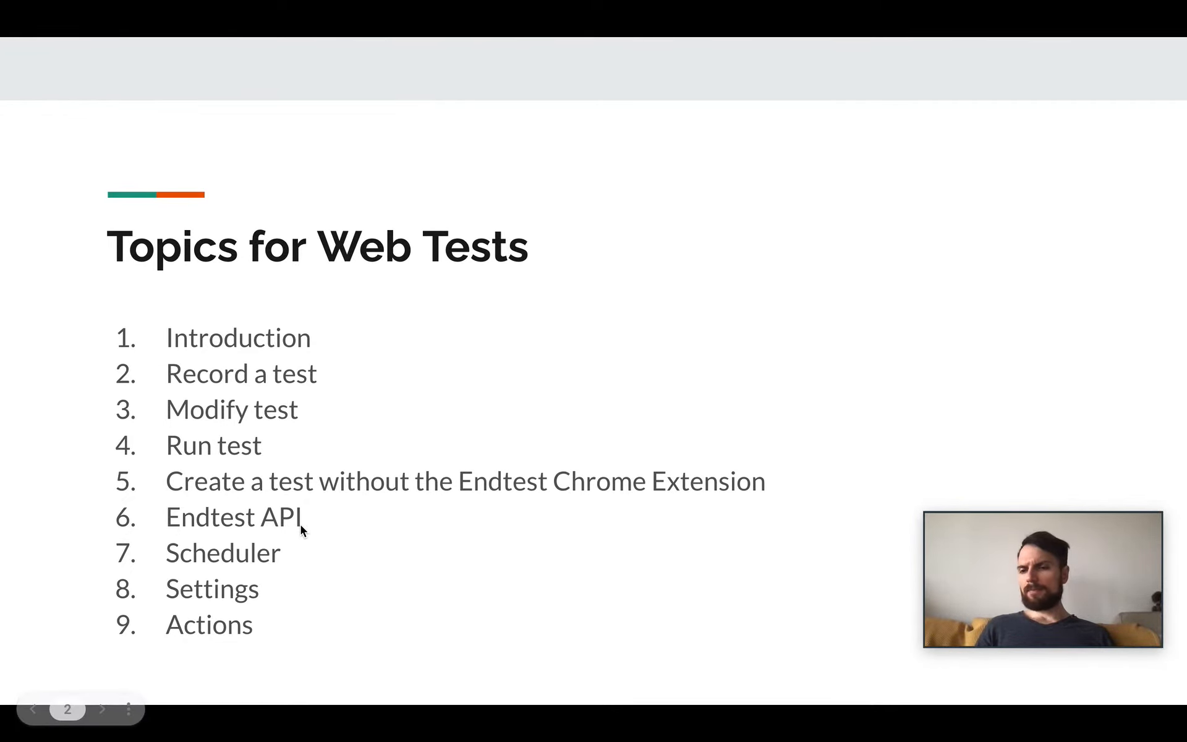
key(ctrl+Left)
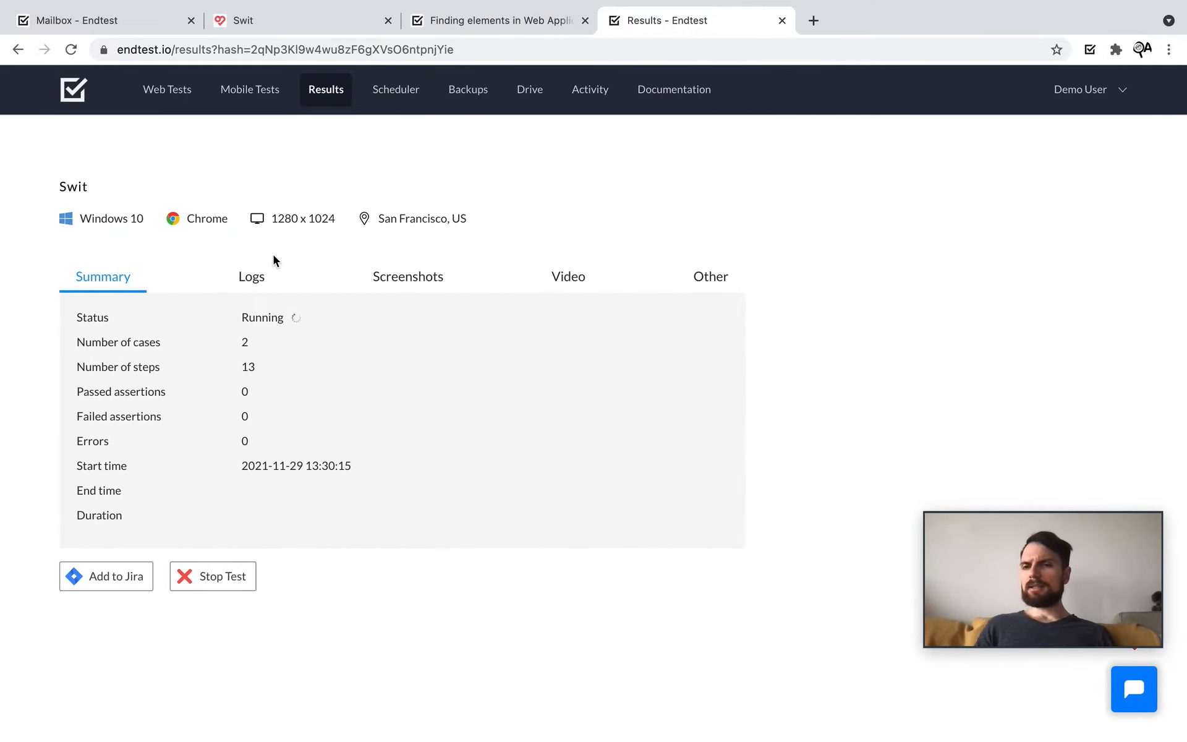
Step: Open the Web Tests list in a new tab and switch to it
right_click(175, 94)
click(186, 104)
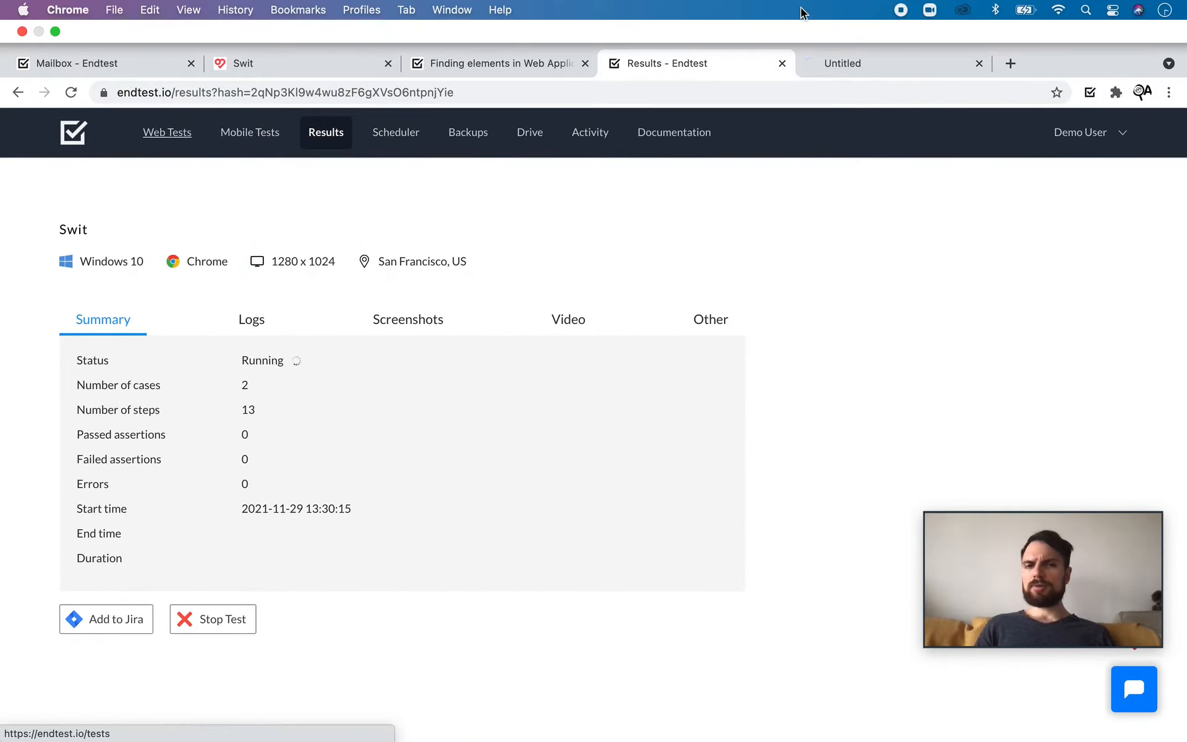
click(853, 63)
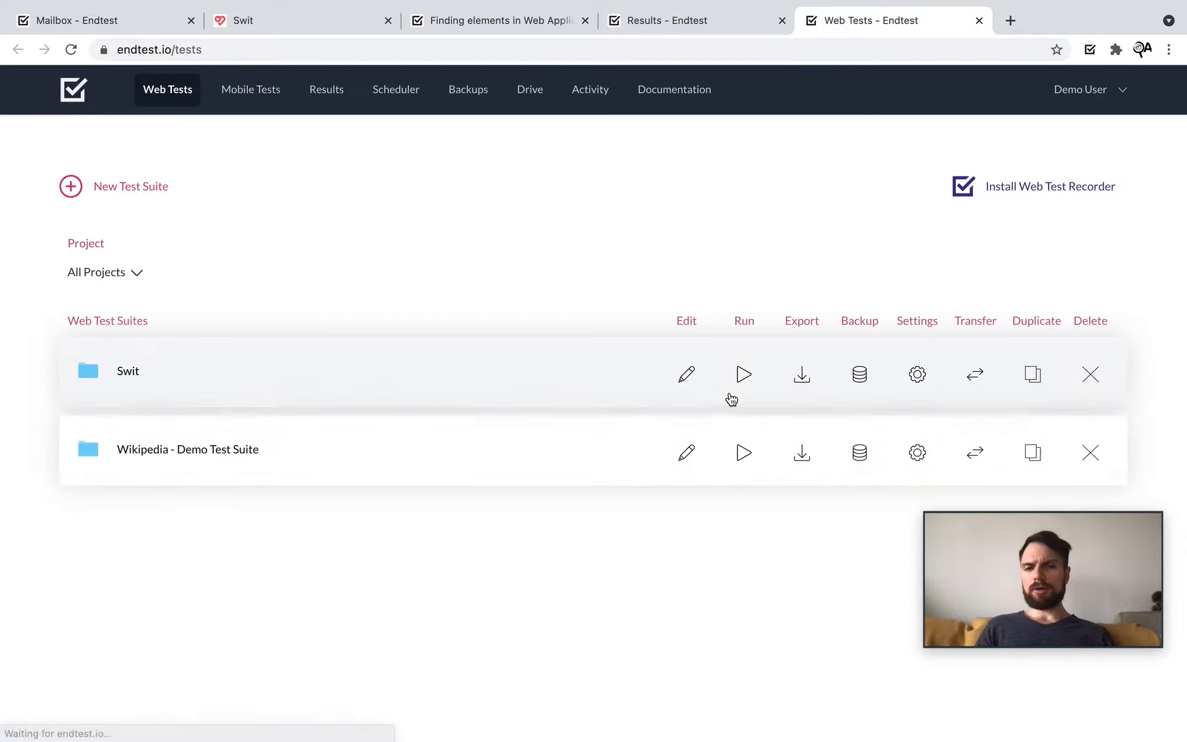
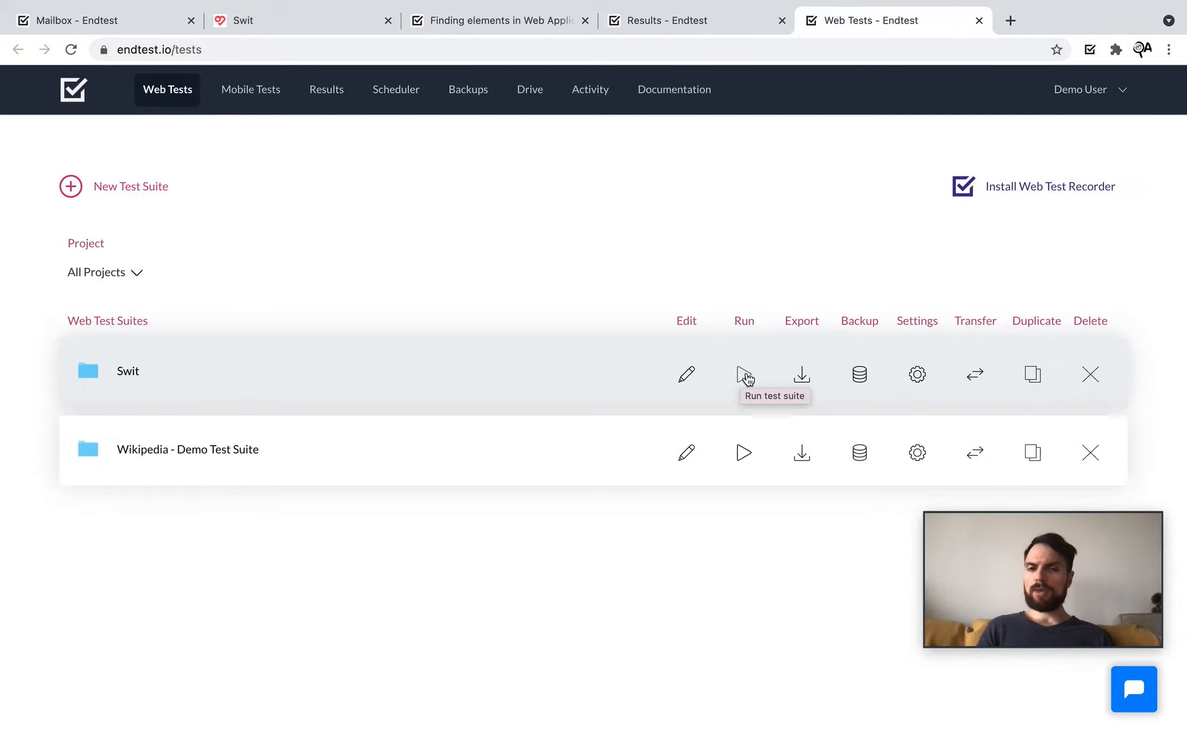
Step: Get the Swit suite's API run request and select its full URL
click(744, 374)
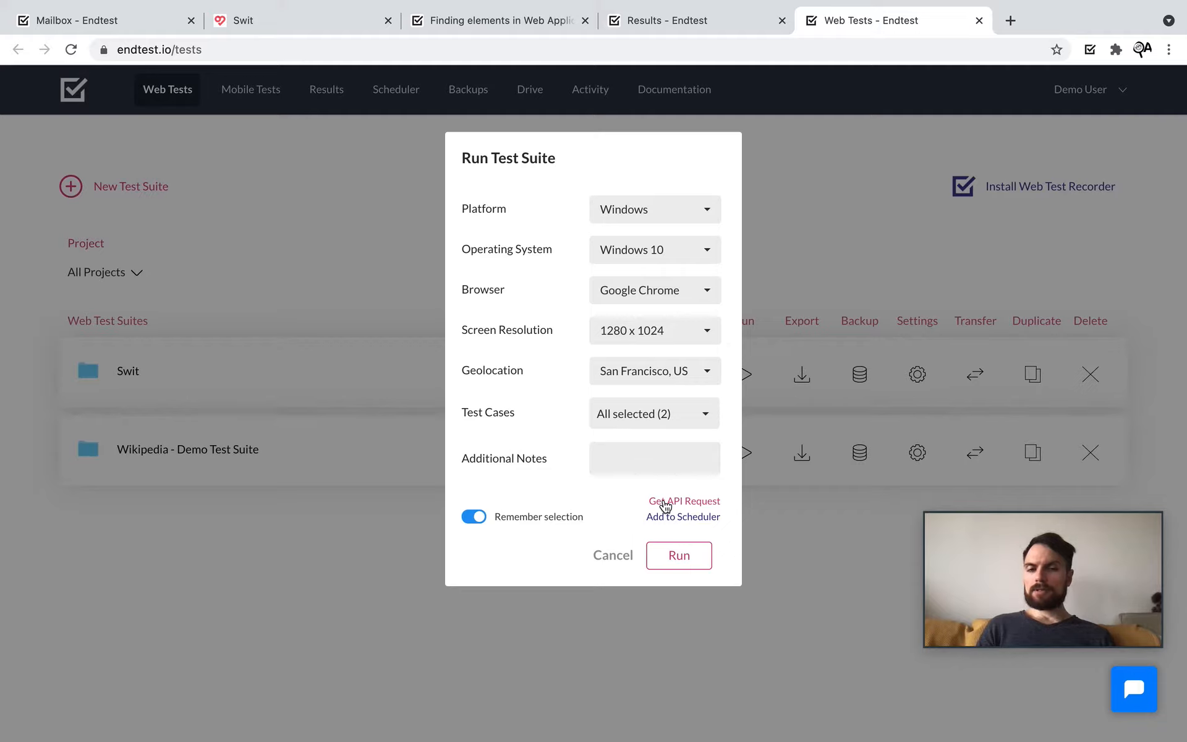
drag(663, 502, 580, 499)
click(582, 499)
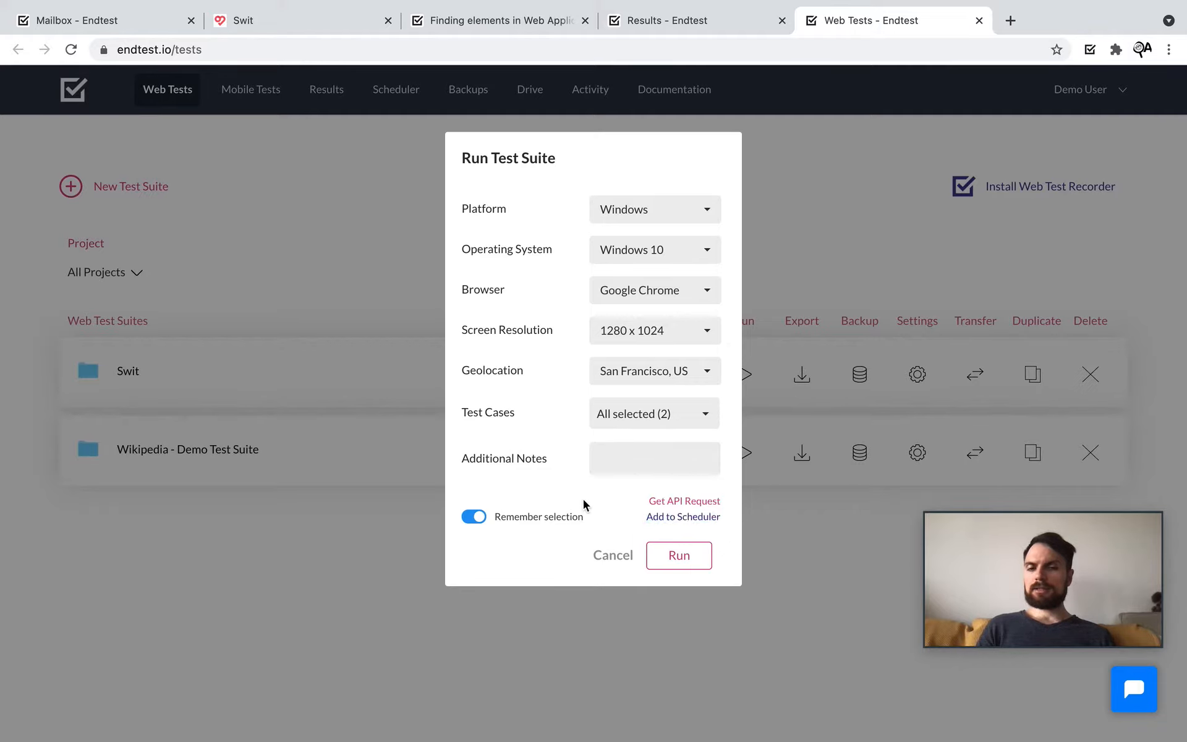
click(677, 501)
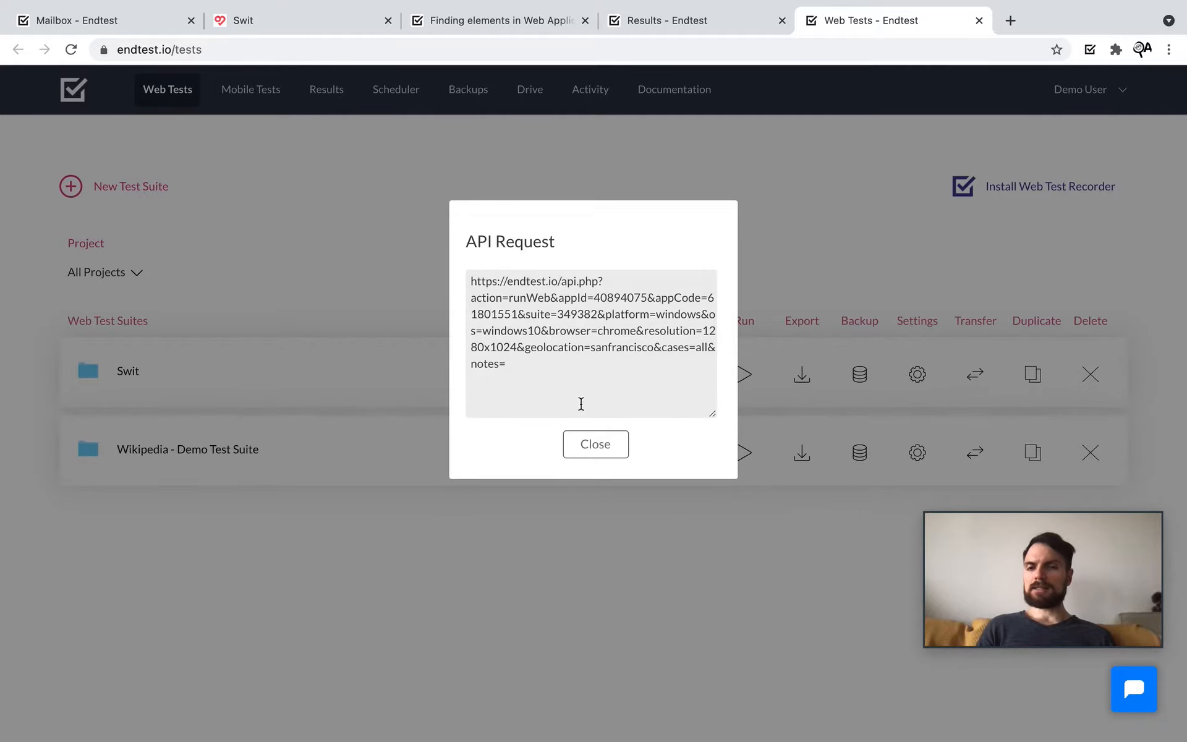
triple_click(523, 374)
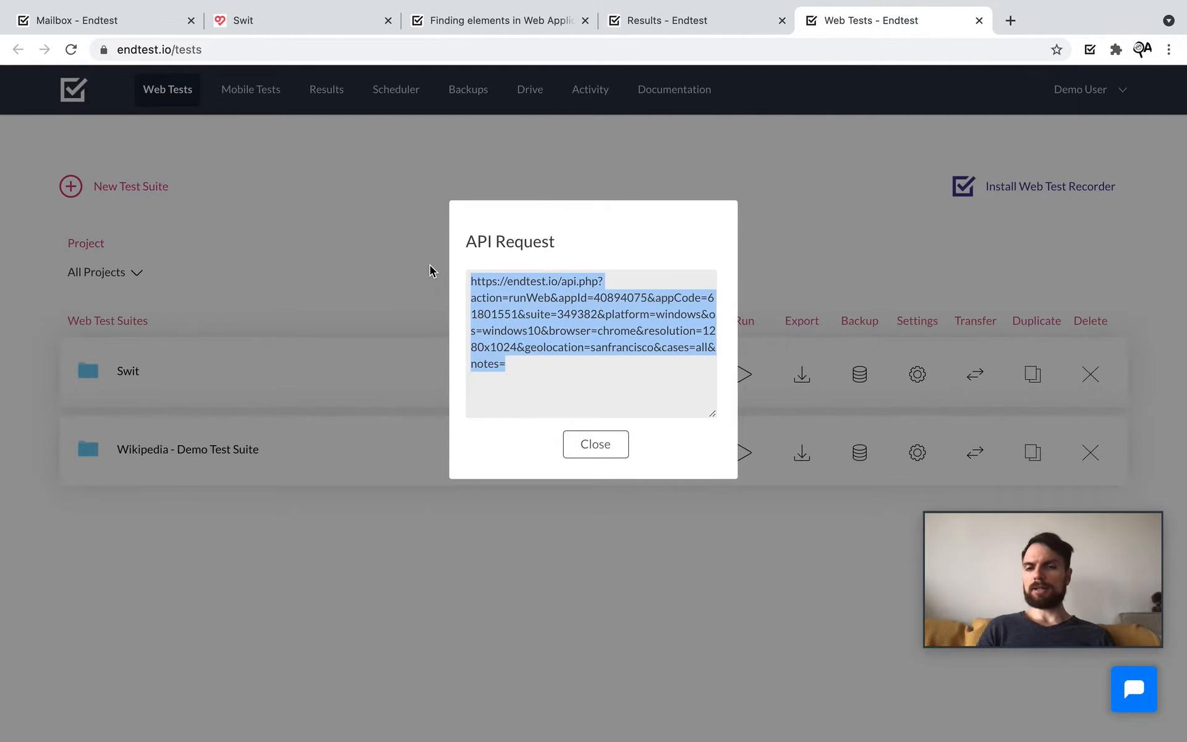
click(597, 443)
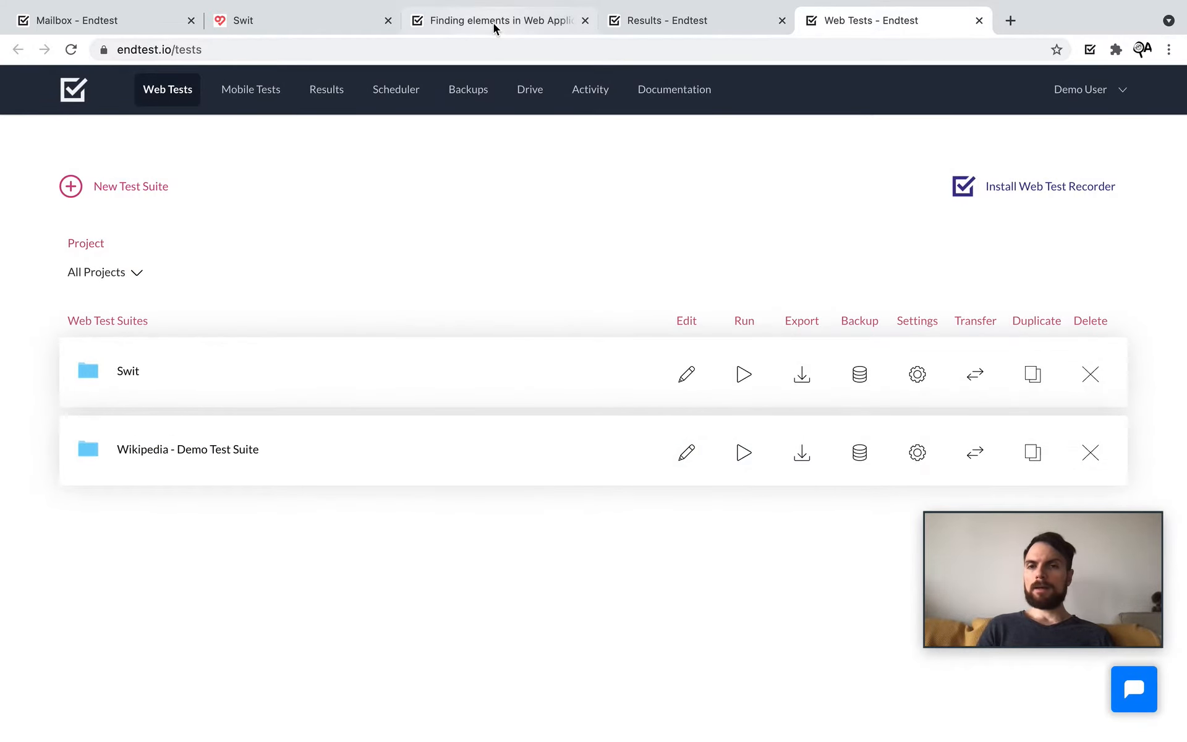
Step: Open the Endtest API docs and highlight the Start, Fetch results and Stop execution tasks
click(495, 22)
click(74, 158)
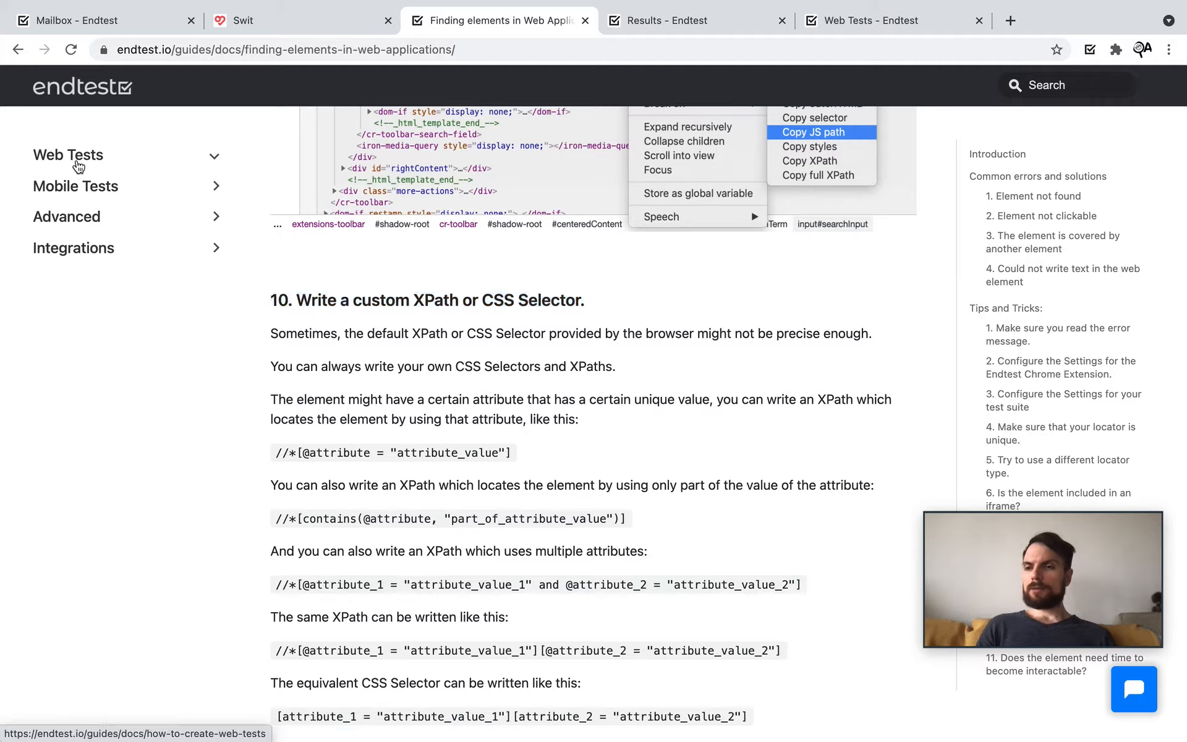
click(76, 222)
click(86, 296)
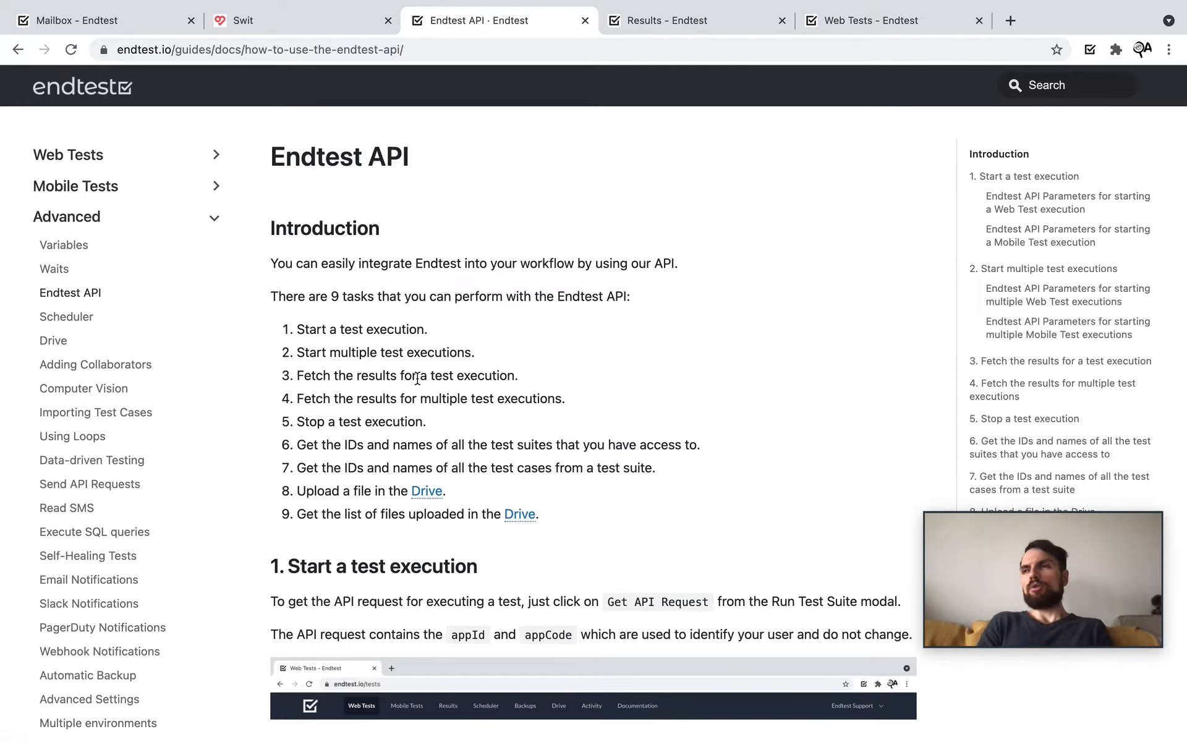
drag(430, 329, 293, 326)
drag(520, 376, 295, 376)
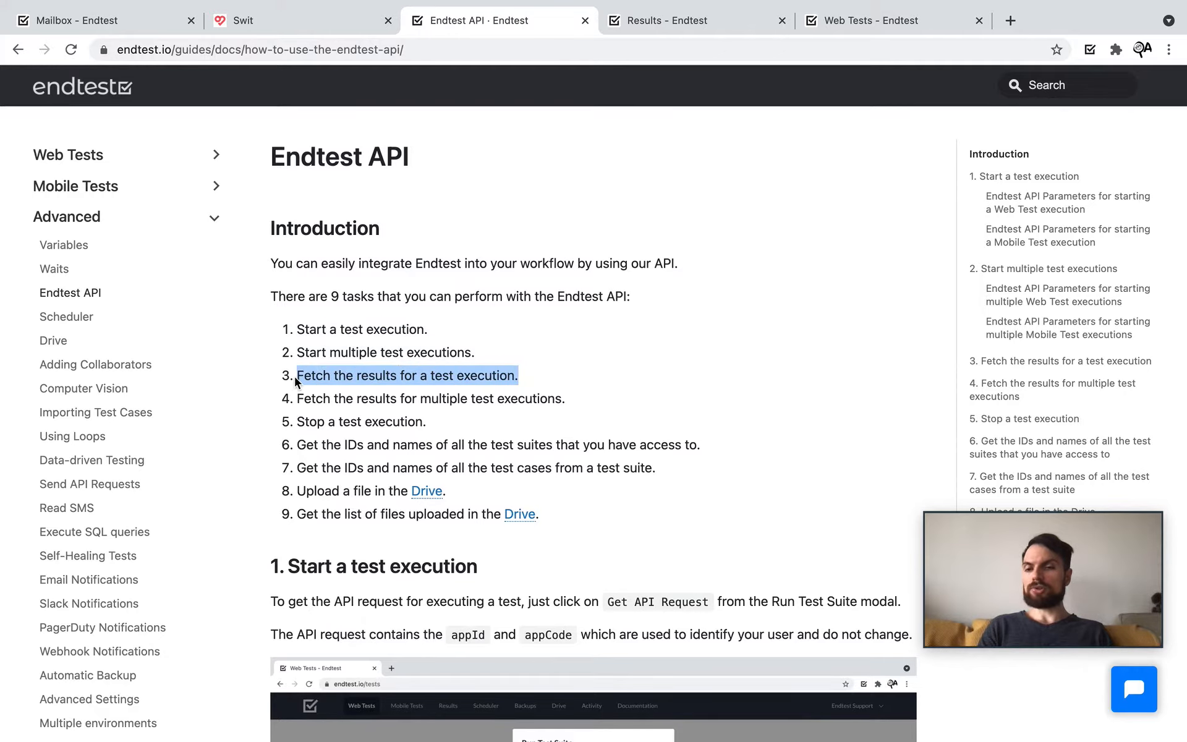
drag(474, 430, 296, 422)
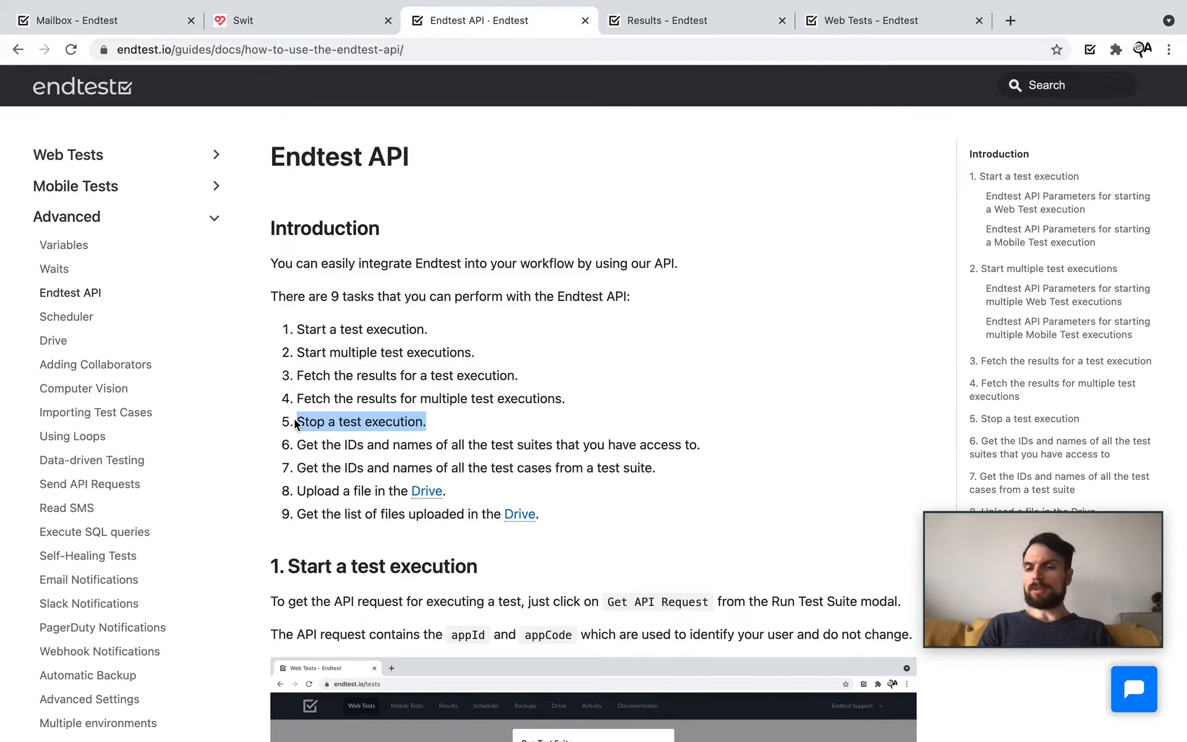
scroll(440, 464, down, 6)
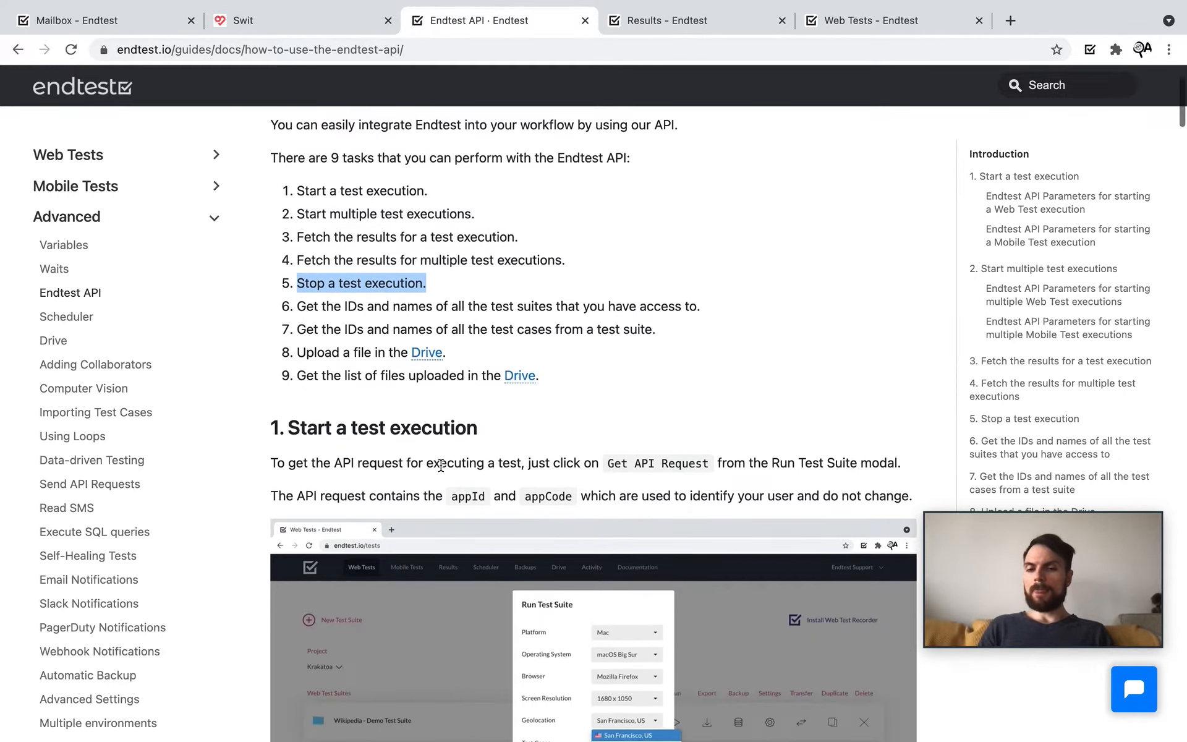
scroll(548, 480, down, 15)
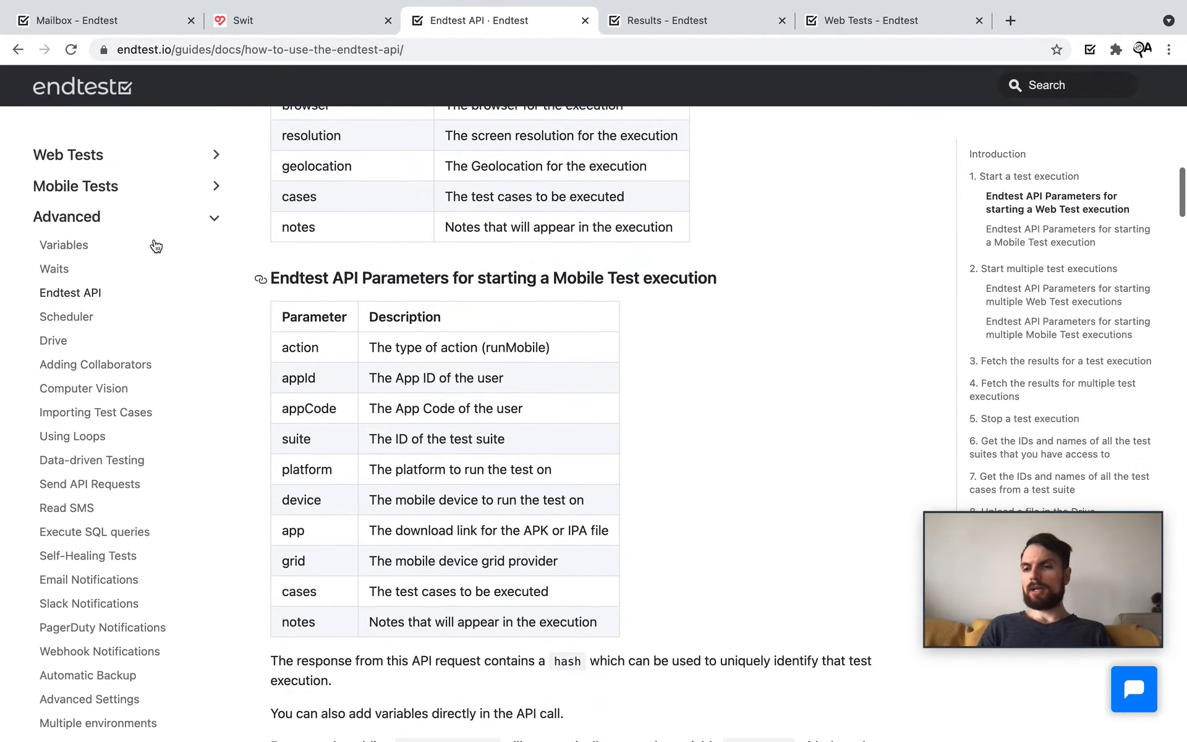
Step: Expand the Integrations docs topics, then return to the web test suites list
click(66, 219)
click(69, 250)
scroll(126, 384, down, 1)
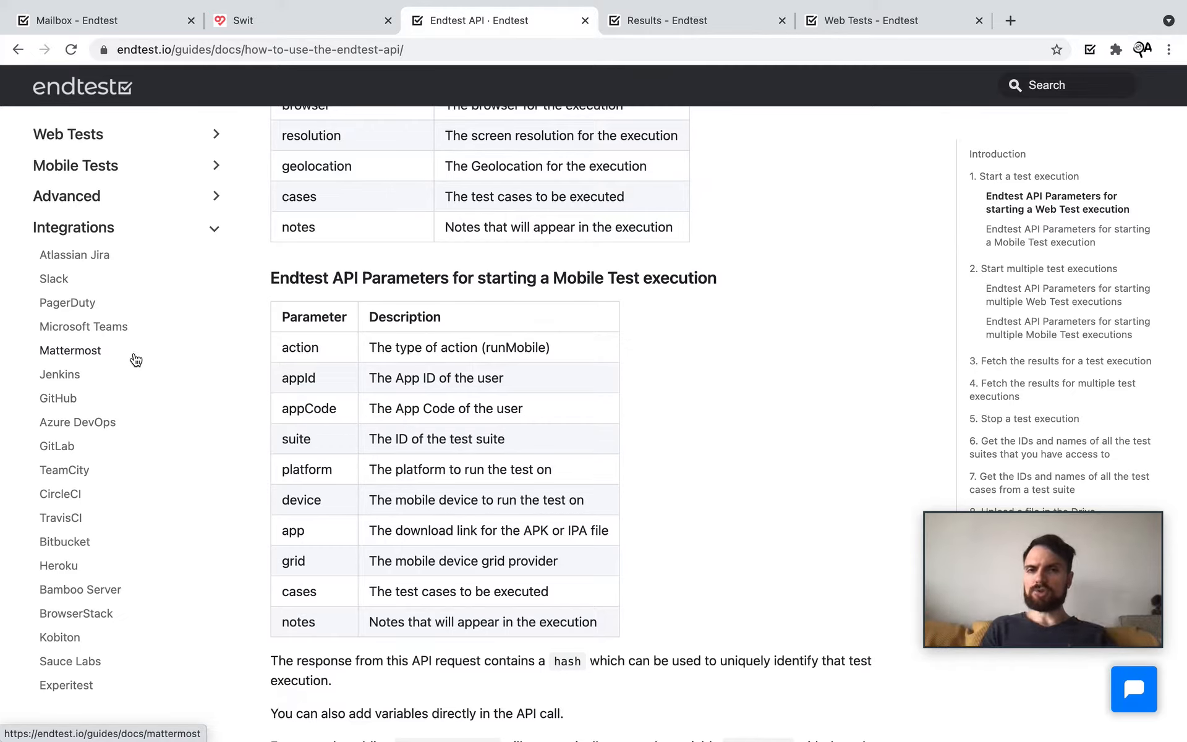
click(817, 20)
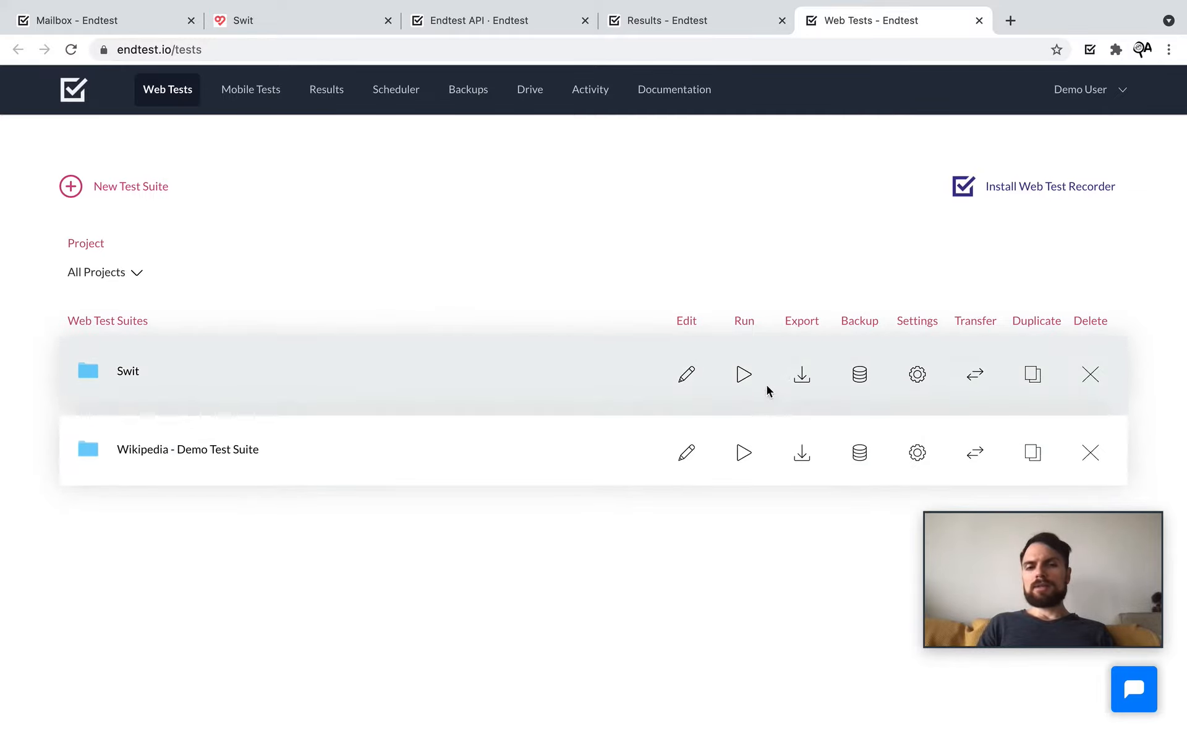
click(745, 377)
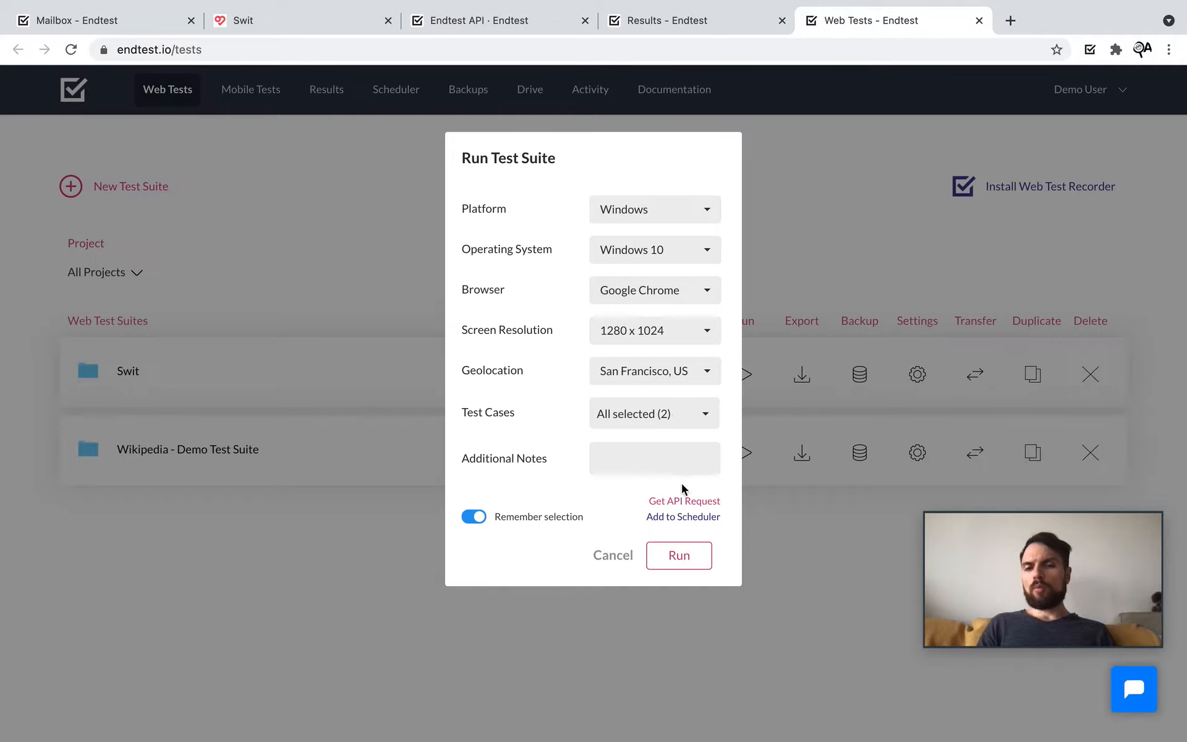
click(674, 501)
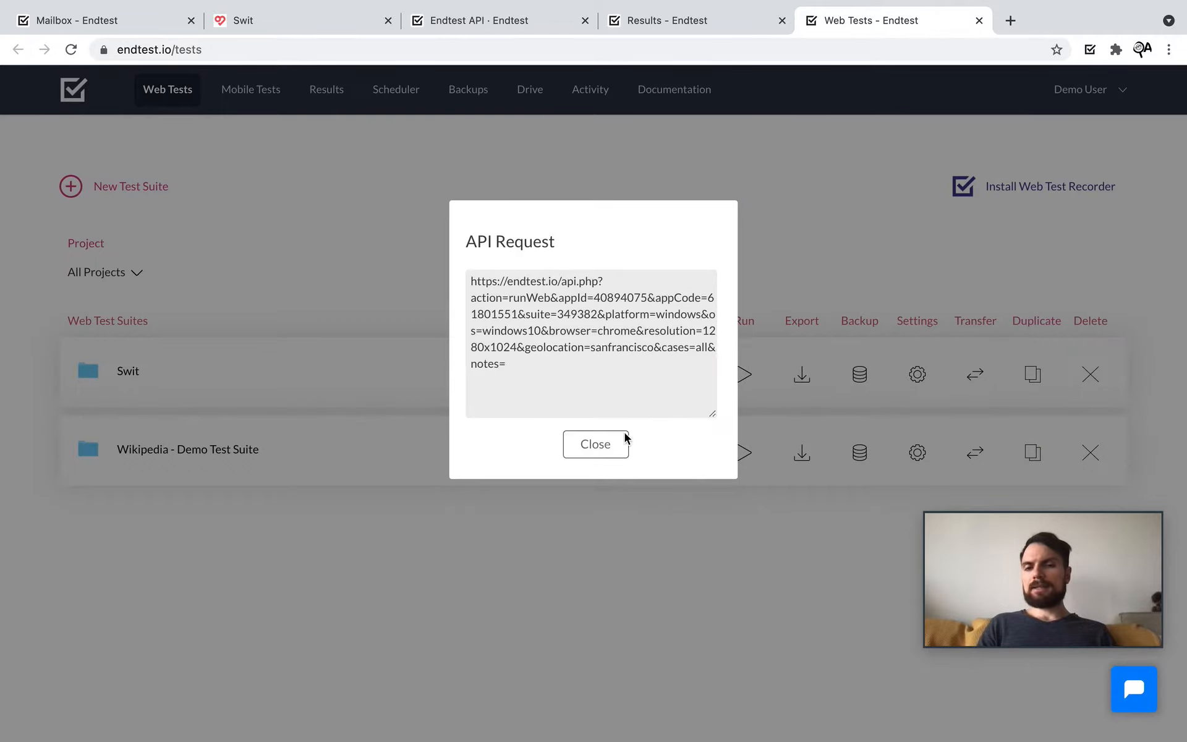
drag(507, 364, 424, 279)
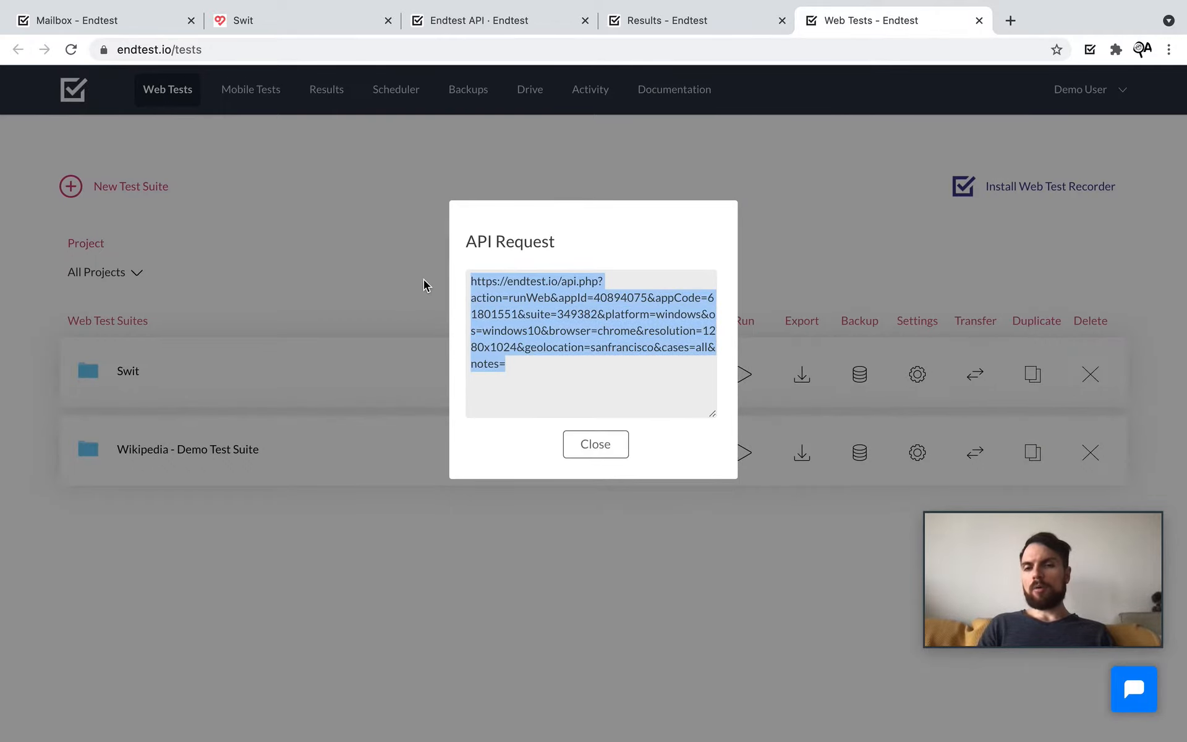
click(603, 455)
click(603, 455)
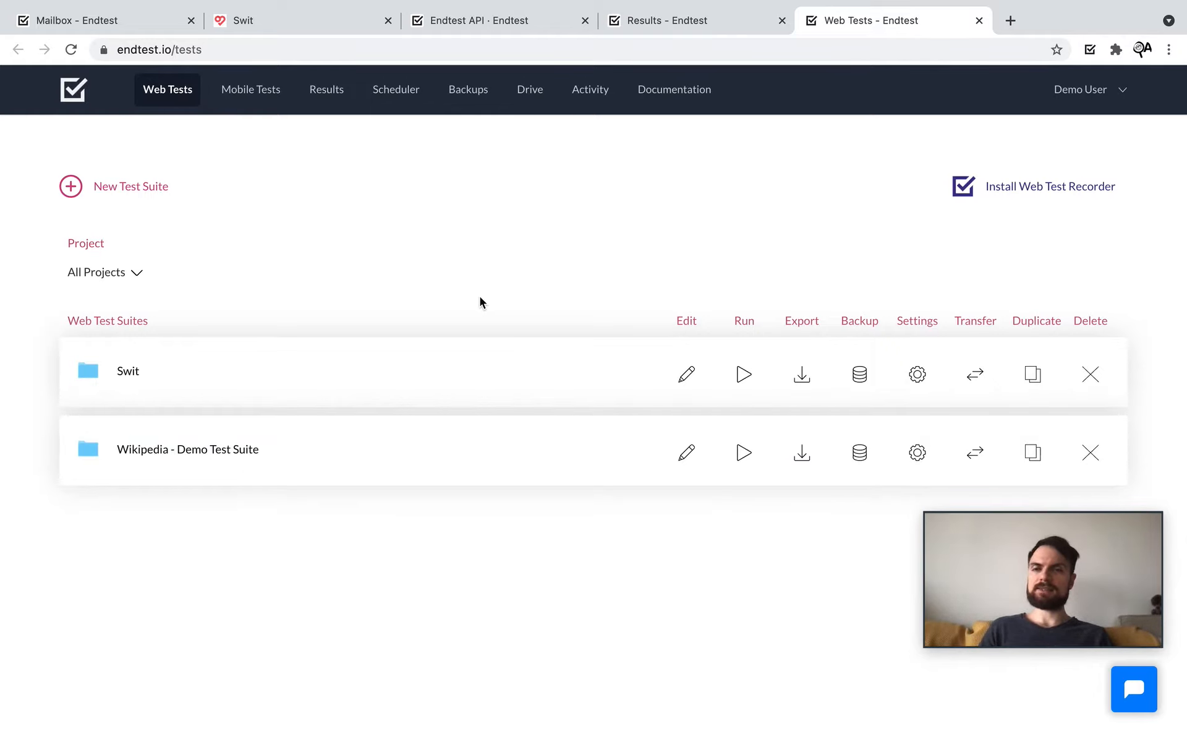
Step: Check the Swit run results and select the run's result hash in the address
click(656, 28)
double_click(446, 52)
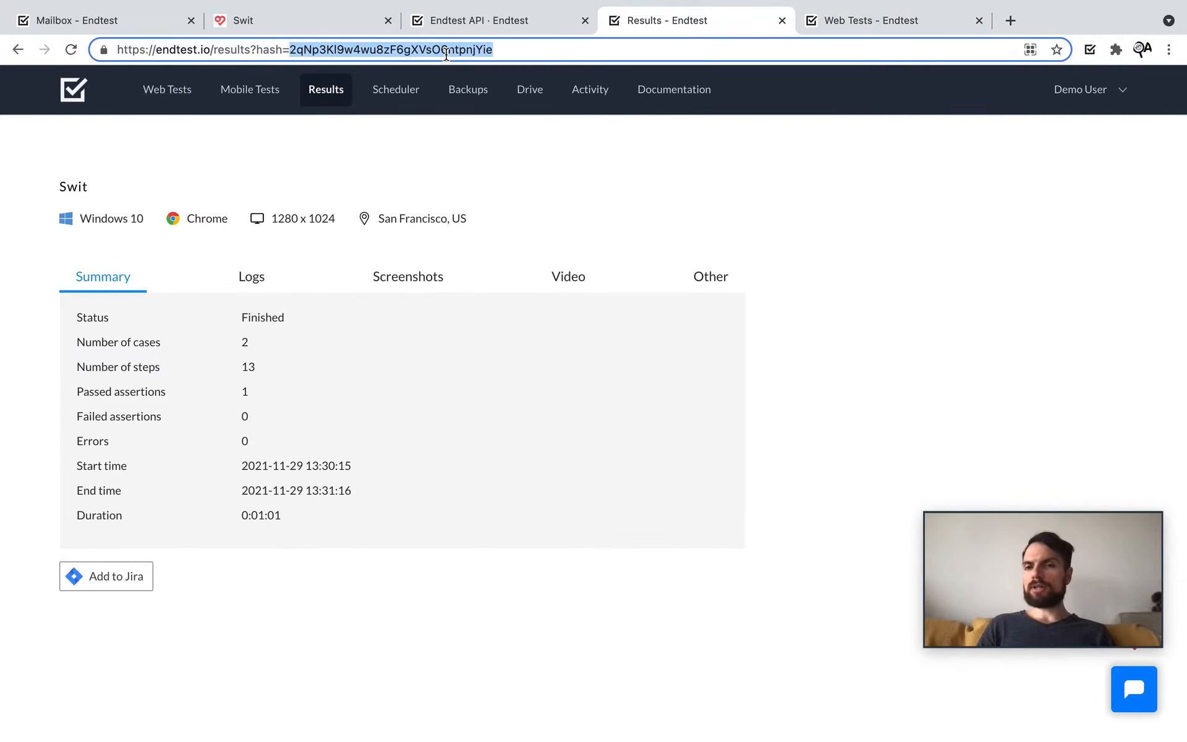
click(827, 25)
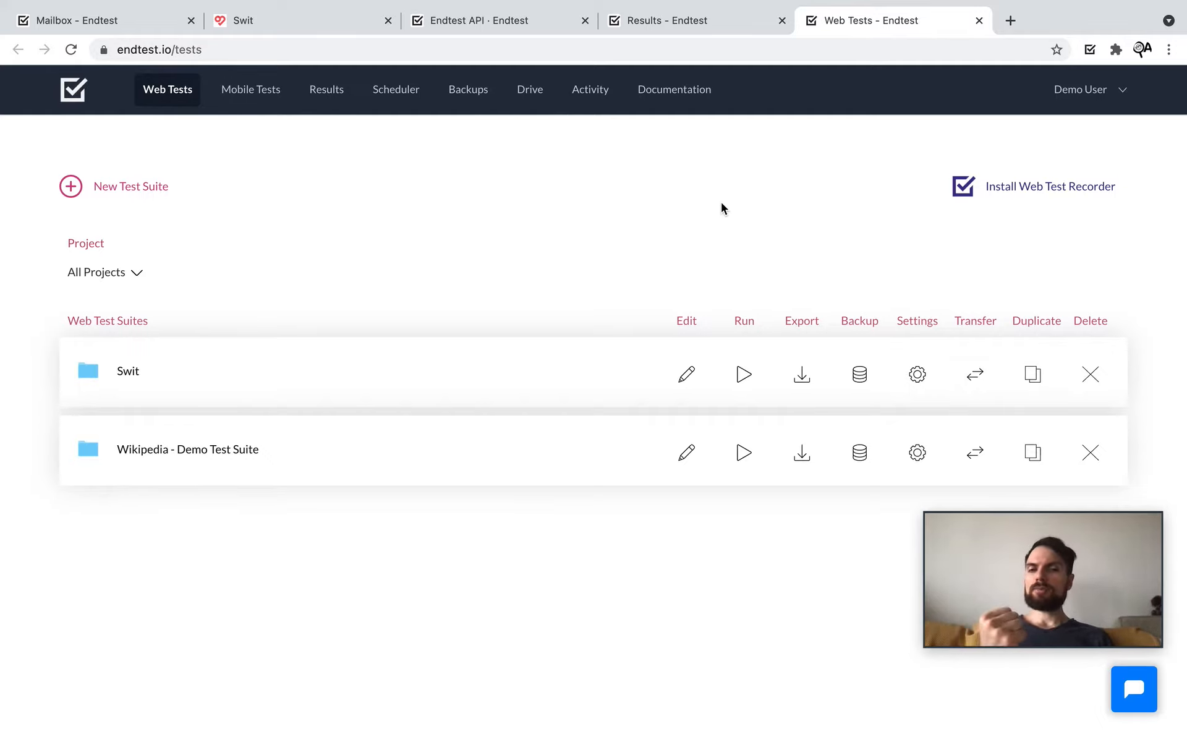
Step: Reread the 'Fetch the results' API task, then show the Swit run summary
click(495, 21)
scroll(573, 320, up, 1)
scroll(572, 320, up, 15)
drag(519, 375, 311, 387)
click(298, 384)
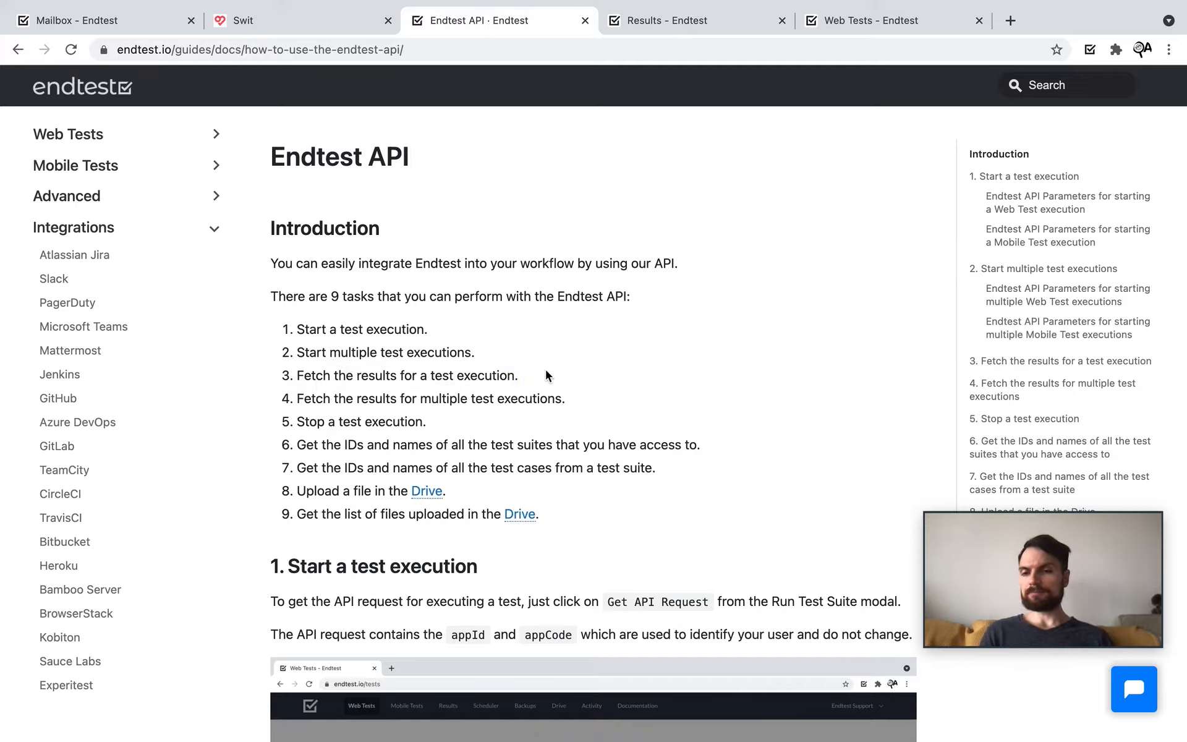
drag(544, 367, 296, 374)
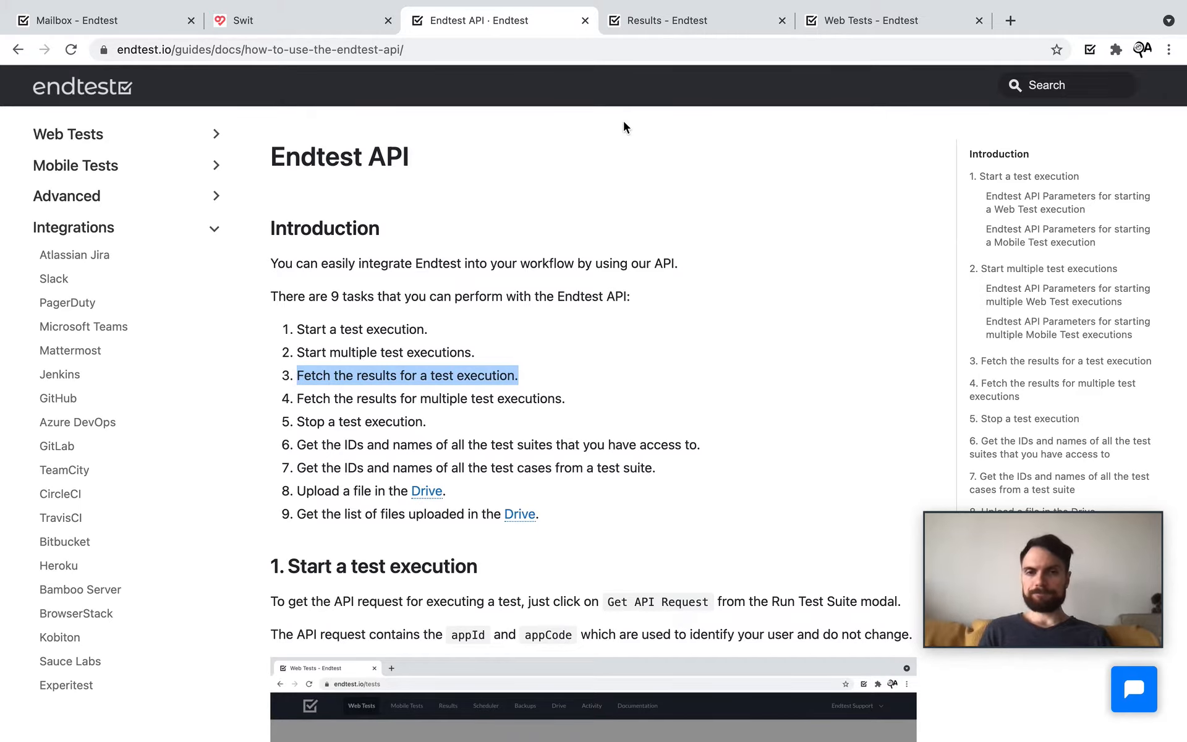
click(651, 24)
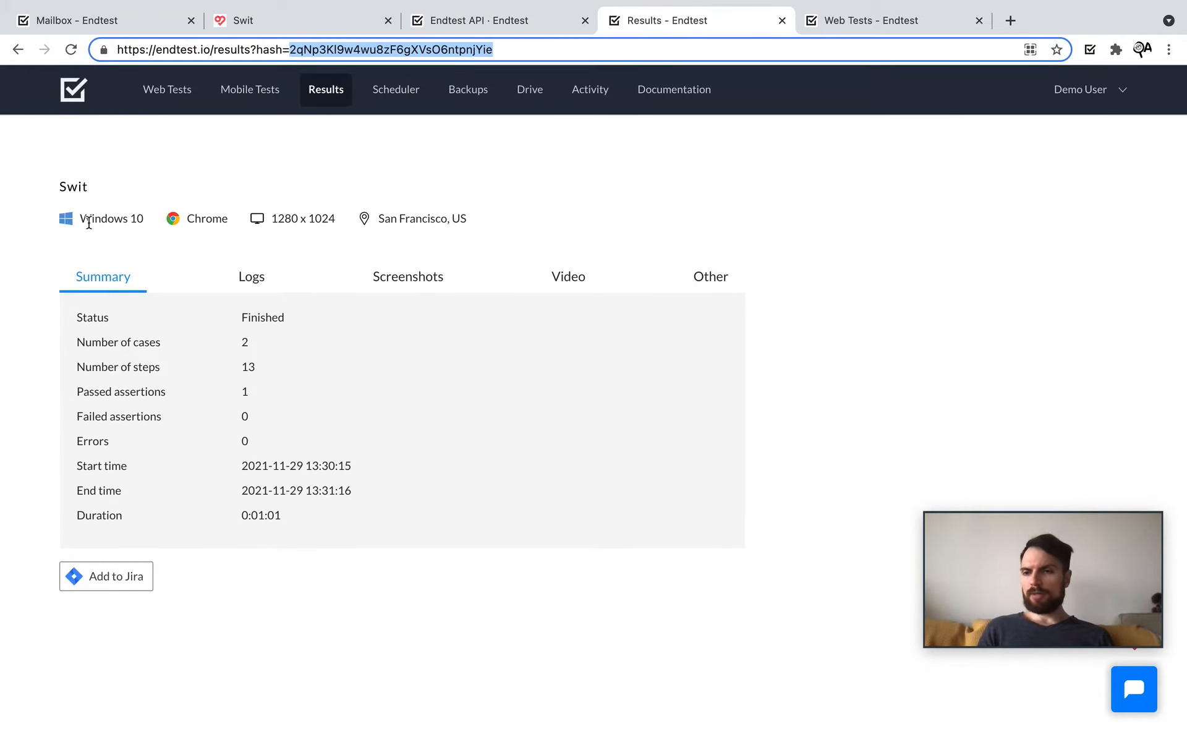
Step: Show the run's step-by-step logs and view the Check Email step screenshot full size
click(266, 288)
scroll(293, 506, down, 5)
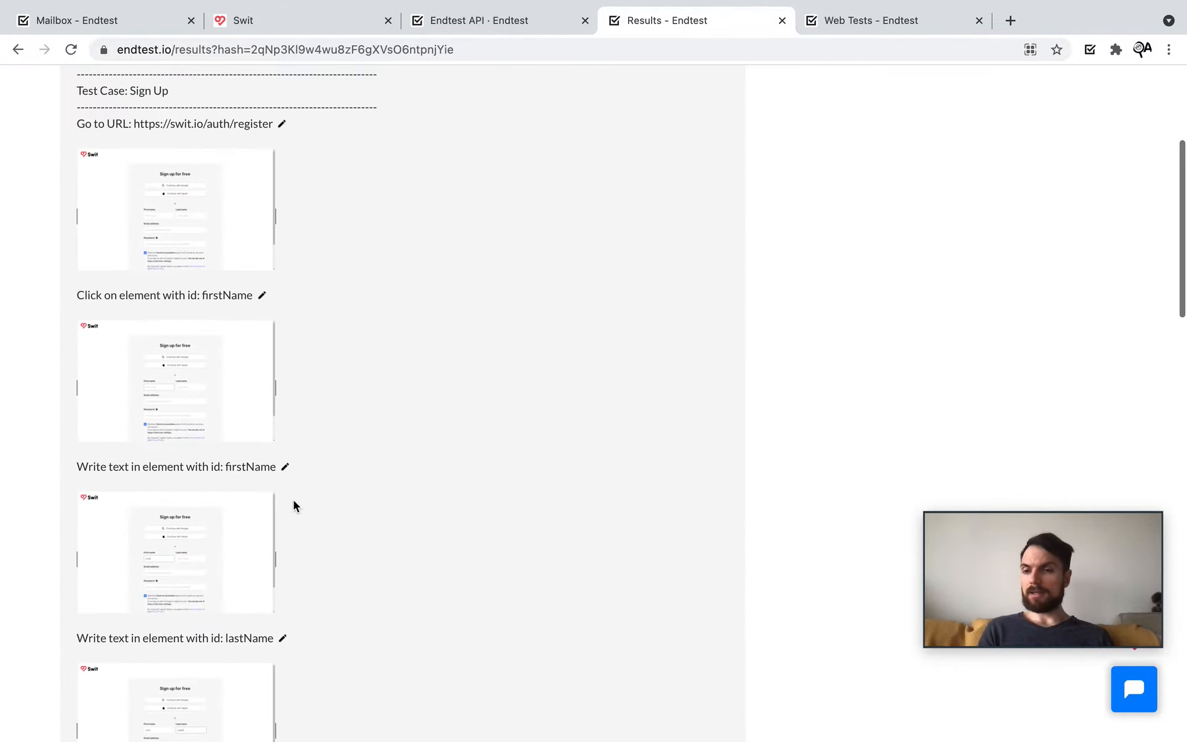
scroll(293, 505, down, 5)
drag(306, 262, 434, 270)
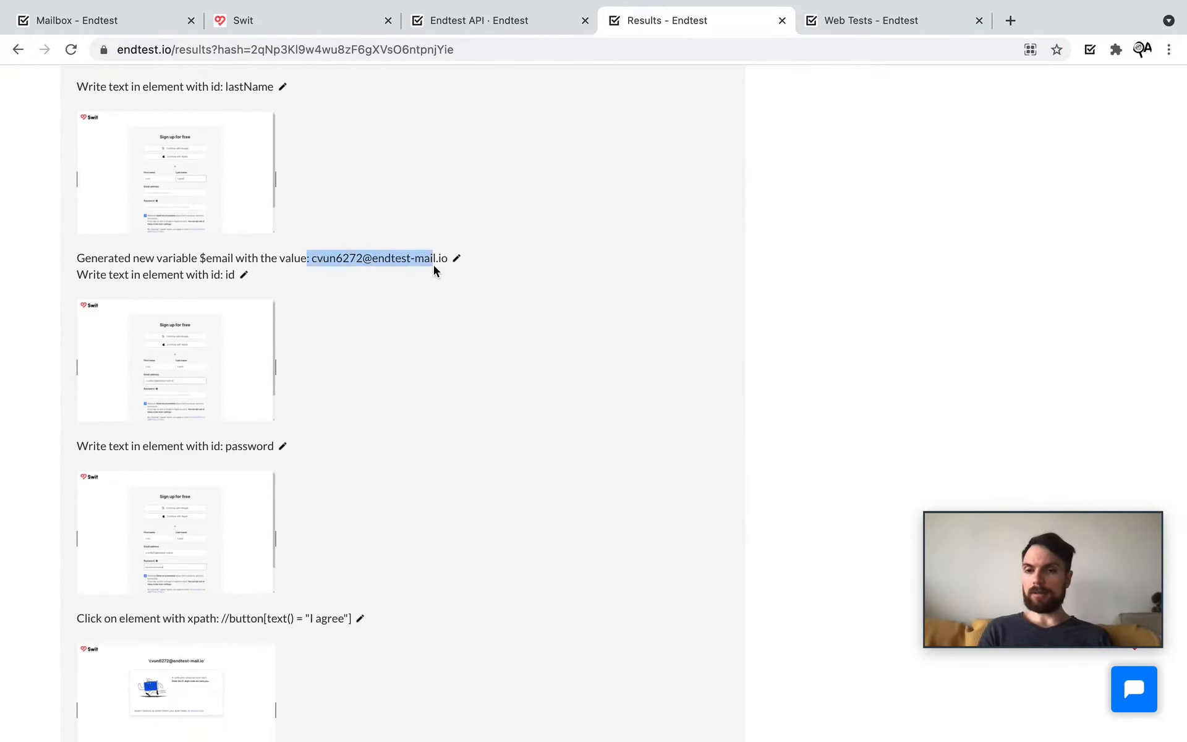
scroll(362, 464, down, 10)
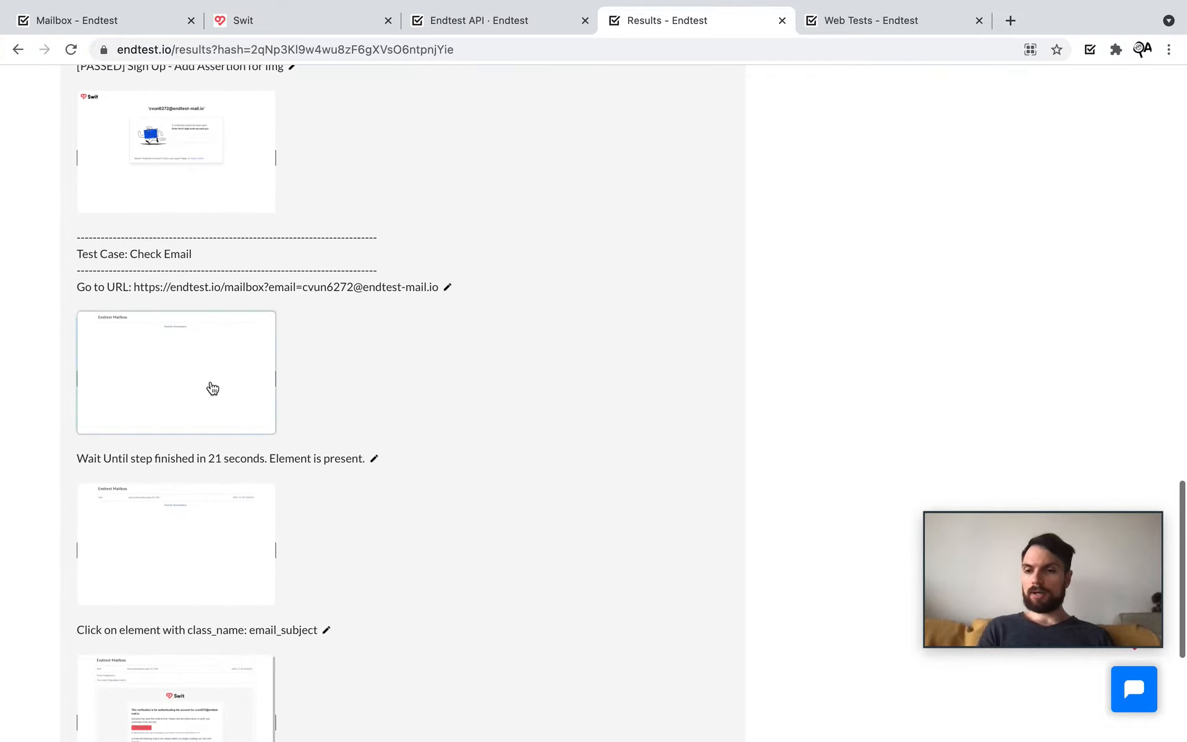
scroll(205, 389, down, 2)
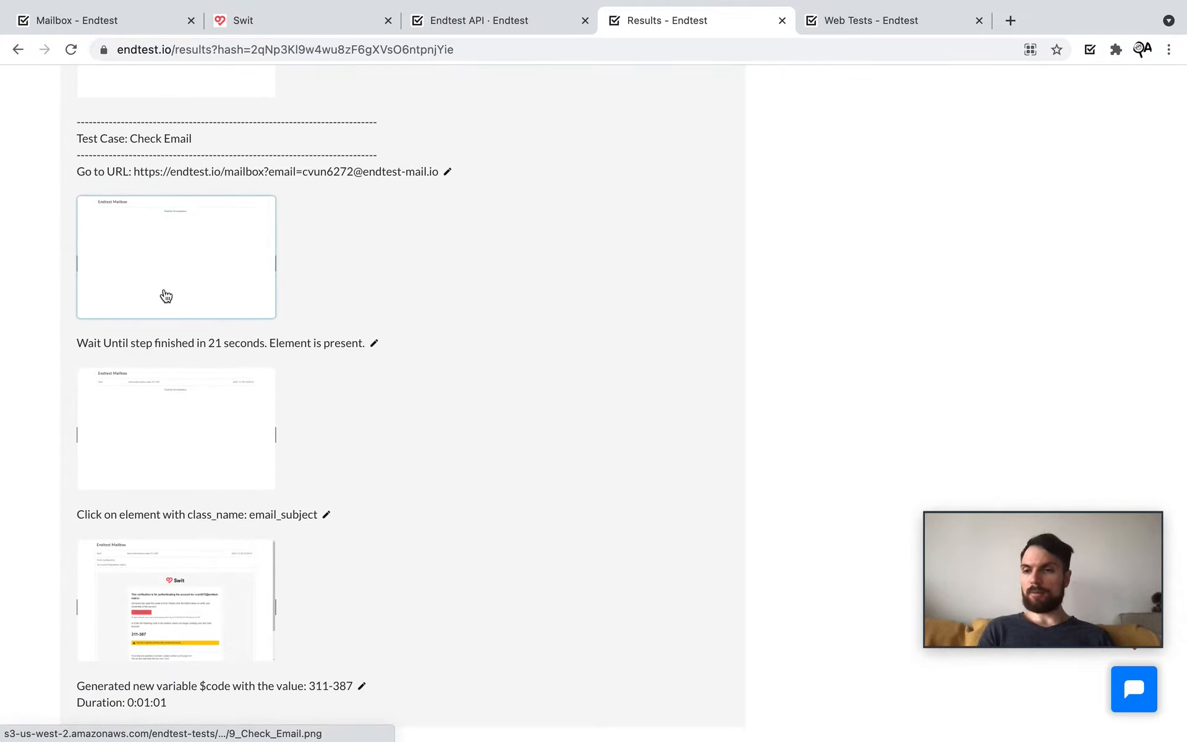
click(166, 296)
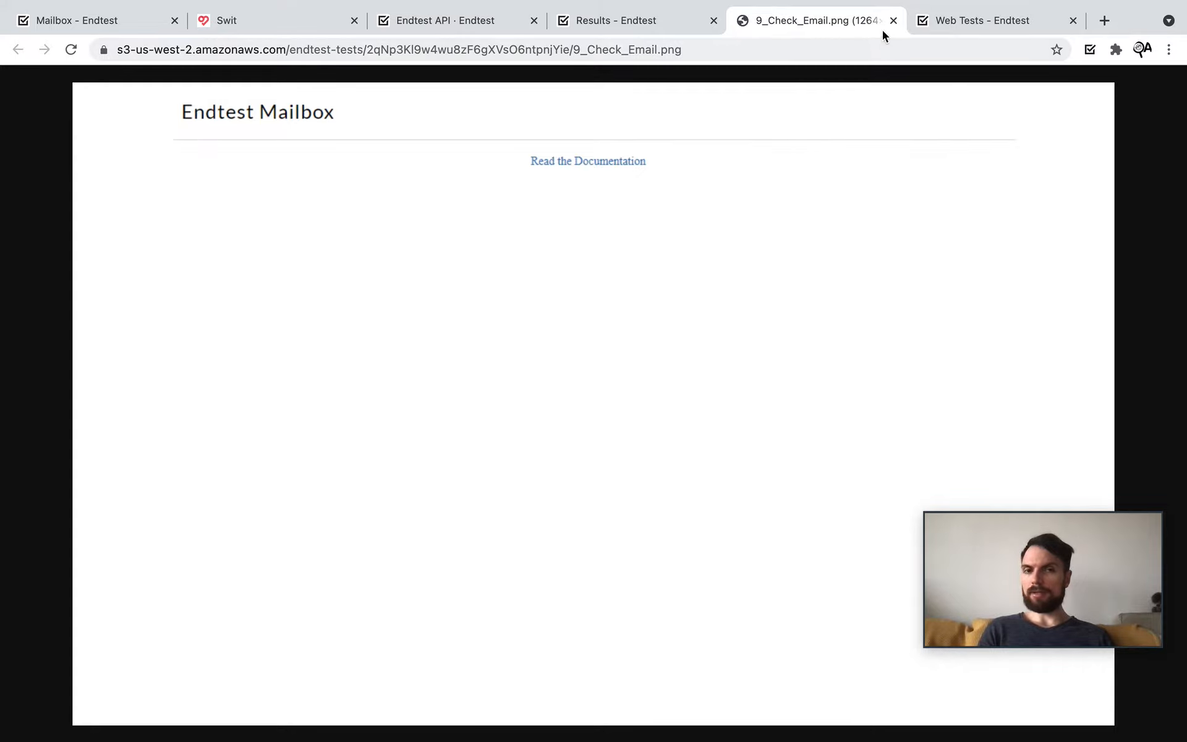
click(893, 21)
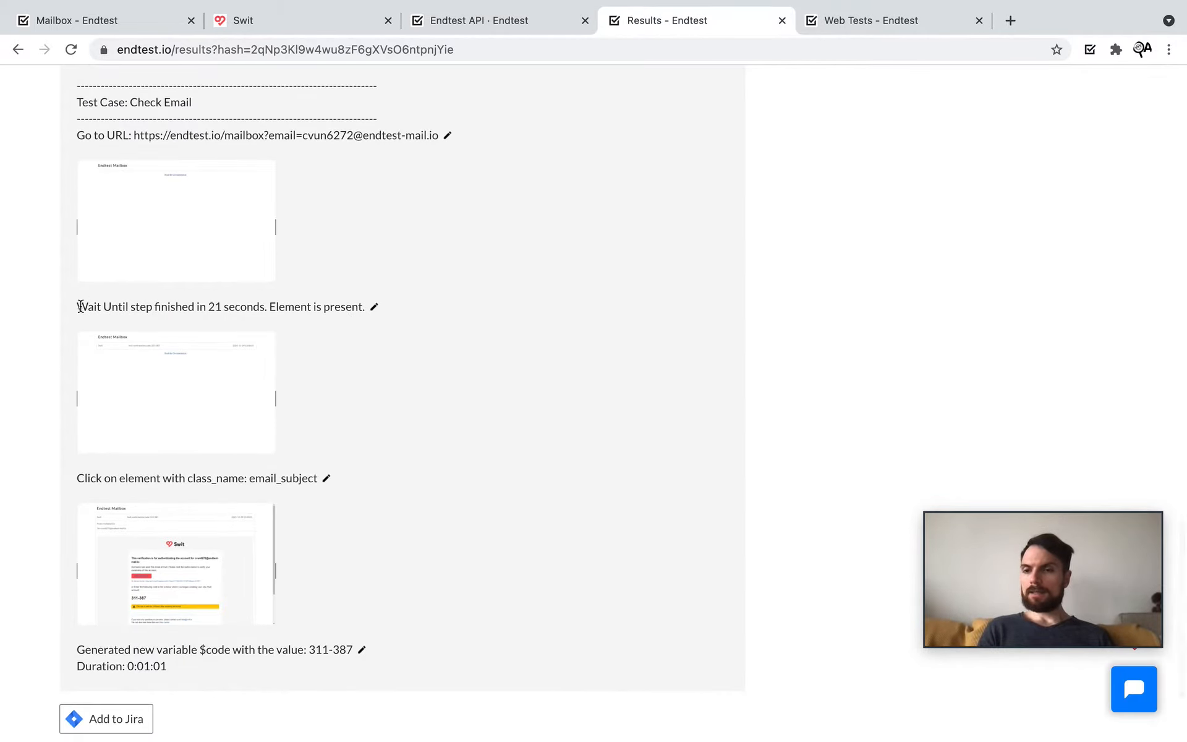
Step: View the Wait Until step's screenshot full size
drag(80, 306, 343, 307)
click(324, 361)
scroll(324, 362, down, 1)
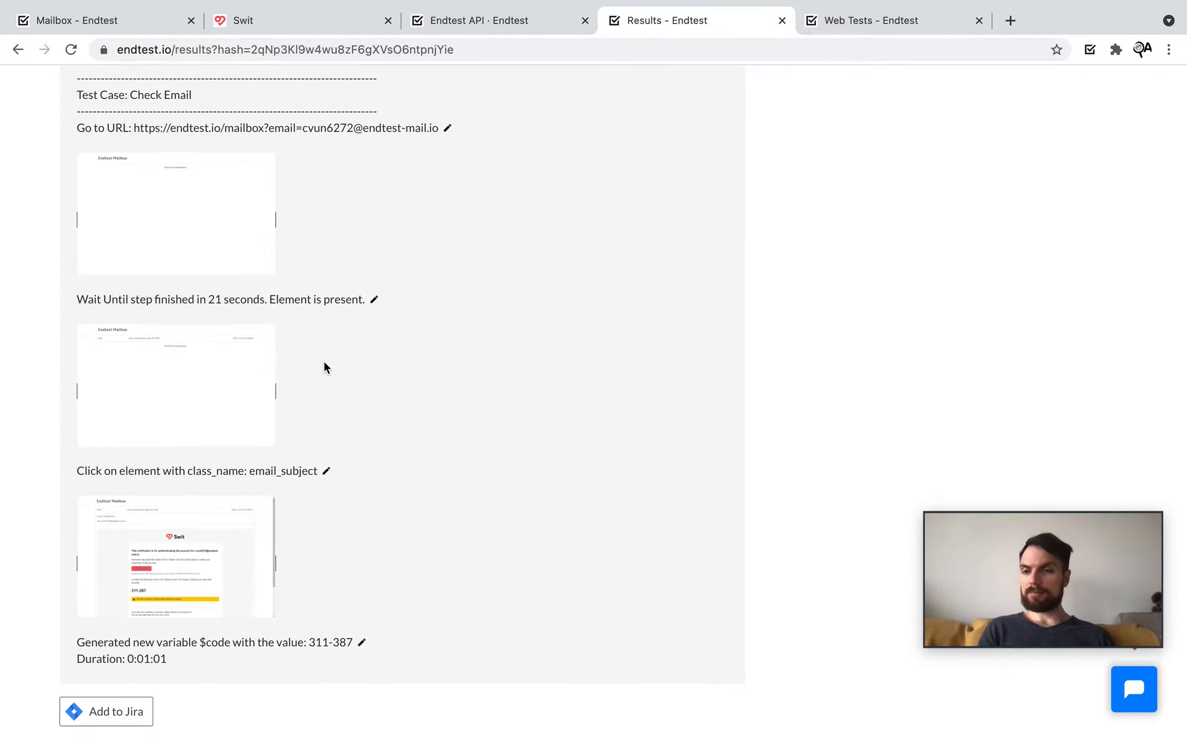
scroll(324, 368, down, 2)
click(198, 347)
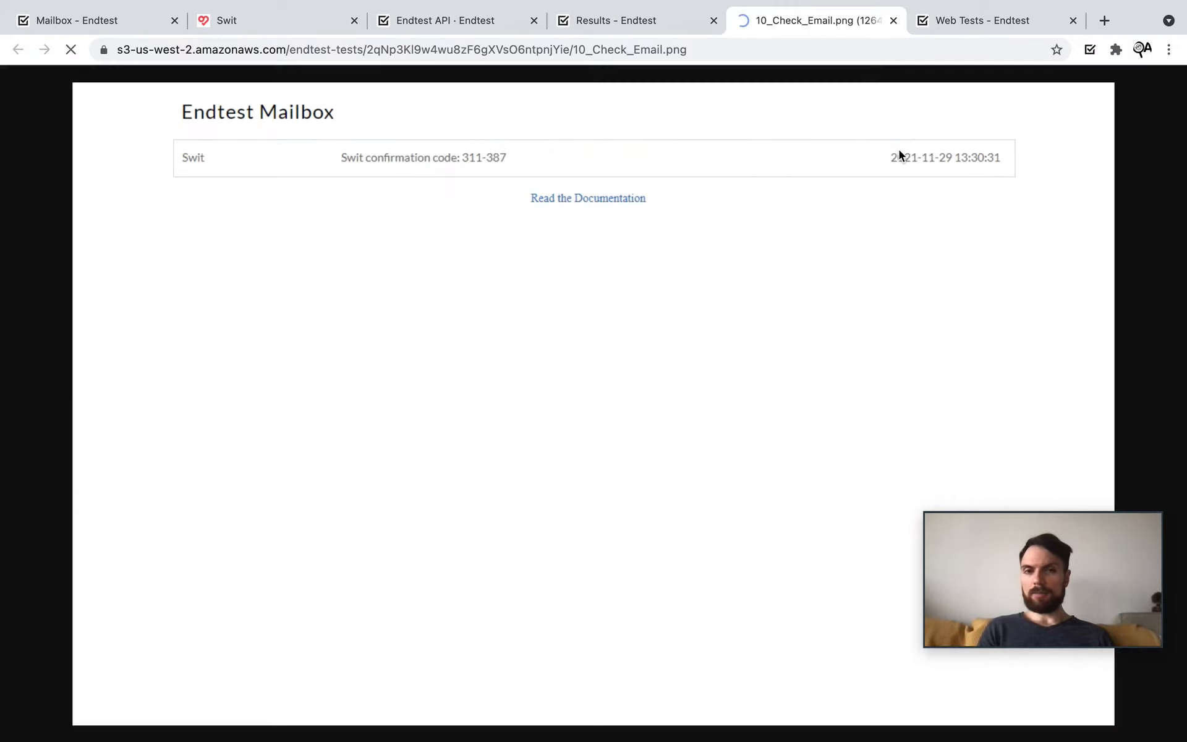
click(893, 21)
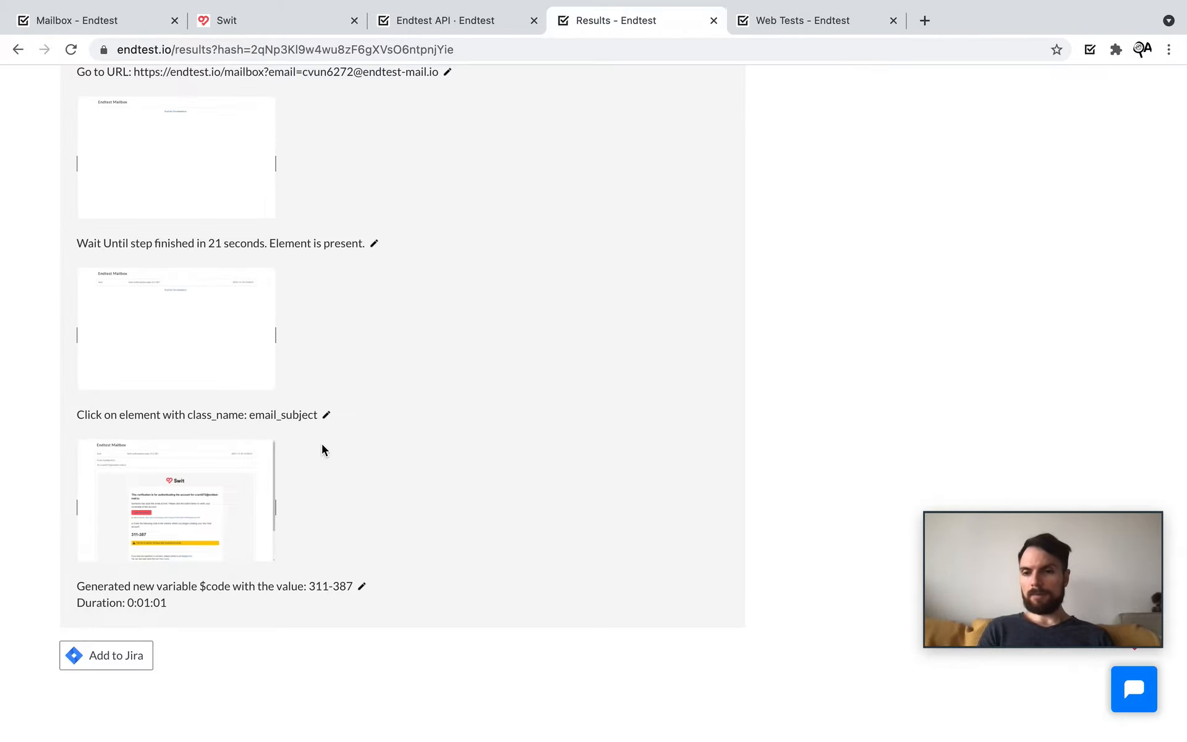
Step: Enlarge the email screenshot from the click step to read the confirmation code
click(186, 478)
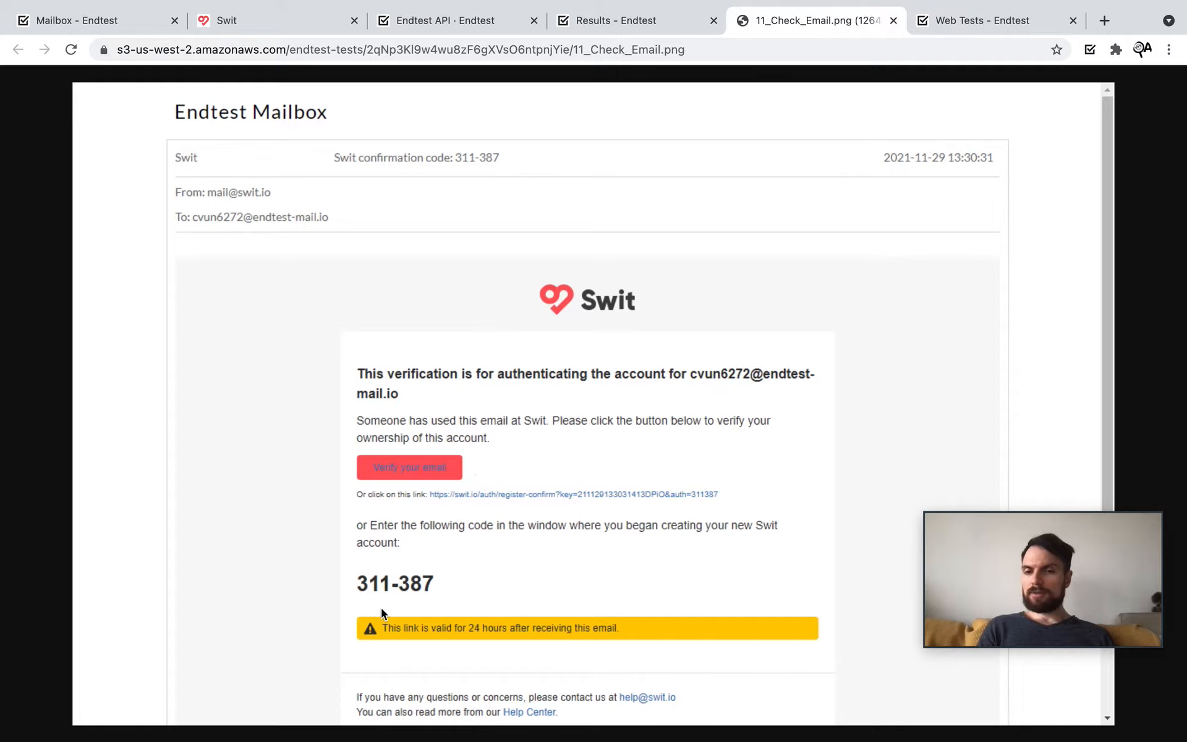
click(381, 606)
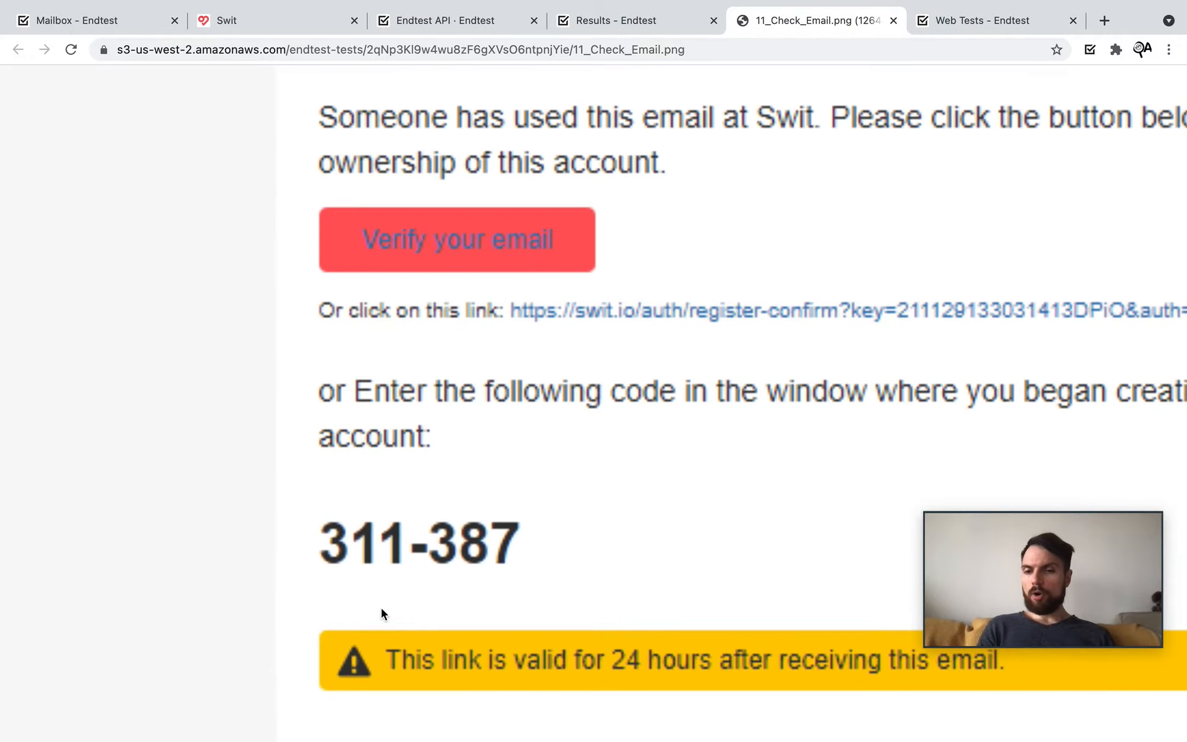
click(892, 21)
scroll(301, 499, down, 1)
scroll(300, 500, up, 5)
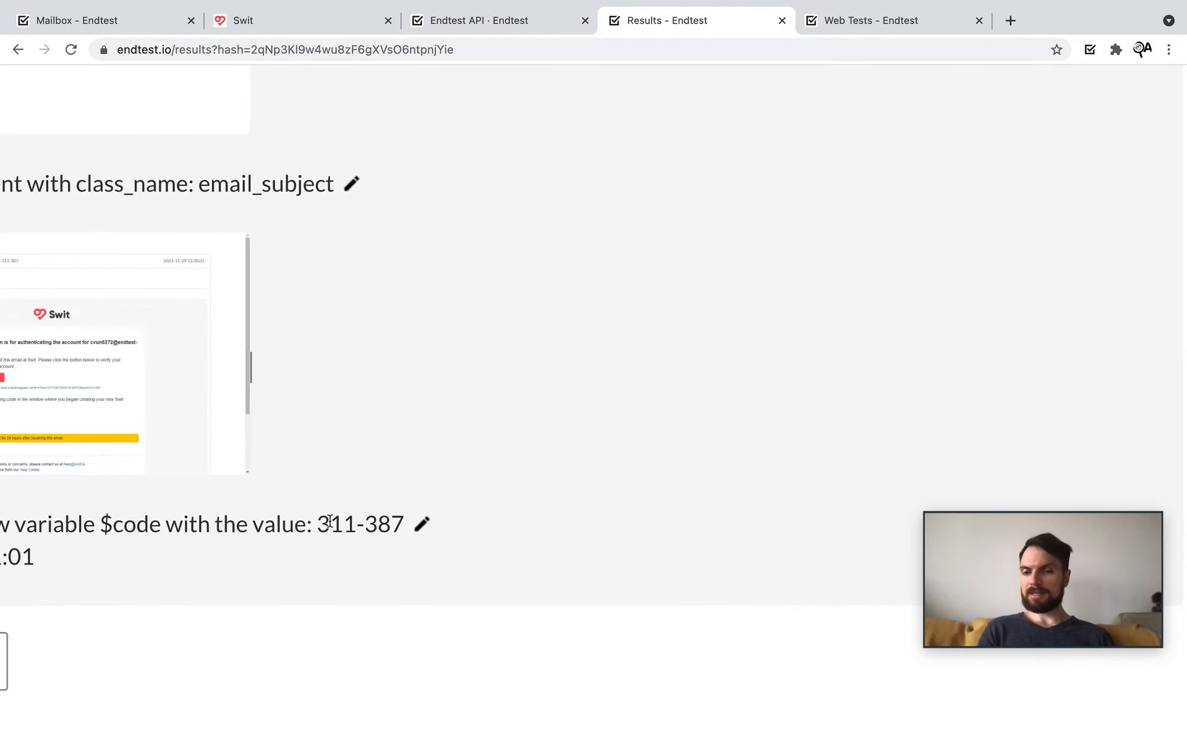
Step: Highlight the code value 311-387 and the $code variable, then return to Web Tests
drag(320, 521, 401, 523)
double_click(125, 519)
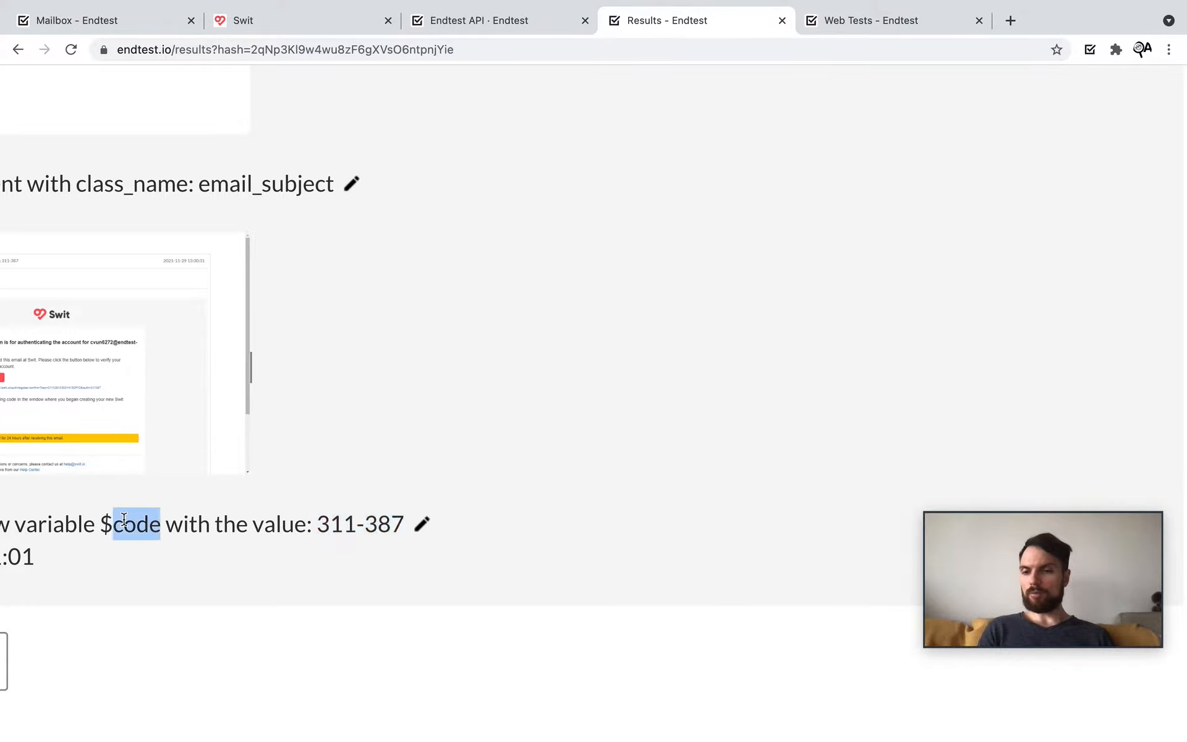
scroll(124, 520, down, 5)
scroll(357, 413, up, 15)
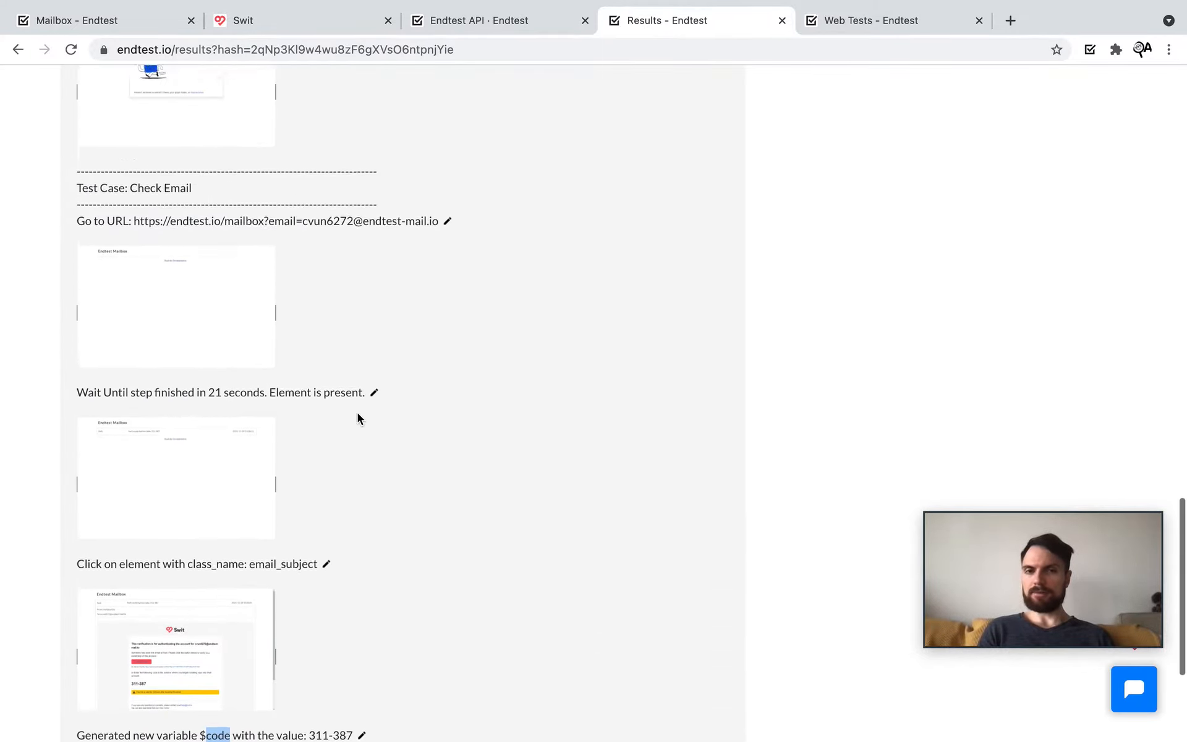
scroll(357, 413, up, 10)
click(853, 25)
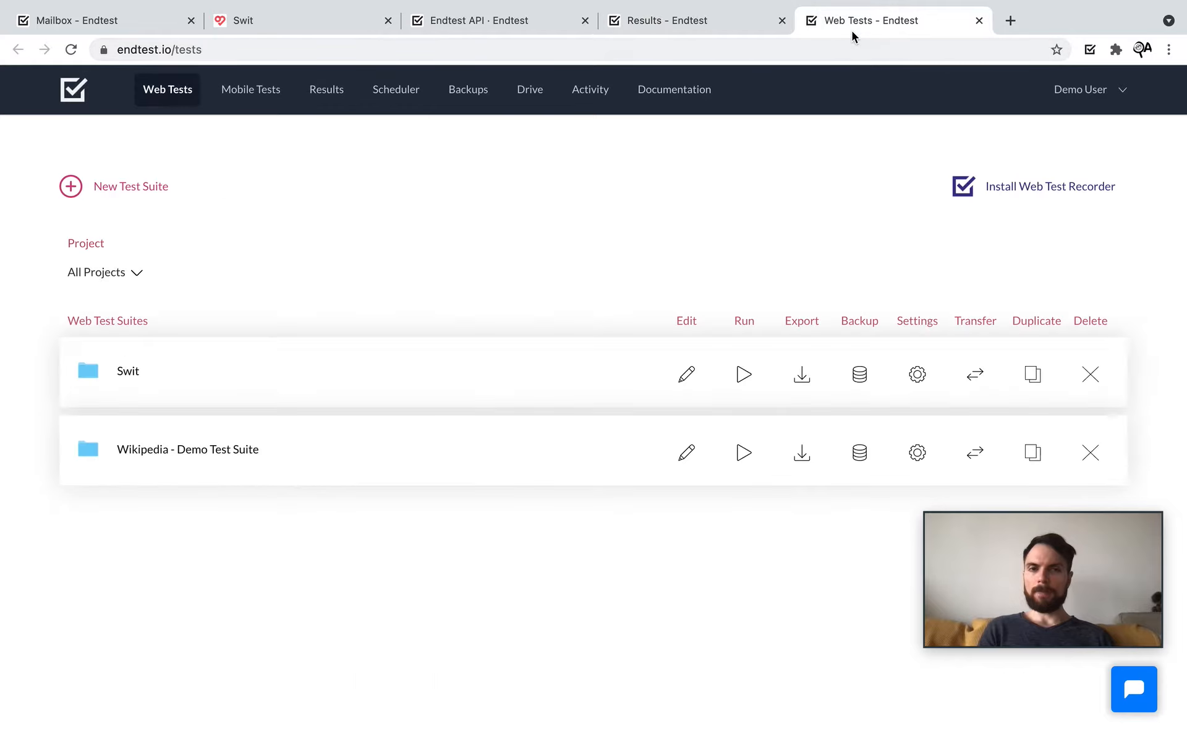
key(ctrl+Right)
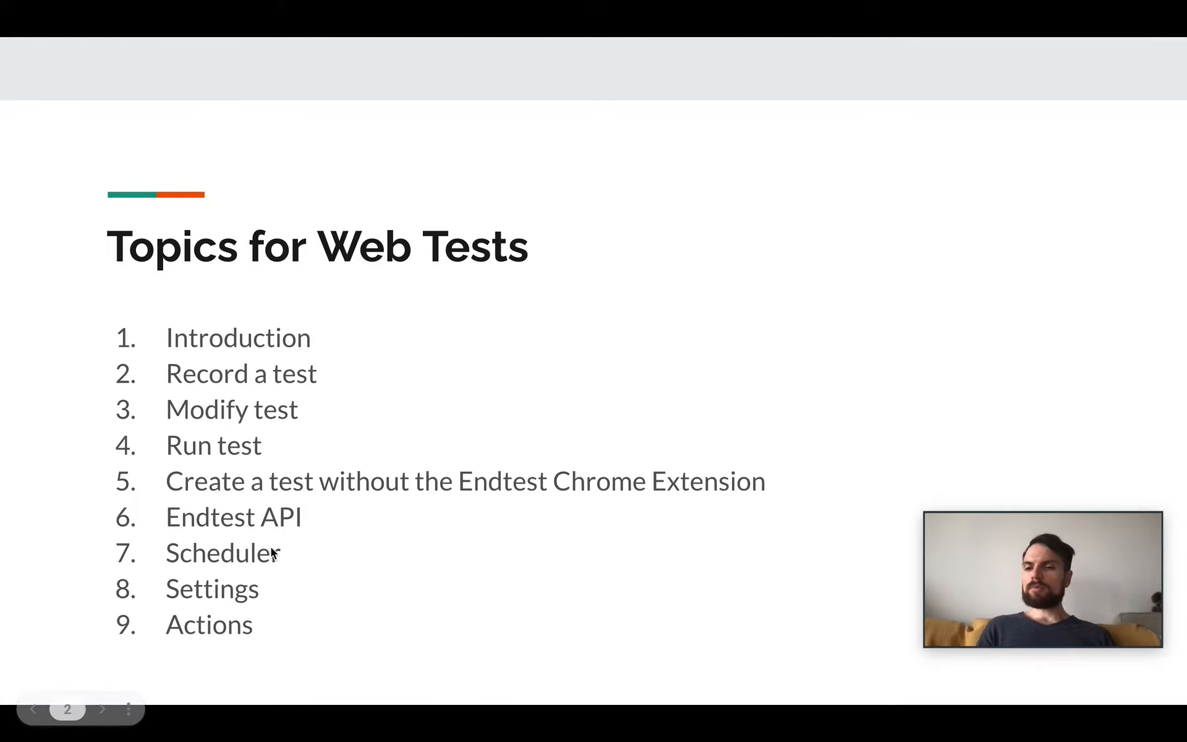
key(ctrl+Left)
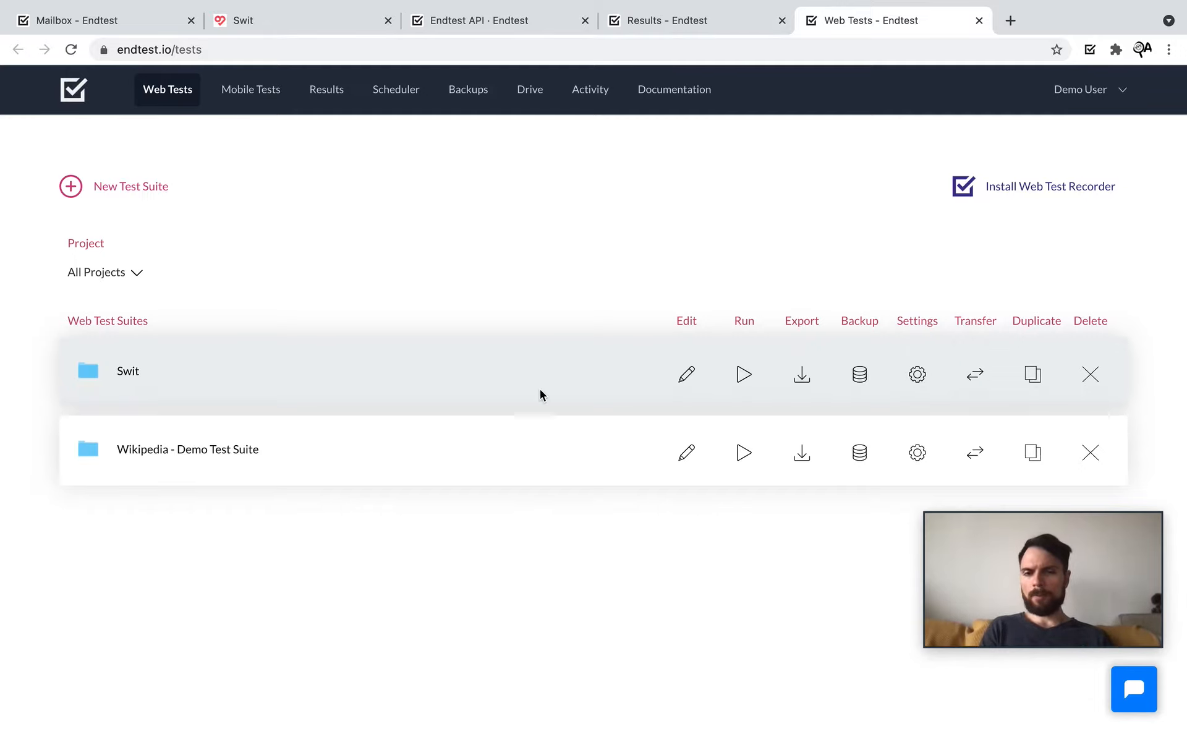
Step: Configure Swit's run for Mac platform, Mozilla Firefox browser and Frankfurt, Germany geolocation
click(754, 377)
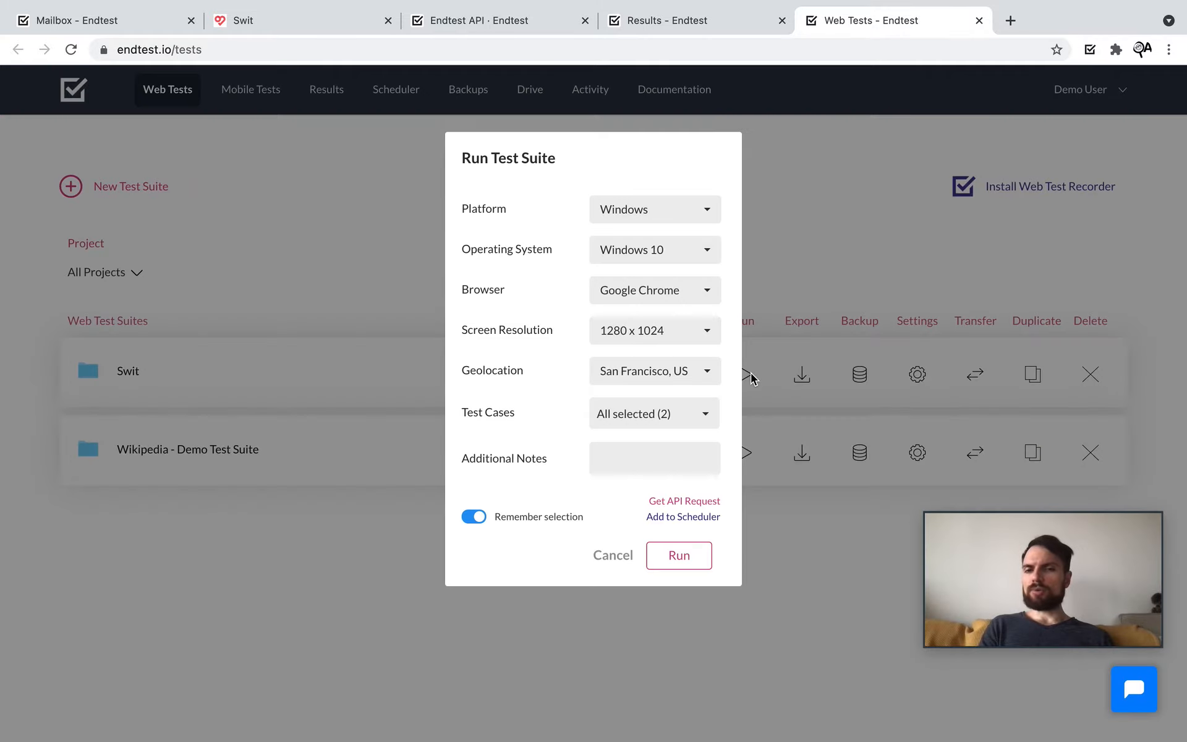
click(663, 211)
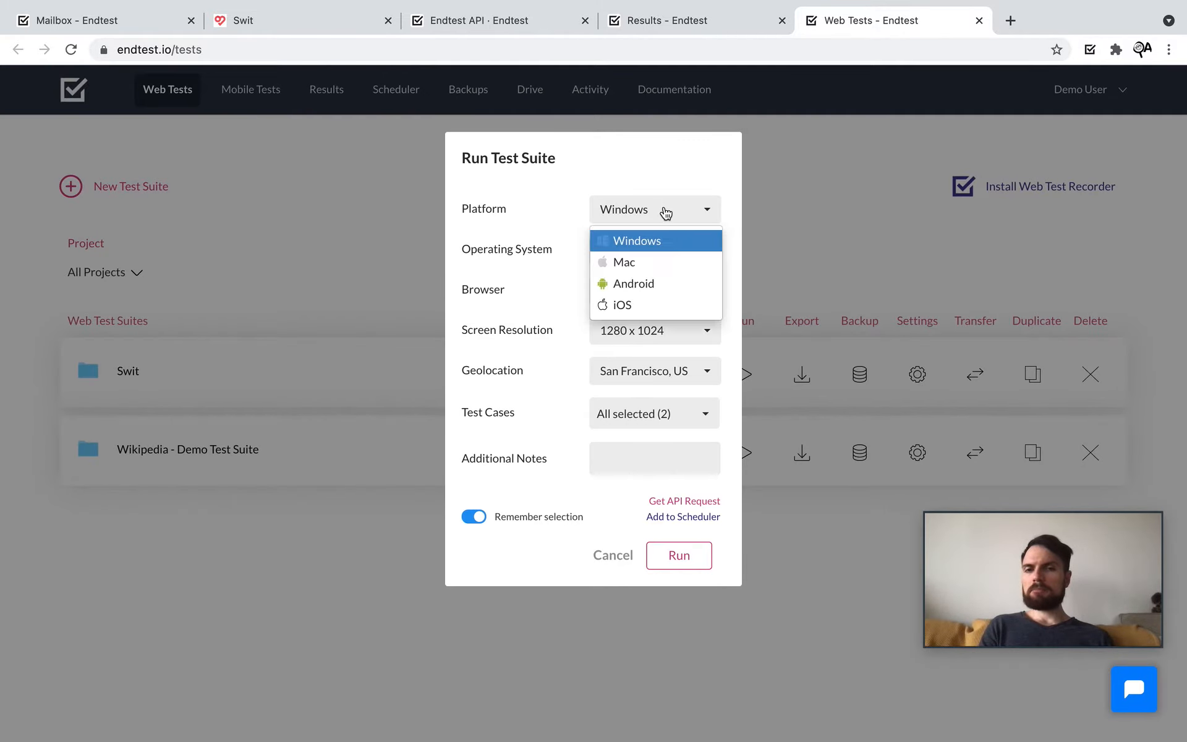
click(640, 262)
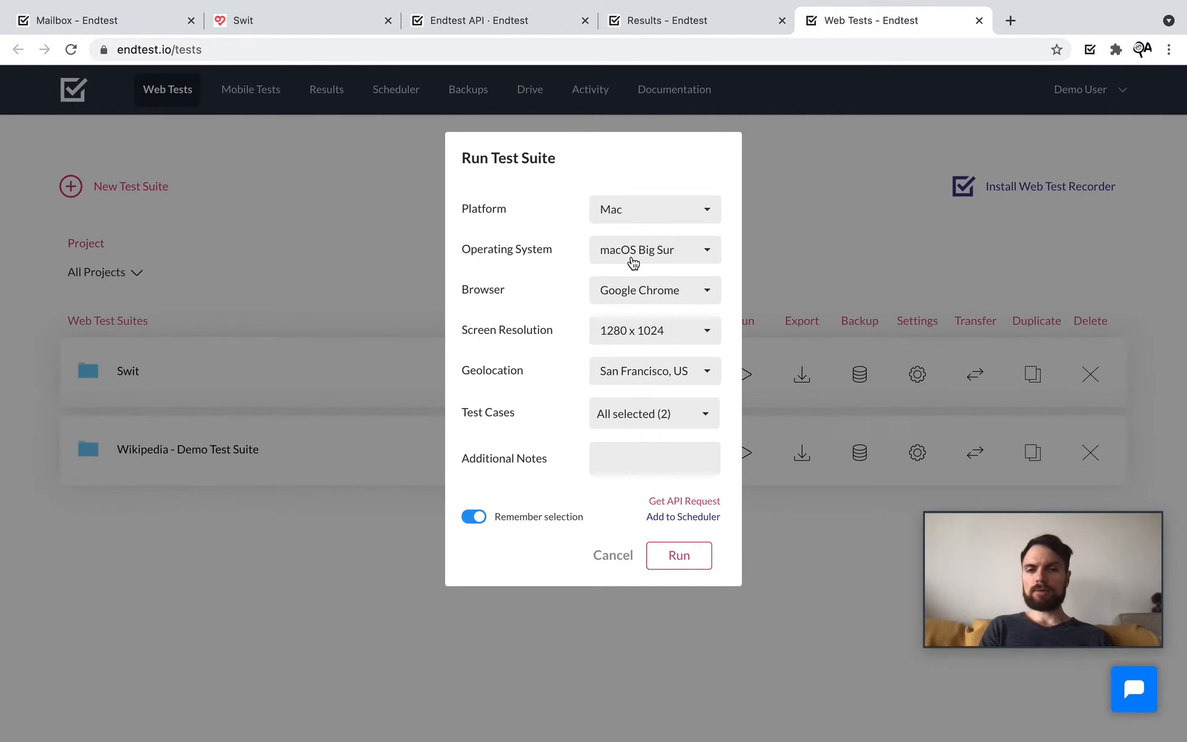
click(633, 292)
click(661, 344)
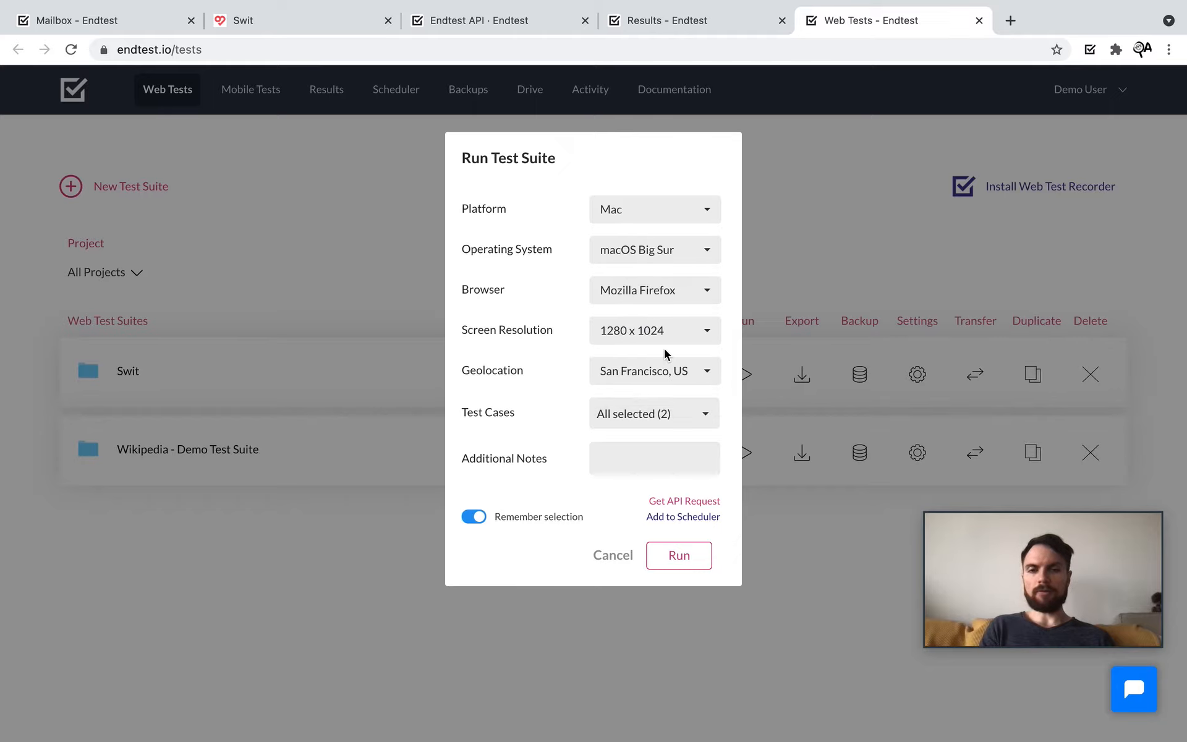
click(670, 382)
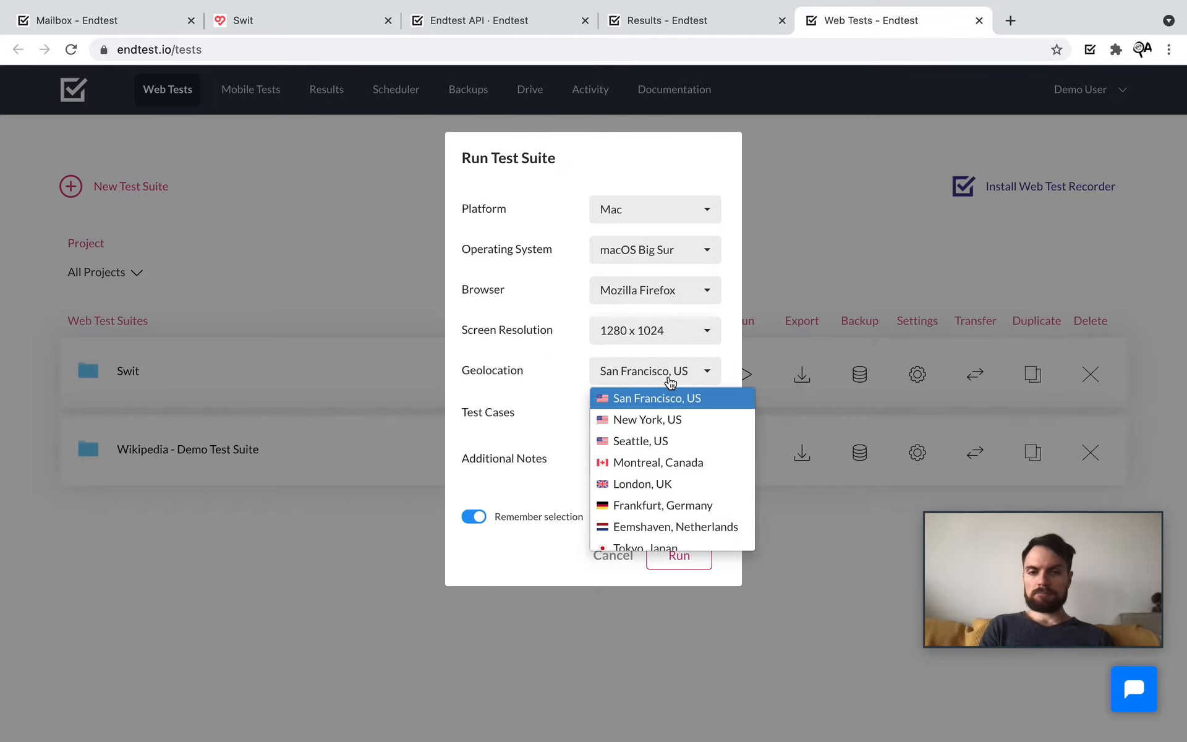
click(676, 511)
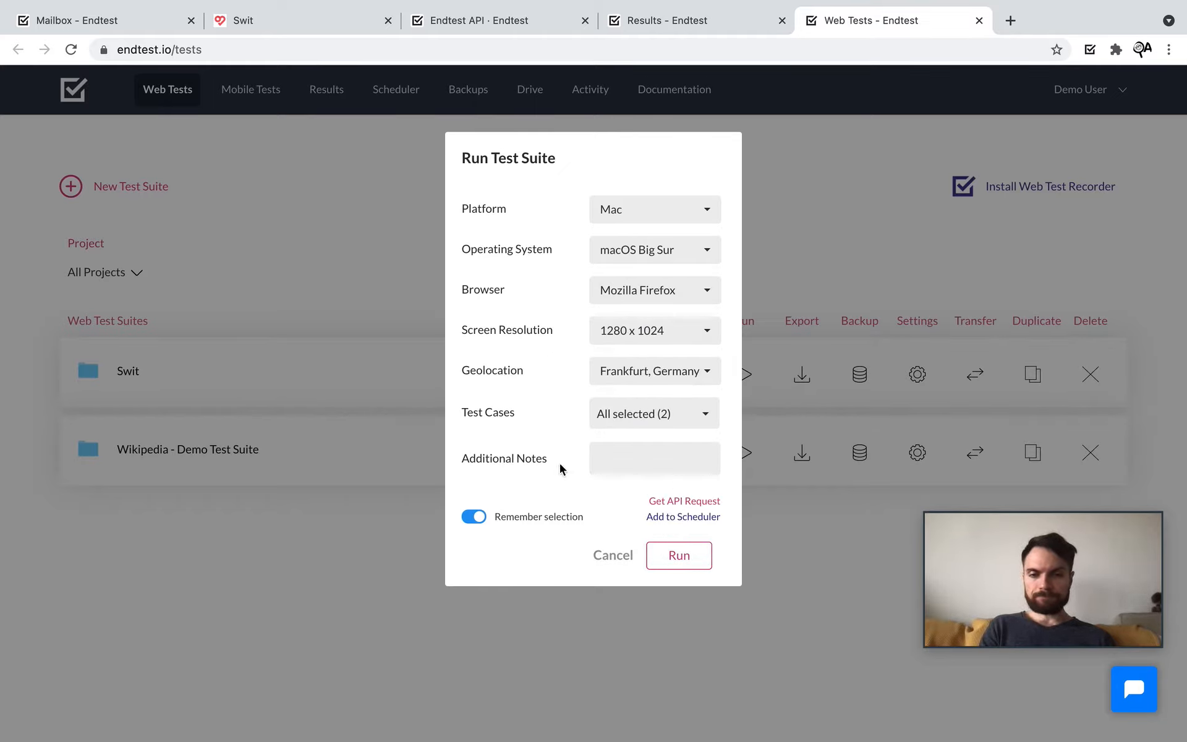
Step: Add this run to the scheduler and name the schedule 'Smoke Test'
click(672, 521)
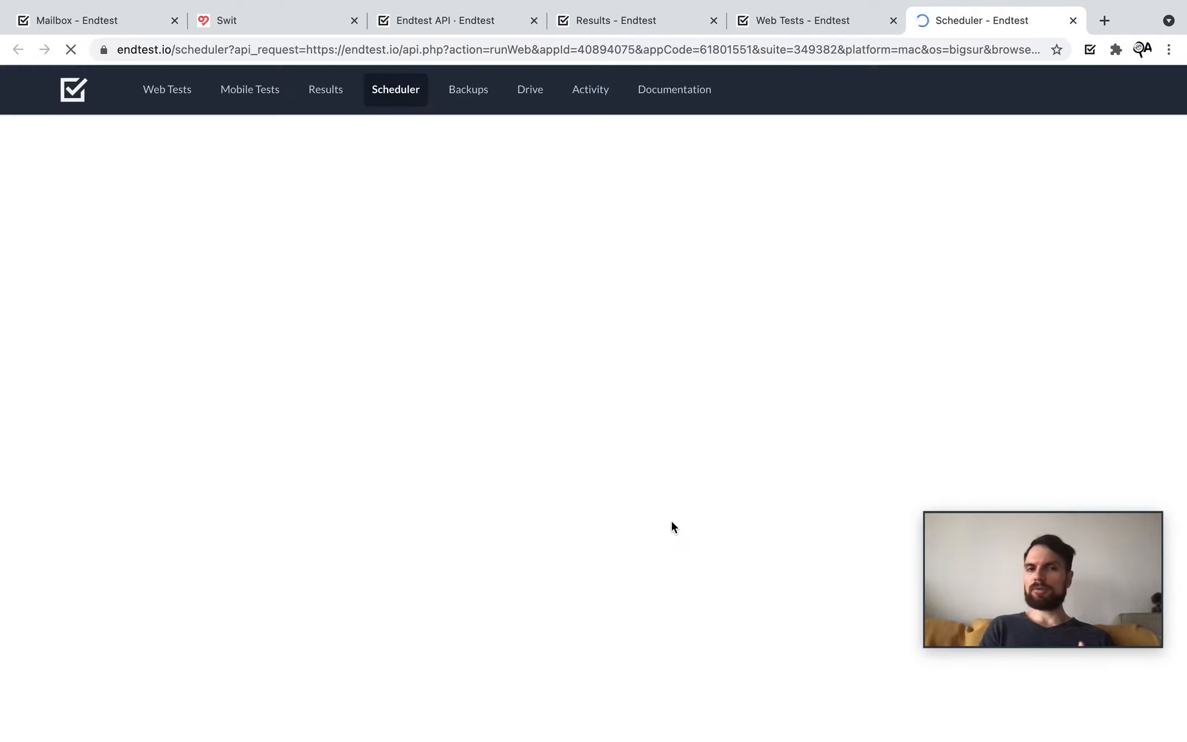
click(314, 256)
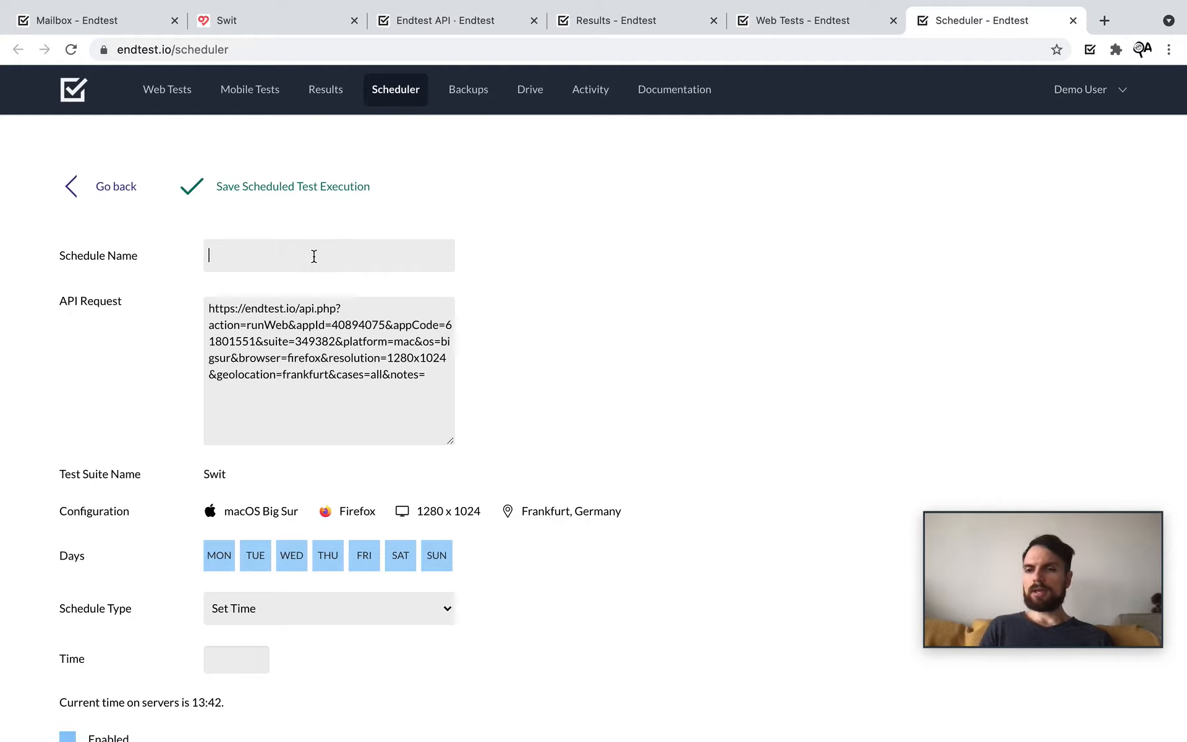
text(Smoke)
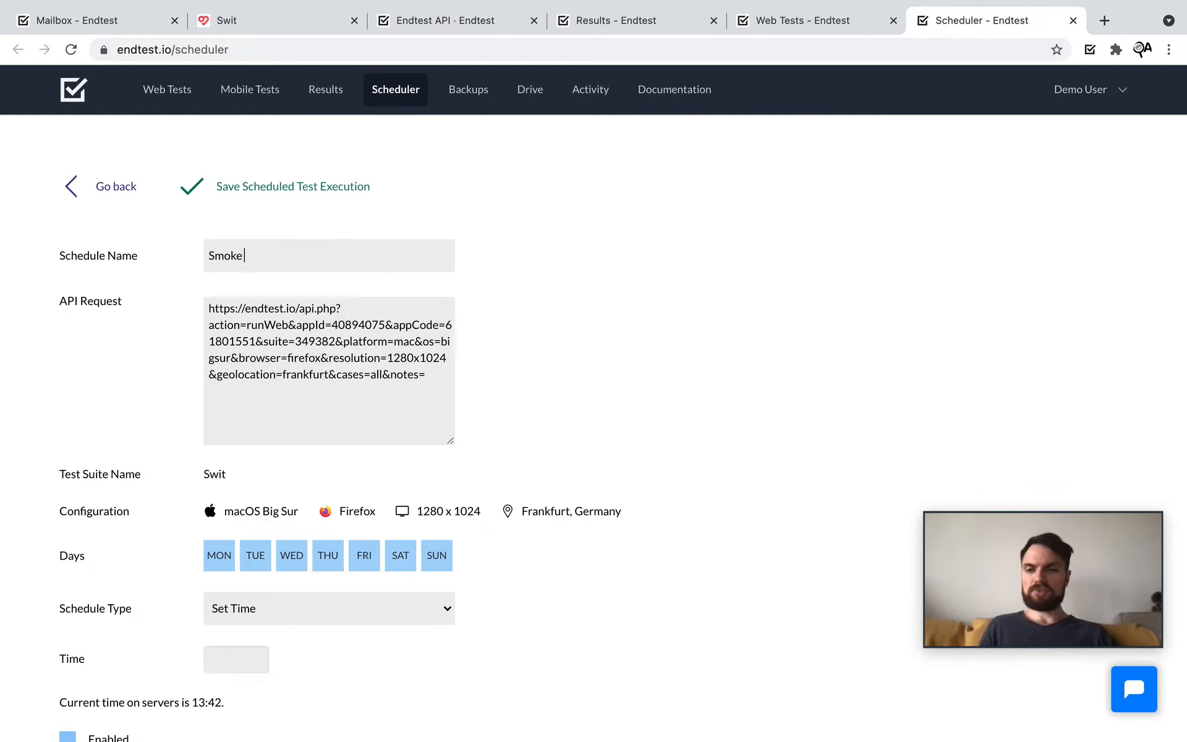
text( Yrdy)
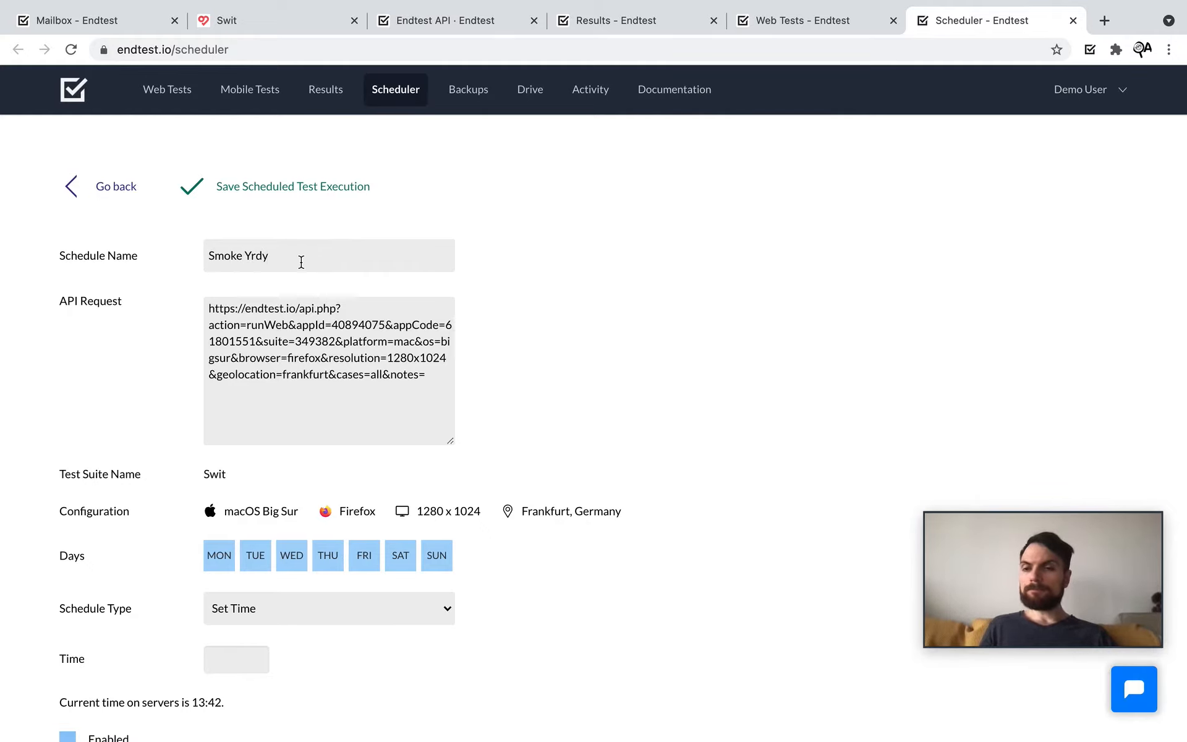
scroll(301, 261, up, 3)
key(BackSpace)
key(BackSpace)
key(BackSpace)
key(BackSpace)
text(Tro)
key(BackSpace)
key(BackSpace)
text(est)
Step: Disable Saturday and Sunday runs and set the run time to 11:00
scroll(398, 503, down, 3)
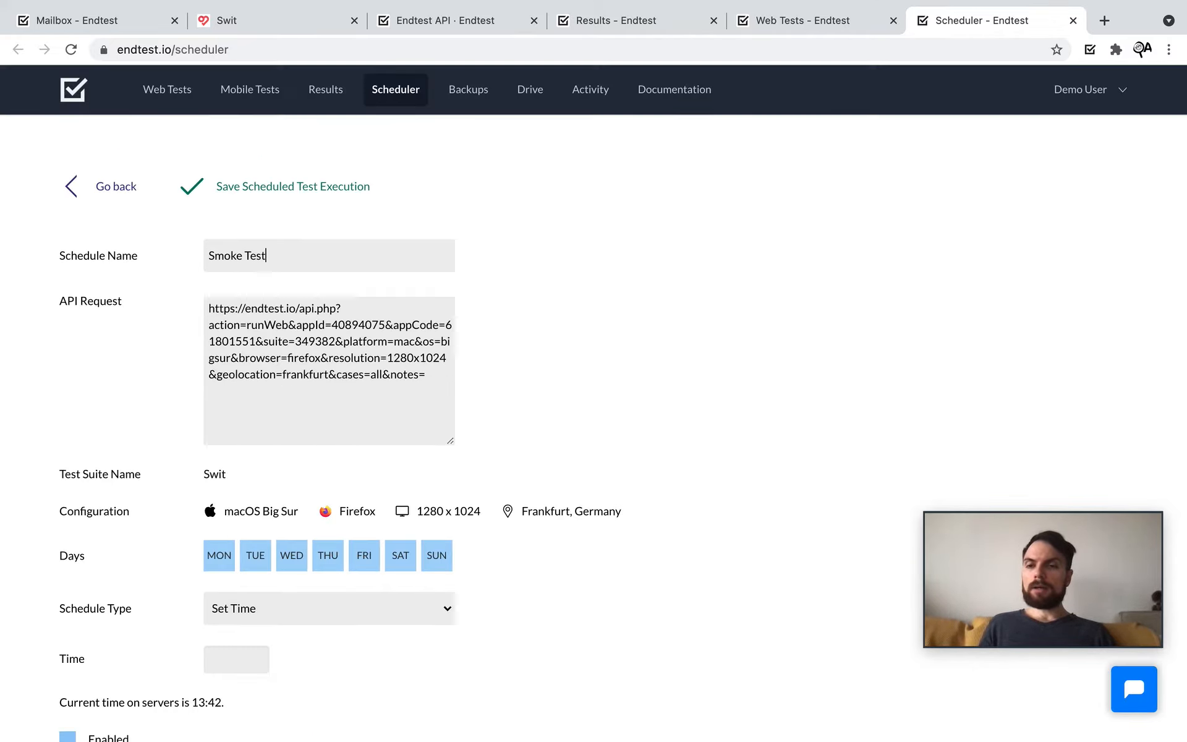
scroll(399, 504, down, 1)
scroll(392, 490, down, 1)
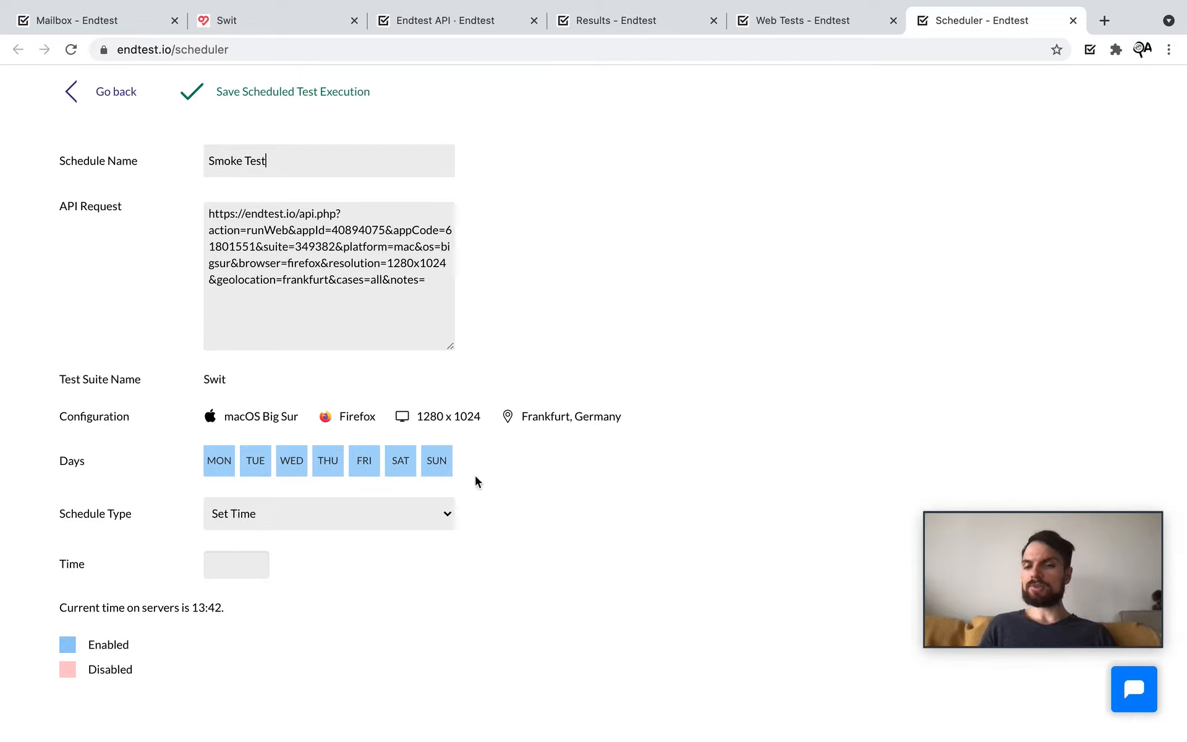
click(433, 469)
click(399, 470)
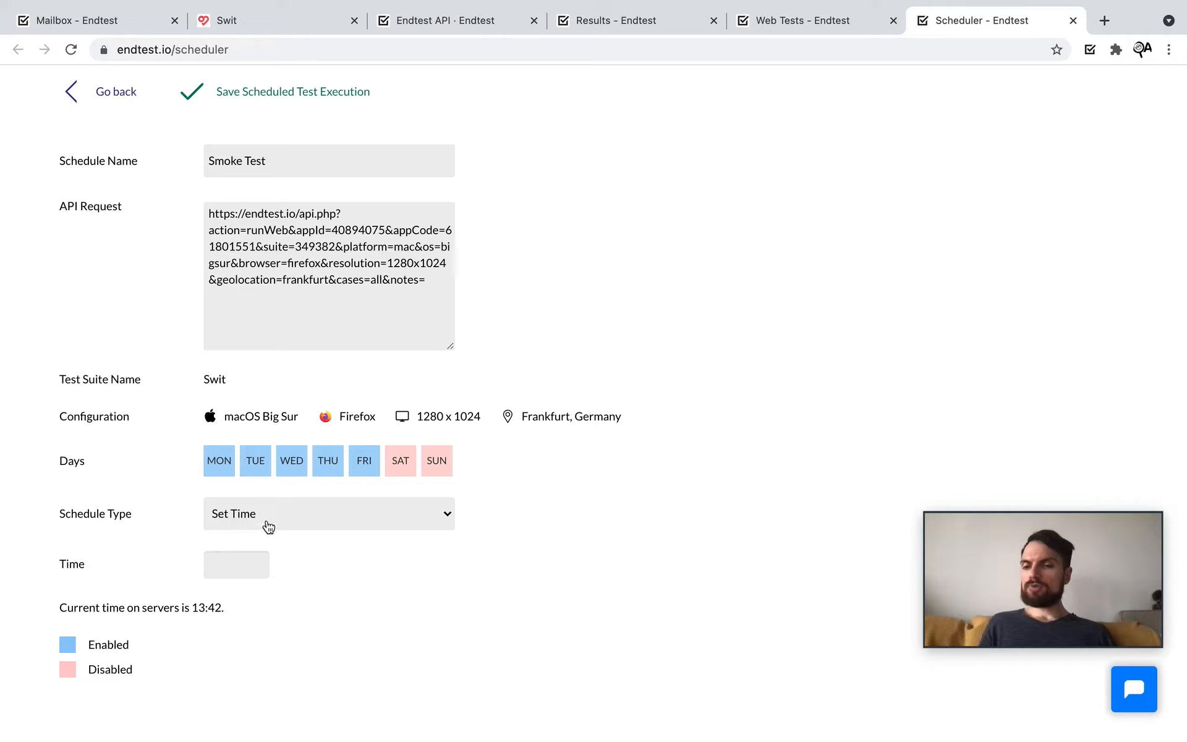
click(221, 554)
text(11:00)
click(436, 576)
Step: Set schedule type Interval, Every 1 Hour, and save the scheduled test execution
click(360, 525)
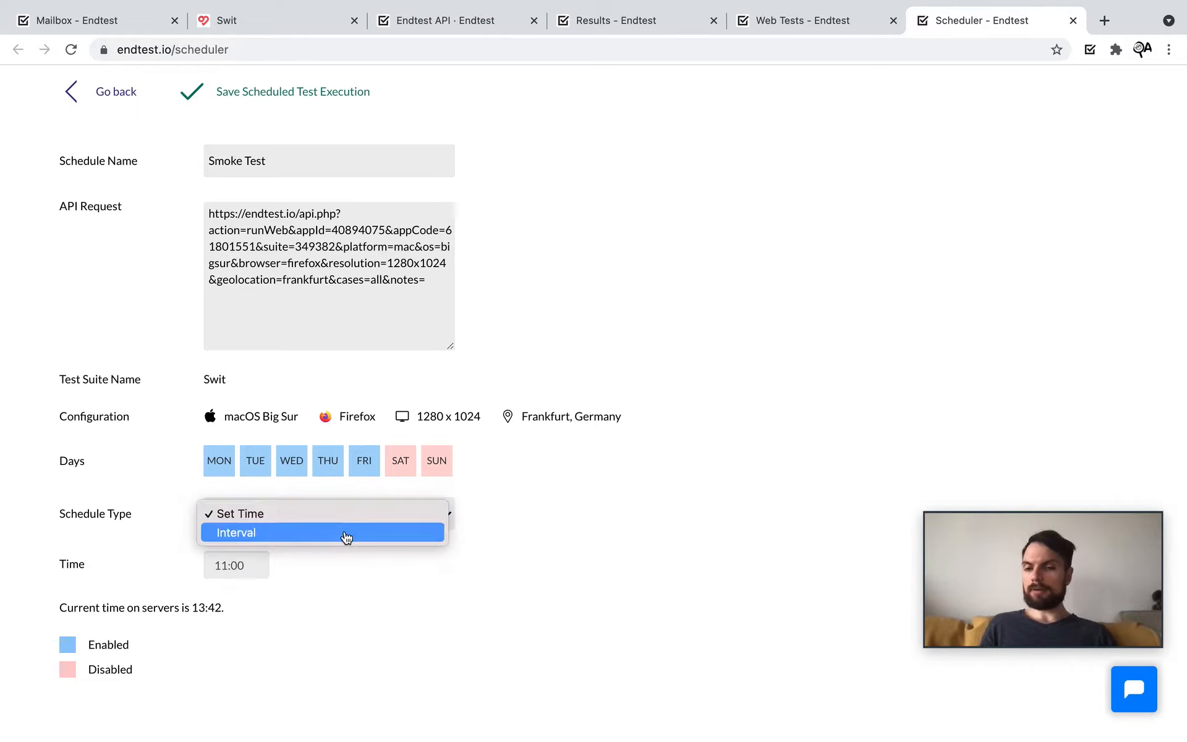
click(344, 536)
scroll(345, 525, down, 1)
click(344, 521)
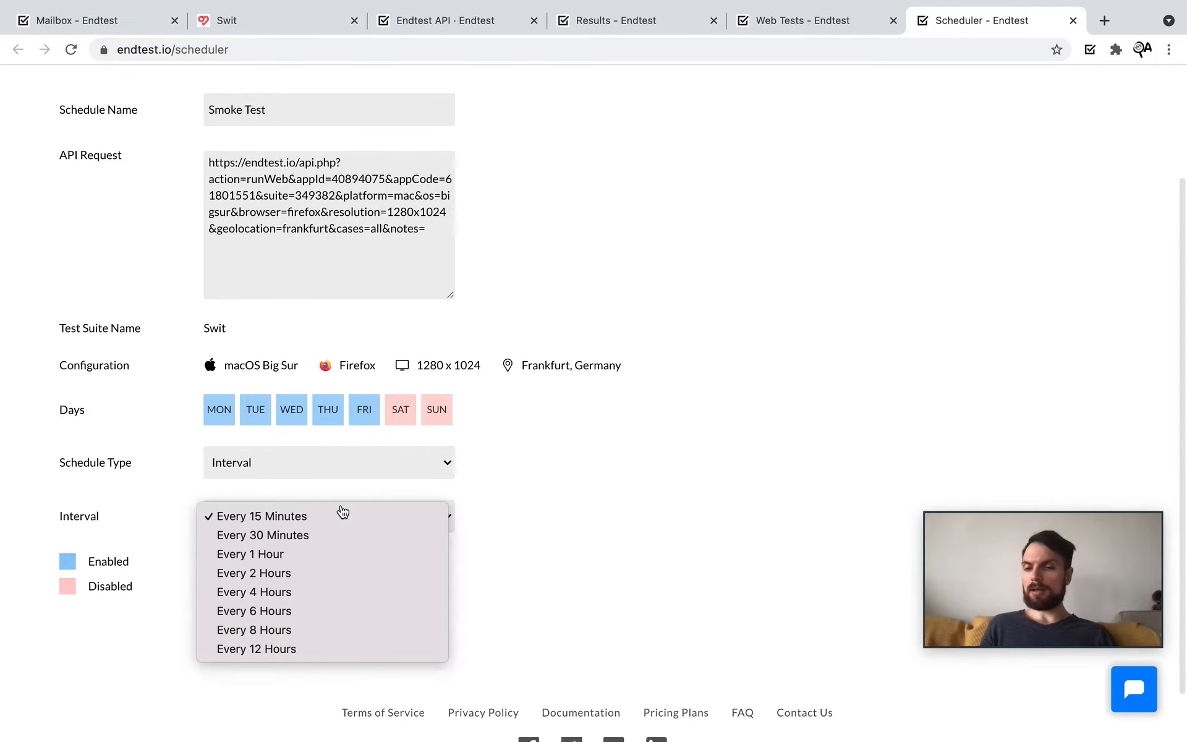
click(320, 556)
scroll(597, 500, up, 3)
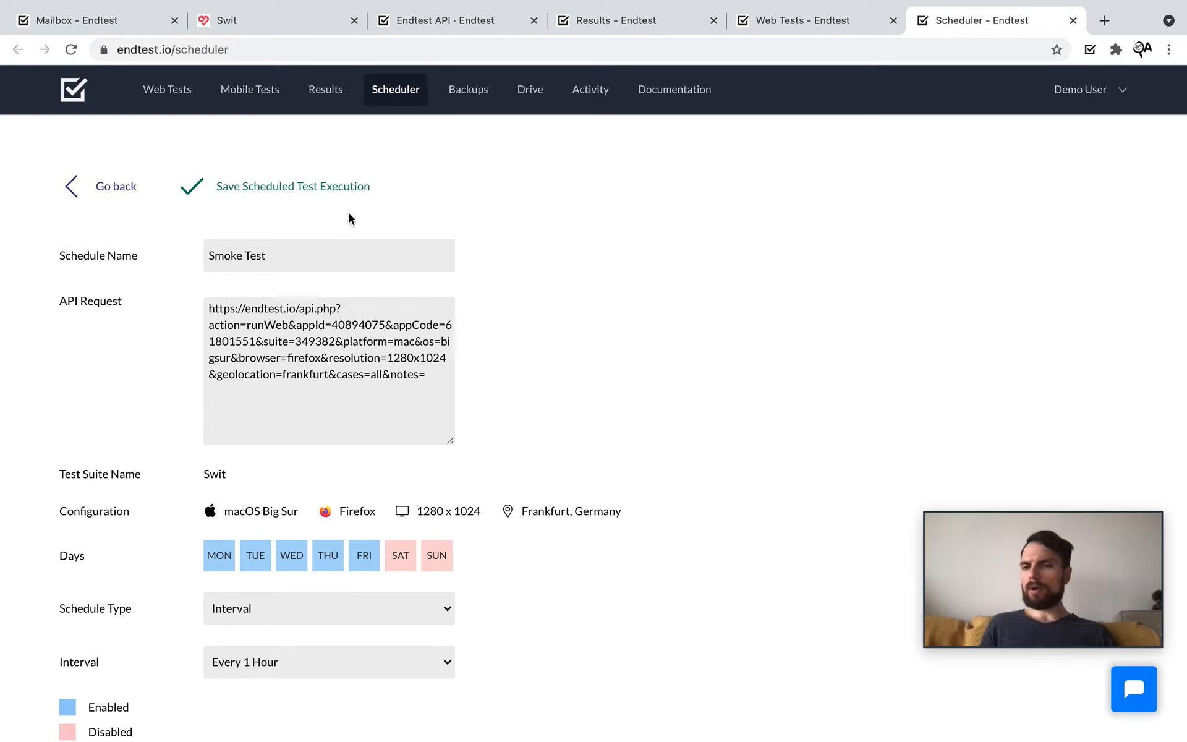
click(312, 189)
click(102, 187)
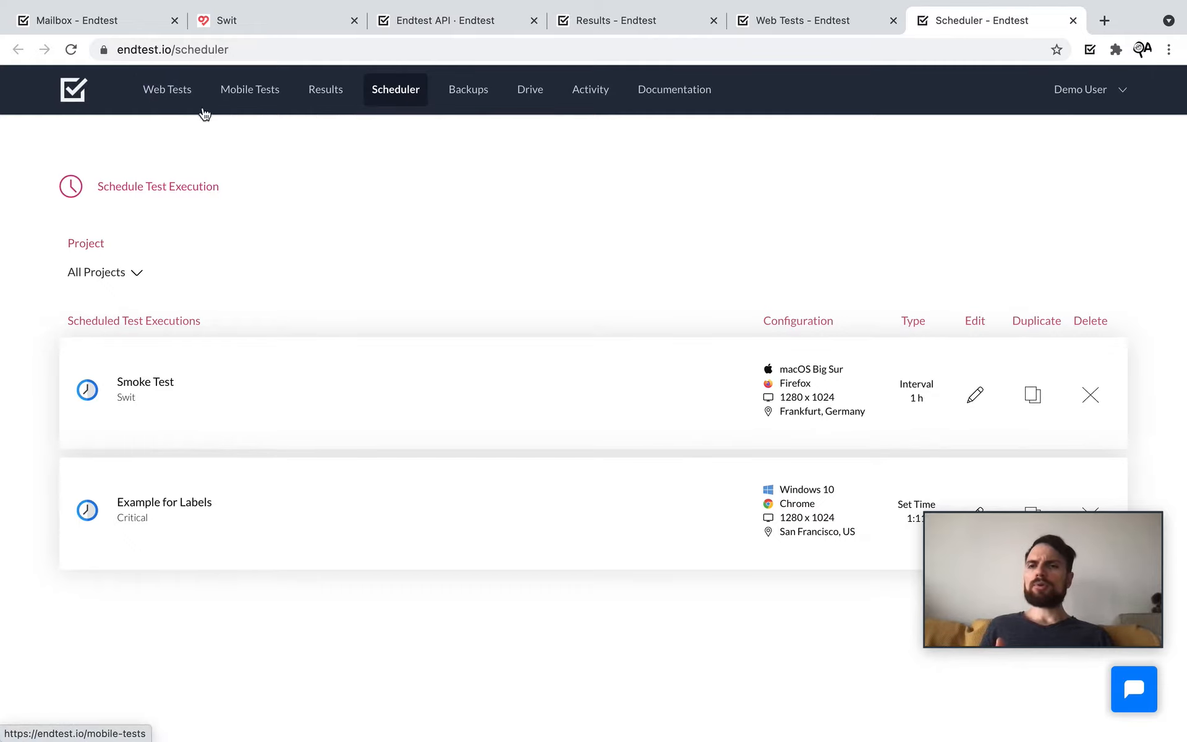
Step: Go back to the web test suites list and open the Swit suite's settings
click(152, 106)
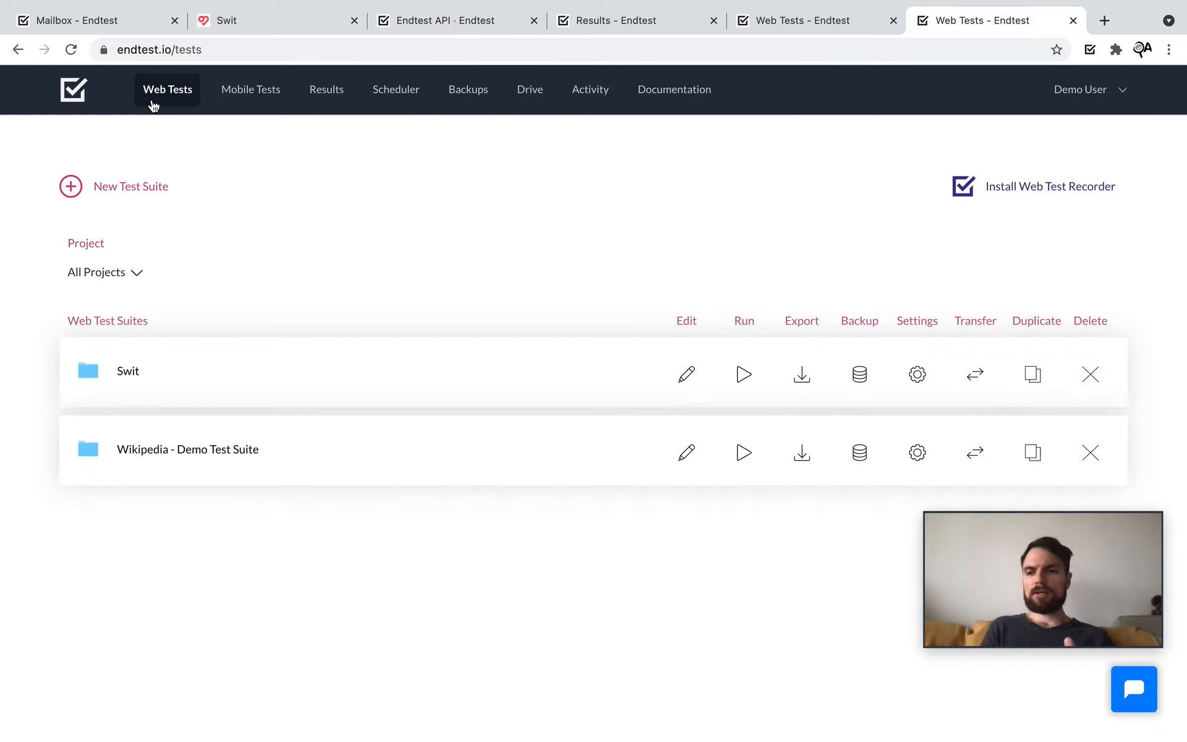
click(917, 373)
click(463, 185)
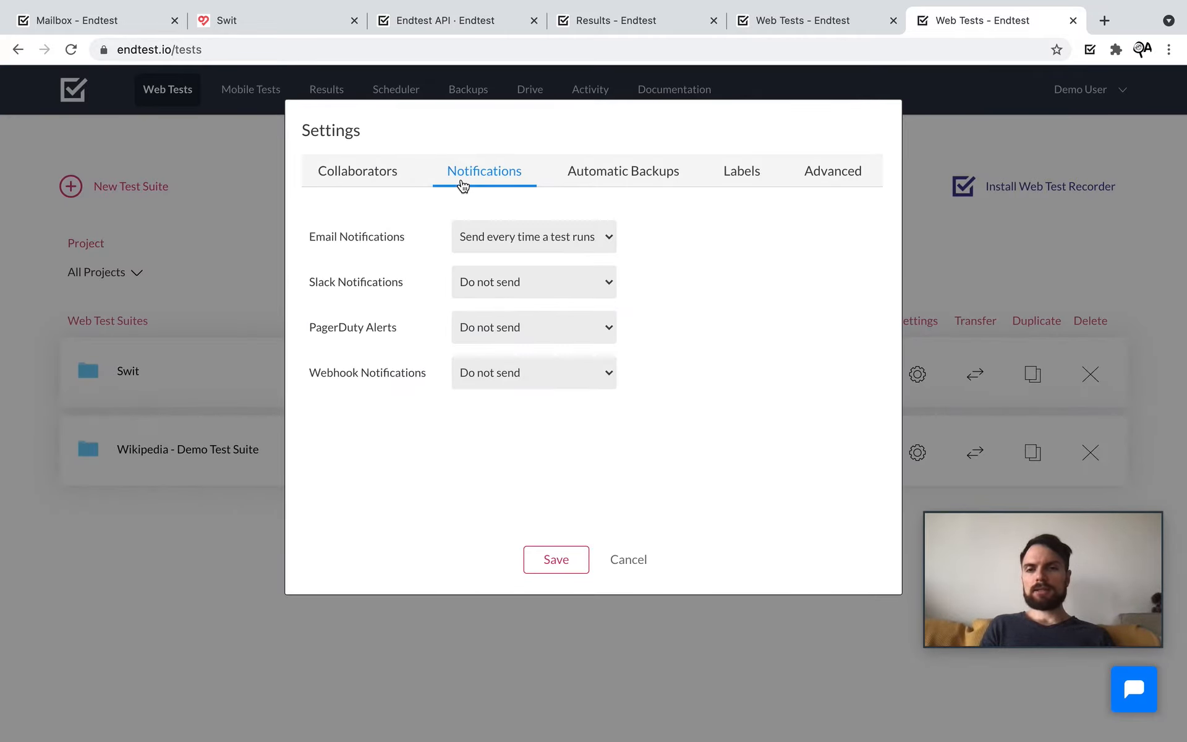
click(549, 235)
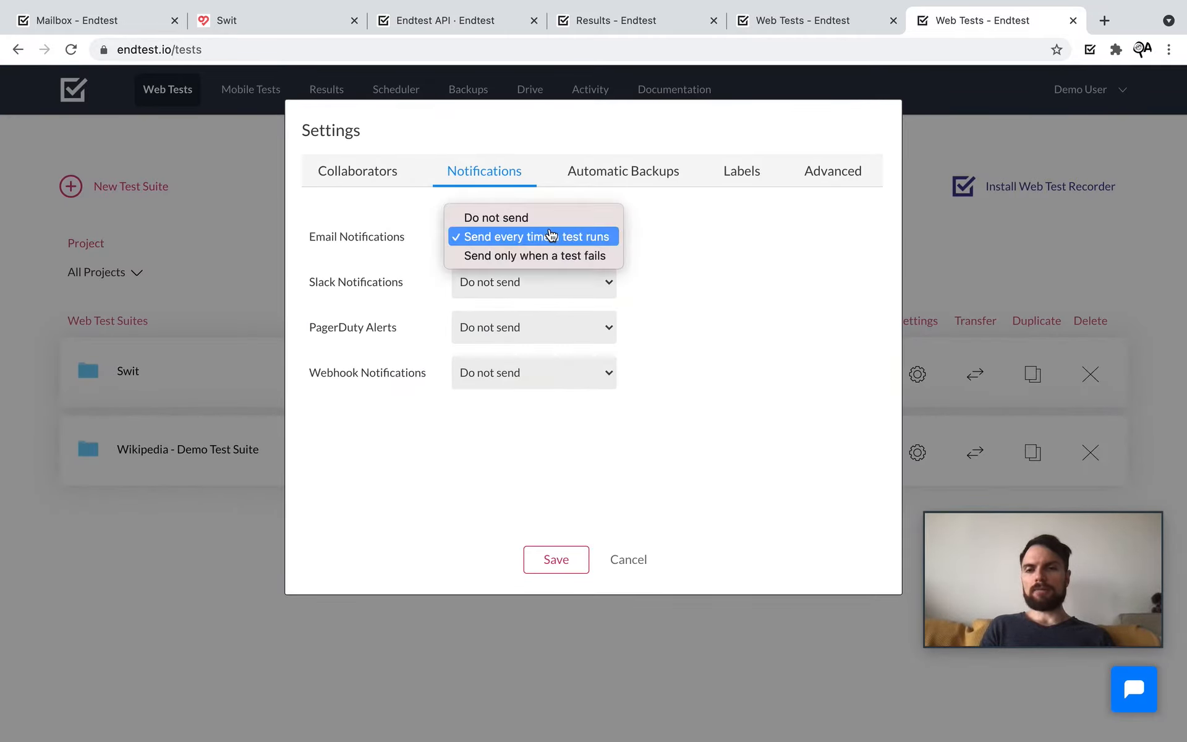
click(604, 256)
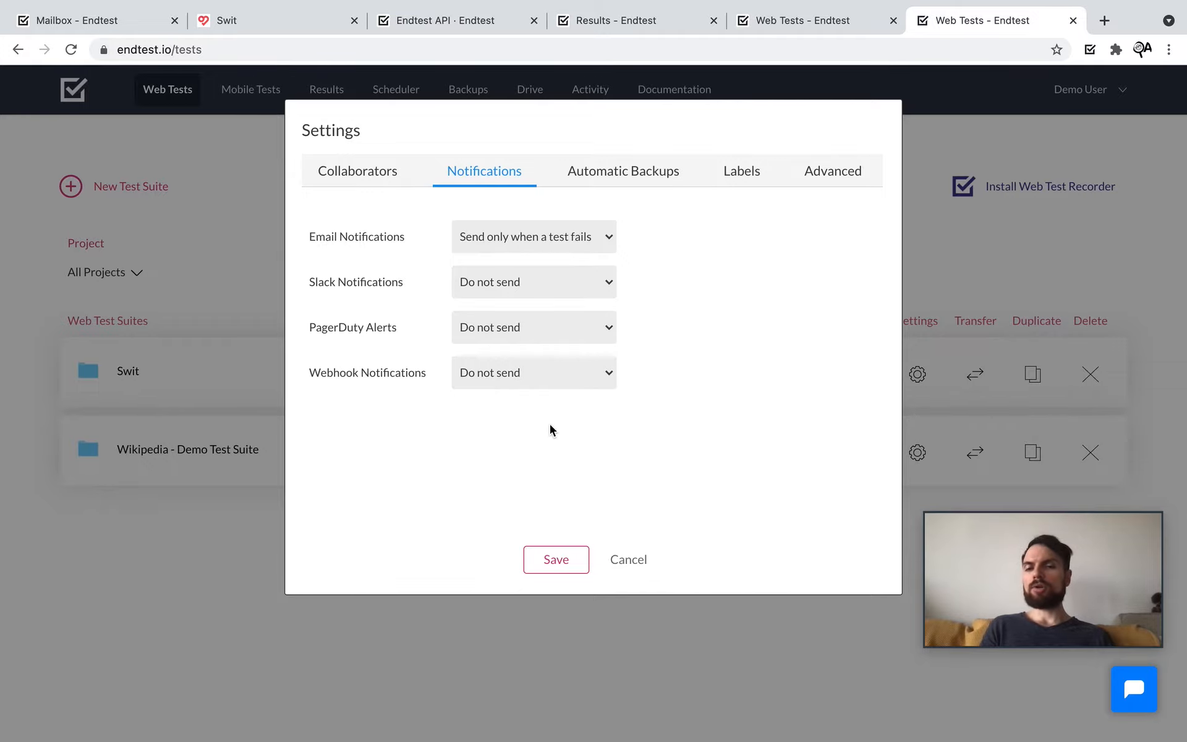
click(550, 559)
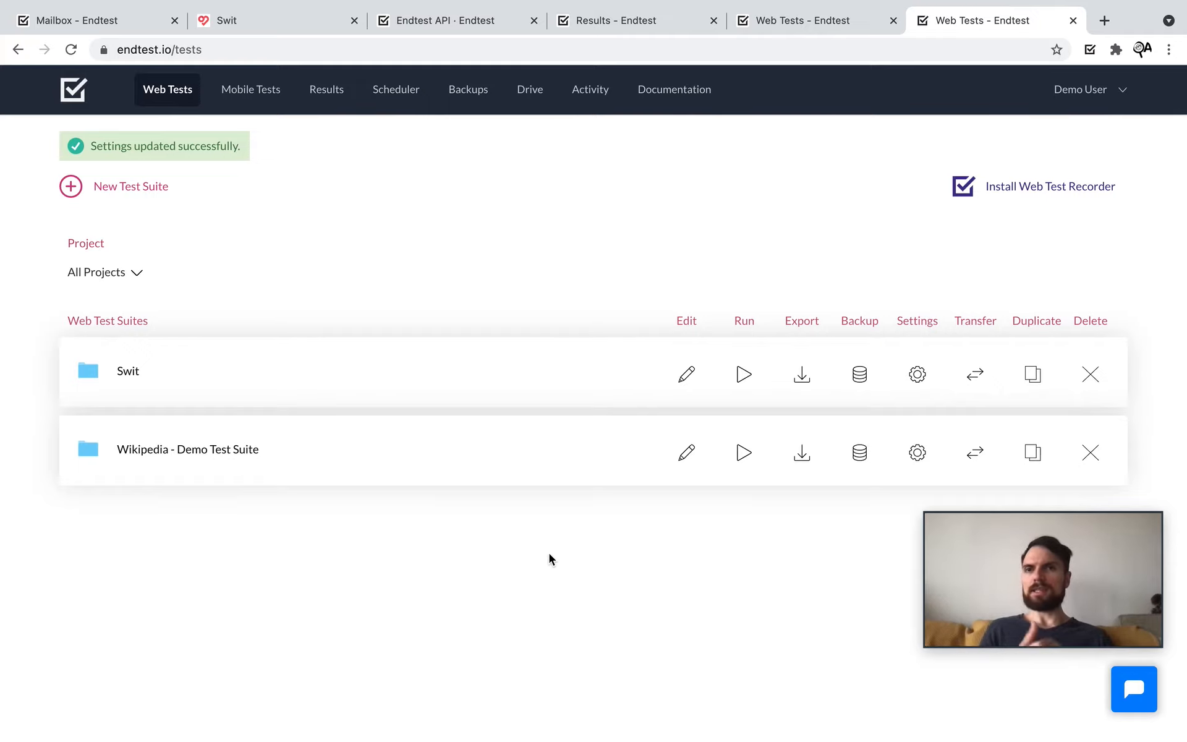
key(ctrl+Right)
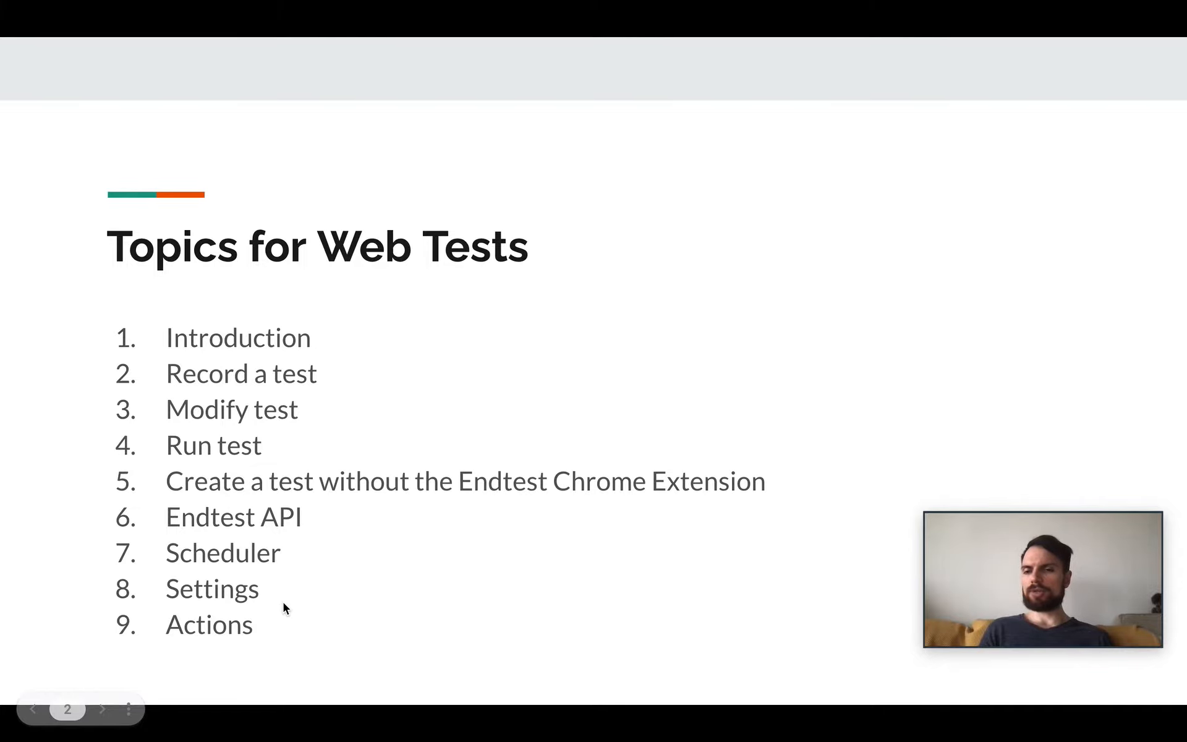
key(ctrl+Left)
scroll(421, 507, down, 1)
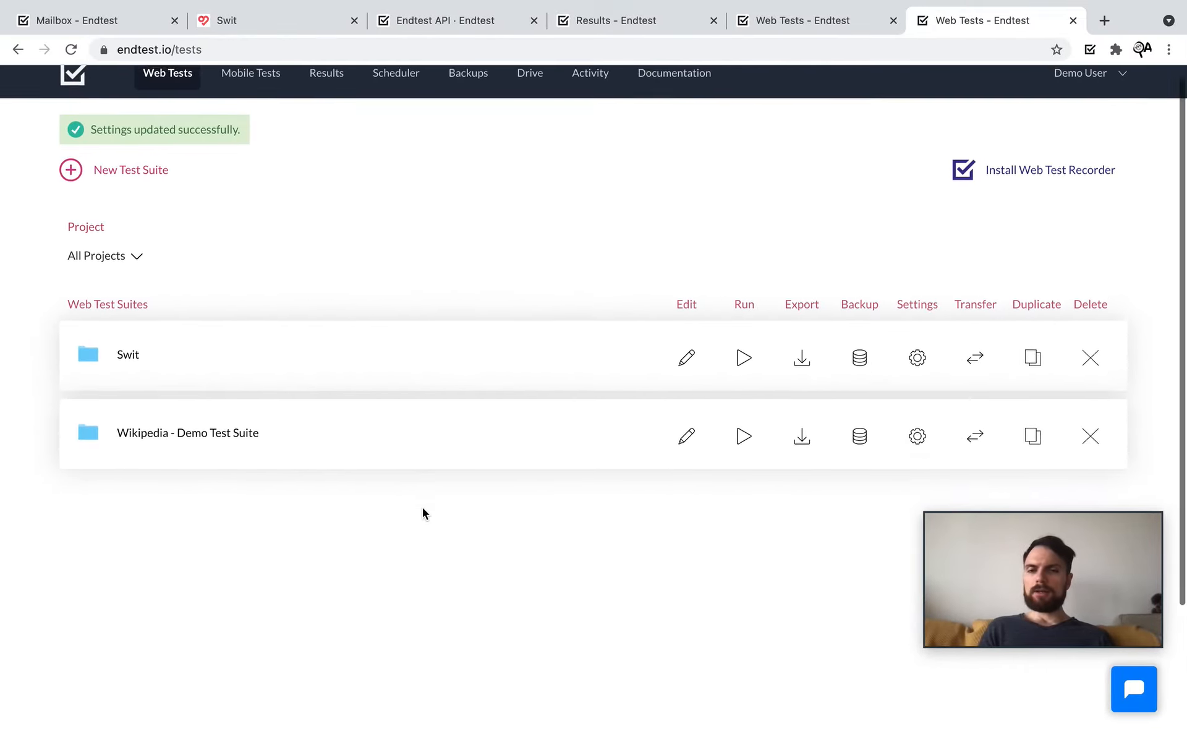
click(920, 356)
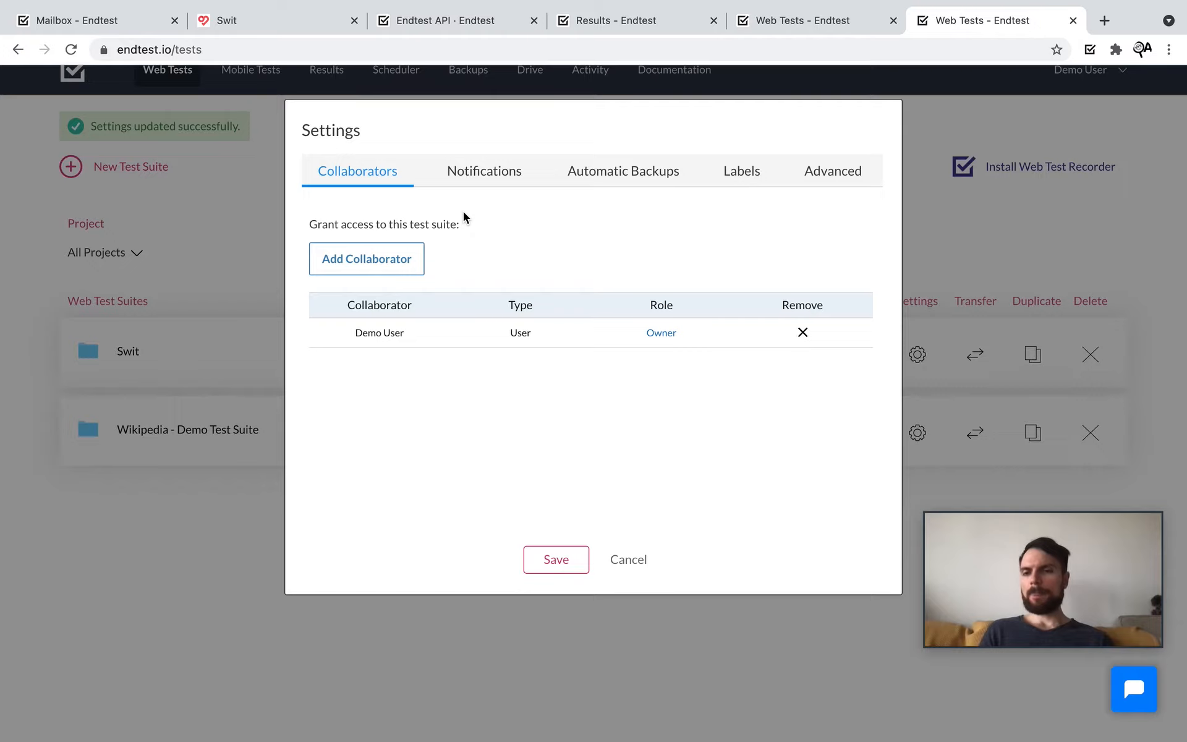
Step: Start a new collaborator entry choosing a user with the Viewer role, then view the API docs
click(383, 271)
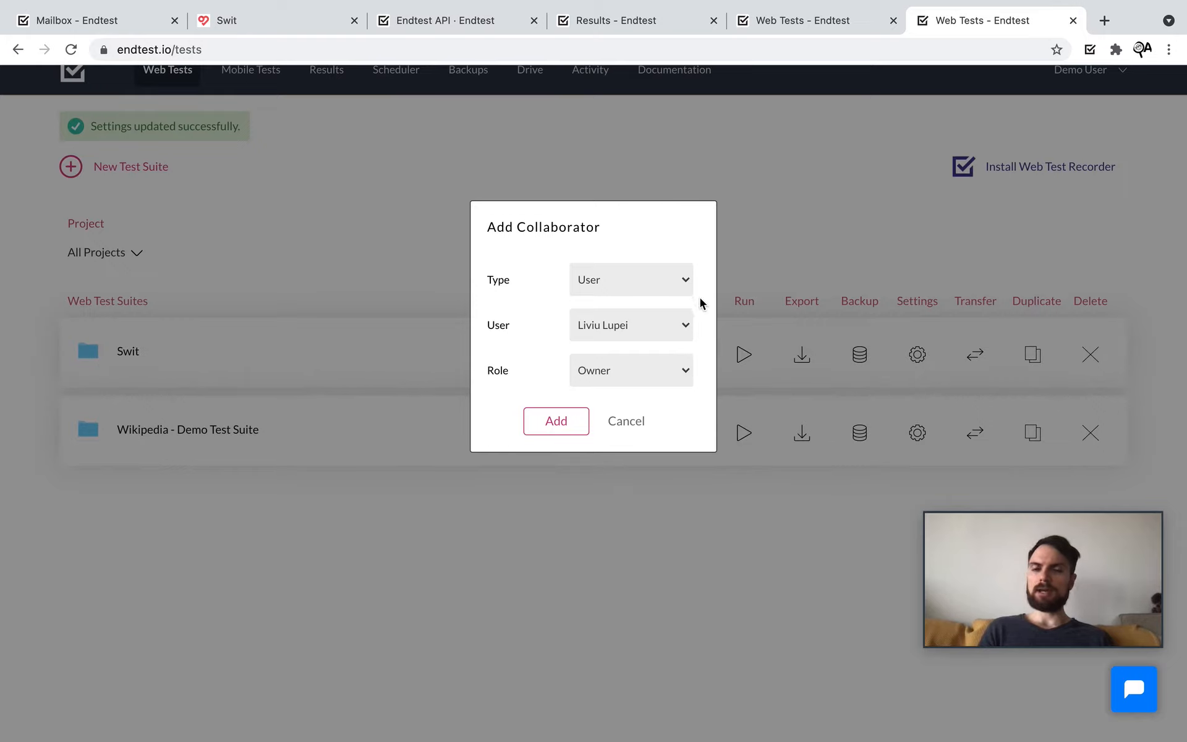
click(687, 320)
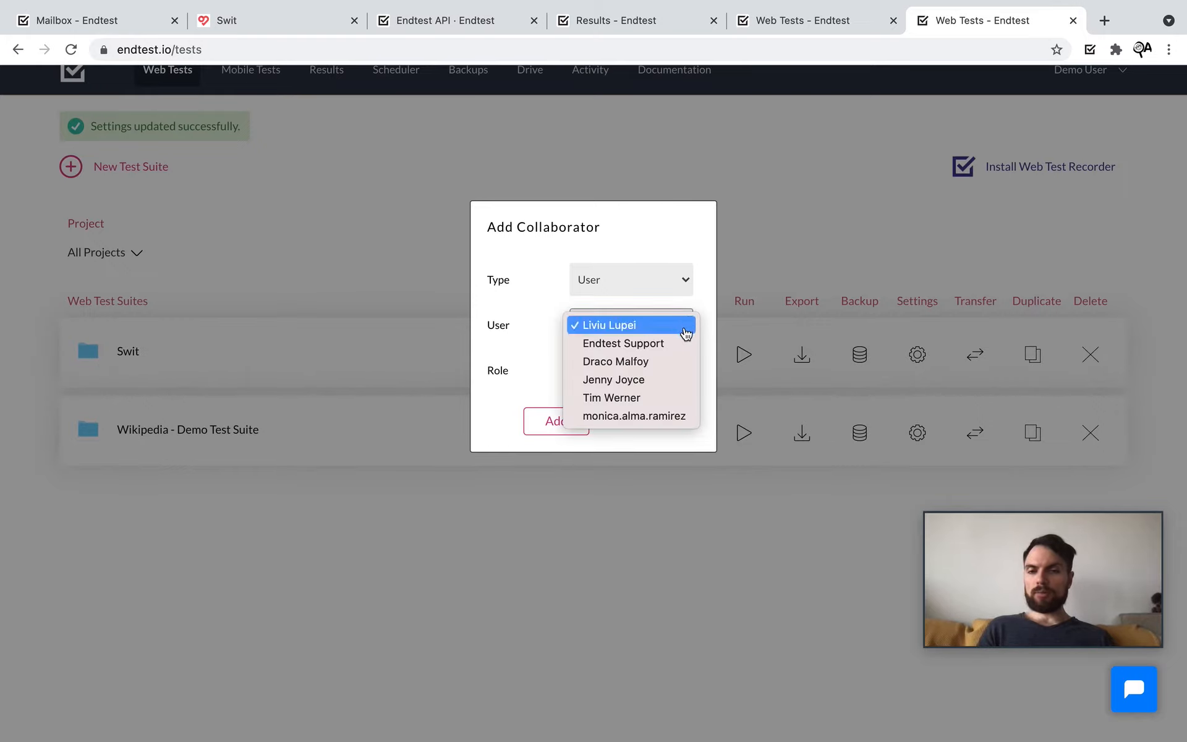
click(670, 397)
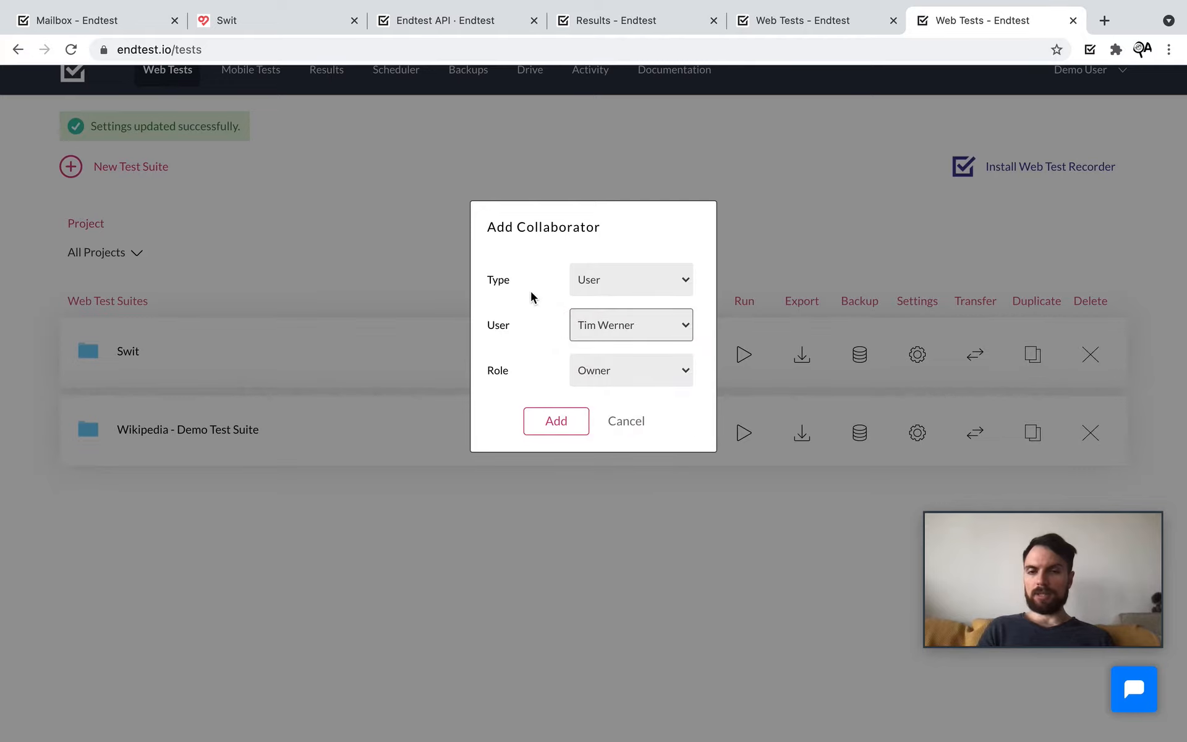
click(639, 384)
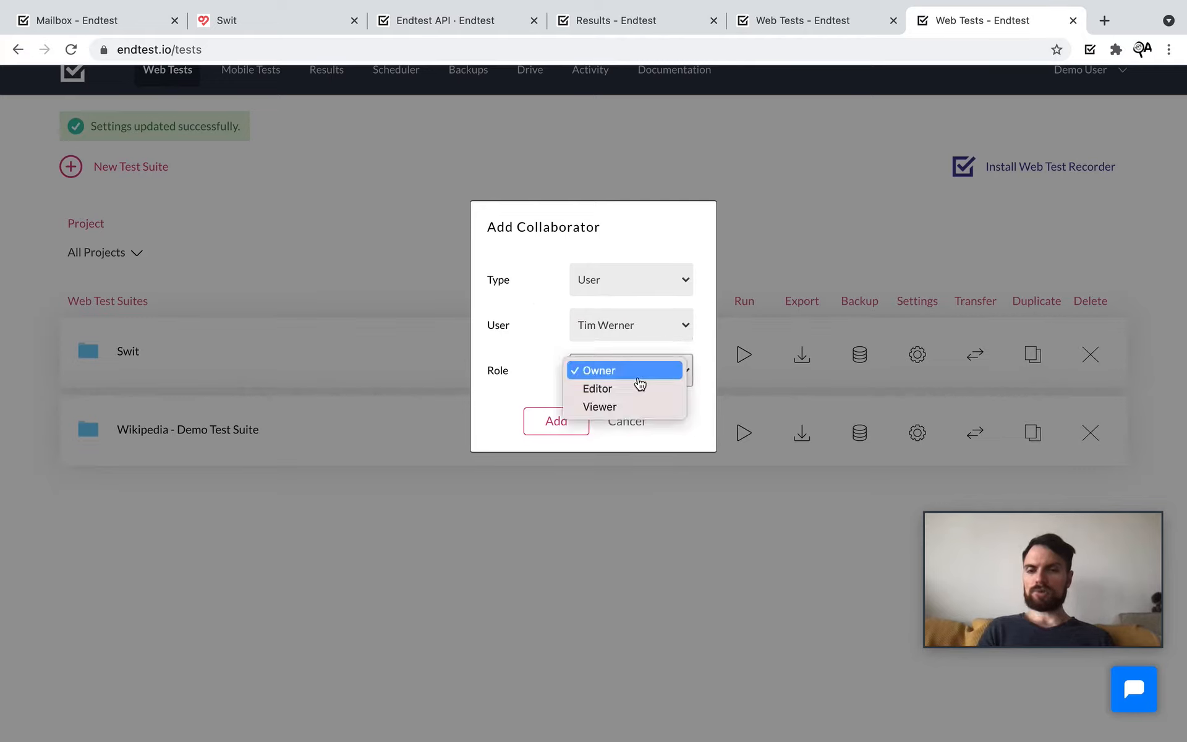
click(653, 413)
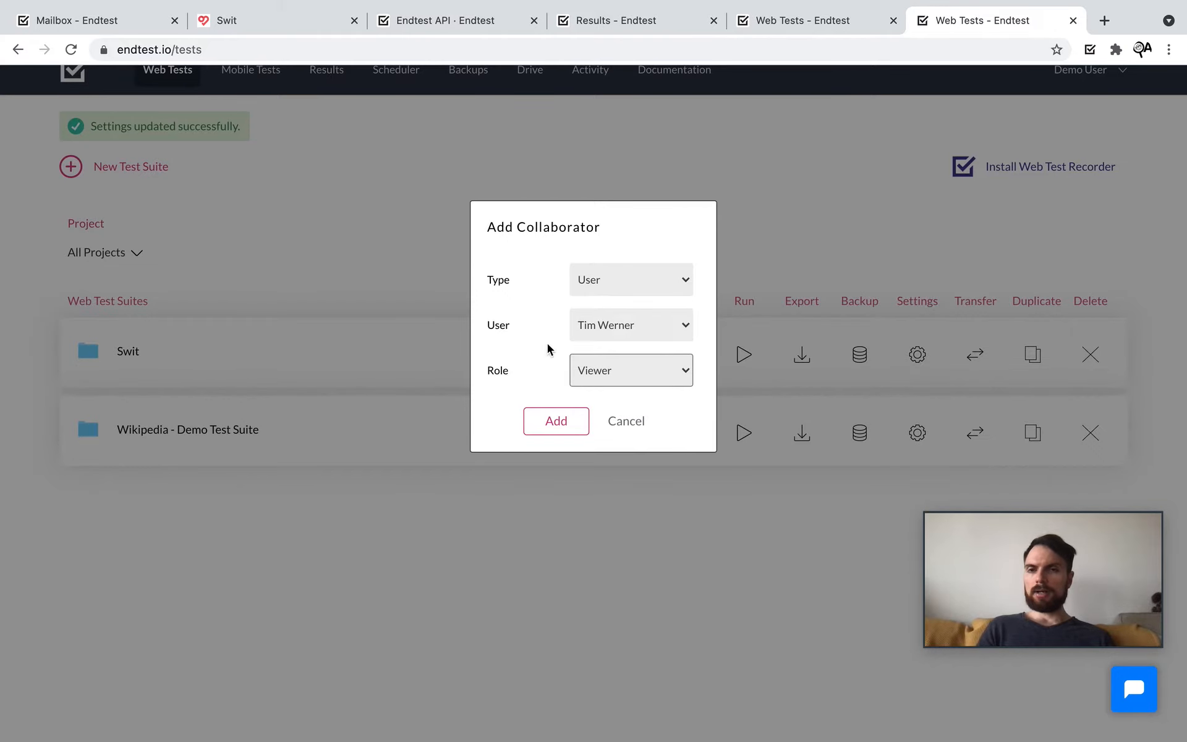
click(472, 21)
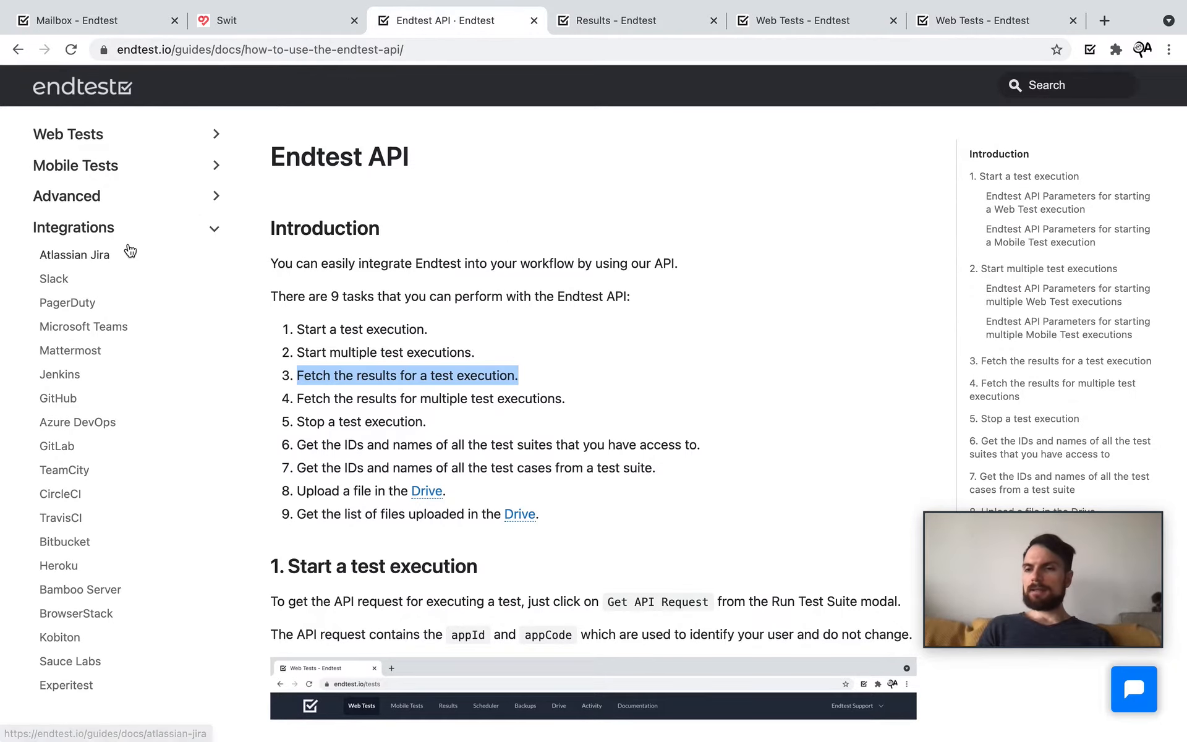
Step: Read the Adding Collaborators guide's Roles and Permissions table, then return to Web Tests
click(69, 197)
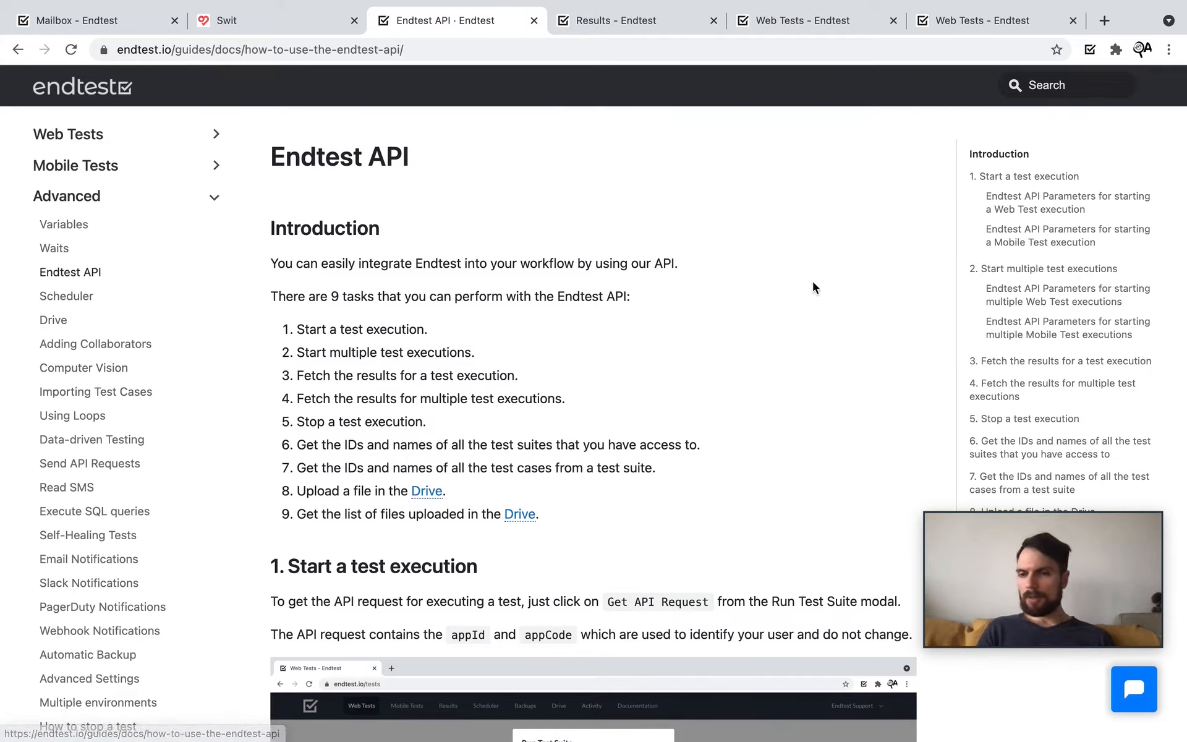
click(117, 343)
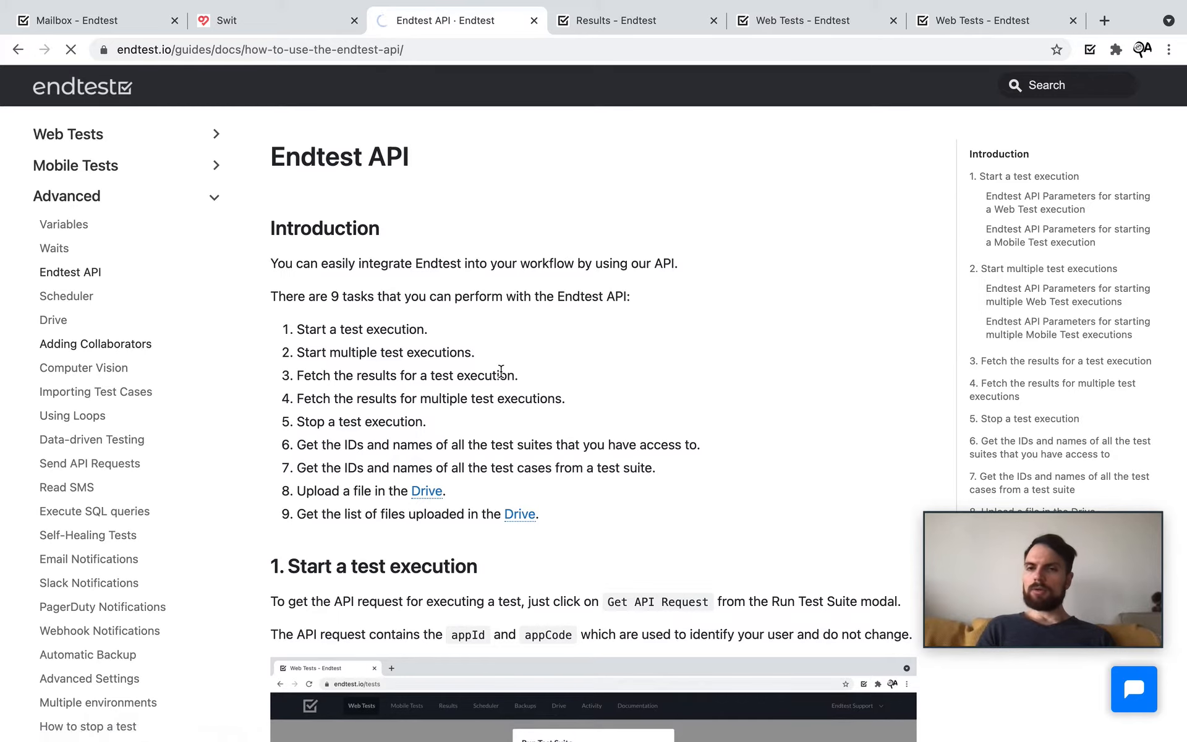
scroll(691, 468, down, 10)
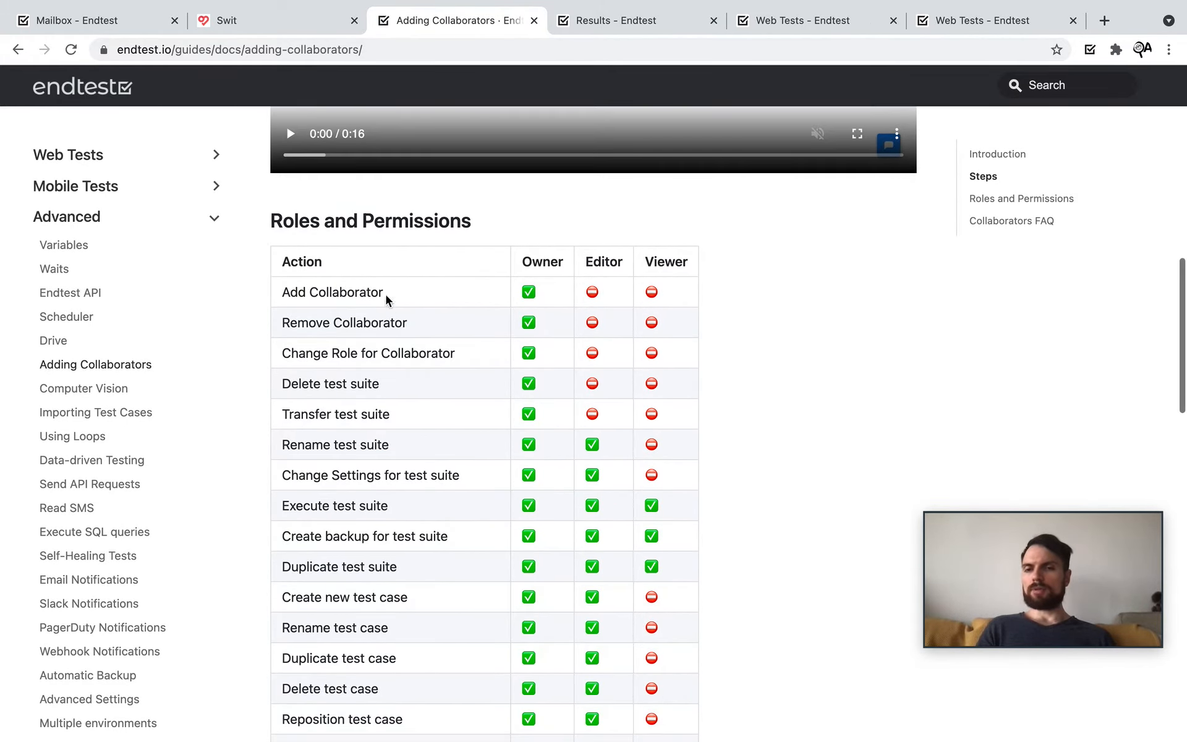
scroll(672, 360, down, 1)
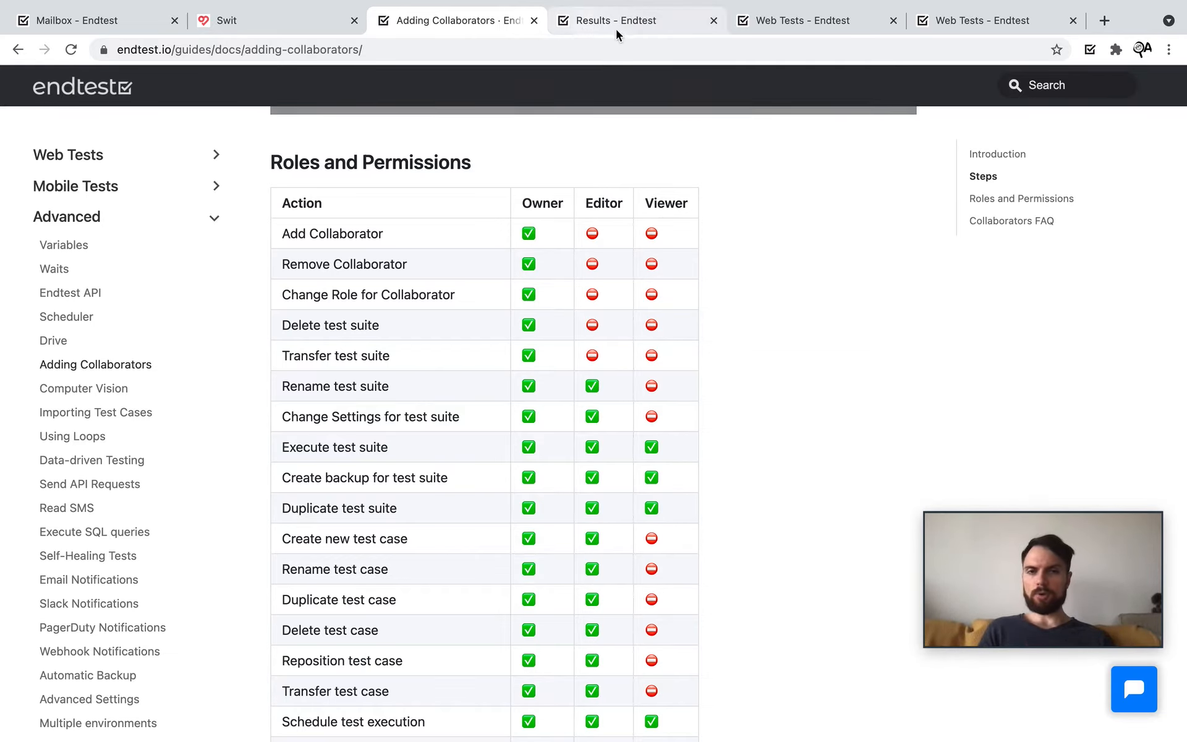
click(776, 24)
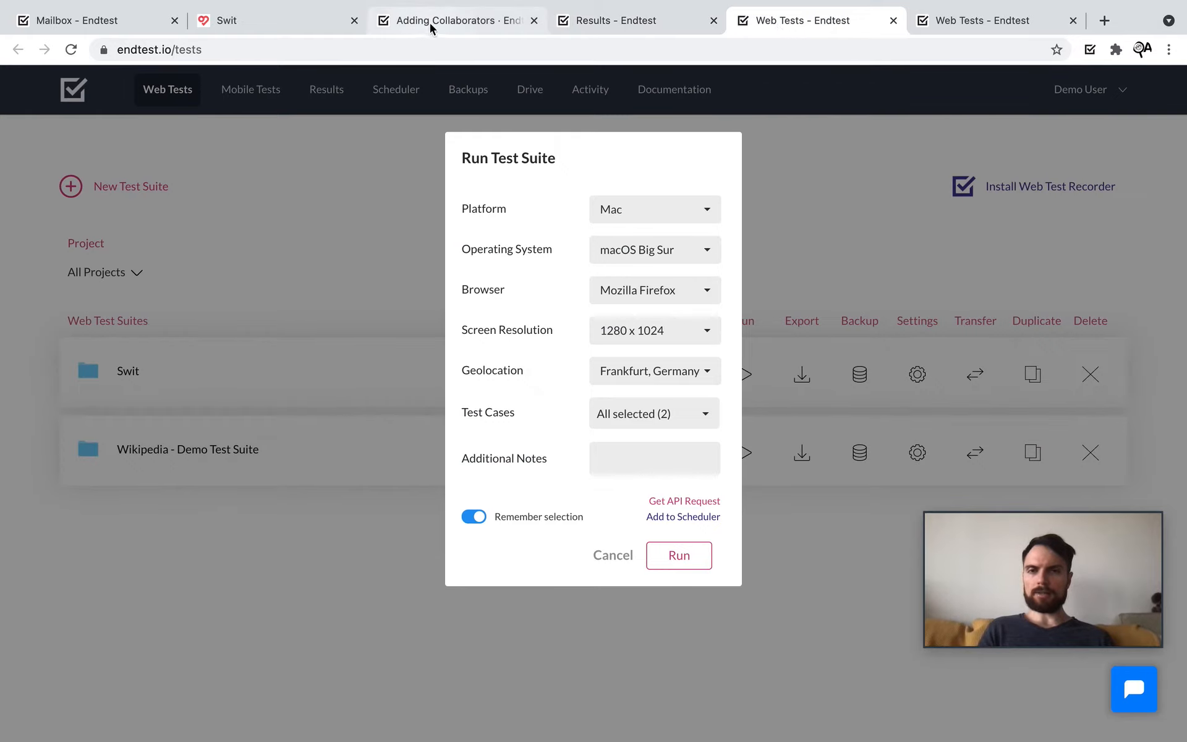
Step: Close the duplicate Web Tests tab and add the chosen user as a Viewer collaborator
click(928, 25)
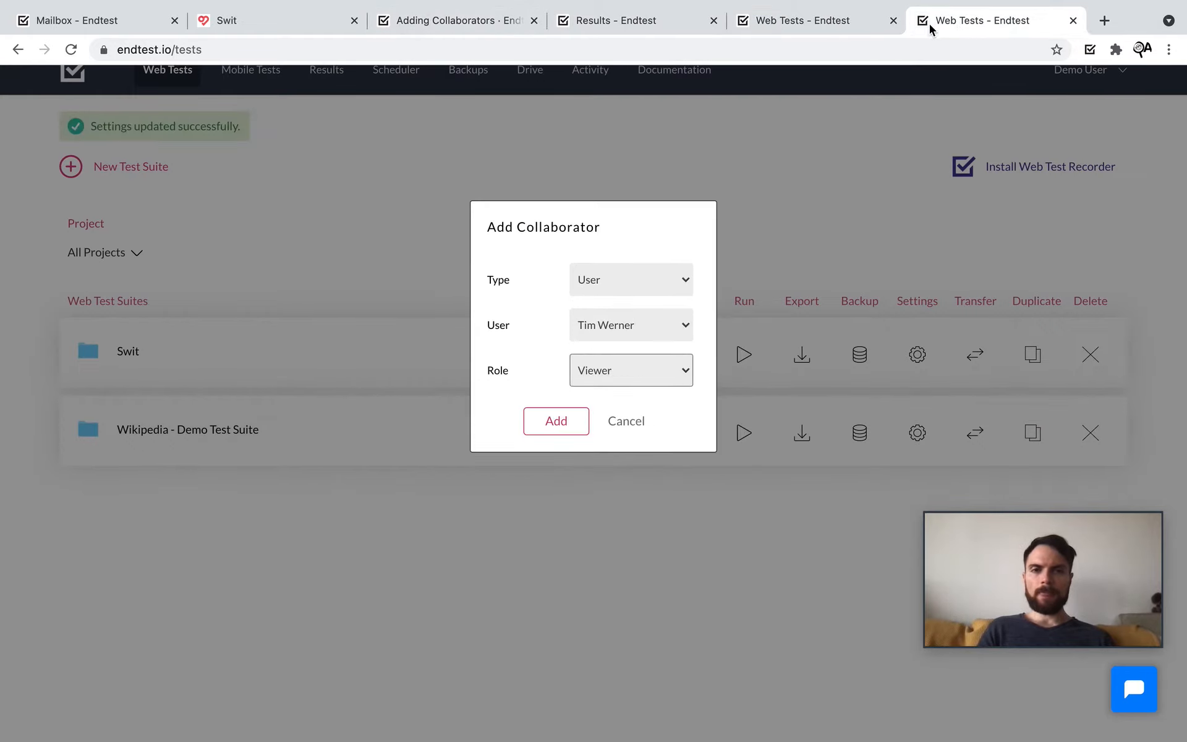
click(893, 21)
click(632, 374)
click(631, 370)
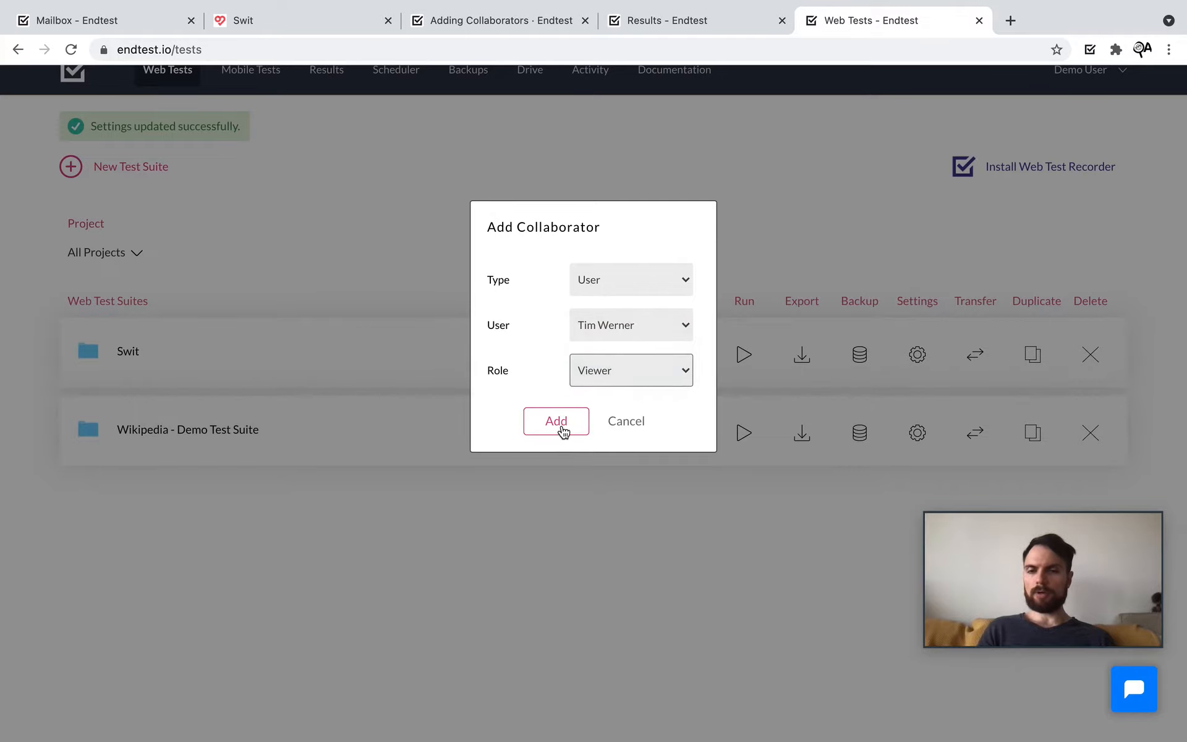
click(559, 425)
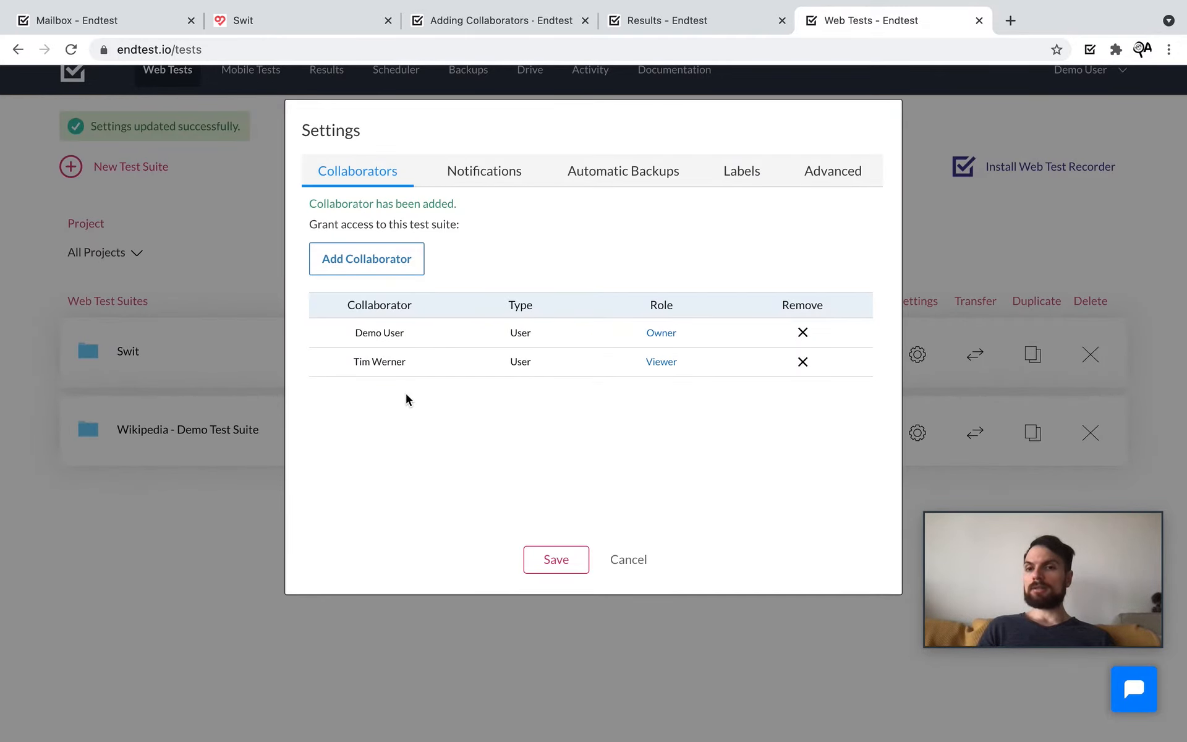
Step: Add the Developers group as a collaborator with the Editor role
click(383, 261)
click(662, 283)
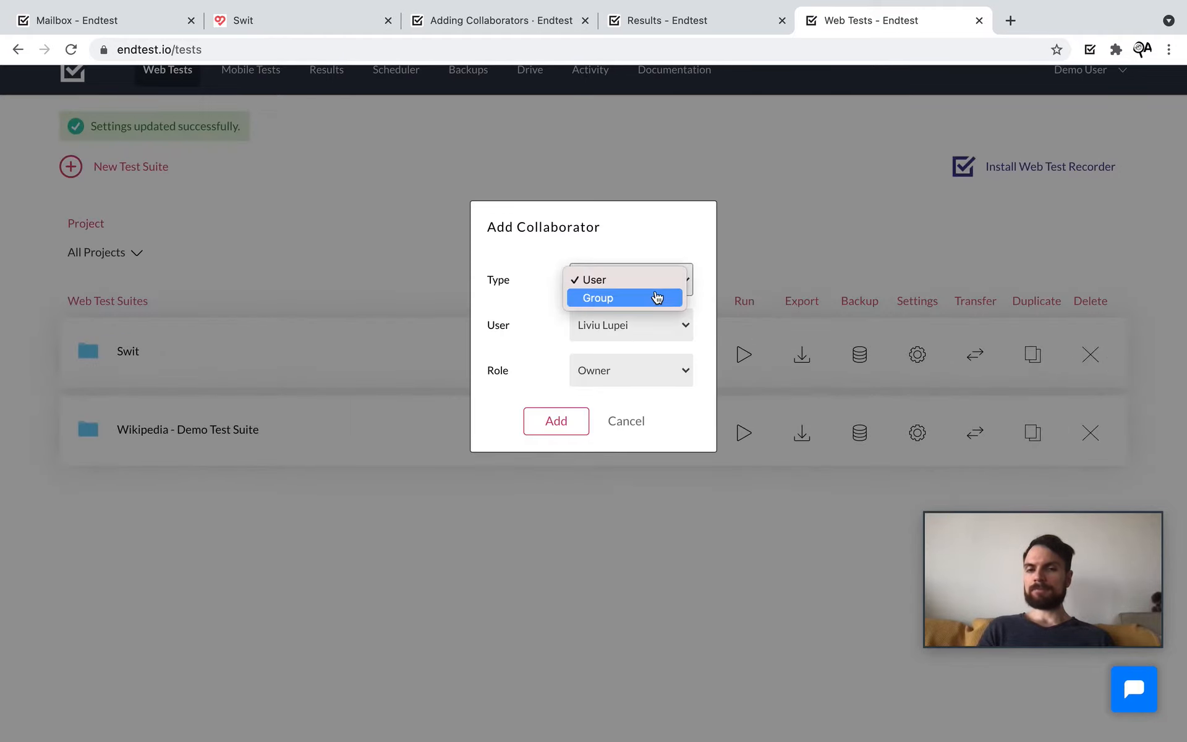
click(656, 298)
click(677, 325)
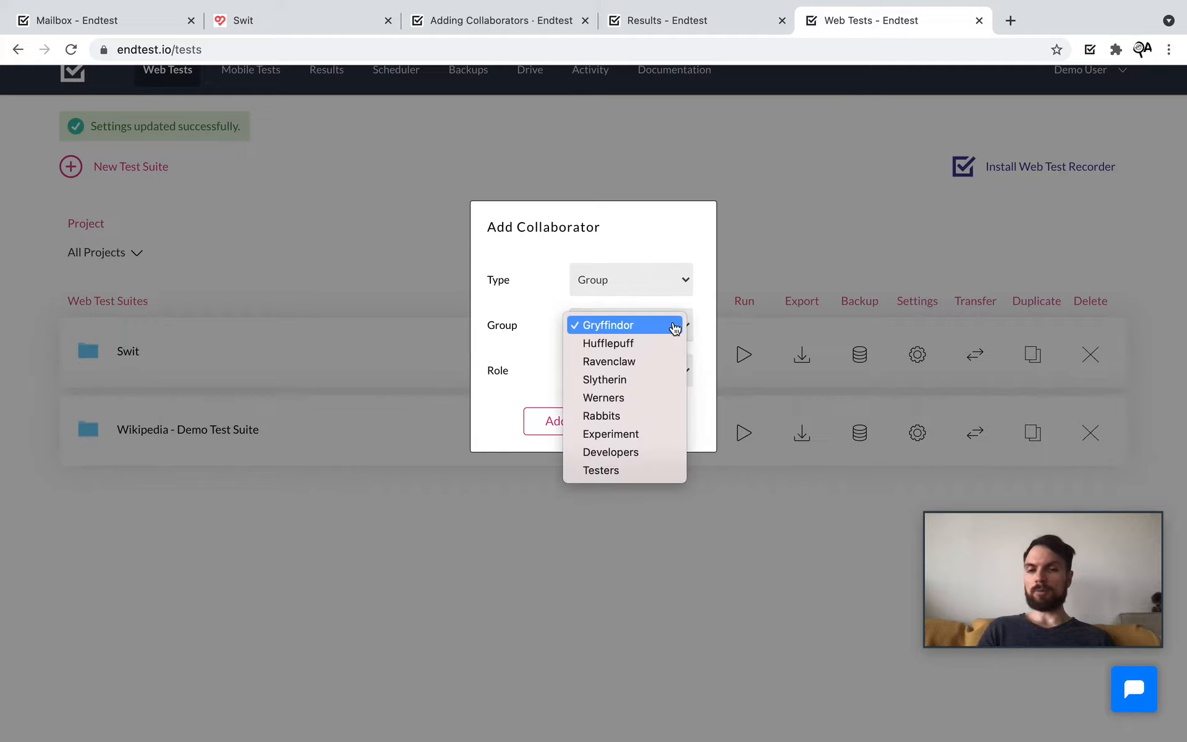
click(637, 453)
click(662, 373)
click(644, 390)
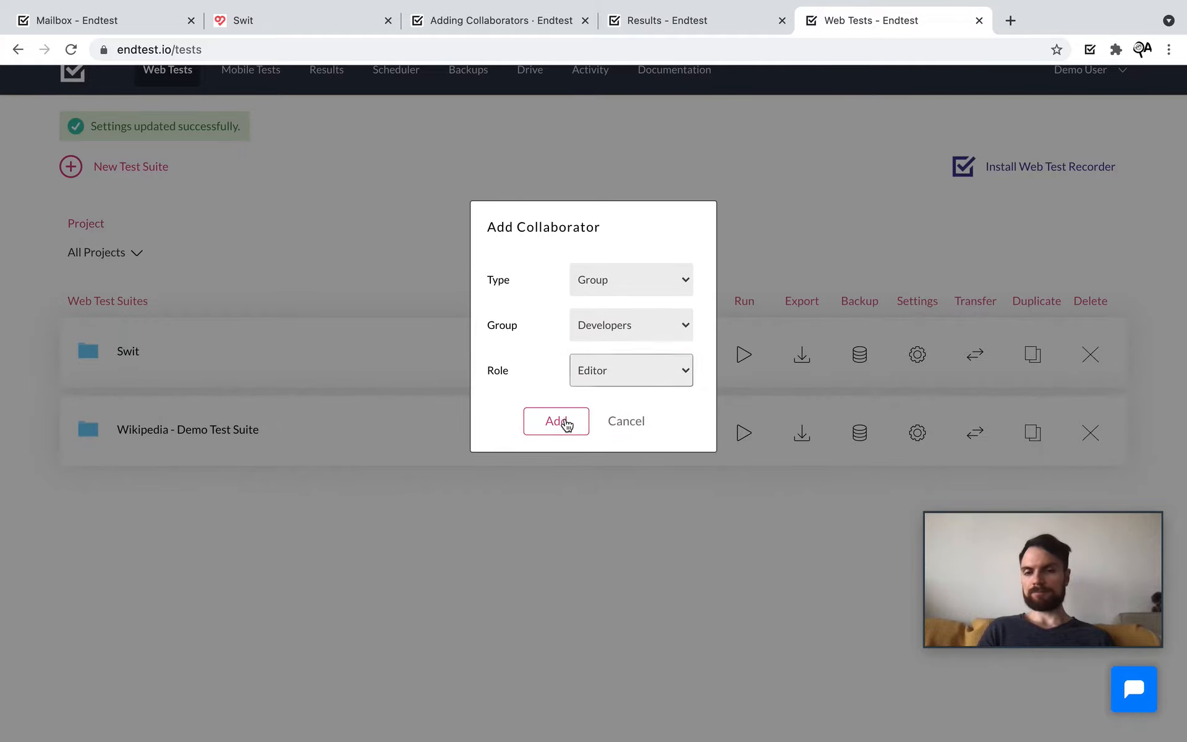
click(561, 420)
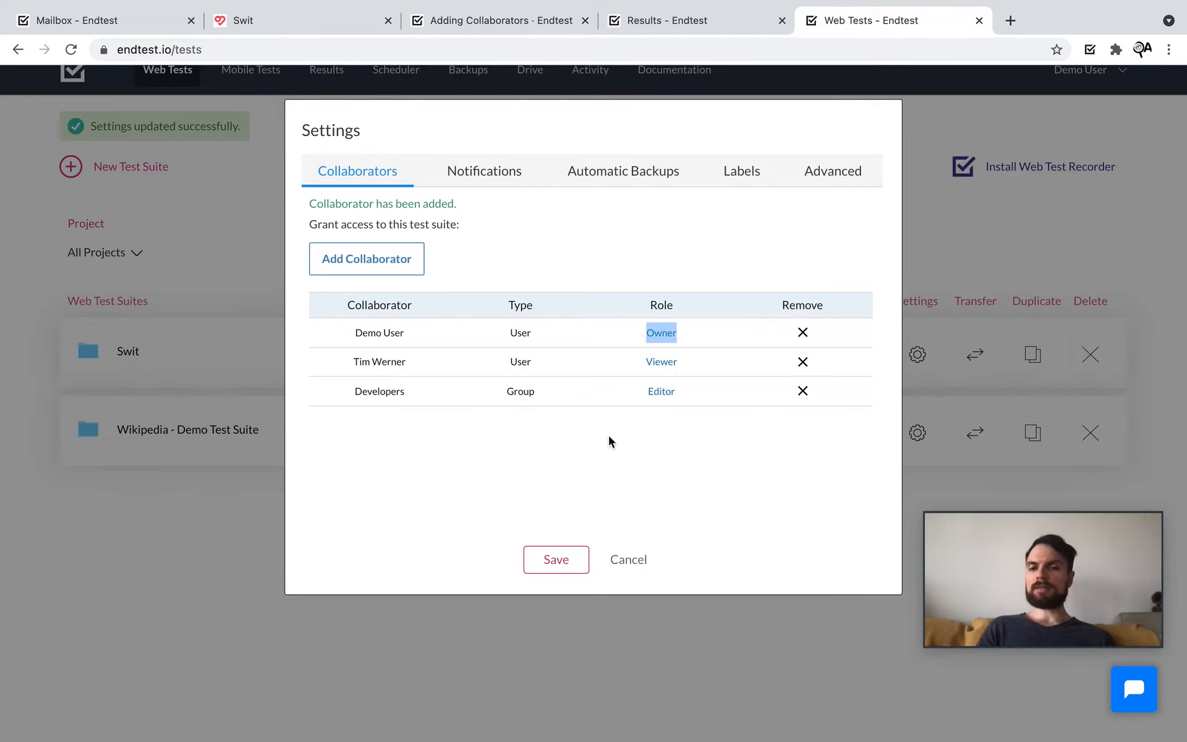
Step: Change the added user's role from Viewer to Editor and save it
click(667, 366)
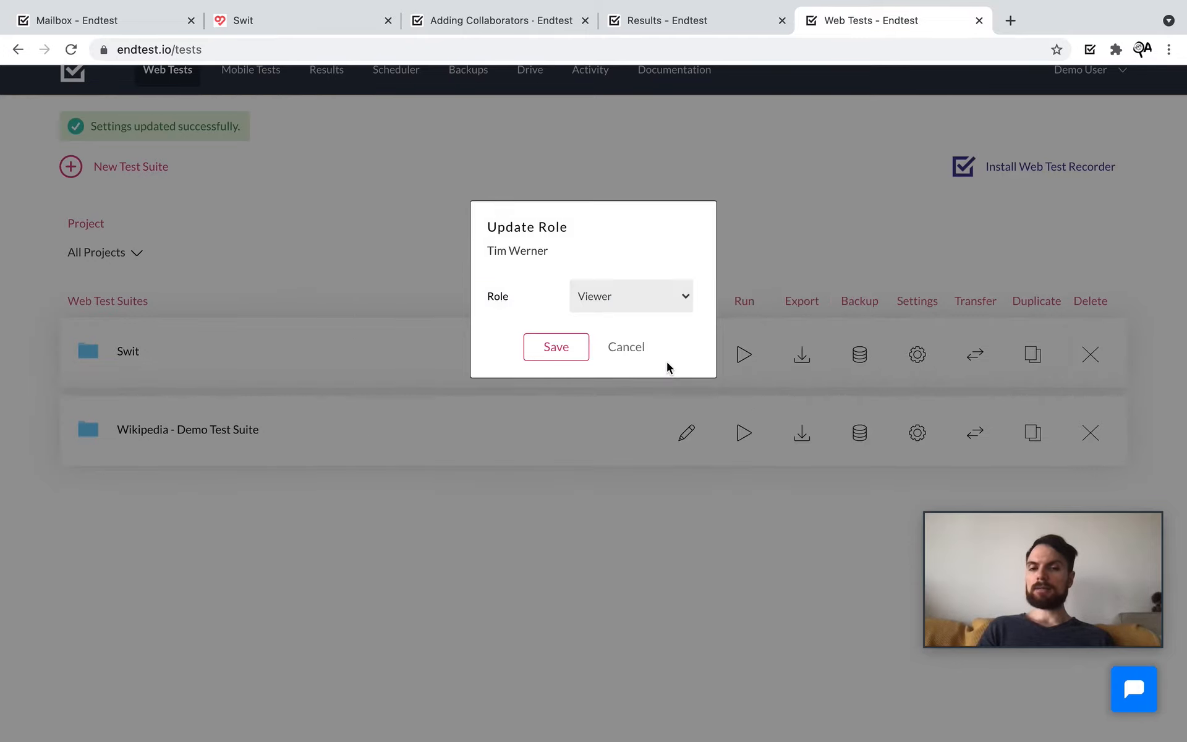
click(646, 313)
click(616, 289)
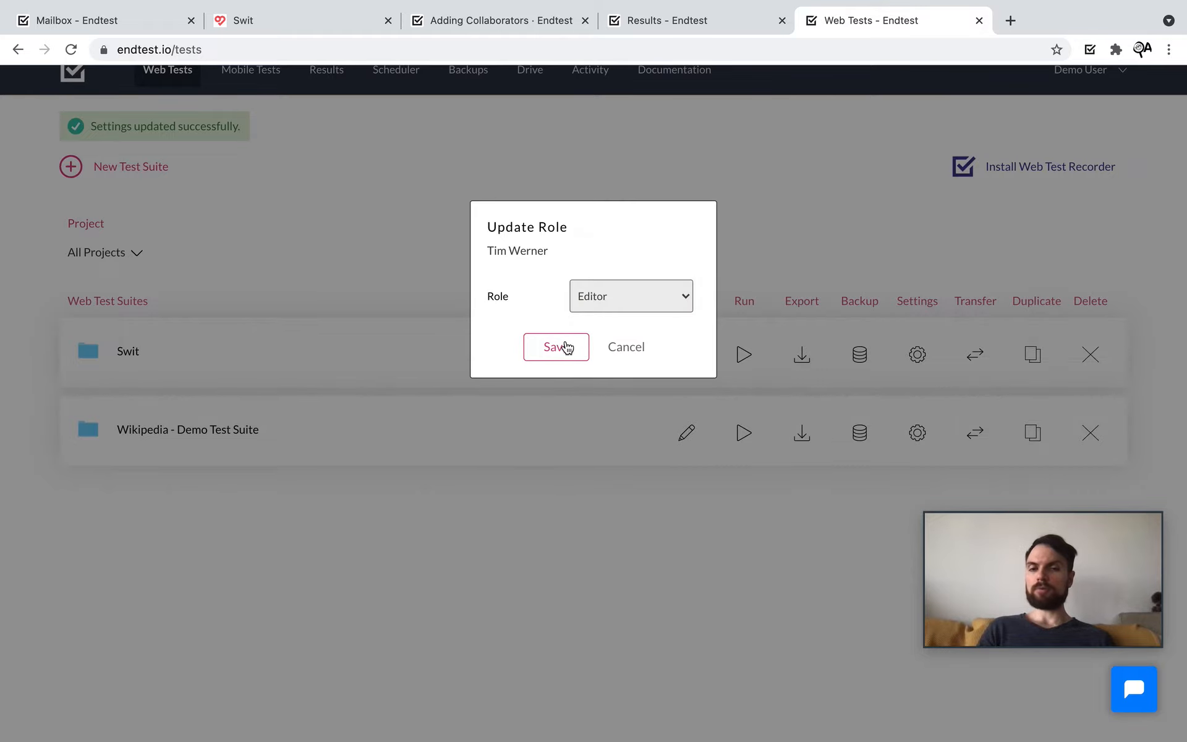
click(564, 344)
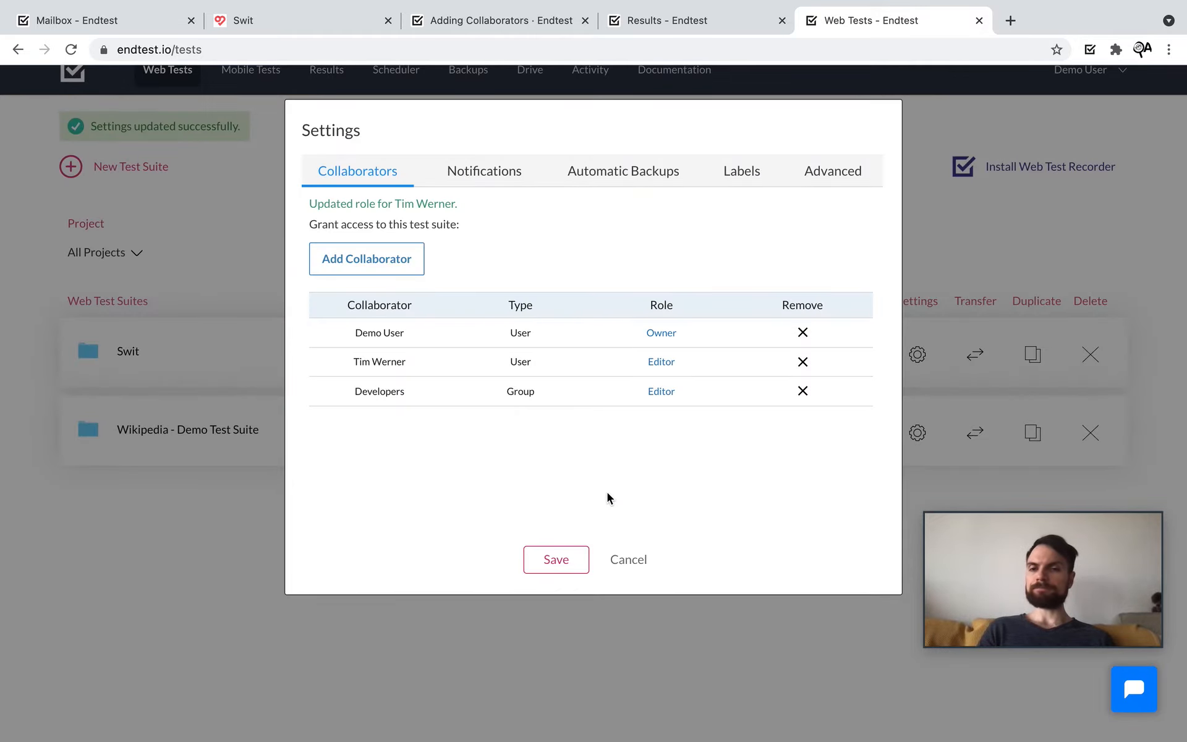
Step: Go through the suite's email and webhook notification options, then return to the Adding Collaborators guide
click(477, 174)
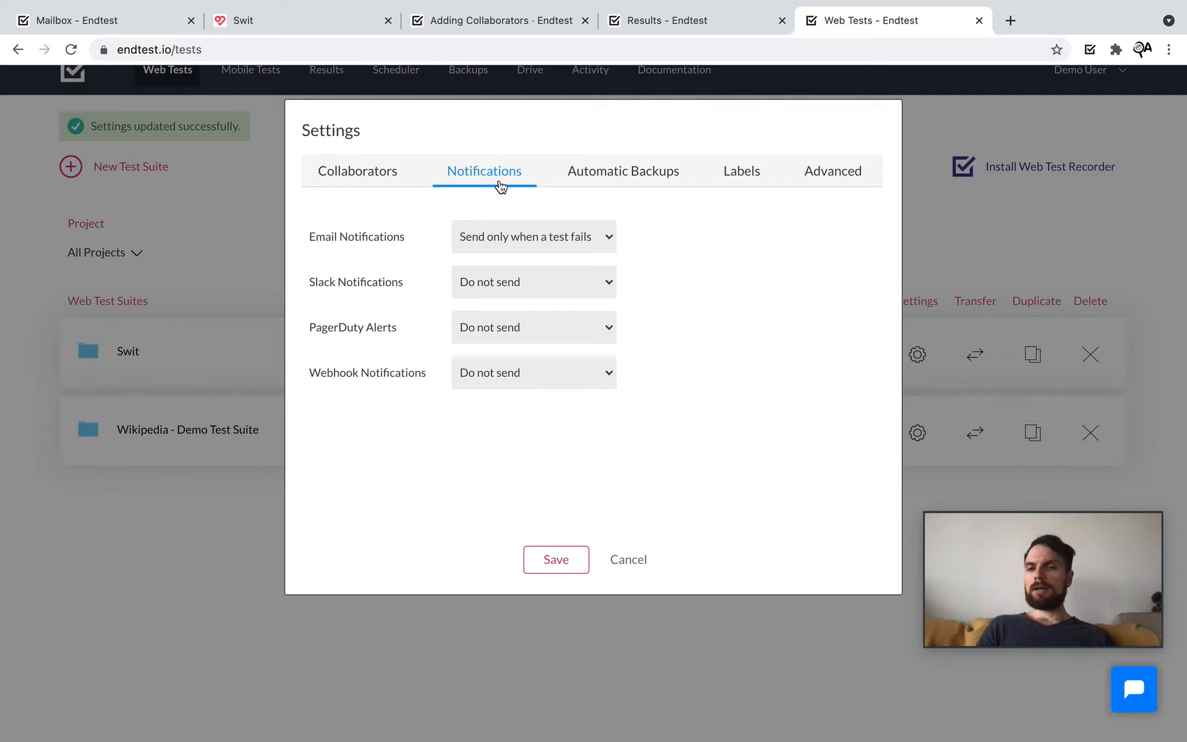
click(598, 238)
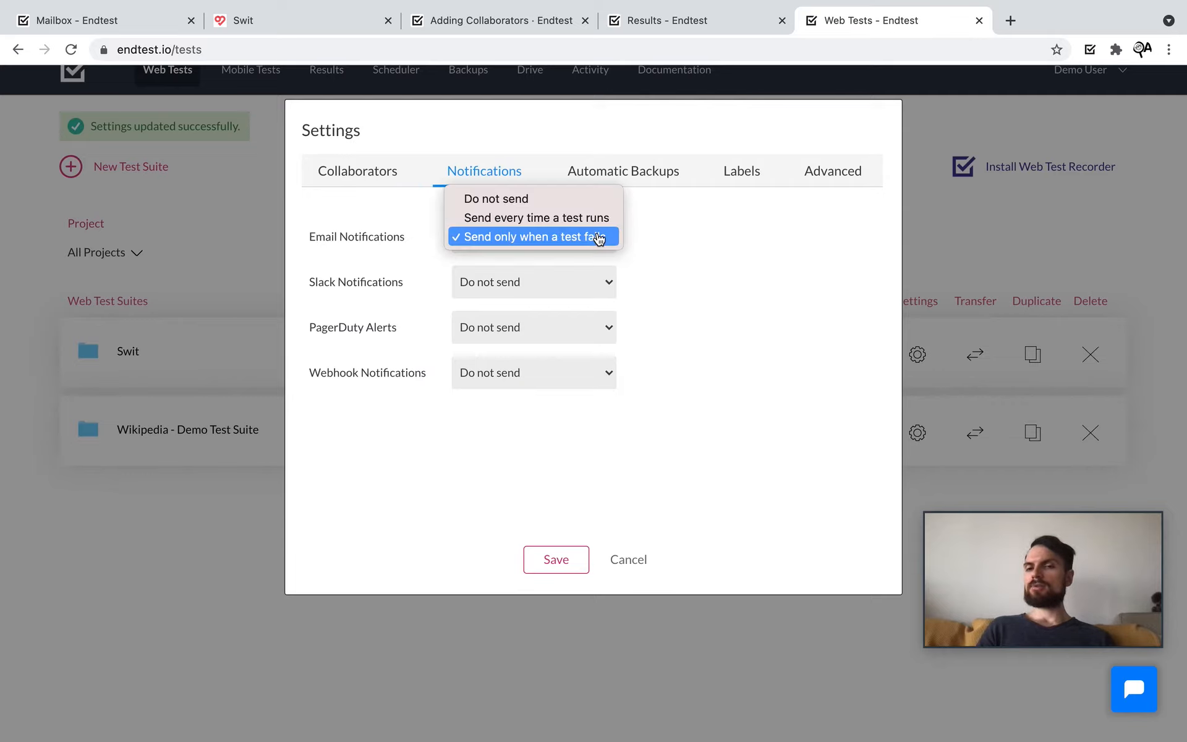
click(750, 300)
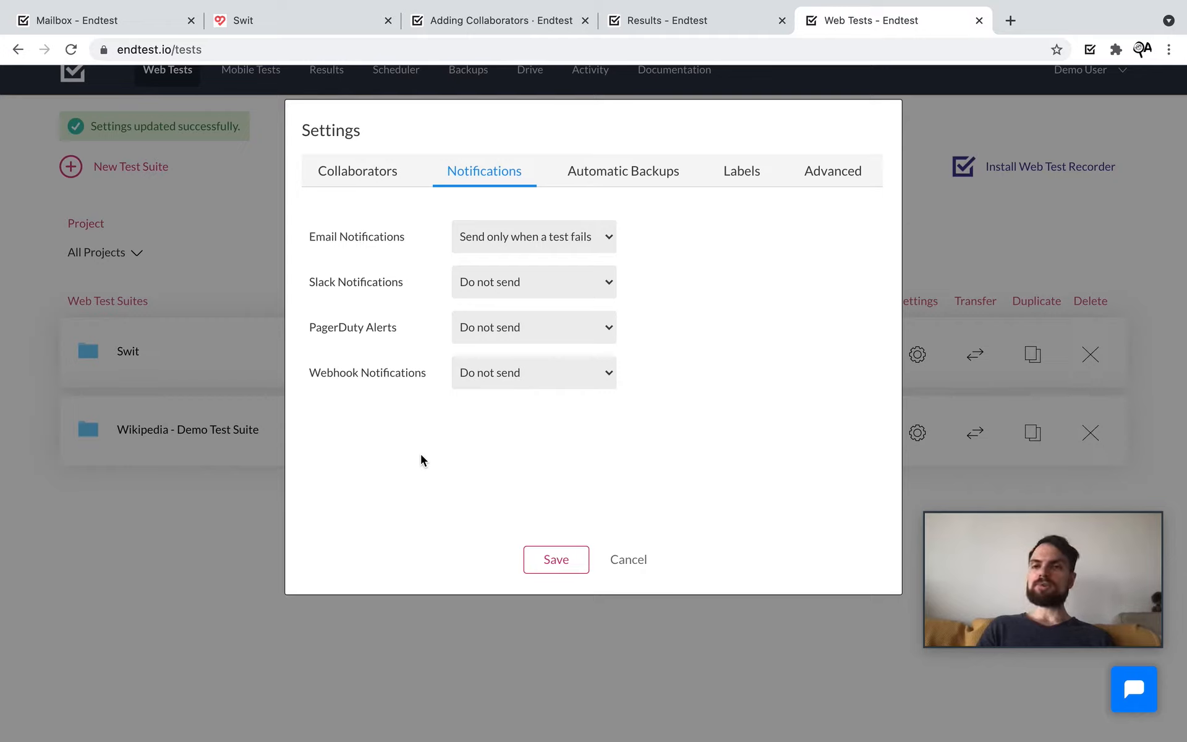
click(503, 384)
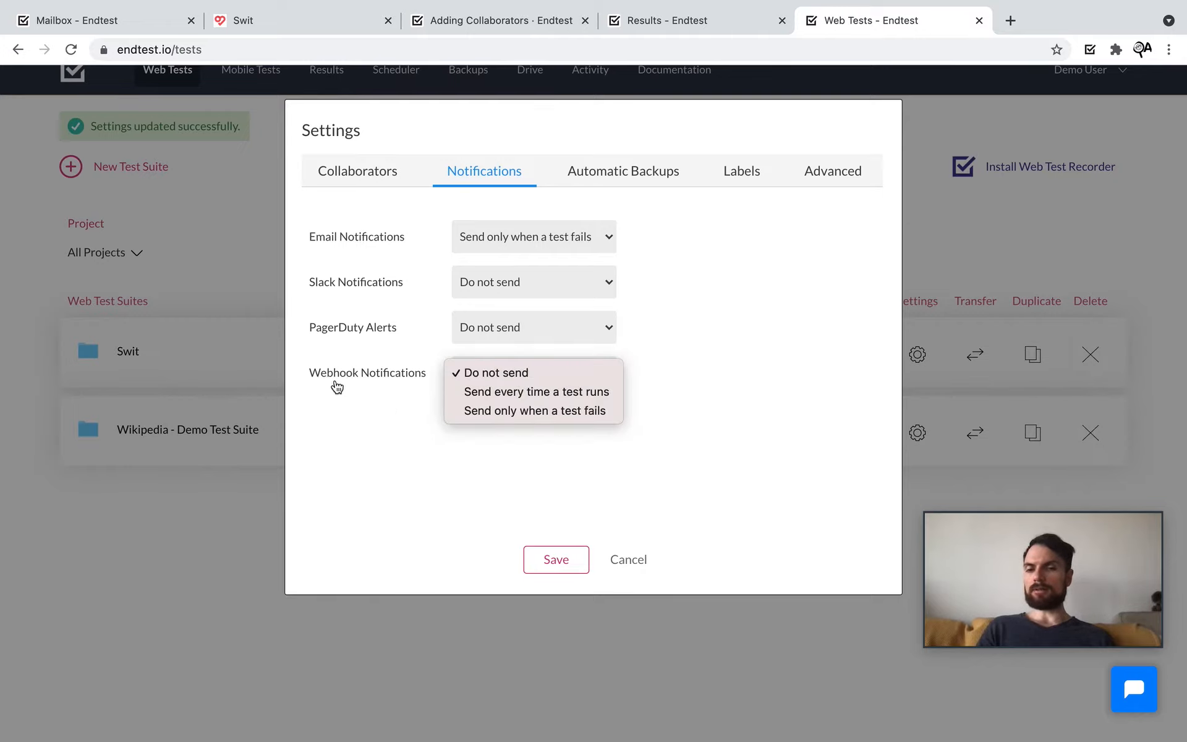
click(382, 402)
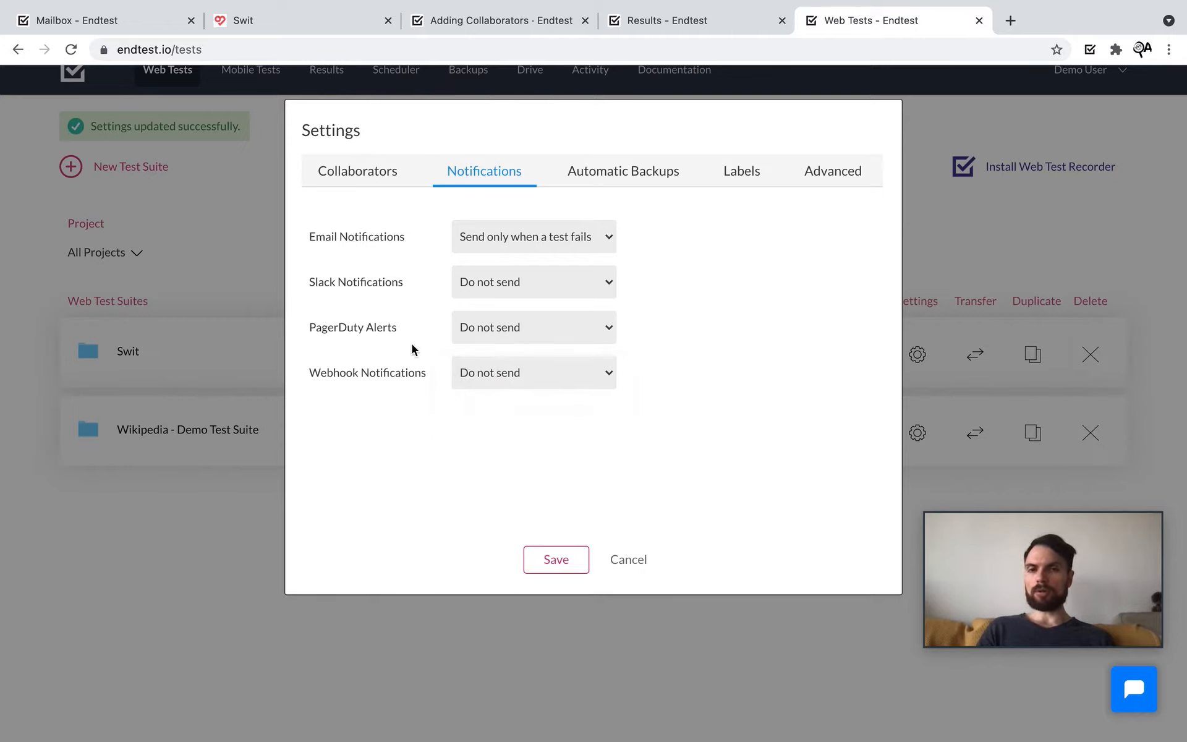
click(513, 28)
click(61, 222)
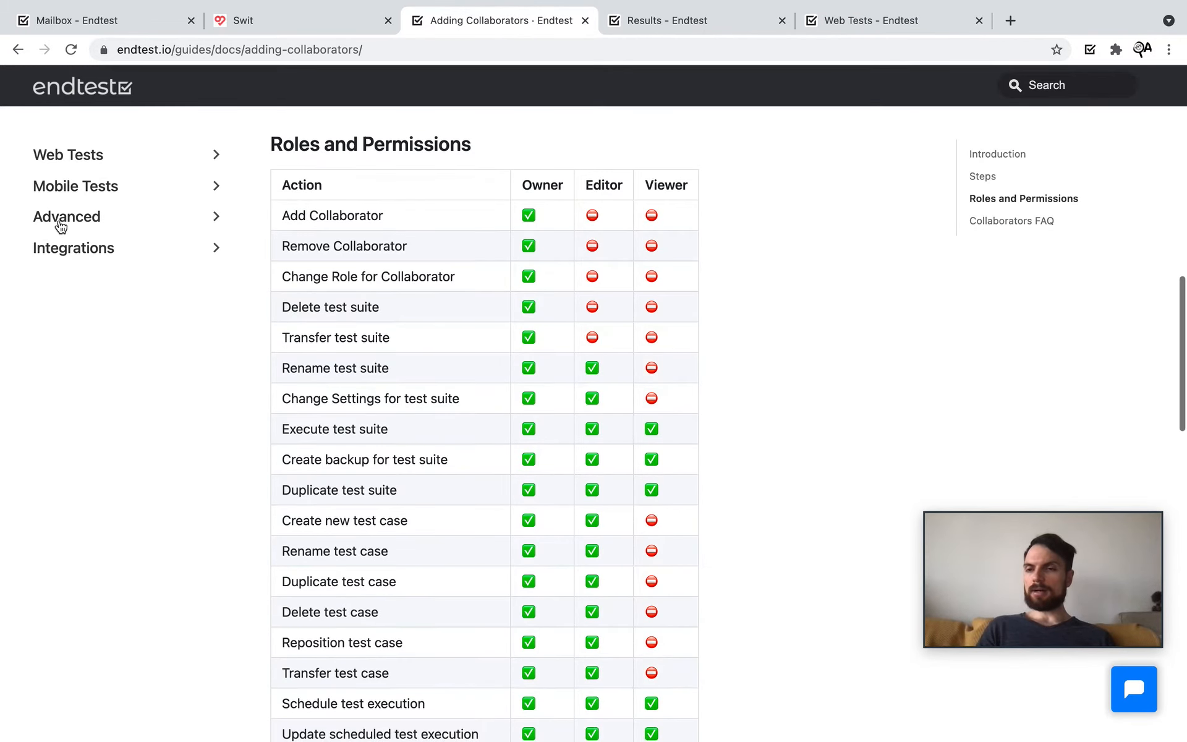
Step: Browse the Slack and Microsoft Teams integration guides, then return to the suite settings
click(64, 251)
scroll(117, 347, down, 1)
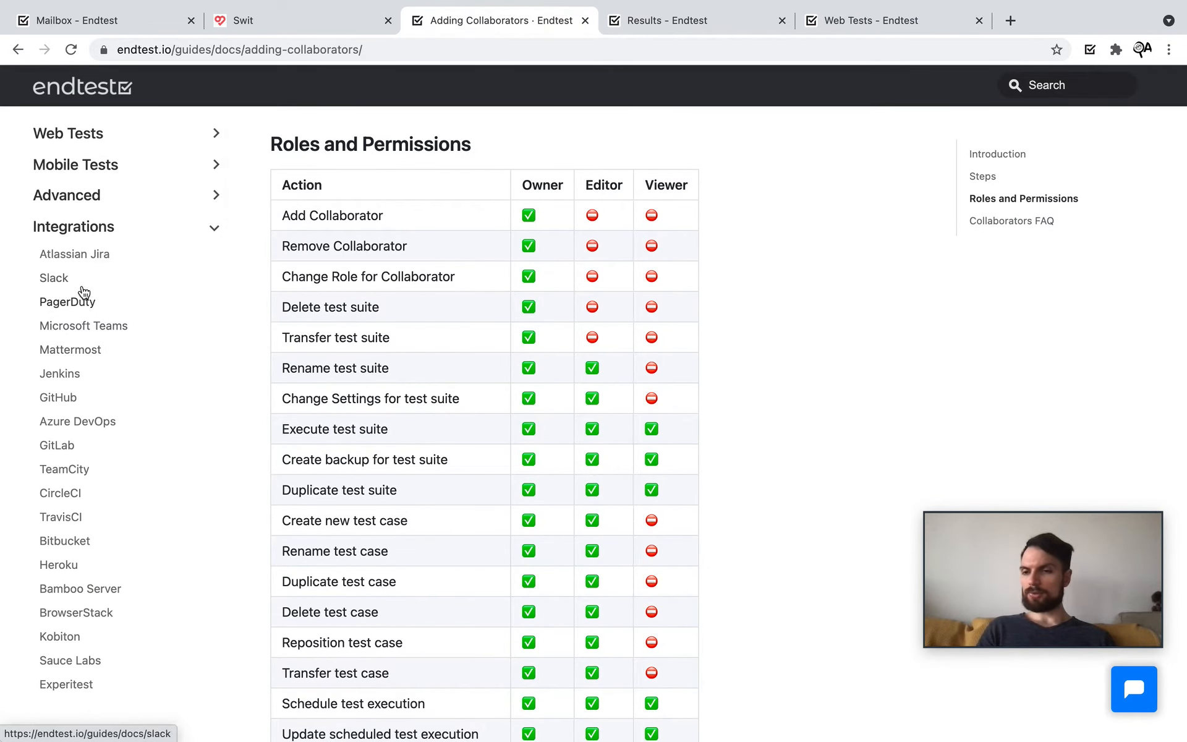
click(53, 277)
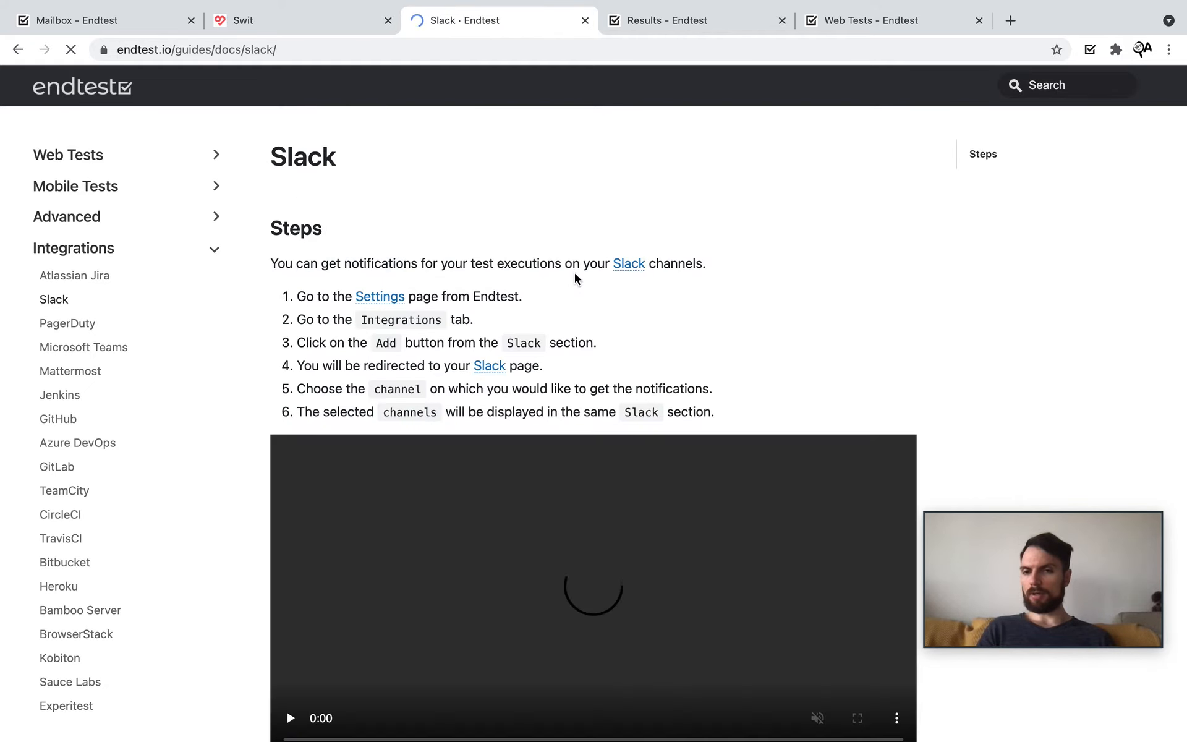
click(93, 348)
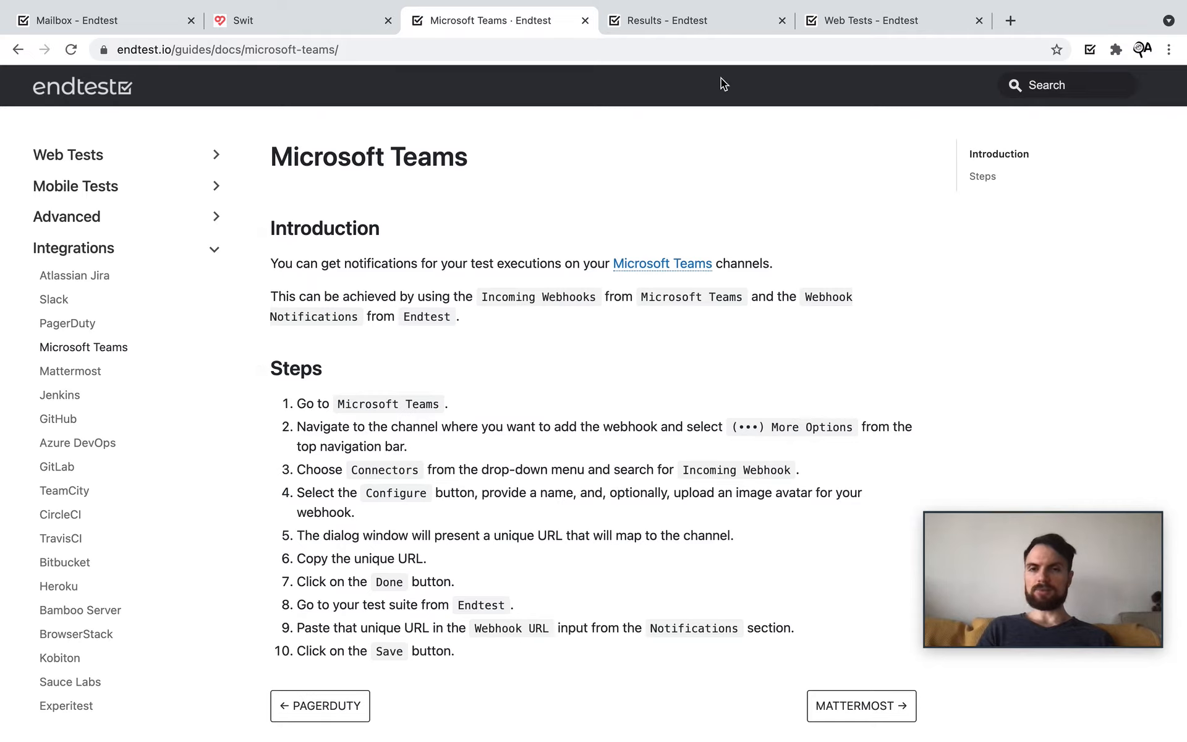
click(844, 21)
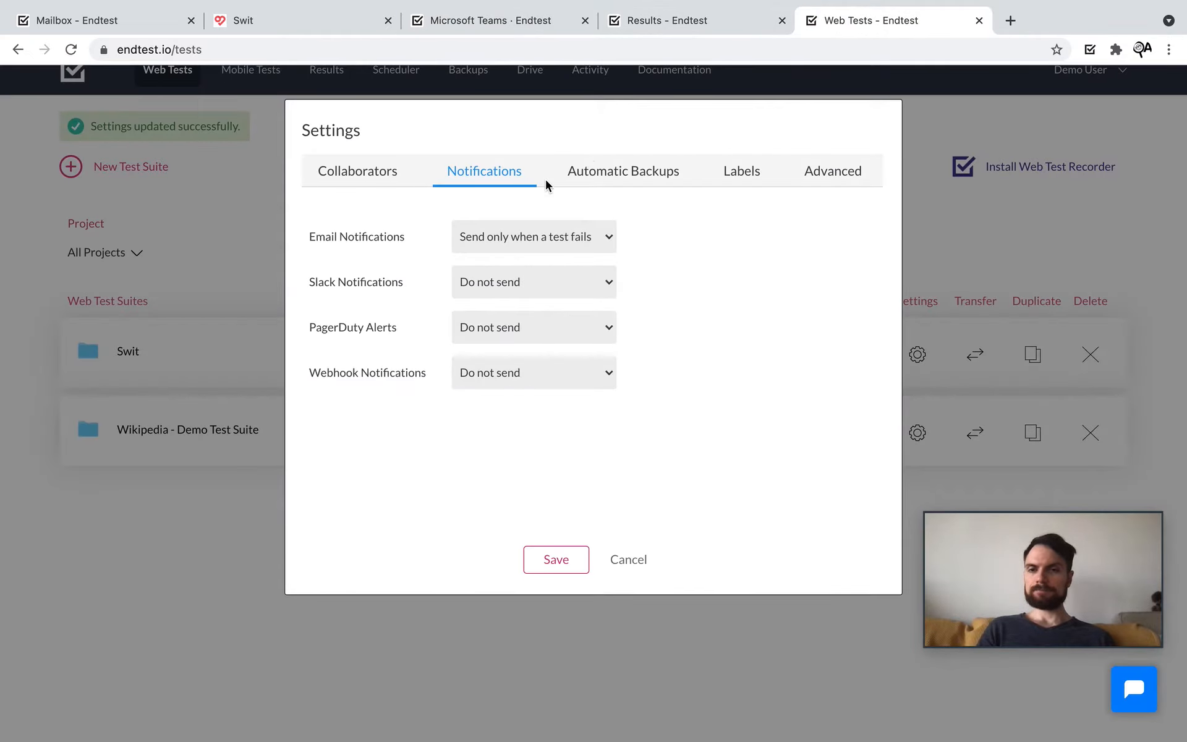
Step: Set automatic backups to a Daily frequency with a 90 Days retention period
click(602, 179)
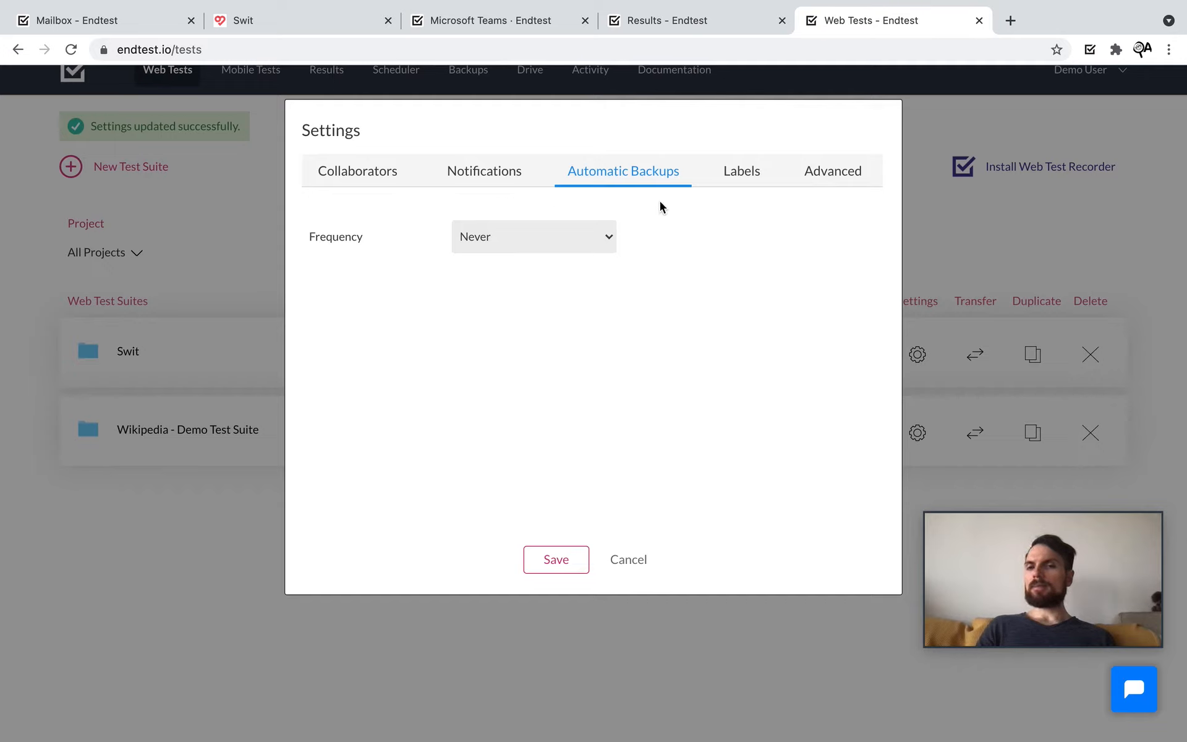
click(591, 237)
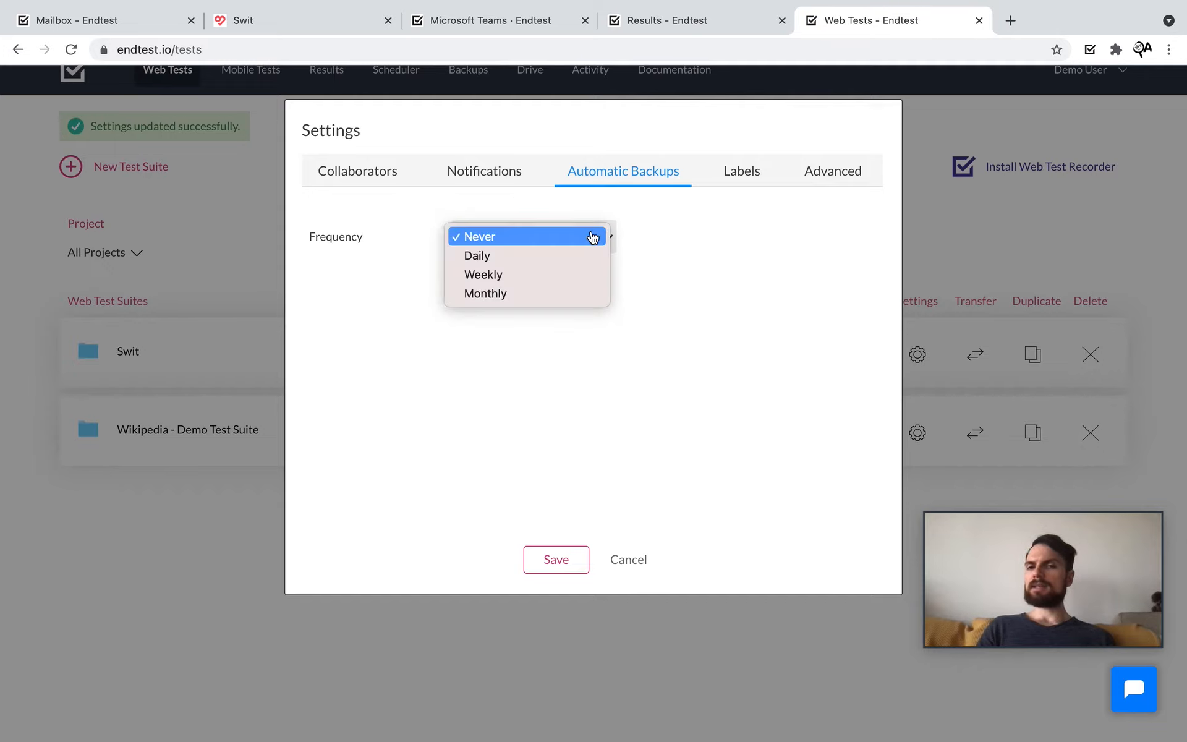
click(553, 257)
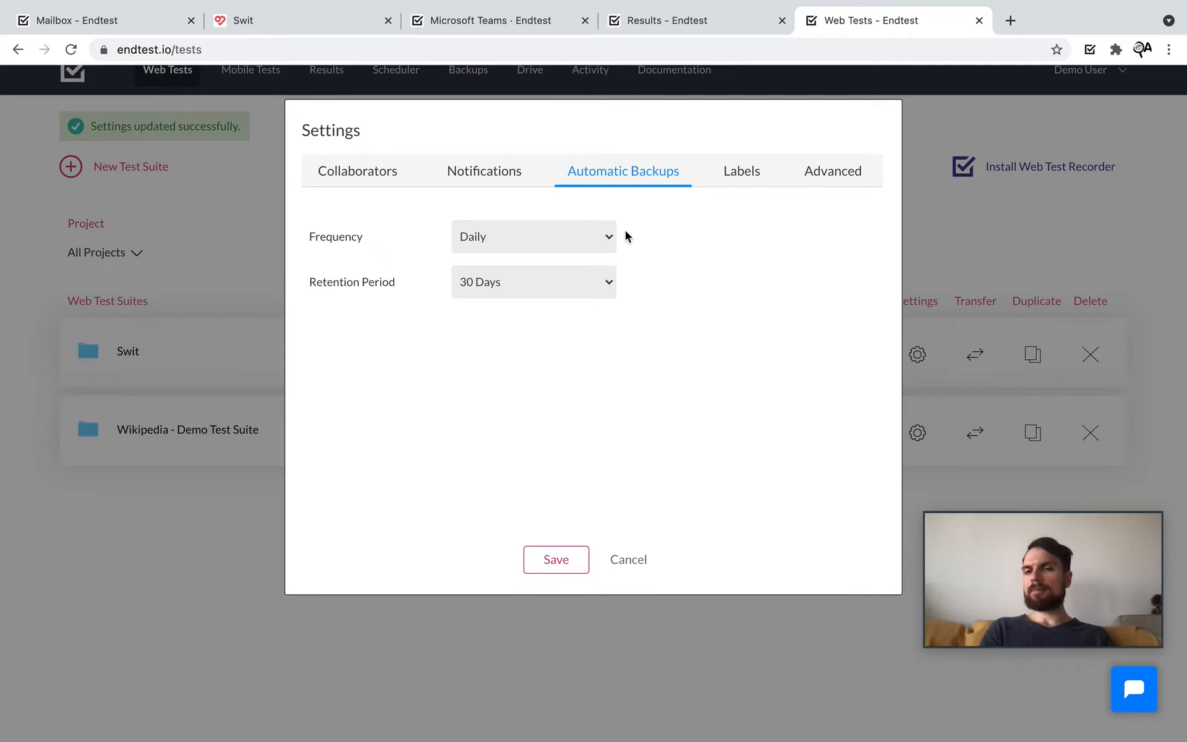
click(611, 282)
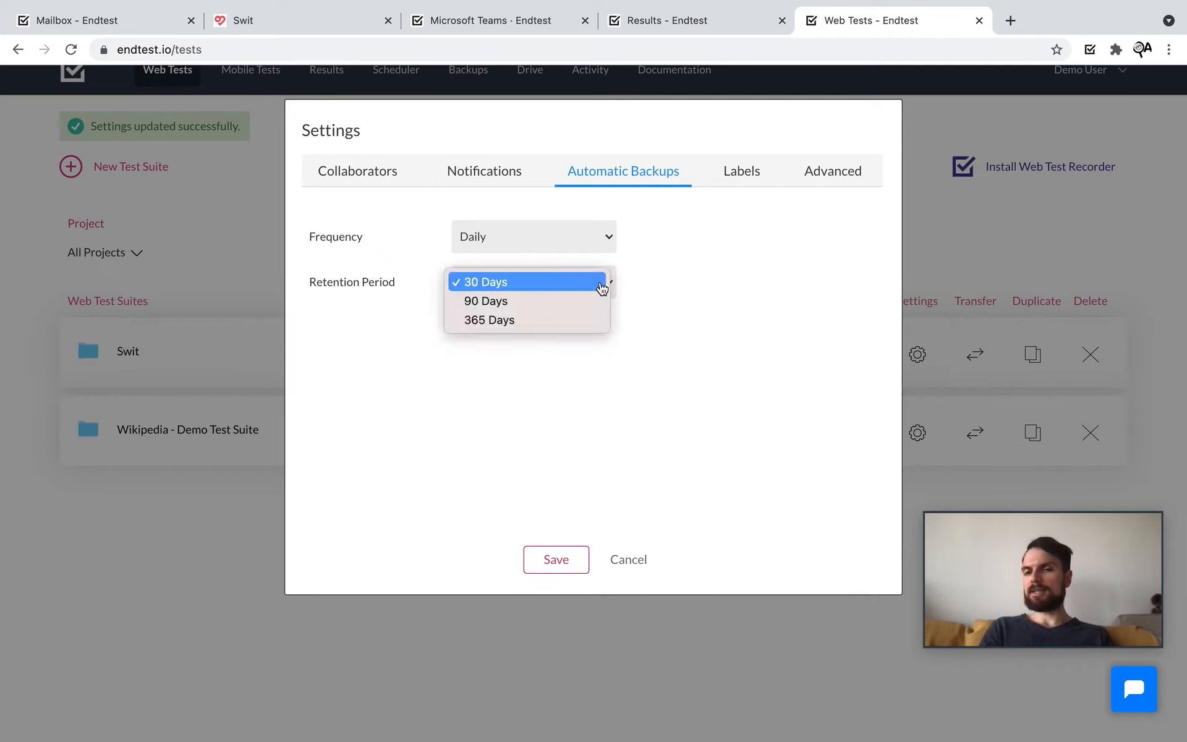
click(559, 307)
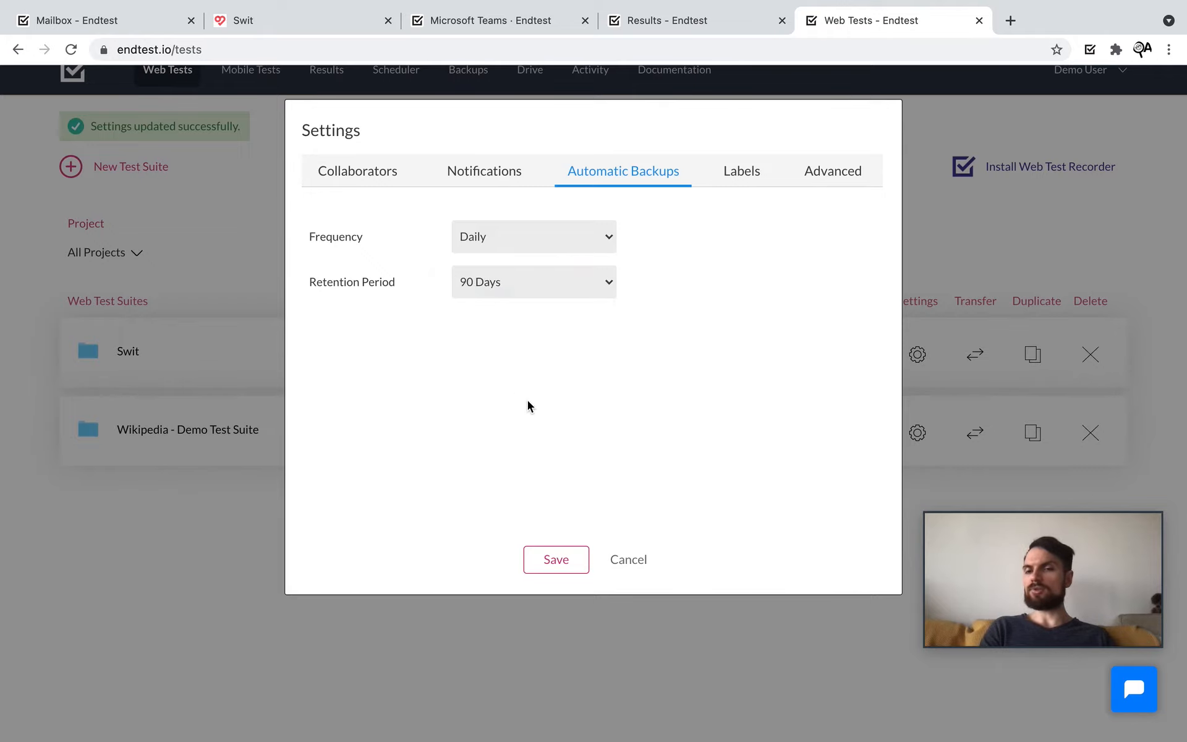
Step: Glance at the suite's collaborators and backup settings, then show the available labels
click(359, 187)
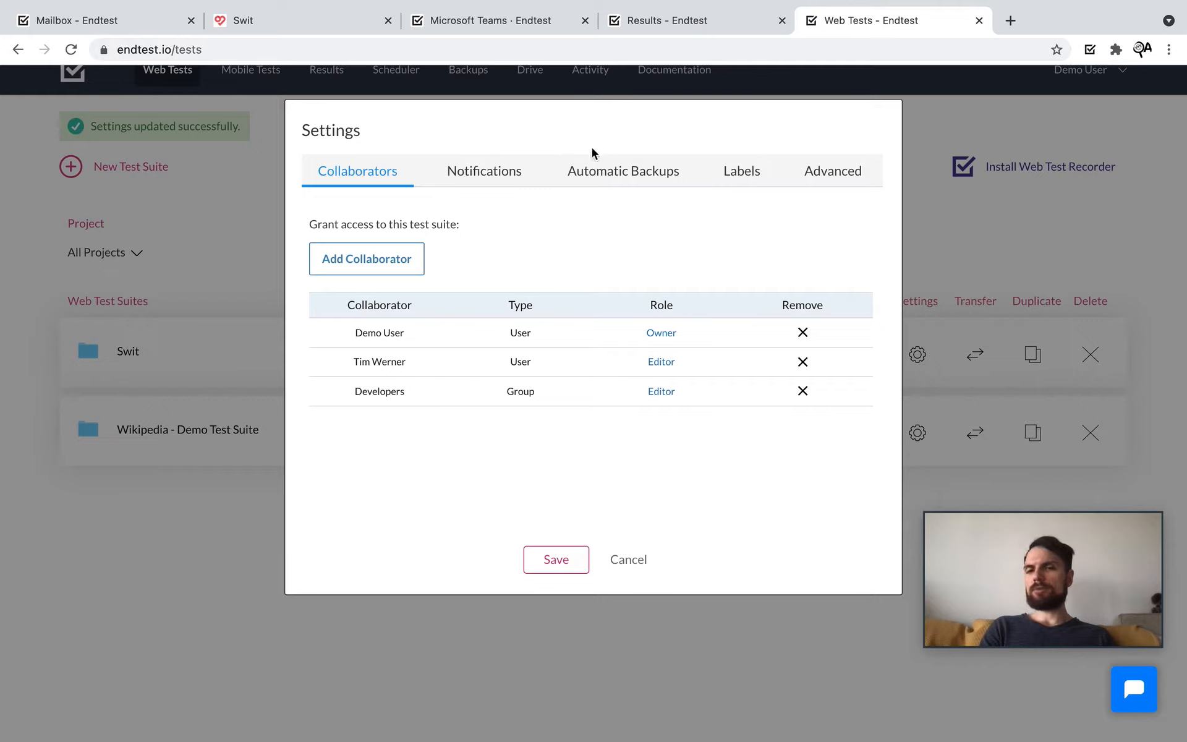
click(599, 169)
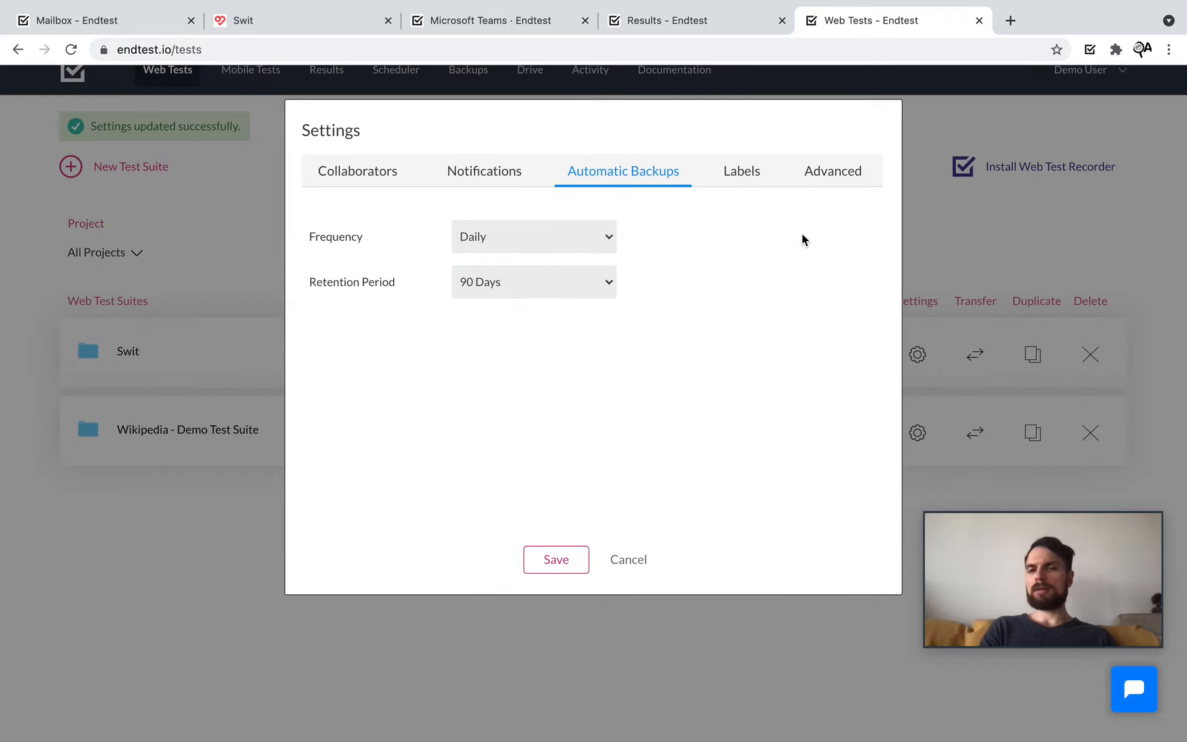
click(733, 176)
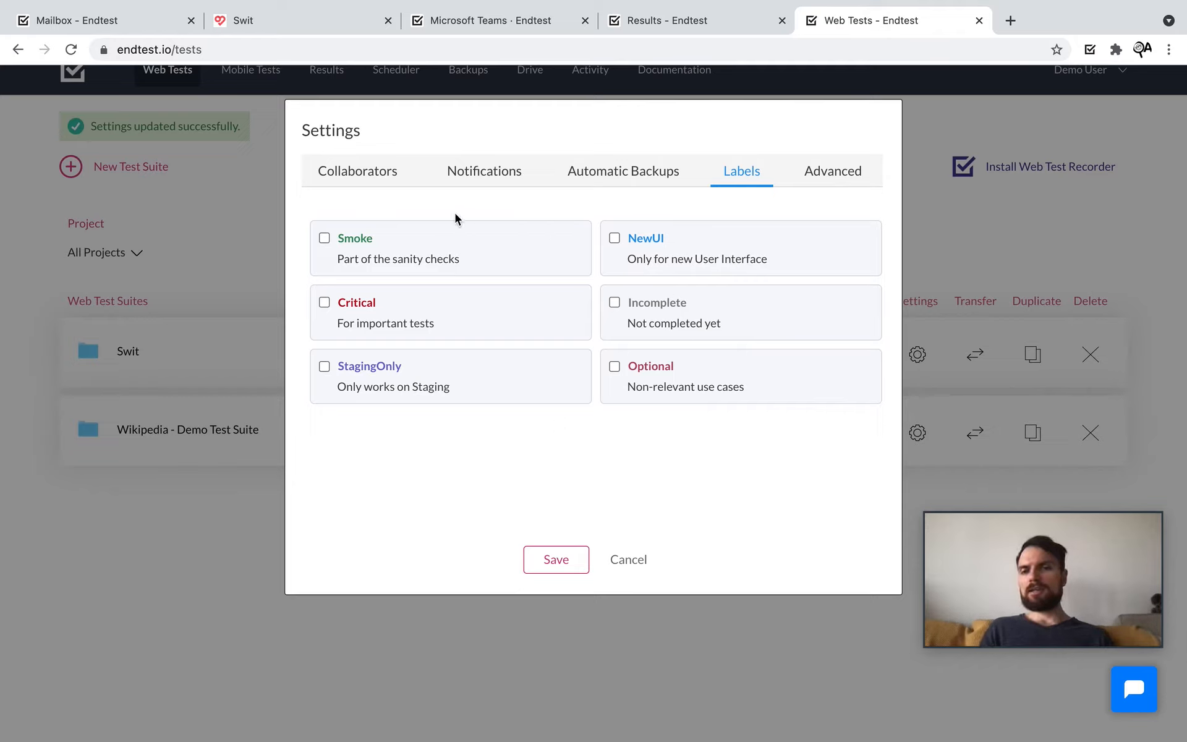
Step: Apply the Critical and Smoke labels to the Swit suite and save
click(343, 305)
click(338, 240)
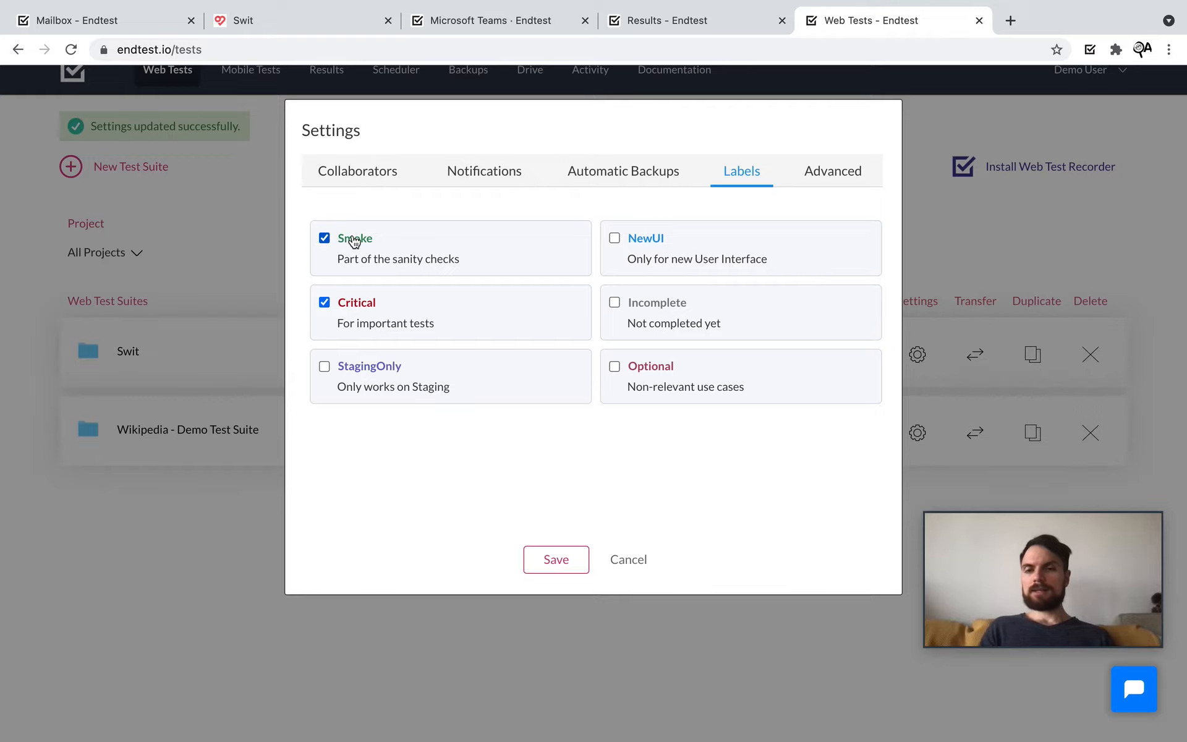
click(554, 560)
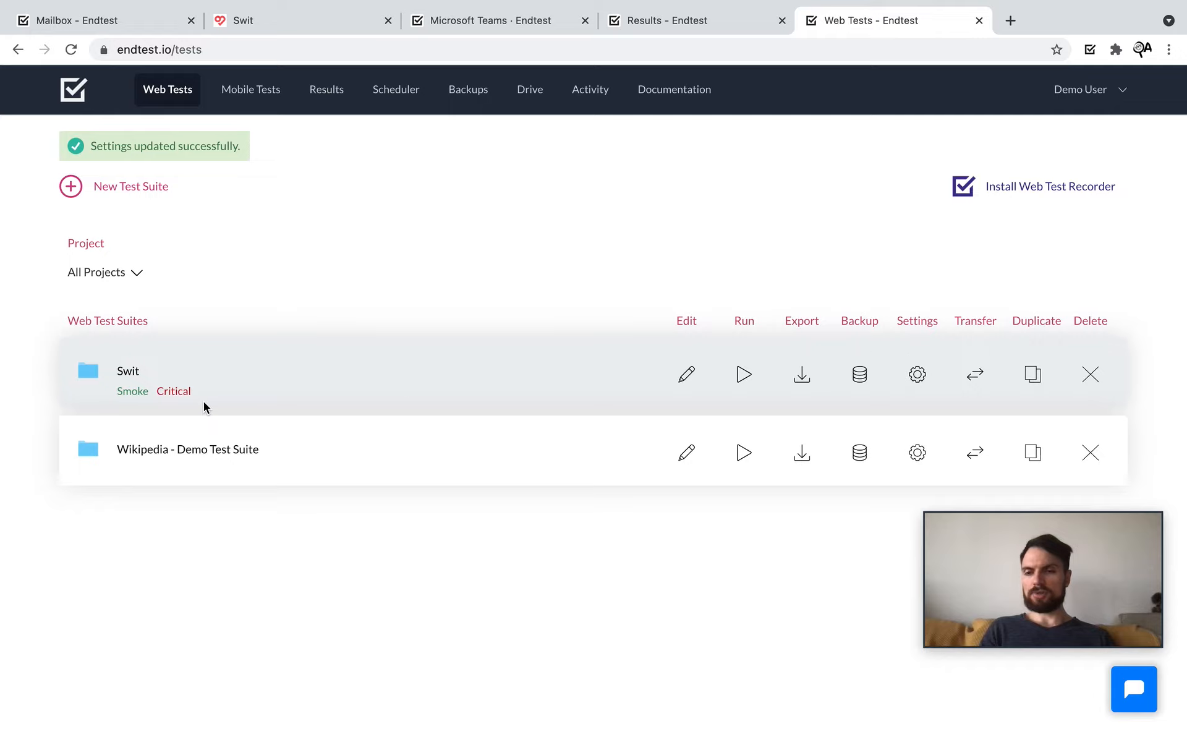
Step: Review the Swit suite's Advanced settings, including Element Load Timeout, then return to the Microsoft Teams docs
click(918, 374)
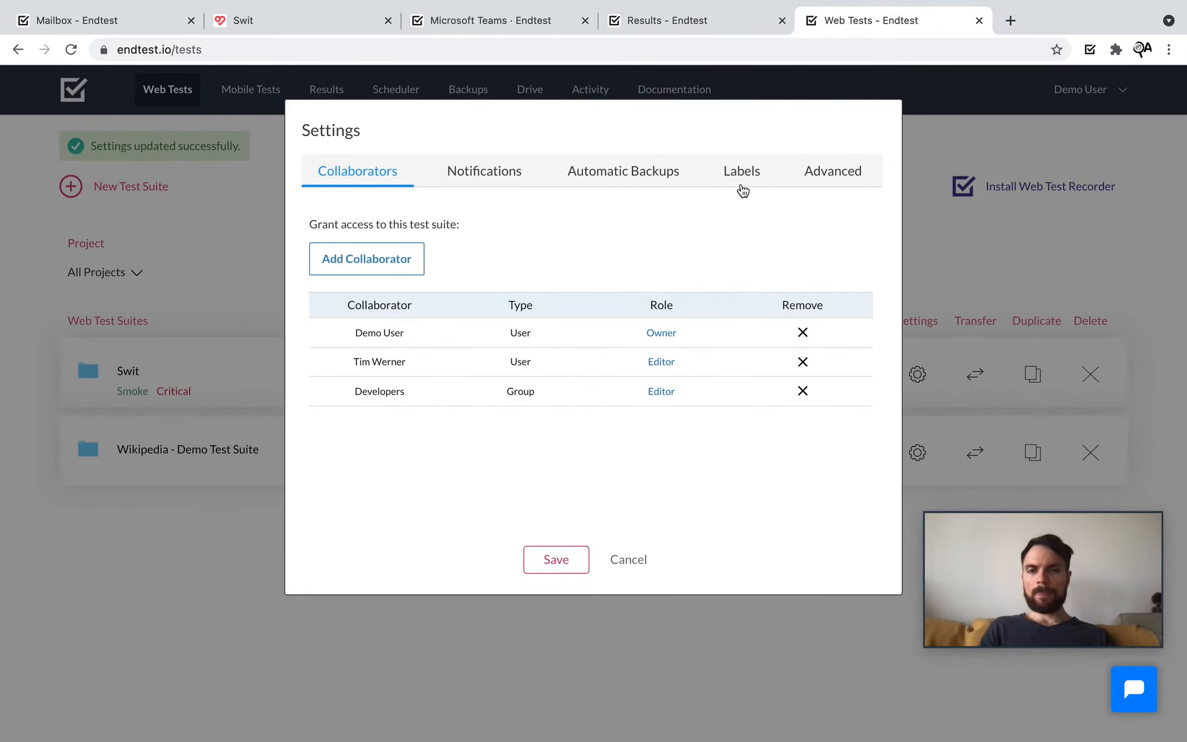
click(742, 190)
click(810, 180)
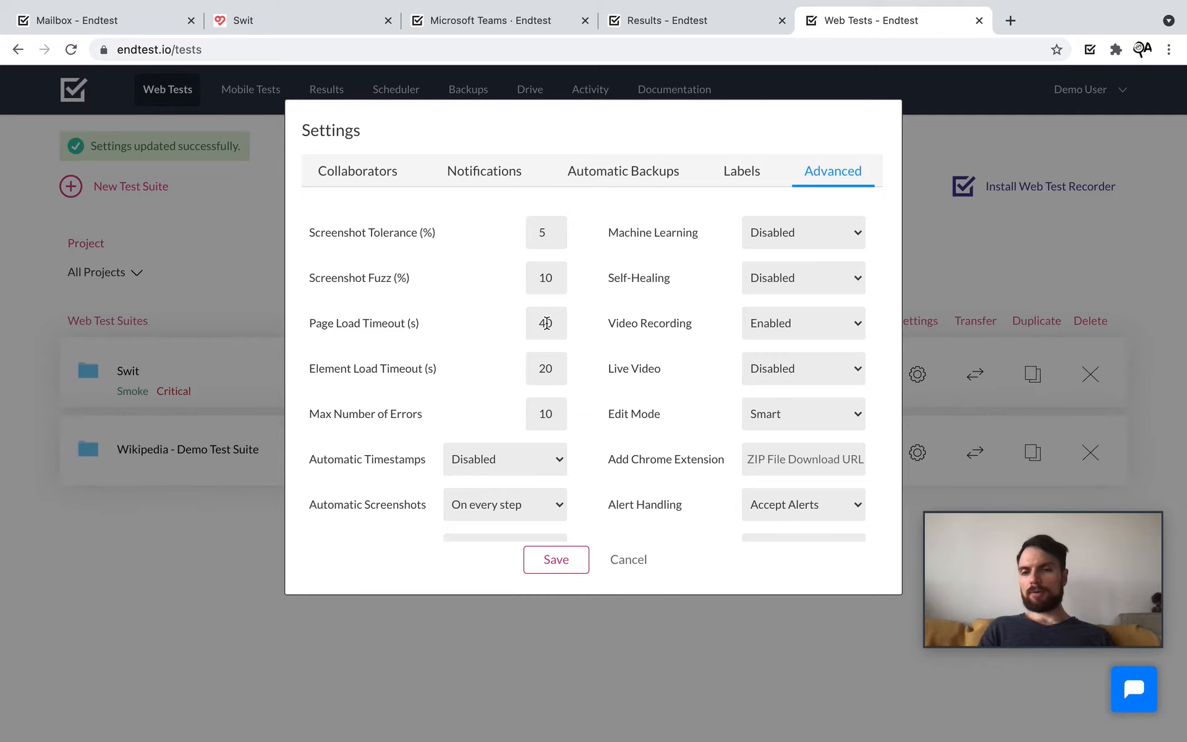
scroll(546, 323, down, 2)
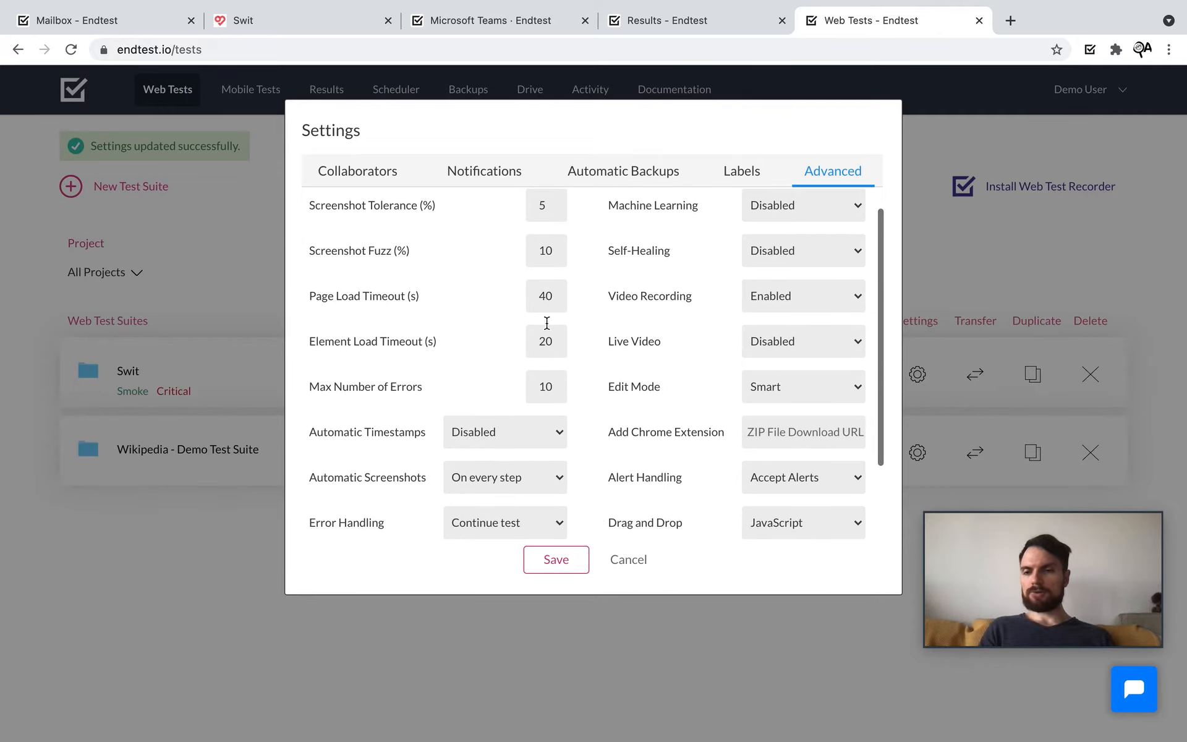
drag(458, 337, 311, 343)
click(413, 377)
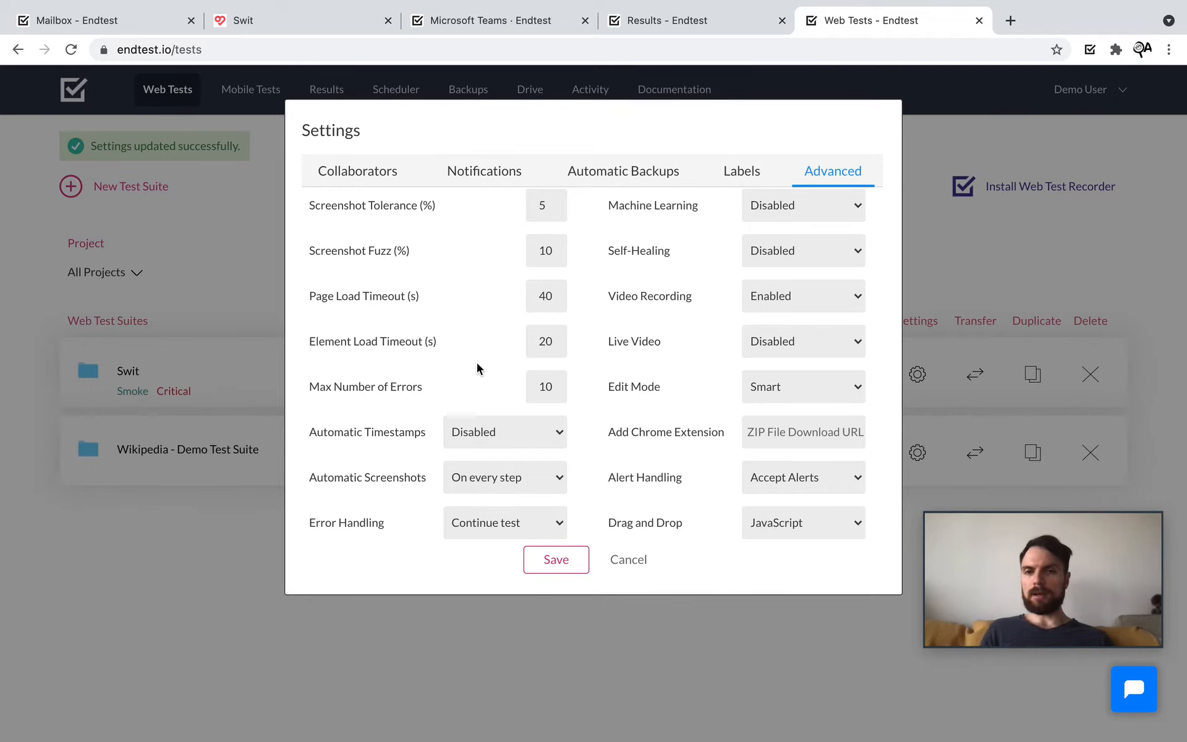
click(504, 21)
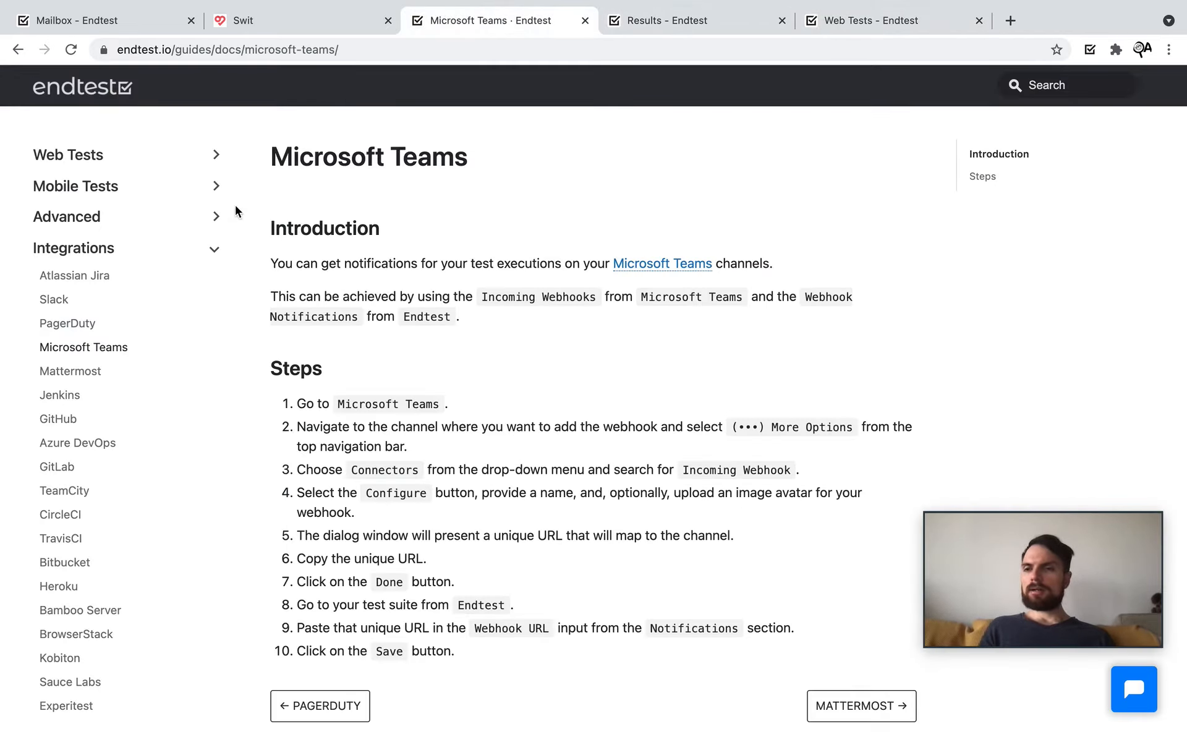
click(77, 222)
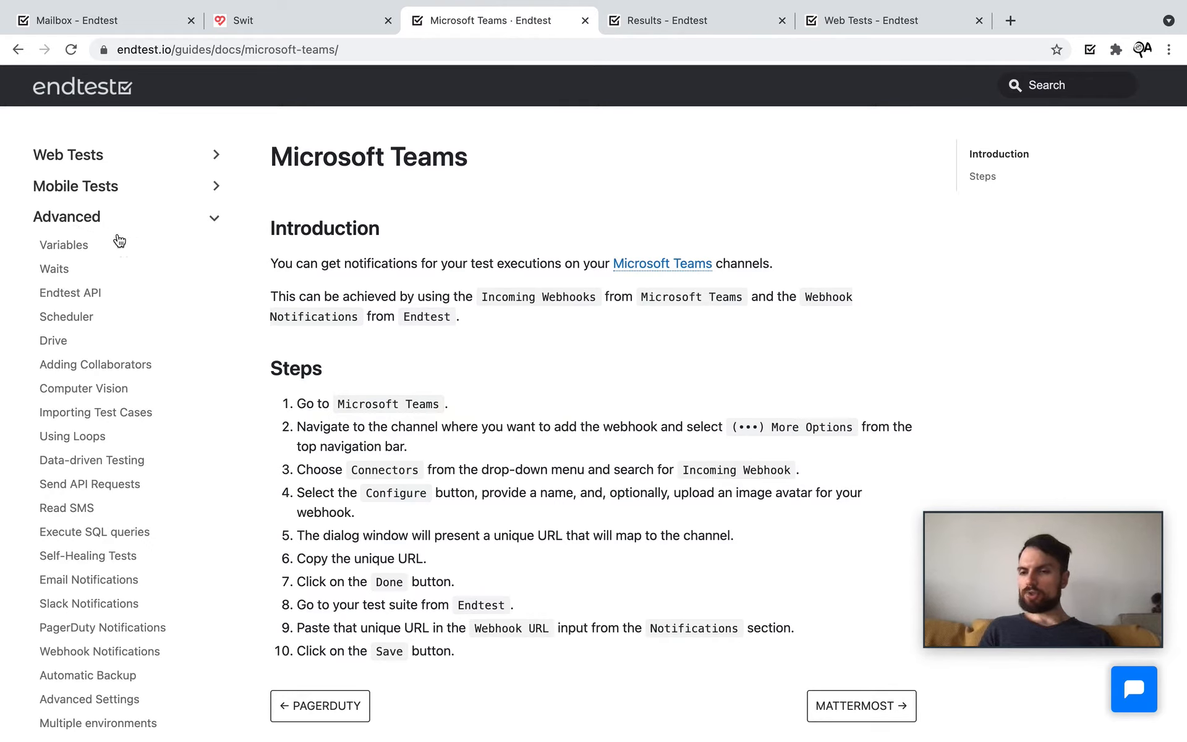
scroll(145, 331, down, 5)
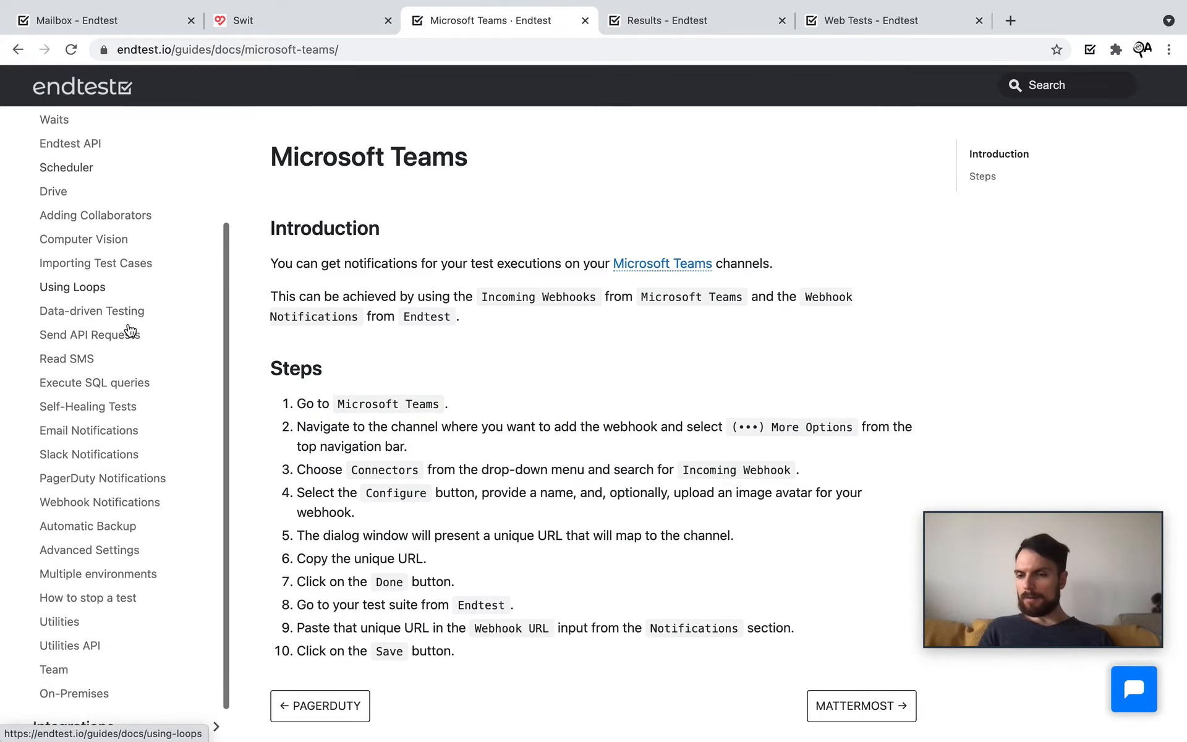
scroll(130, 330, down, 2)
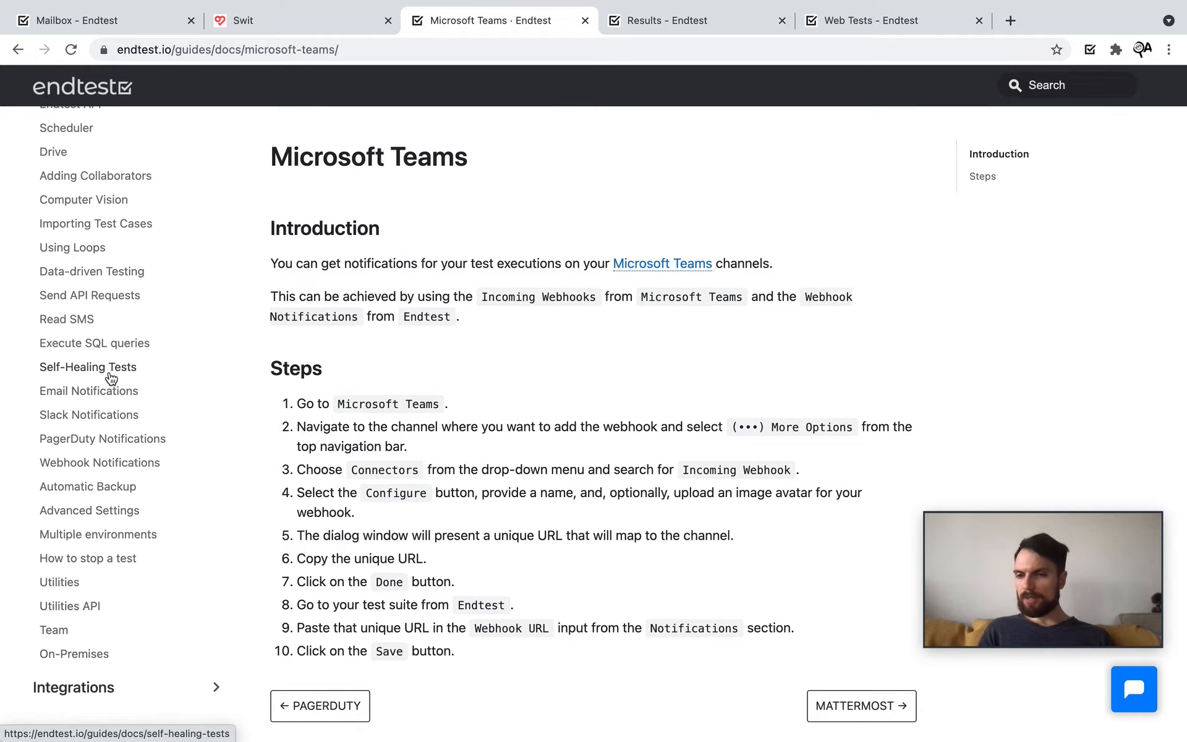
scroll(105, 371, up, 5)
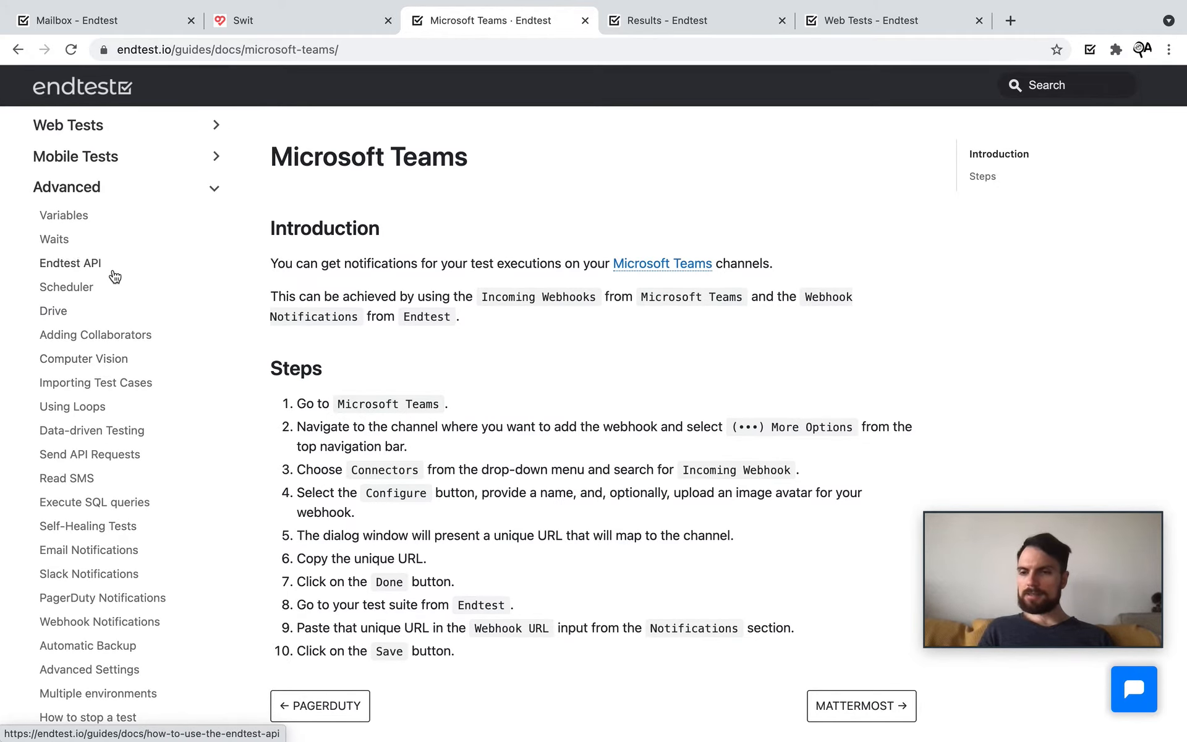
click(54, 239)
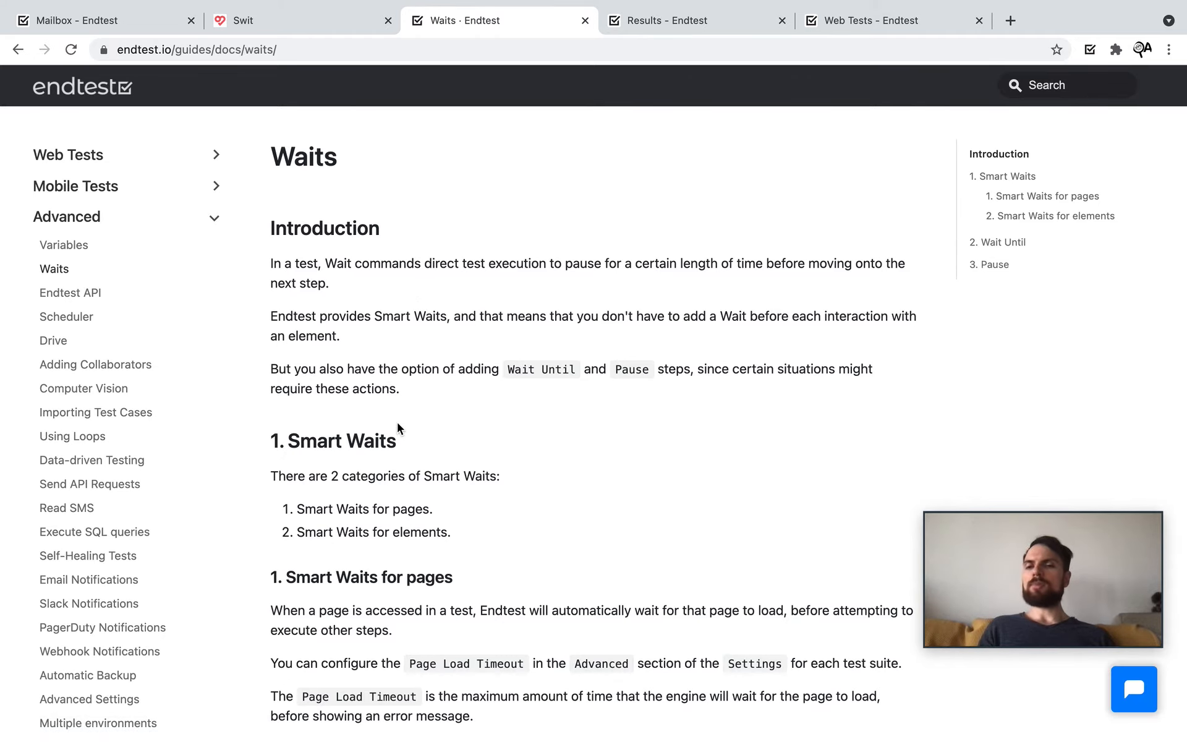
scroll(397, 424, down, 5)
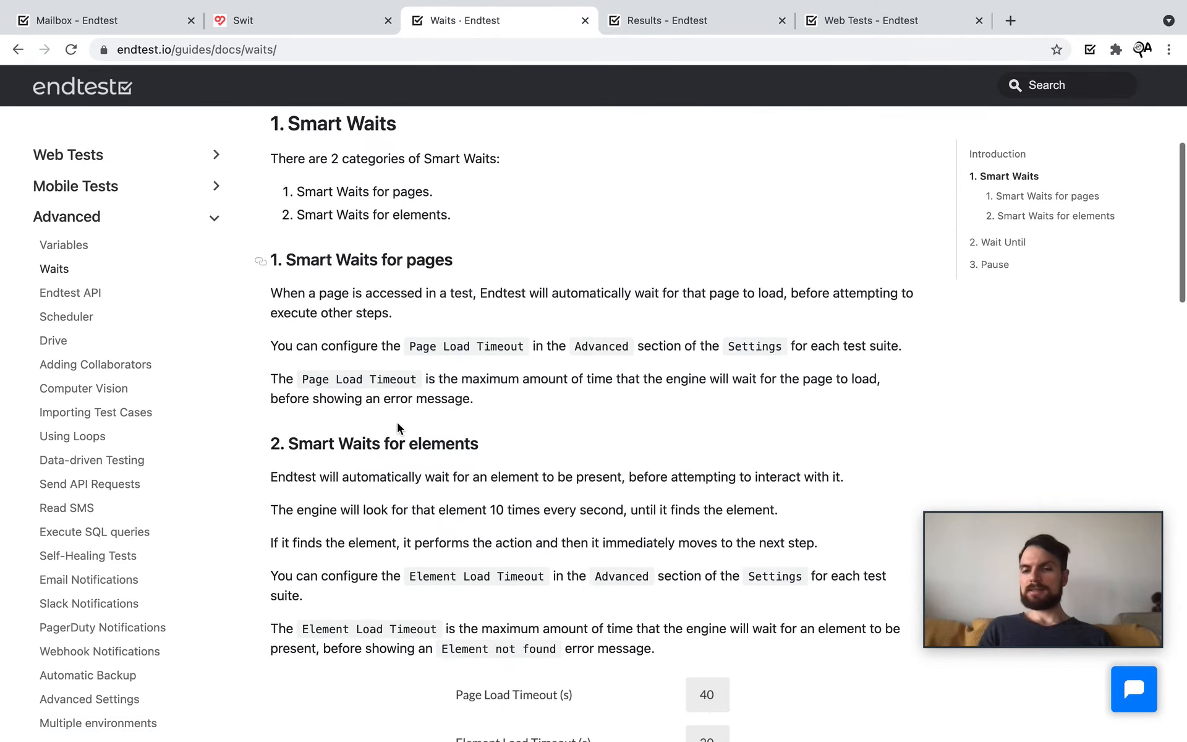
scroll(397, 421, down, 9)
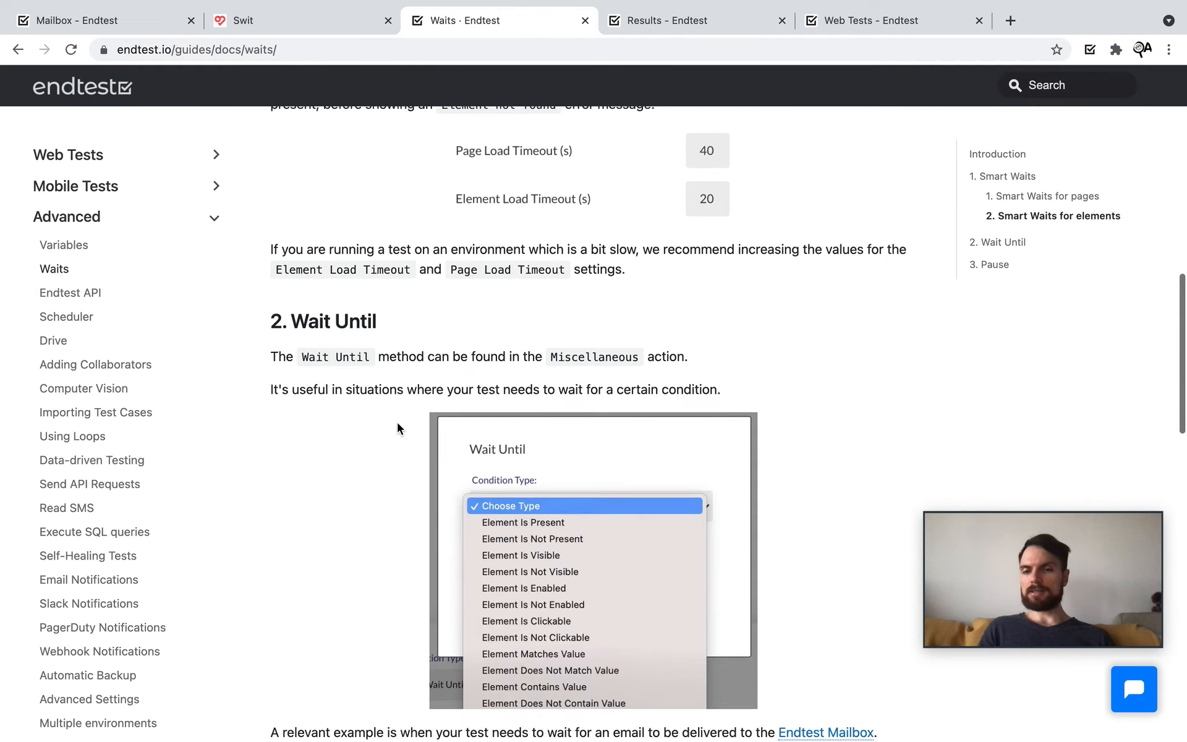
scroll(397, 421, down, 2)
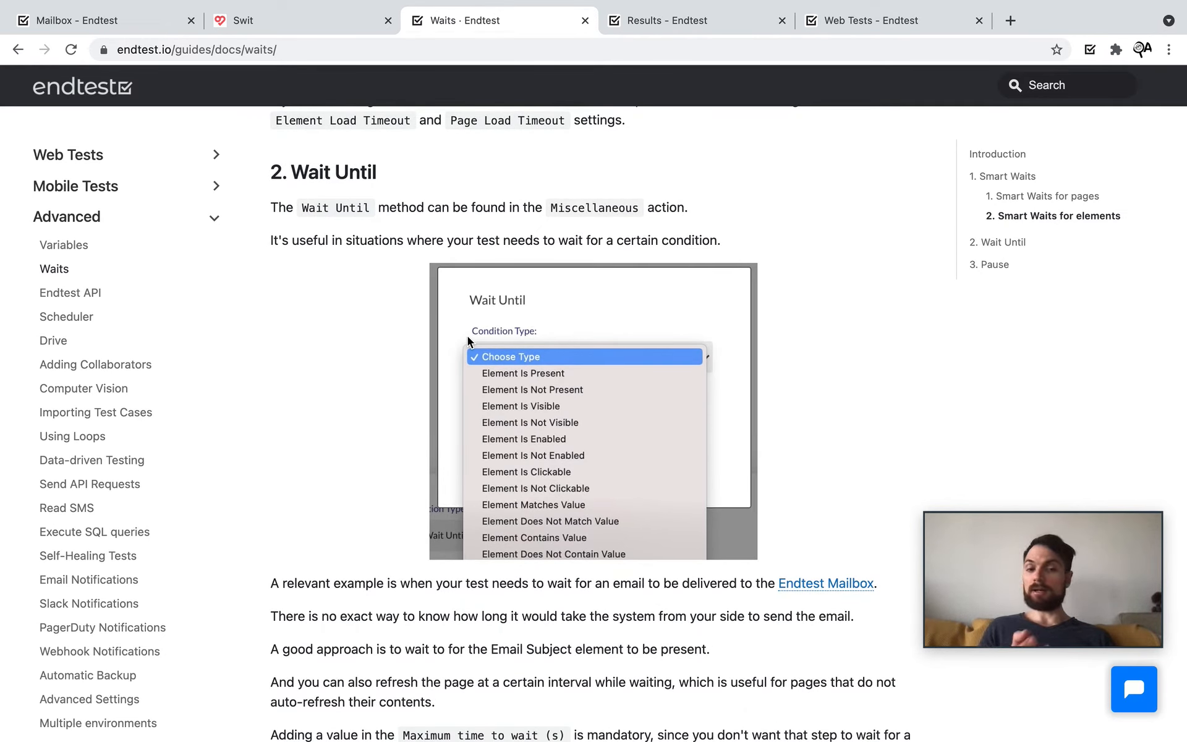
scroll(467, 325, down, 18)
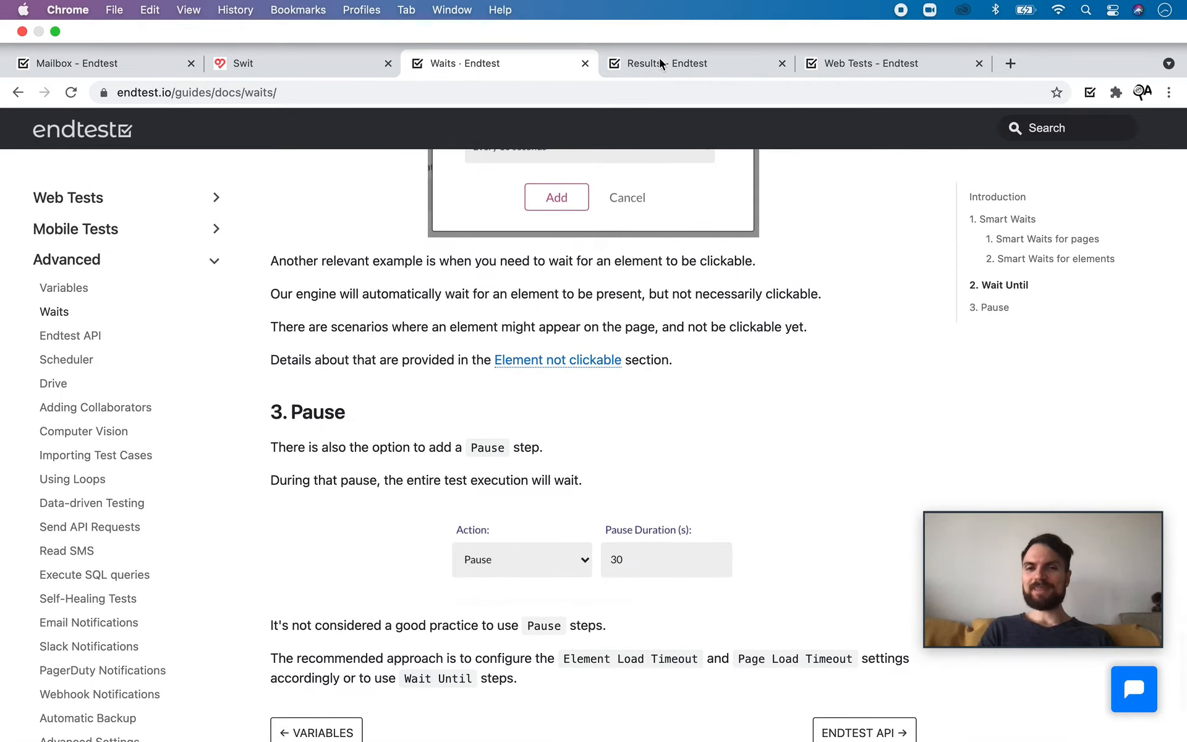
Step: Return to the suite's advanced settings and keep automatic screenshots on every step
click(659, 60)
click(827, 63)
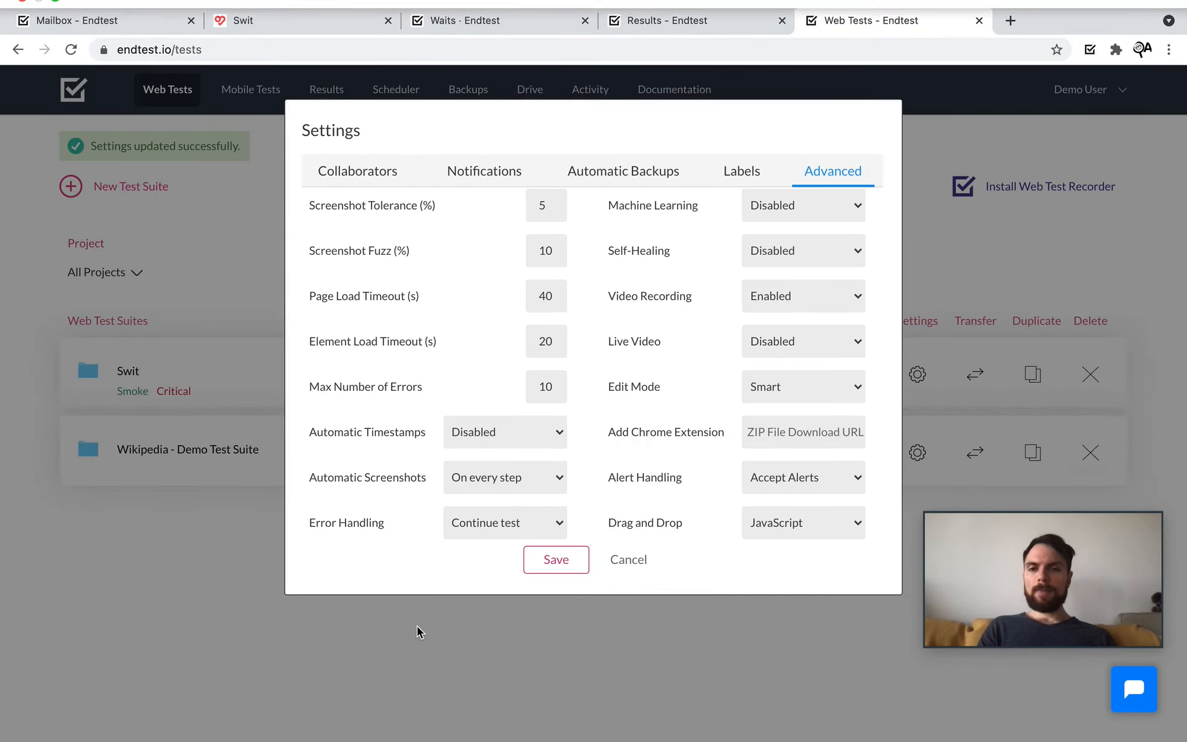
scroll(408, 411, down, 1)
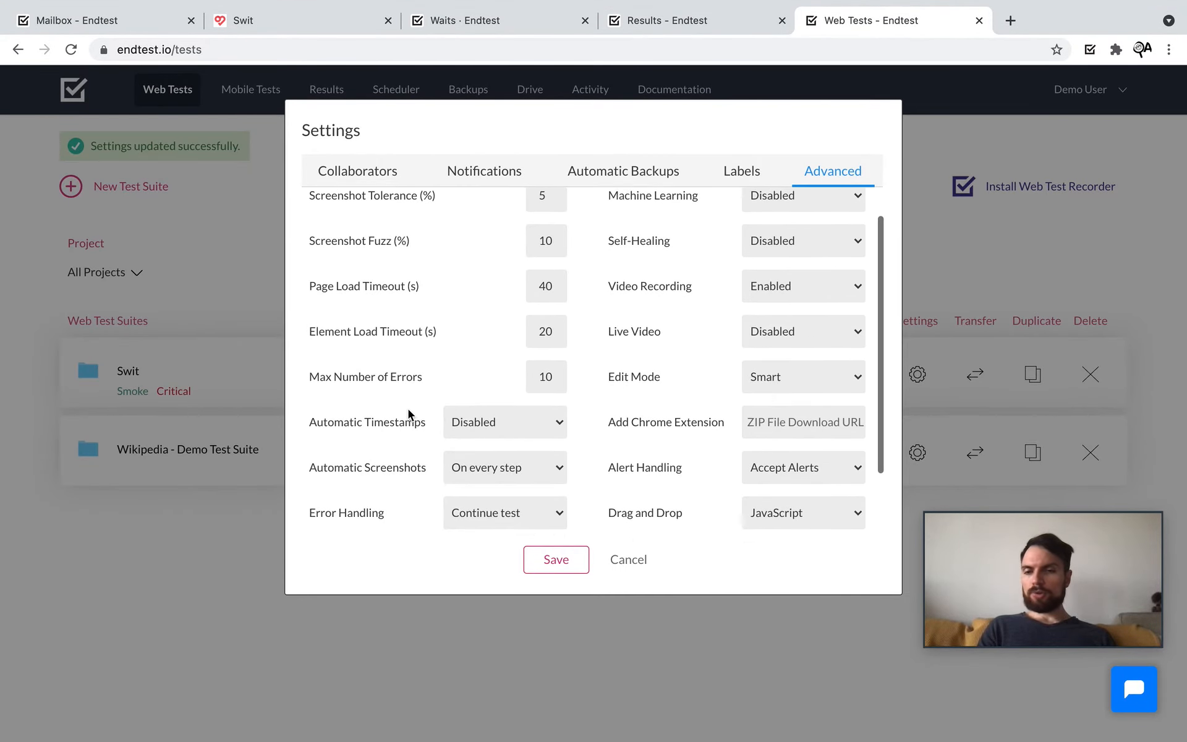
click(551, 465)
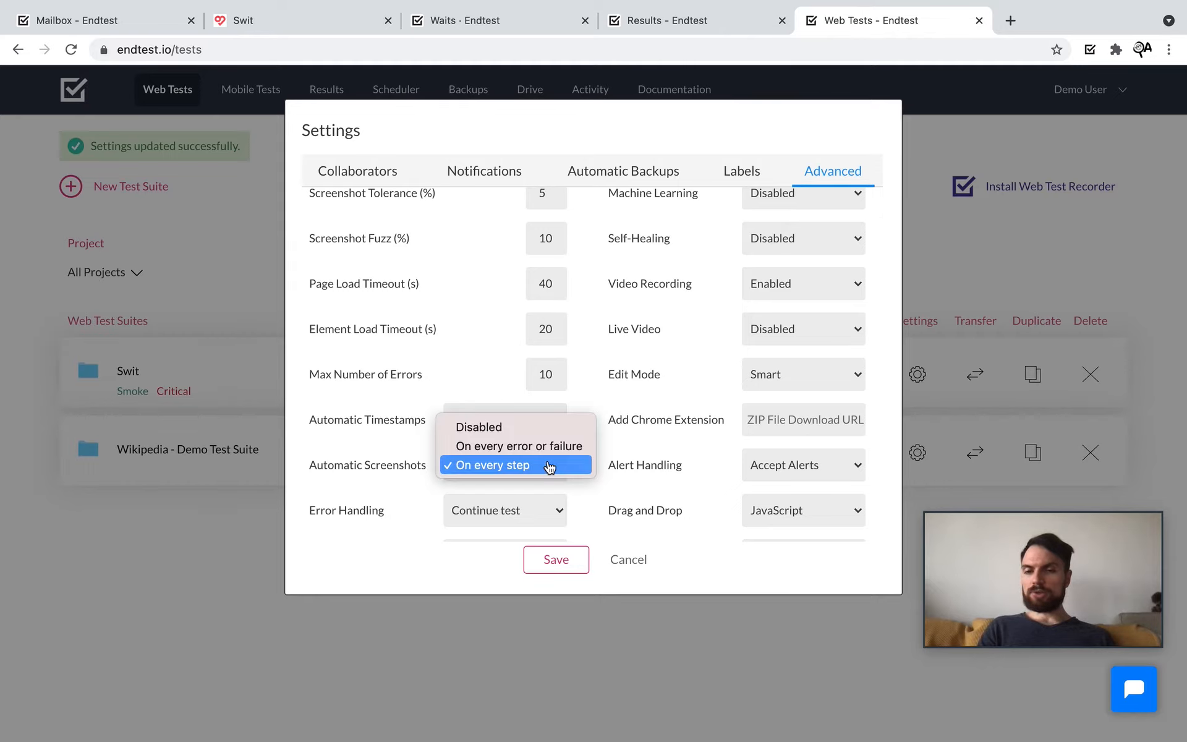
click(344, 458)
click(485, 463)
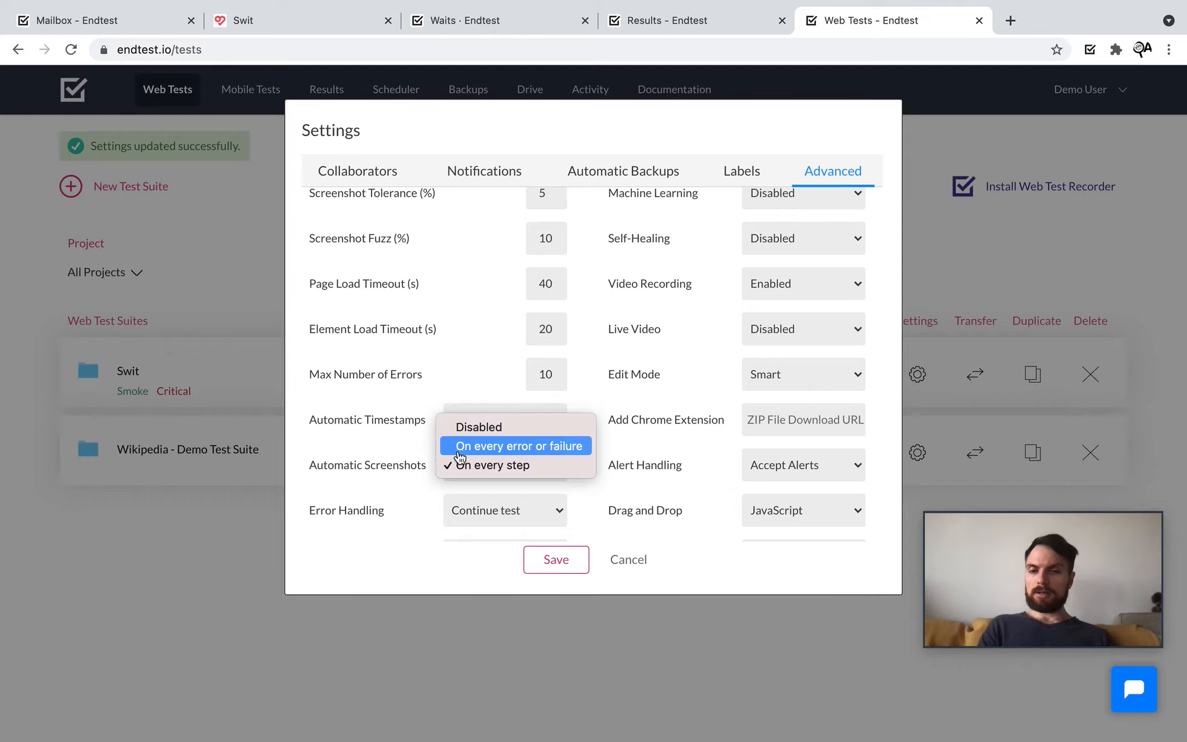
click(357, 456)
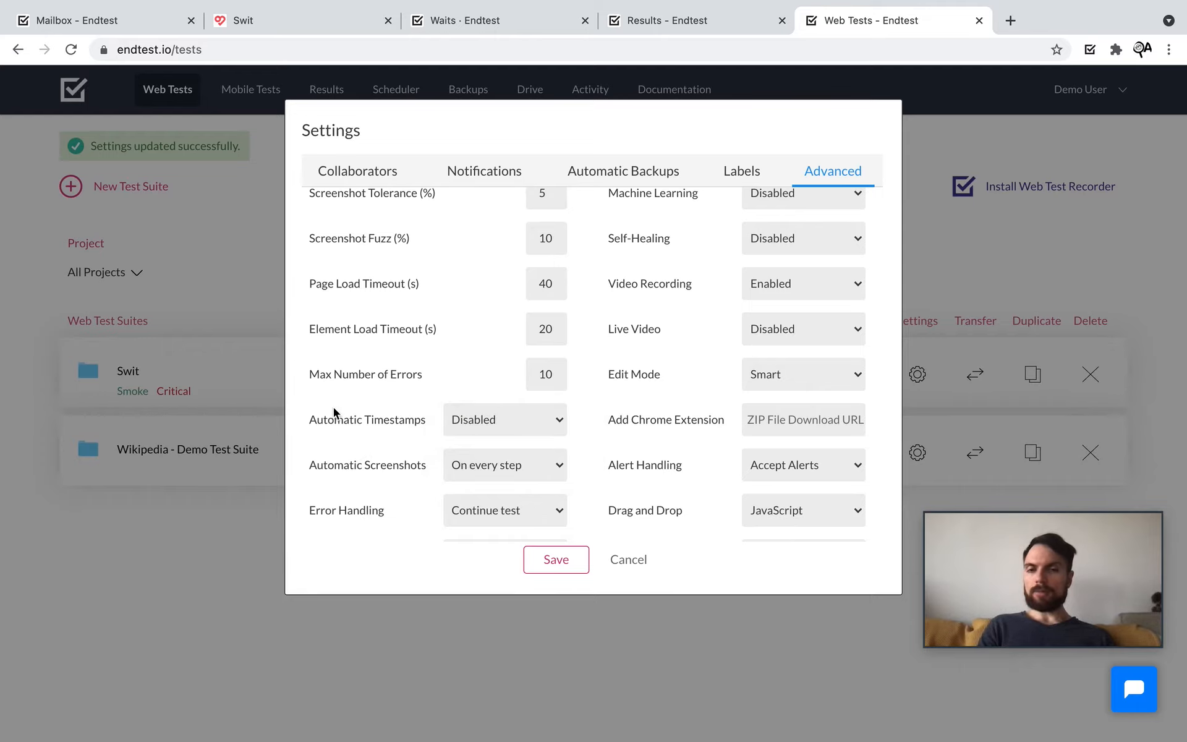
Step: Keep video recording Enabled, live video Disabled and geolocation HTML5, then cancel without saving
click(803, 283)
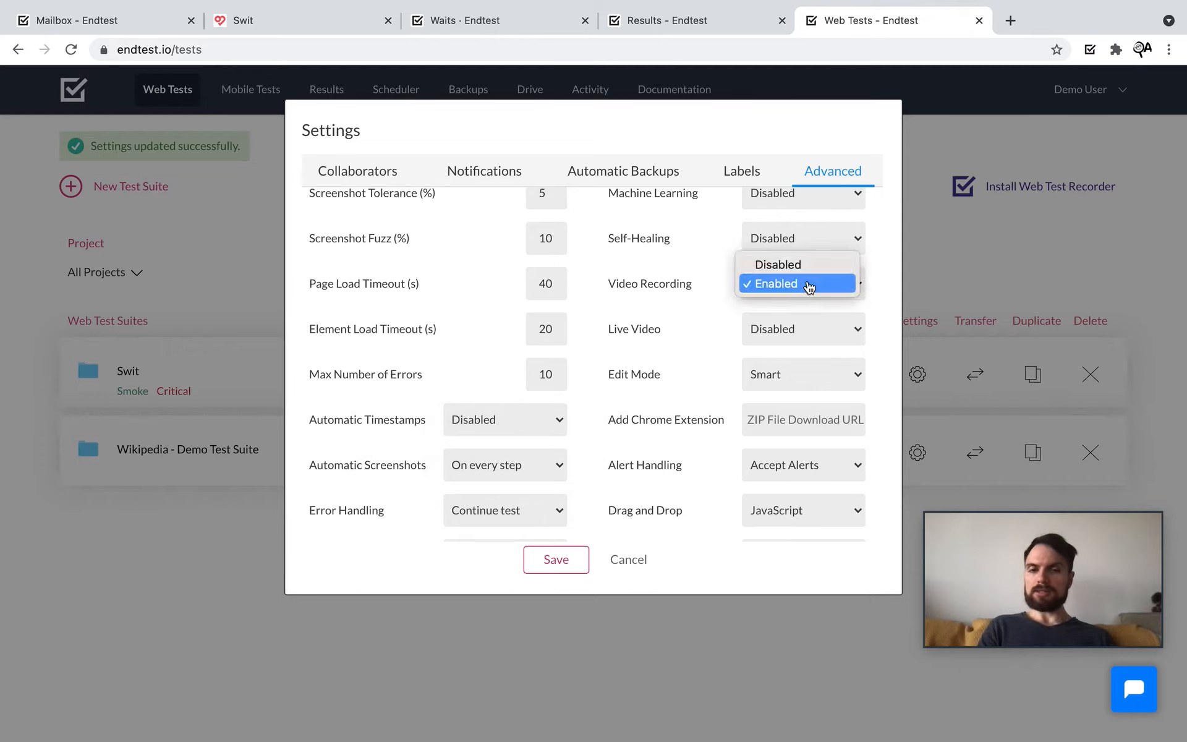
click(698, 304)
click(832, 329)
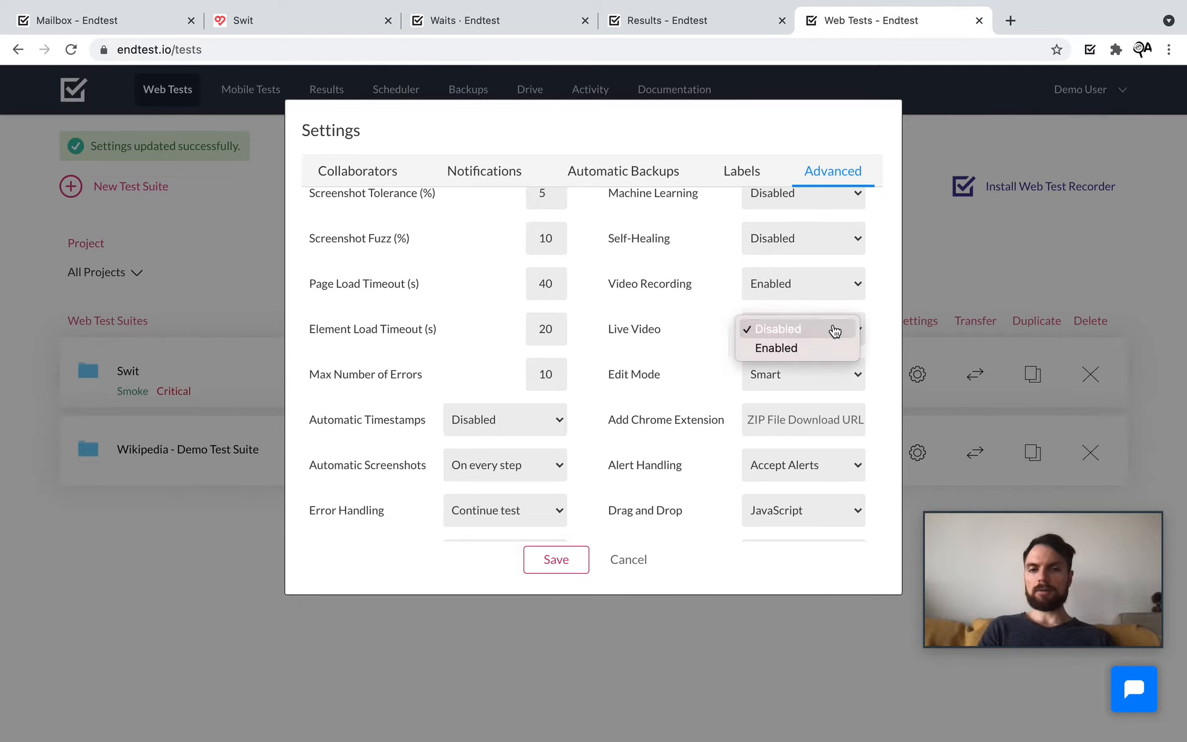
click(646, 326)
scroll(645, 325, down, 2)
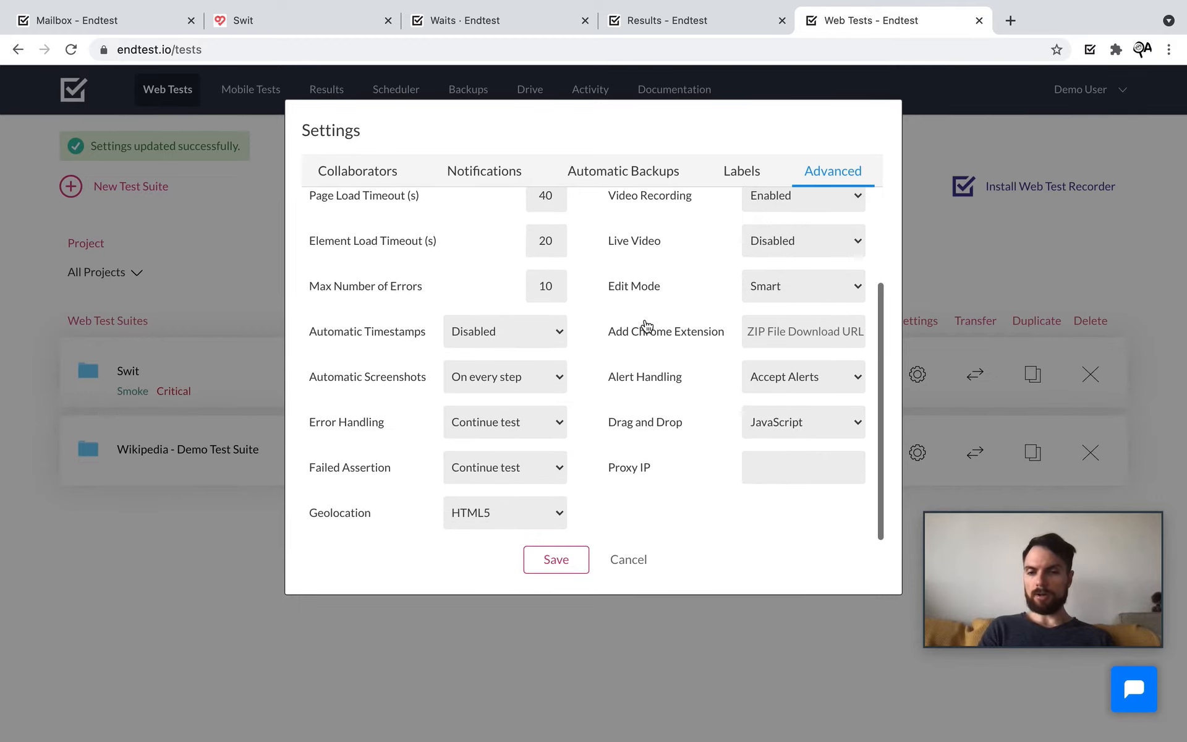
click(522, 521)
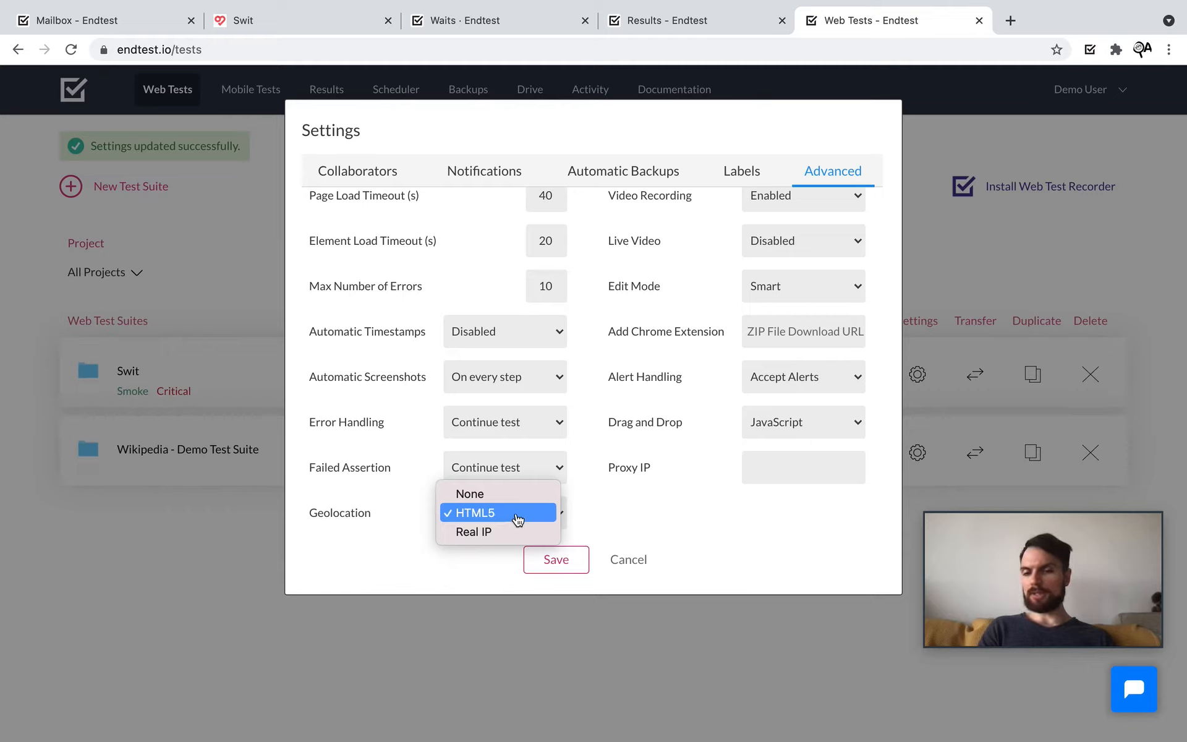
click(663, 517)
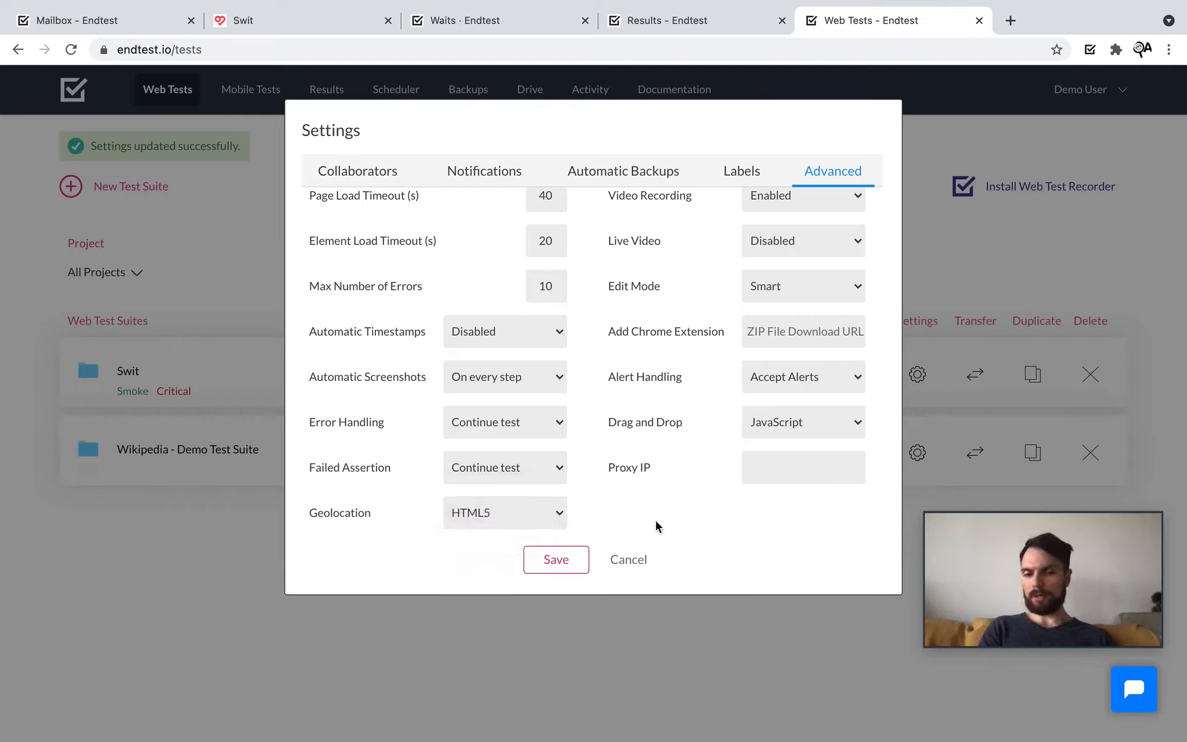
click(630, 559)
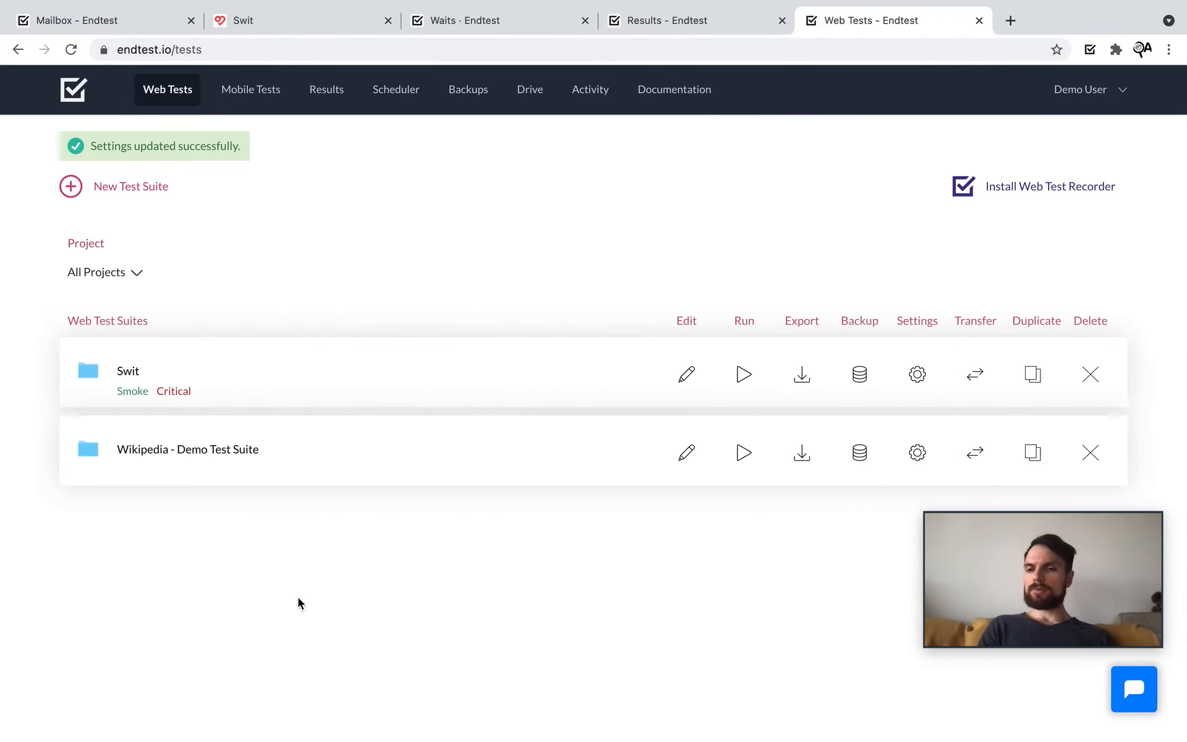
Step: Open the Swit suite's Sign Up test case and insert a new step above step 1
click(128, 372)
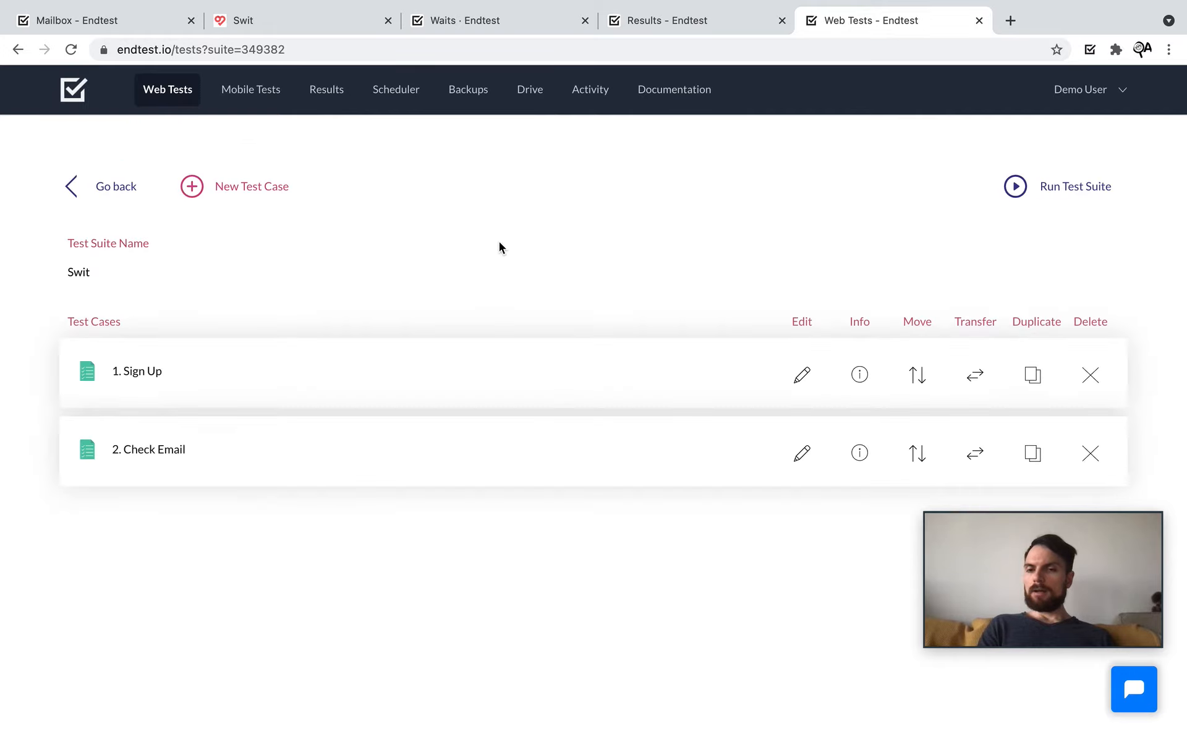
click(142, 375)
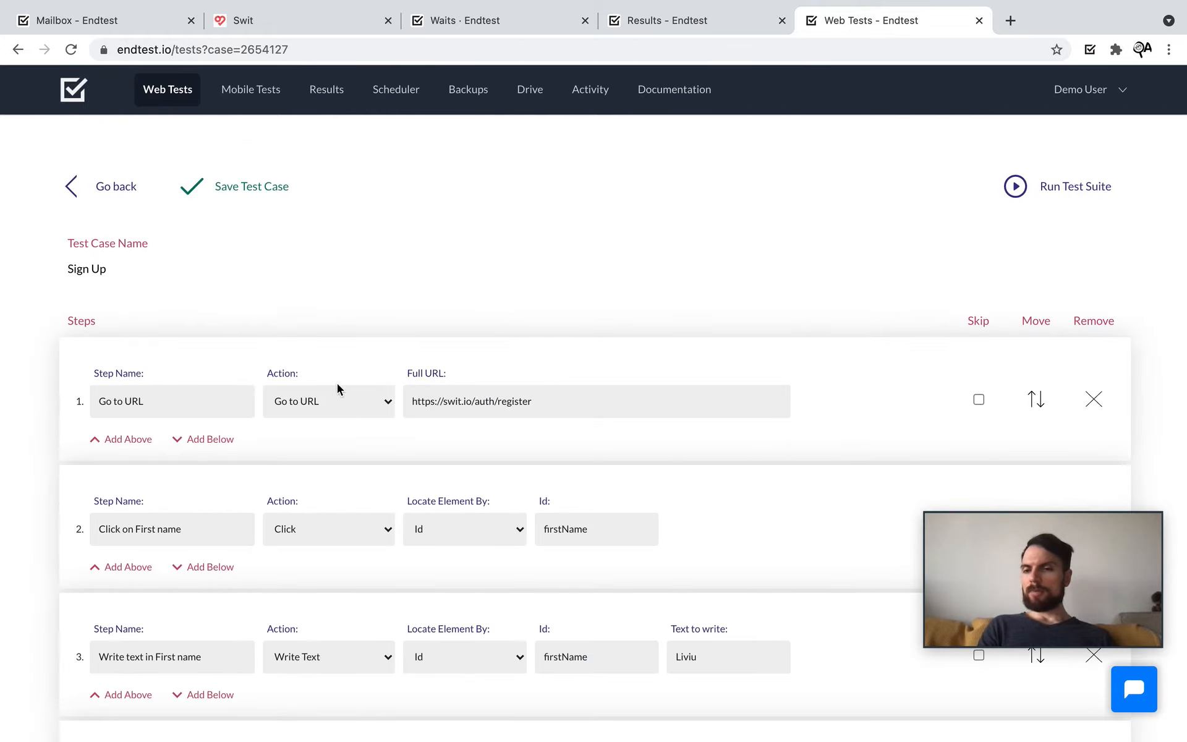
click(103, 442)
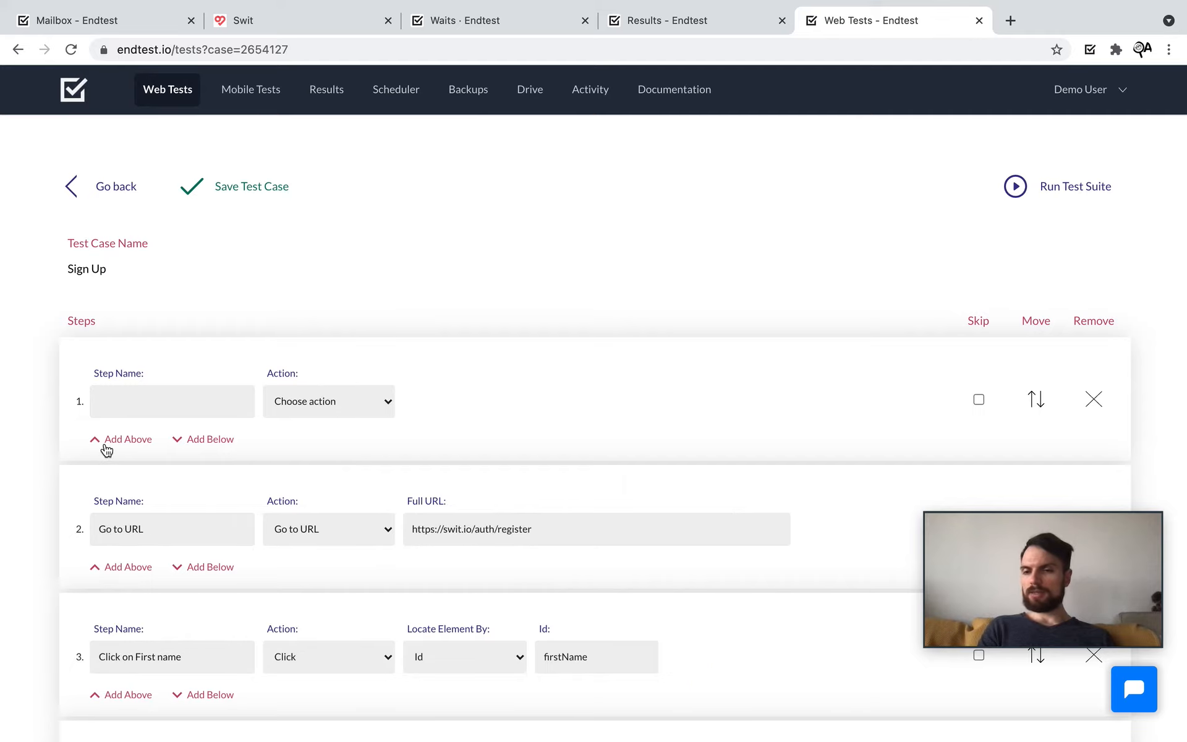
Step: Try the new step as a Click action located by Id, then switch it to Go to URL
click(372, 400)
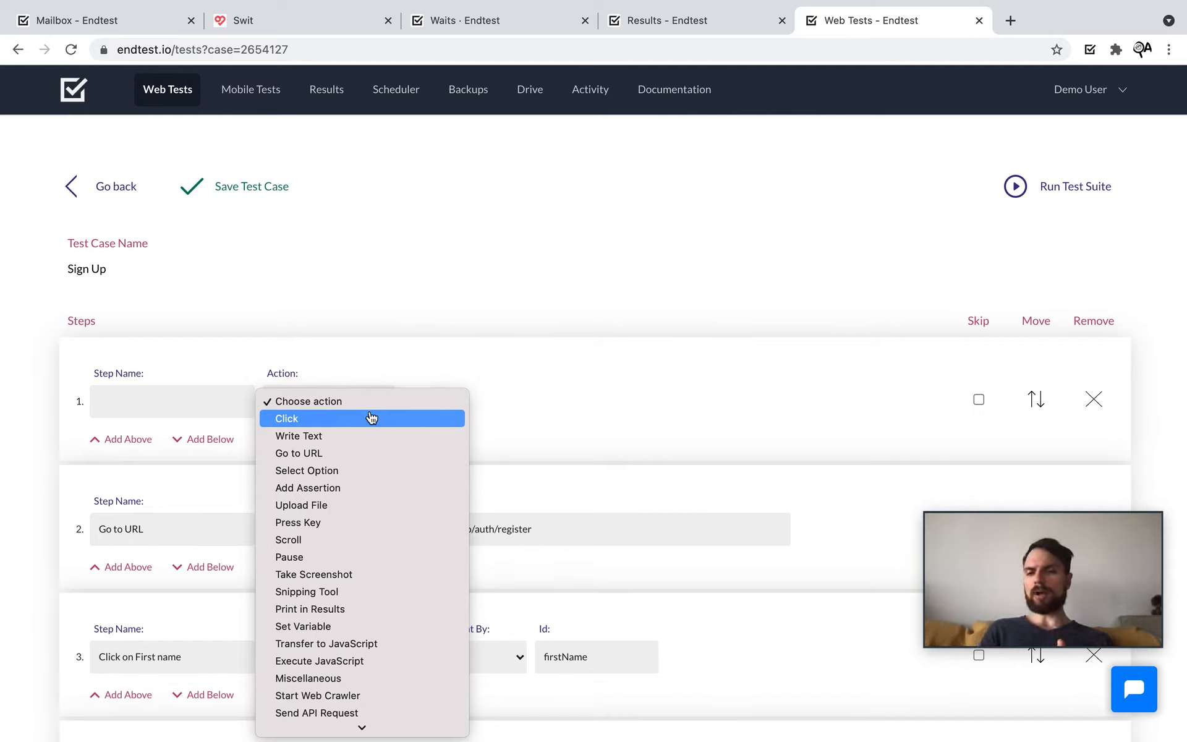
click(372, 418)
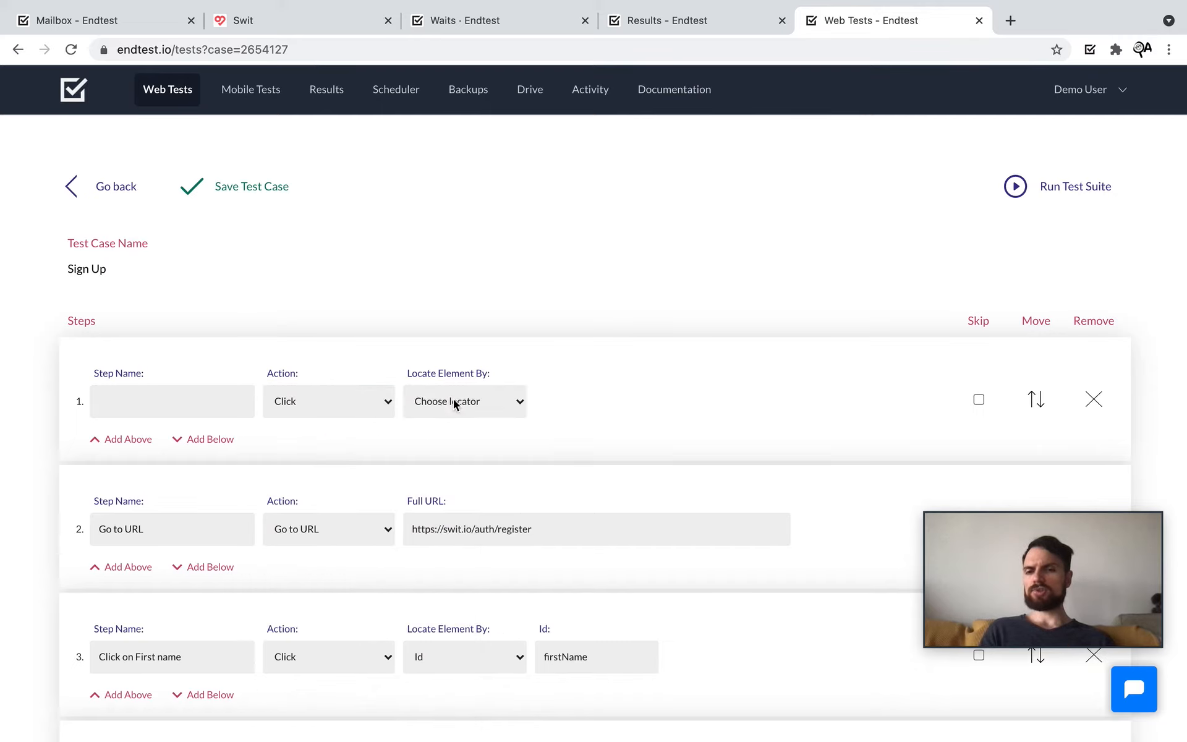
click(454, 400)
click(443, 426)
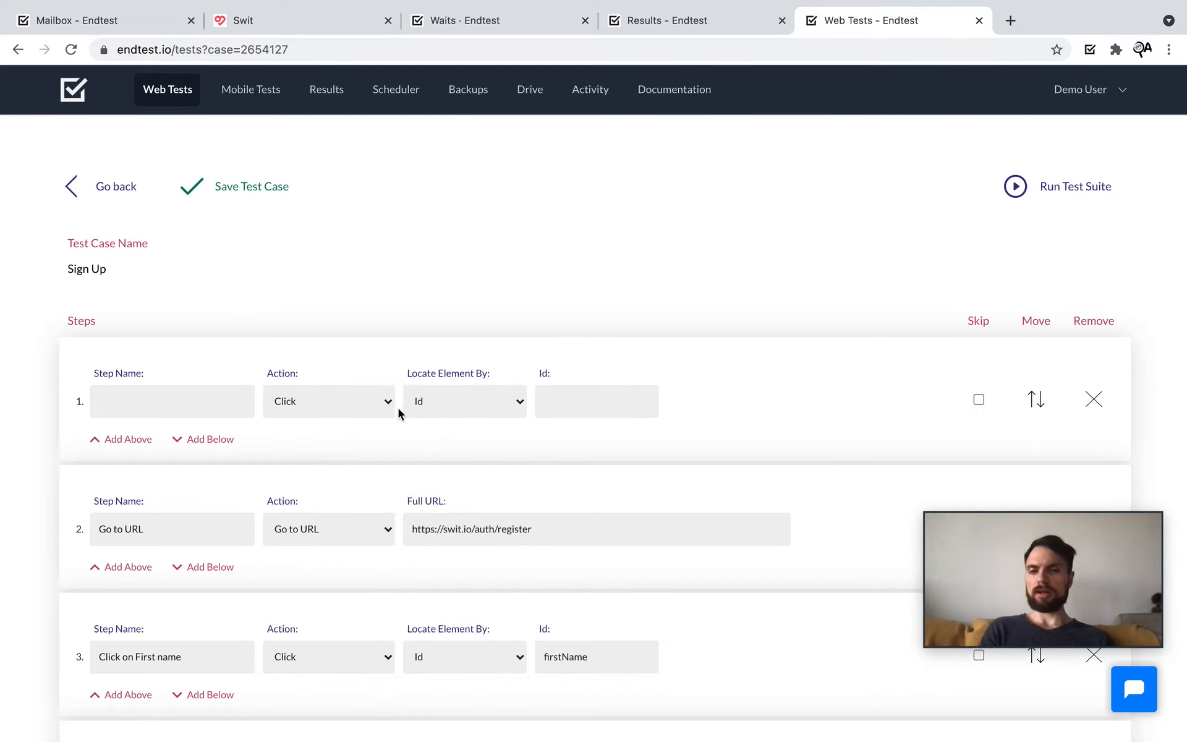
click(373, 406)
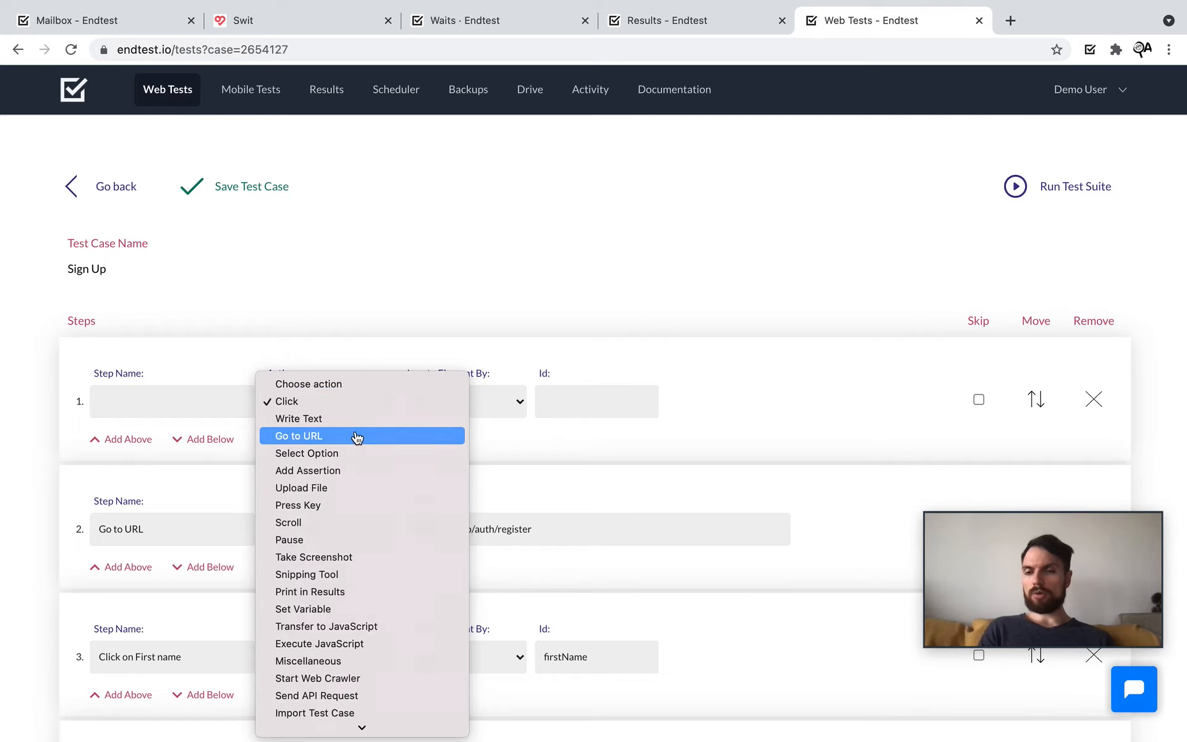
click(364, 436)
click(374, 403)
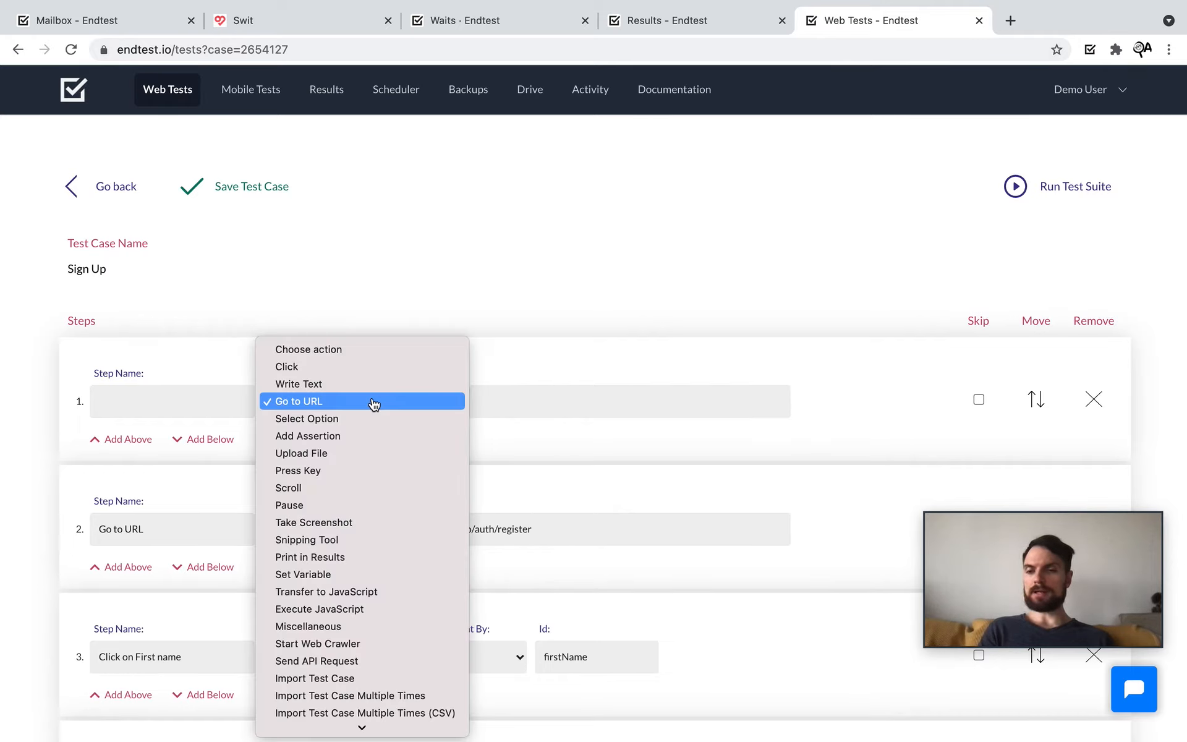
Step: Make the first step an Add Assertion, trying an element-matches-value check located by Id
click(364, 436)
click(466, 402)
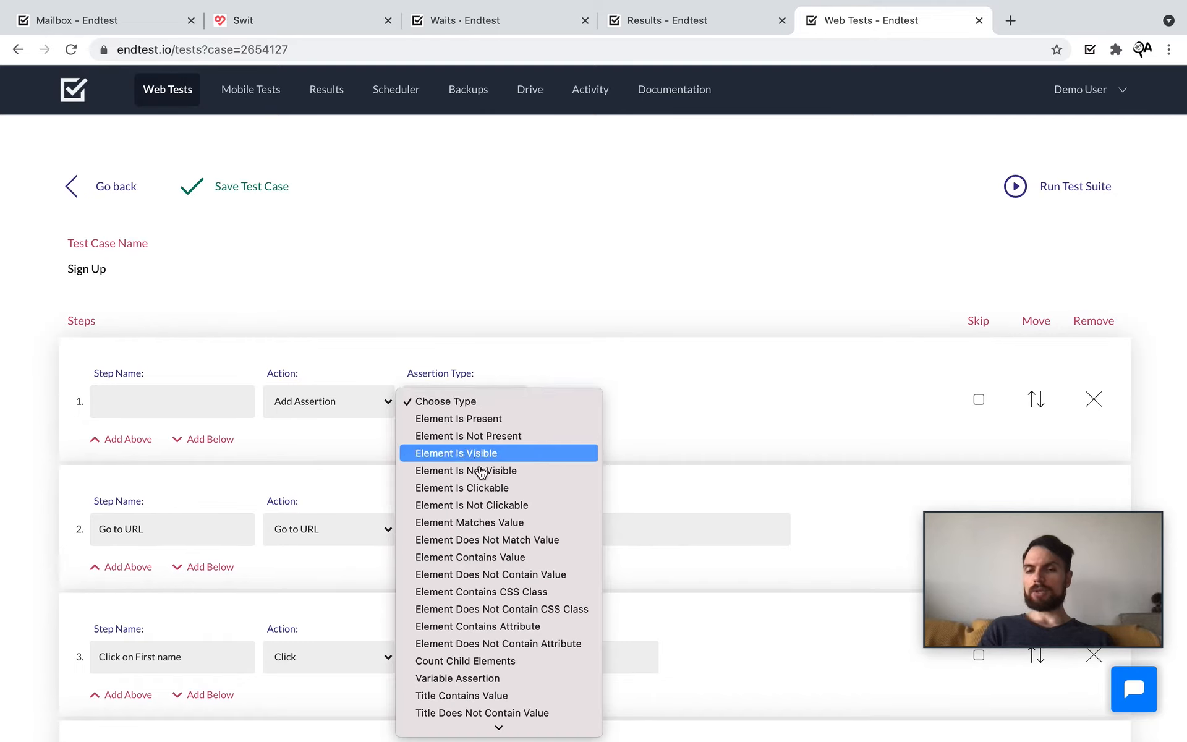
scroll(481, 471, down, 5)
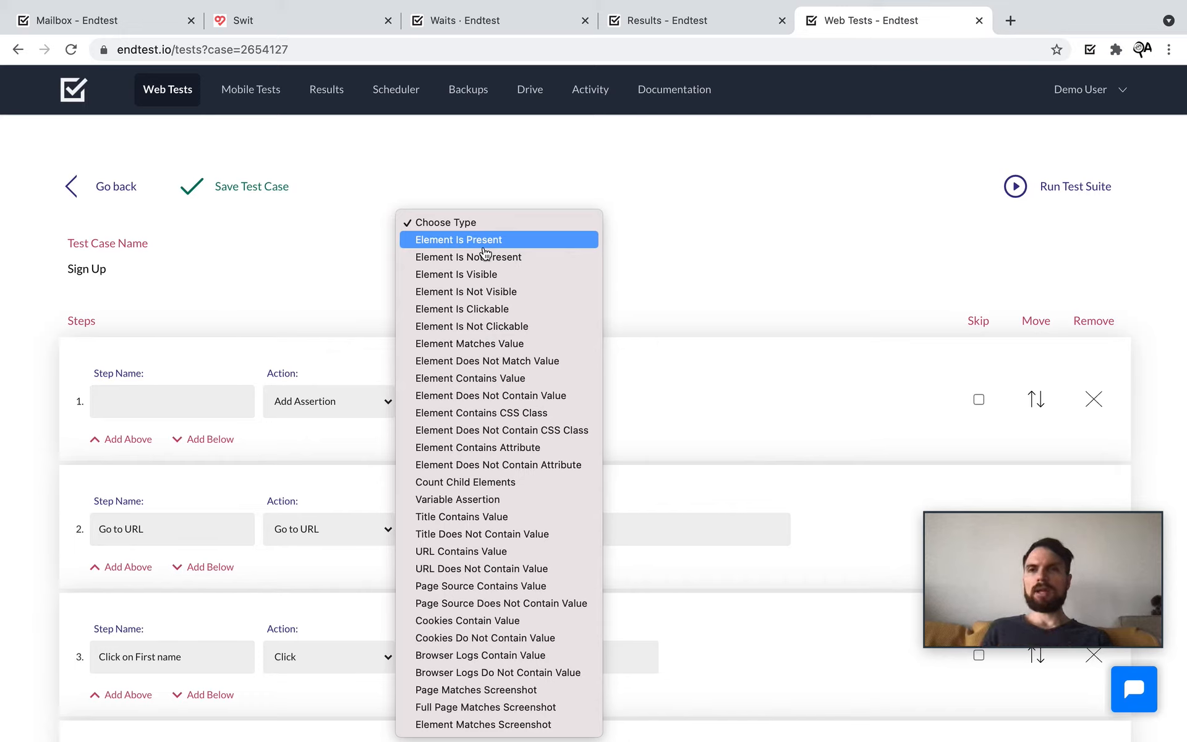
click(521, 244)
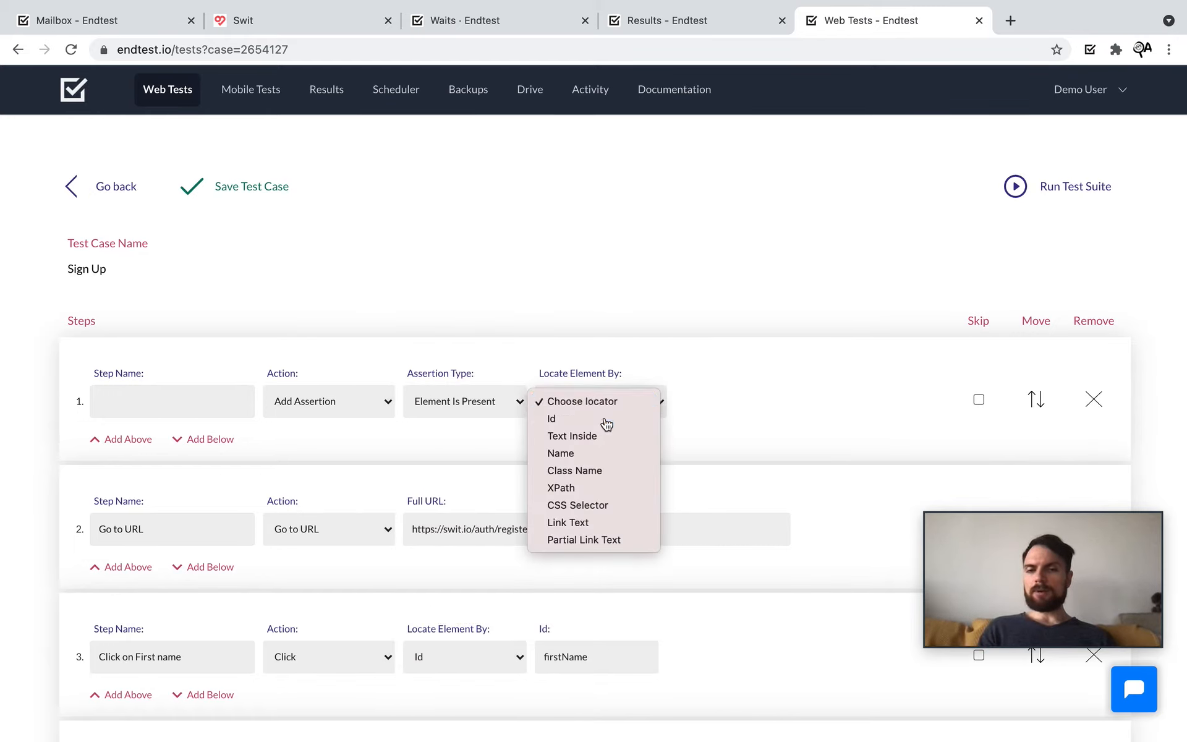
click(597, 418)
click(492, 413)
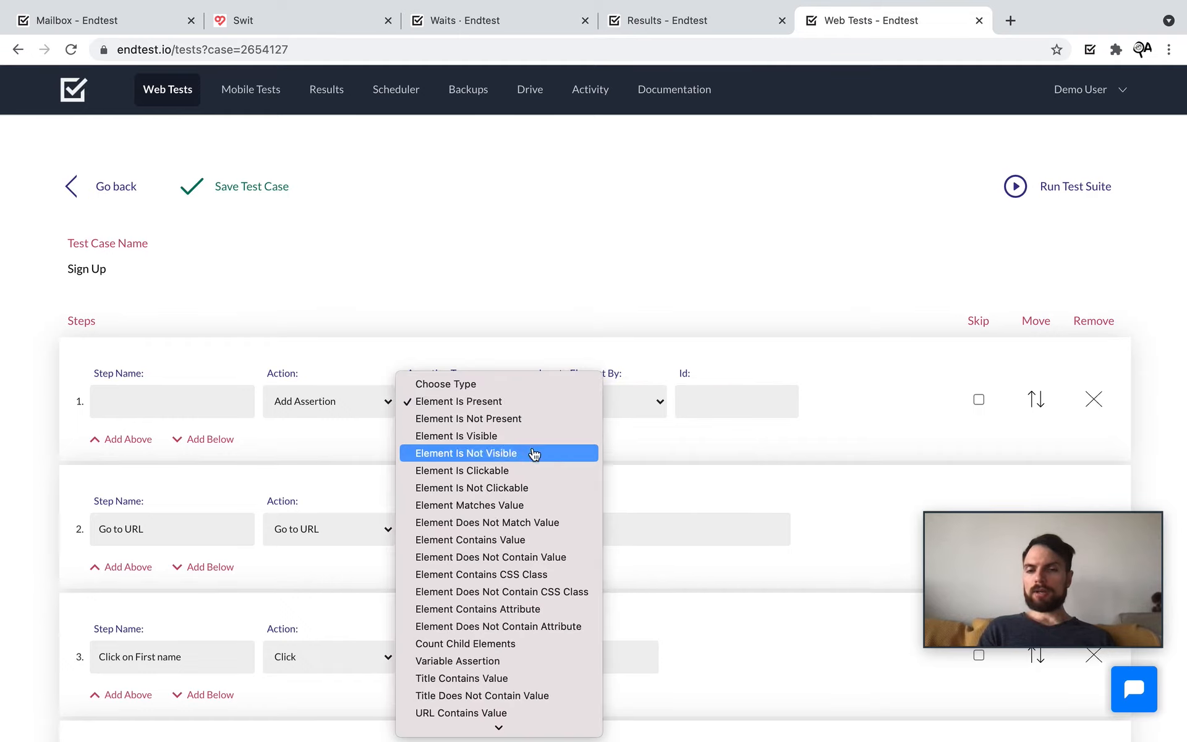
click(522, 505)
click(621, 402)
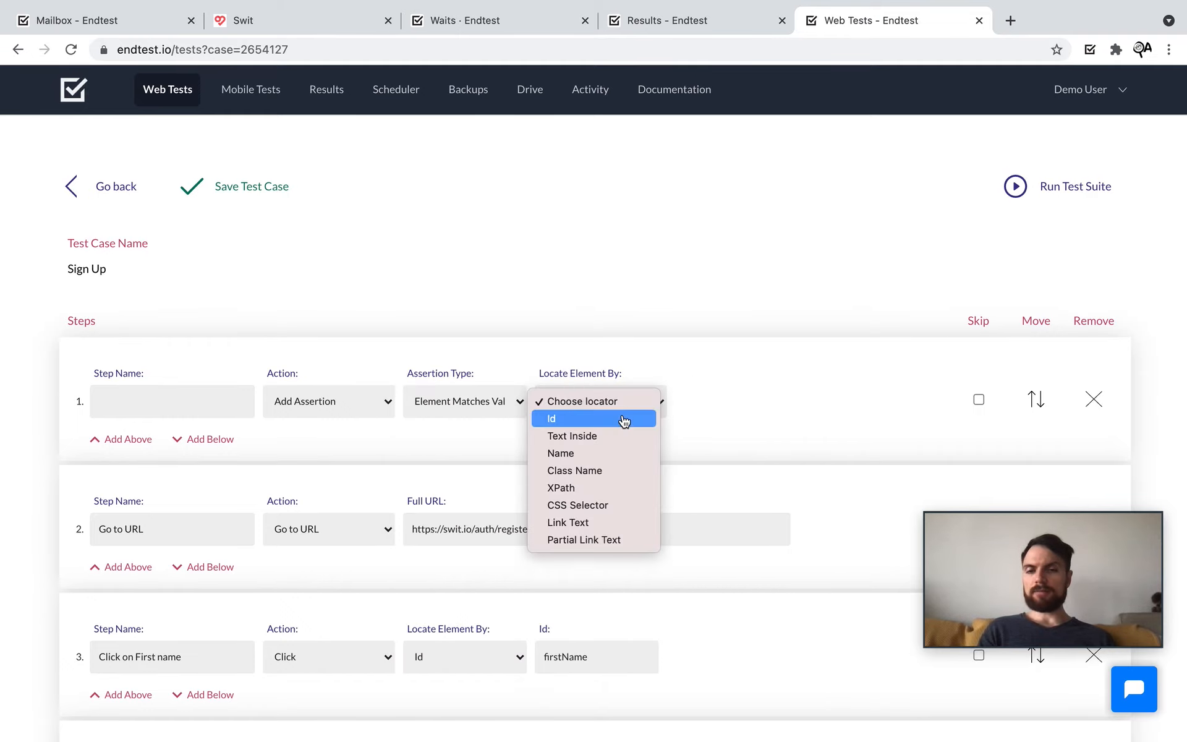
click(624, 420)
Step: Set the assertion type to Variable Assertion, leaving the specific comparison unchosen
click(451, 414)
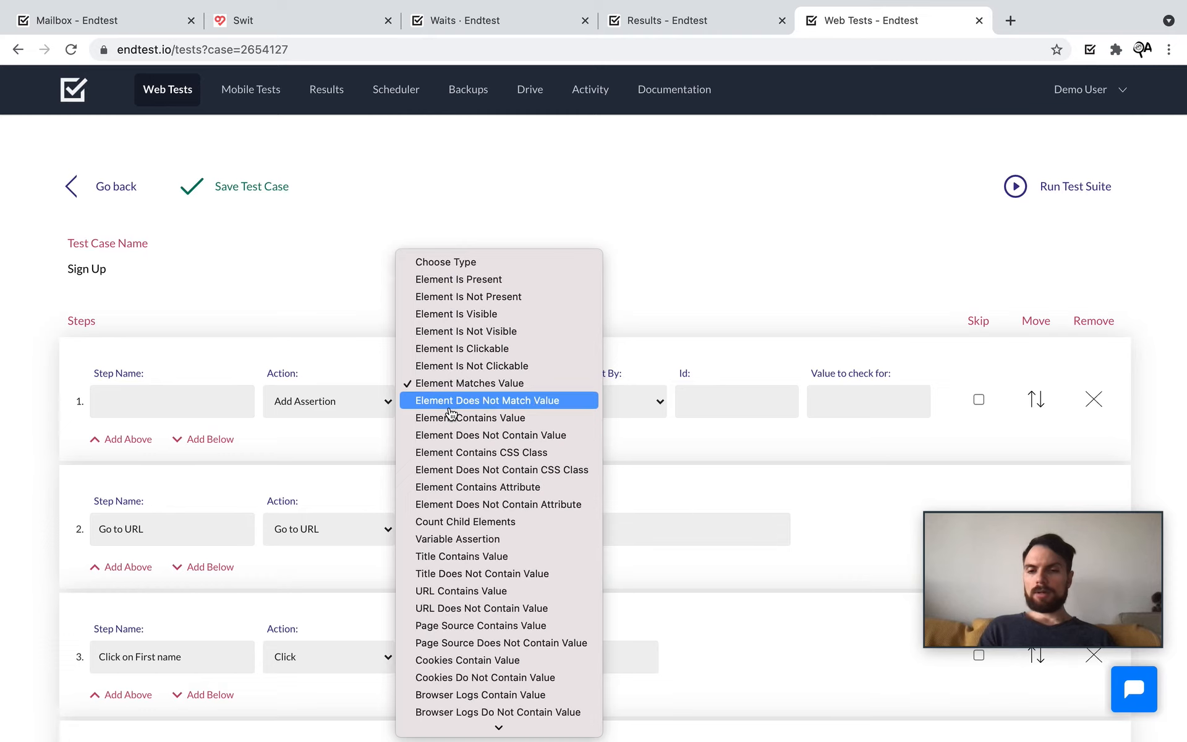
scroll(572, 465, down, 2)
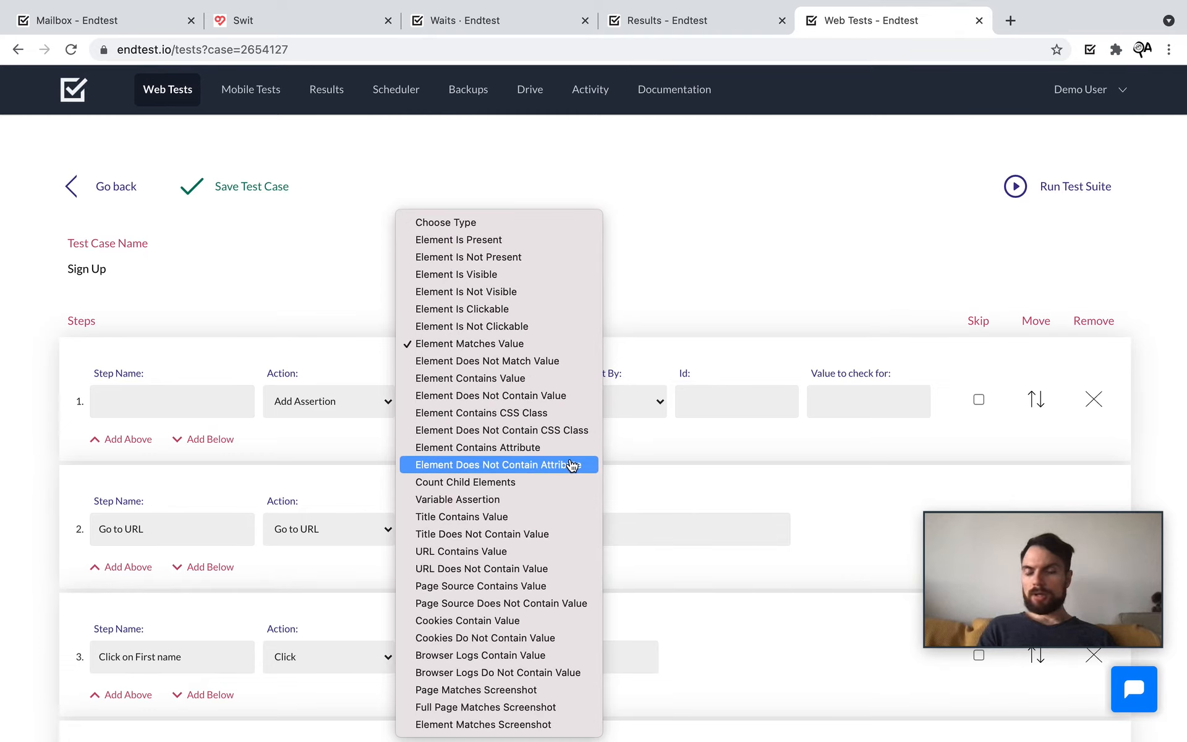
click(532, 499)
click(609, 401)
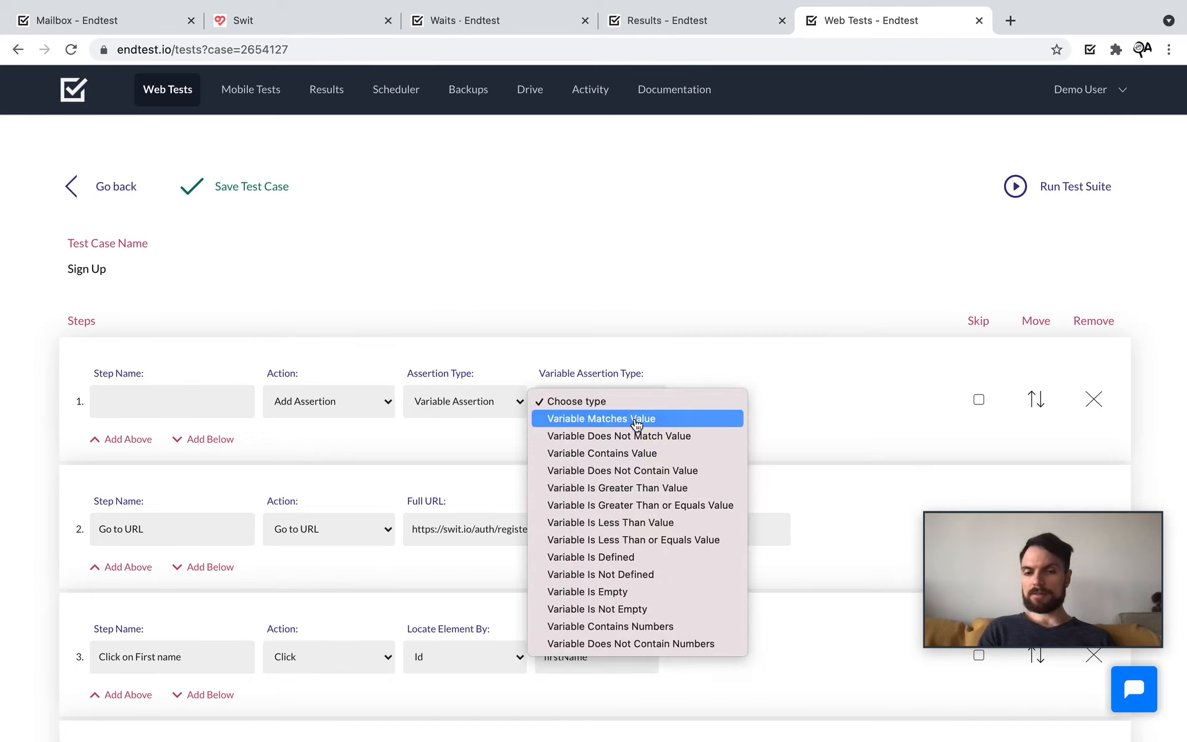
click(484, 416)
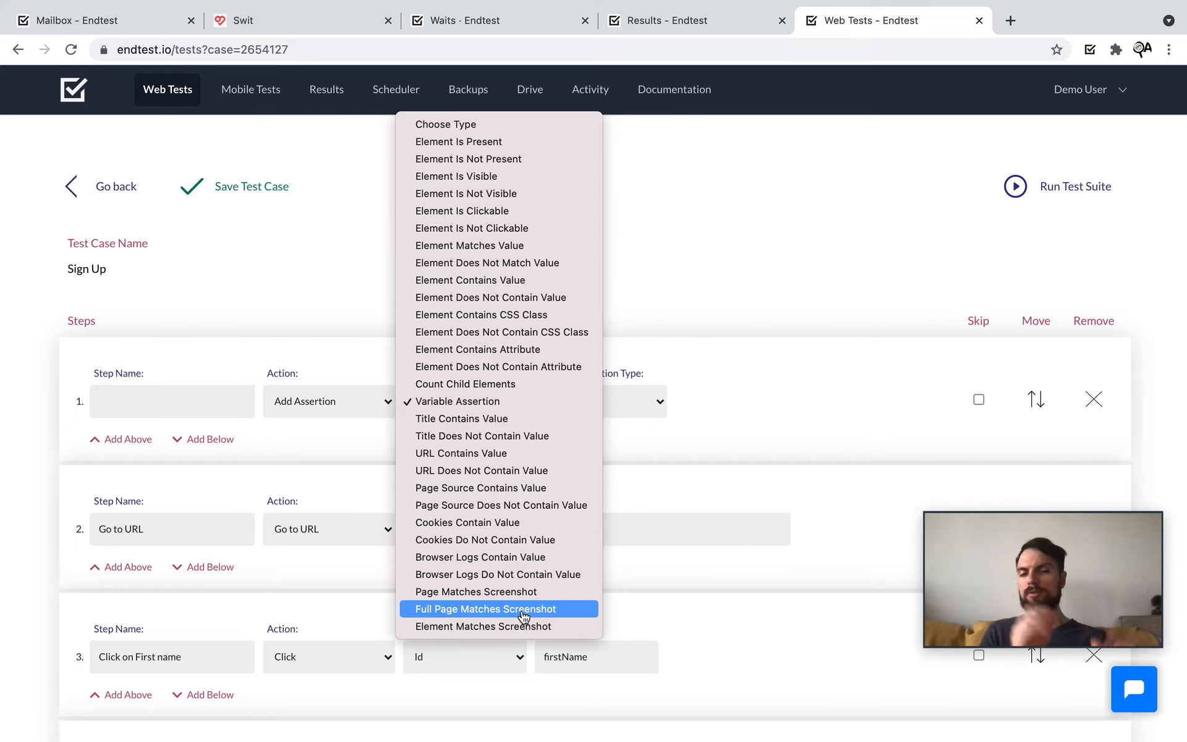
click(312, 405)
click(310, 405)
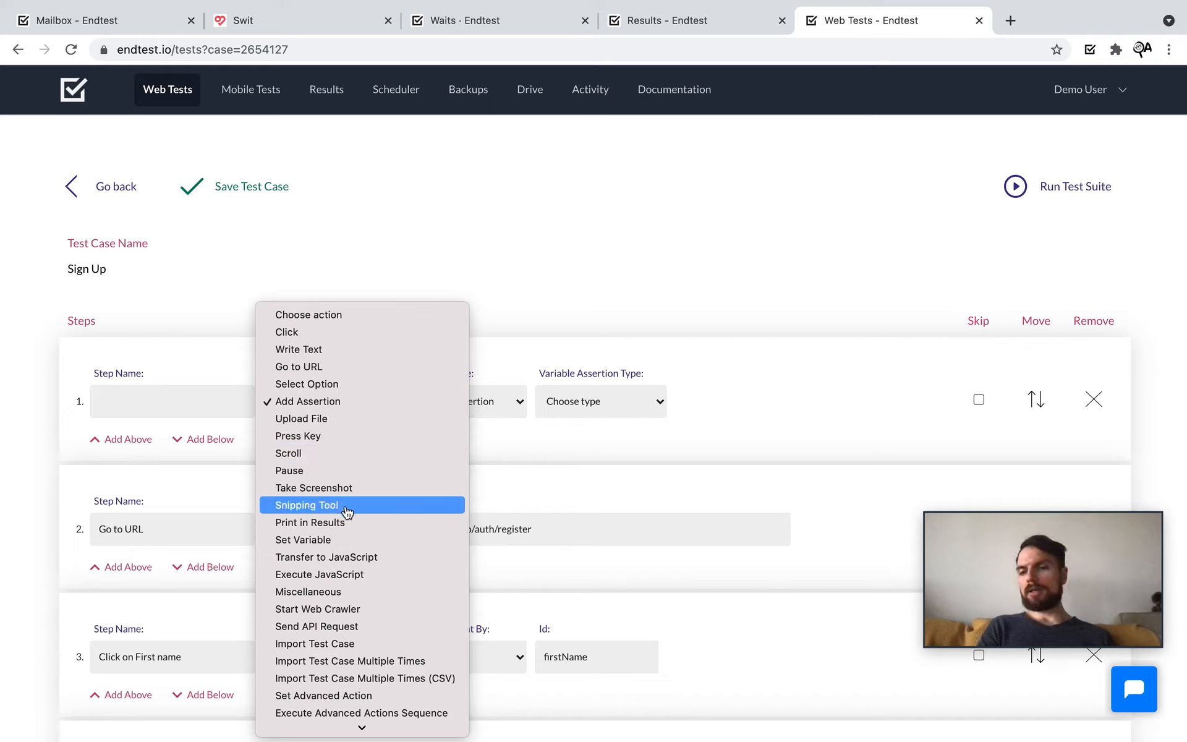
click(530, 477)
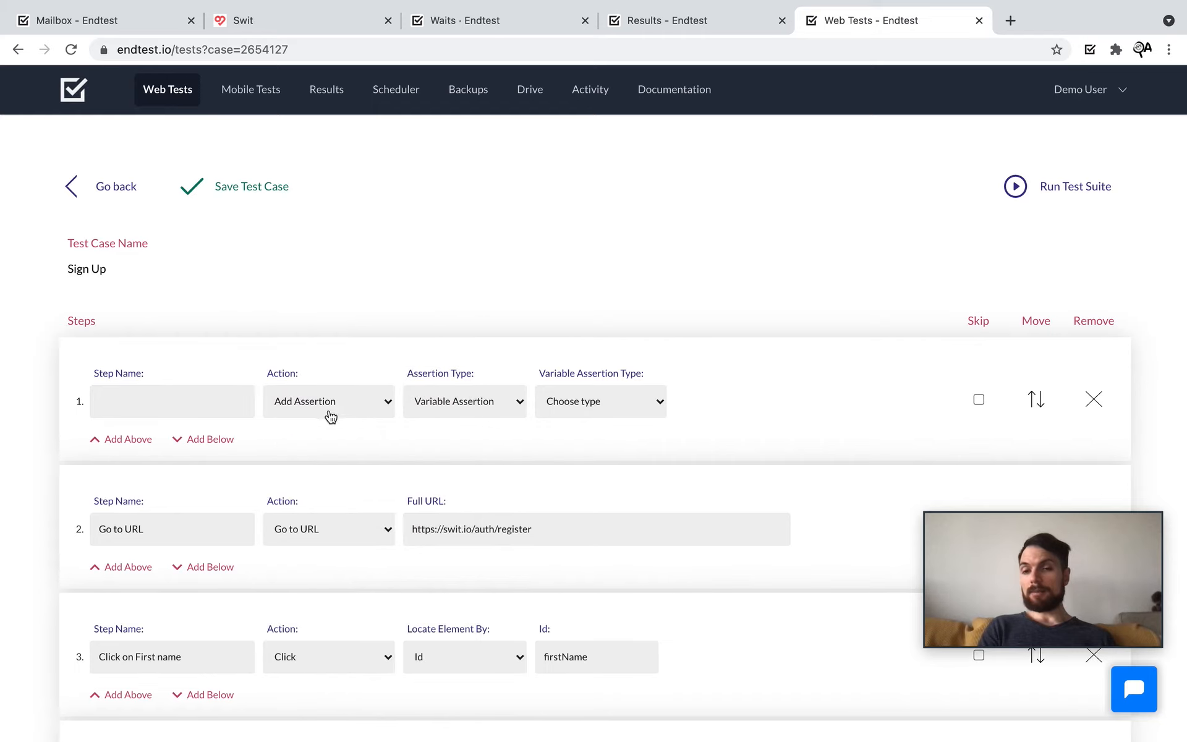
Step: Try a Miscellaneous action with Generate Full Page Screenshot as the first step's type
click(326, 413)
click(327, 592)
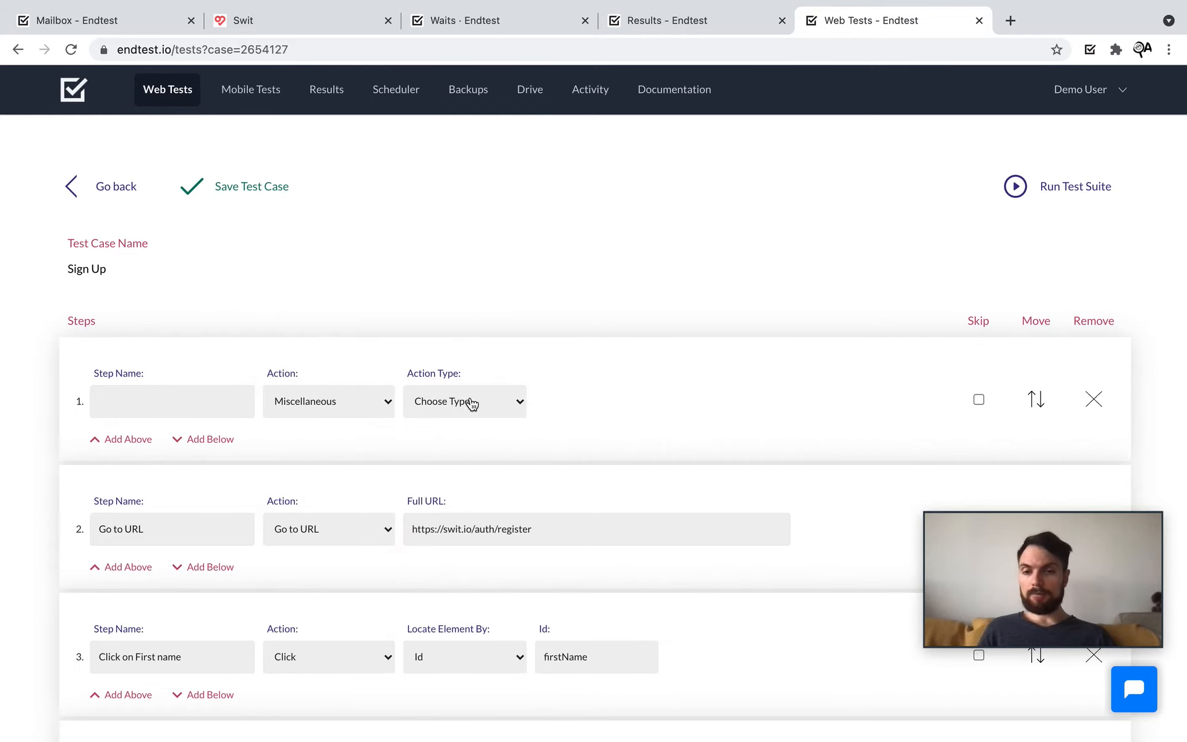
click(472, 404)
scroll(482, 710, down, 5)
click(482, 709)
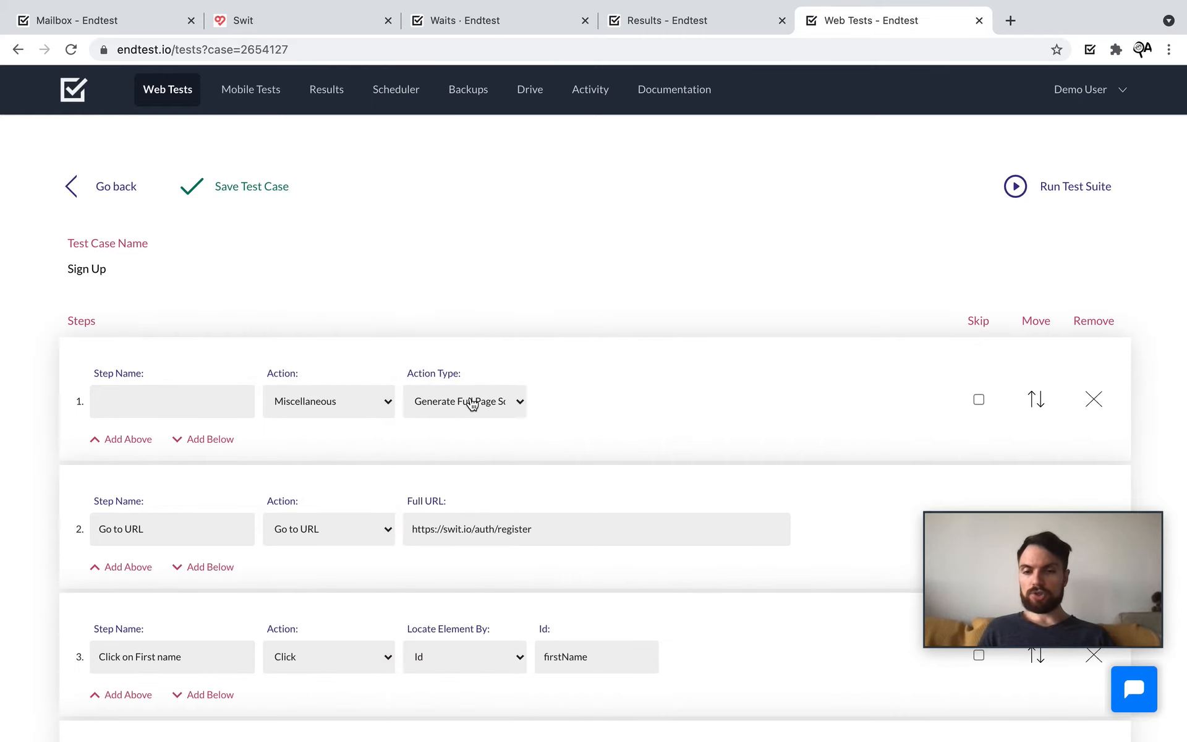
click(521, 402)
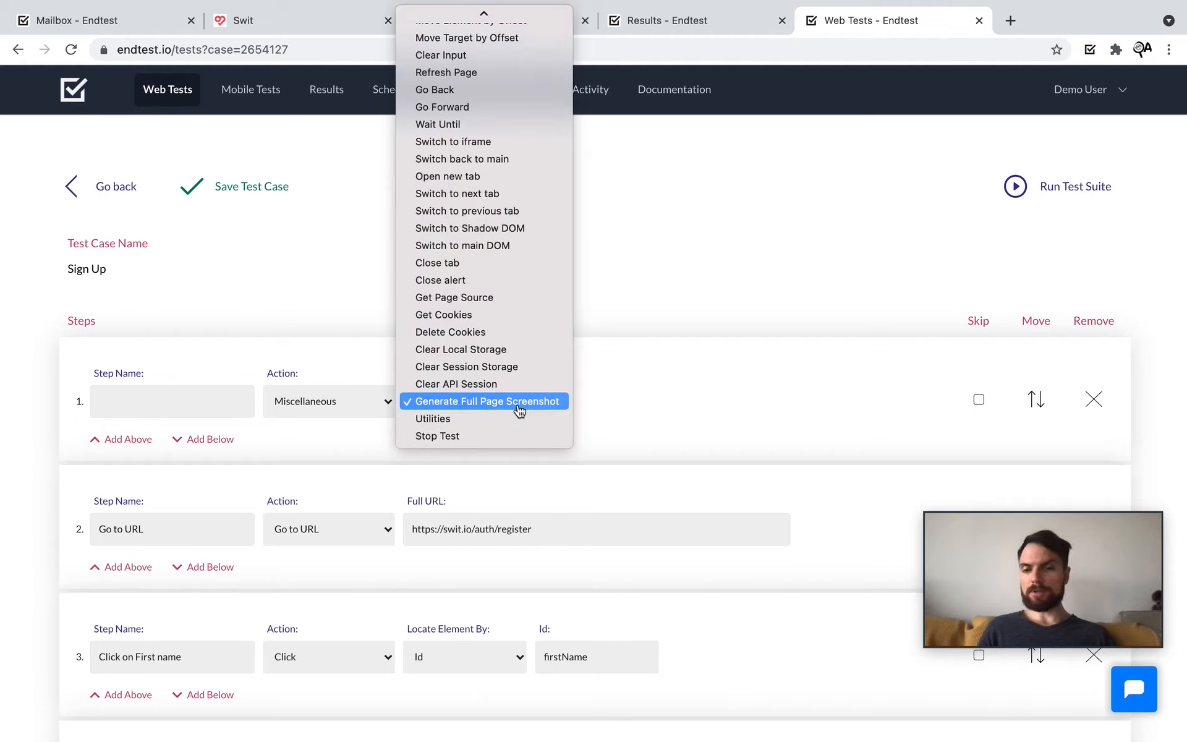
click(349, 412)
Step: Change the first step to a Set Variable action, leaving its variable type unchosen
click(350, 411)
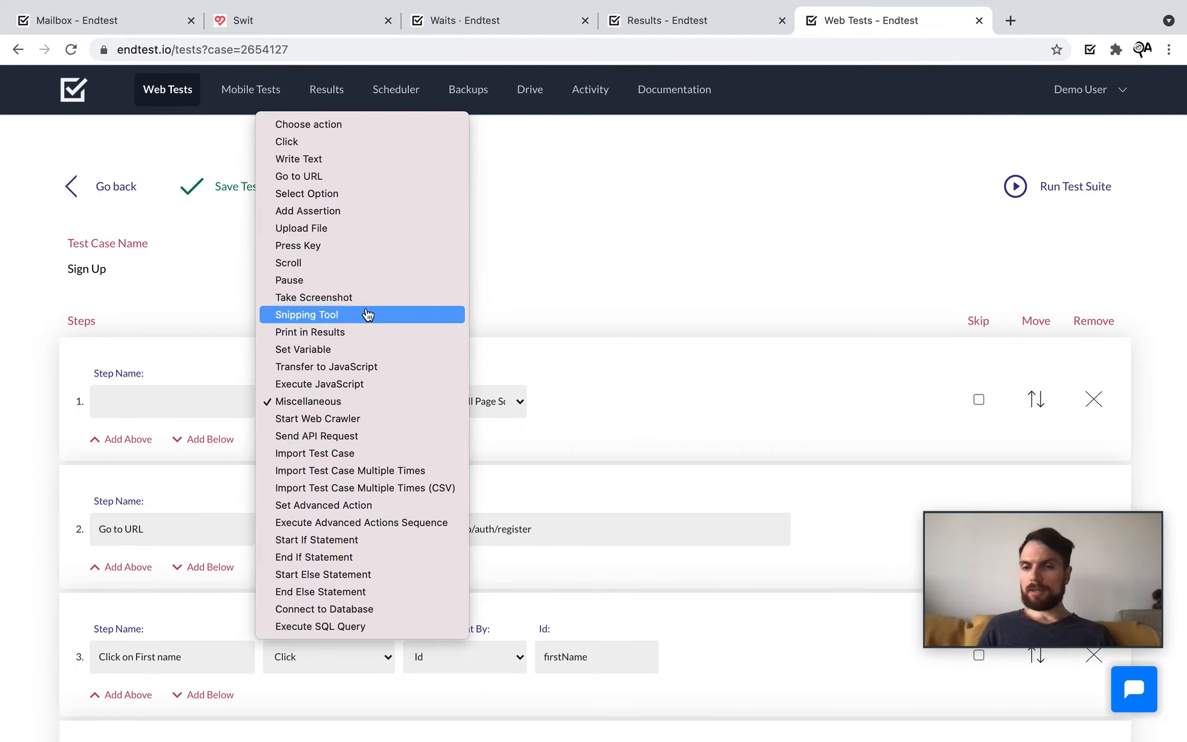
click(366, 350)
click(625, 413)
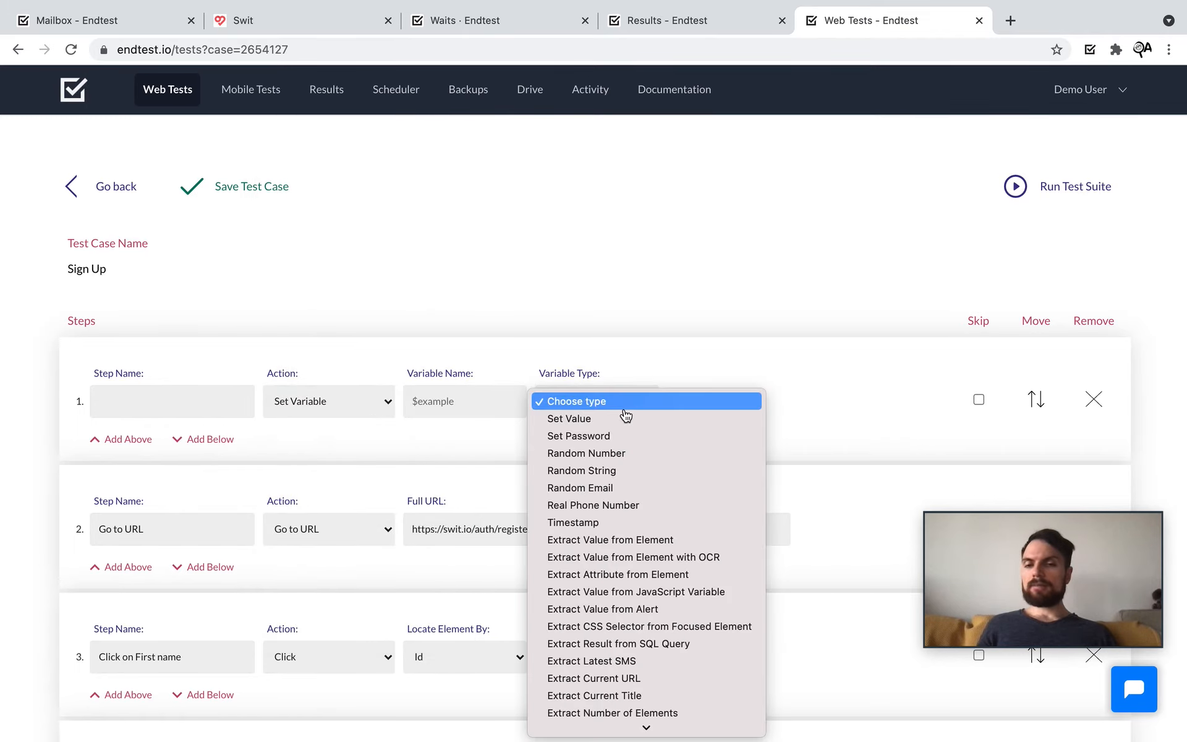
scroll(657, 504, down, 1)
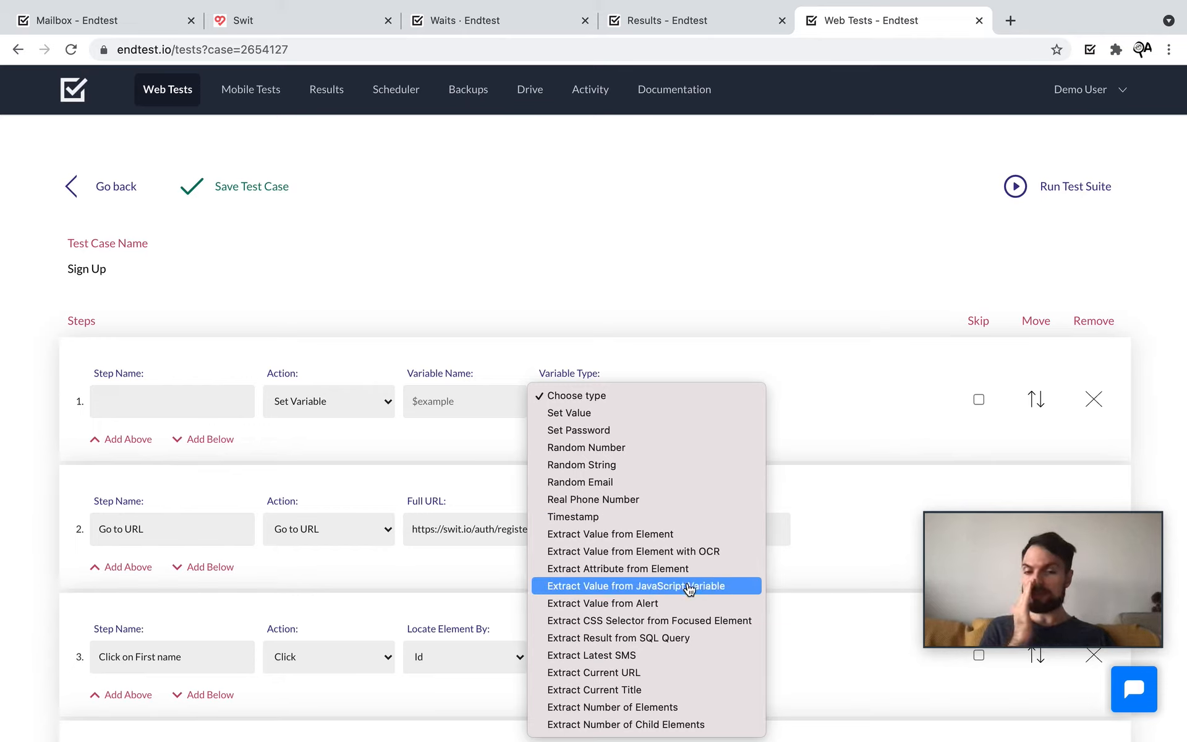
click(337, 382)
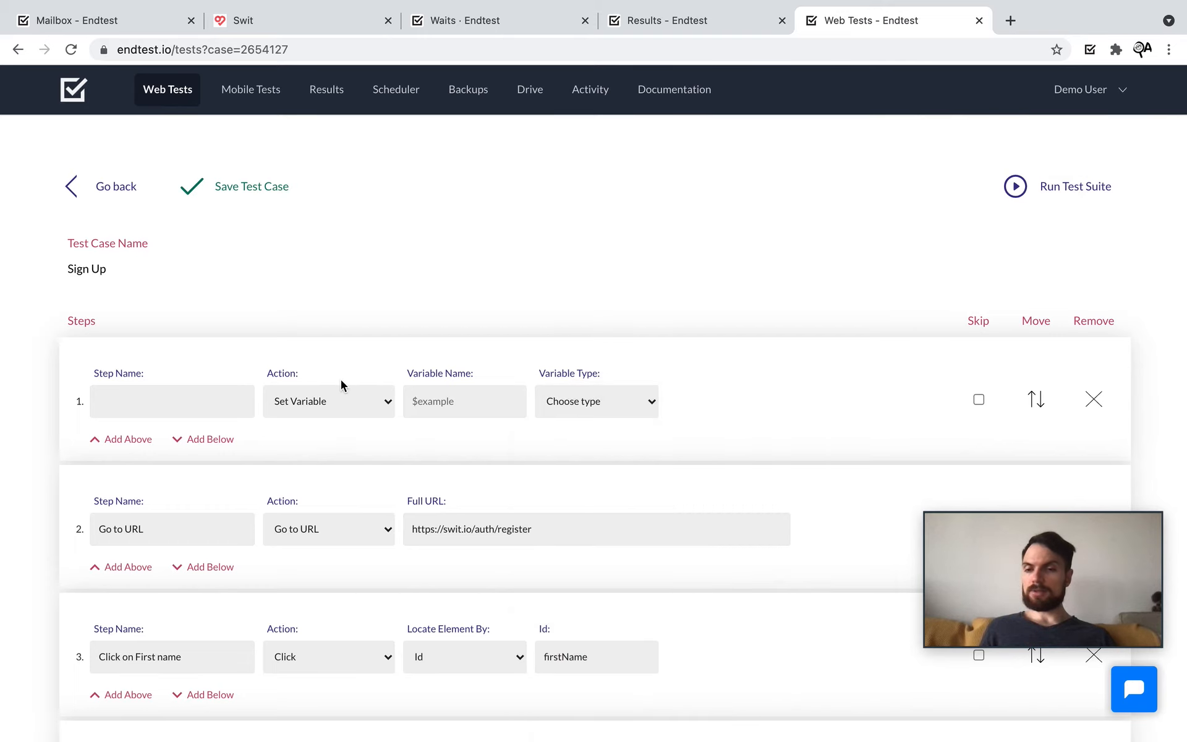
click(348, 396)
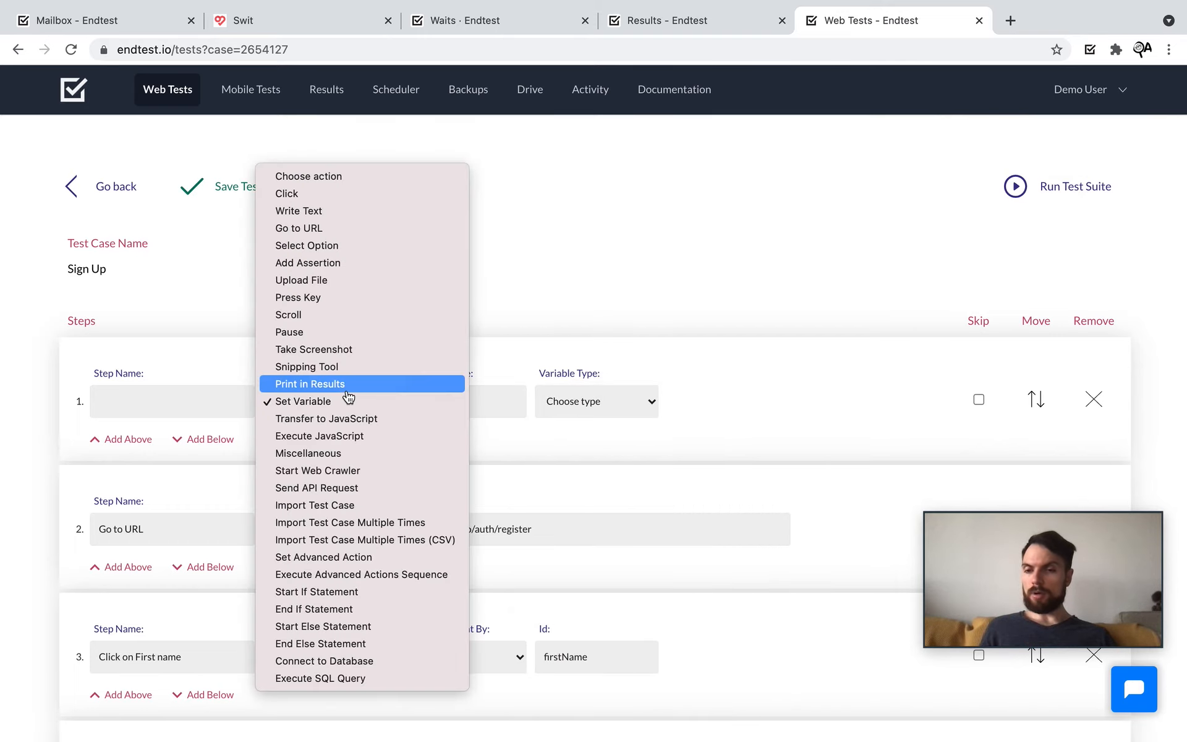
Step: Make the first step Execute JavaScript with the code document.querySelector("#abc").remove();
click(377, 440)
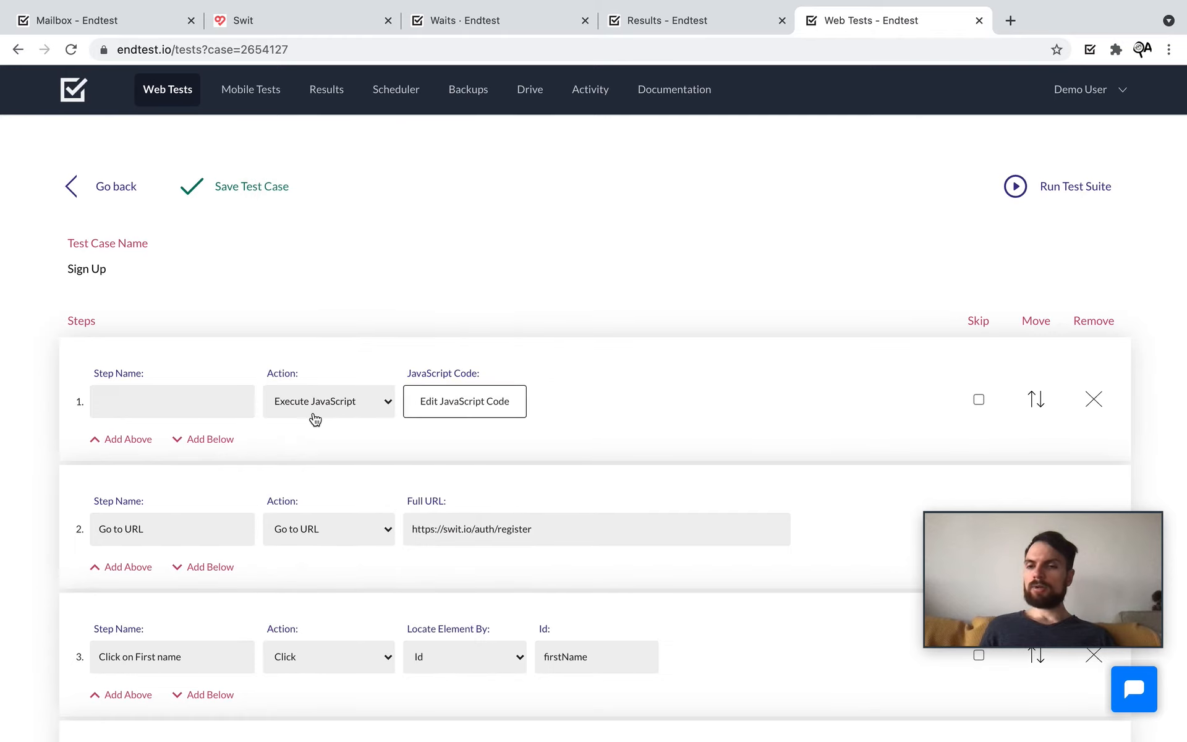
click(447, 412)
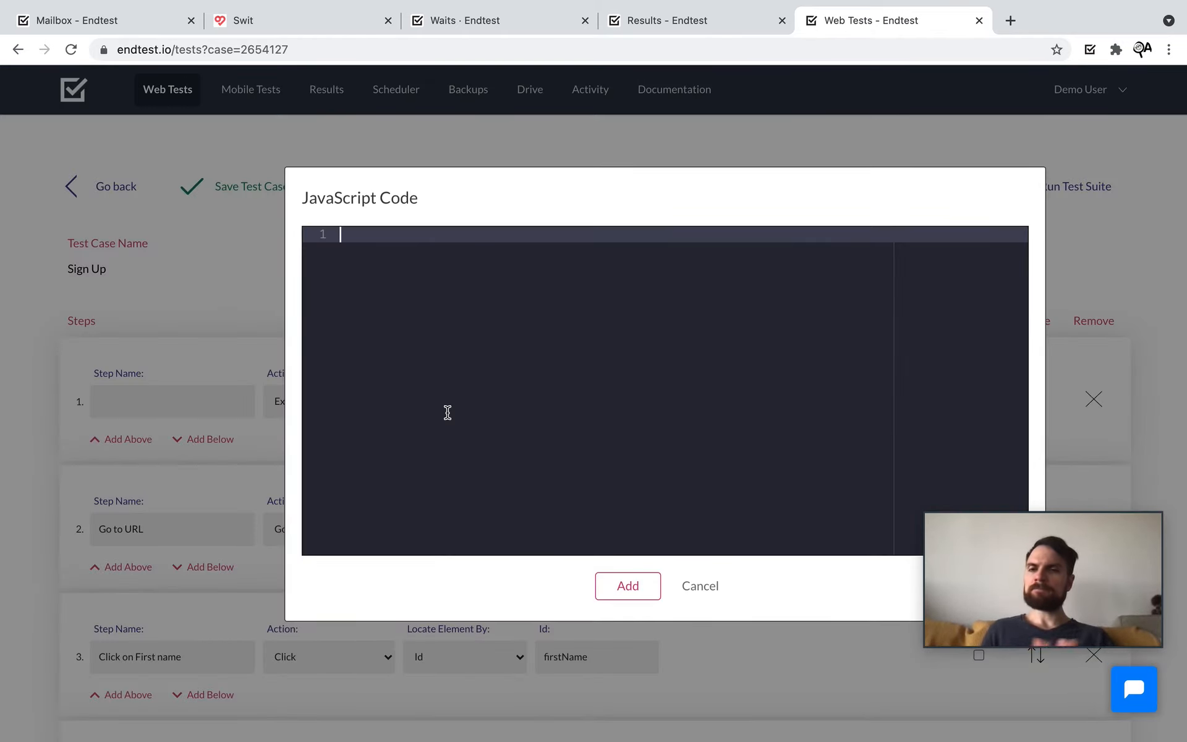
text(document)
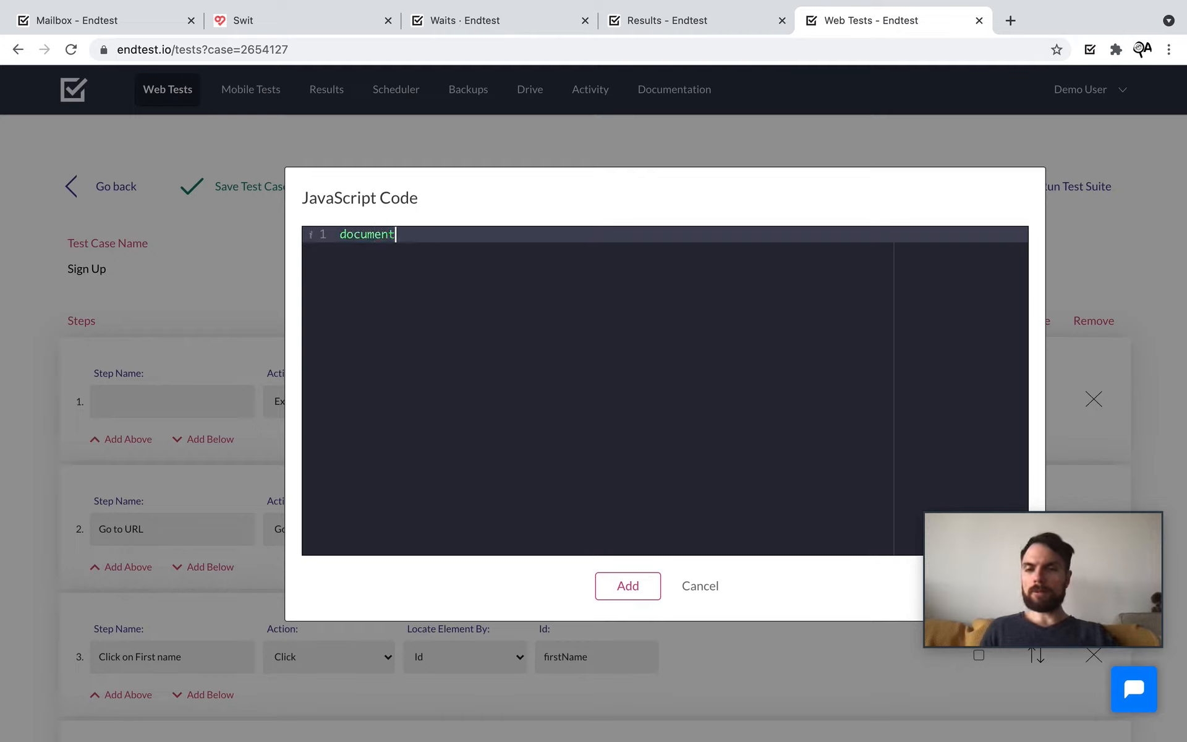
text(.querySelector(")
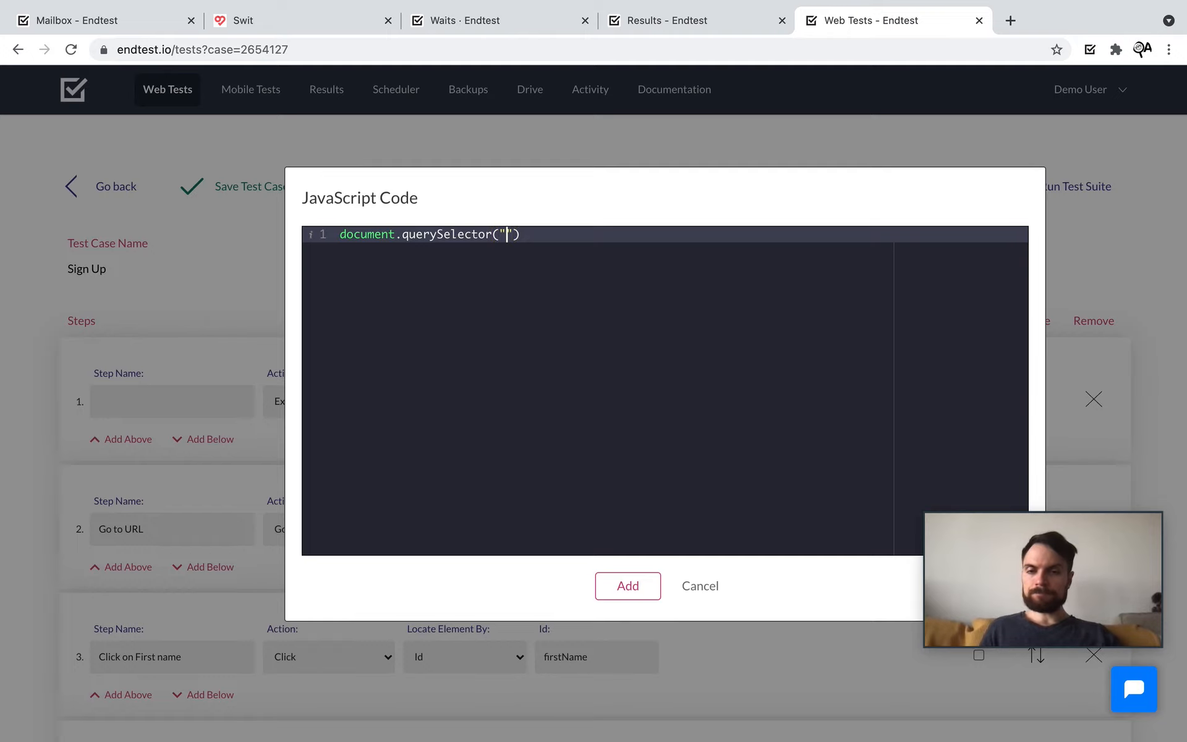
text(#abc").rem)
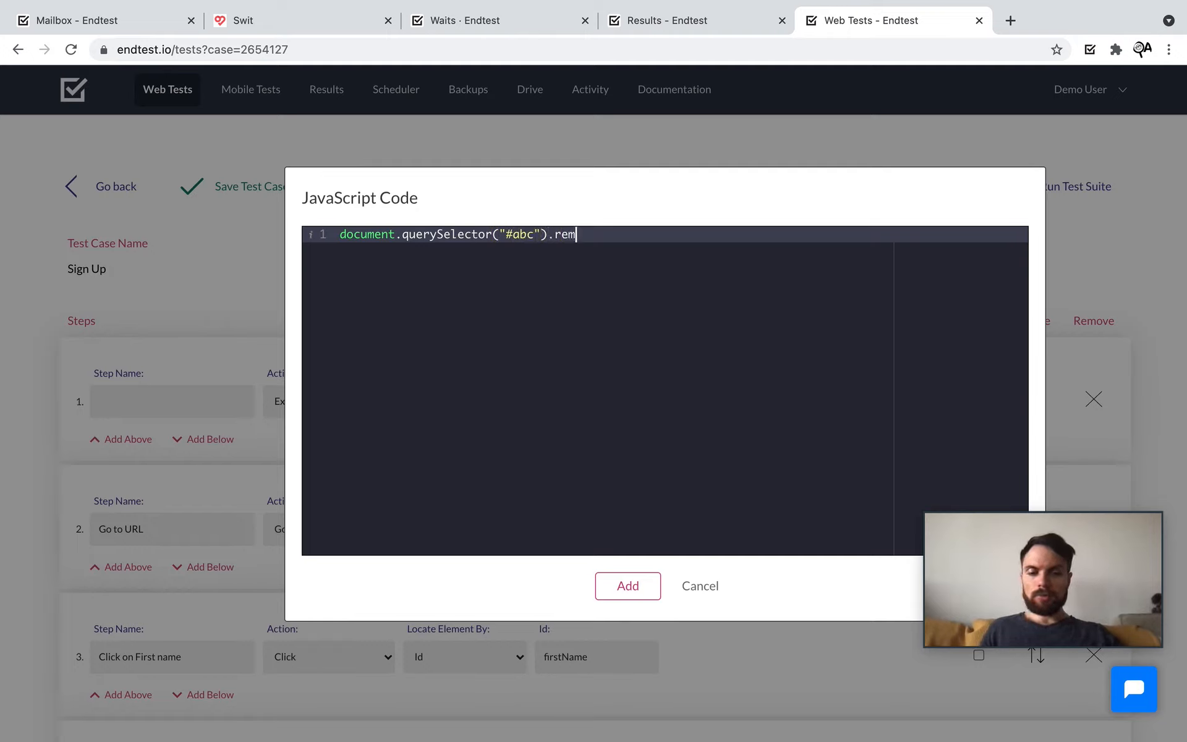
text(ove();)
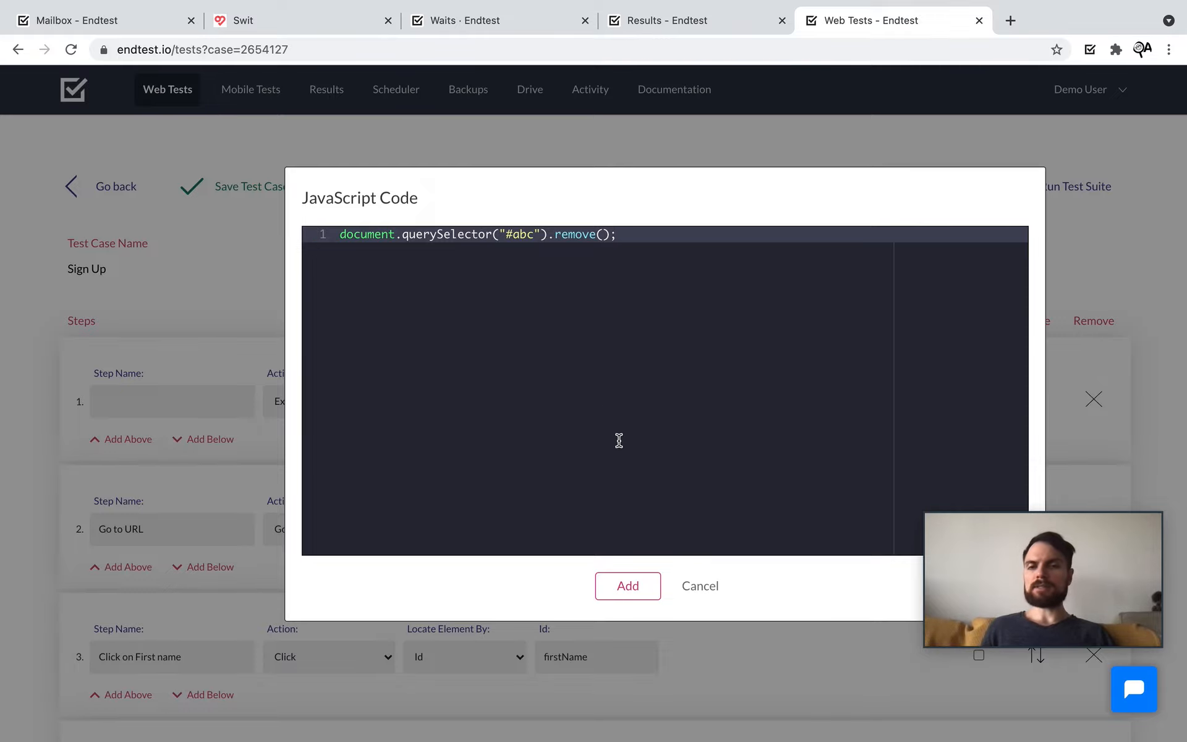
click(700, 587)
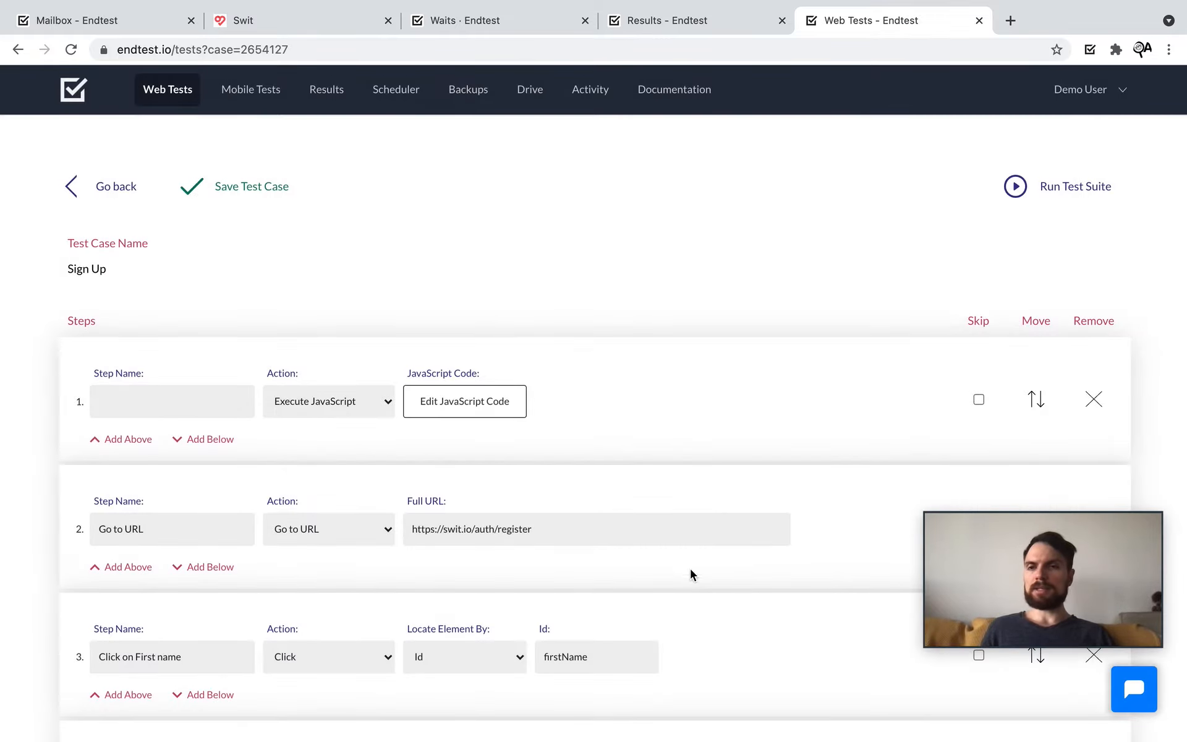
Step: Open and clear the Swit sign-up page's developer console, then return to the Sign Up test
click(302, 19)
right_click(344, 267)
click(361, 525)
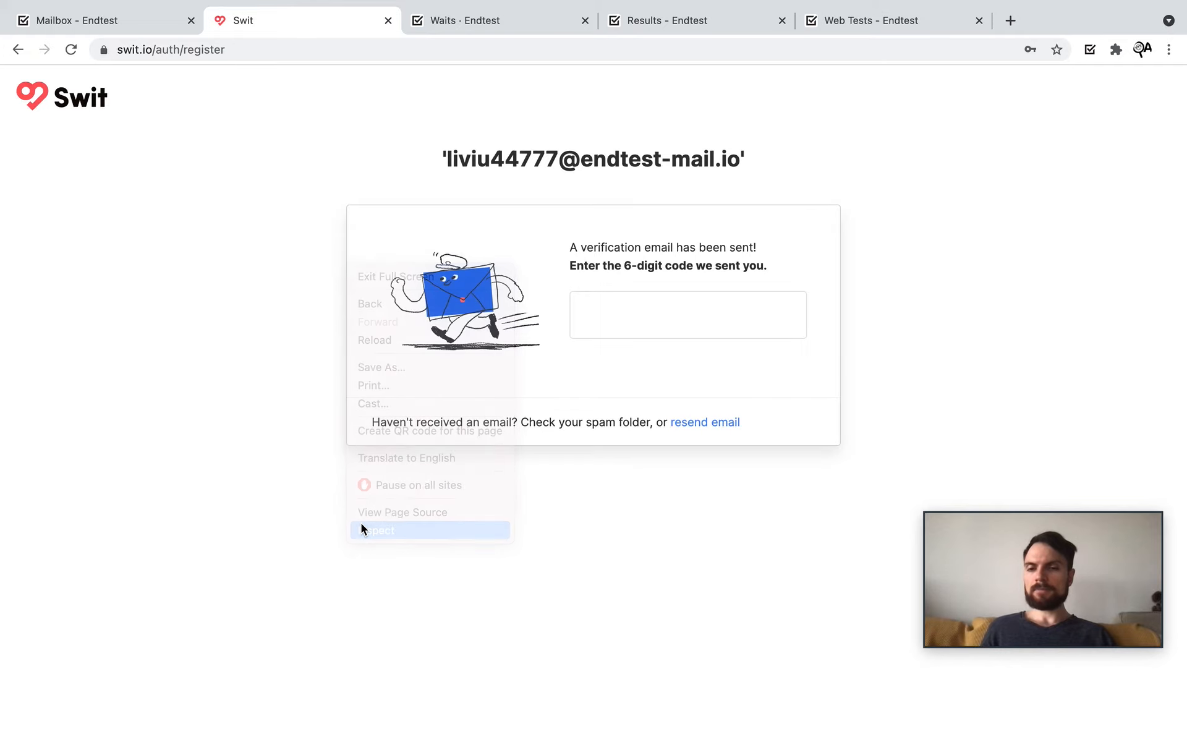
click(145, 427)
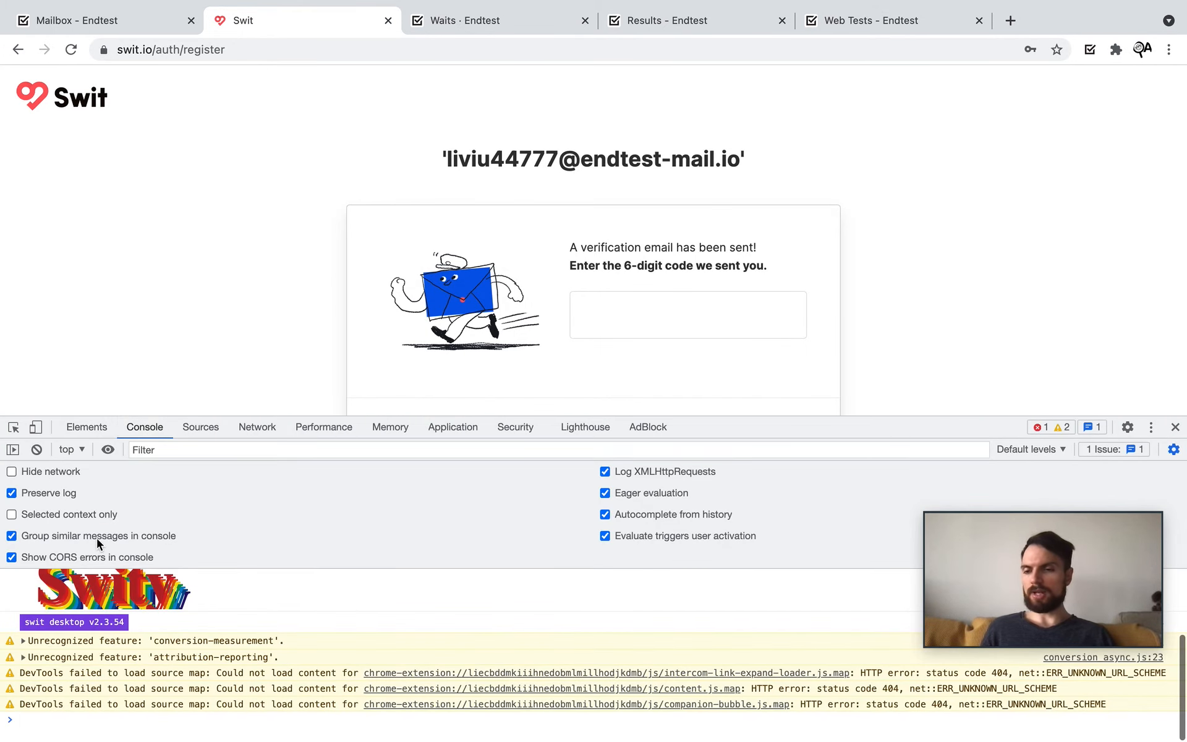
click(37, 449)
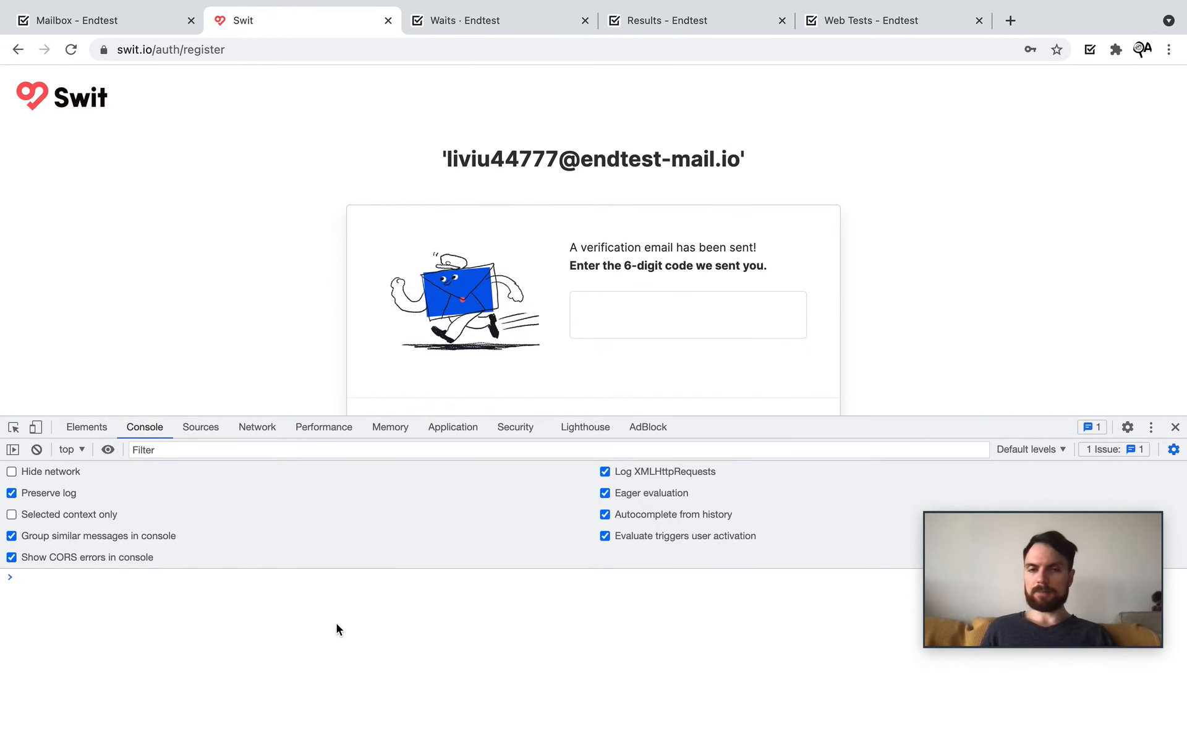
click(835, 17)
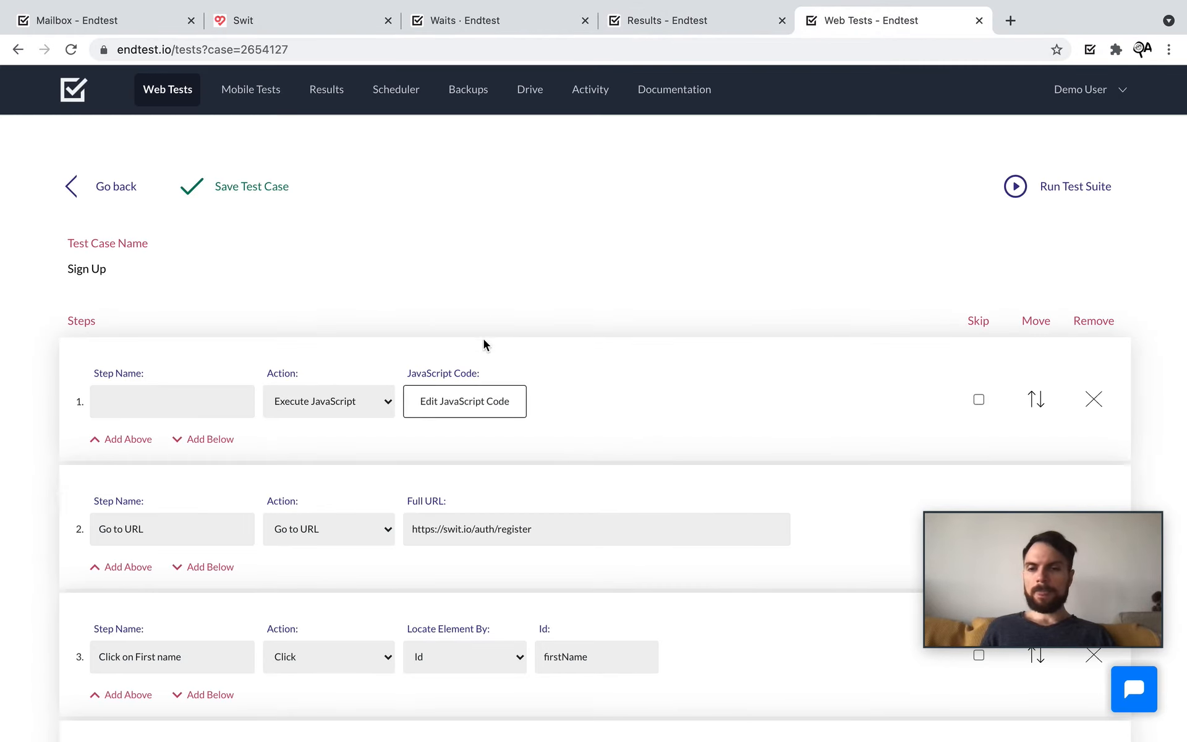
Step: Change step 1's action to Miscellaneous with the Utilities action type
click(371, 403)
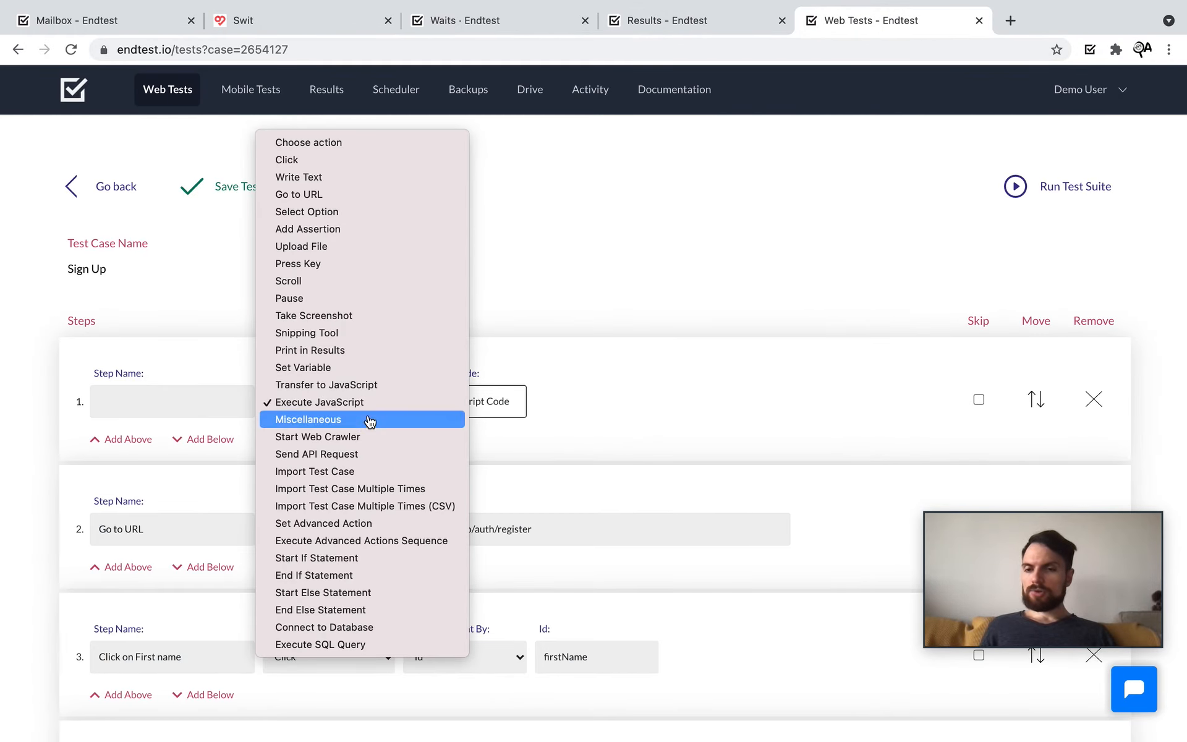
click(369, 419)
click(499, 408)
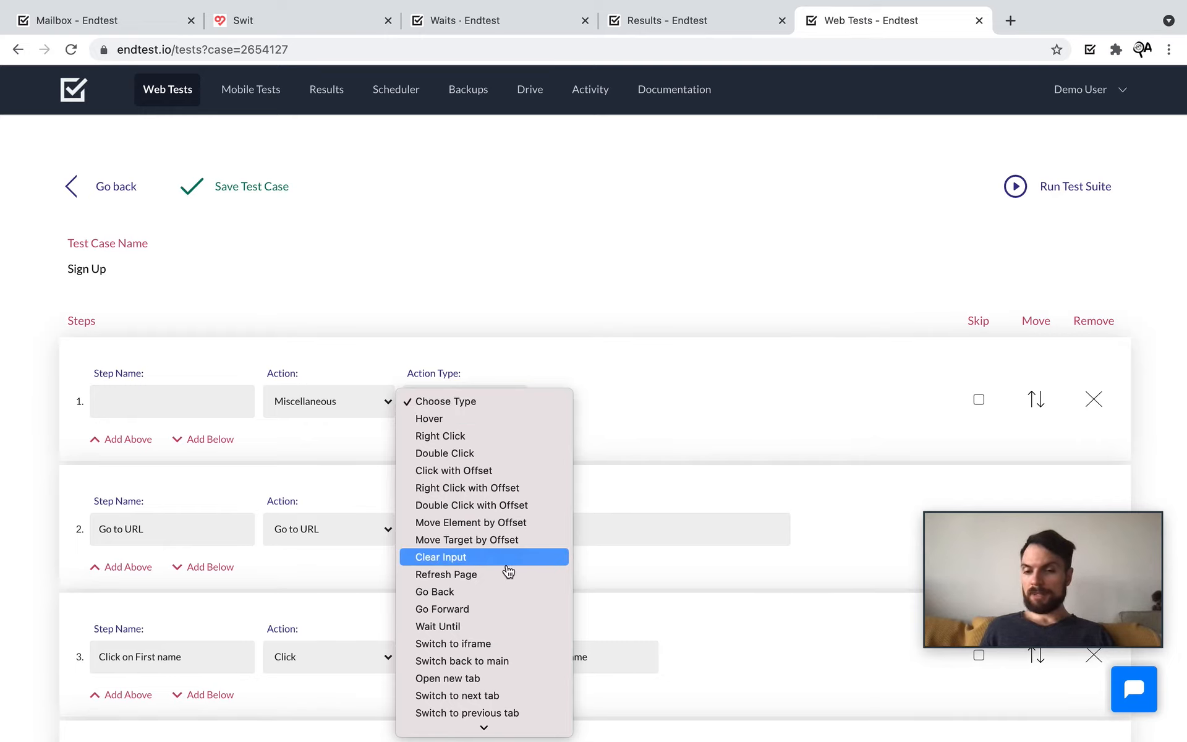
scroll(508, 572, down, 3)
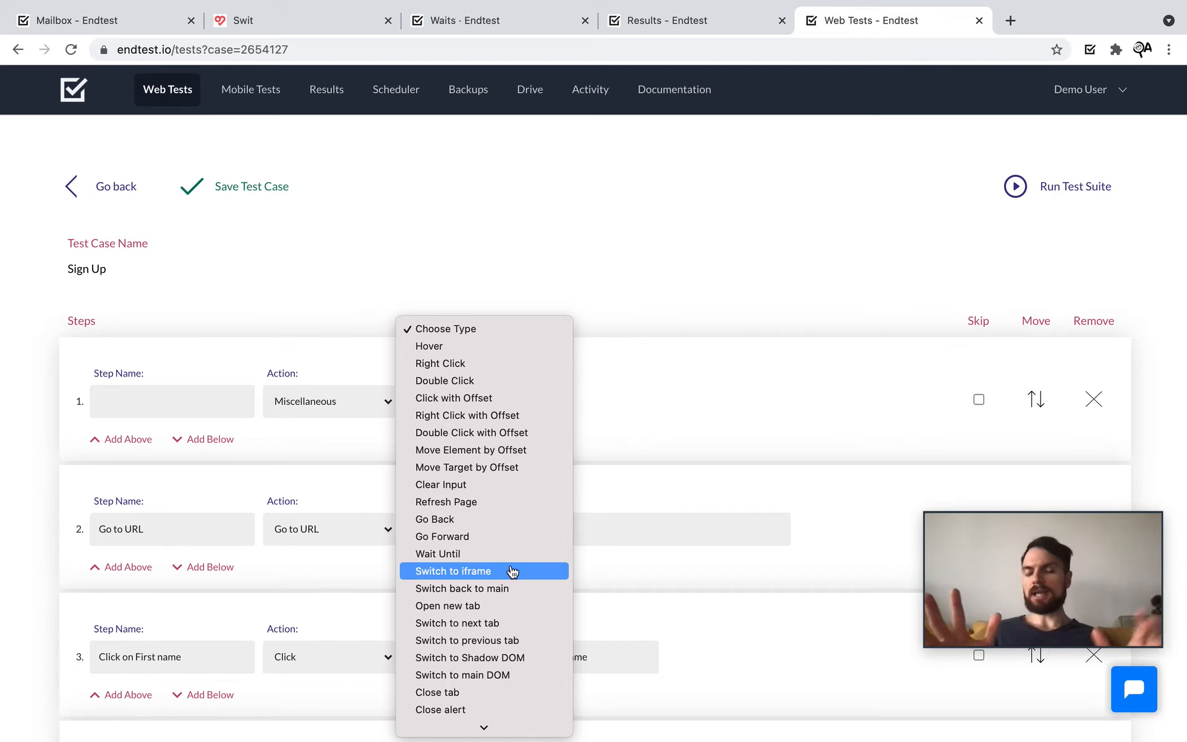
scroll(512, 572, down, 2)
scroll(513, 572, down, 2)
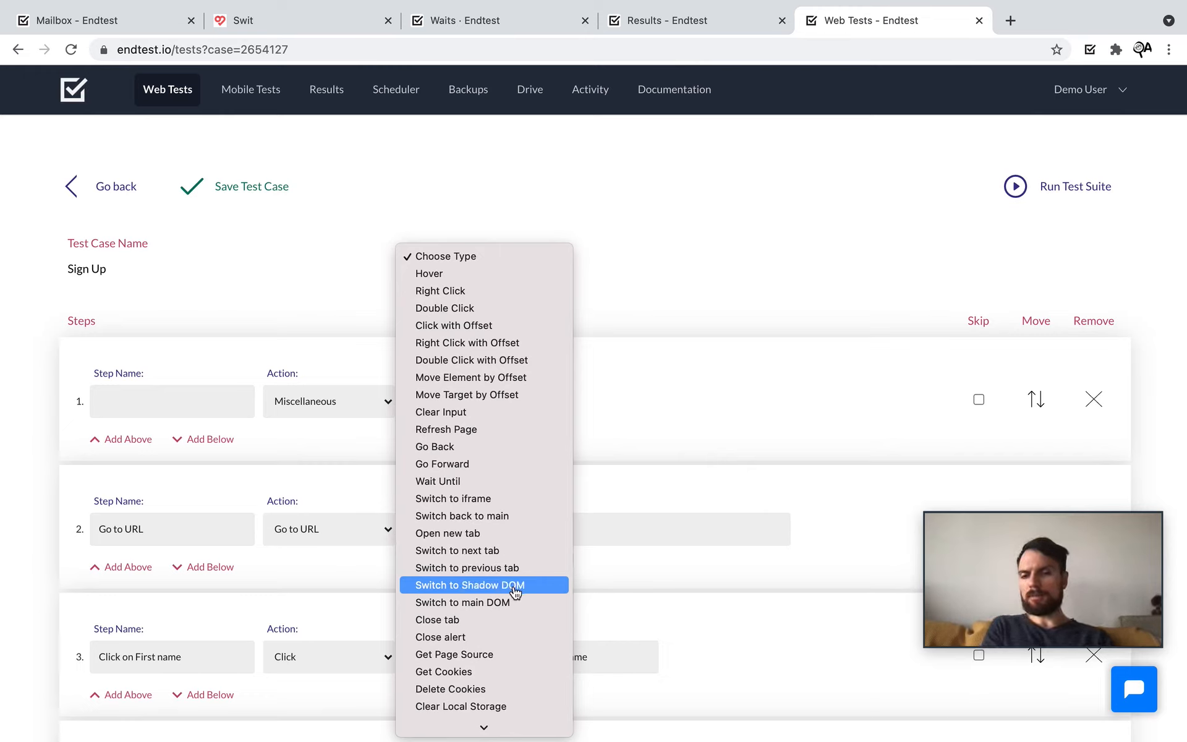
scroll(515, 592, down, 3)
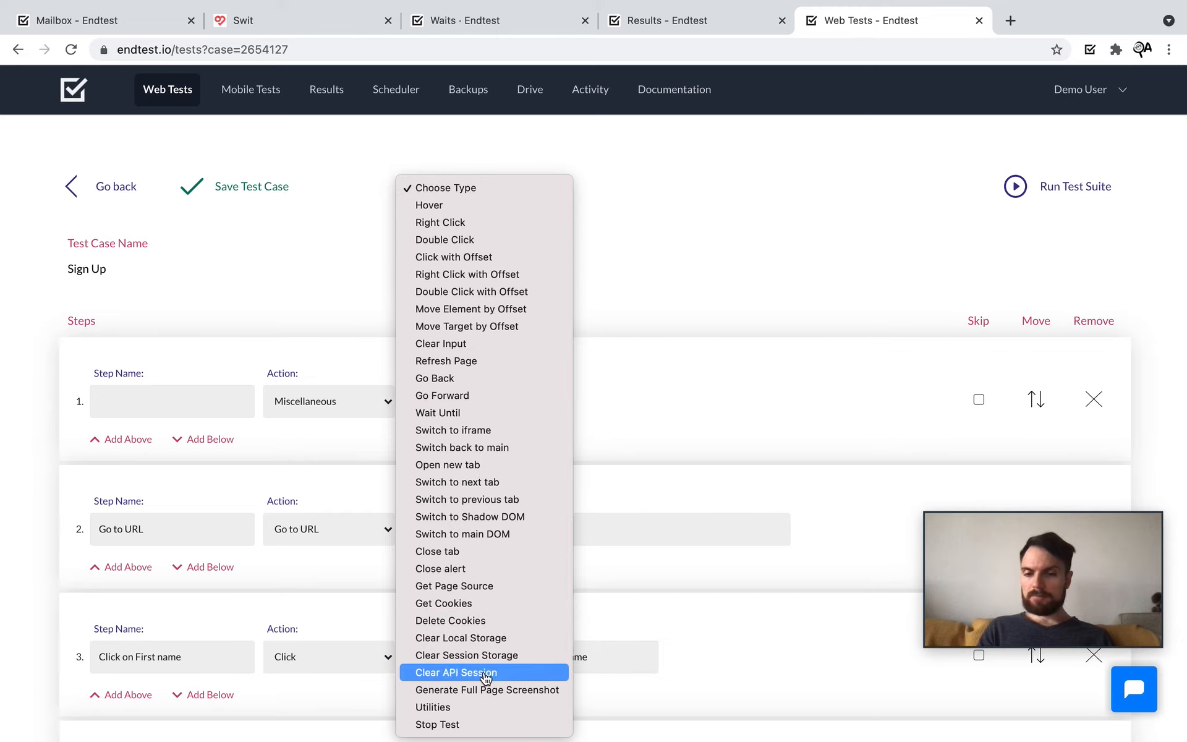
click(464, 708)
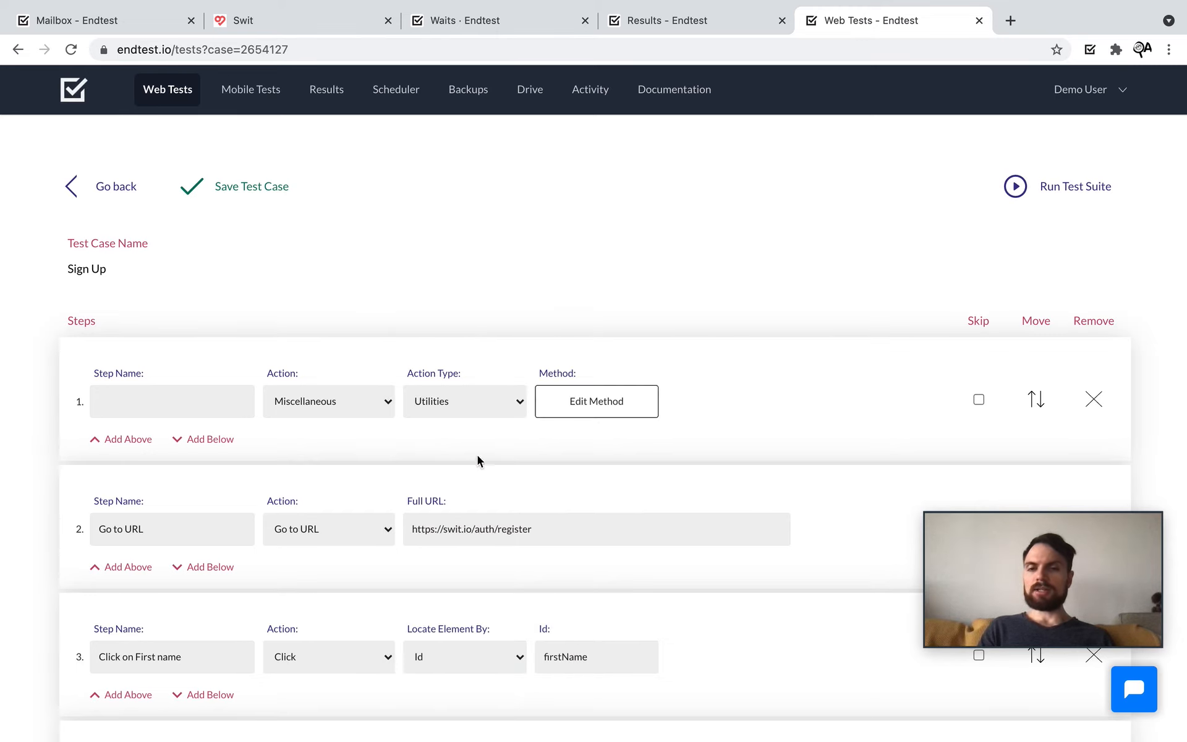
click(608, 413)
Step: Try the Extract Text After Pattern, Extract Value From JSON and Extract Item From Array utility methods
click(617, 216)
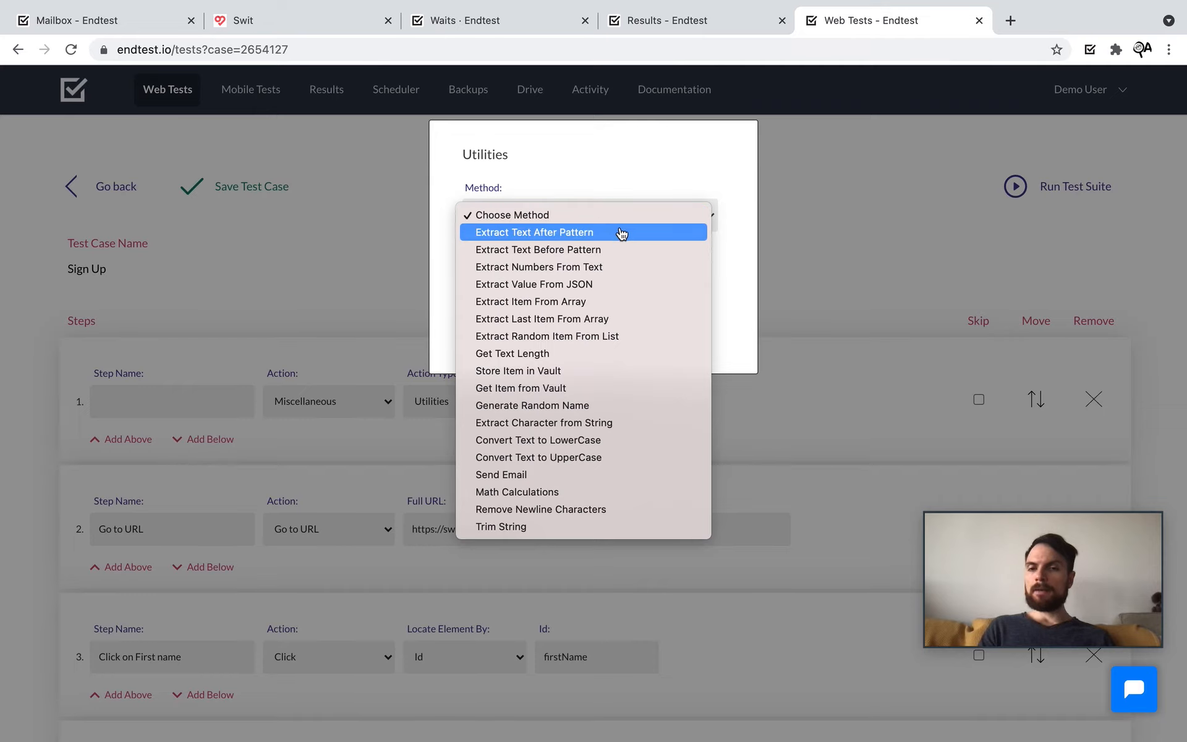
click(621, 232)
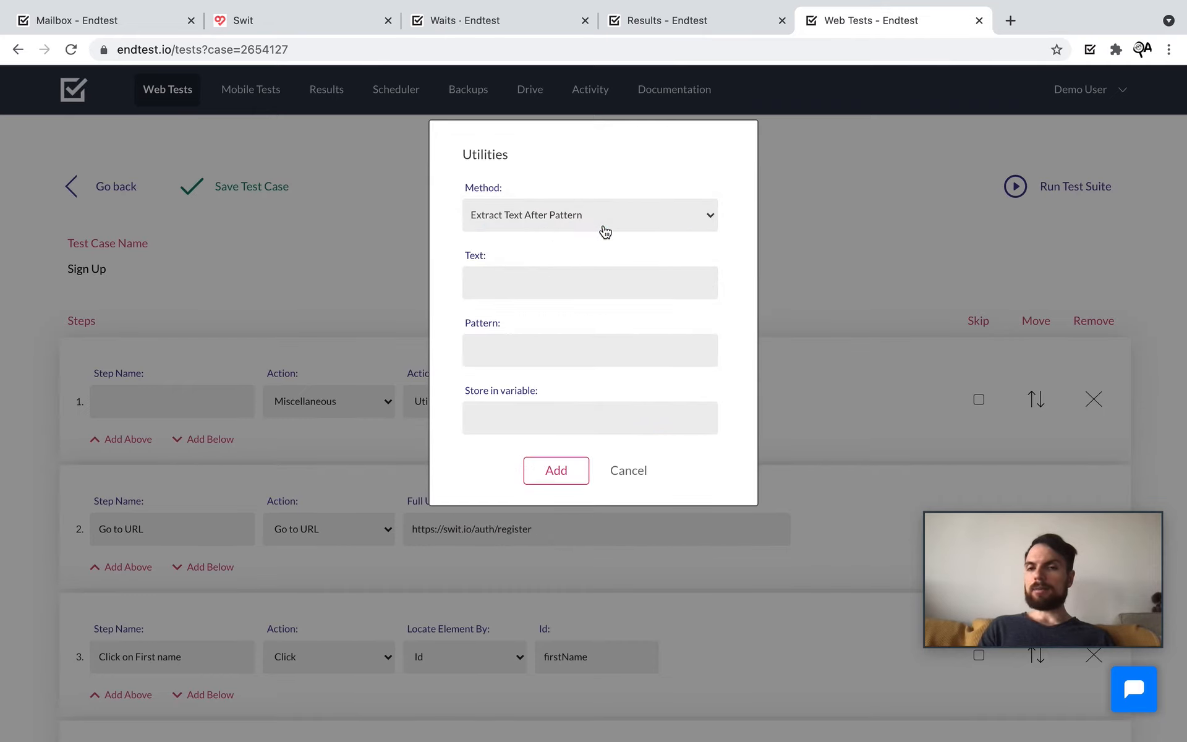
click(605, 230)
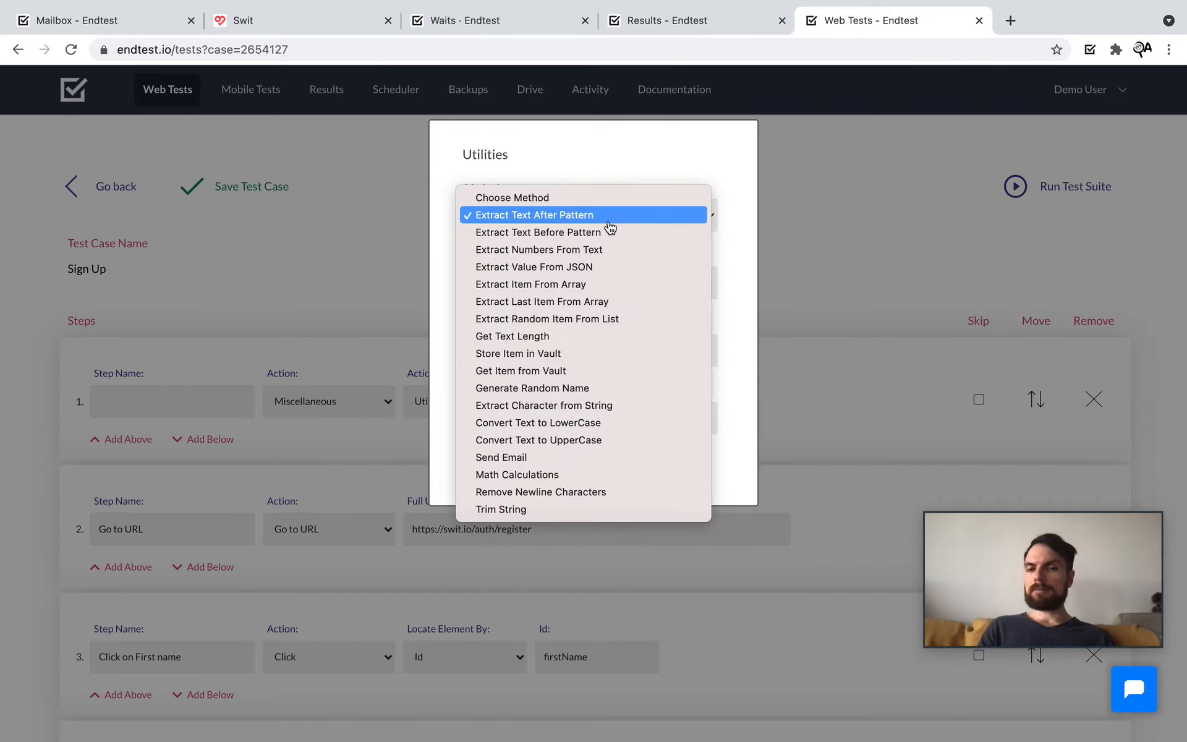
click(616, 275)
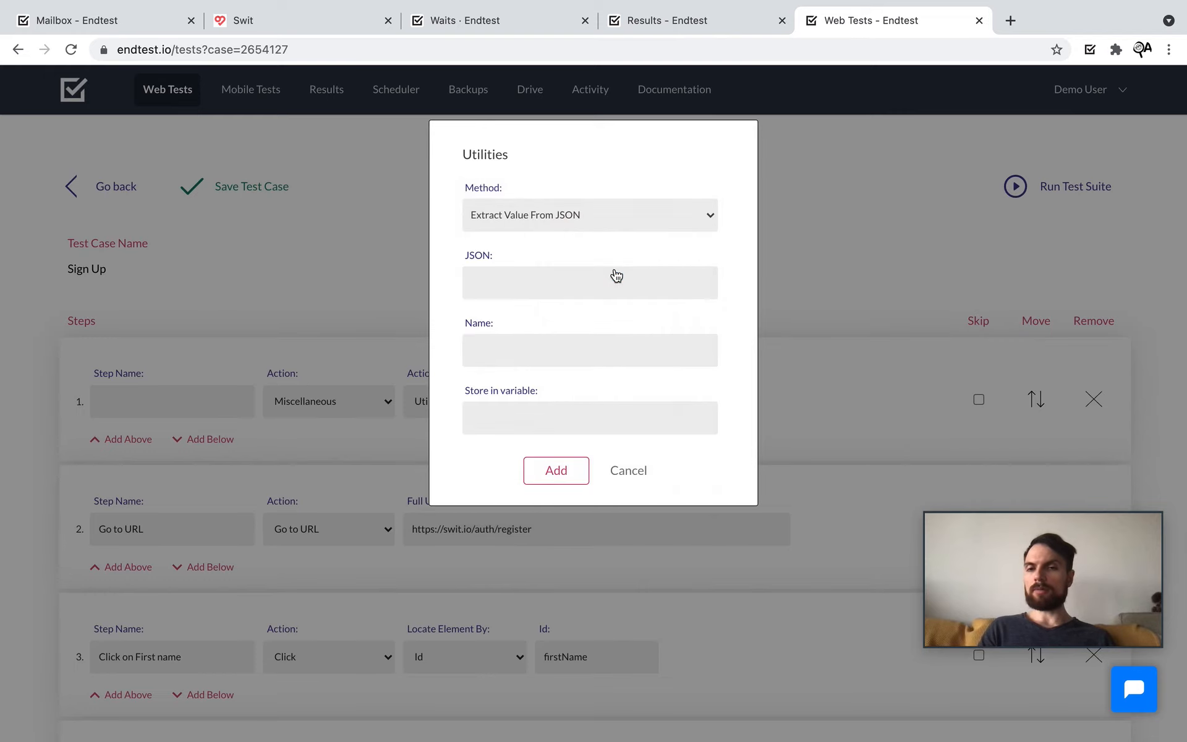
click(636, 217)
click(624, 233)
click(650, 215)
click(649, 216)
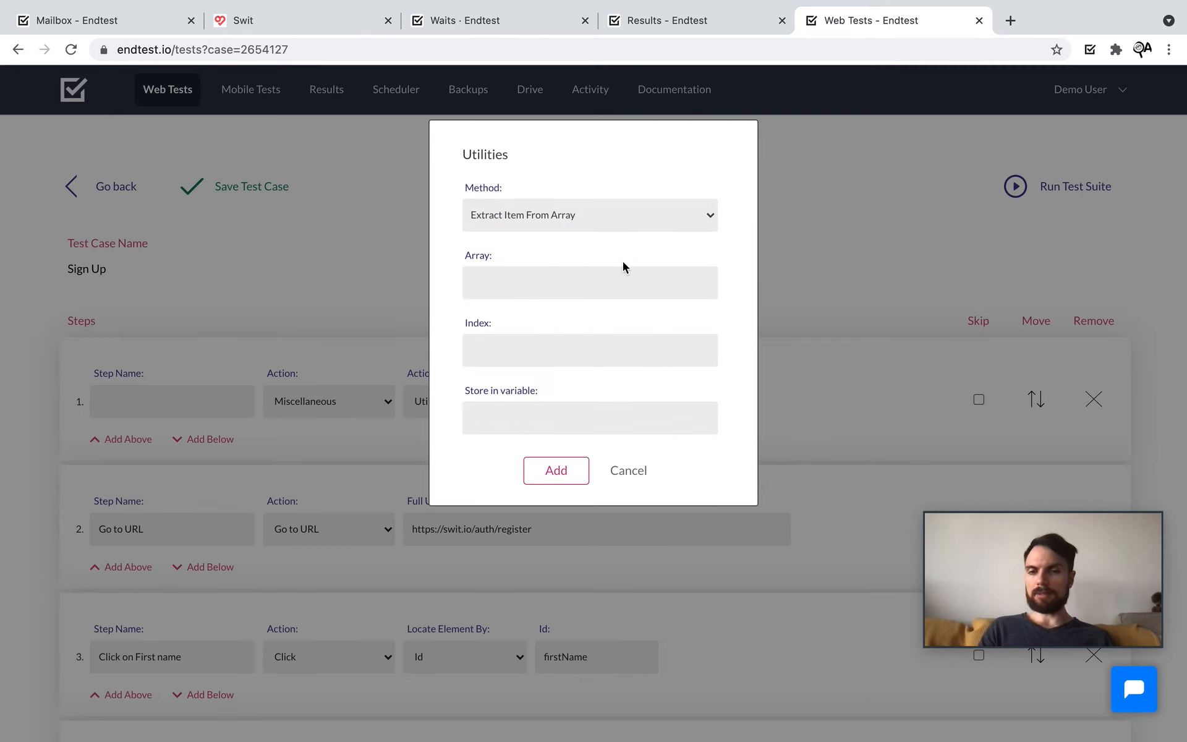
Step: Try Store Item in Vault and Math Calculations with Subtraction, then cancel the method dialog
click(599, 228)
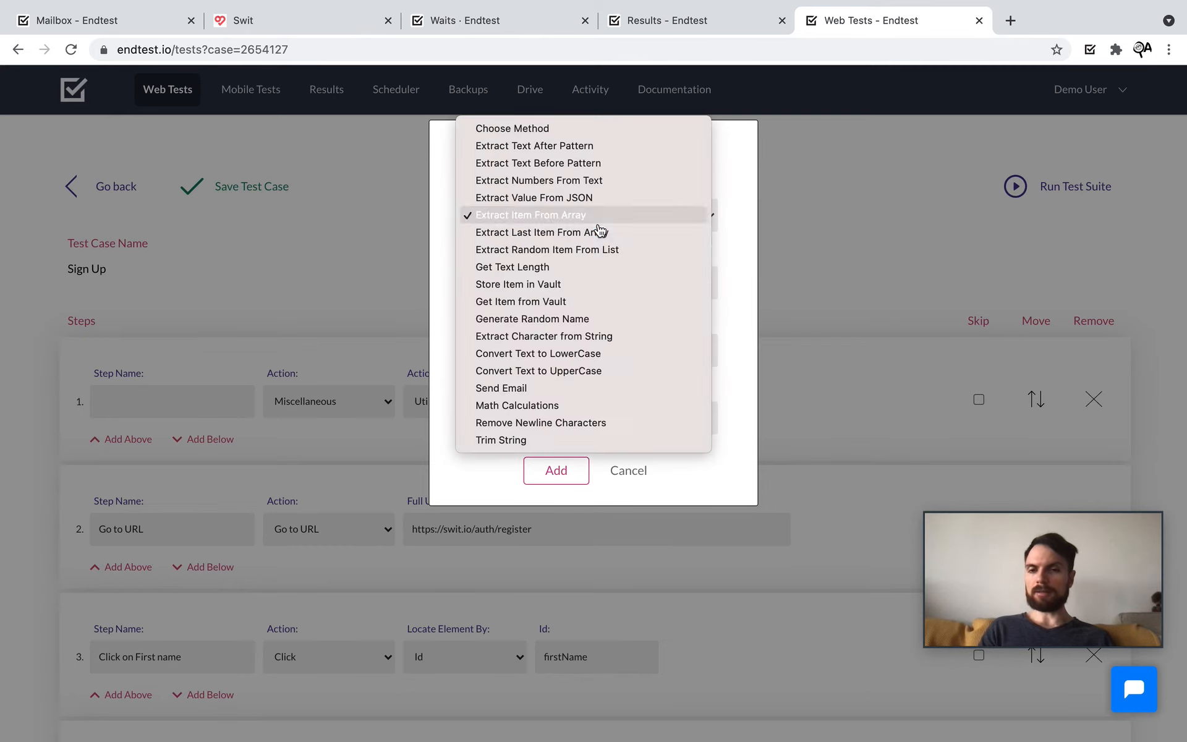
click(592, 285)
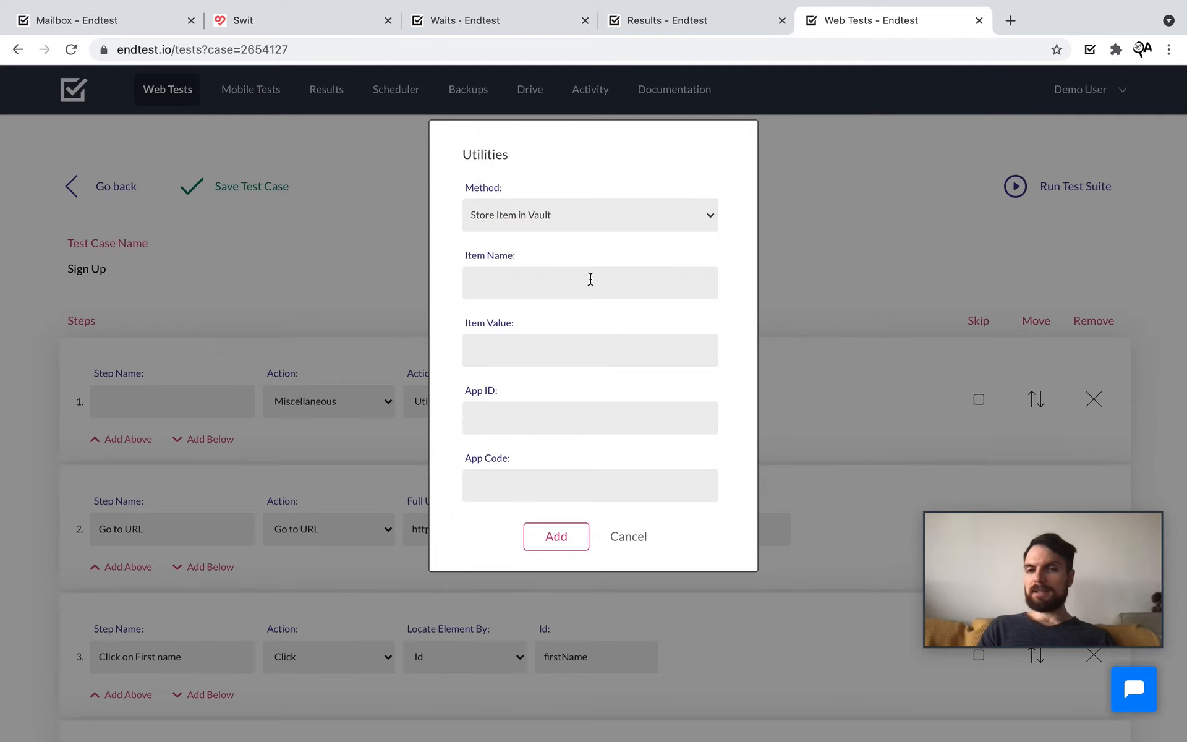
click(611, 226)
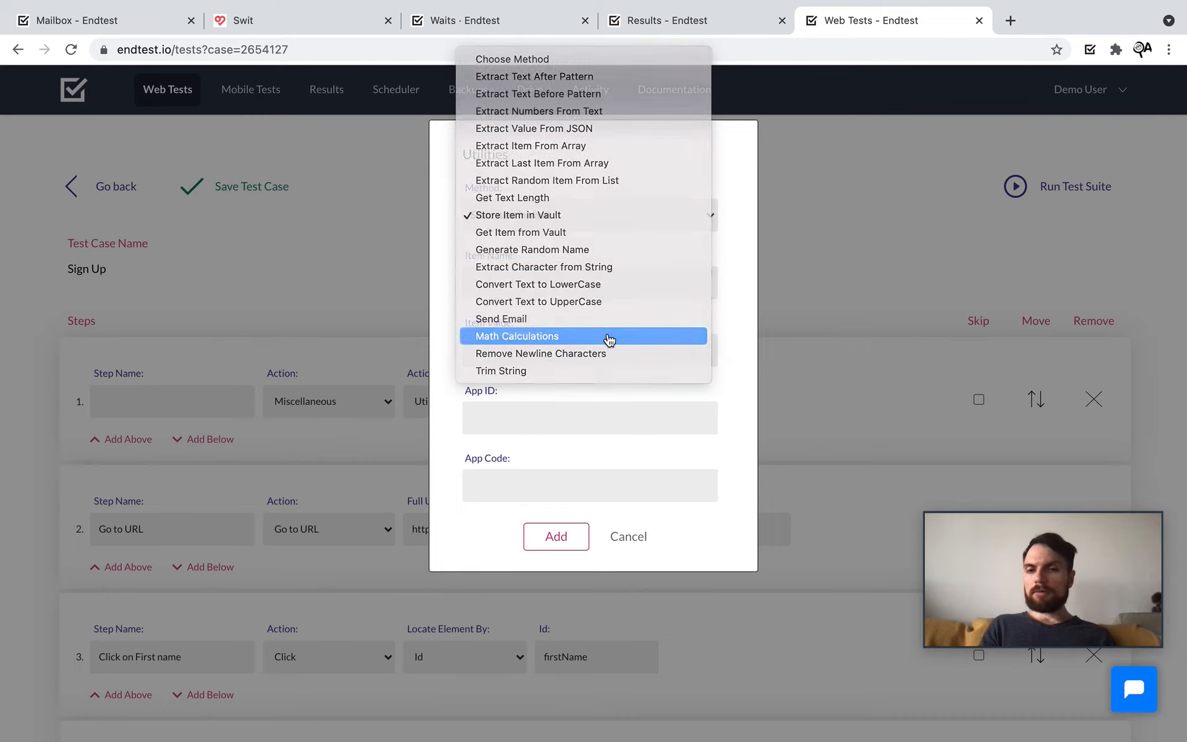
click(609, 339)
click(624, 225)
click(630, 300)
click(632, 296)
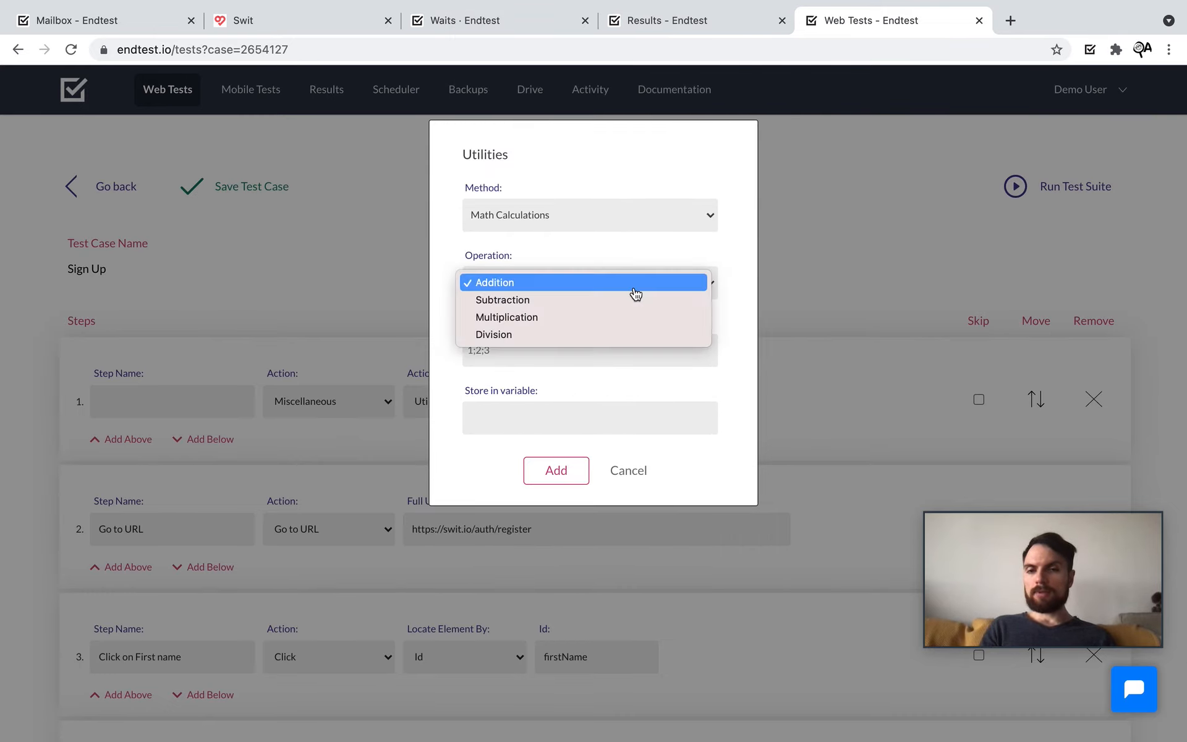
click(633, 307)
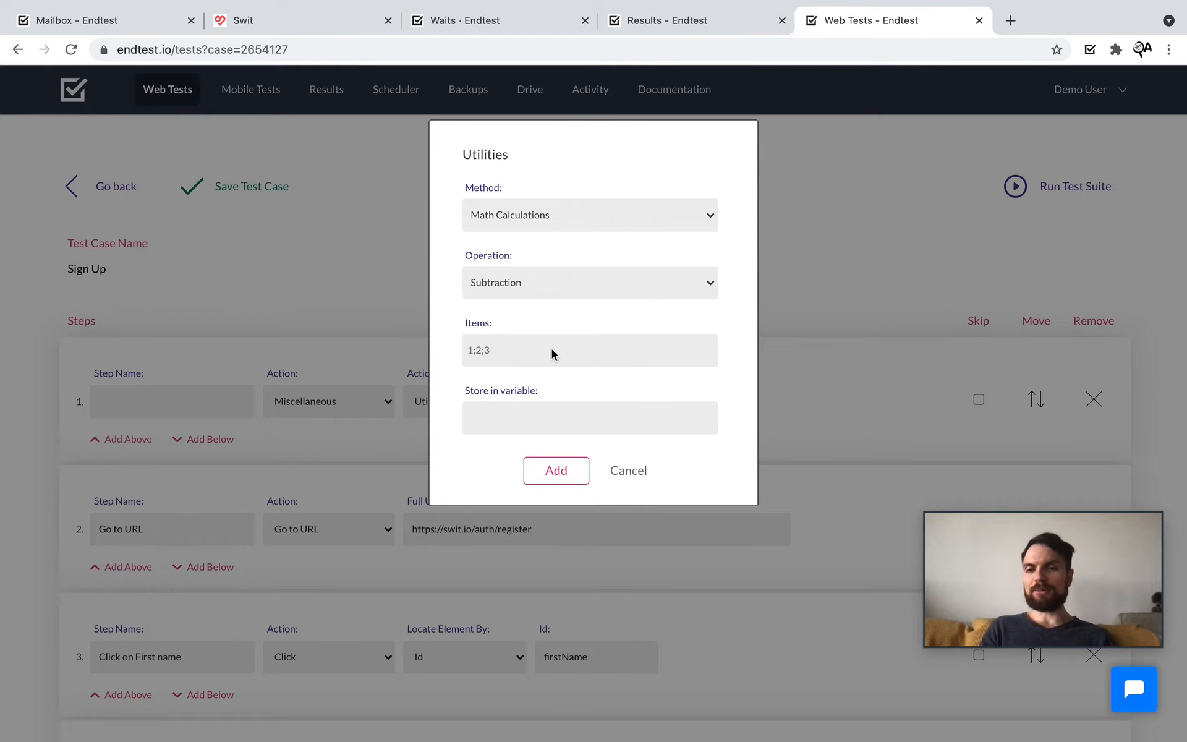
click(626, 473)
click(351, 413)
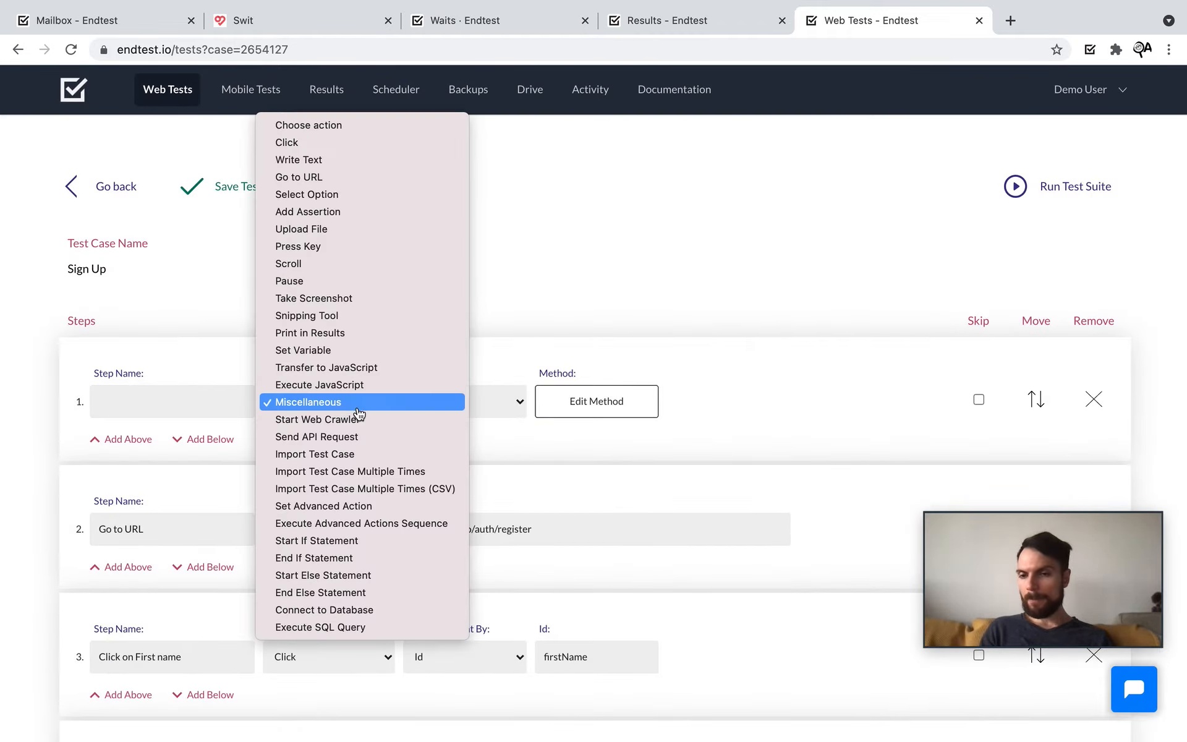
click(378, 440)
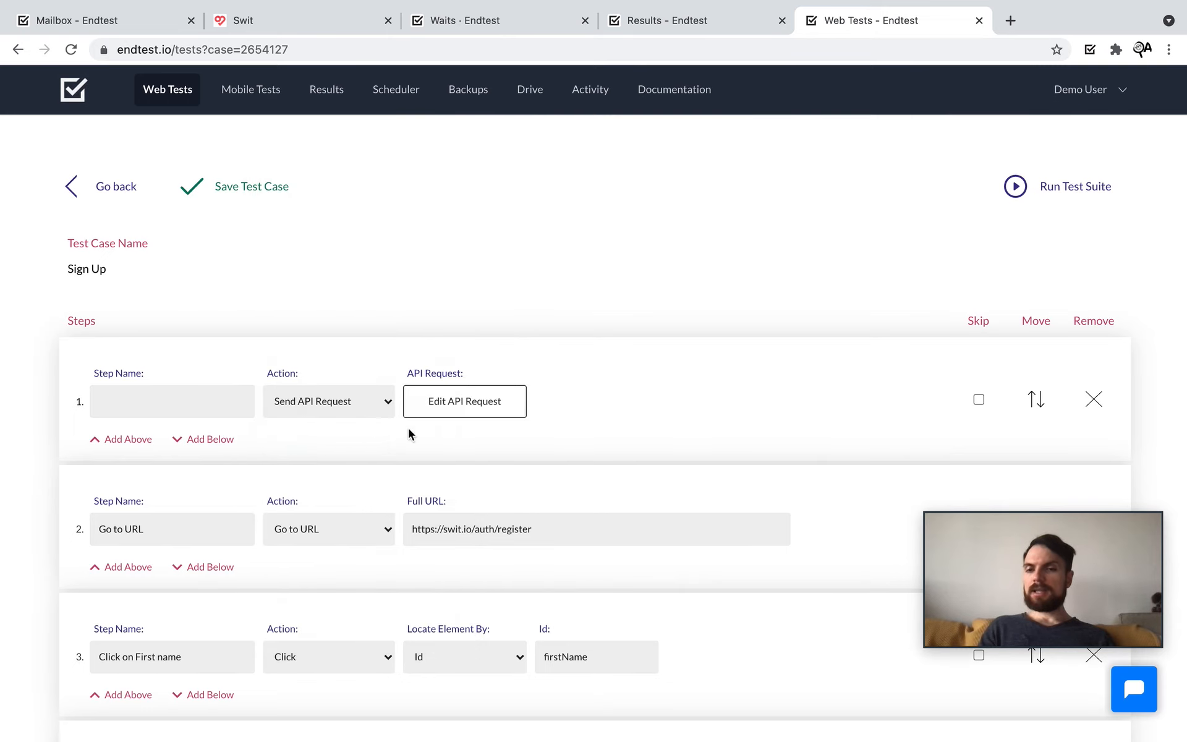
click(484, 406)
click(274, 204)
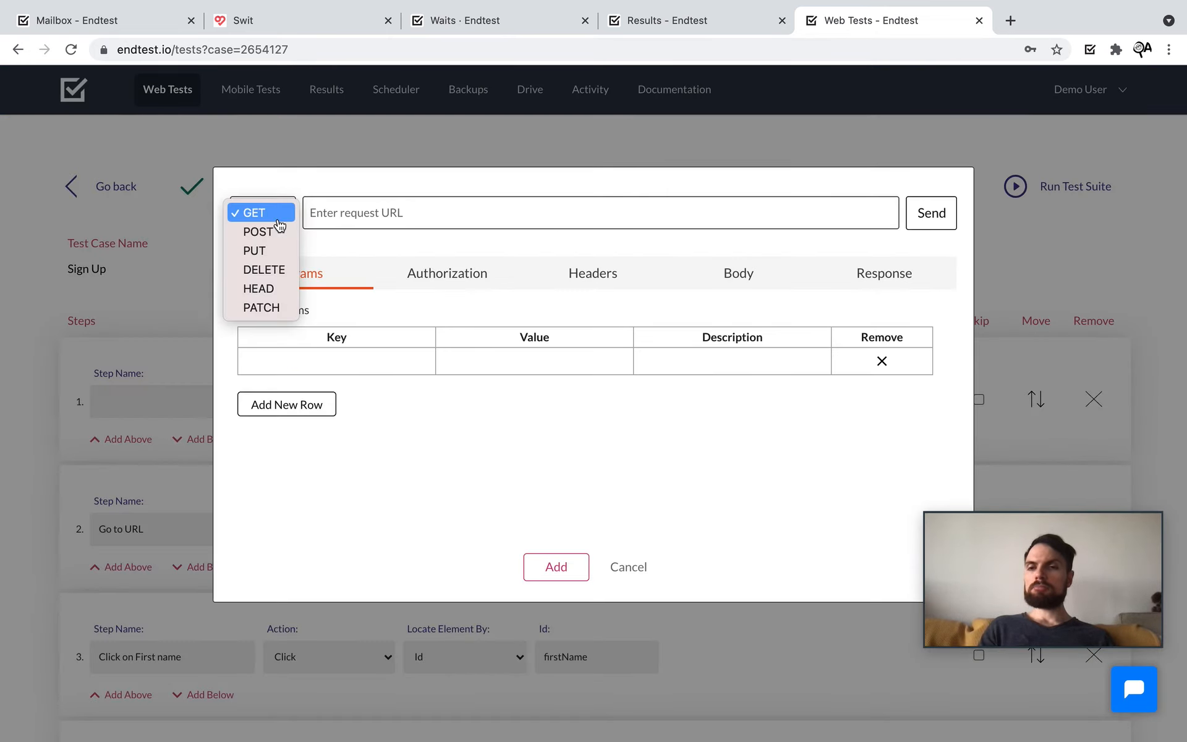
click(513, 492)
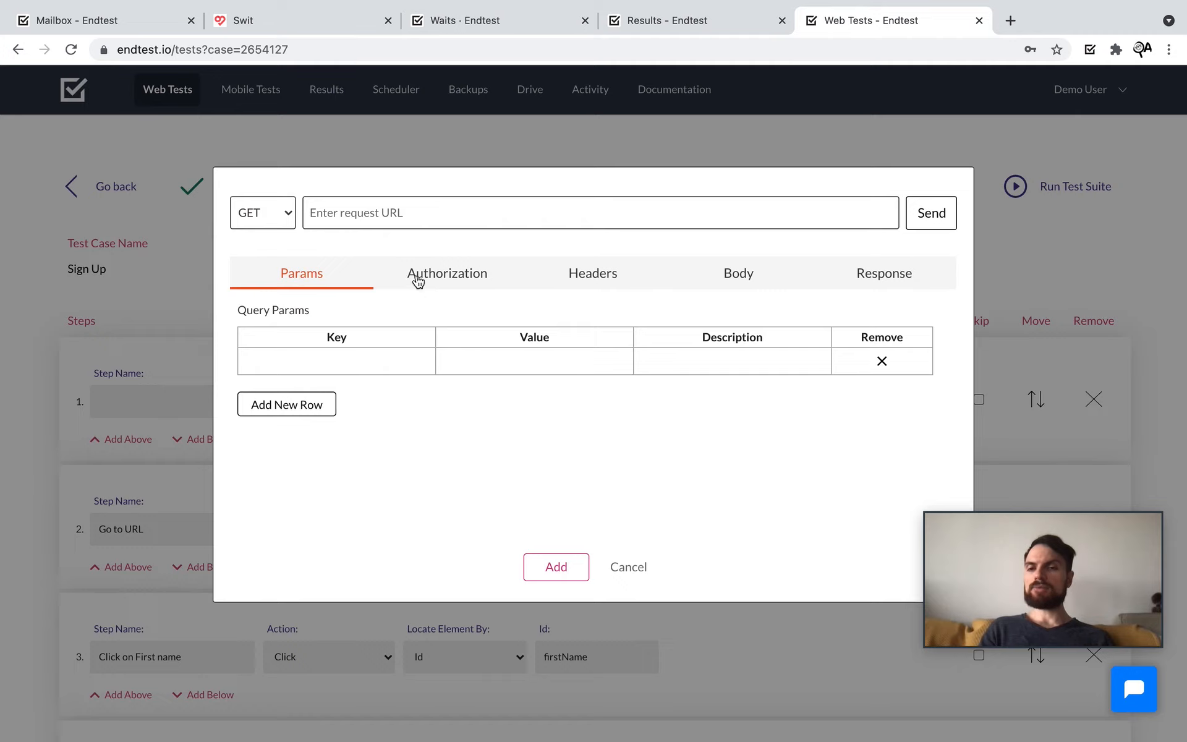
click(478, 366)
text($)
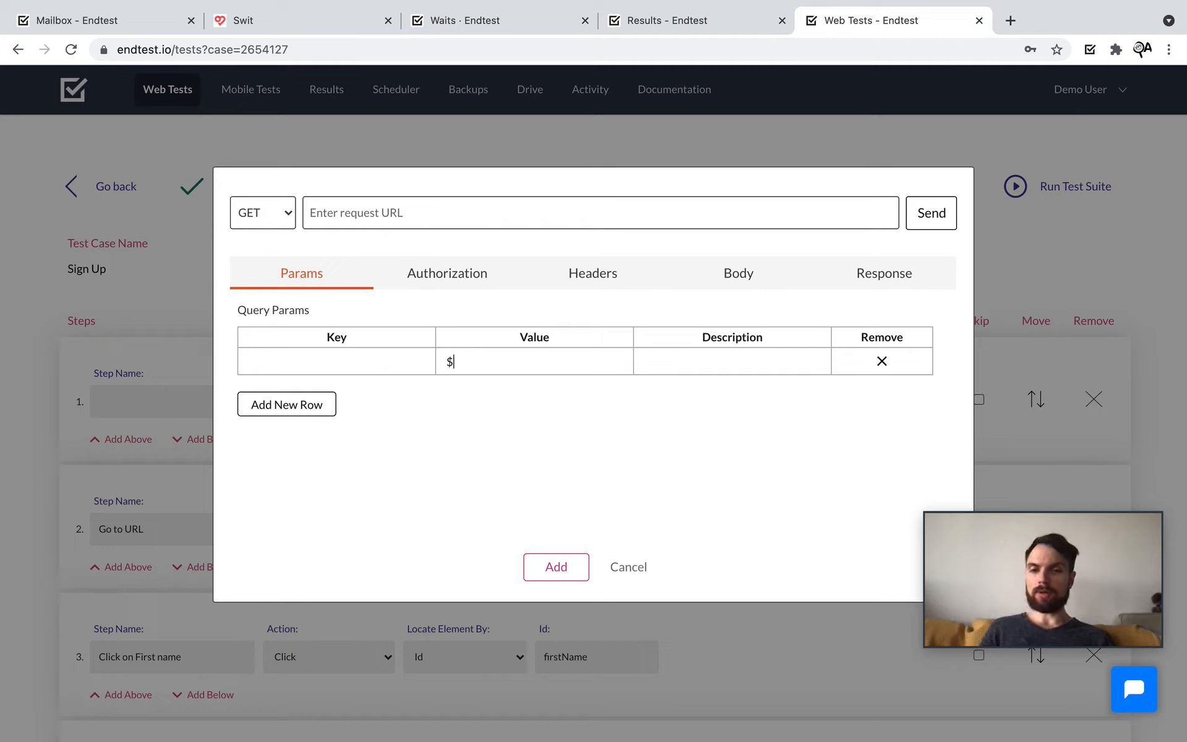
click(531, 387)
click(384, 369)
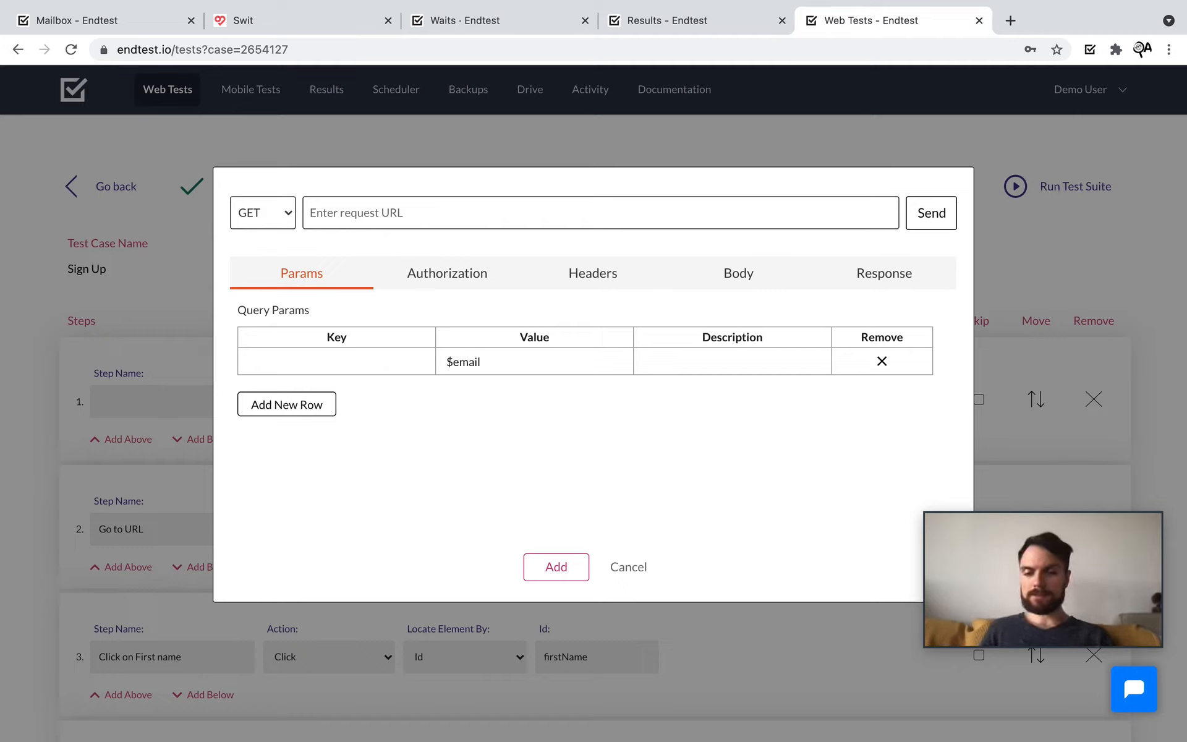
text(username)
click(456, 270)
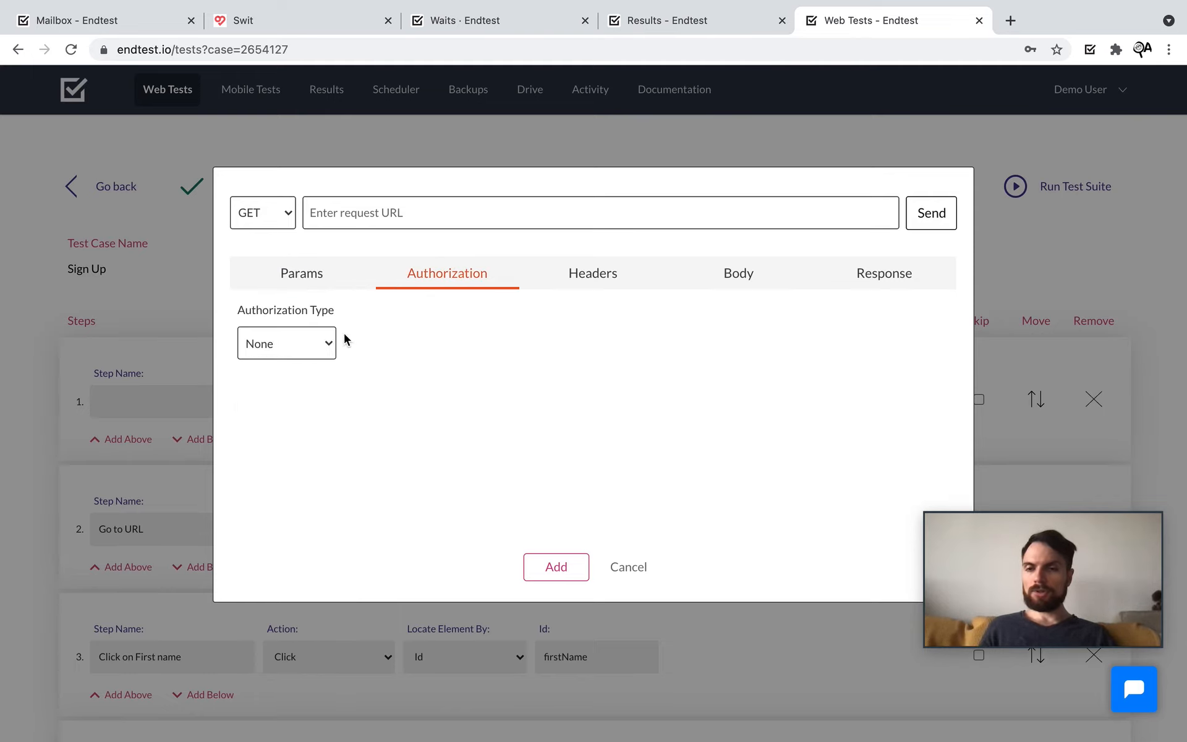
click(316, 351)
click(318, 362)
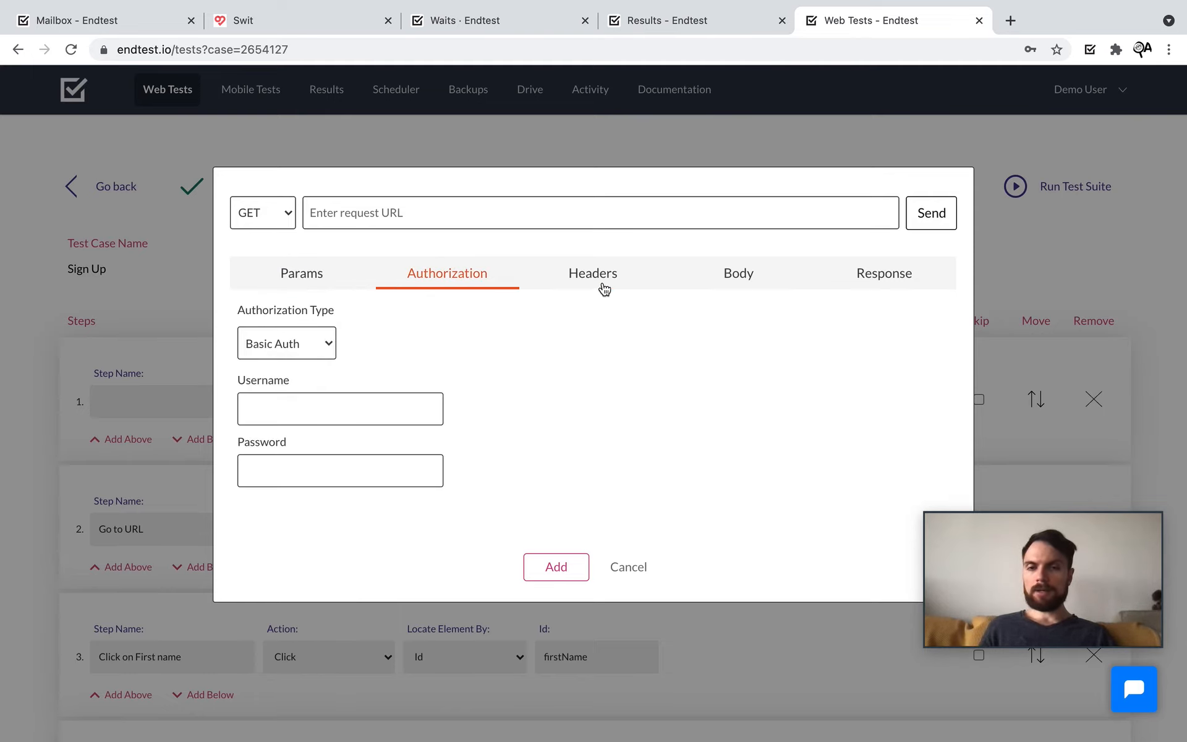
click(603, 288)
click(755, 284)
click(493, 336)
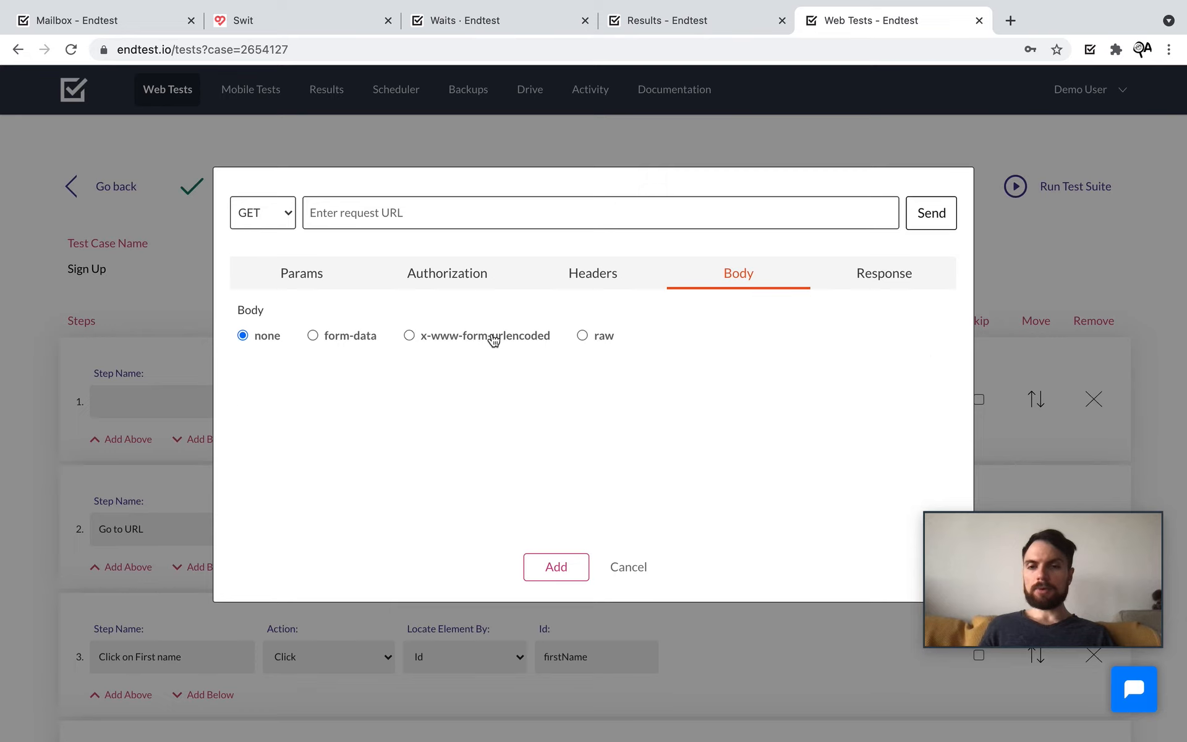
click(865, 288)
click(502, 345)
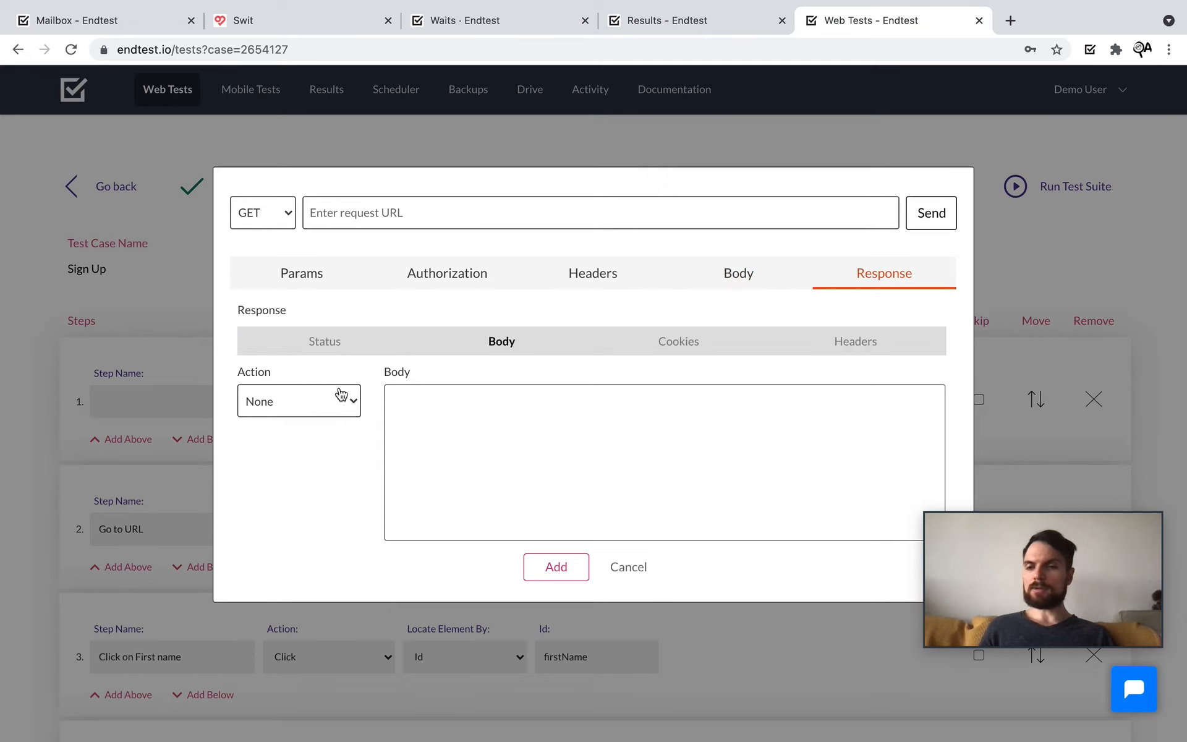
click(339, 399)
click(293, 420)
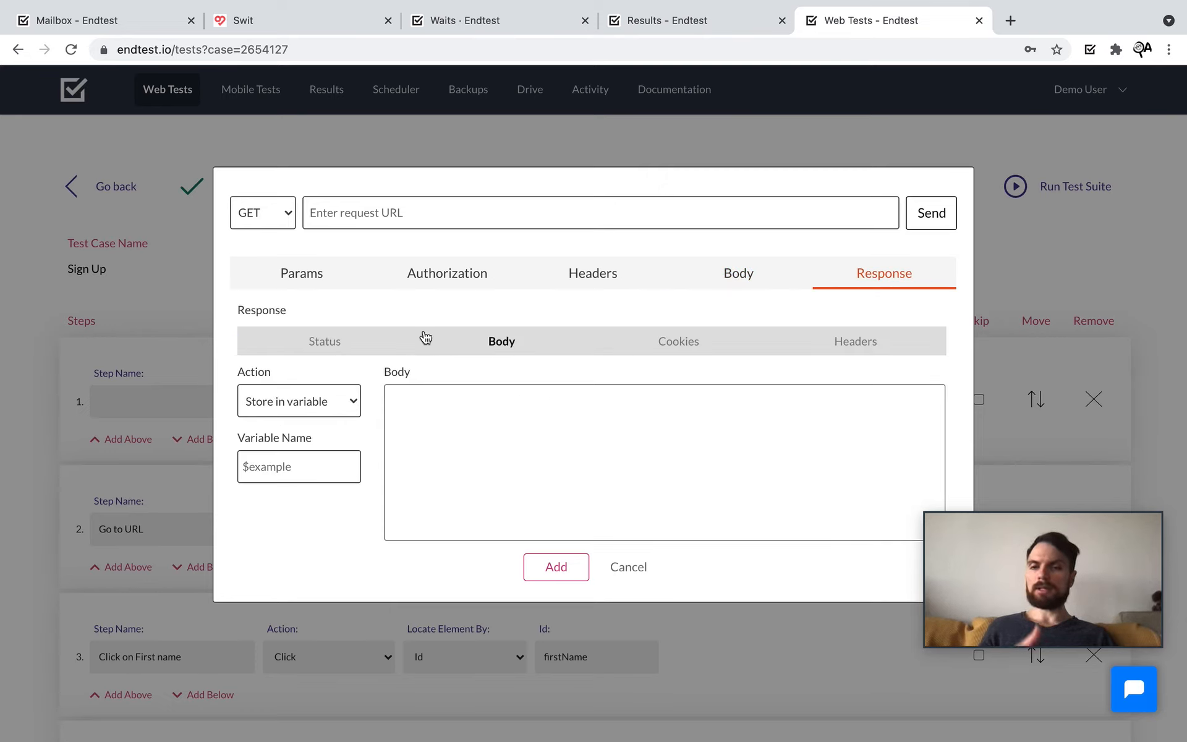
click(629, 568)
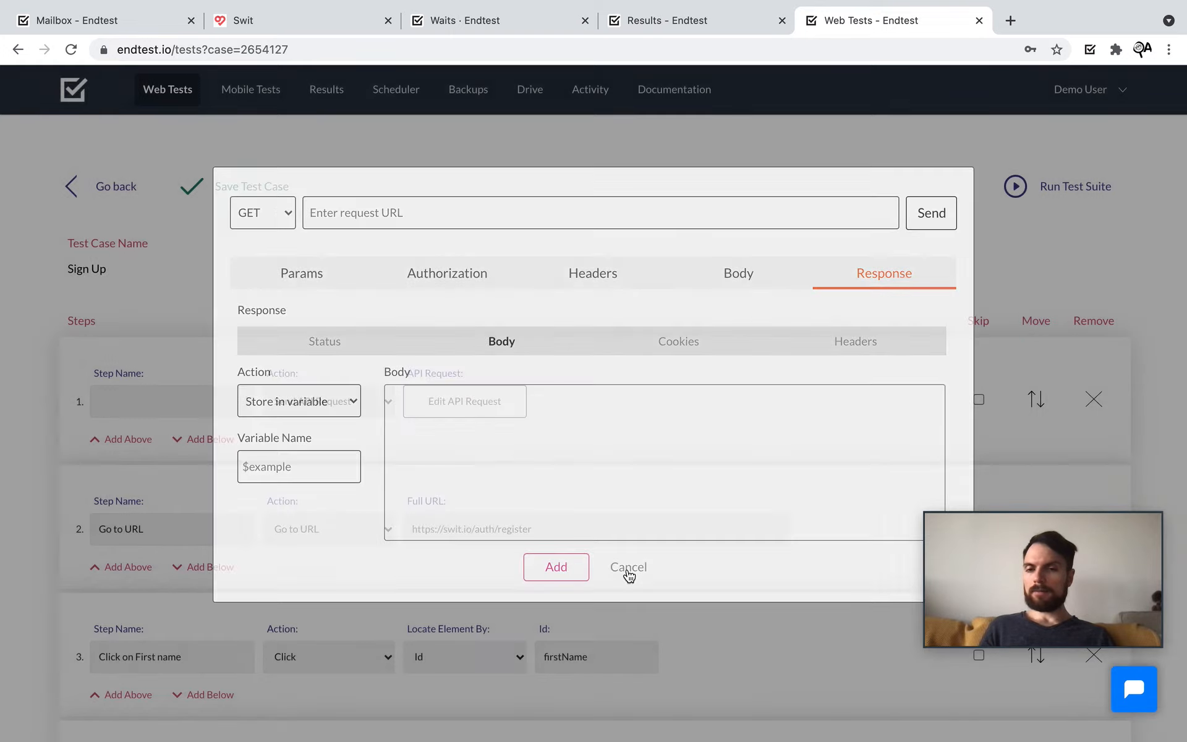
click(338, 401)
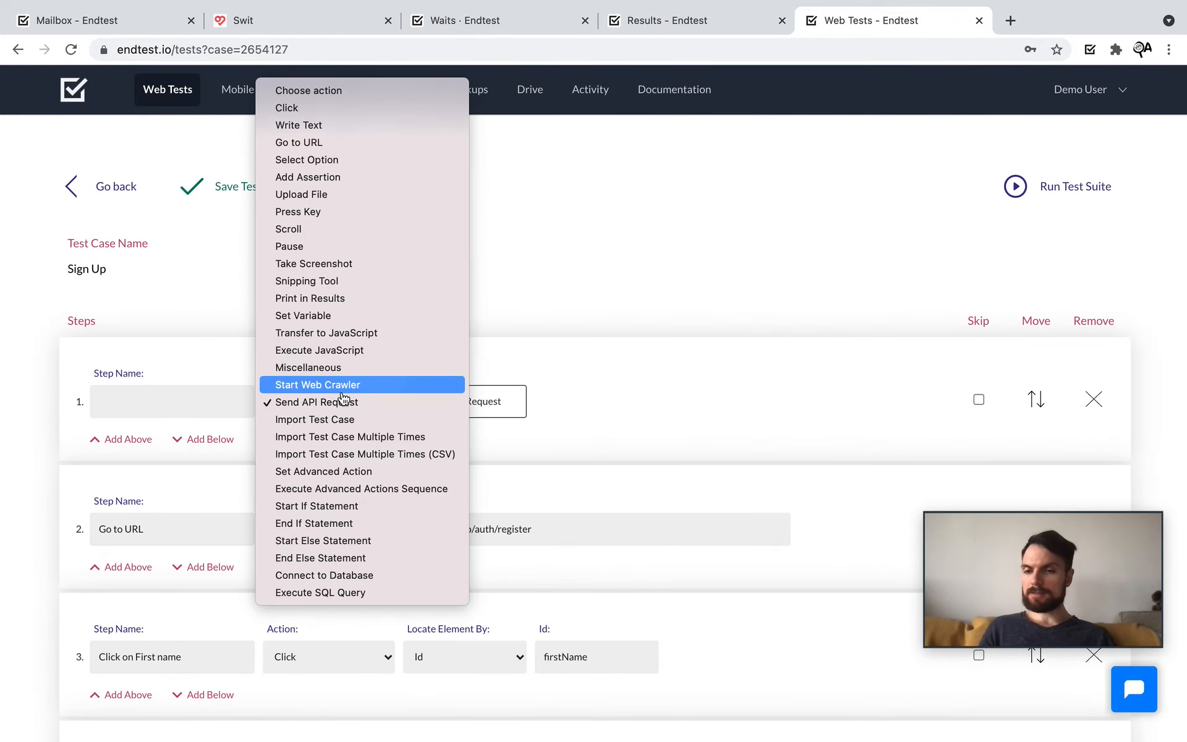
Step: Make step 1 Import Test Case, choosing Search for Test Automation from Wikipedia - Demo Test Suite
click(375, 420)
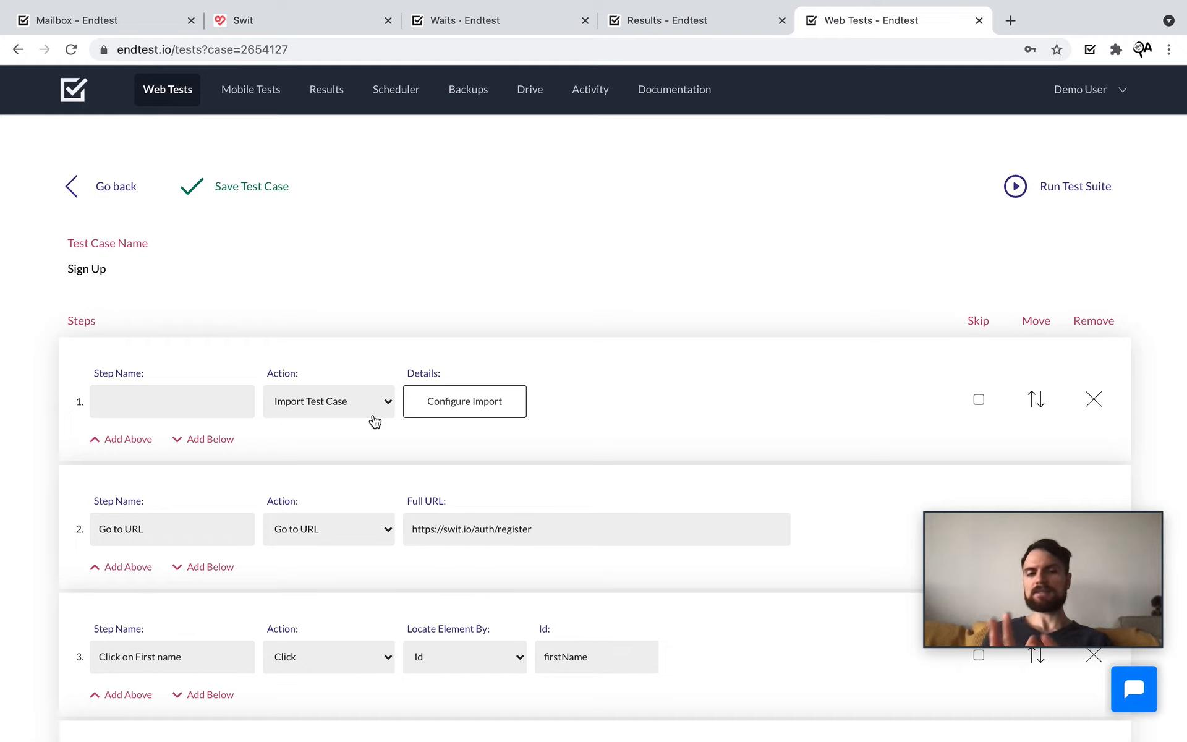
click(446, 413)
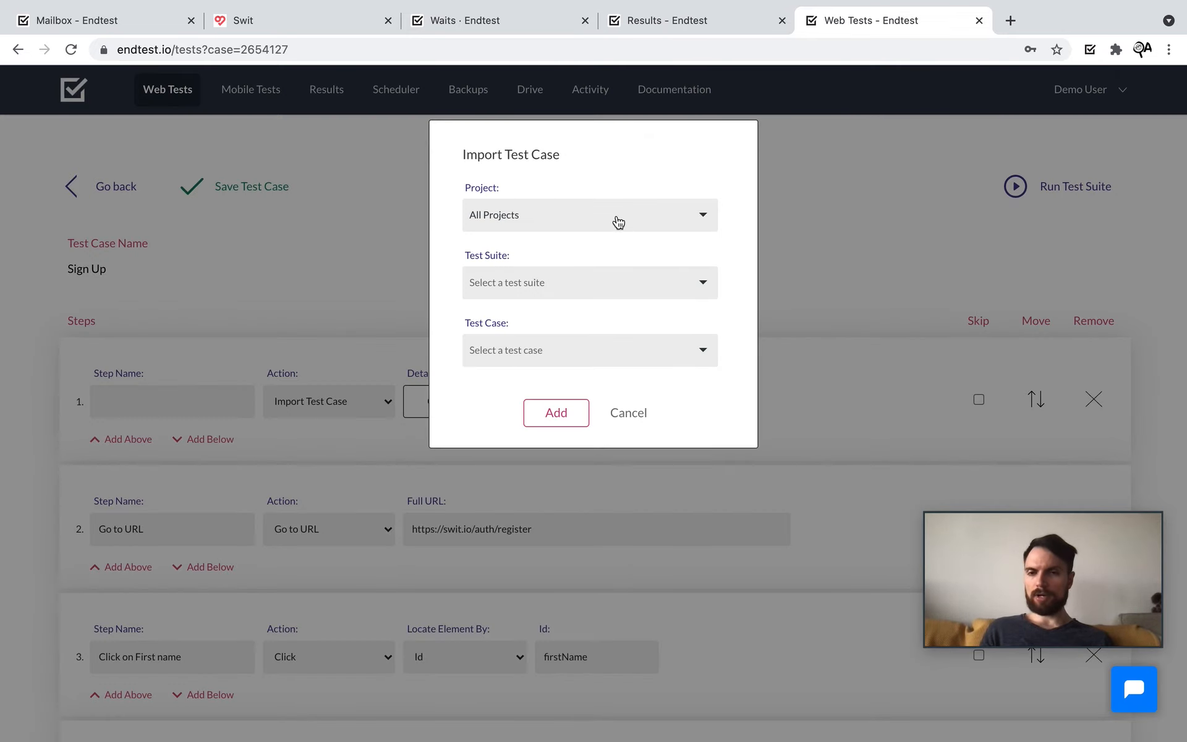
click(605, 288)
click(577, 335)
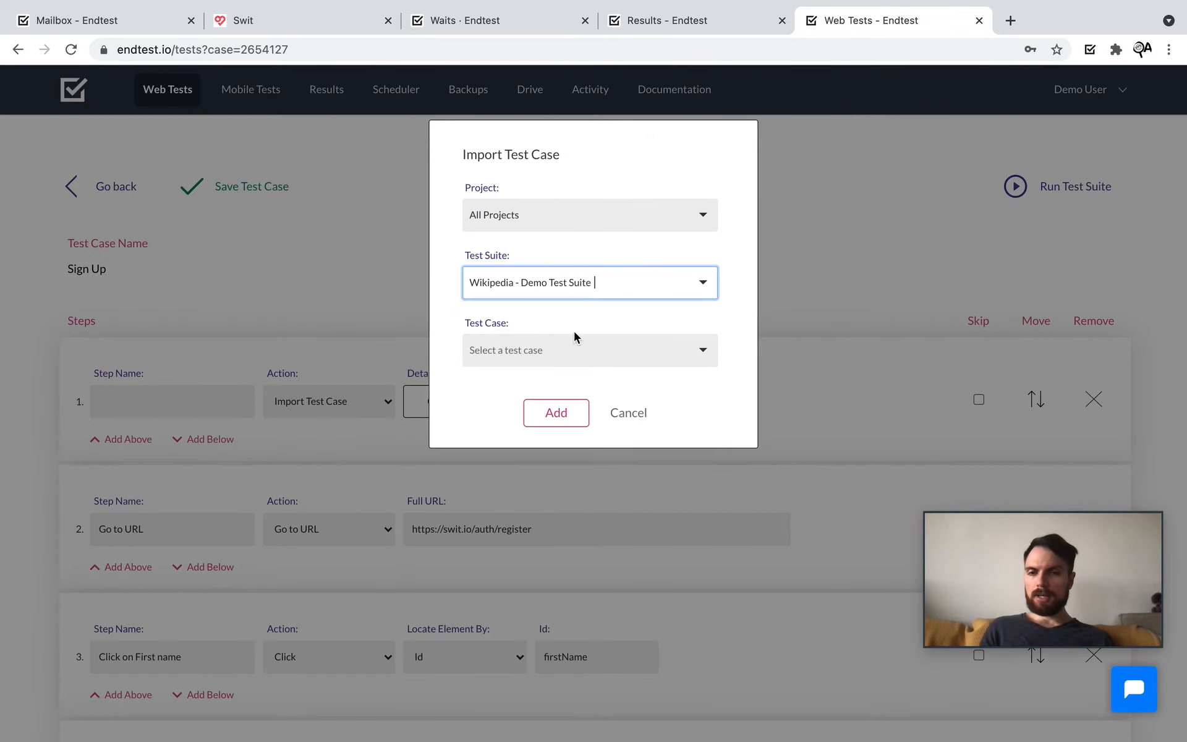
click(627, 350)
click(594, 403)
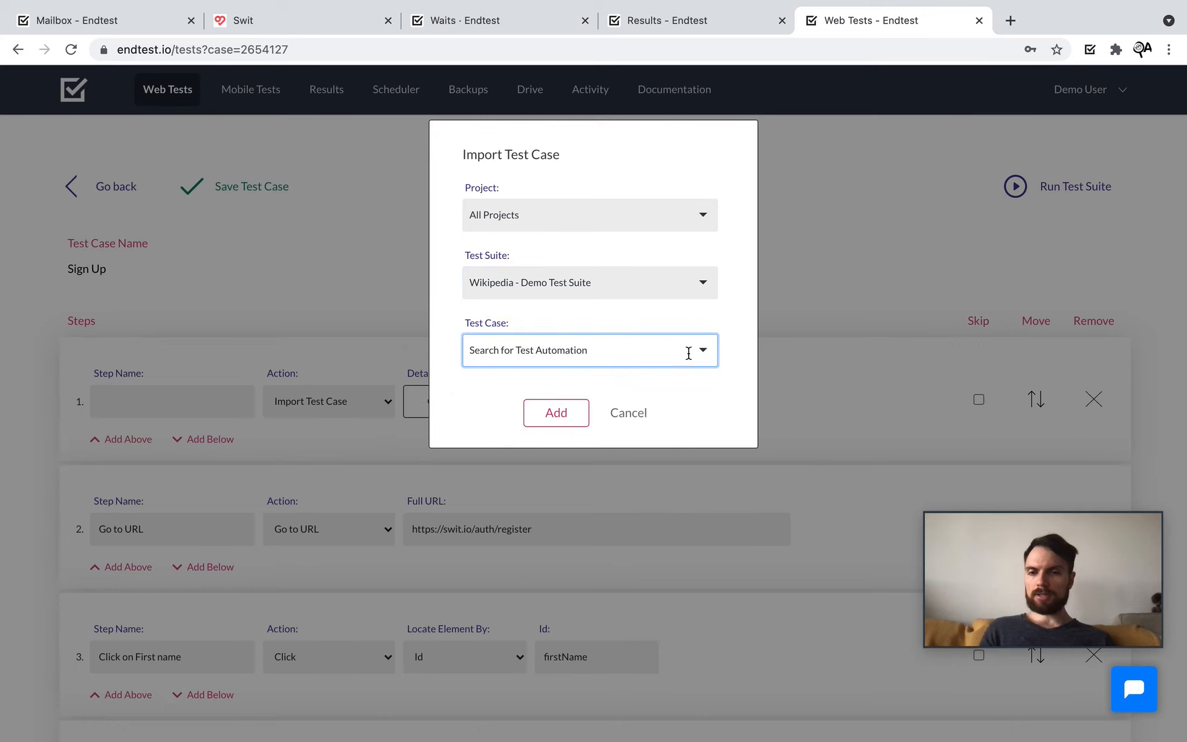
click(635, 416)
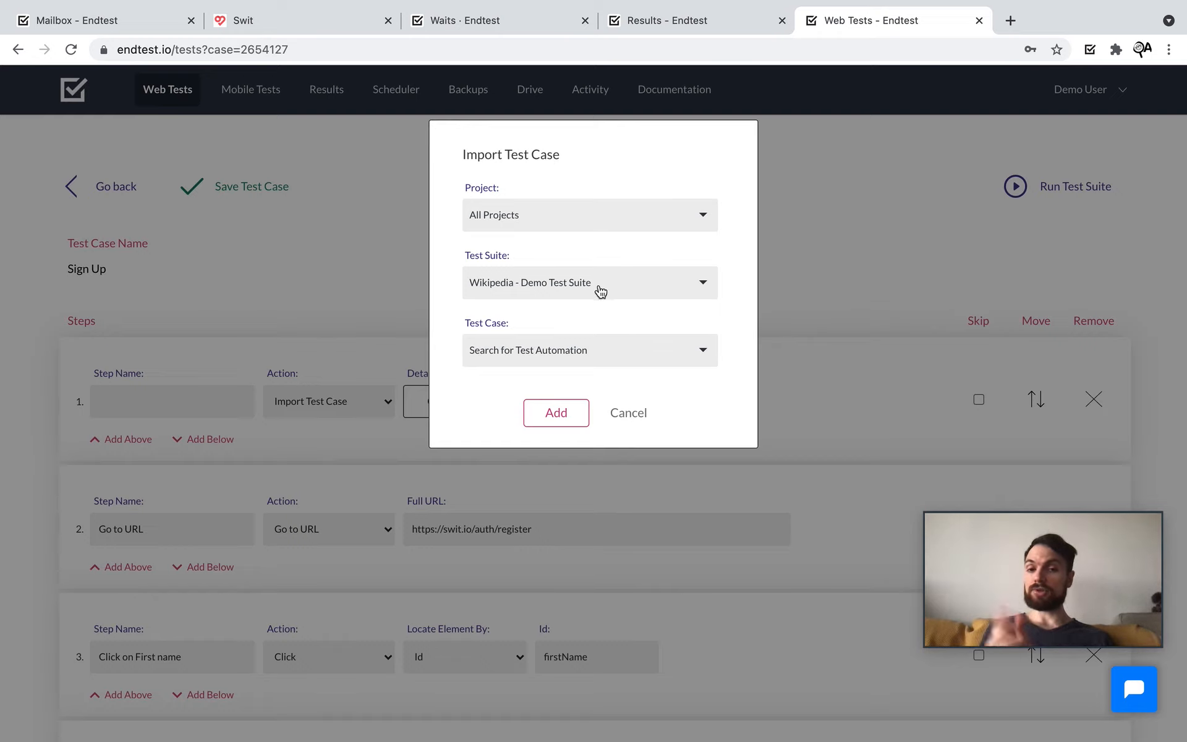
click(565, 420)
click(333, 416)
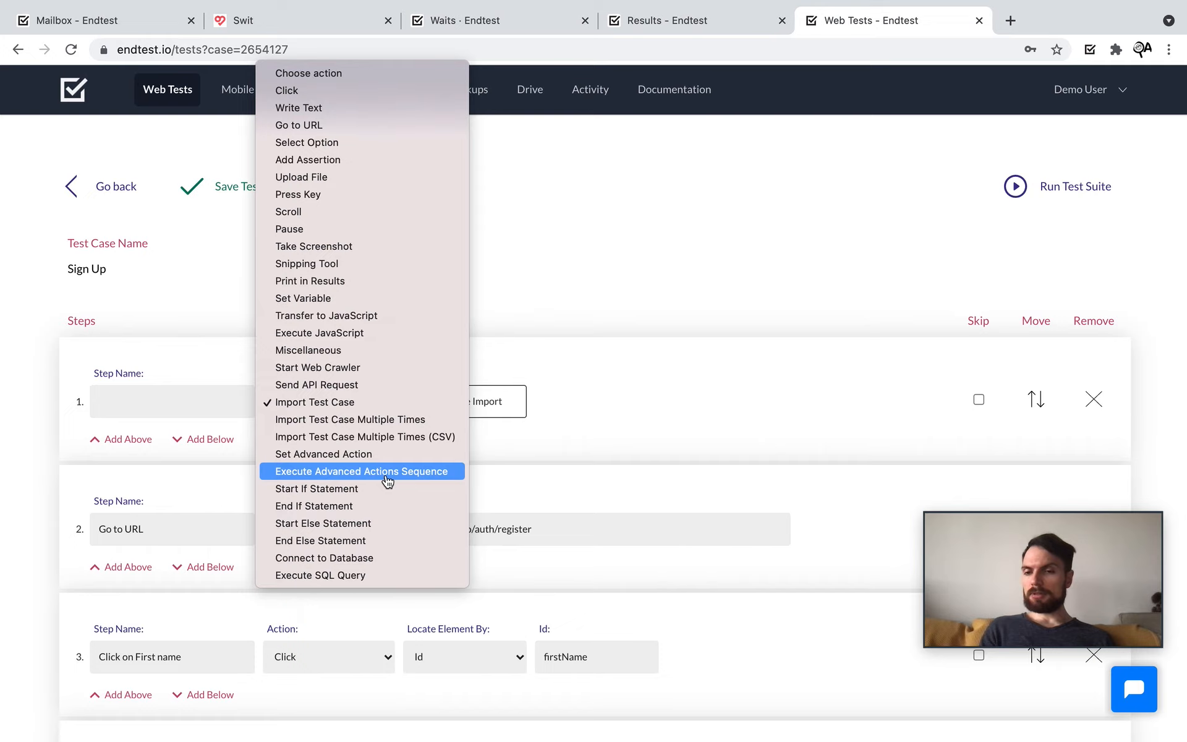
click(572, 450)
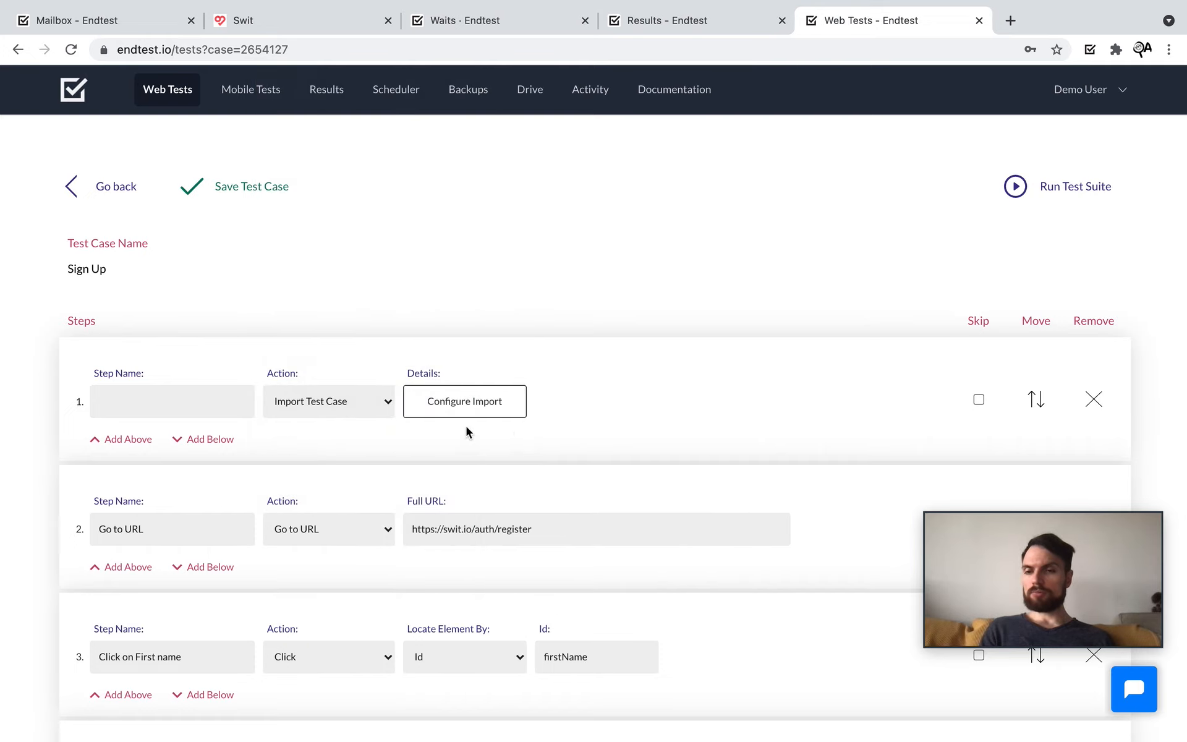
Step: Delete the import step and add an Element Is Present Start If Statement after Go to URL
click(1093, 398)
scroll(590, 401, down, 1)
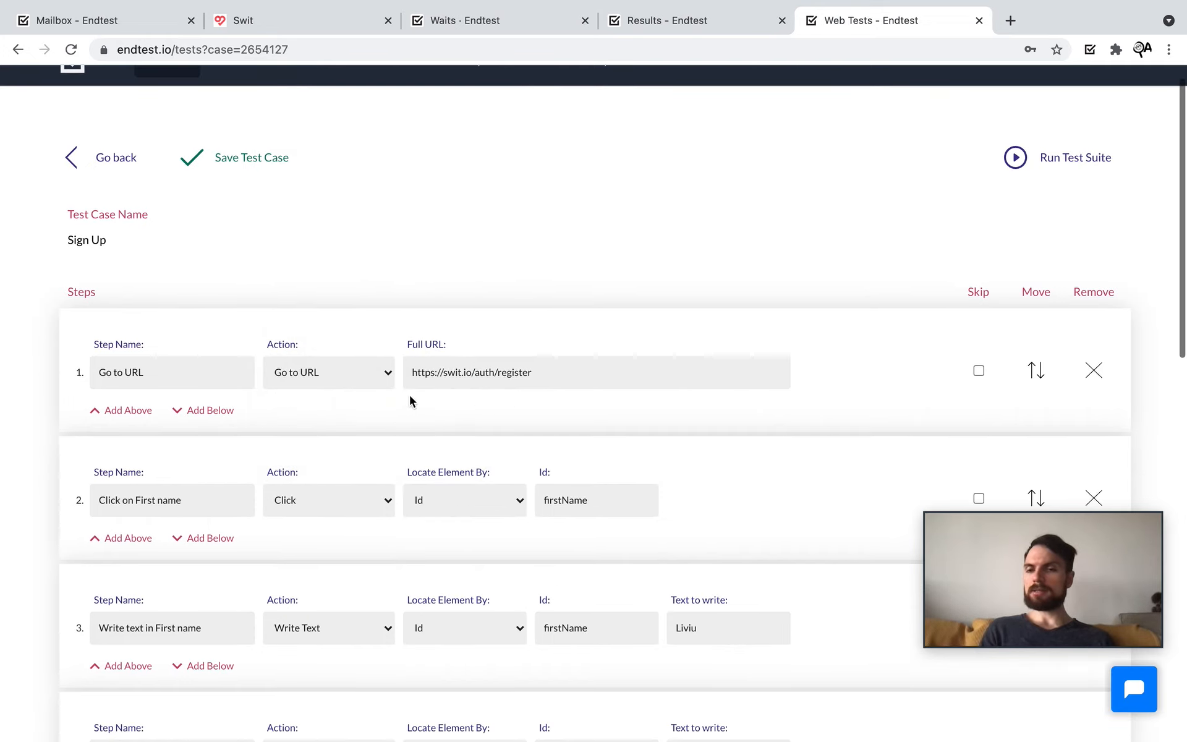
scroll(506, 373, down, 1)
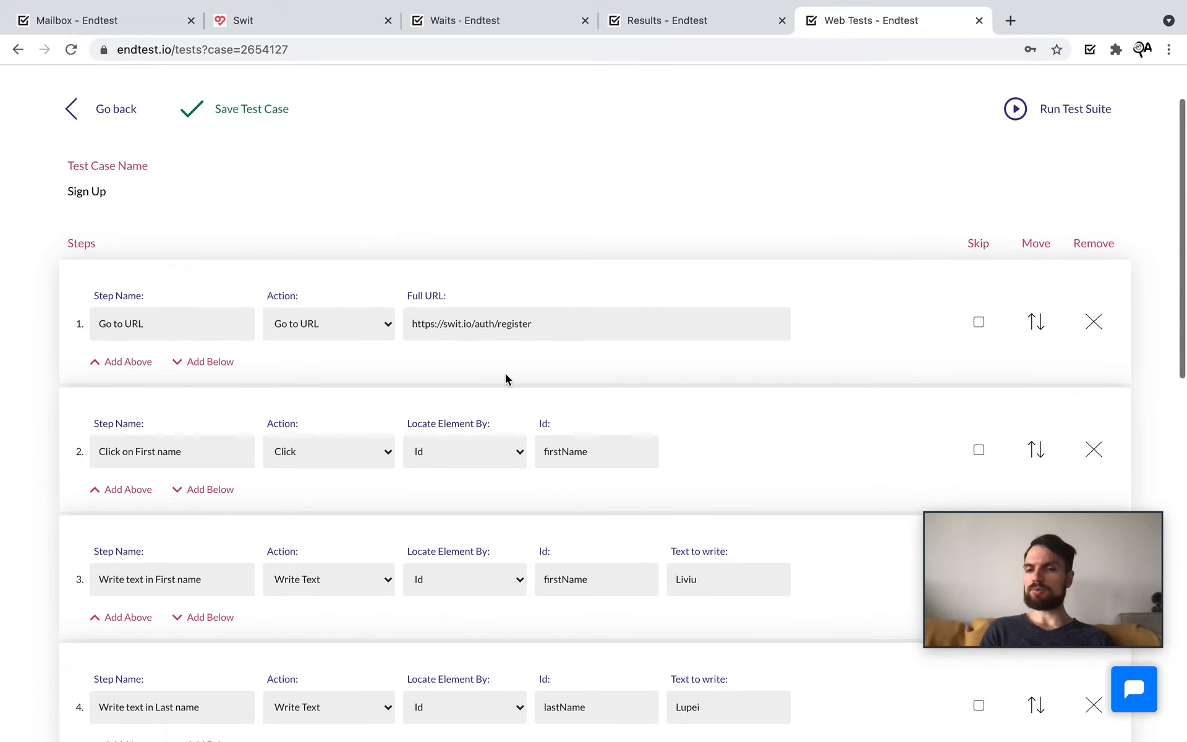
click(210, 361)
click(315, 451)
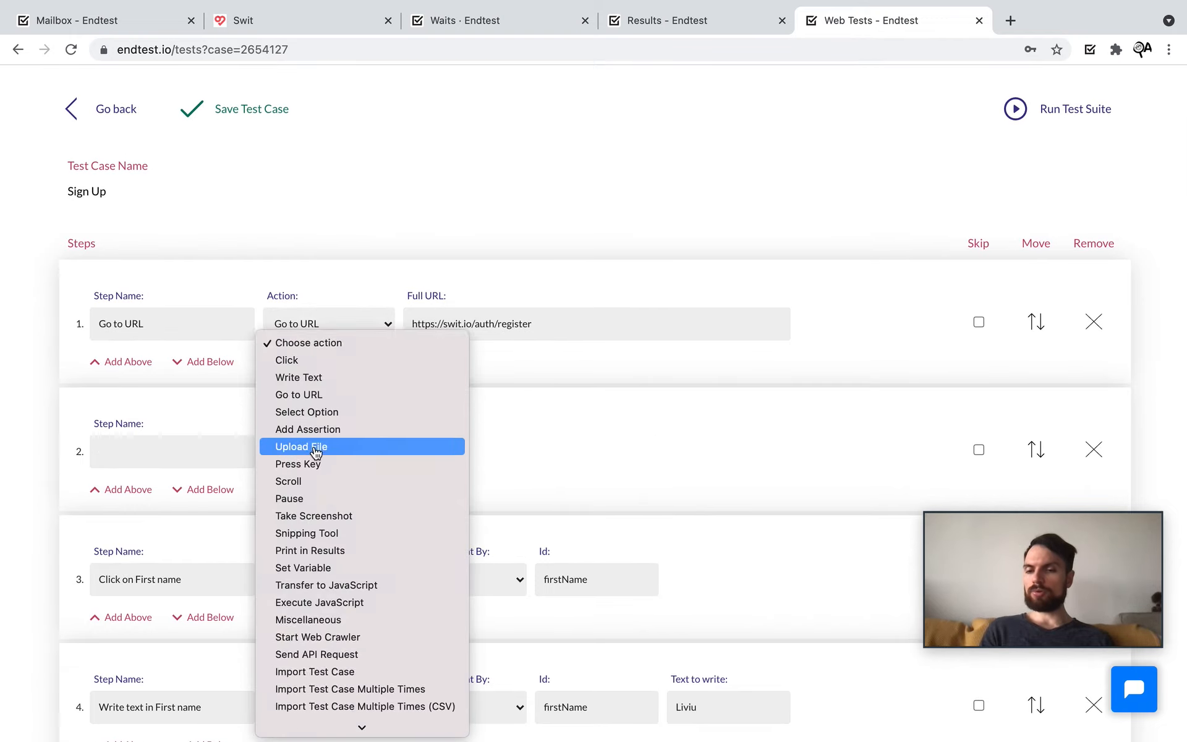
click(365, 638)
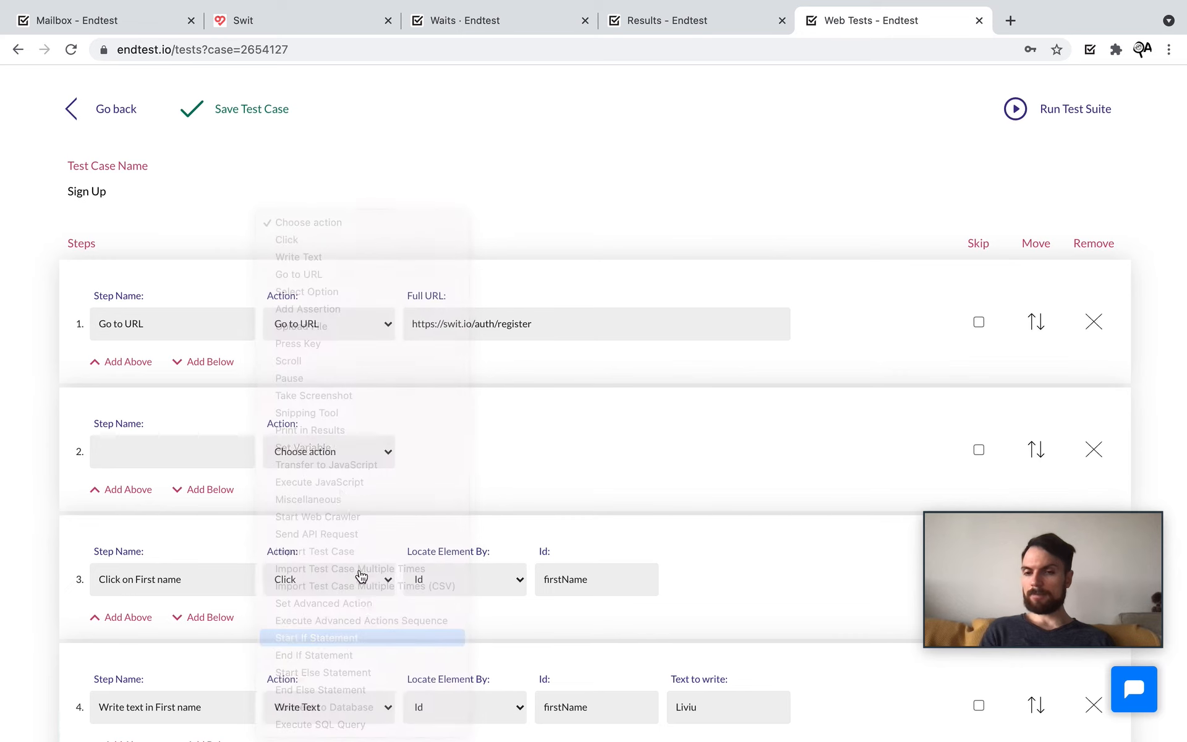
click(488, 459)
click(491, 468)
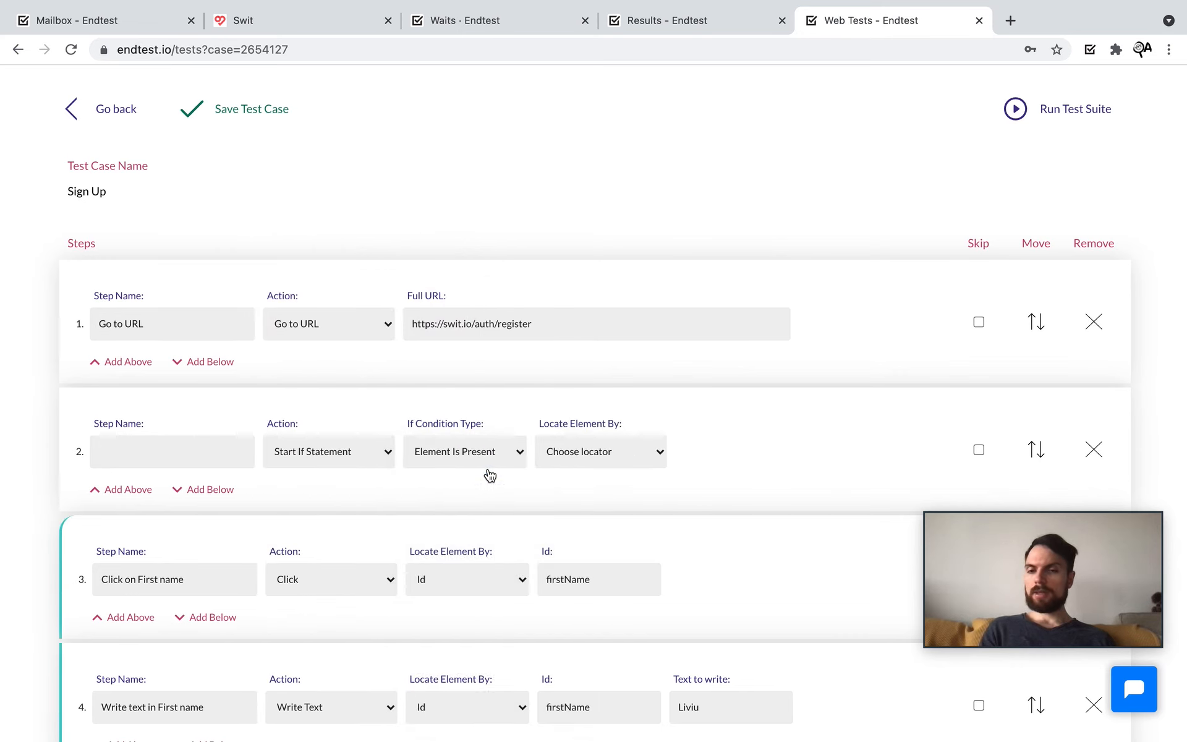
Step: Add Write Text and Click steps inside the If block
click(211, 498)
scroll(212, 498, down, 2)
click(333, 473)
key(Down)
key(Down)
key(Return)
scroll(204, 479, down, 1)
click(205, 479)
click(317, 580)
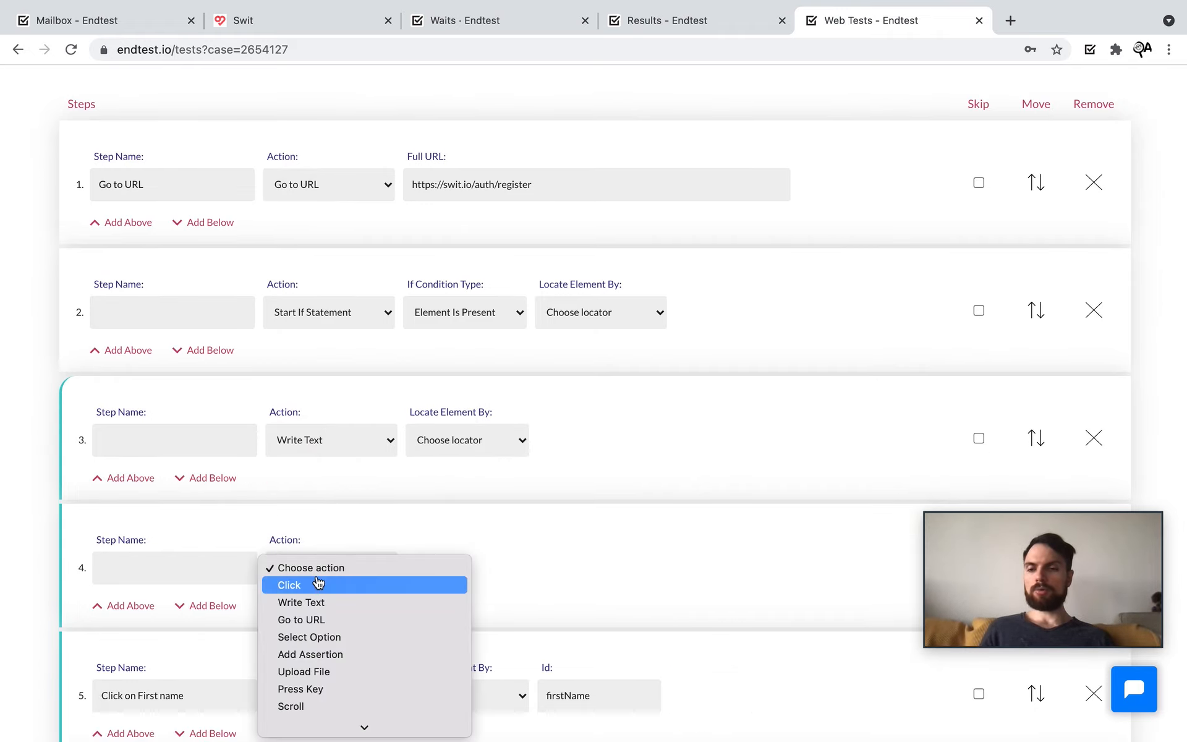
click(317, 584)
Step: Close the block with an End If Statement as step 5
scroll(279, 568, down, 1)
click(224, 556)
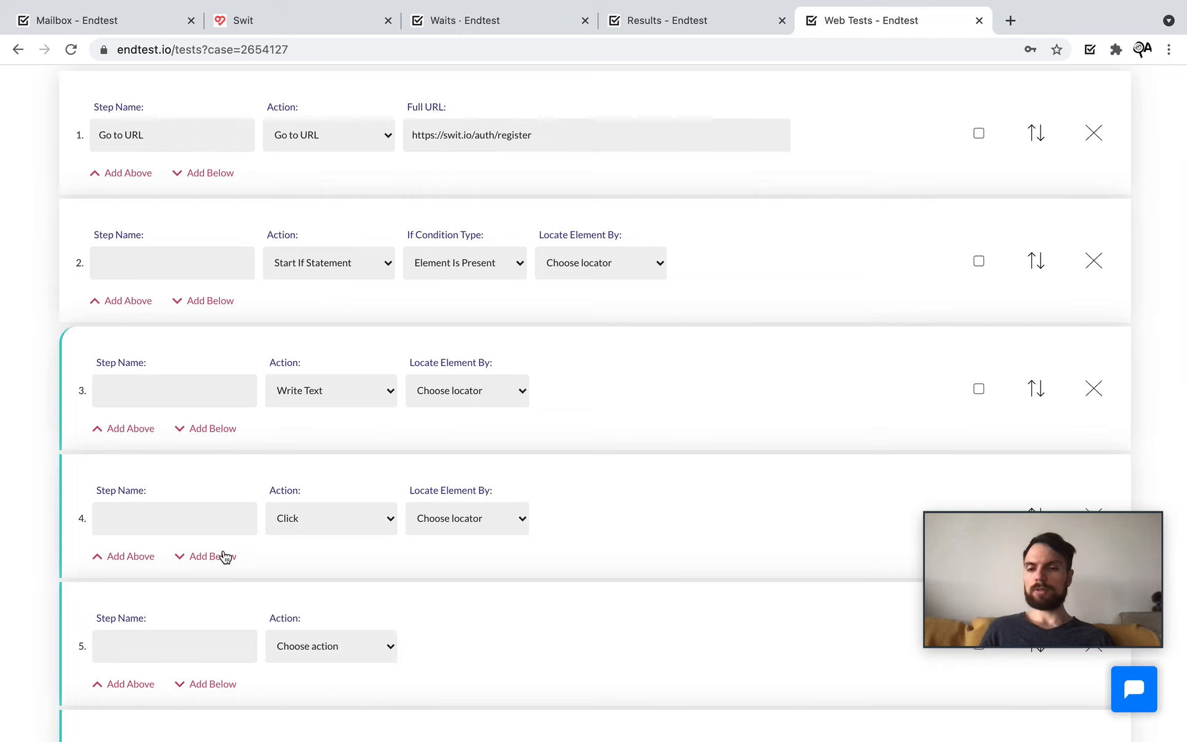
click(323, 644)
text(end)
key(Return)
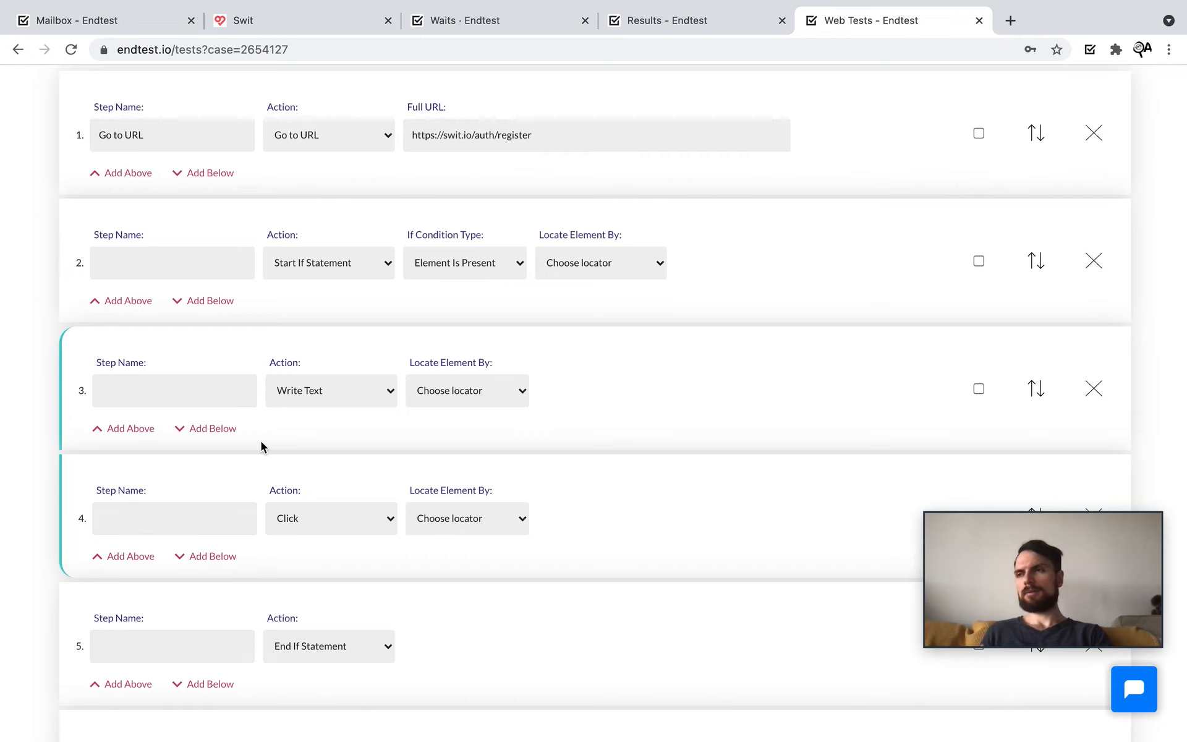
Step: Switch step 1 to Execute SQL Query, drafting 'DELETE FROM' before cancelling the query editor
scroll(260, 445, down, 2)
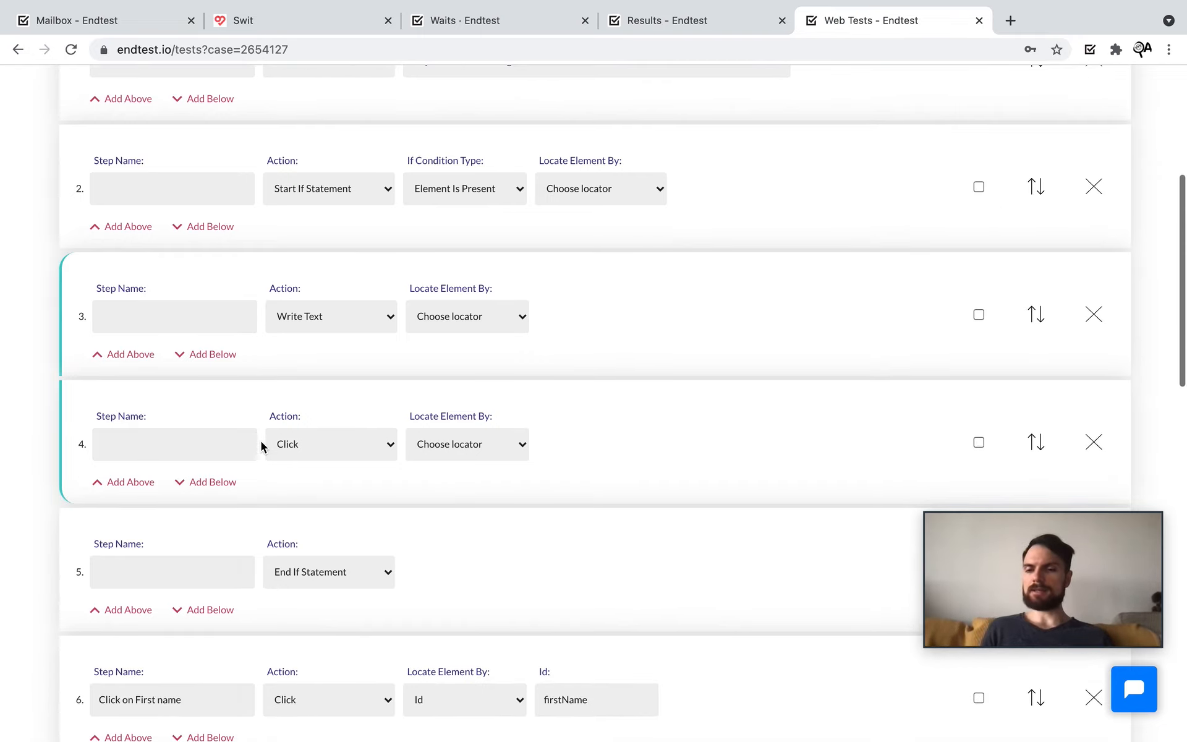
scroll(229, 580, up, 3)
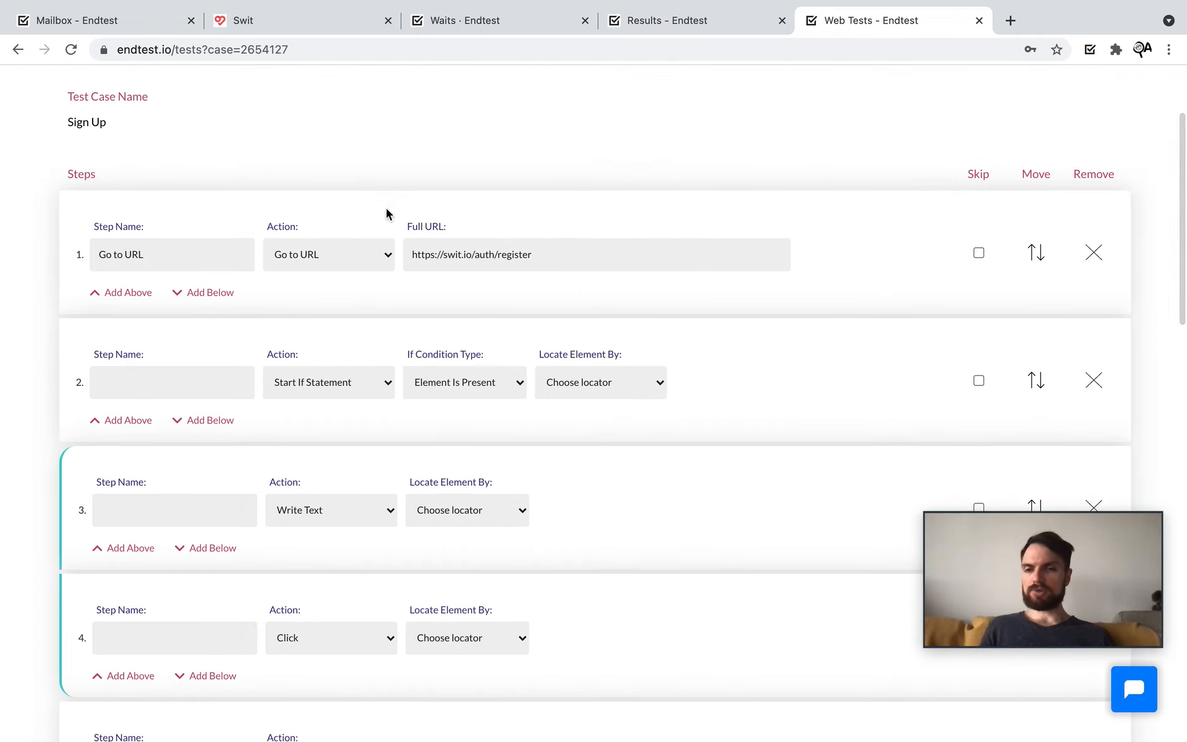
click(330, 258)
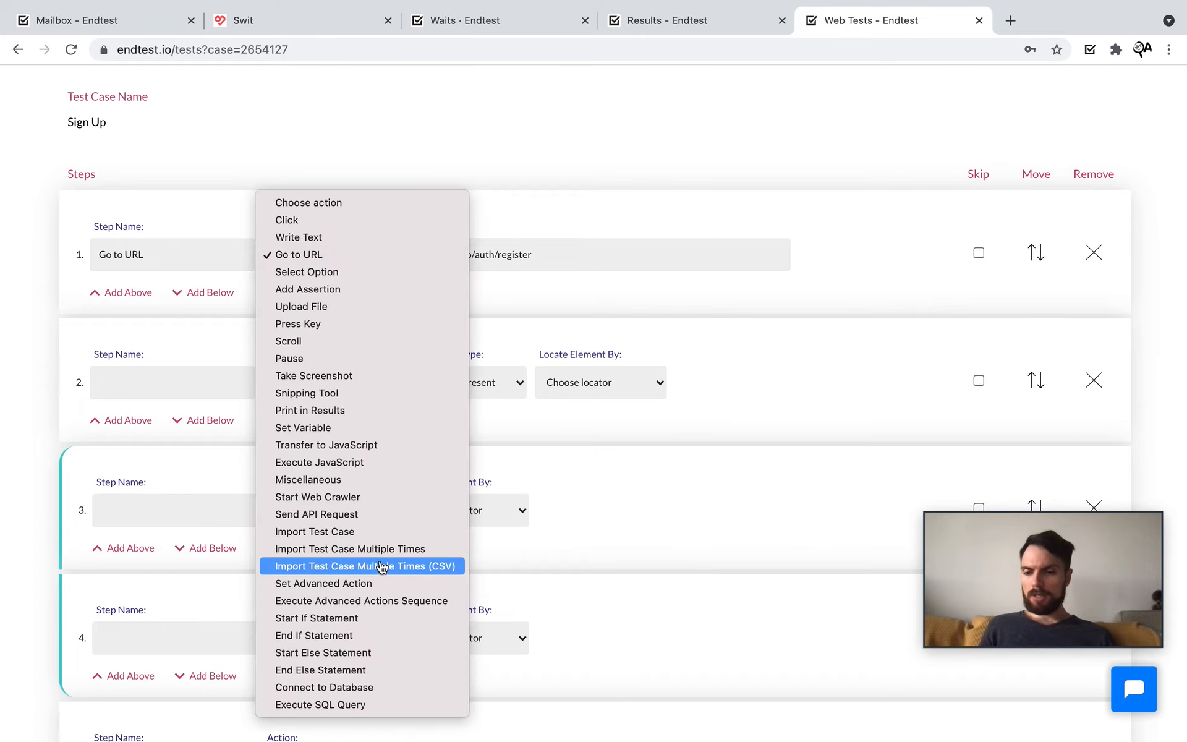
click(383, 690)
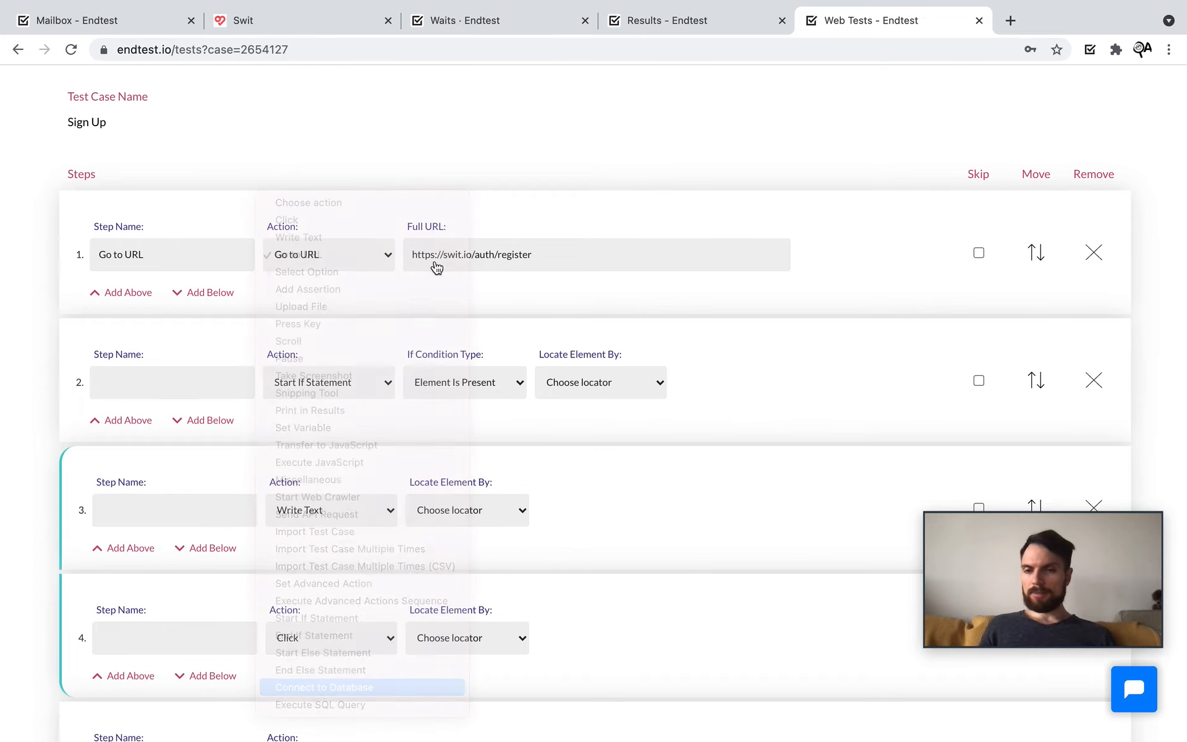
click(350, 259)
click(342, 273)
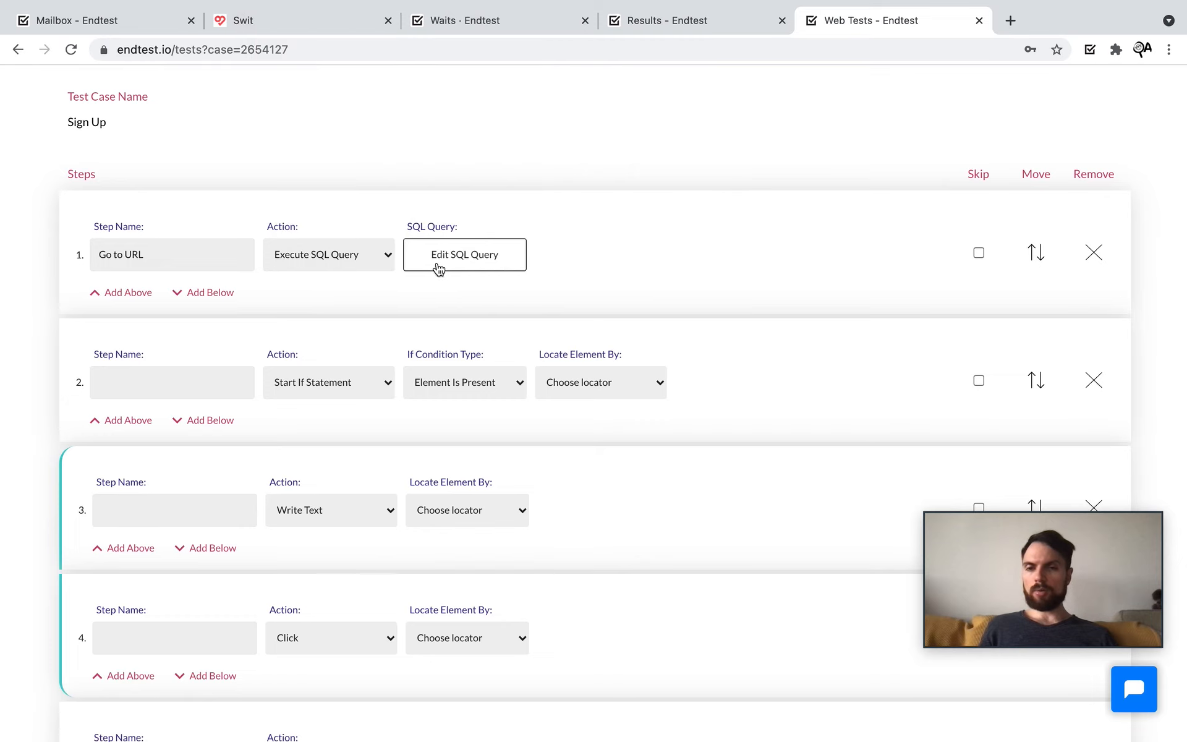
click(451, 270)
text(DELETE FROM)
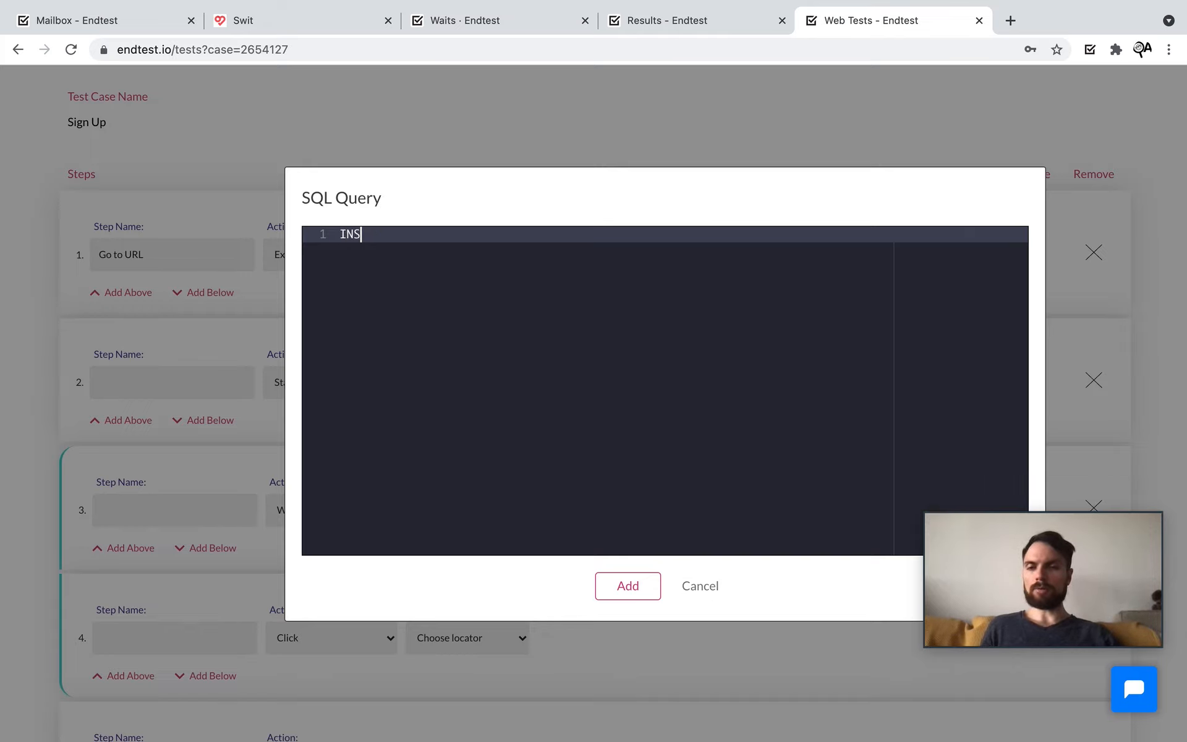
click(701, 584)
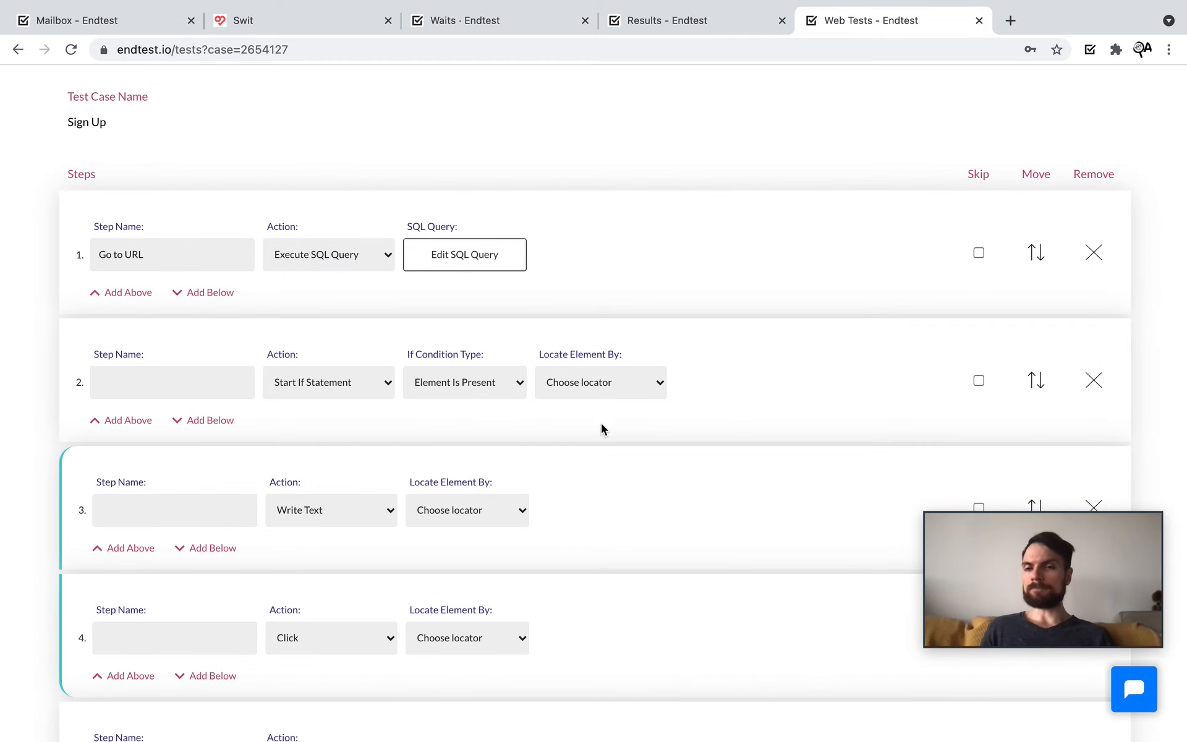
scroll(601, 422, up, 2)
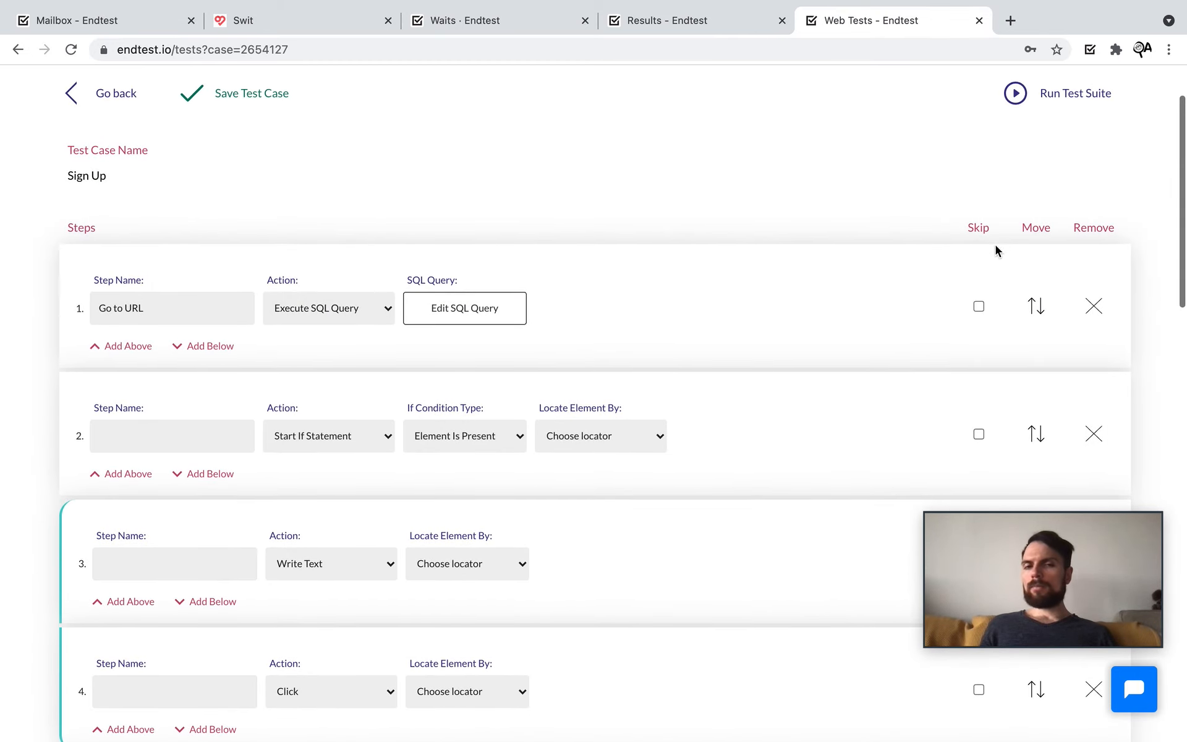
Step: Remove the Execute SQL Query step from the top of the test
click(1093, 306)
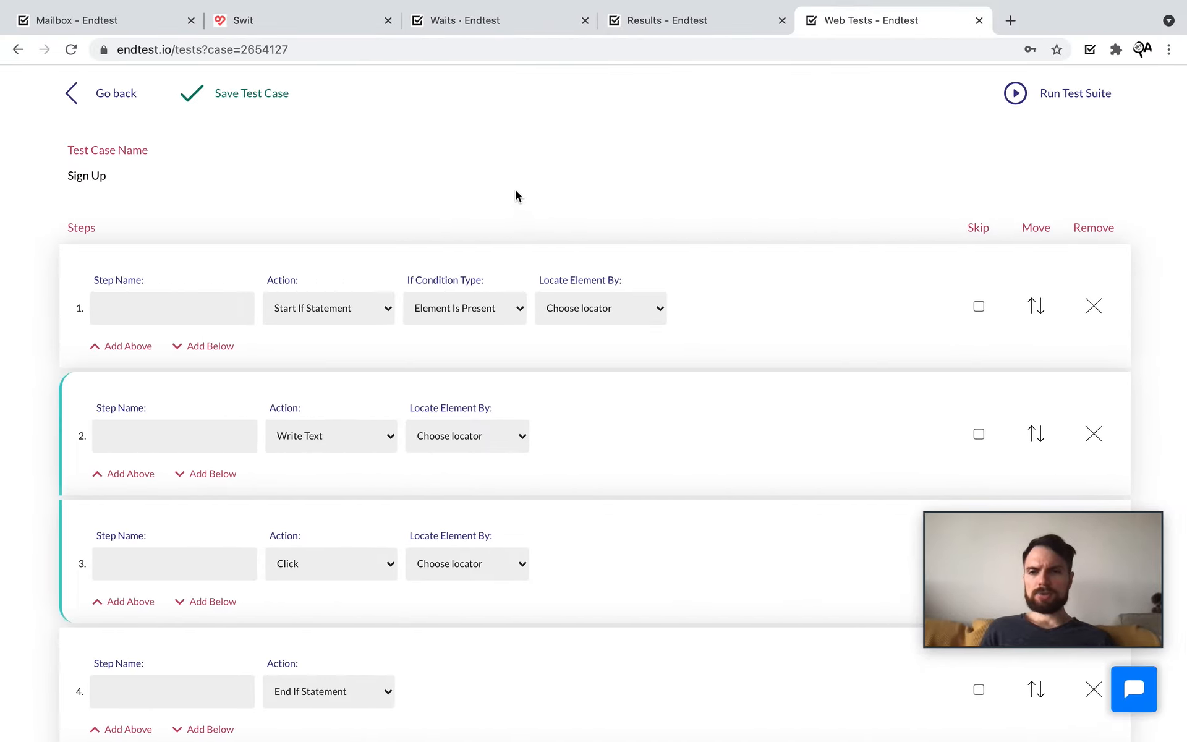
scroll(512, 187, up, 2)
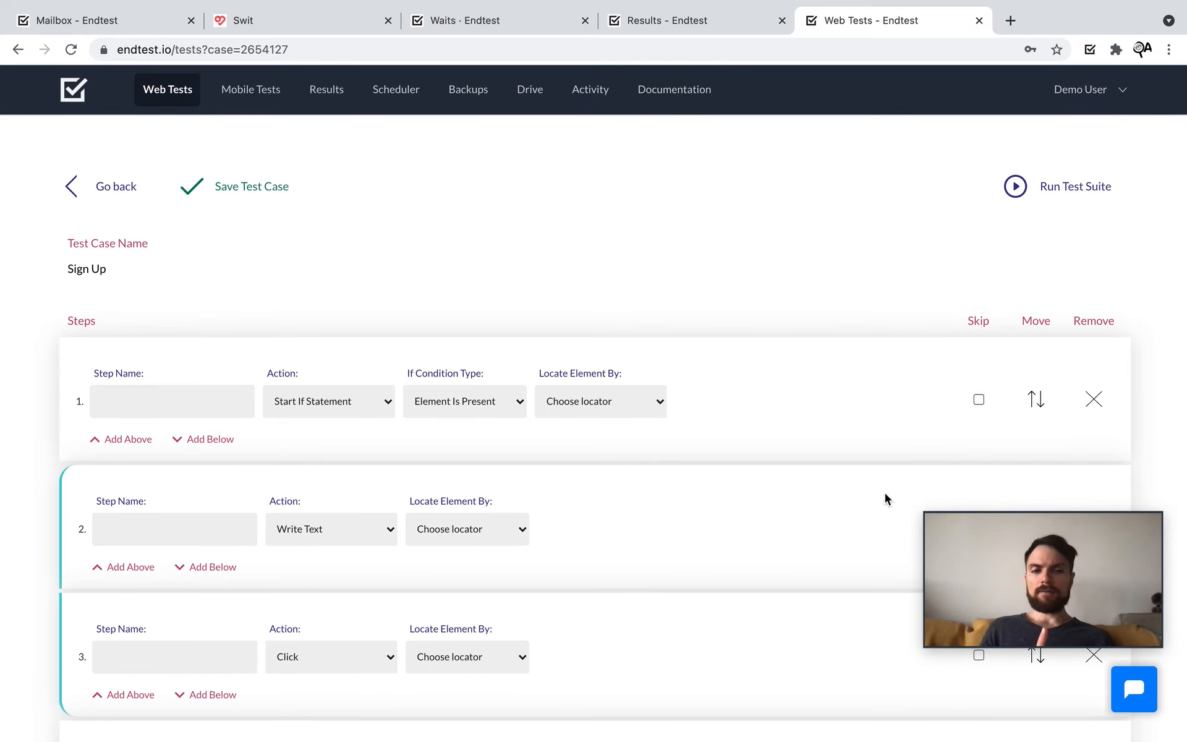
mouse_move(977, 561)
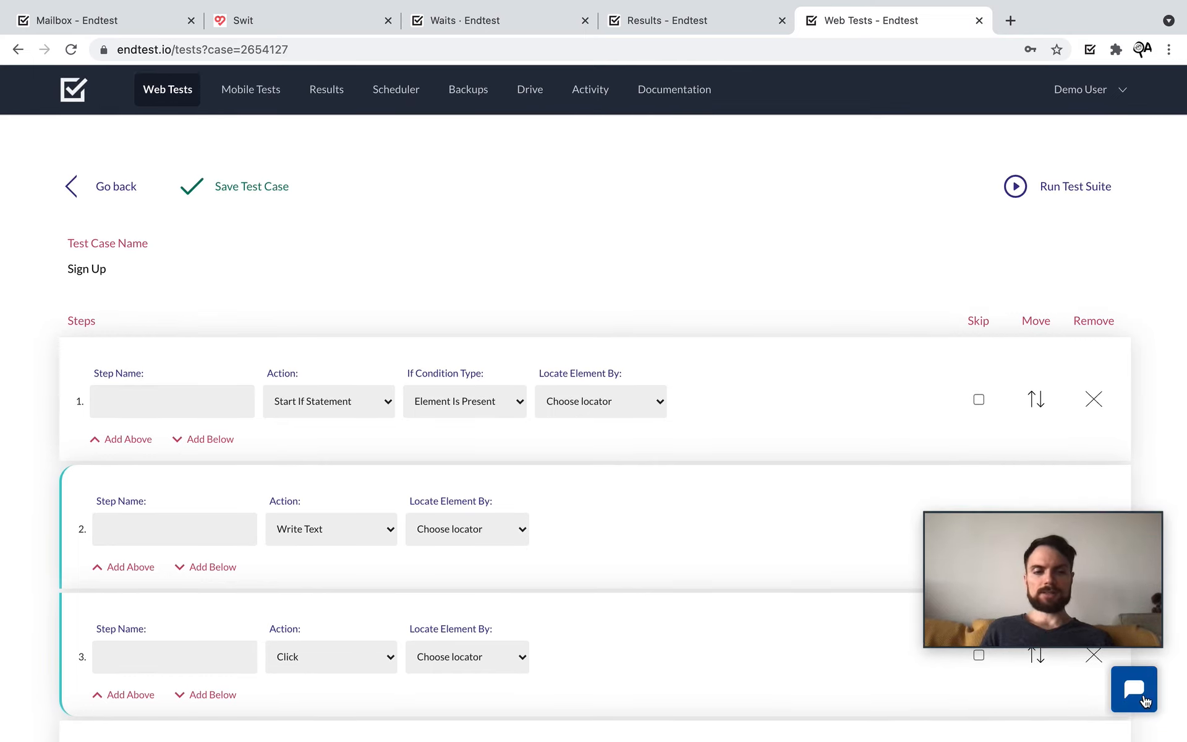
Step: Launch the bottom-right support chat and answer 'Yes, I Accept' to the Data Privacy Bot
drag(1088, 629, 797, 630)
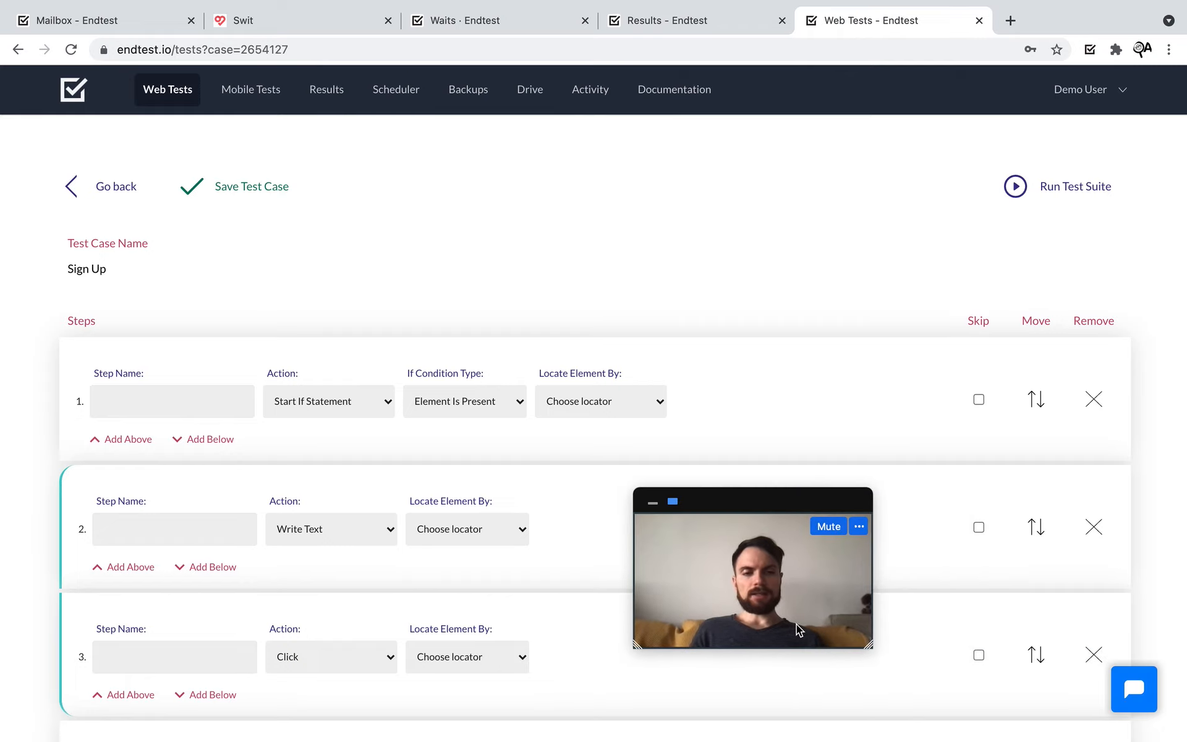
click(1121, 691)
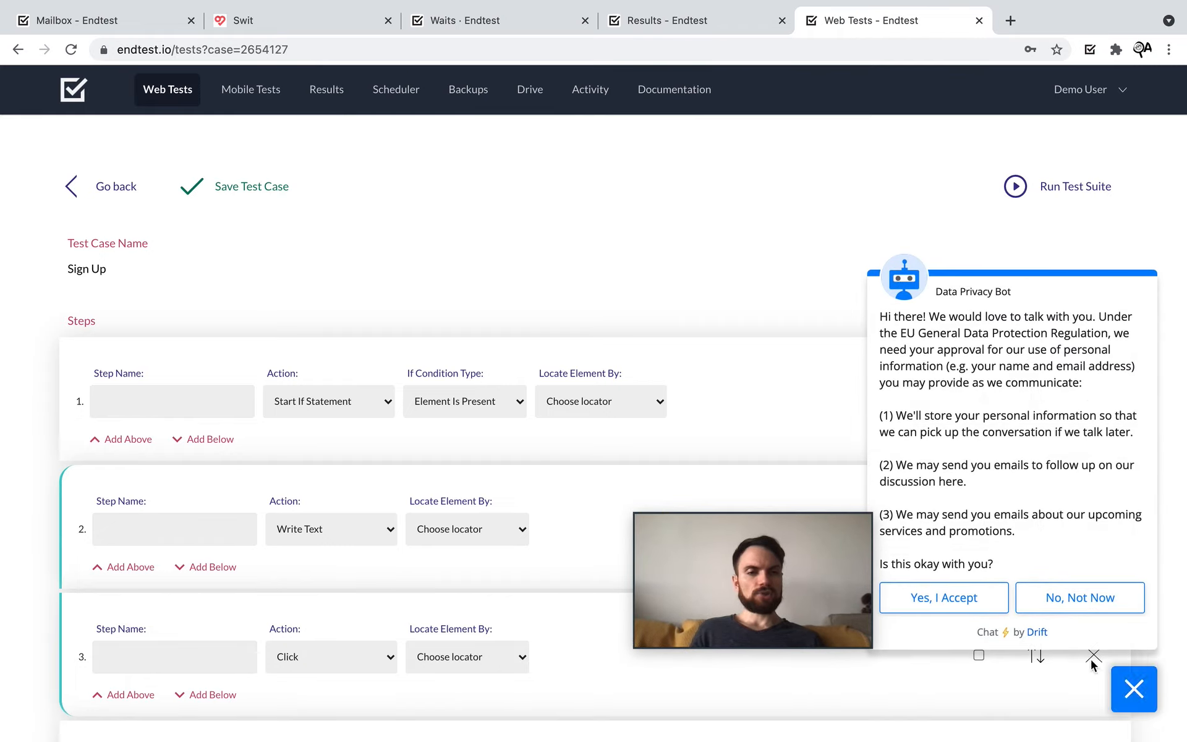
click(970, 603)
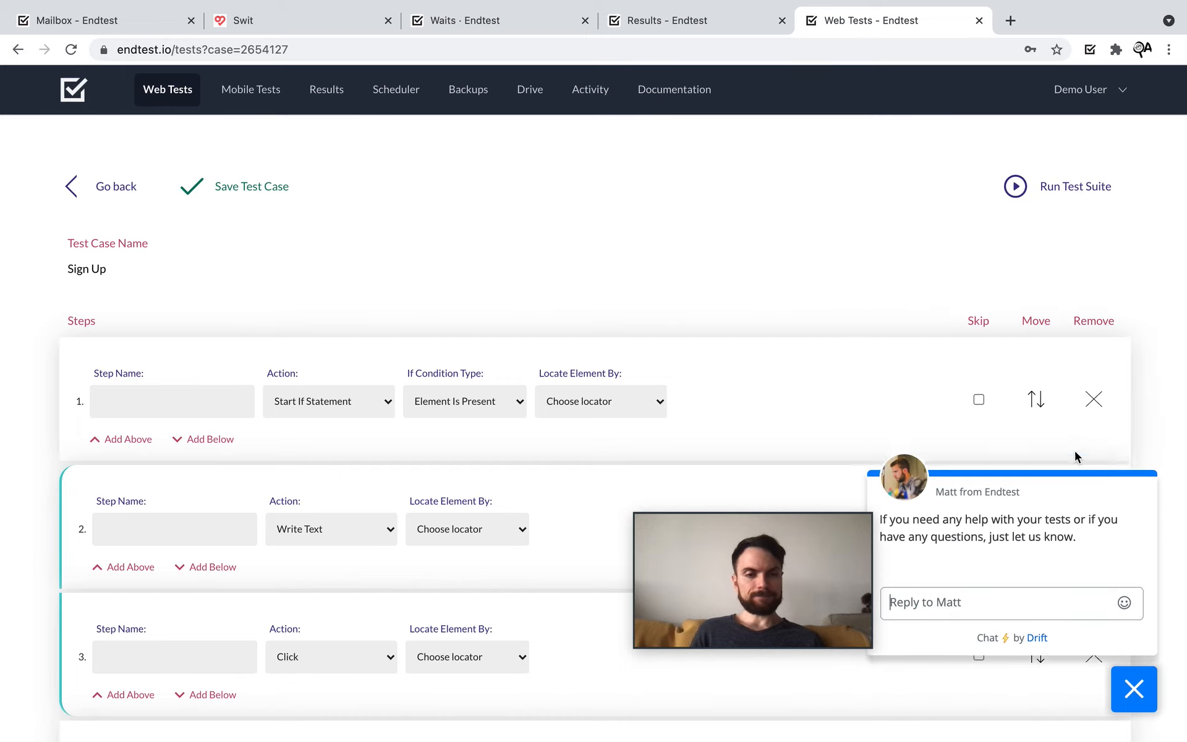